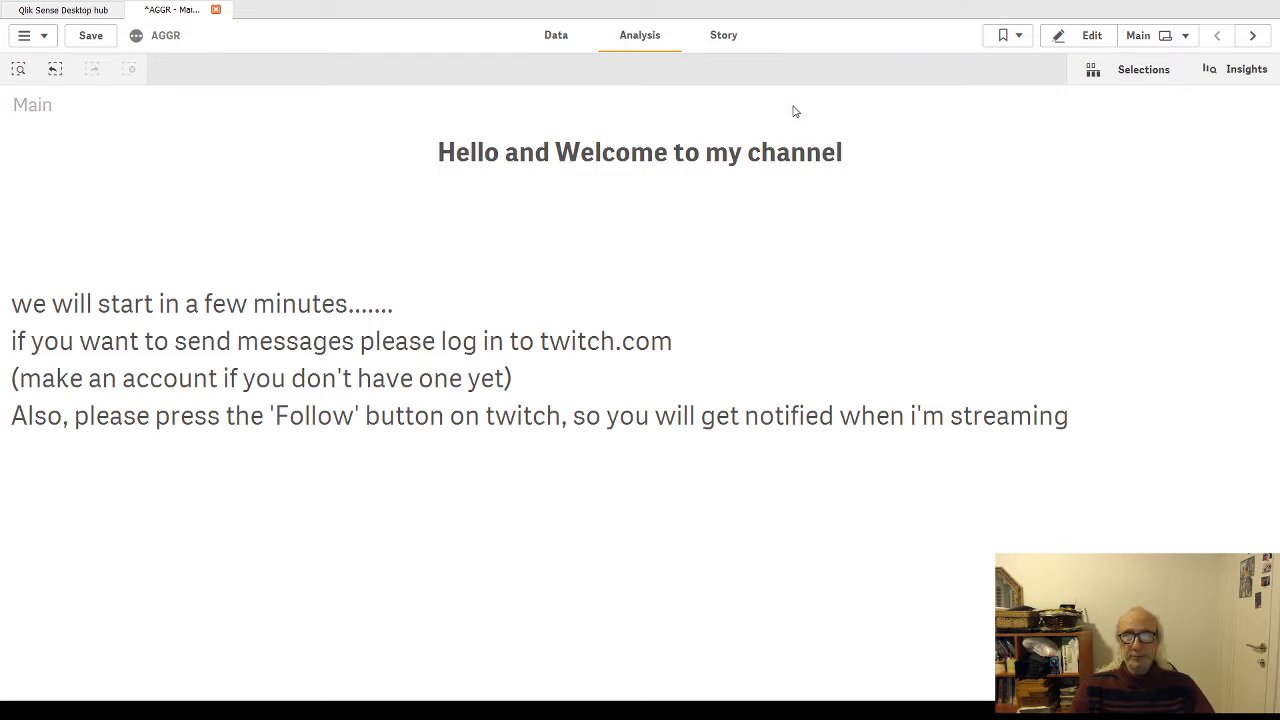
Step: Go to the aggr sheet, inspect the Sales column's expression in the customer table, and leave sheet editing
{"action": "left_click", "coordinate": [1252, 38]}
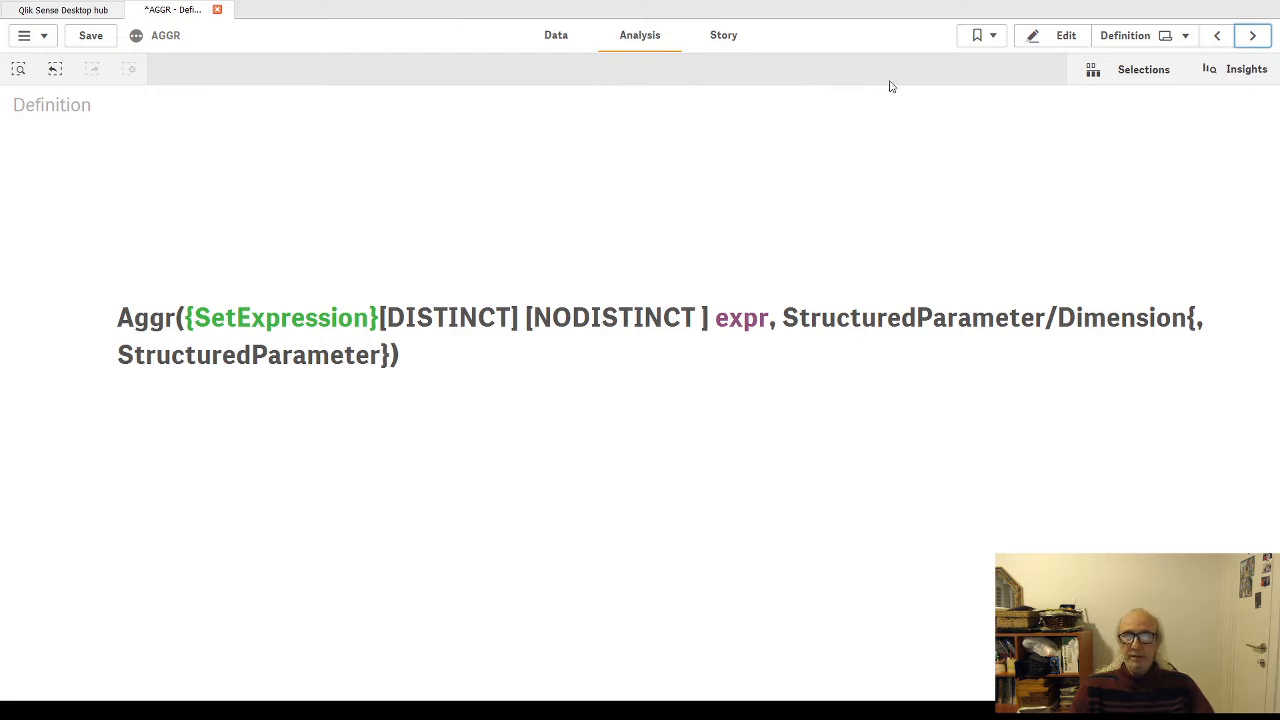
{"action": "left_click", "coordinate": [1251, 36]}
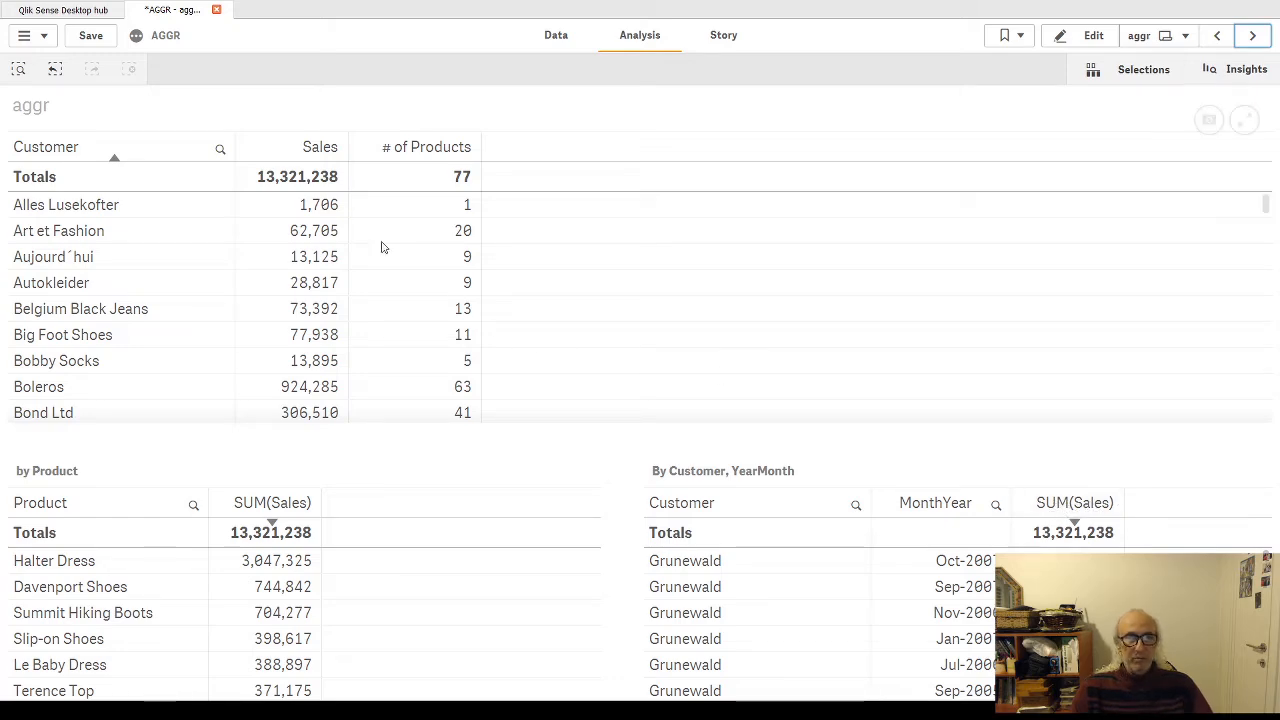
{"action": "left_click", "coordinate": [1090, 35]}
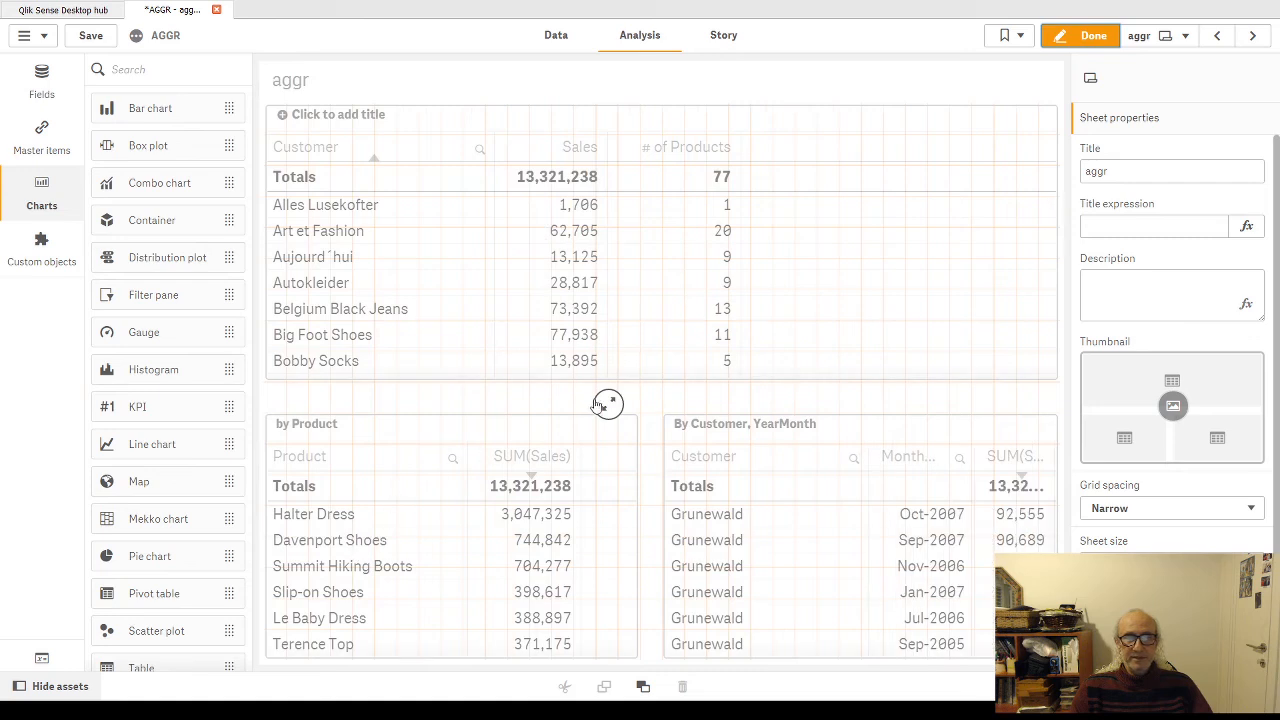
{"action": "left_click", "coordinate": [554, 286]}
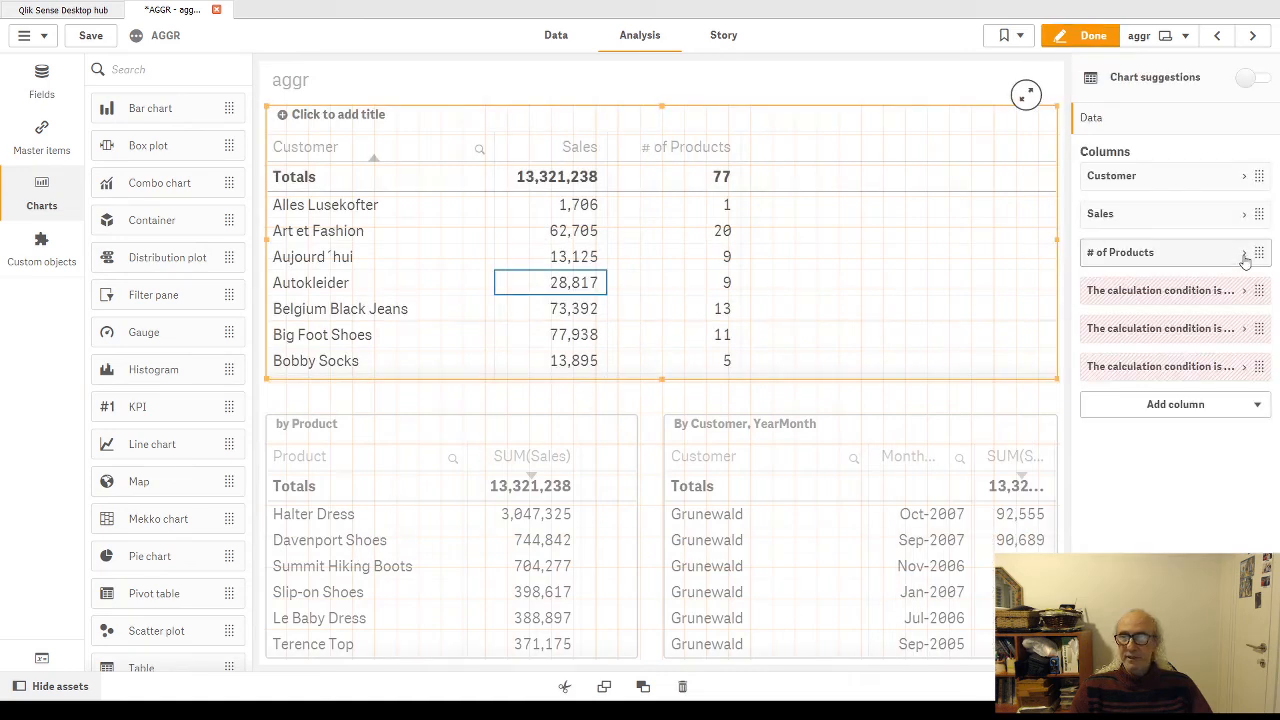
{"action": "left_click", "coordinate": [1243, 213]}
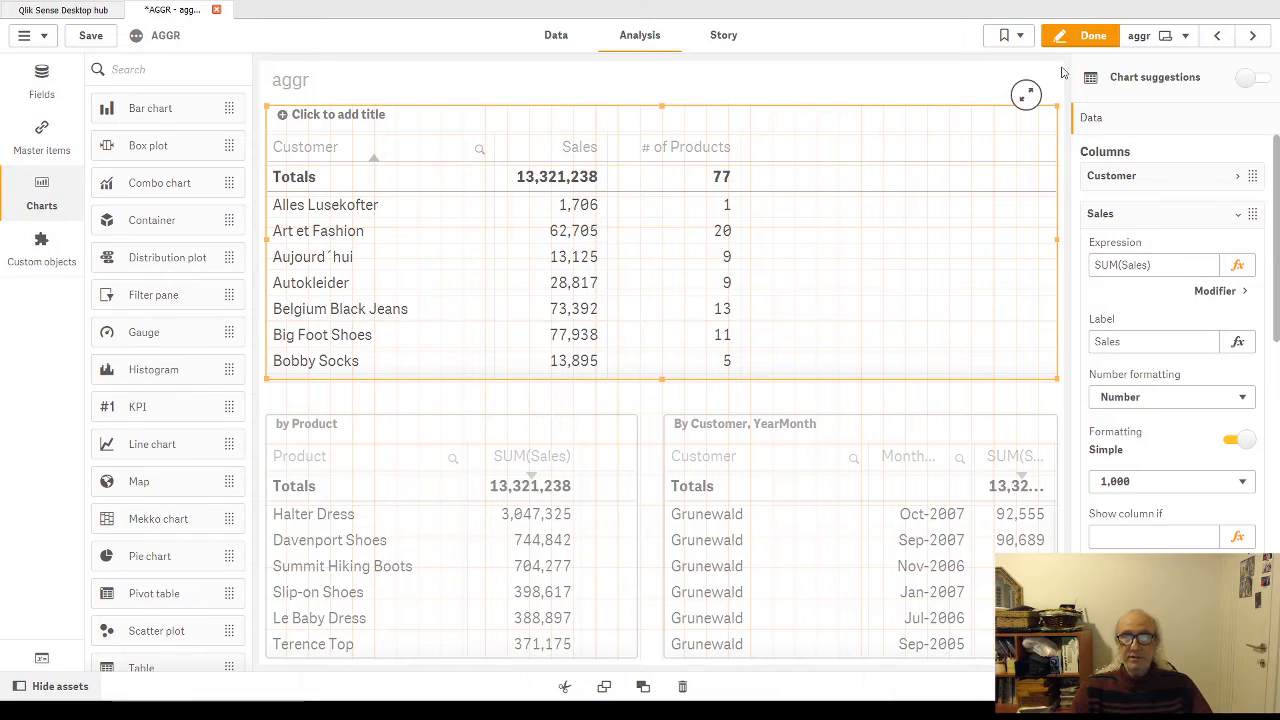
{"action": "left_click", "coordinate": [1082, 36]}
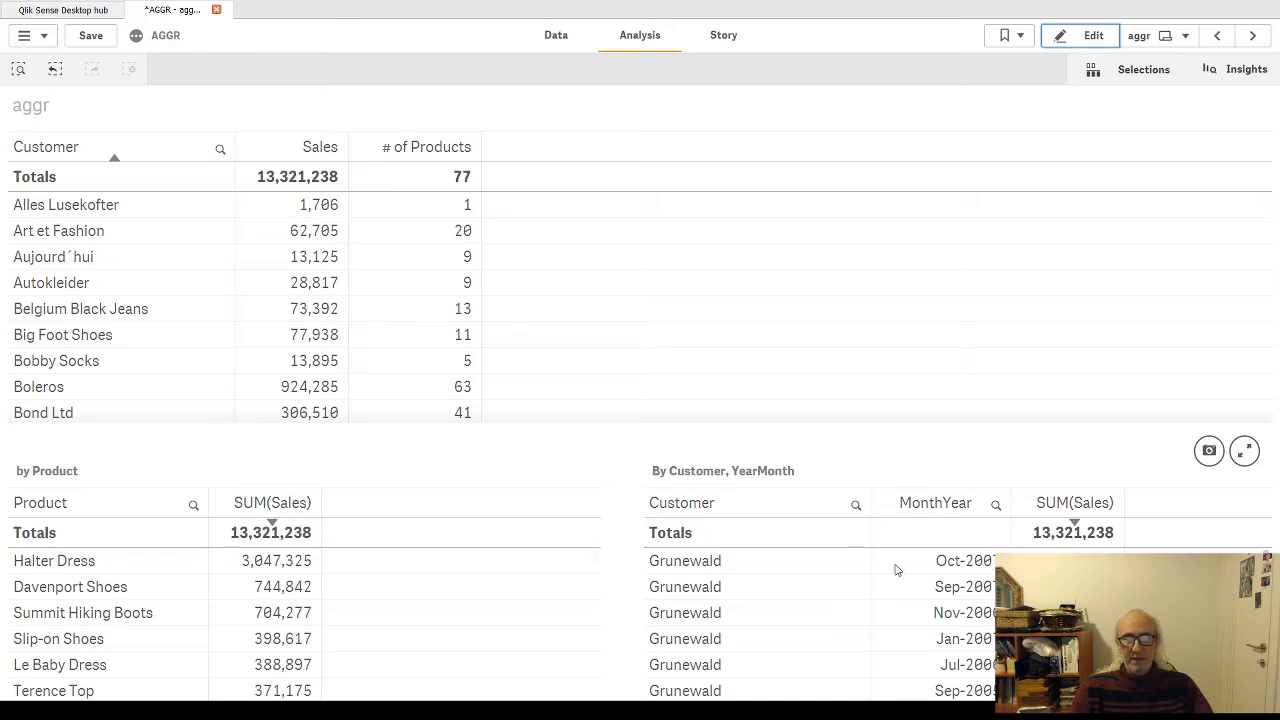
Step: Sort the By Customer, YearMonth table by Customer in ascending order and look through its monthly rows
{"action": "scroll", "coordinate": [806, 595], "scroll_direction": "down", "scroll_amount": 3}
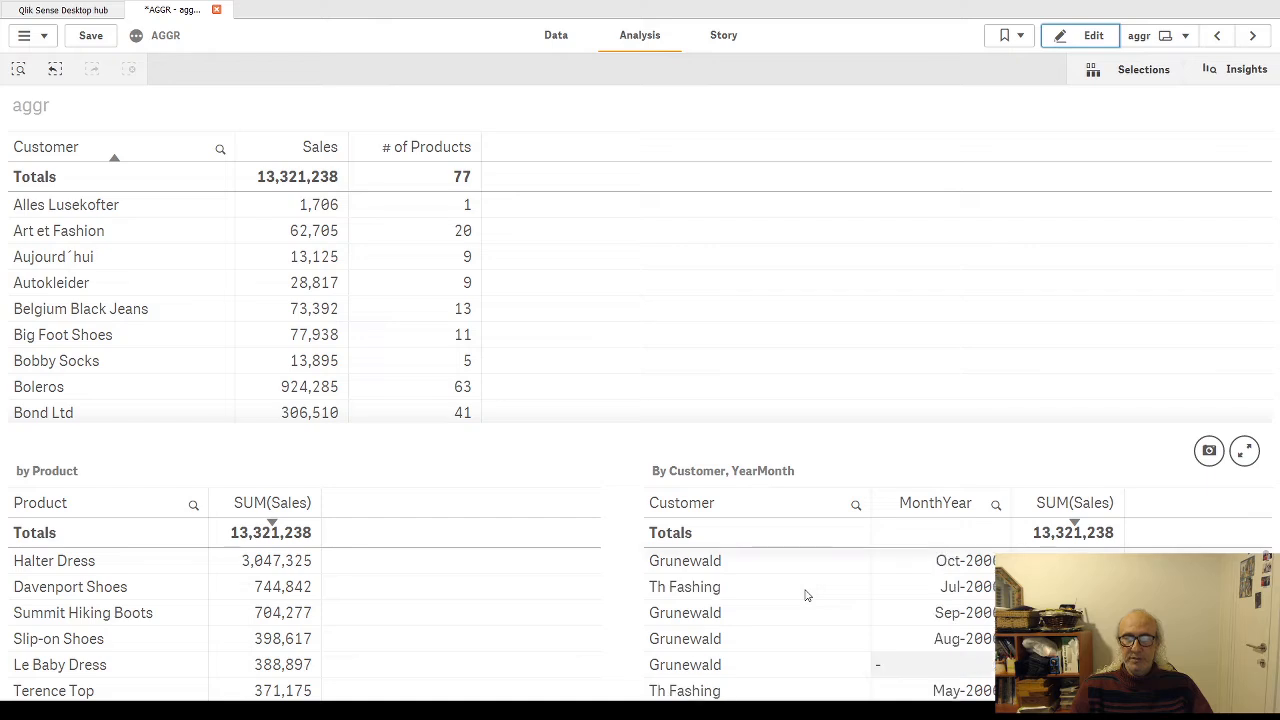
{"action": "scroll", "coordinate": [806, 595], "scroll_direction": "up", "scroll_amount": 3}
{"action": "left_click", "coordinate": [766, 512]}
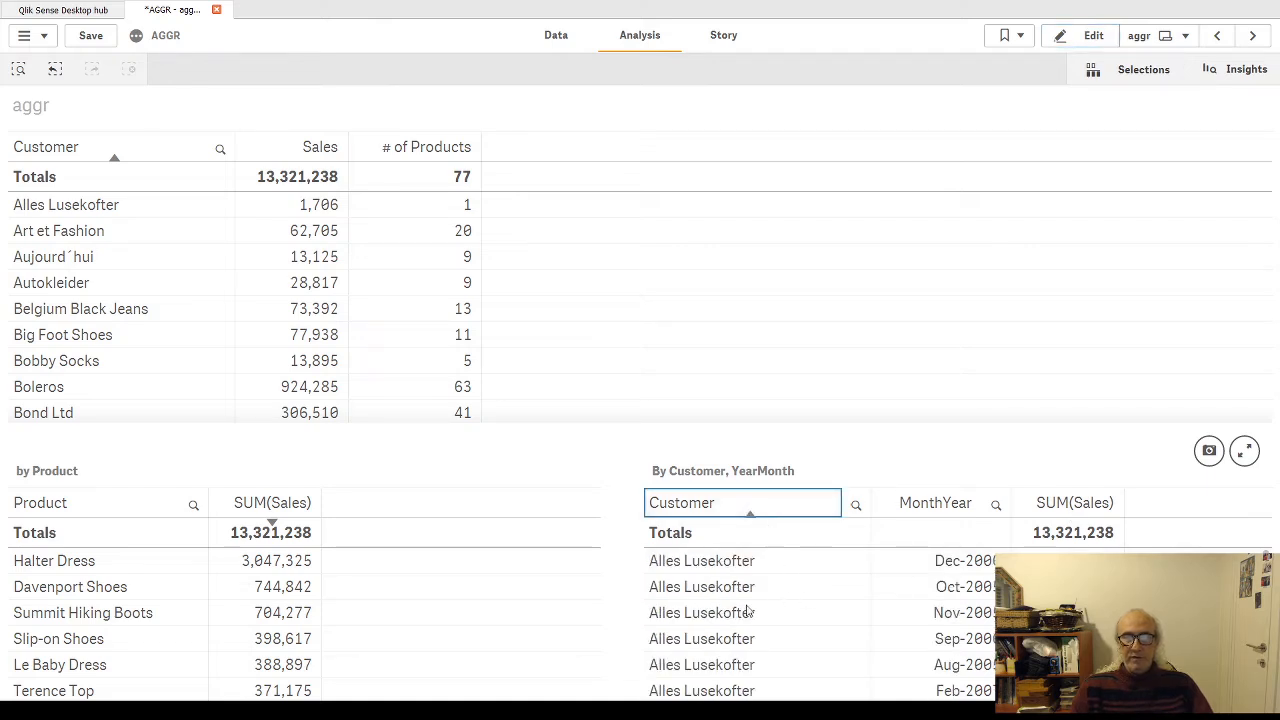
{"action": "scroll", "coordinate": [760, 593], "scroll_direction": "down", "scroll_amount": 2}
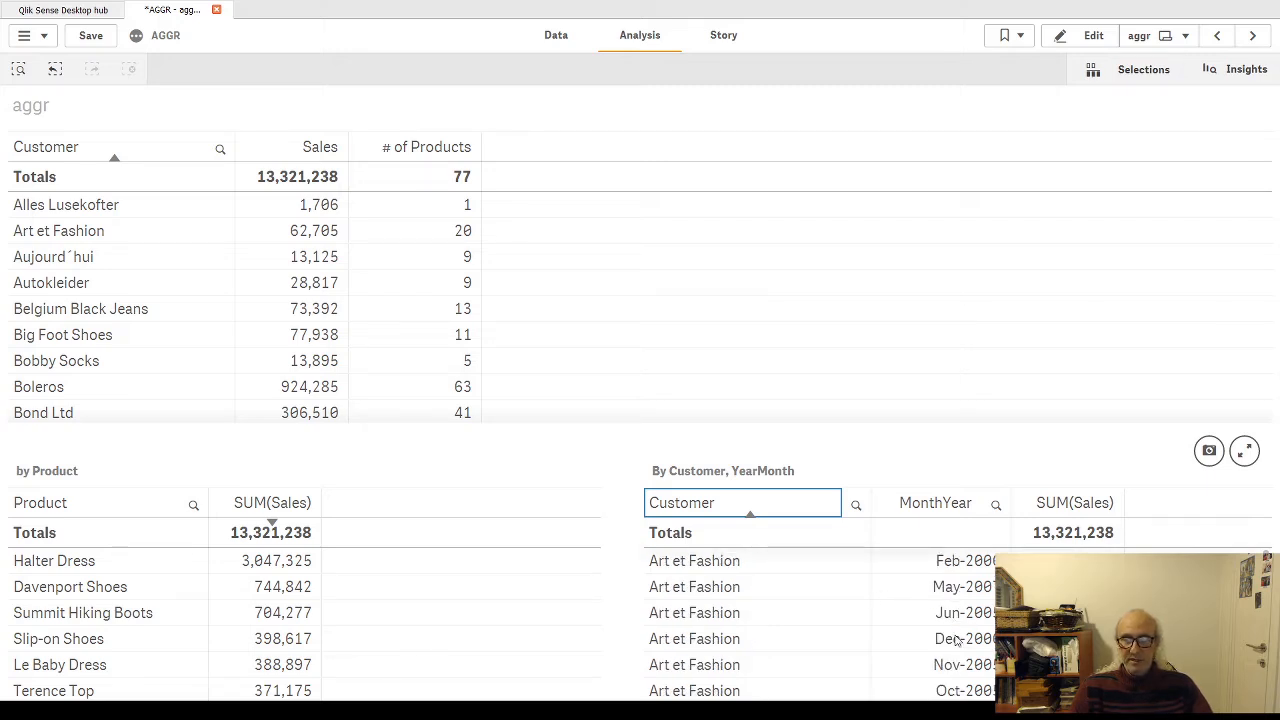
{"action": "scroll", "coordinate": [958, 643], "scroll_direction": "down", "scroll_amount": 1}
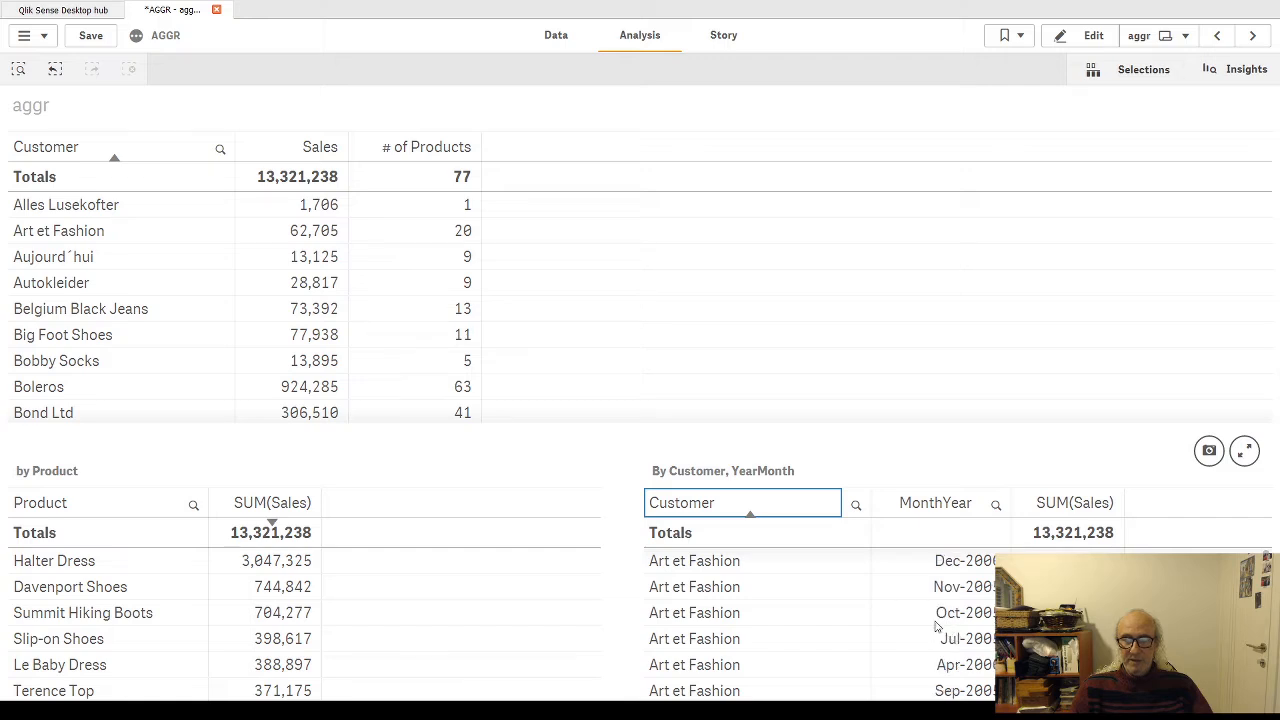
{"action": "scroll", "coordinate": [937, 626], "scroll_direction": "up", "scroll_amount": 2}
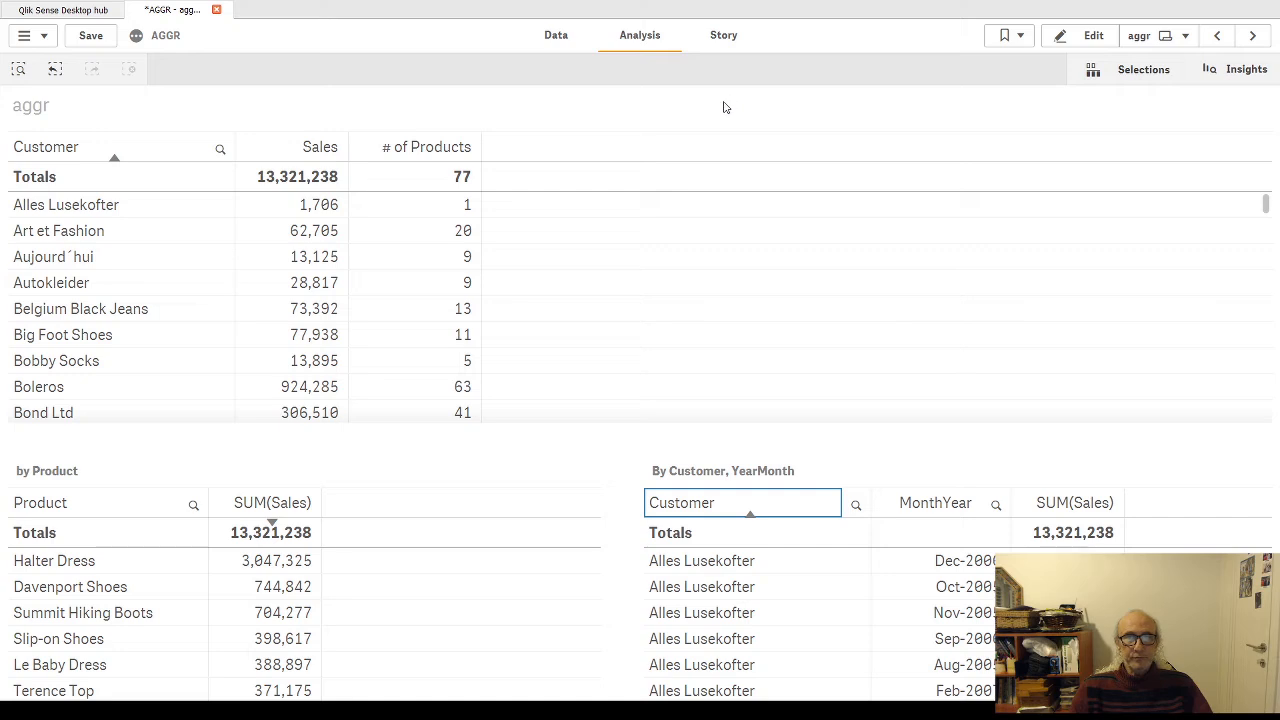
Step: In the customer table's fourth column expression, place sum(Sales) on its own indented line inside Aggr, with the dimensions on the line below
{"action": "left_click", "coordinate": [1094, 38]}
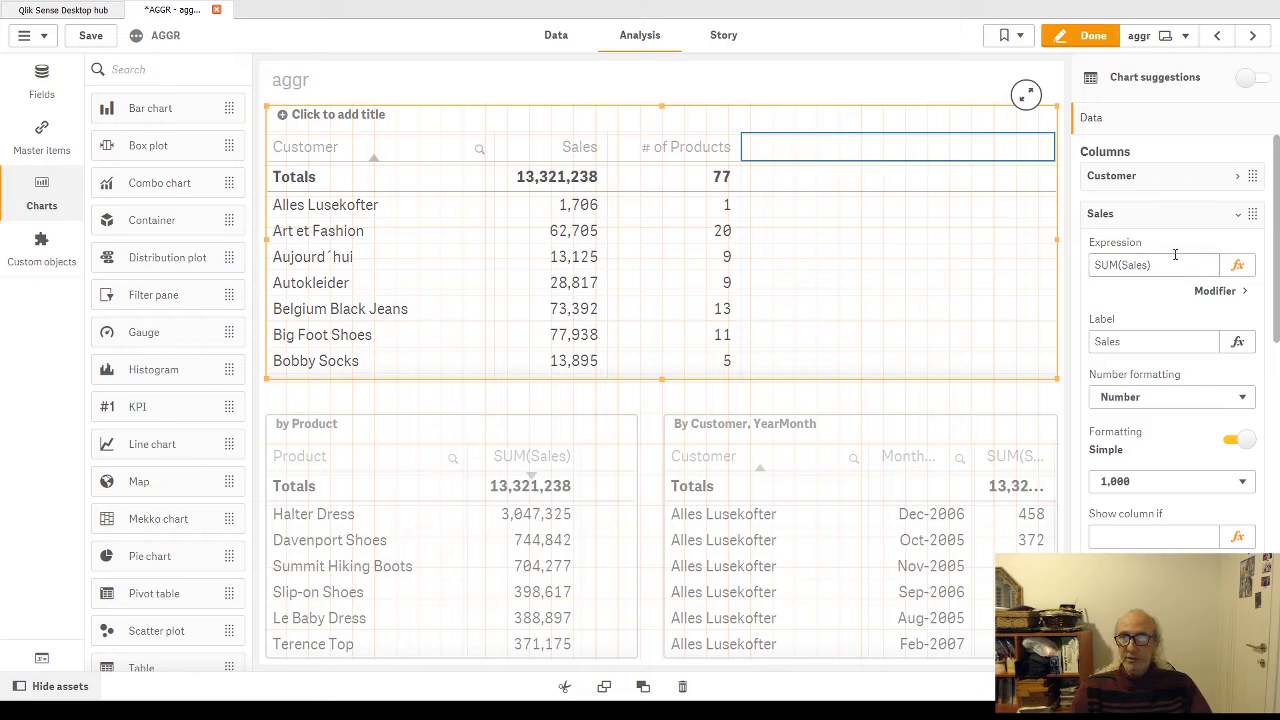
{"action": "left_click", "coordinate": [1242, 216]}
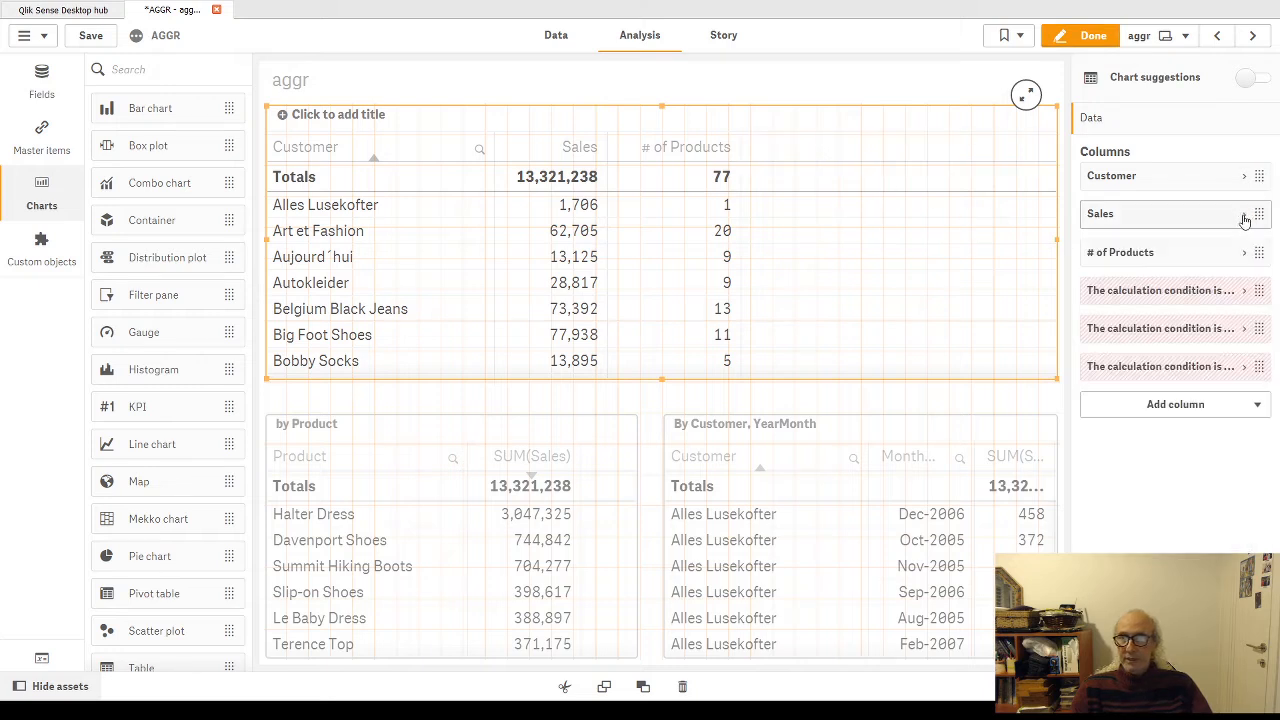
{"action": "left_click", "coordinate": [1246, 293]}
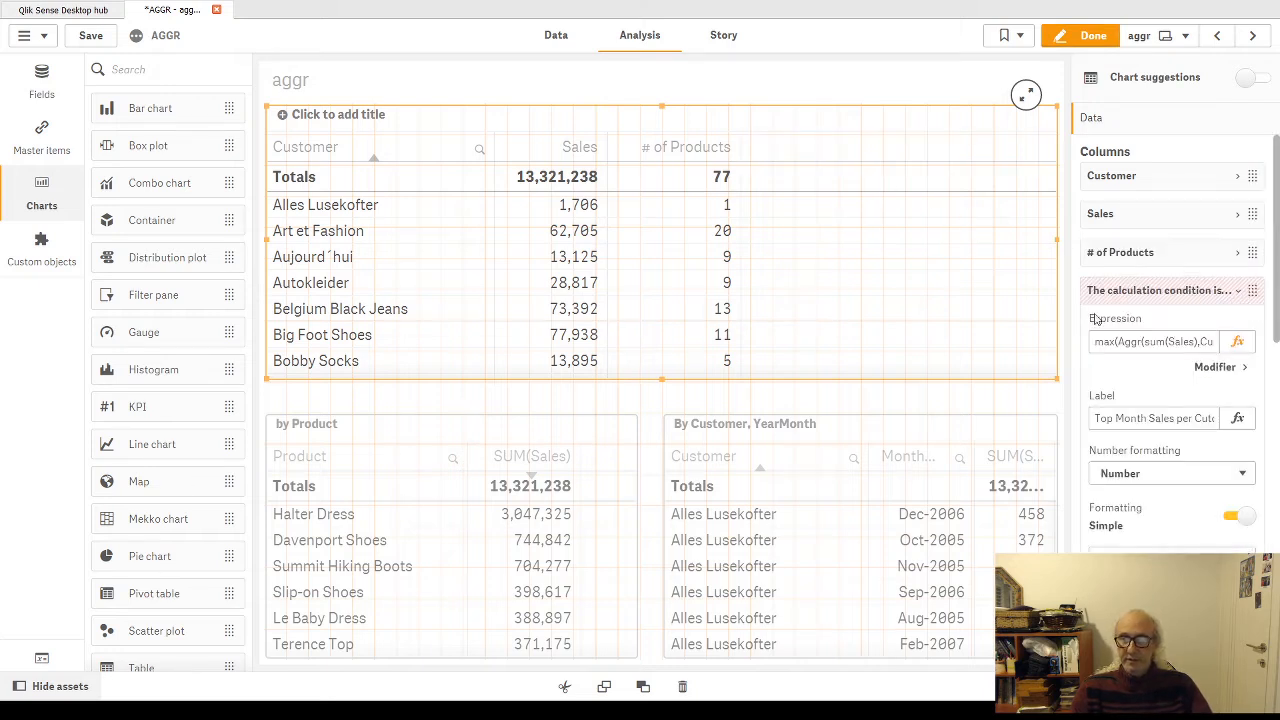
{"action": "left_click", "coordinate": [1237, 342]}
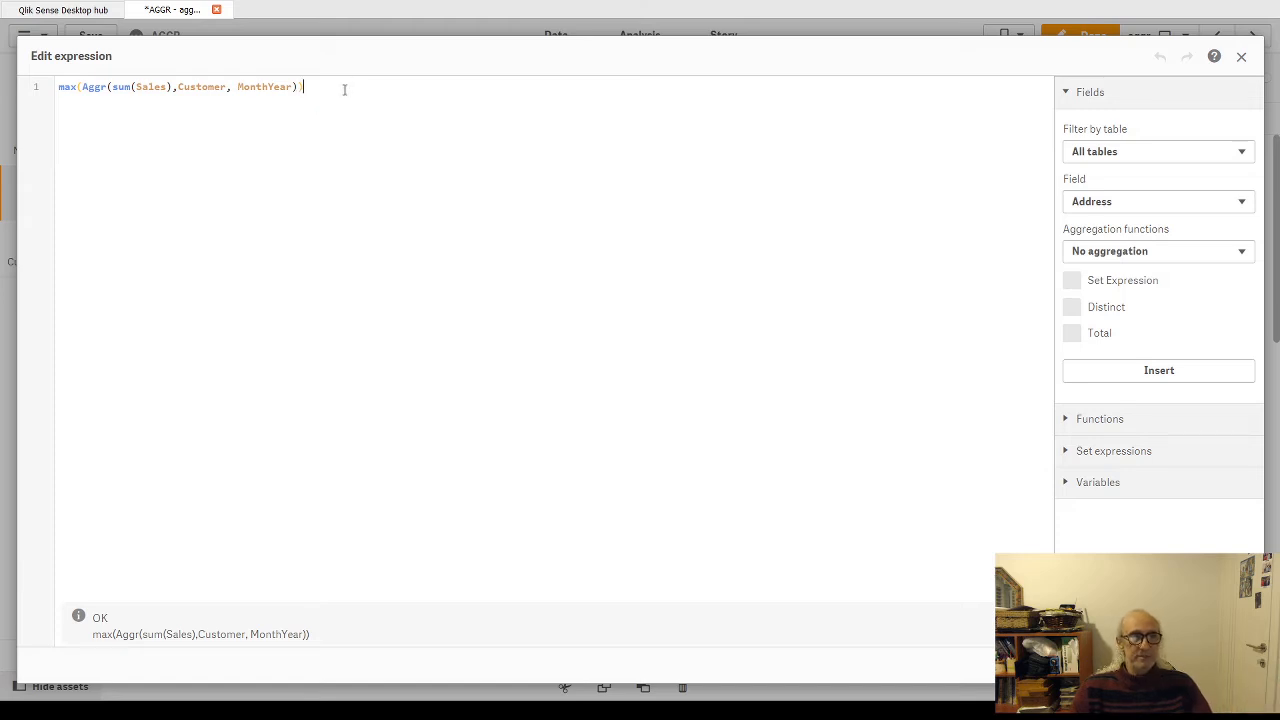
{"action": "left_click", "coordinate": [110, 87]}
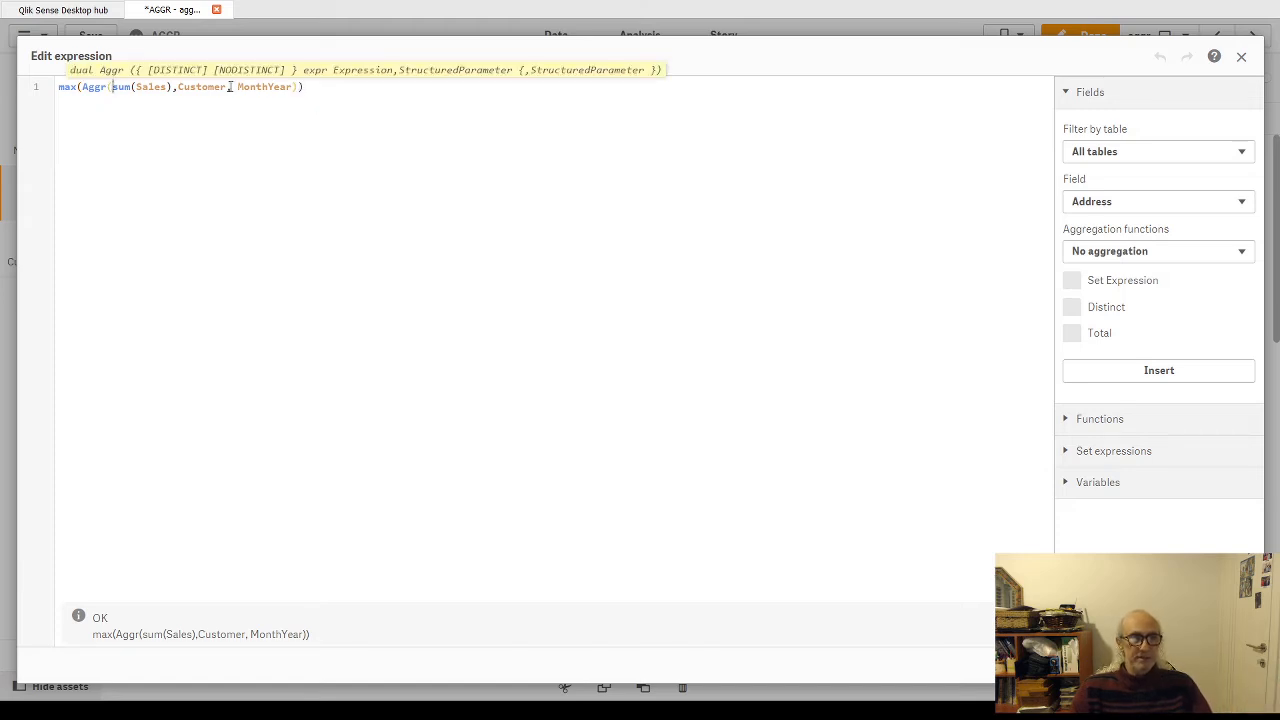
{"action": "key", "text": "Return"}
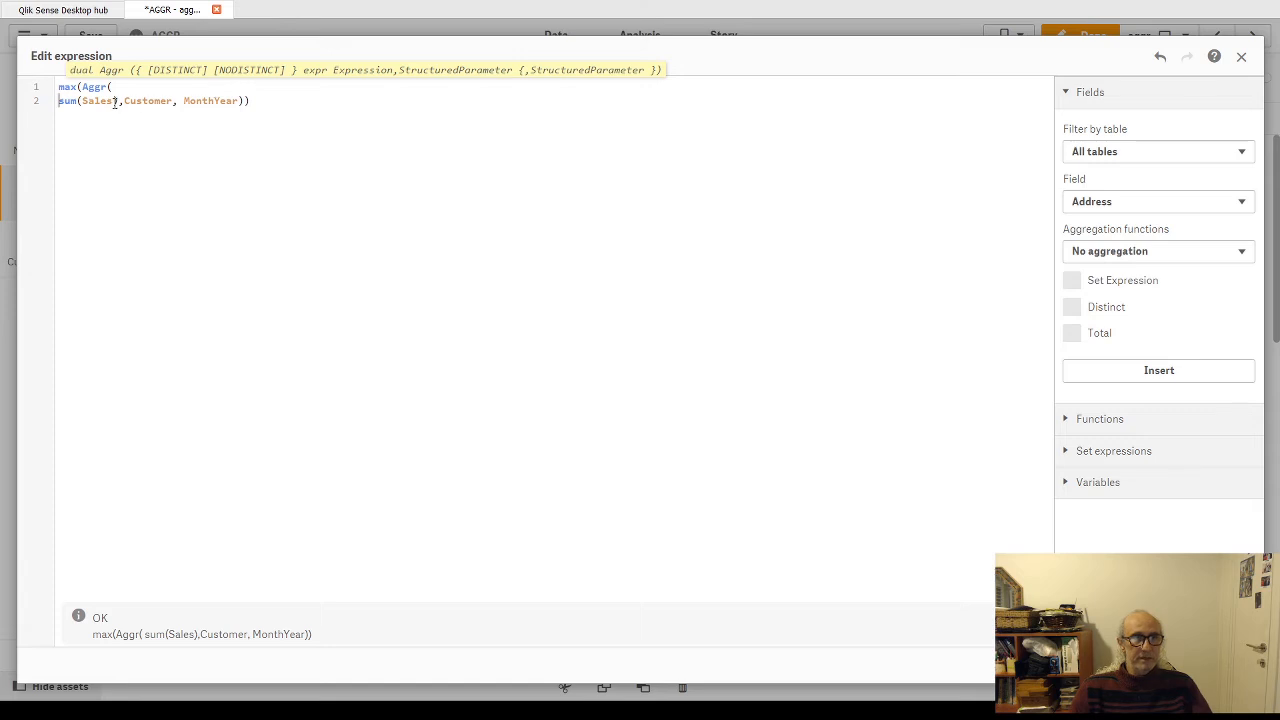
{"action": "key", "text": "Return"}
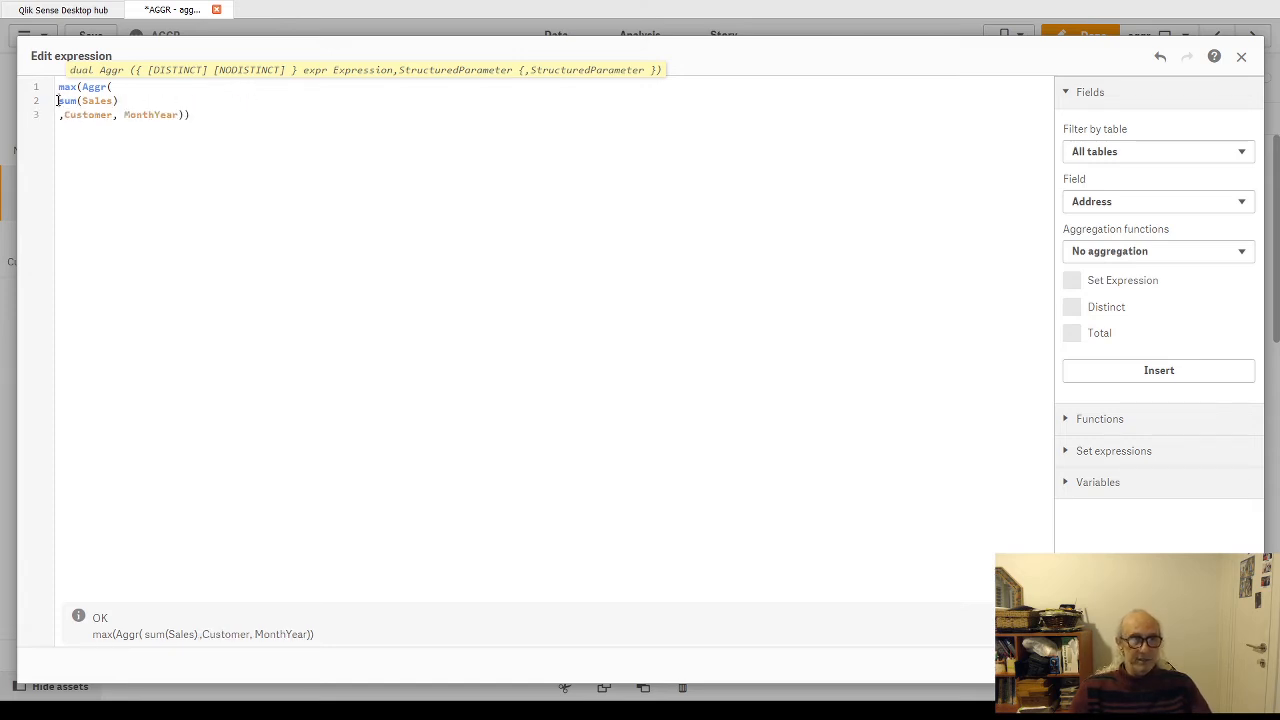
{"action": "left_click", "coordinate": [58, 101]}
{"action": "key", "text": "Tab"}
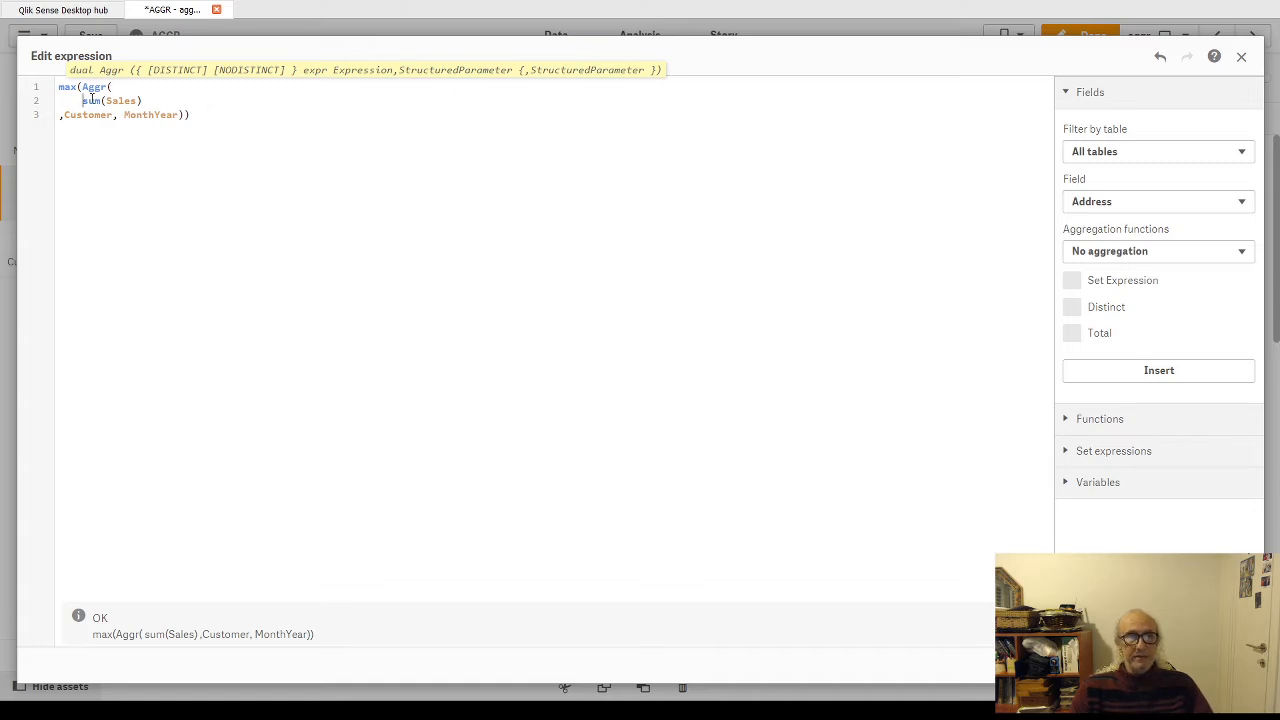
Step: Highlight the Aggr arguments sum(Sales) and Customer, move Aggr to its own line below max(, and apply the expression
{"action": "left_click_drag", "start_coordinate": [81, 103], "coordinate": [140, 103]}
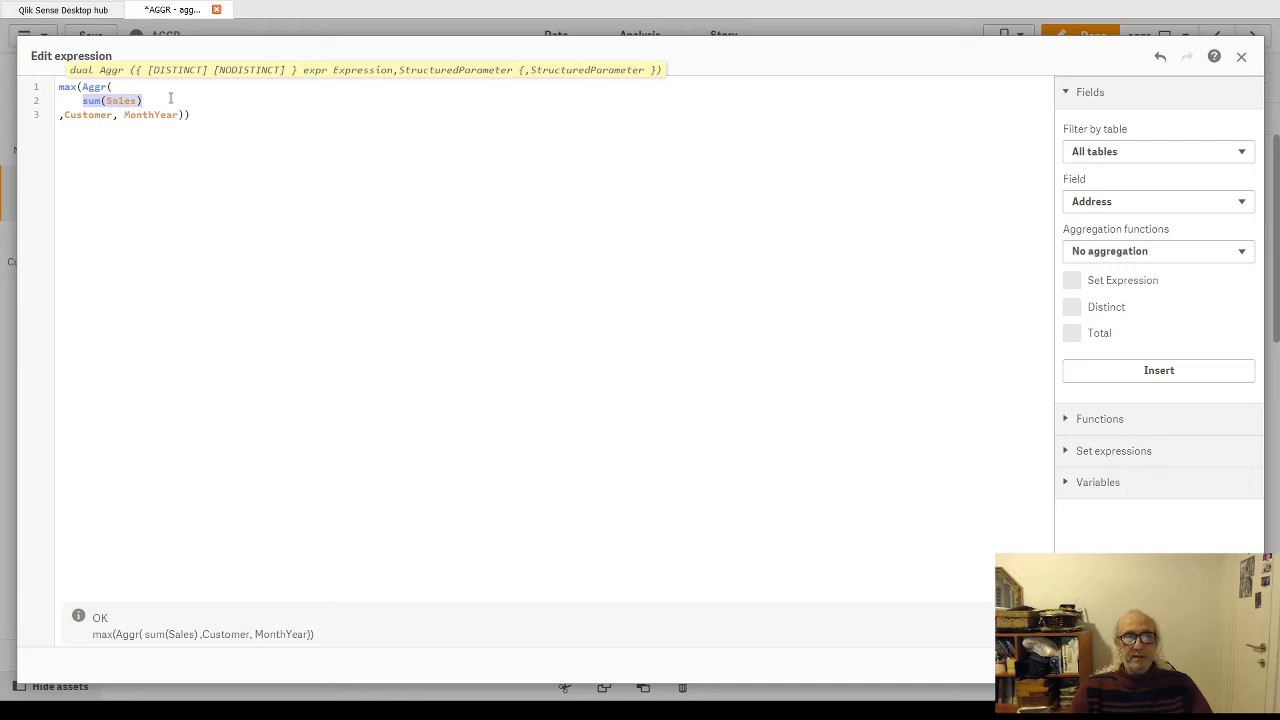
{"action": "left_click_drag", "start_coordinate": [58, 116], "coordinate": [109, 118]}
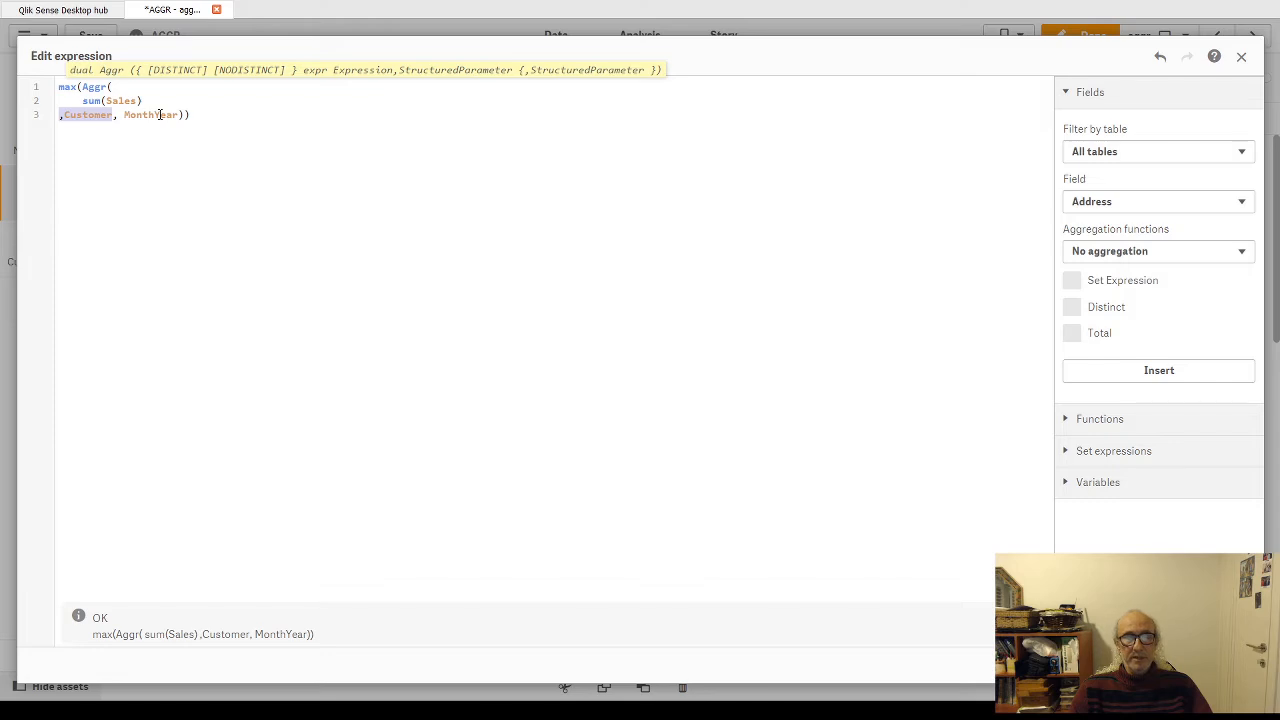
{"action": "left_click", "coordinate": [82, 87]}
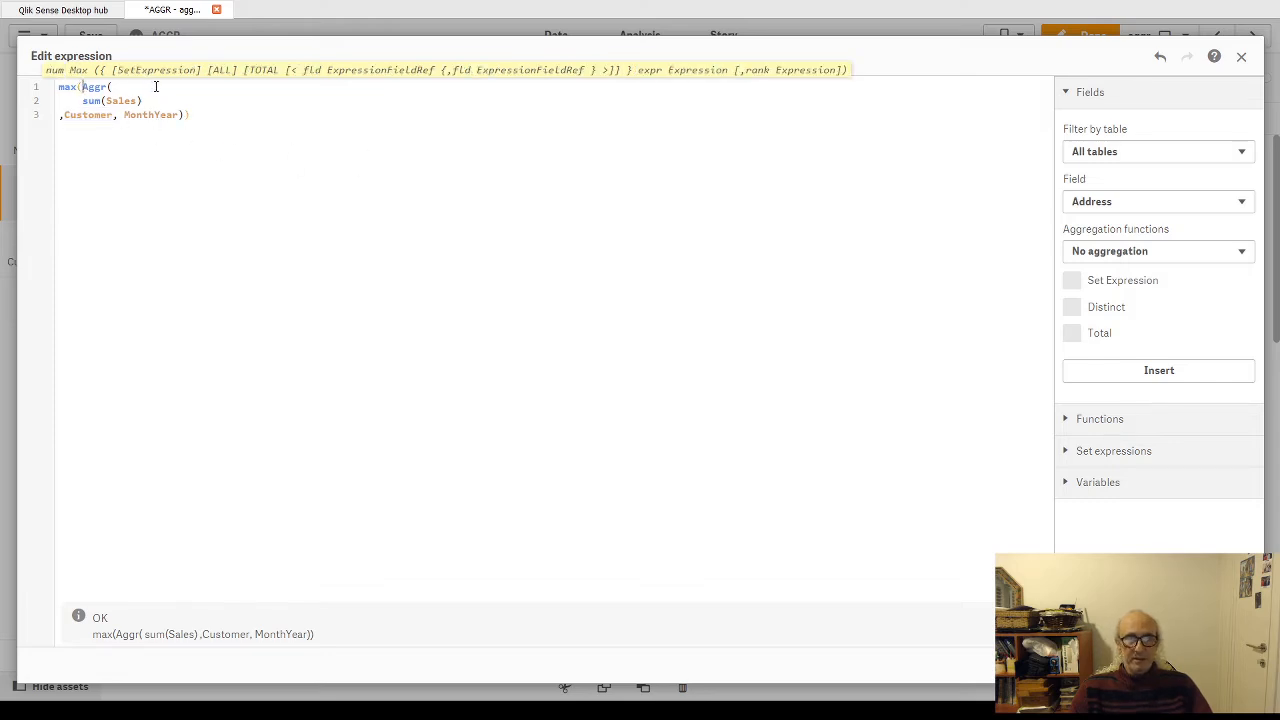
{"action": "key", "text": "Return"}
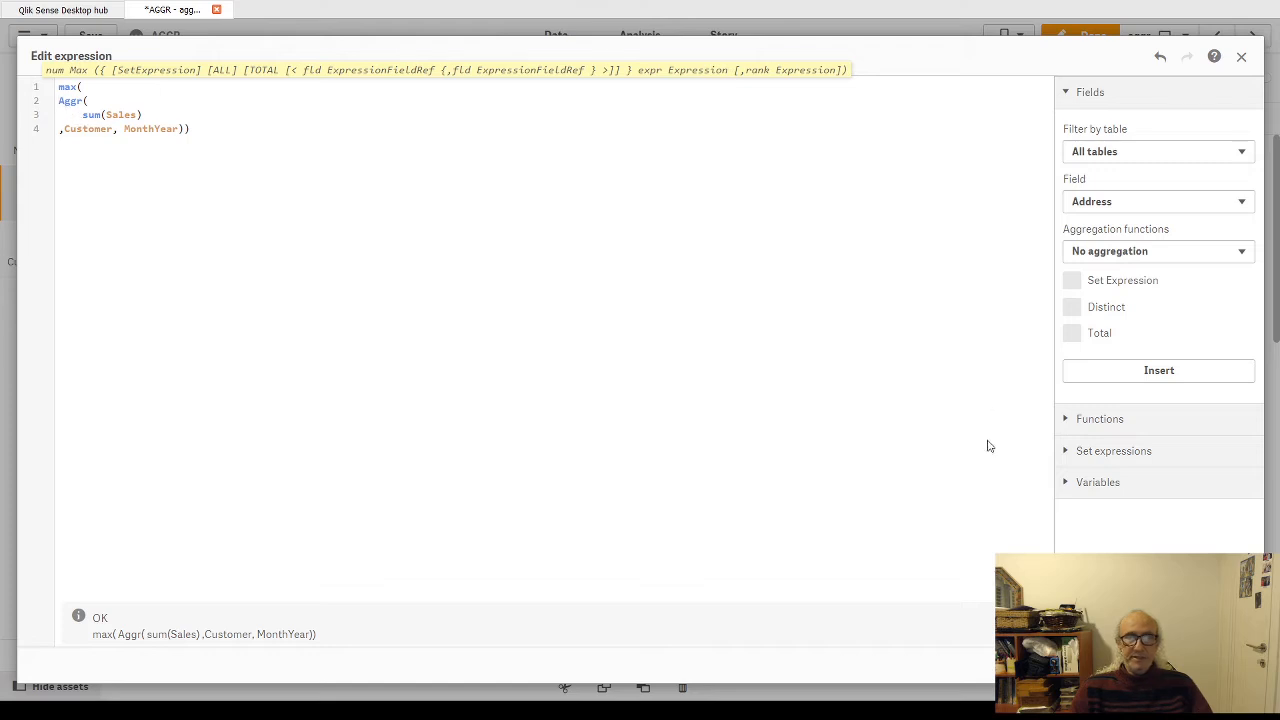
{"action": "left_click", "coordinate": [1226, 665]}
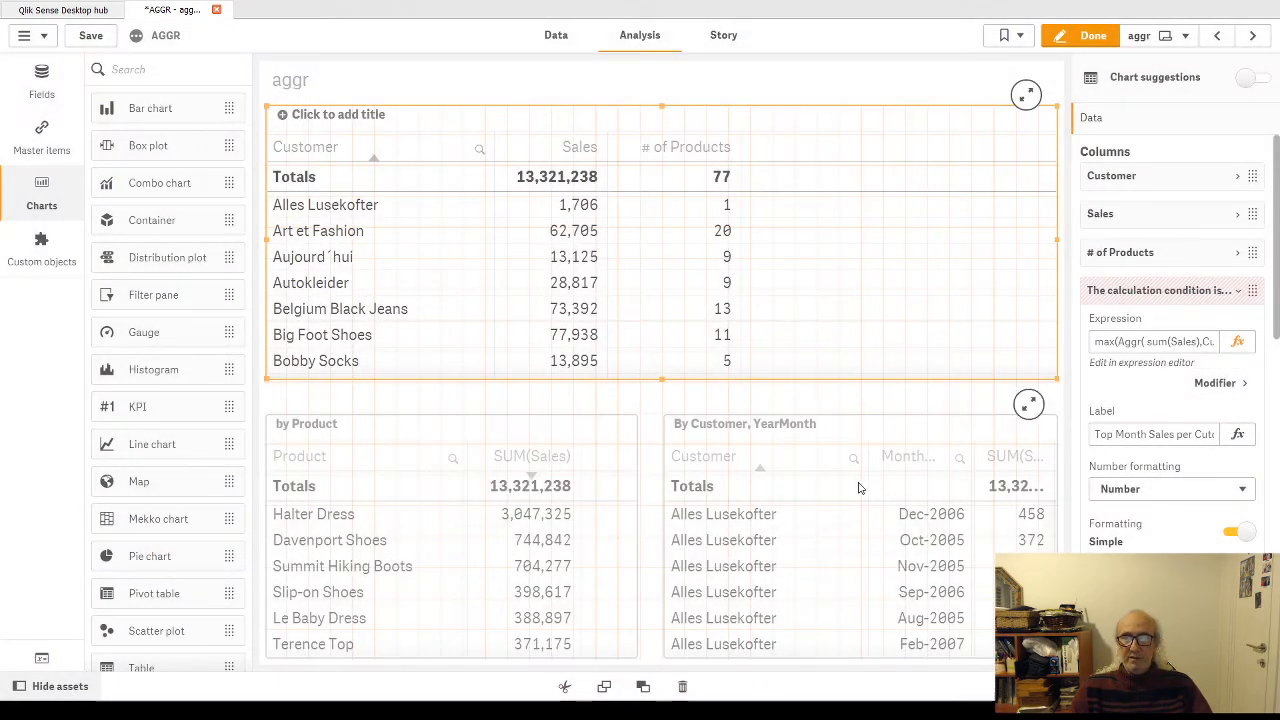
Step: Leave sheet editing, browse the monthly sales rows per customer in the By Customer, YearMonth table, and return to its first row
{"action": "left_click", "coordinate": [1085, 35]}
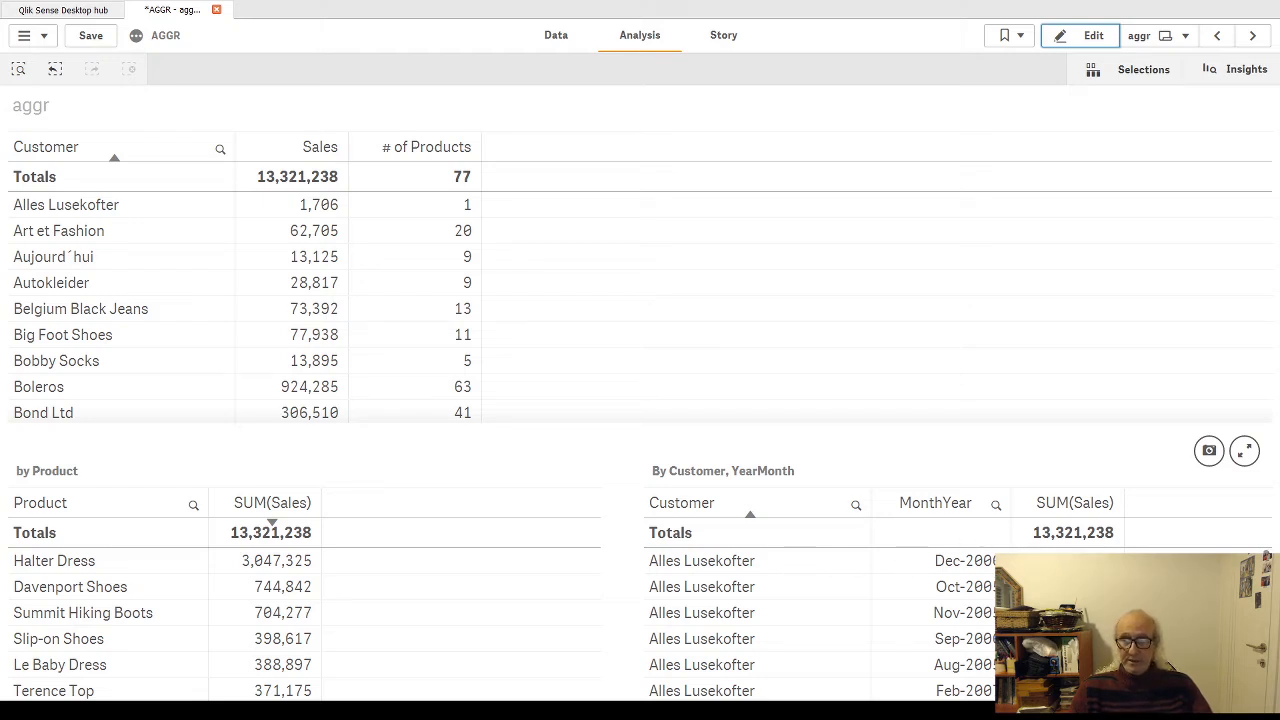
{"action": "scroll", "coordinate": [960, 625], "scroll_direction": "down", "scroll_amount": 20}
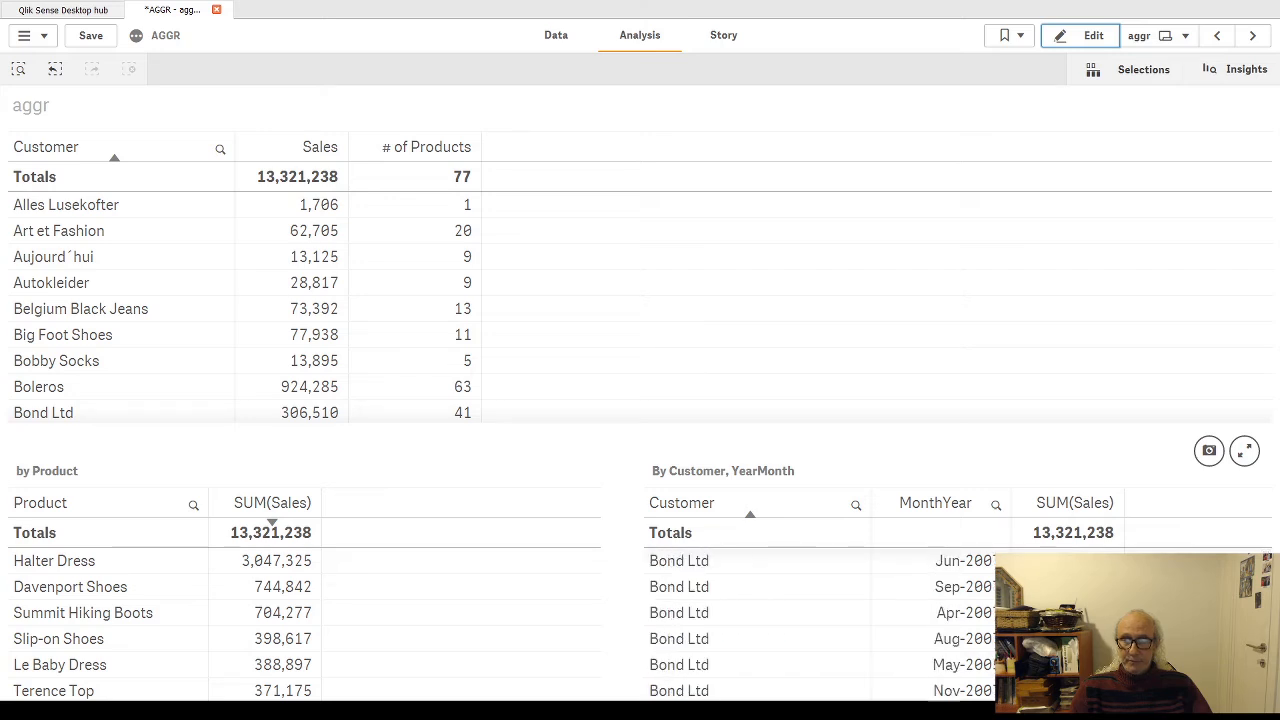
{"action": "scroll", "coordinate": [830, 625], "scroll_direction": "down", "scroll_amount": 20}
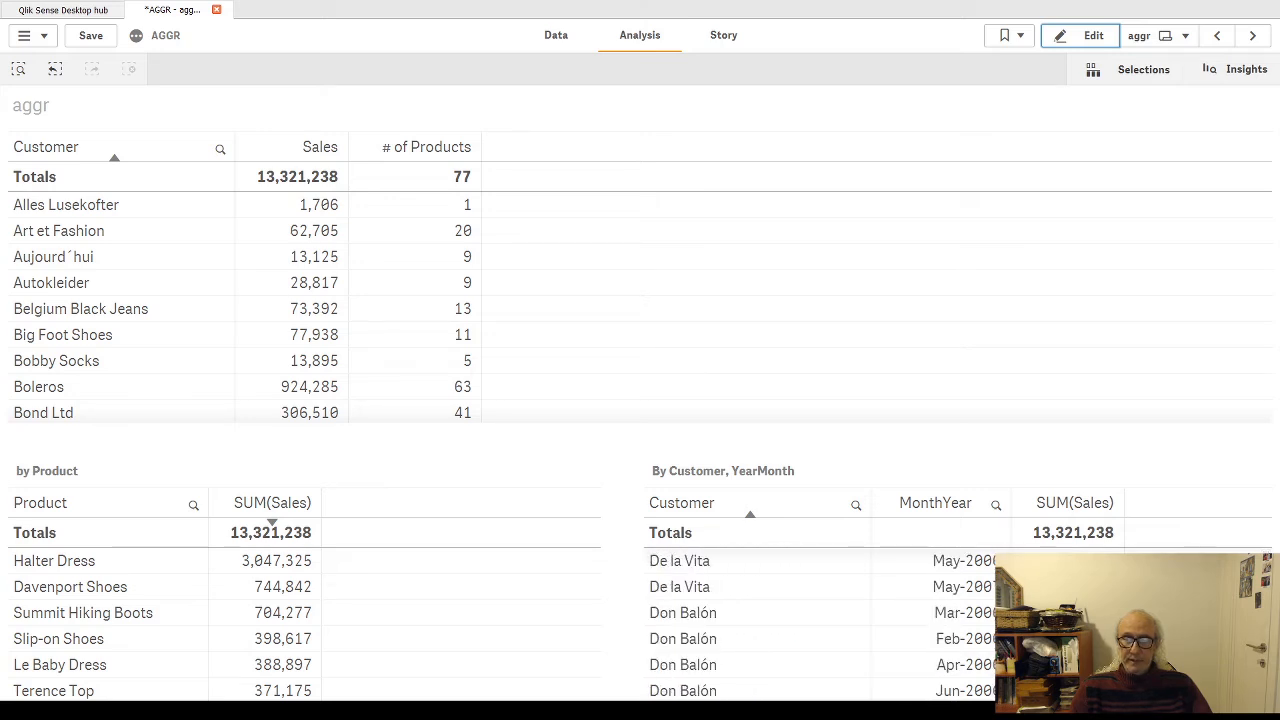
{"action": "scroll", "coordinate": [830, 625], "scroll_direction": "down", "scroll_amount": 20}
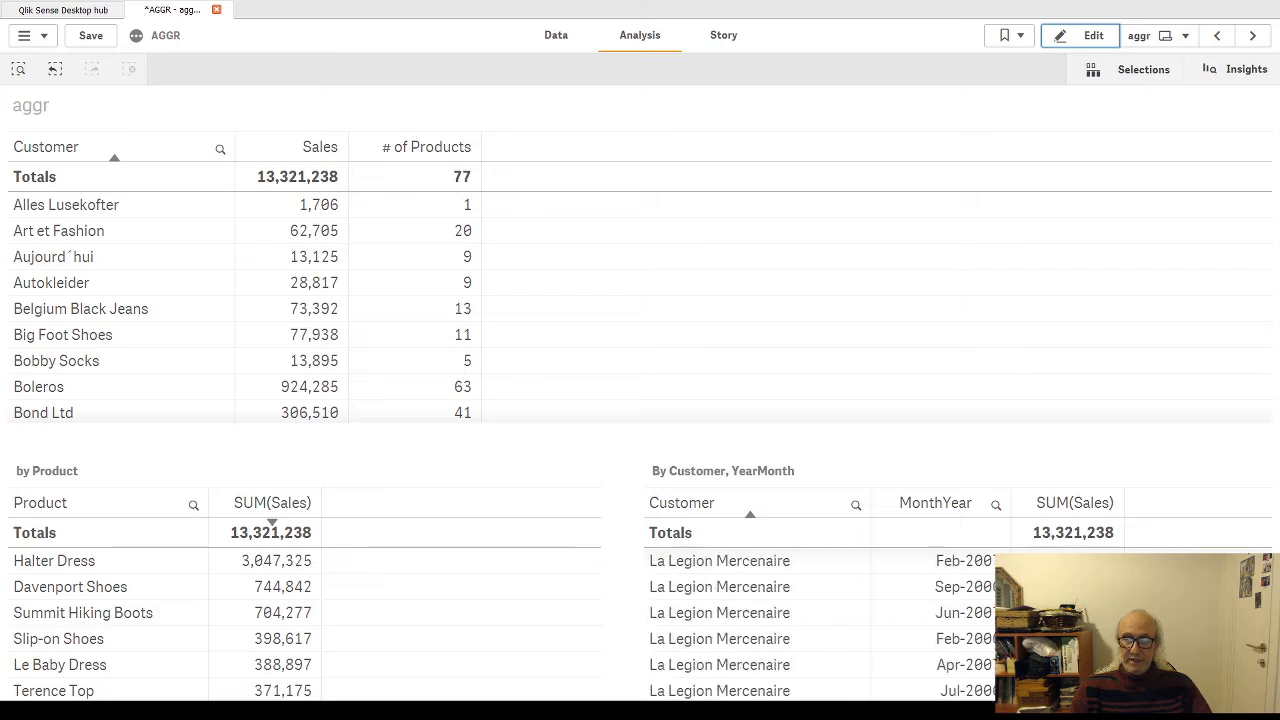
{"action": "mouse_move", "coordinate": [1268, 627]}
{"action": "left_mouse_down"}
{"action": "mouse_move", "coordinate": [1268, 655]}
{"action": "mouse_move", "coordinate": [1273, 533]}
{"action": "left_mouse_up"}
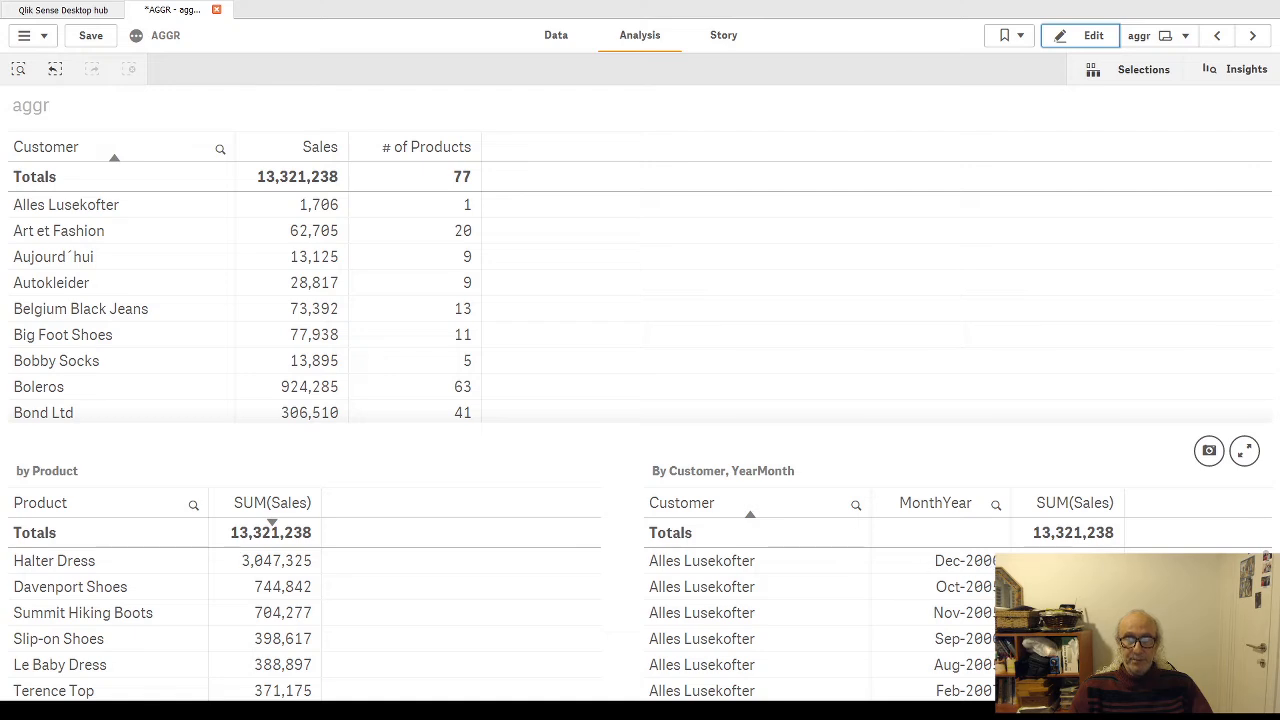
Step: Add a max(Sales) measure column to the By Customer, YearMonth table and finish editing the sheet
{"action": "left_click", "coordinate": [1086, 40]}
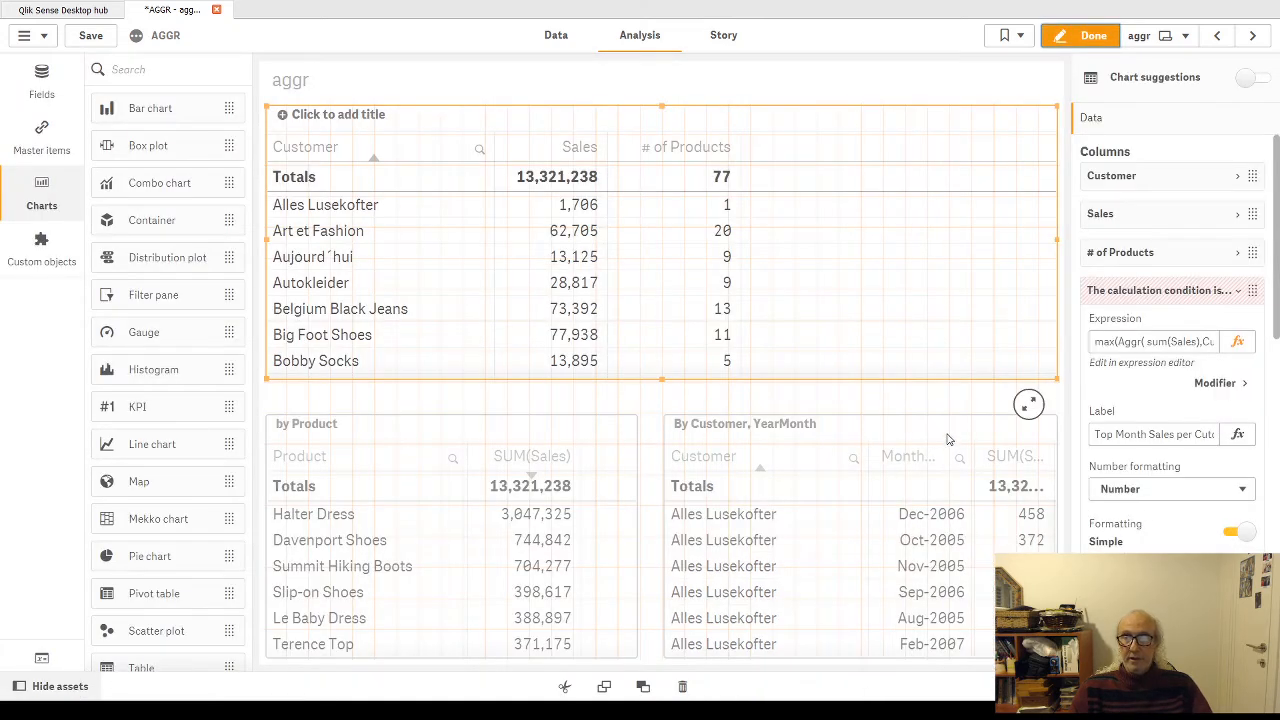
{"action": "left_click", "coordinate": [953, 440]}
{"action": "left_click", "coordinate": [1166, 402]}
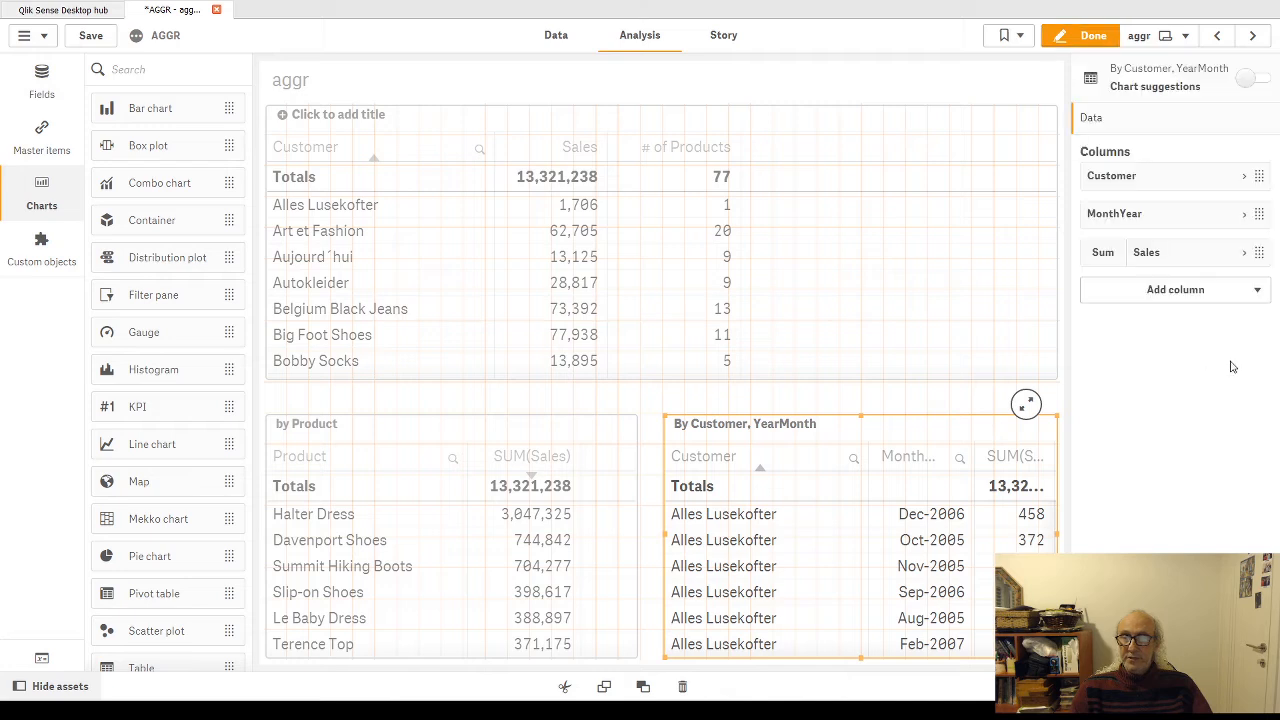
{"action": "left_click", "coordinate": [1254, 294]}
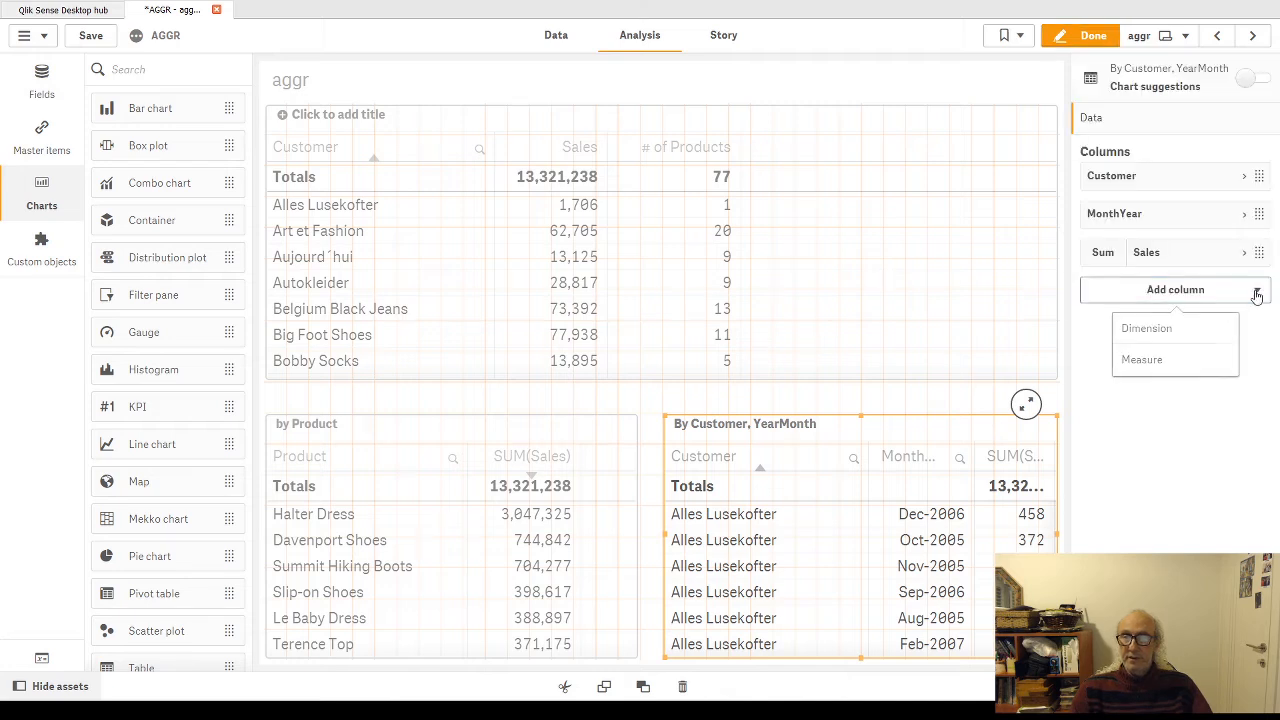
{"action": "left_click", "coordinate": [1141, 359]}
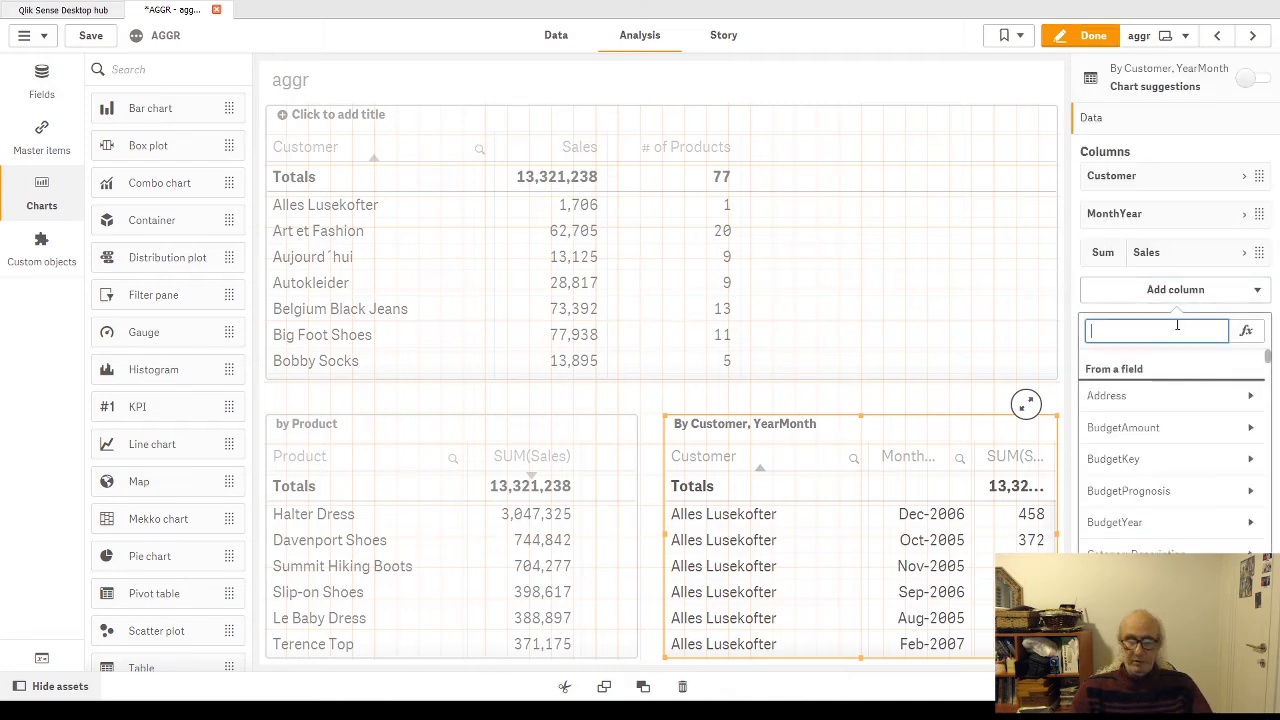
{"action": "type", "text": "max(Sa"}
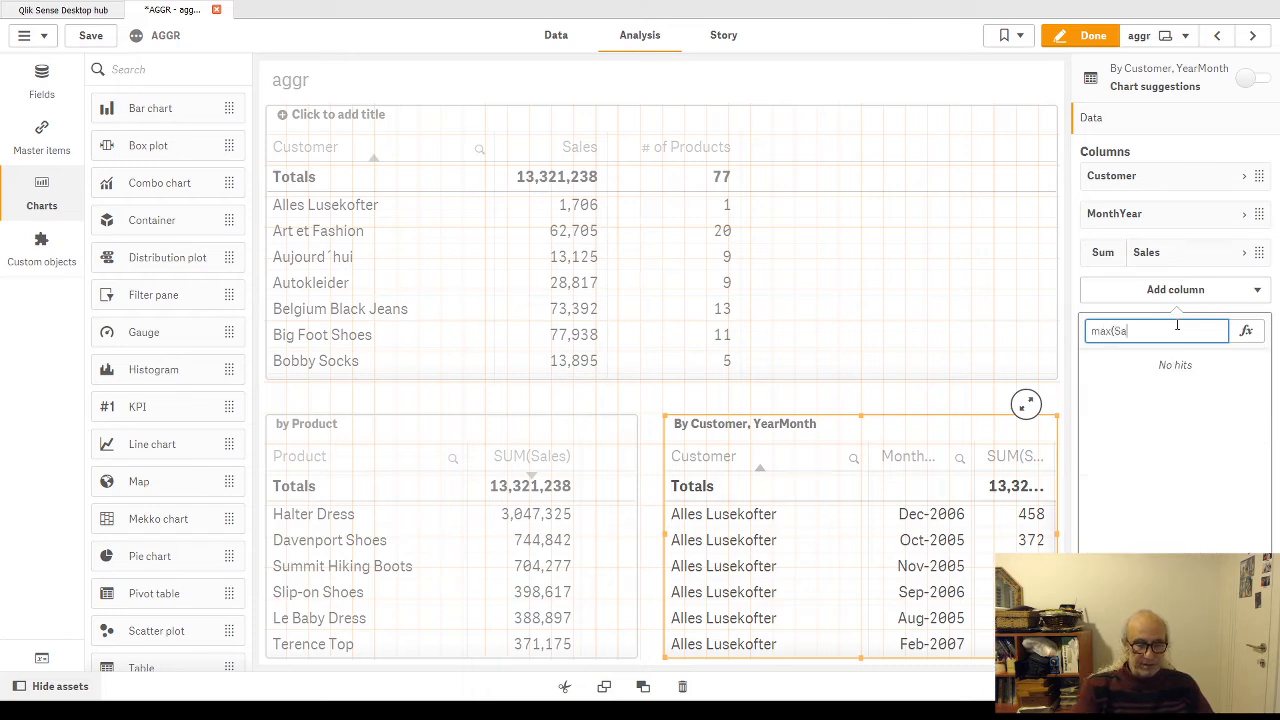
{"action": "type", "text": "les)"}
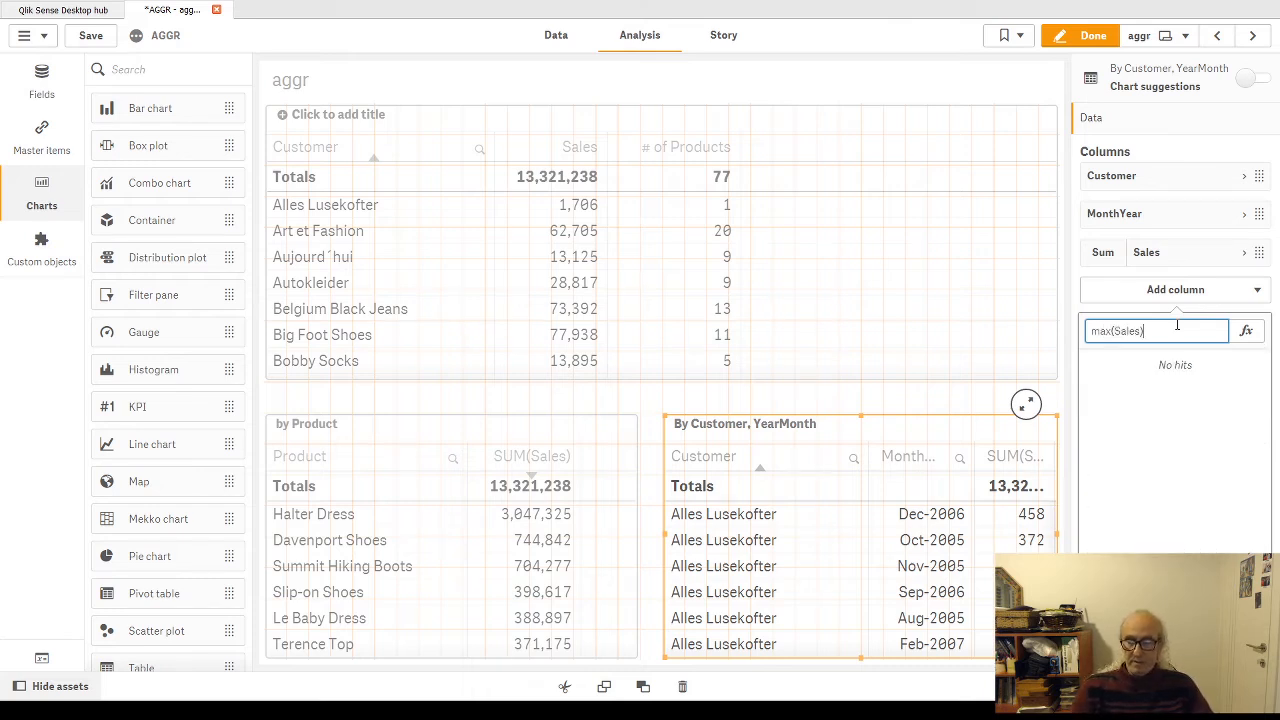
{"action": "key", "text": "Return"}
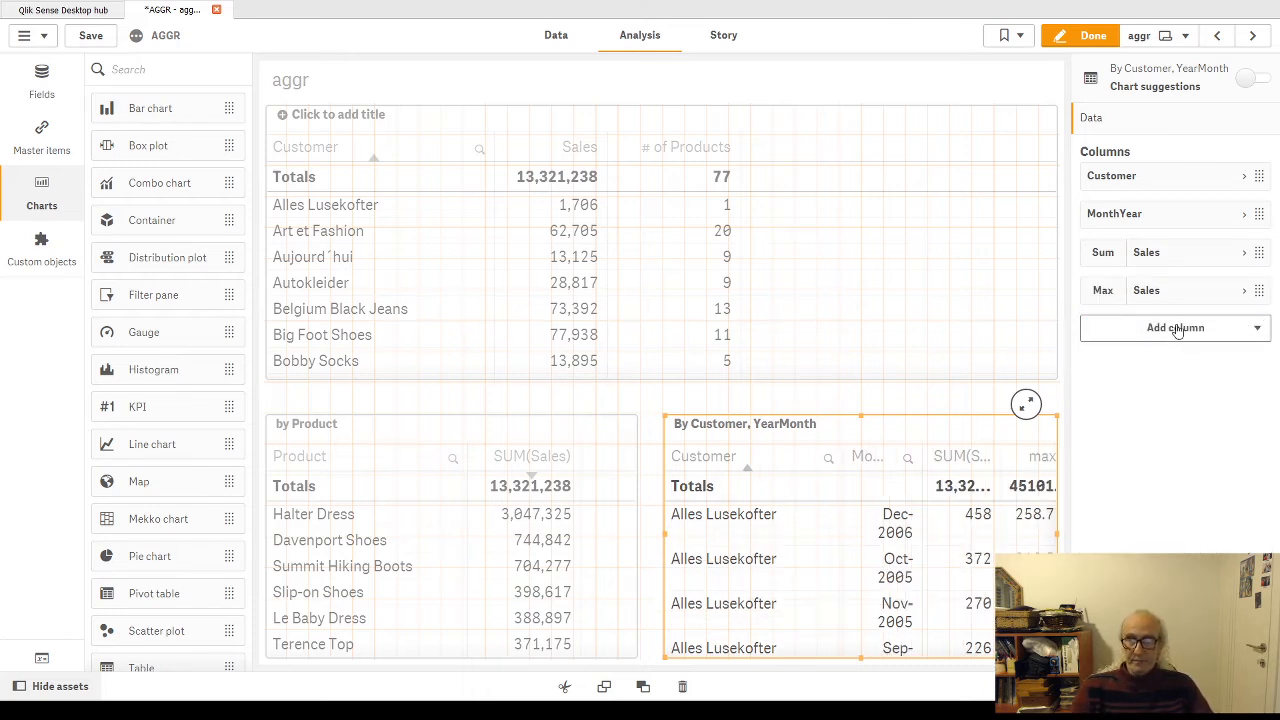
{"action": "left_click", "coordinate": [1085, 35]}
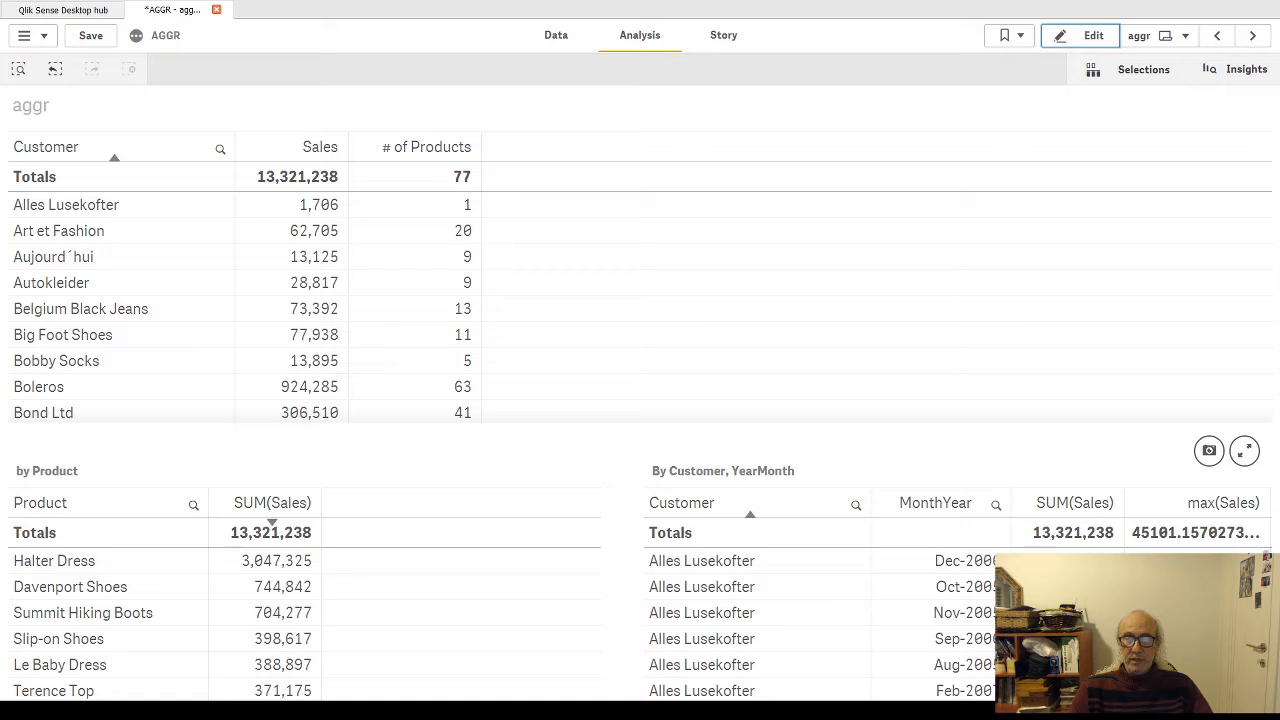
Step: Filter the sheet to customer Alles Lusekofter and view the By Customer, YearMonth table full screen
{"action": "left_click", "coordinate": [705, 568]}
{"action": "left_click", "coordinate": [840, 457]}
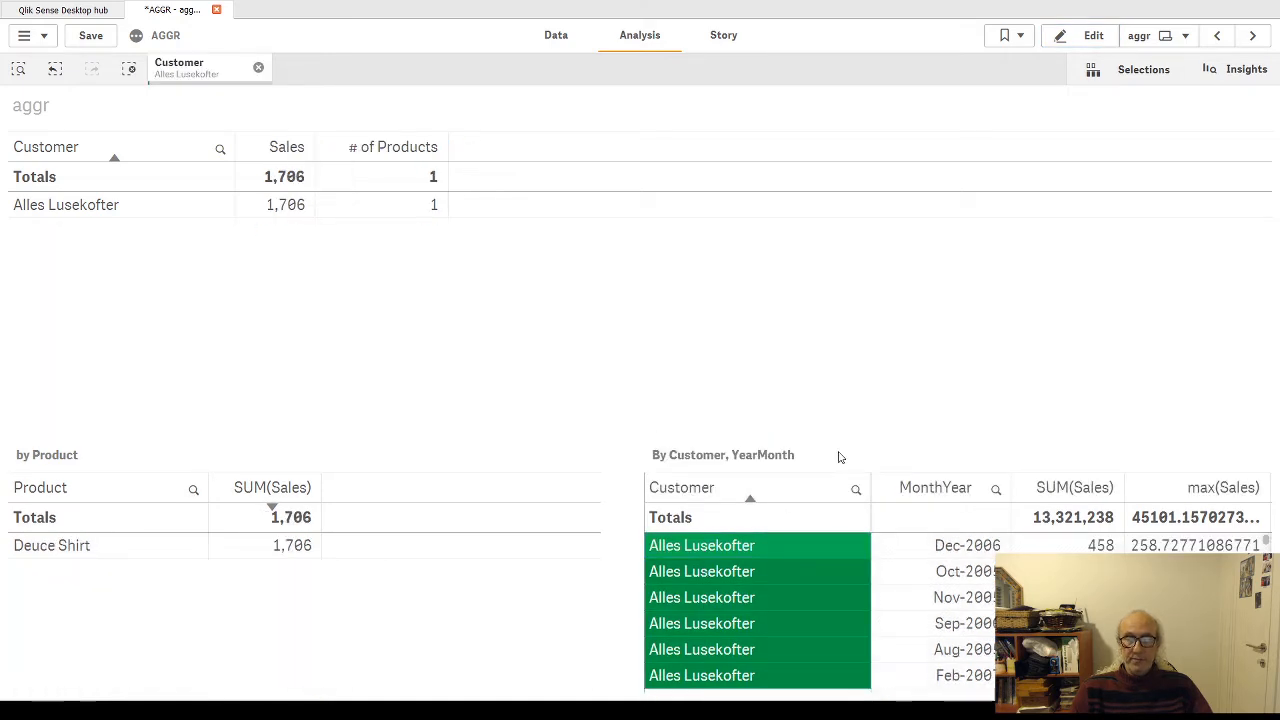
{"action": "left_click", "coordinate": [1245, 439]}
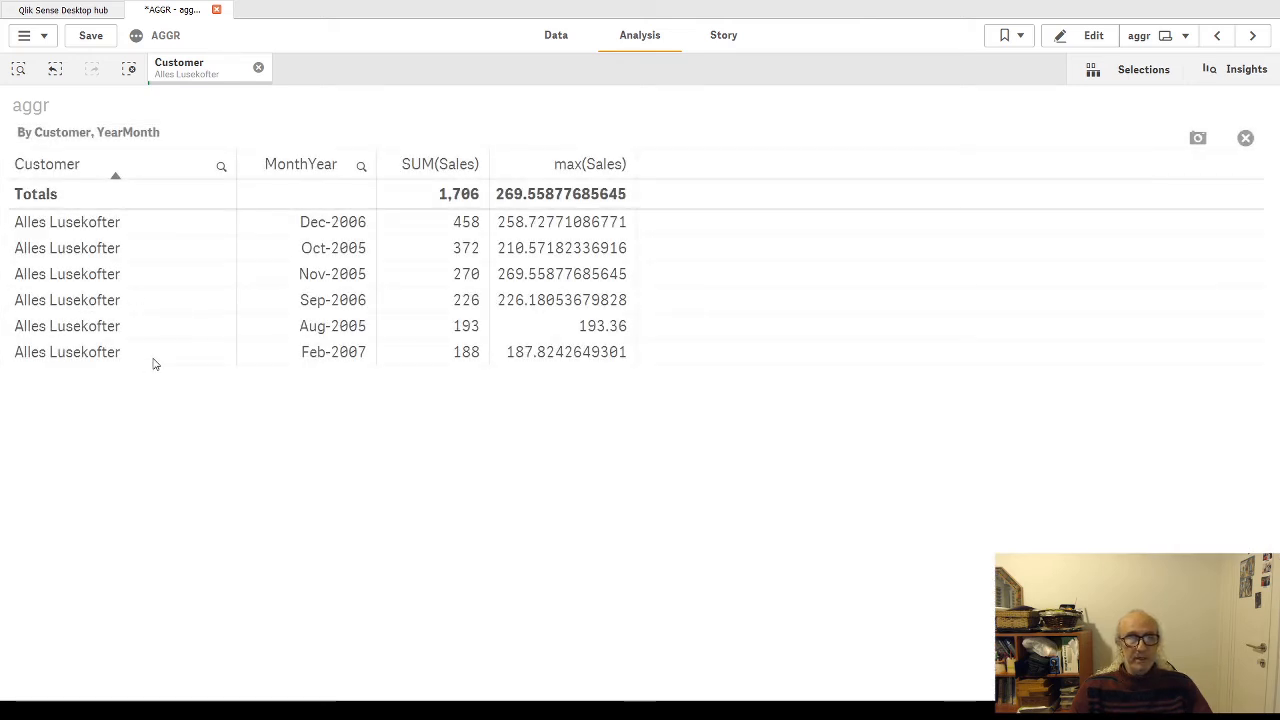
Step: Delete the max(Sales) measure column from the By Customer, YearMonth table and leave sheet editing
{"action": "left_click", "coordinate": [1088, 35]}
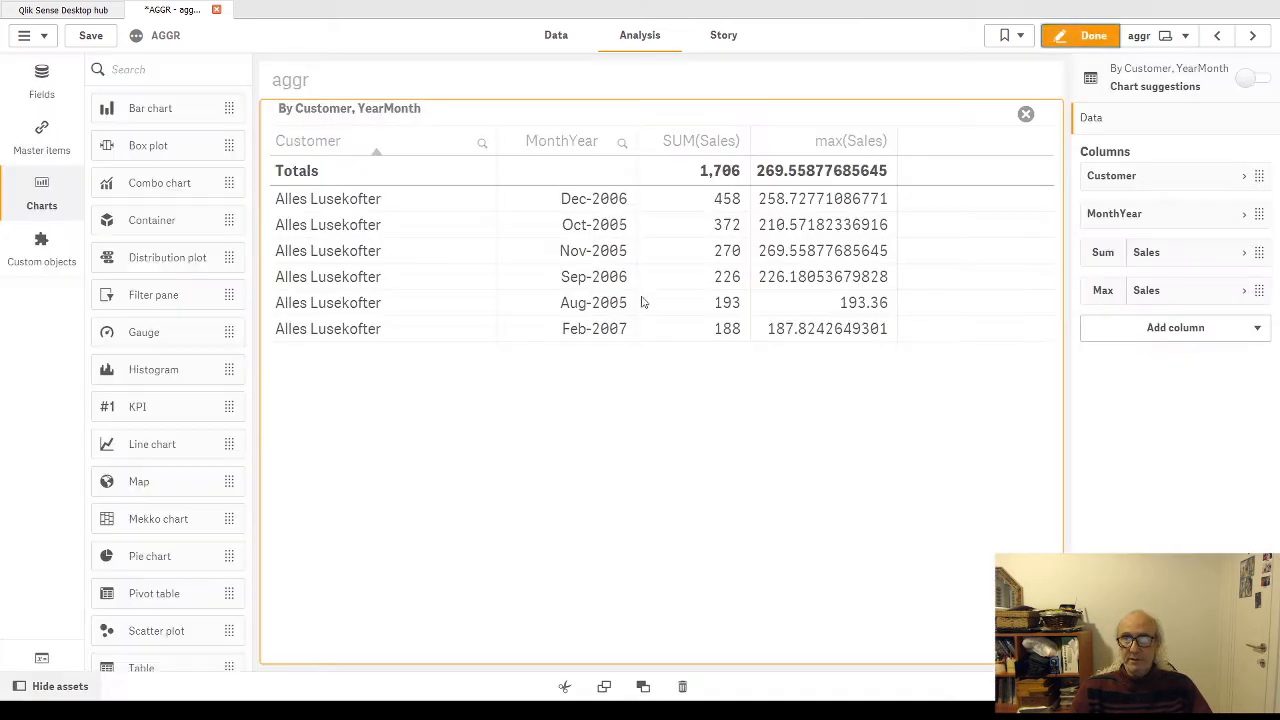
{"action": "right_click", "coordinate": [1165, 290]}
{"action": "left_click", "coordinate": [1040, 272]}
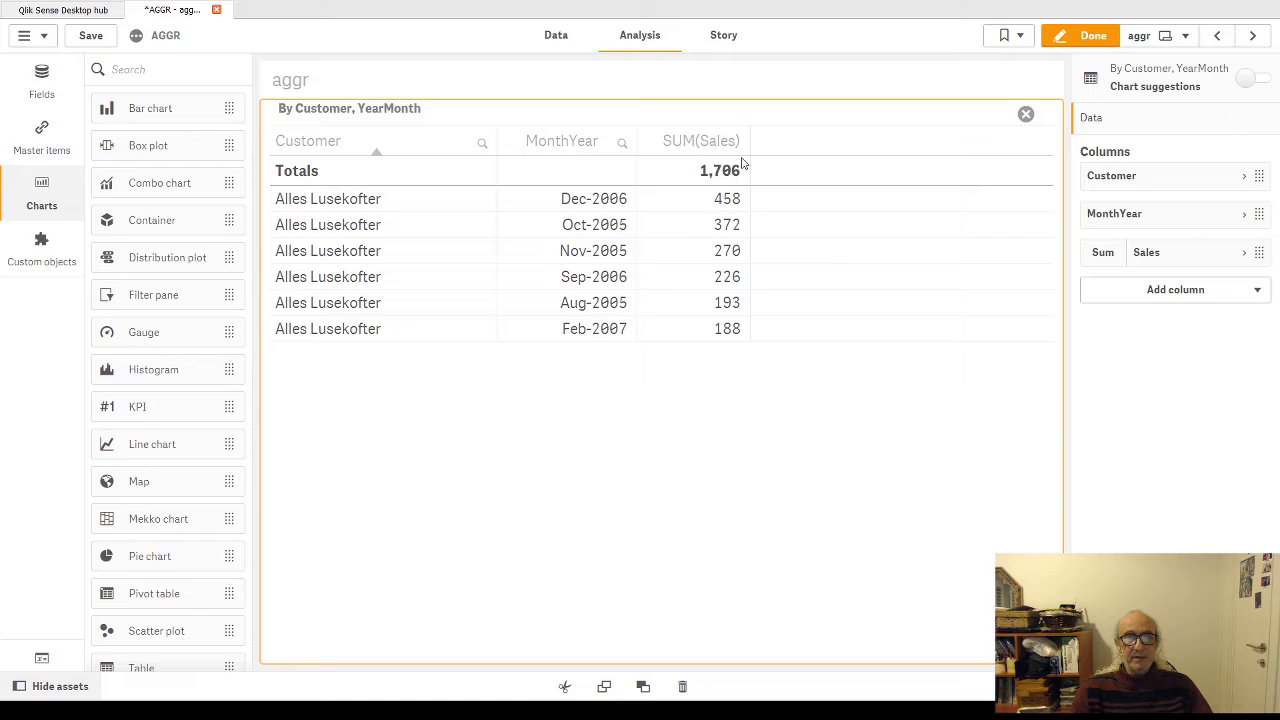
{"action": "left_click", "coordinate": [1085, 36]}
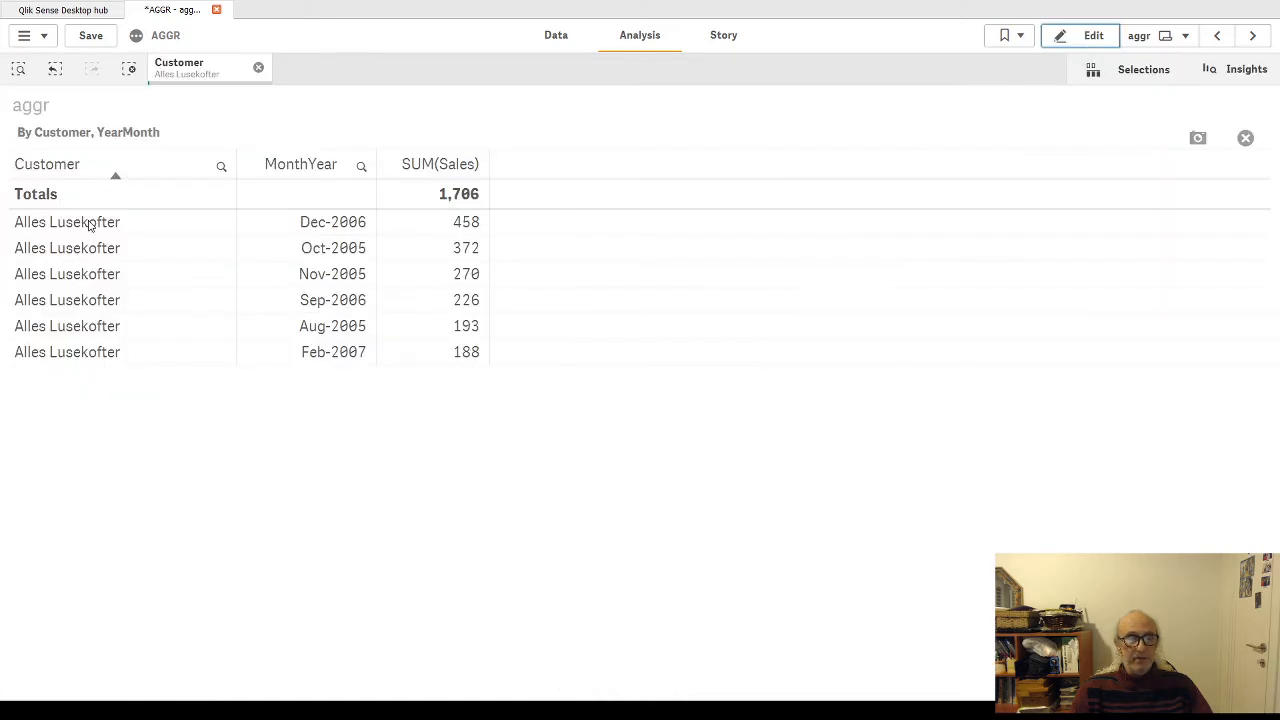
Step: Sort the By Customer, YearMonth table by SUM(Sales) in descending order and return to the full sheet
{"action": "left_click", "coordinate": [443, 166]}
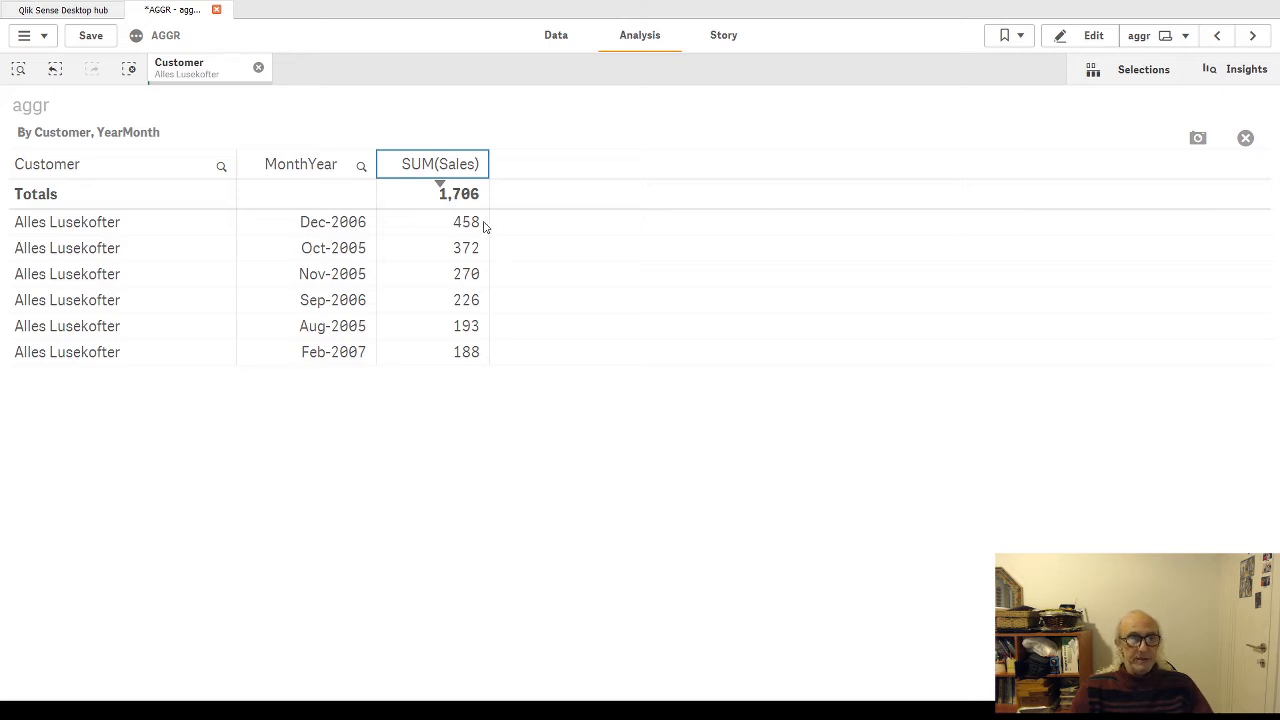
{"action": "left_click", "coordinate": [1245, 139]}
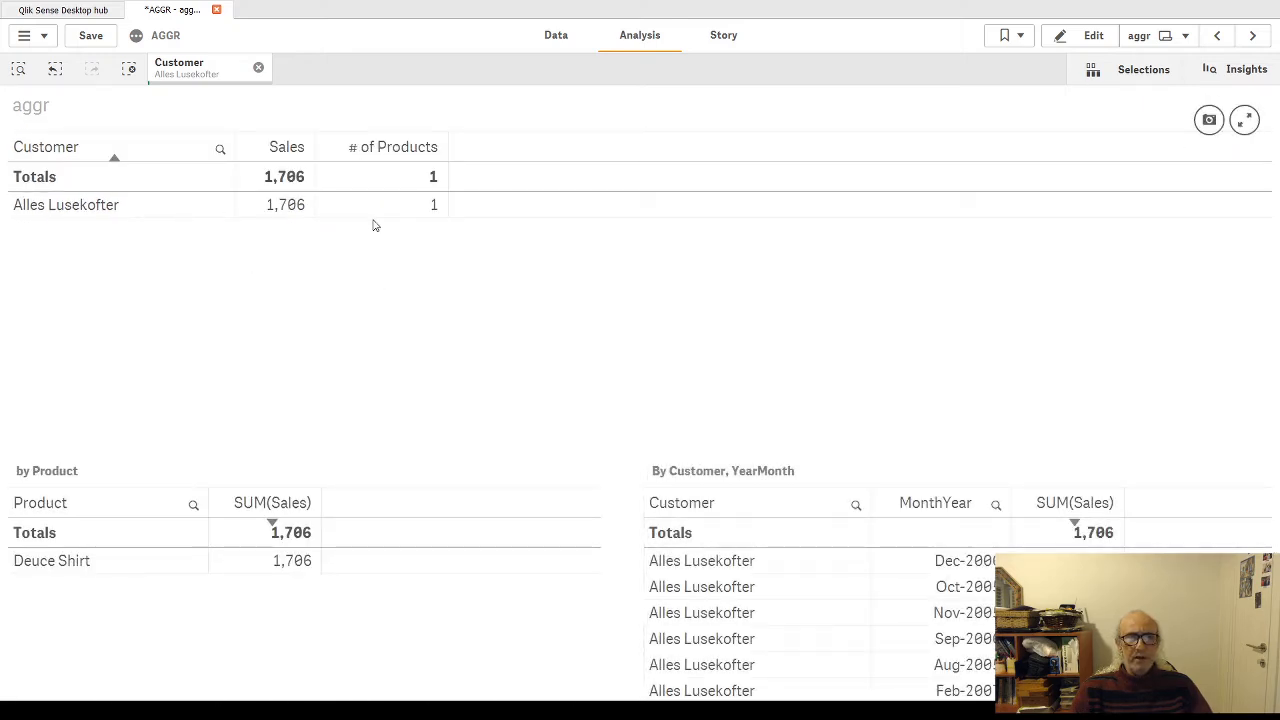
Step: Clear the Alles Lusekofter selection and filter the sheet to customer Grunewald to see its monthly sales
{"action": "left_click", "coordinate": [258, 67]}
{"action": "scroll", "coordinate": [690, 600], "scroll_direction": "down", "scroll_amount": 3}
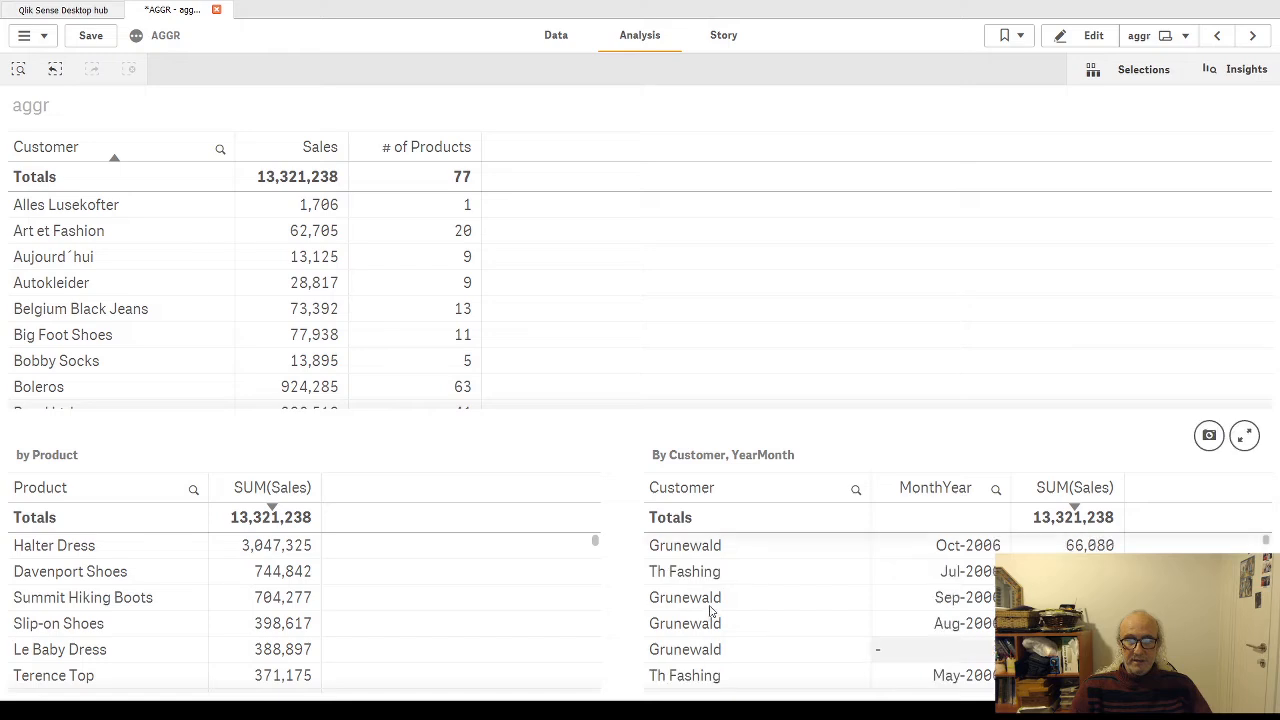
{"action": "left_click", "coordinate": [690, 550]}
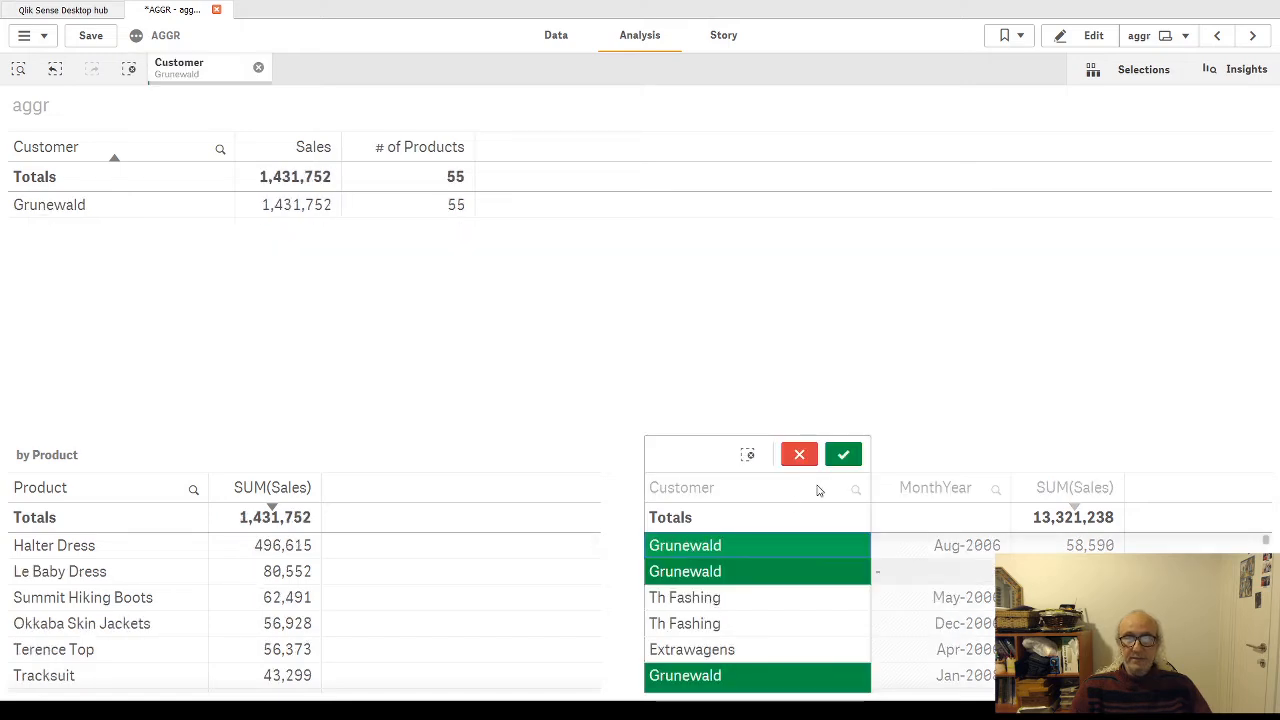
{"action": "left_click", "coordinate": [844, 454]}
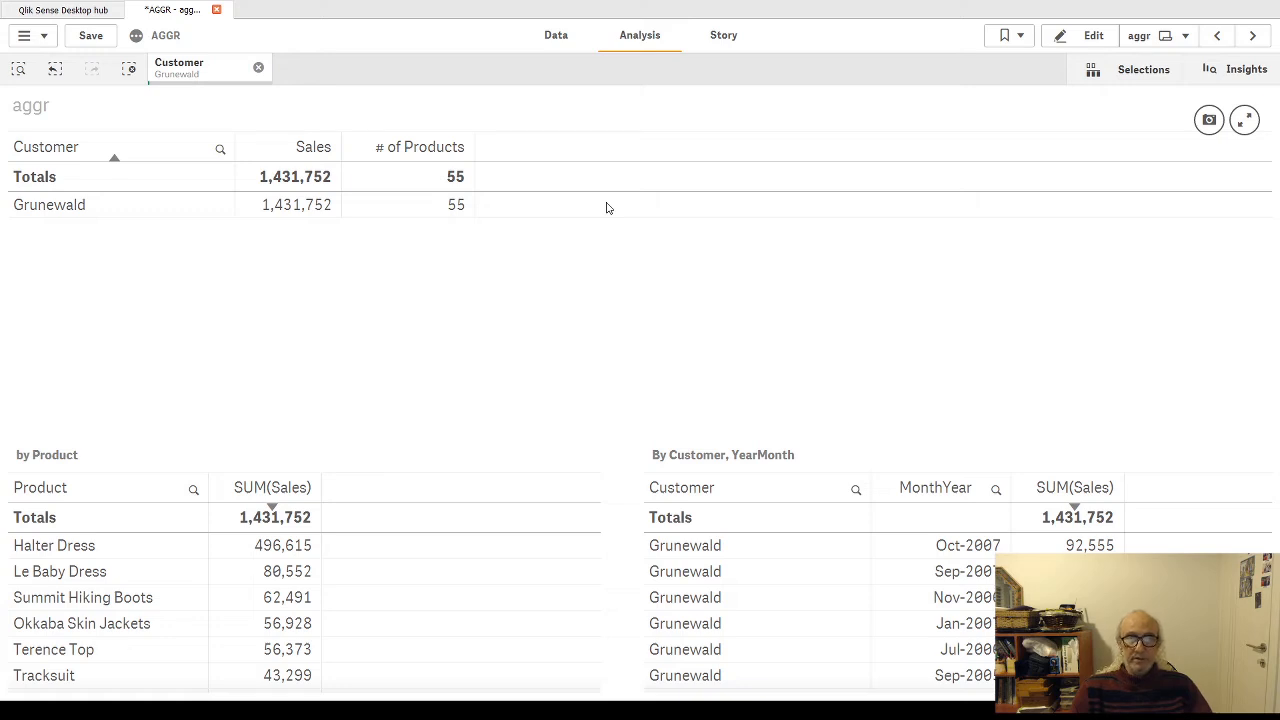
Step: In the customer table's fourth column expression, set the Aggr block apart from max( and its closing parenthesis with blank lines, highlight it, and apply
{"action": "left_click", "coordinate": [1093, 35]}
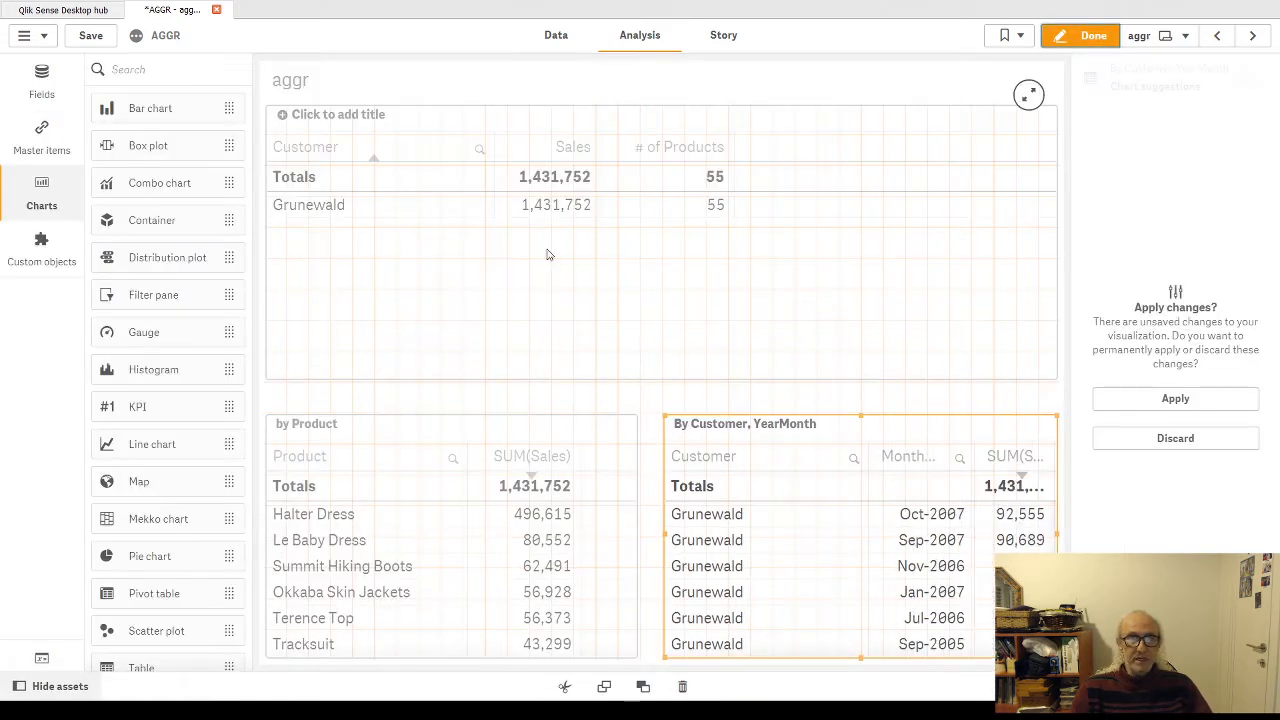
{"action": "left_click", "coordinate": [597, 204]}
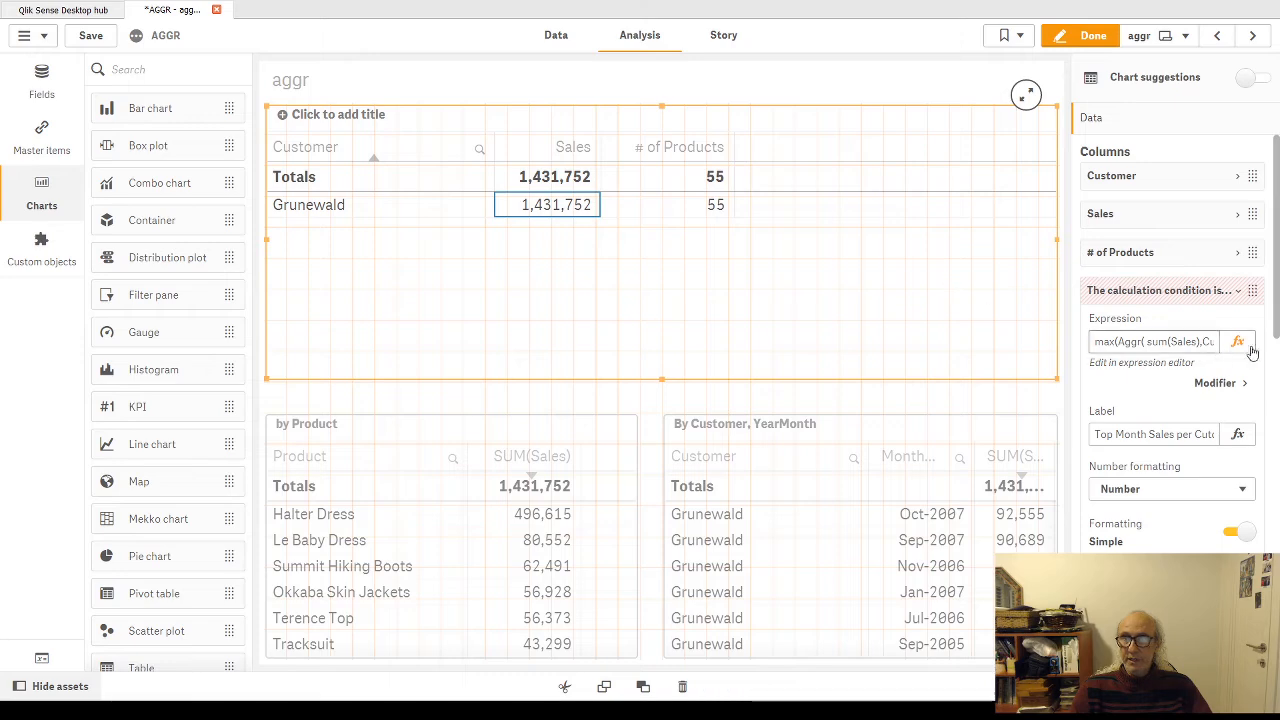
{"action": "left_click", "coordinate": [1239, 343]}
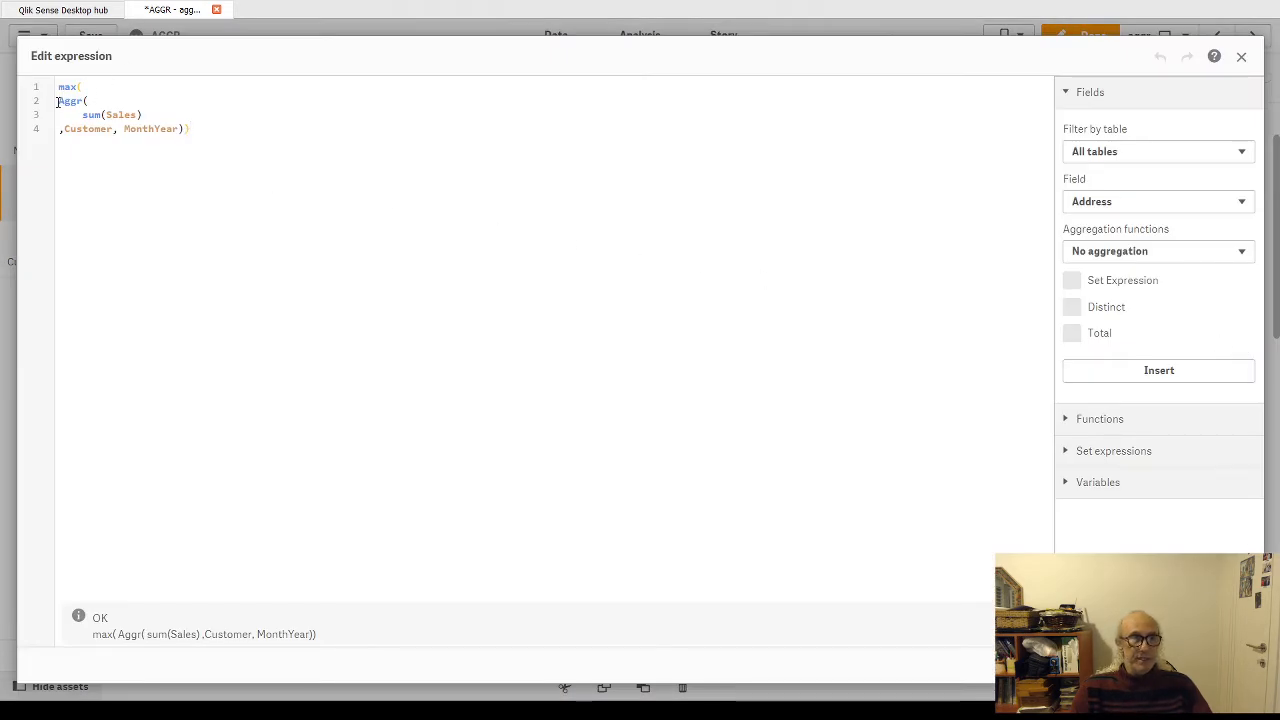
{"action": "left_click_drag", "start_coordinate": [57, 101], "coordinate": [186, 130]}
{"action": "left_click", "coordinate": [190, 130]}
{"action": "key", "text": "Return"}
{"action": "key", "text": "Return"}
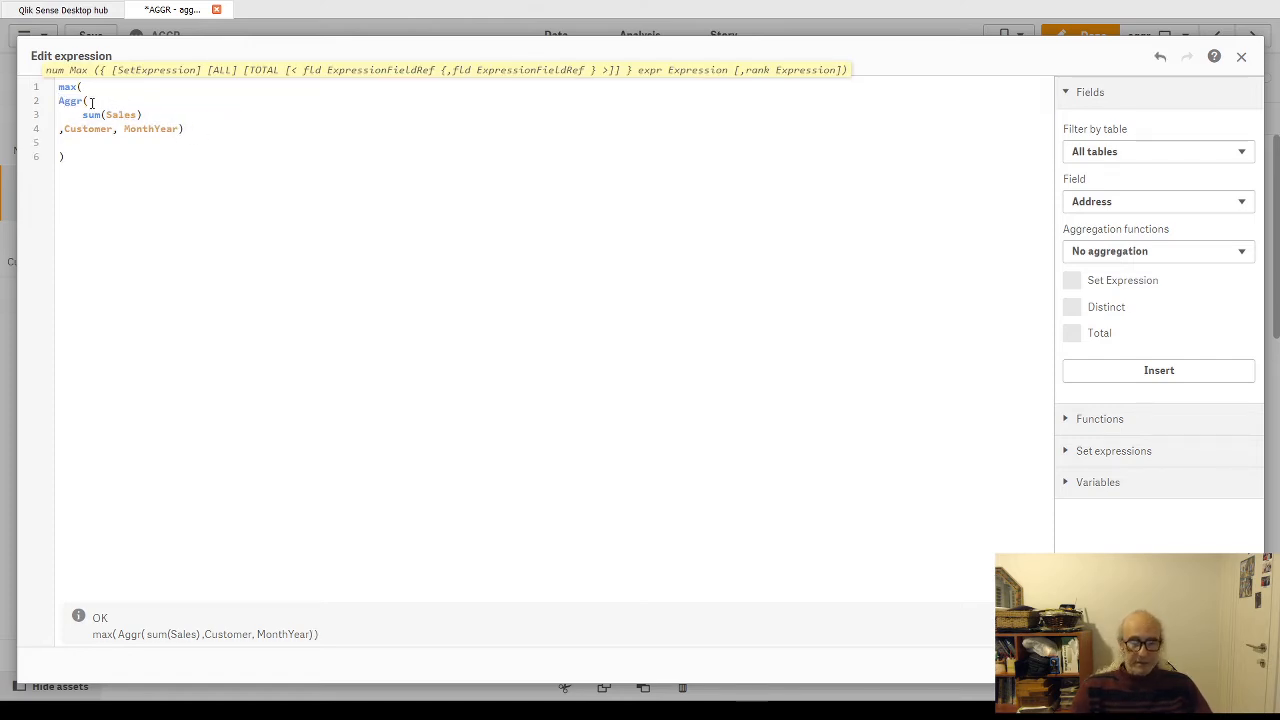
{"action": "key", "text": "Return"}
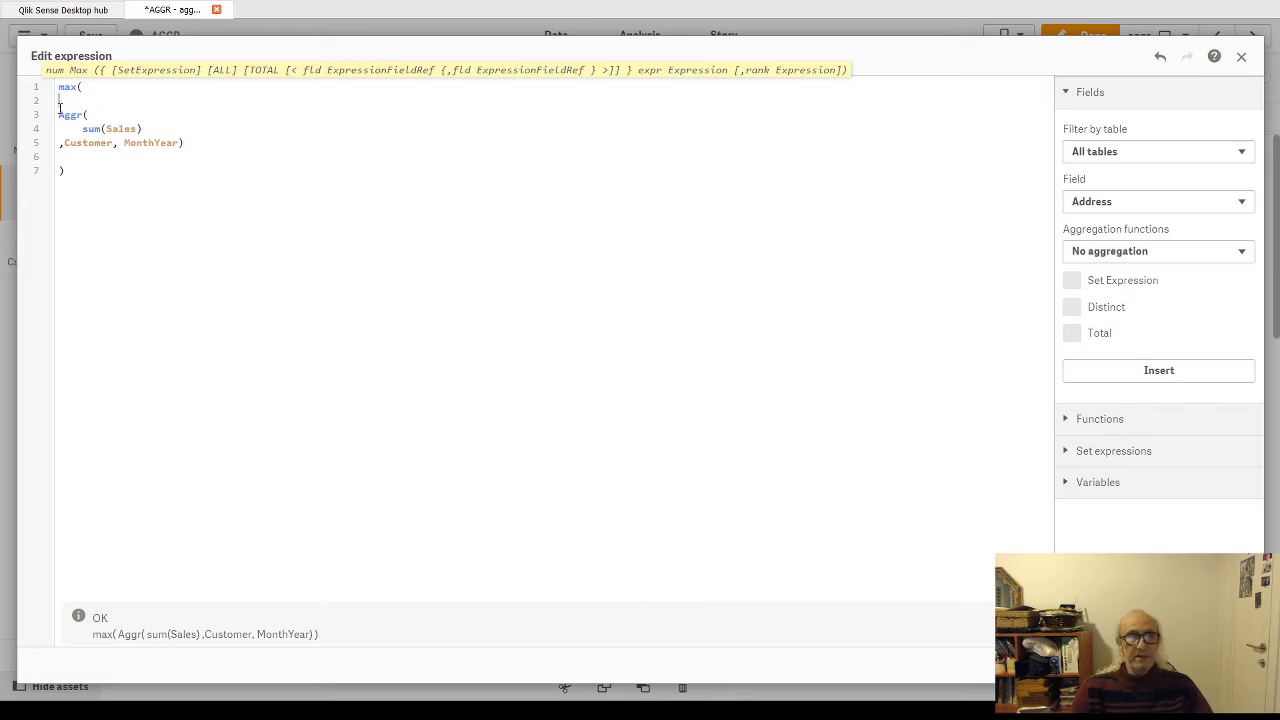
{"action": "left_click_drag", "start_coordinate": [59, 107], "coordinate": [213, 157]}
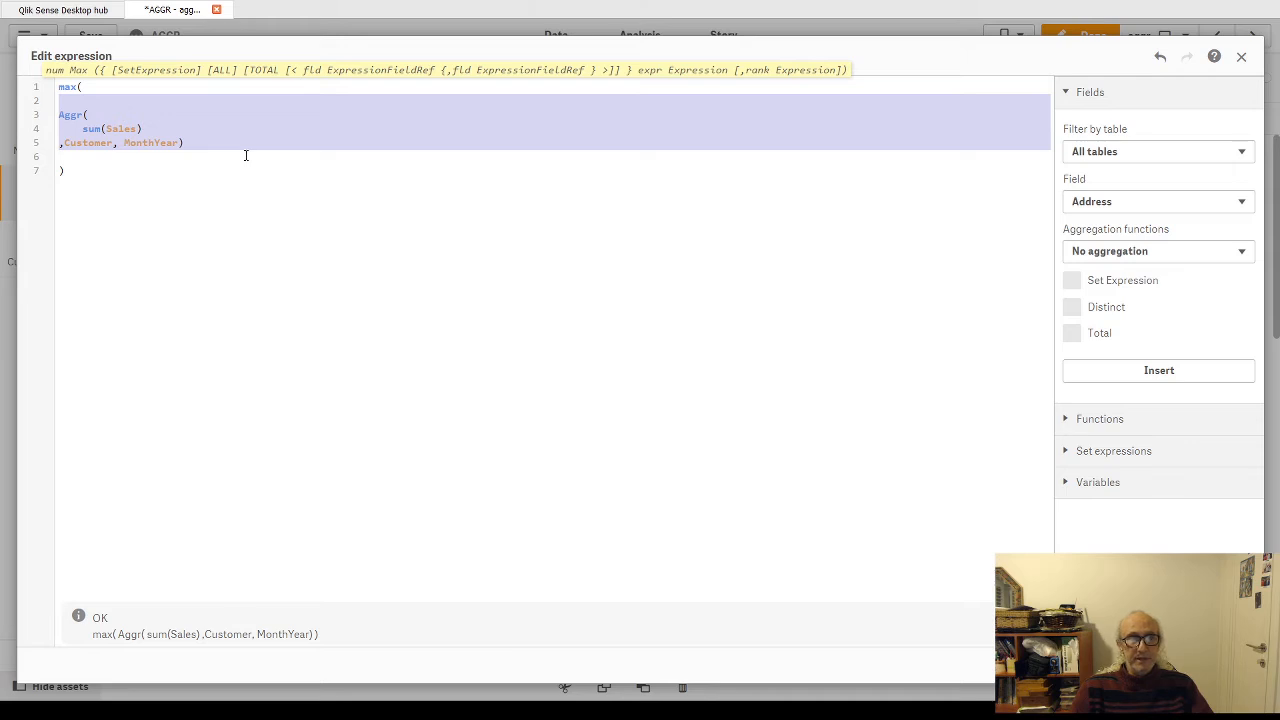
{"action": "left_click", "coordinate": [1229, 665]}
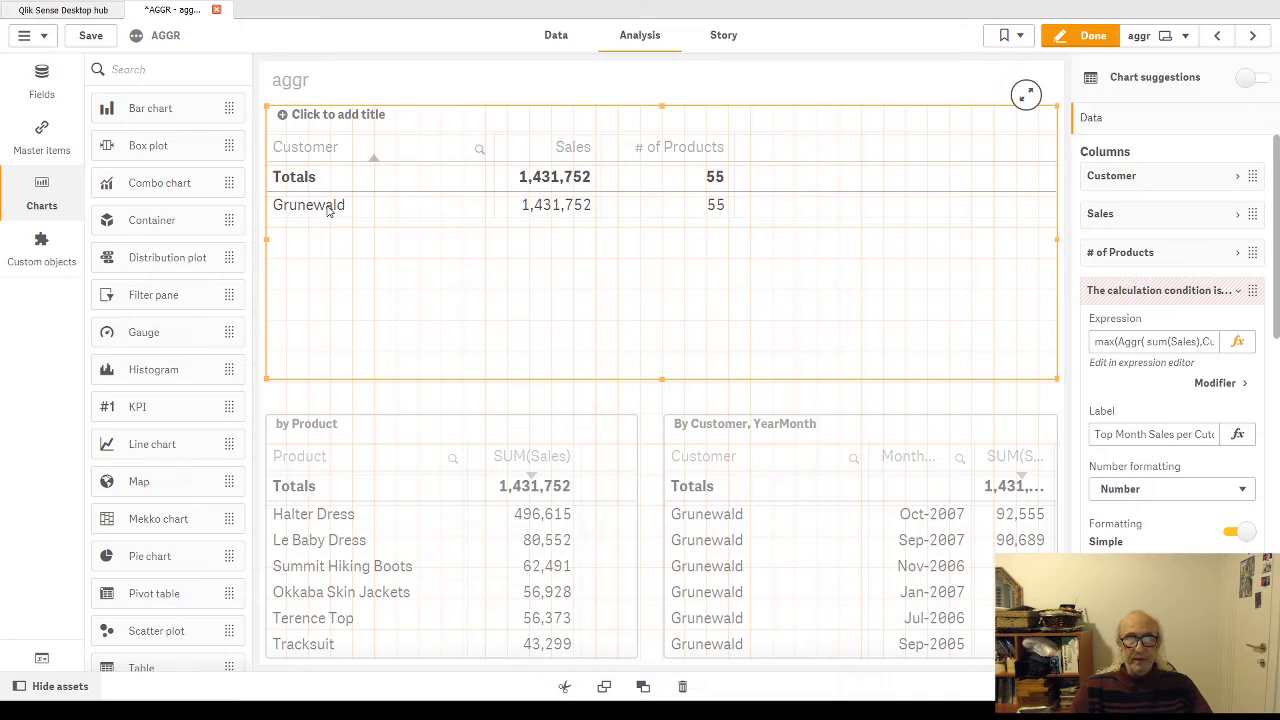
Step: Leave sheet editing, clear the Grunewald selection, and select Alles Lusekofter in the customer table
{"action": "left_click", "coordinate": [1089, 40]}
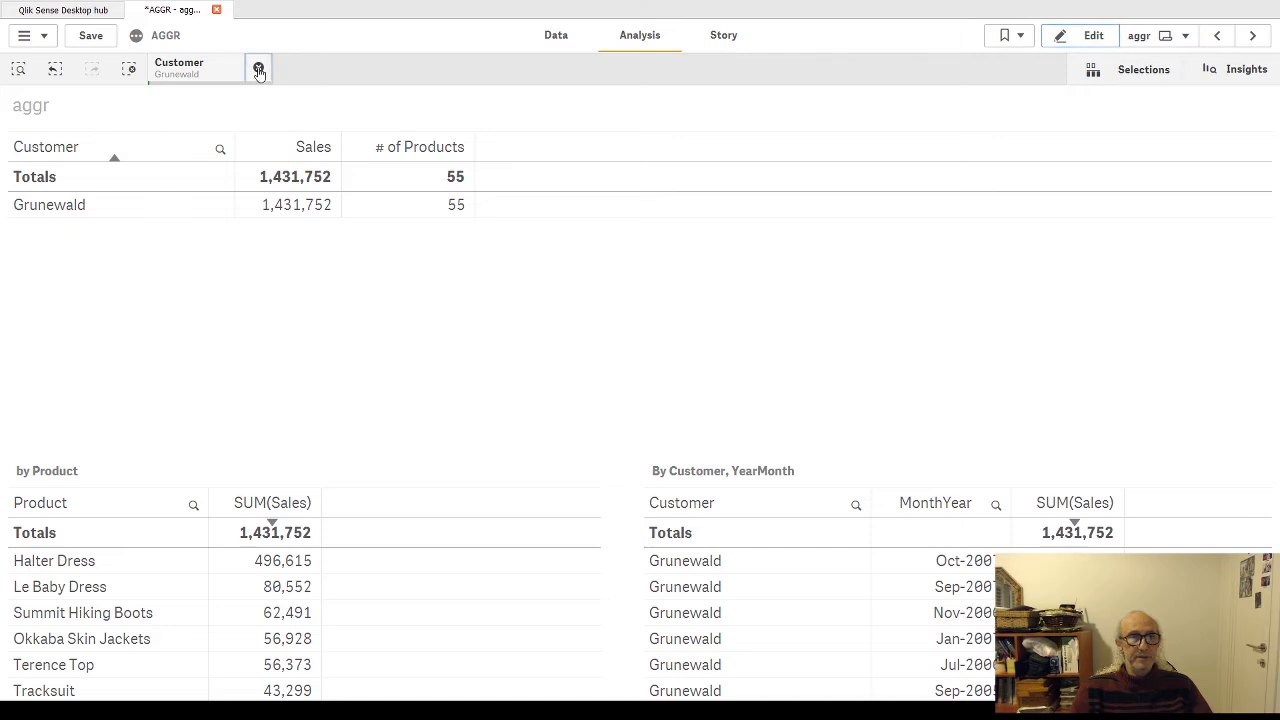
{"action": "left_click", "coordinate": [258, 70]}
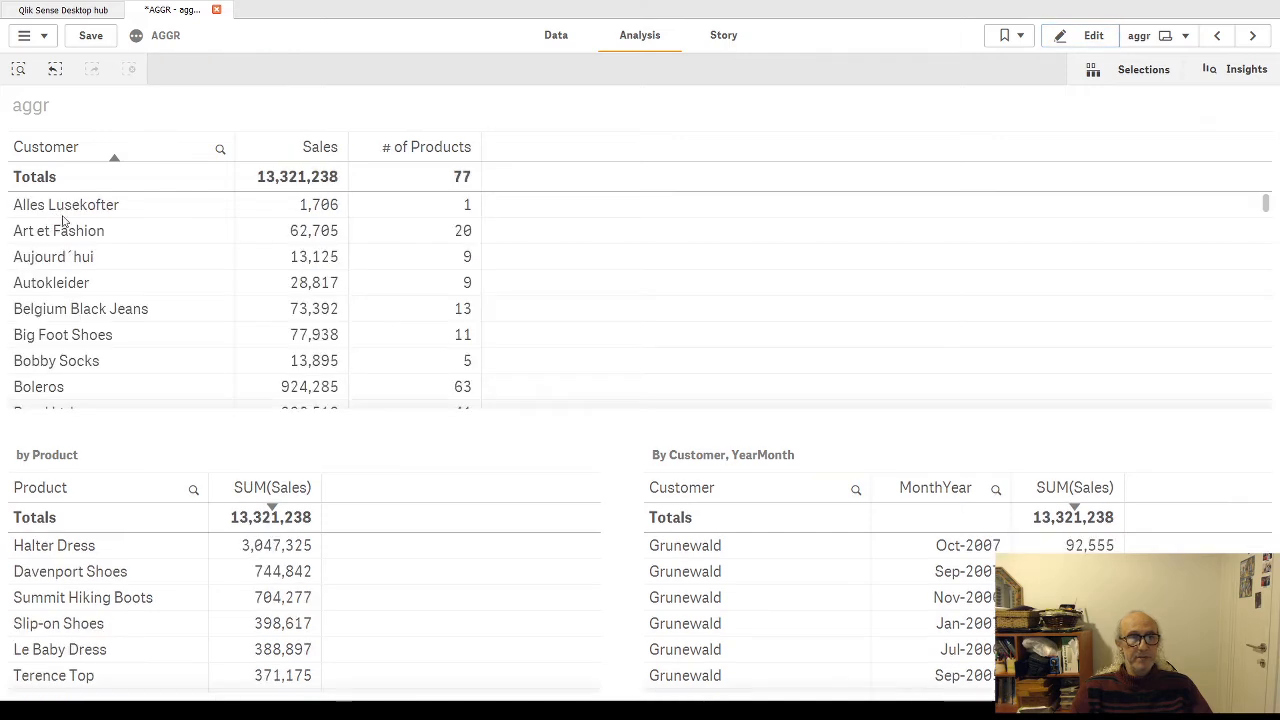
{"action": "left_click", "coordinate": [111, 205]}
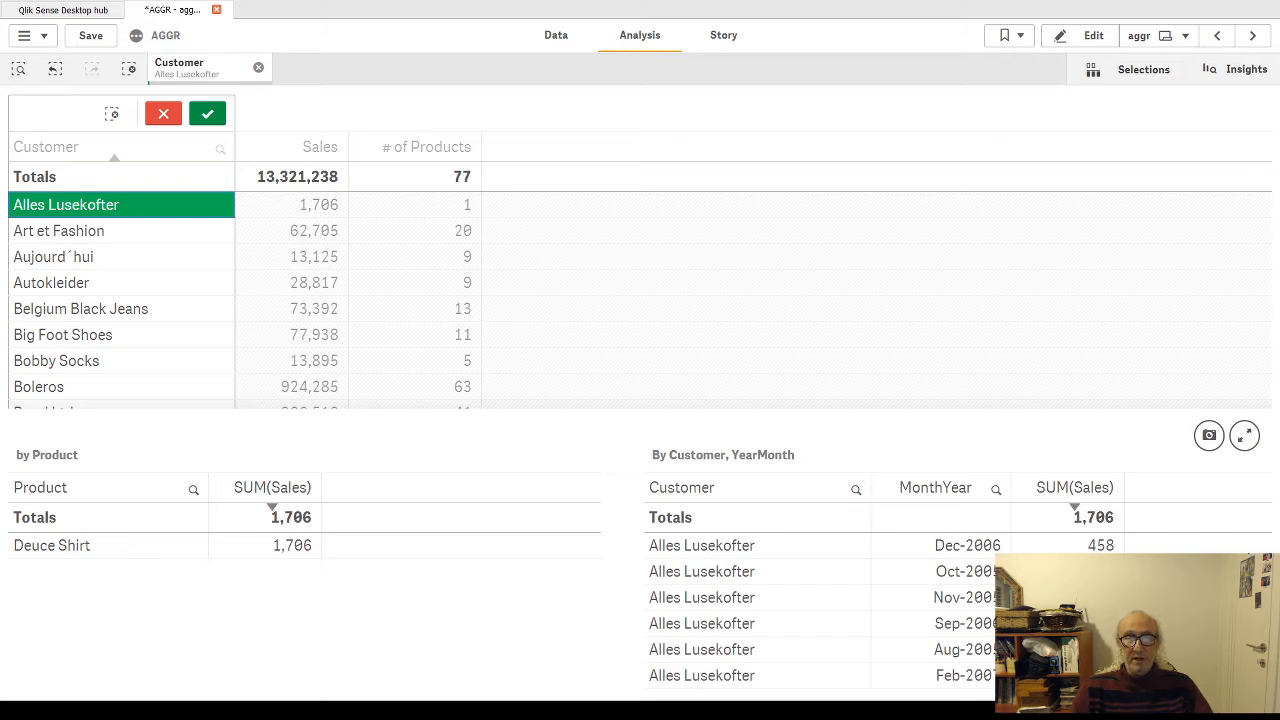
Step: Reopen the customer table's fourth column expression, examine max, the Aggr block and the whole formula by highlighting each, and close the editor
{"action": "left_click", "coordinate": [1093, 35]}
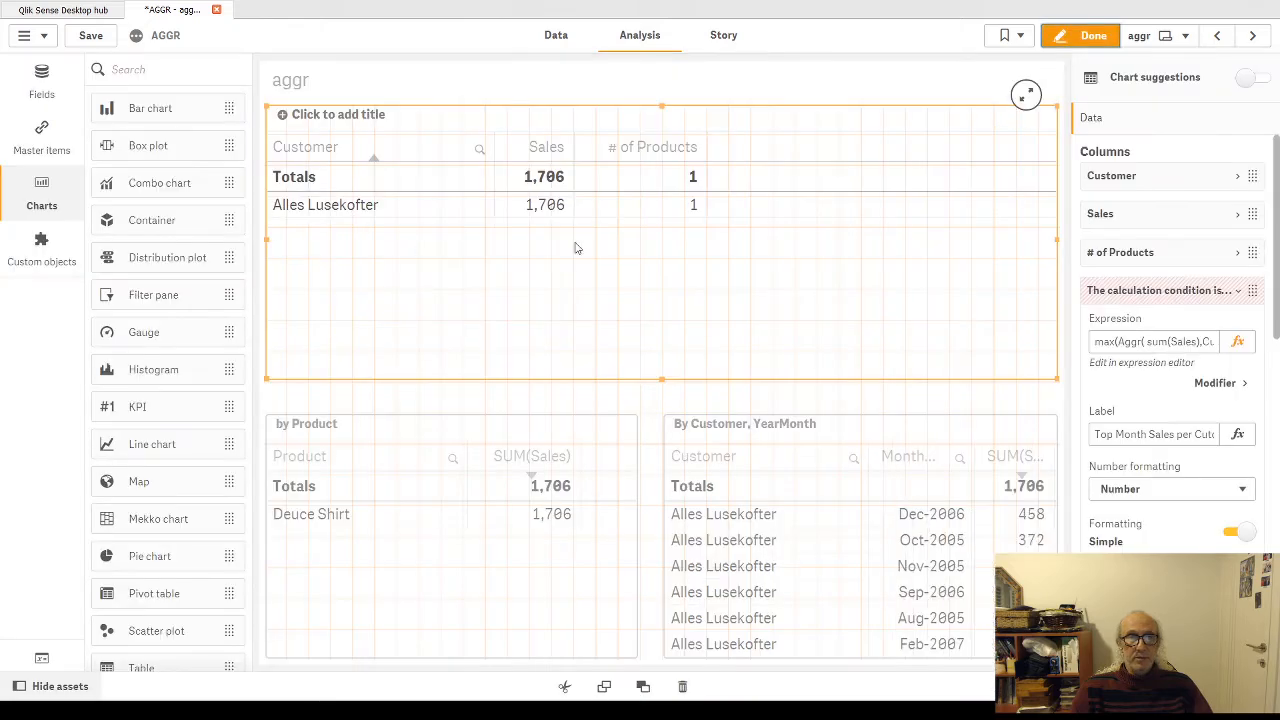
{"action": "left_click", "coordinate": [1238, 341]}
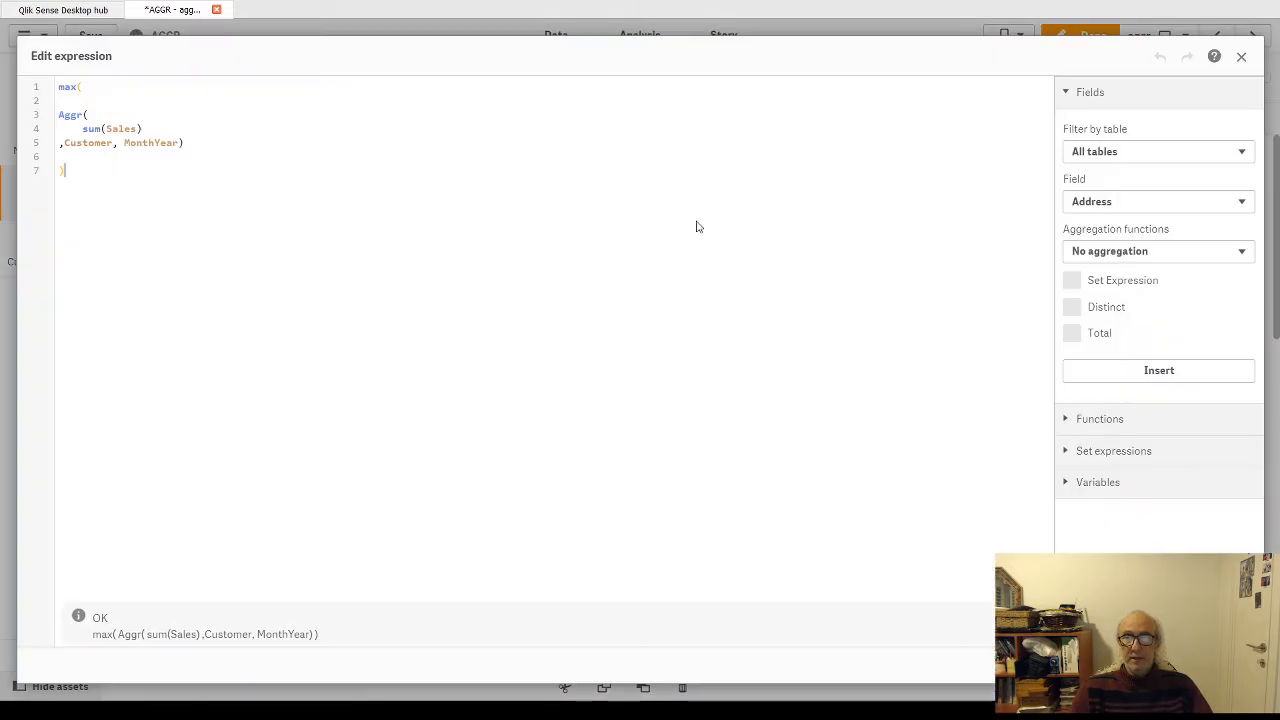
{"action": "left_click_drag", "start_coordinate": [57, 87], "coordinate": [73, 87]}
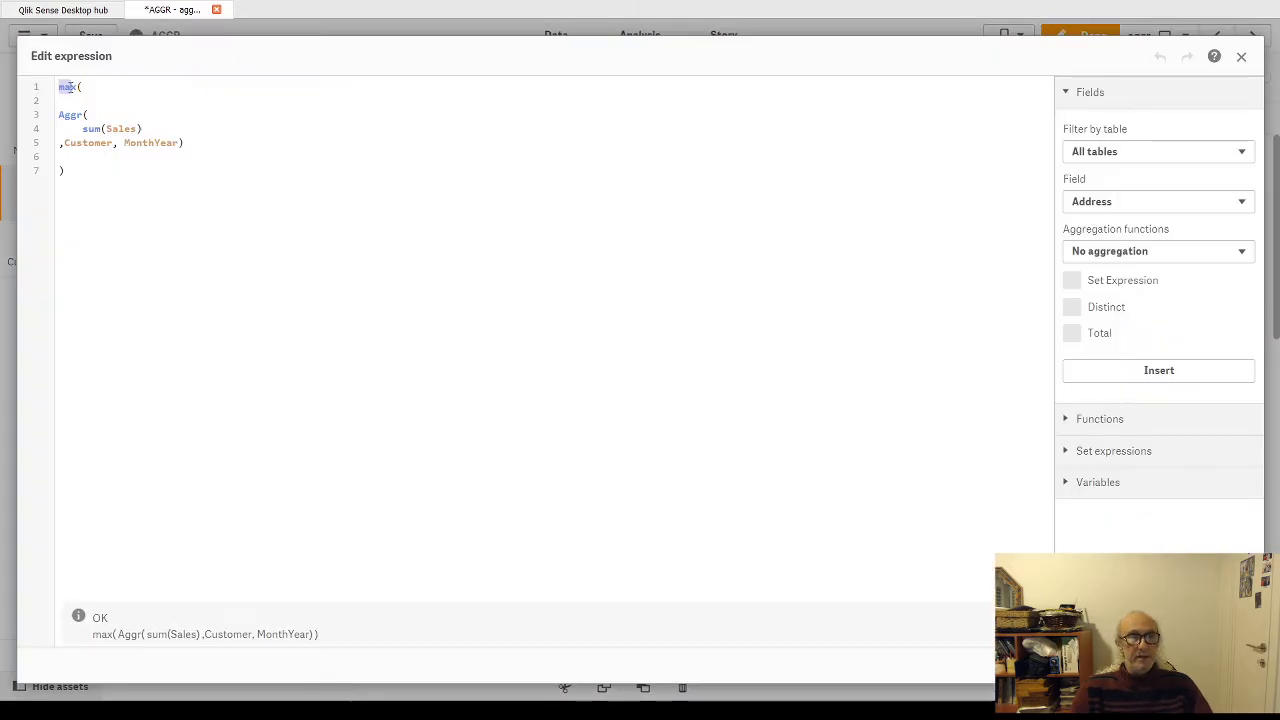
{"action": "left_click_drag", "start_coordinate": [86, 157], "coordinate": [58, 115]}
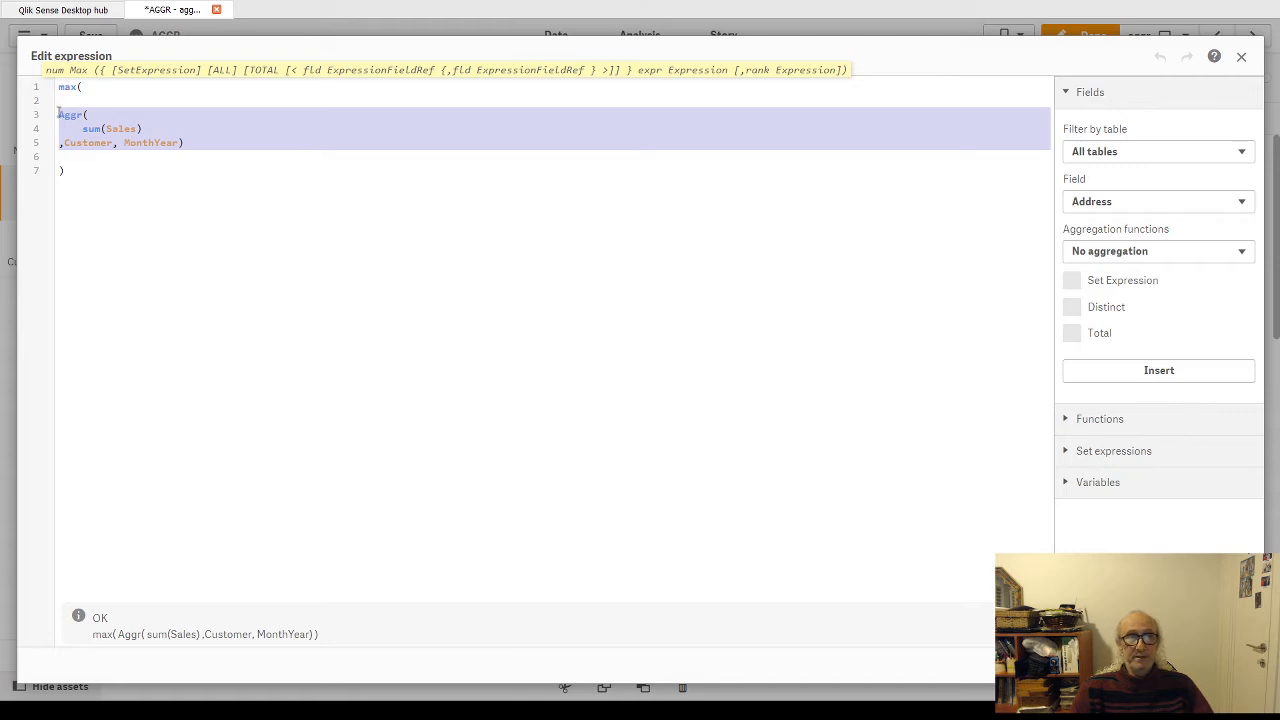
{"action": "left_click_drag", "start_coordinate": [58, 115], "coordinate": [281, 152]}
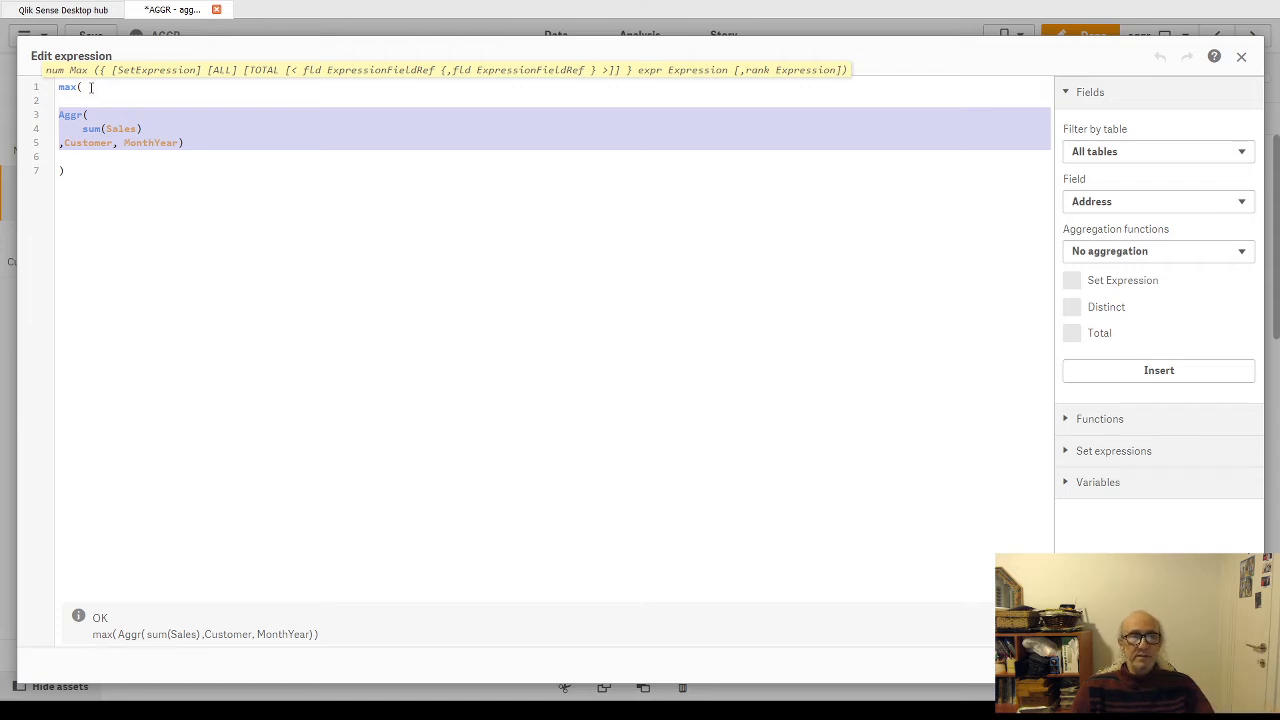
{"action": "mouse_move", "coordinate": [82, 174]}
{"action": "left_mouse_down"}
{"action": "mouse_move", "coordinate": [60, 166]}
{"action": "mouse_move", "coordinate": [57, 88]}
{"action": "left_mouse_up"}
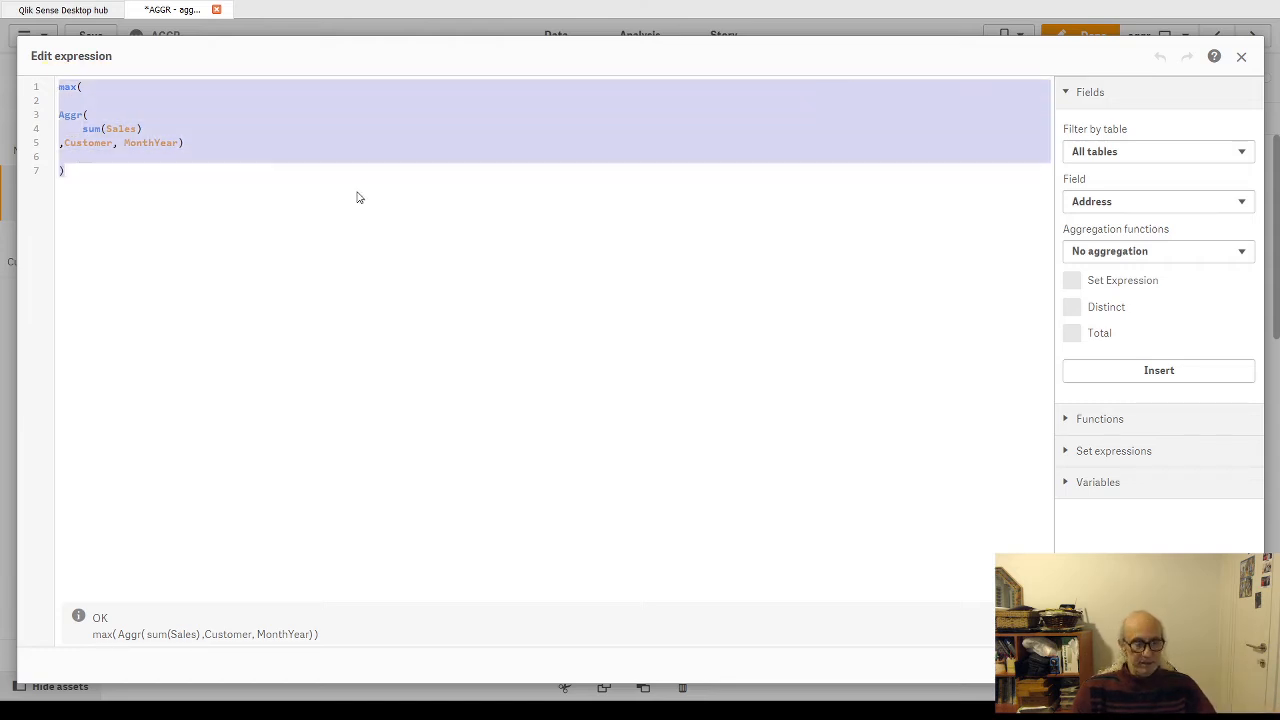
{"action": "left_click", "coordinate": [1230, 665]}
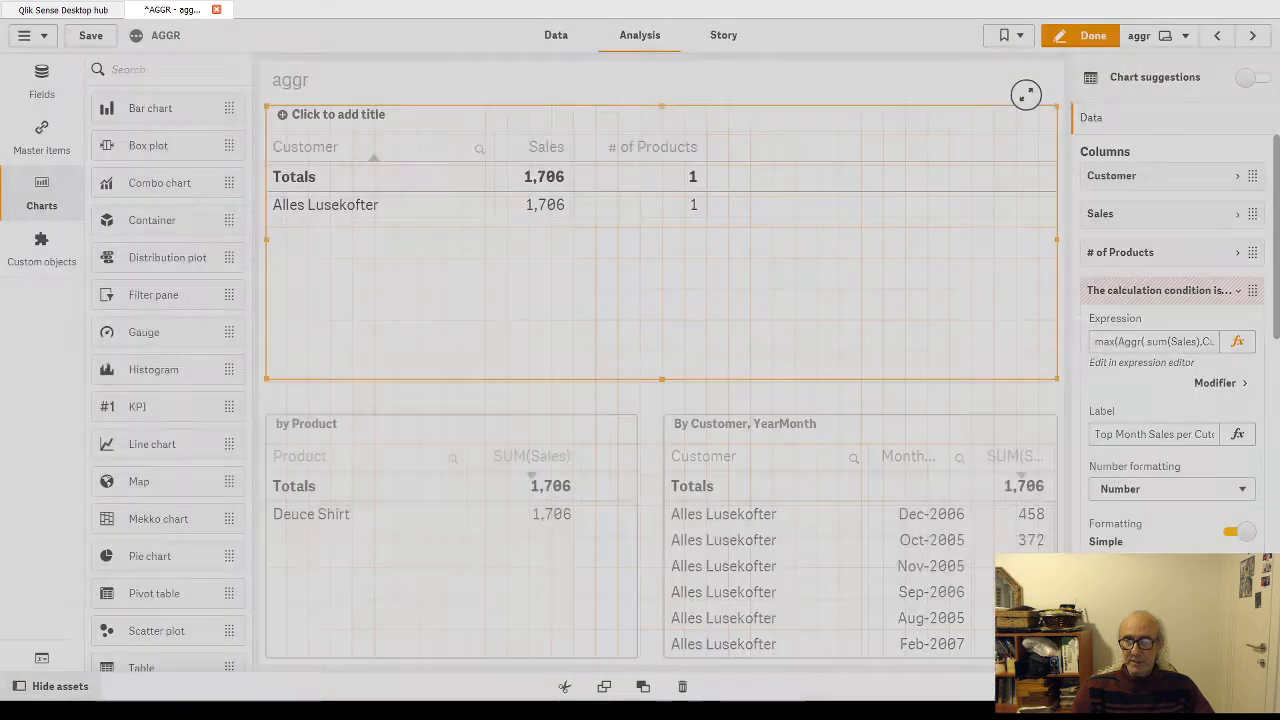
Step: Shorten the customer table's height and place a Text & image object in the freed space beneath it
{"action": "left_click_drag", "start_coordinate": [665, 378], "coordinate": [664, 287]}
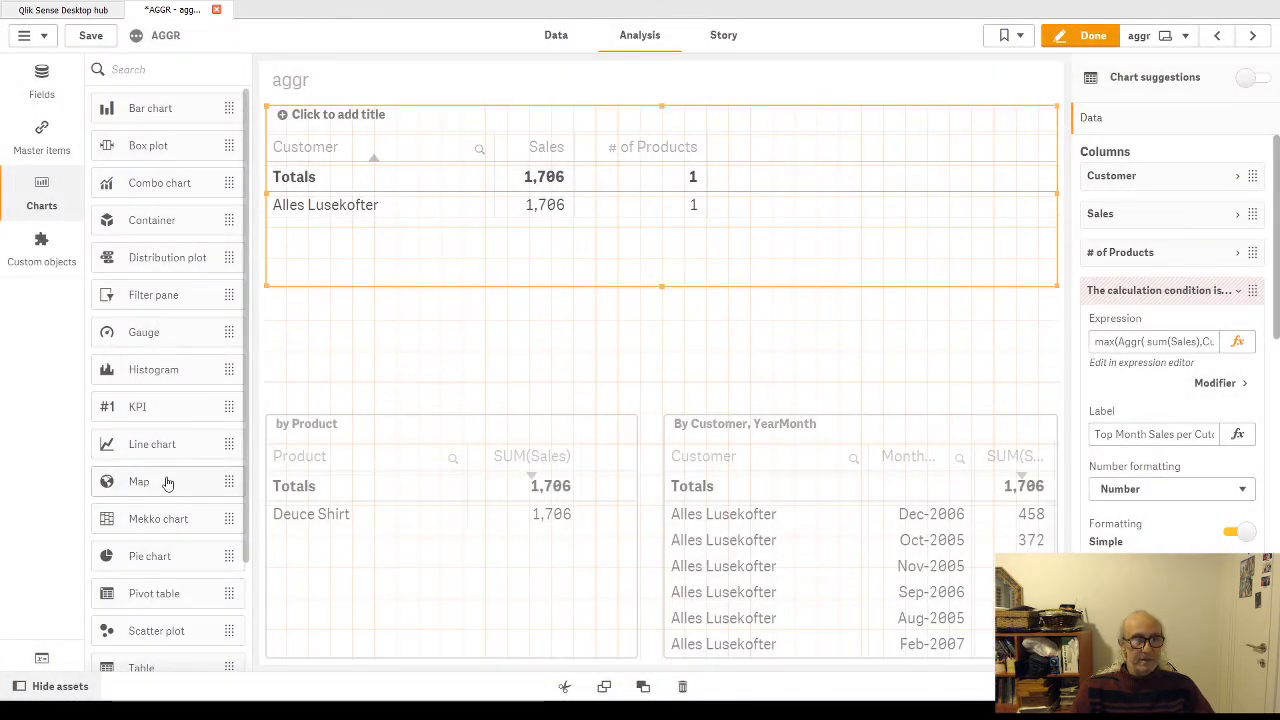
{"action": "scroll", "coordinate": [169, 483], "scroll_direction": "down", "scroll_amount": 2}
{"action": "left_click_drag", "start_coordinate": [170, 568], "coordinate": [509, 346]}
{"action": "left_click", "coordinate": [523, 337]}
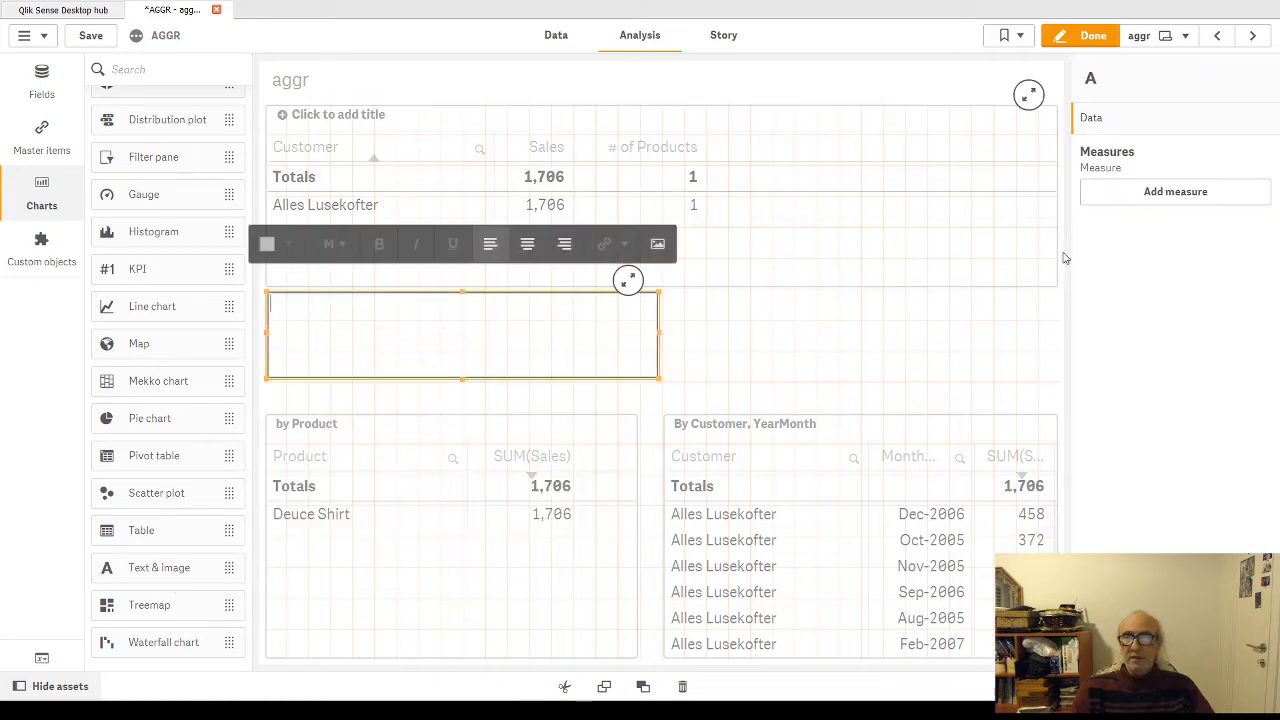
Step: Add the copied expression max(Aggr(sum(Sales),Customer, MonthYear)) as a measure of the text object
{"action": "left_click", "coordinate": [1192, 200]}
{"action": "left_click", "coordinate": [1220, 240]}
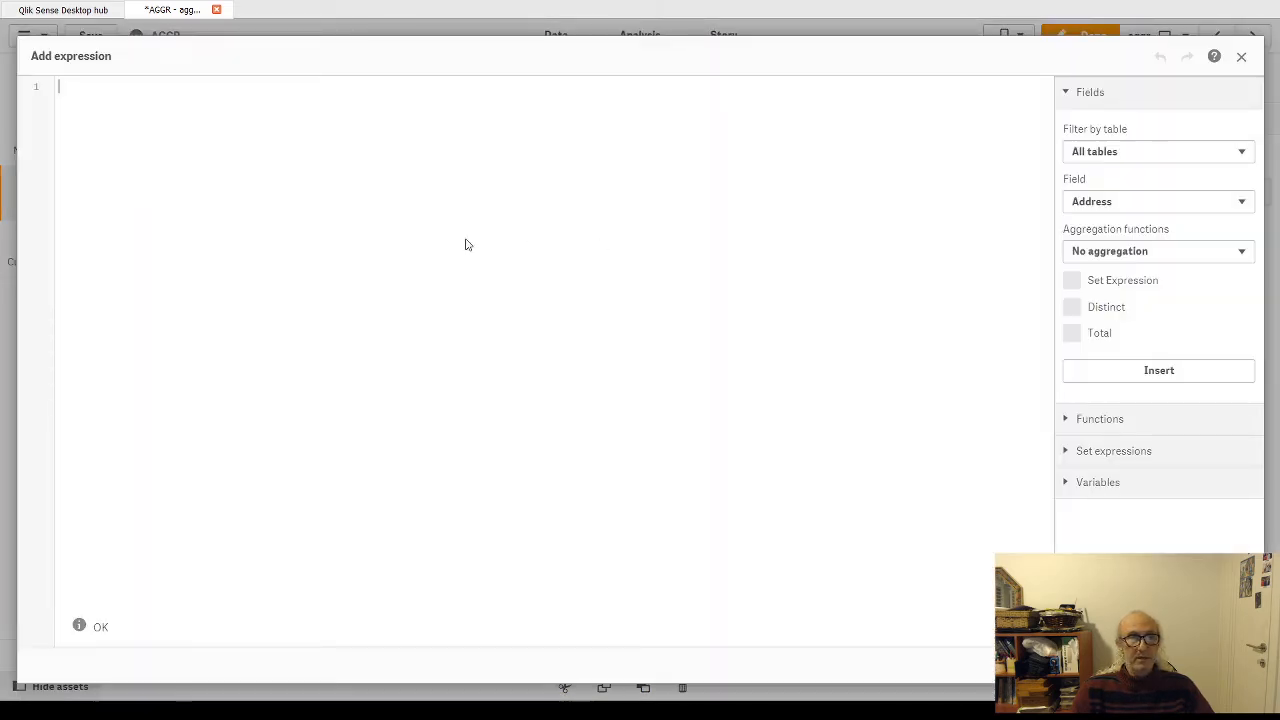
{"action": "type", "text": "max(  Aggr(     sum(Sales) ,Customer, MonthYear)  )"}
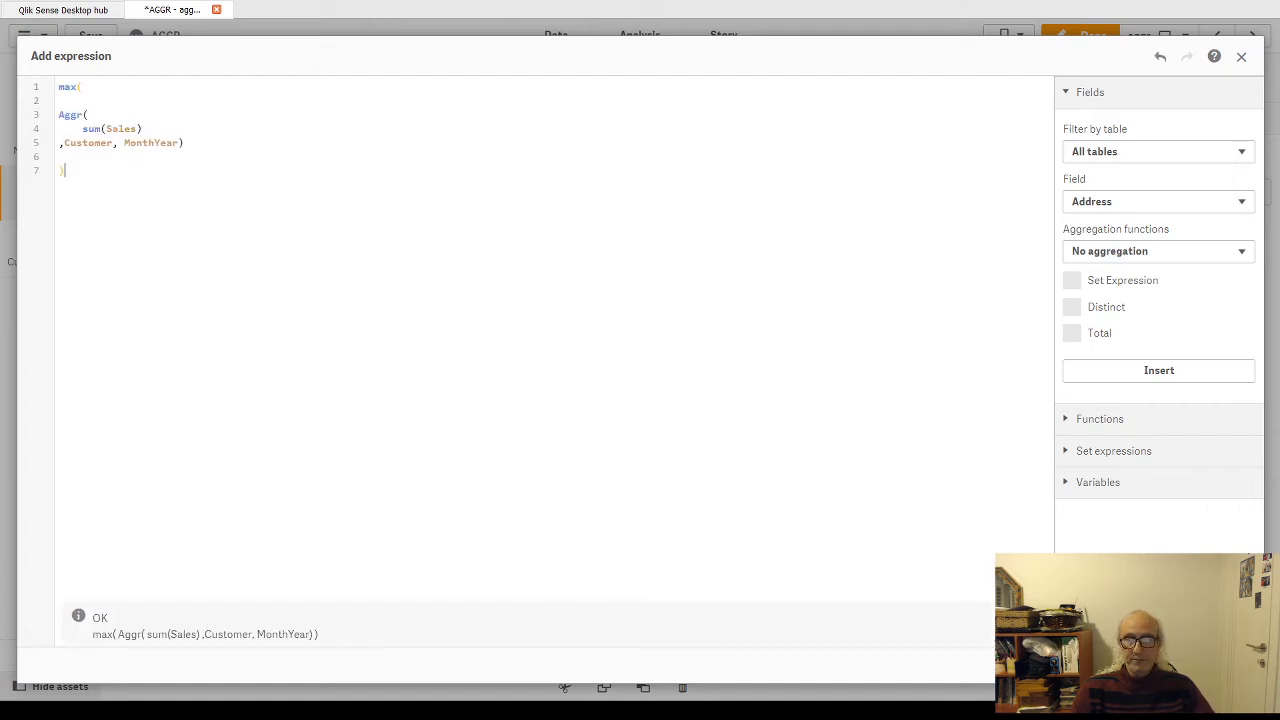
{"action": "left_click", "coordinate": [1226, 665]}
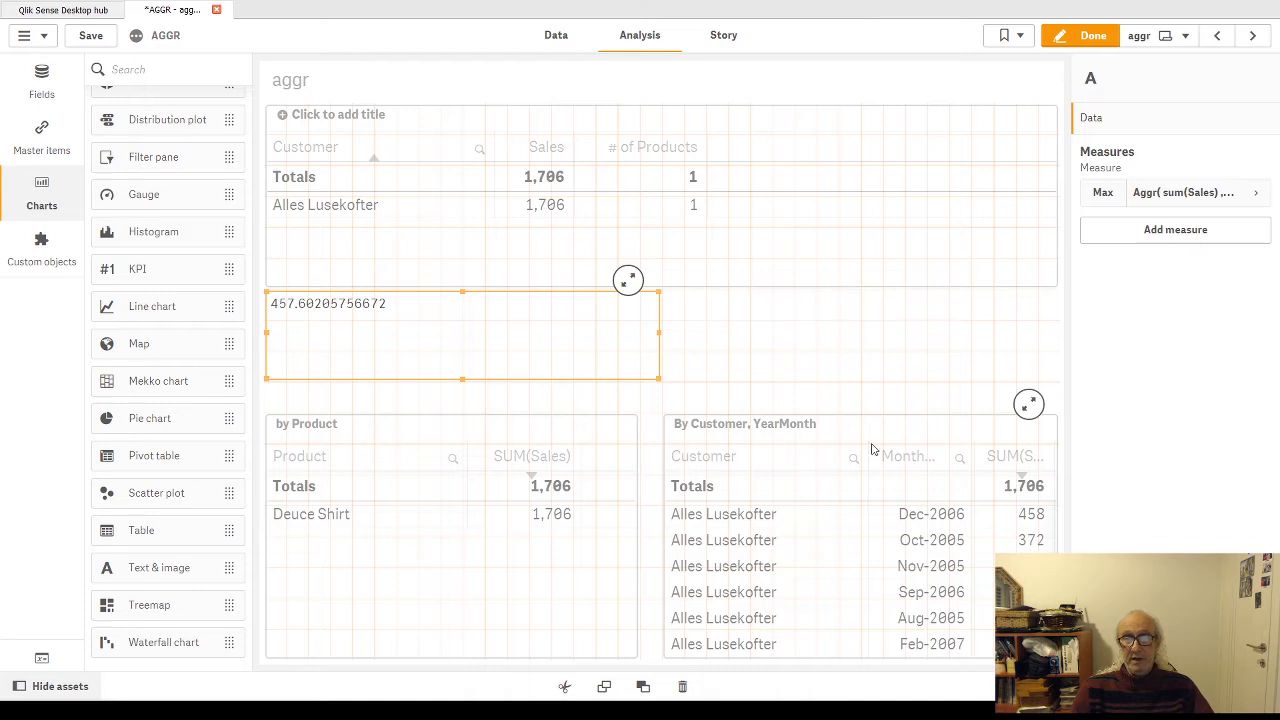
Step: Leave sheet editing, clear the Alles Lusekofter selection, and review the monthly sales in the By Customer, YearMonth table
{"action": "left_click", "coordinate": [1094, 35]}
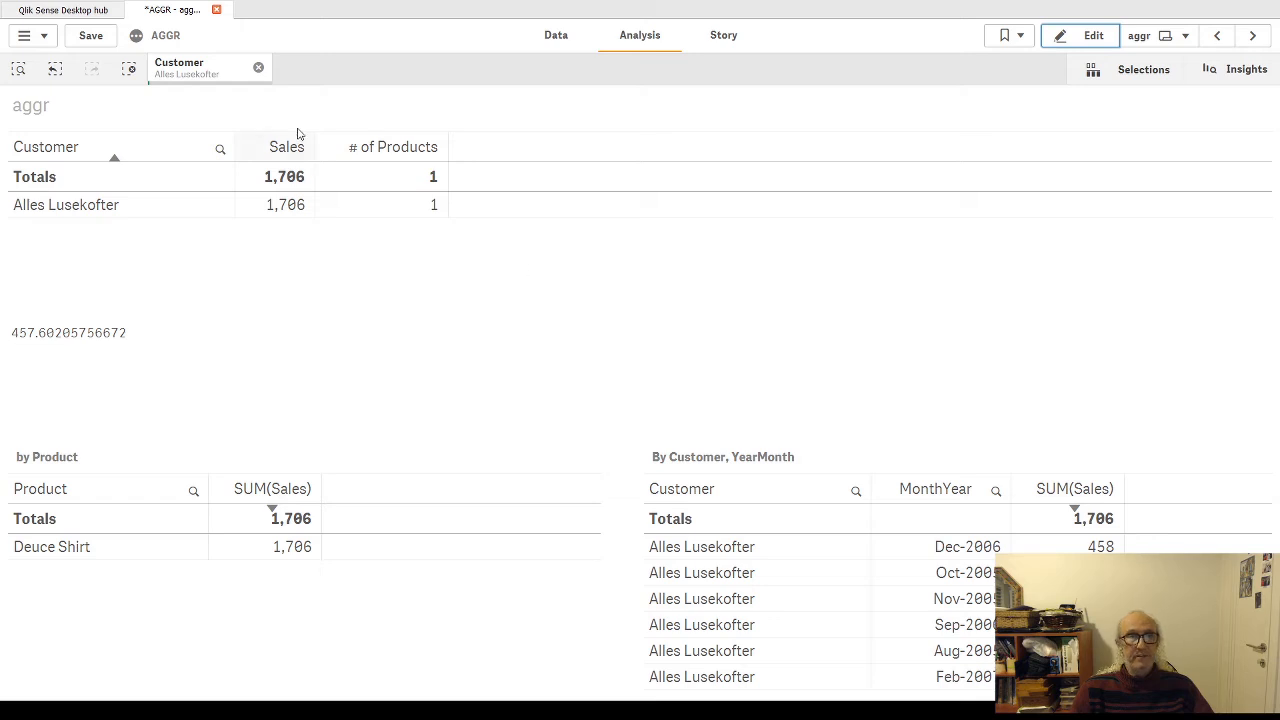
{"action": "left_click", "coordinate": [258, 67]}
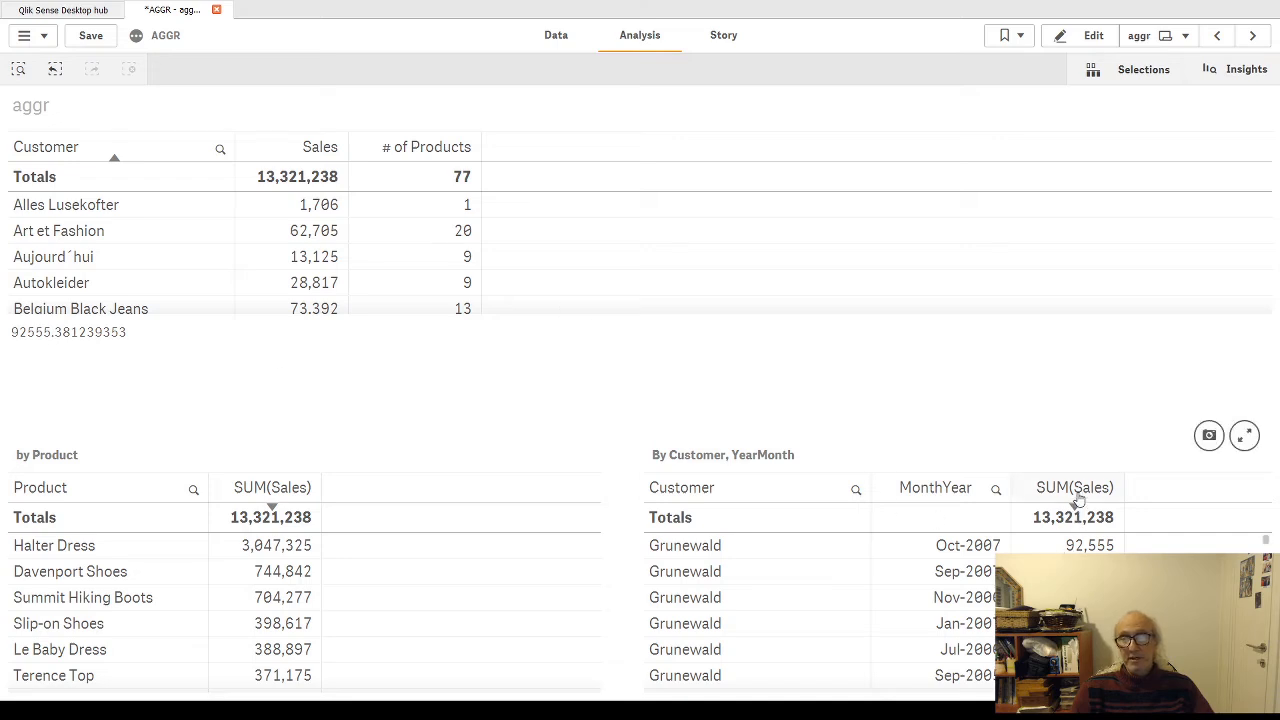
{"action": "scroll", "coordinate": [891, 557], "scroll_direction": "down", "scroll_amount": 8}
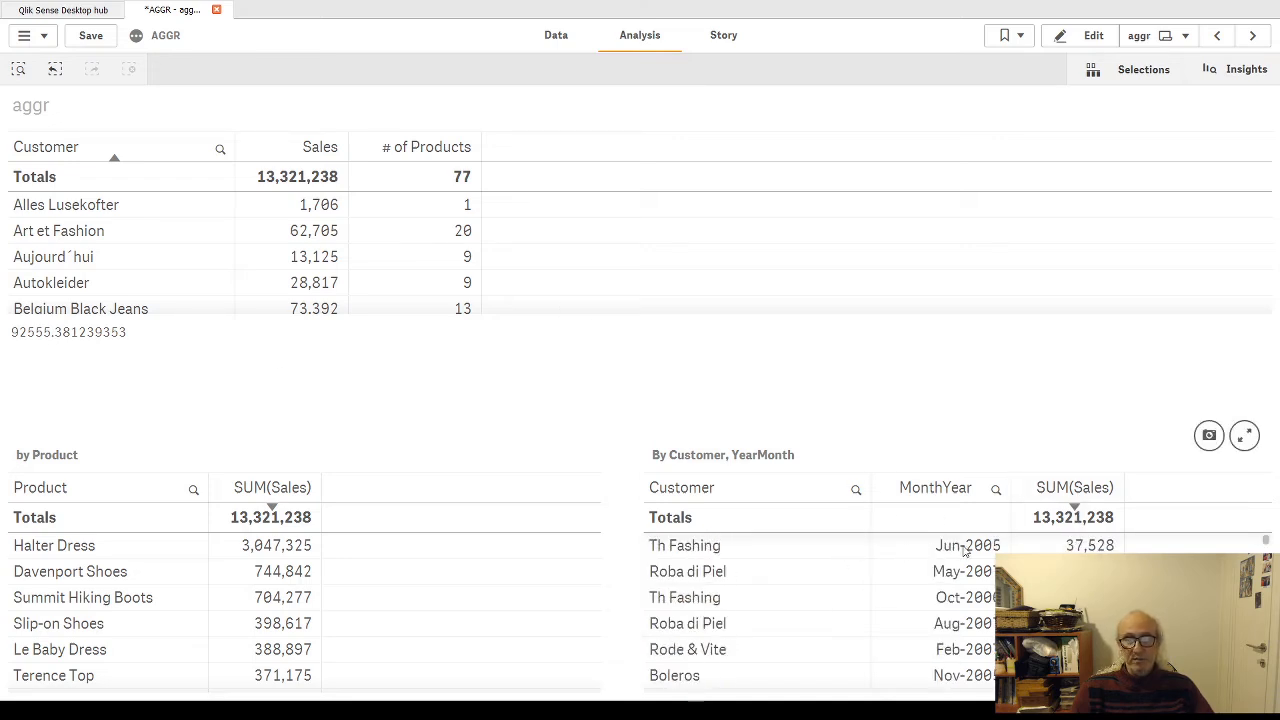
{"action": "scroll", "coordinate": [966, 550], "scroll_direction": "up", "scroll_amount": 8}
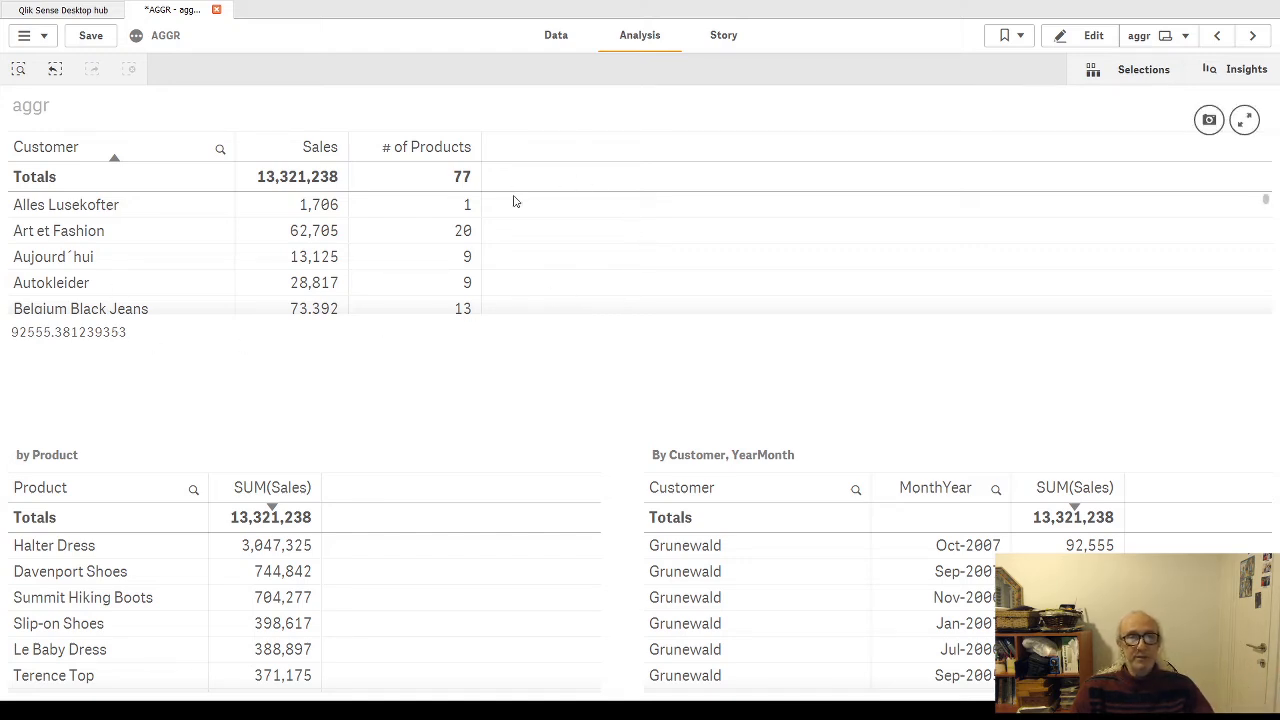
Step: Unhide the customer table's Top Month Sales per Cutomer column through its show condition and leave sheet editing
{"action": "left_click", "coordinate": [1098, 40]}
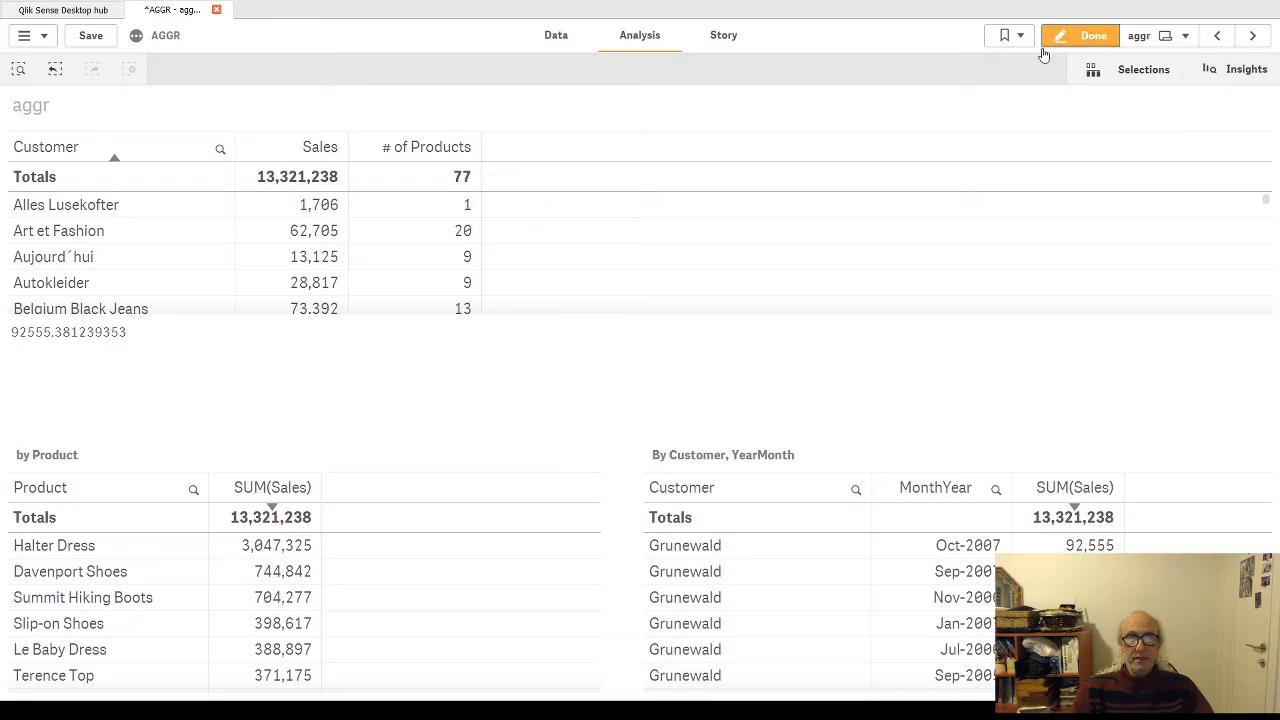
{"action": "left_click", "coordinate": [874, 240]}
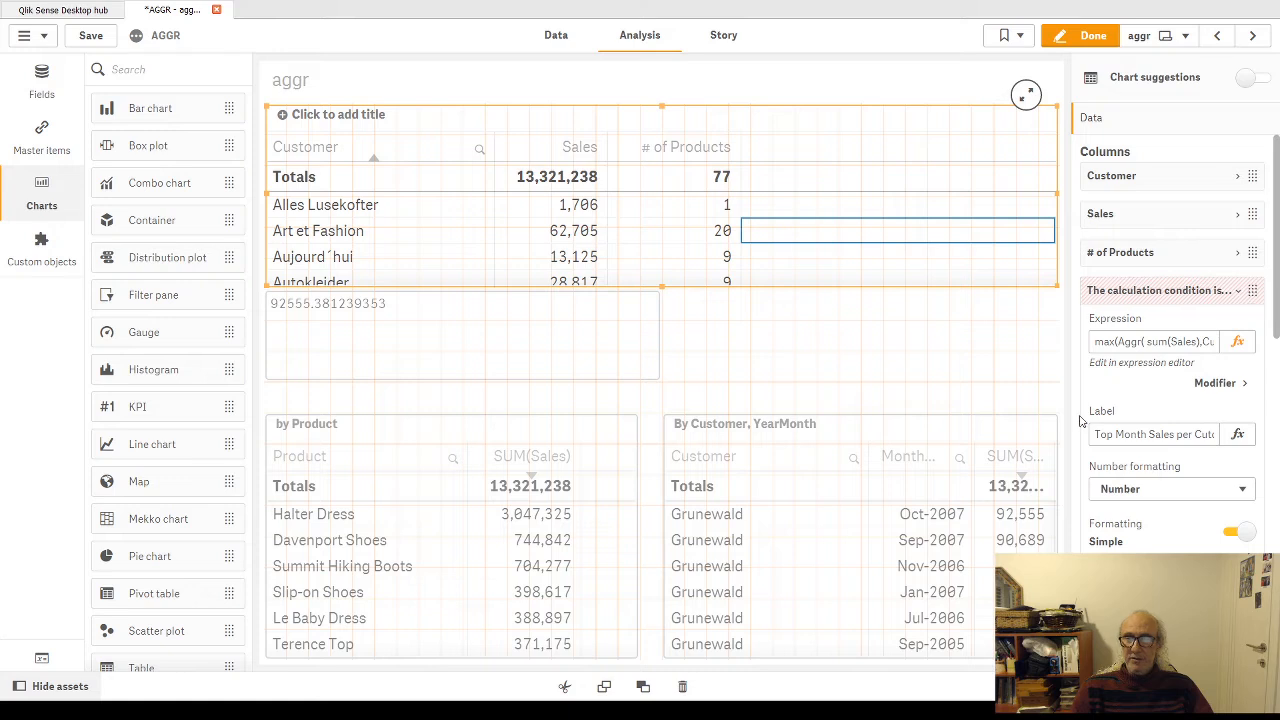
{"action": "scroll", "coordinate": [1148, 385], "scroll_direction": "down", "scroll_amount": 1}
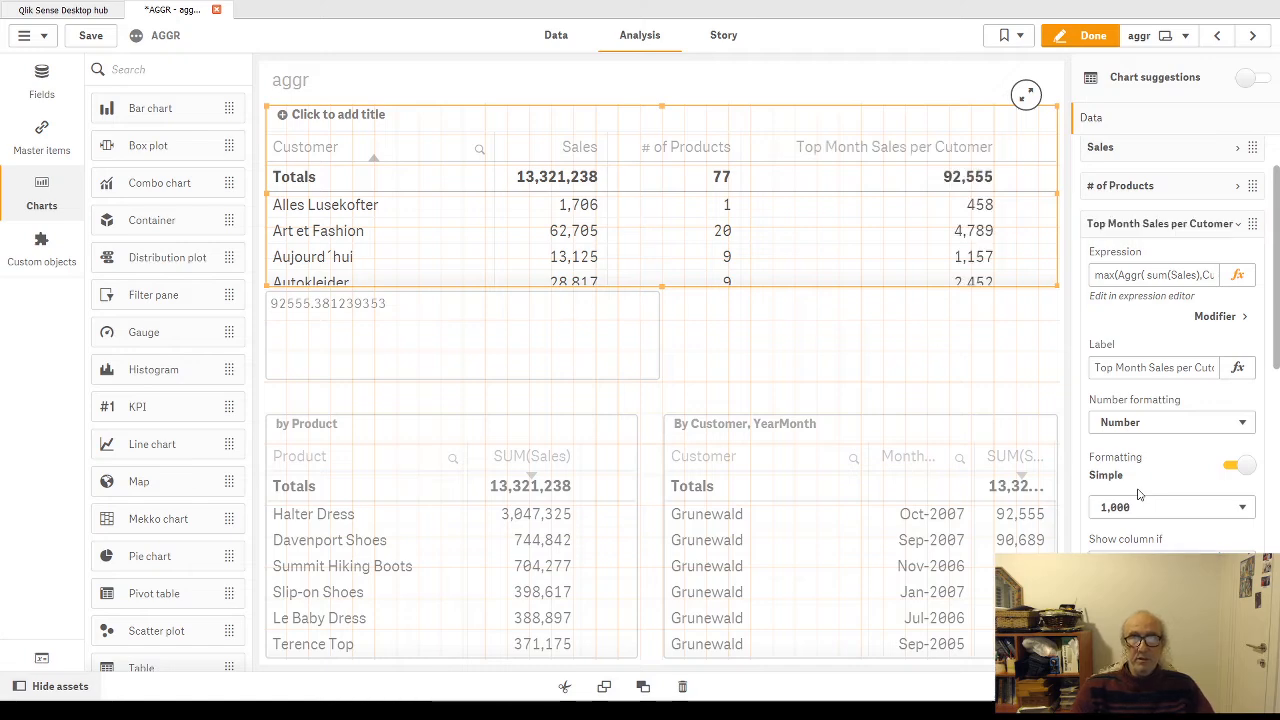
{"action": "left_click", "coordinate": [1088, 38]}
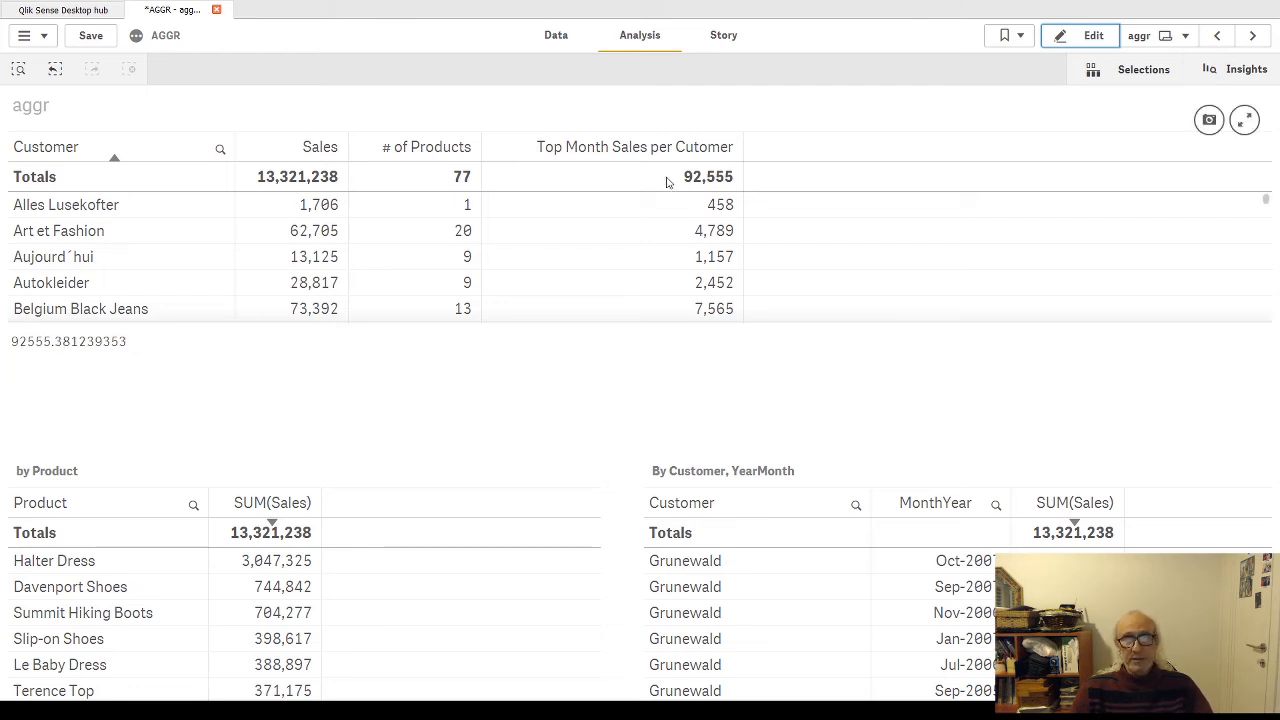
Step: Open the customer table's fifth column expression, highlight the Product dimension in its Aggr function, and close the editor
{"action": "left_click", "coordinate": [1094, 37]}
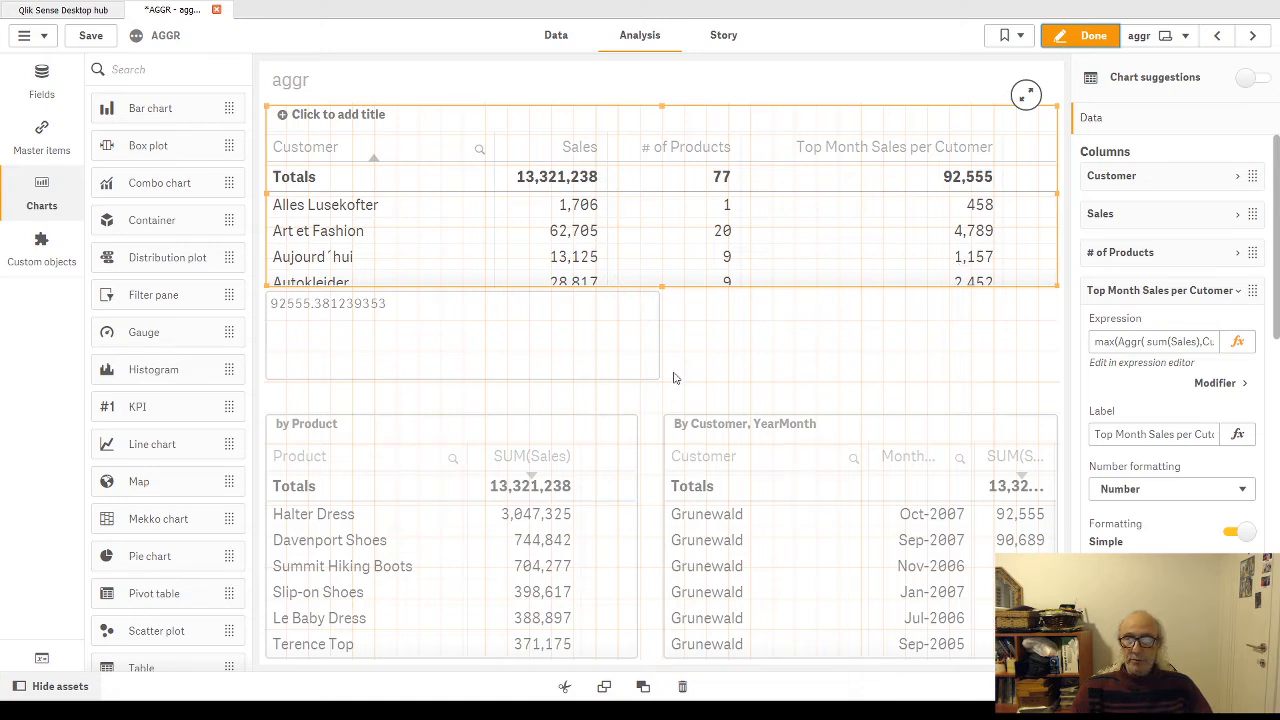
{"action": "left_click", "coordinate": [1238, 292]}
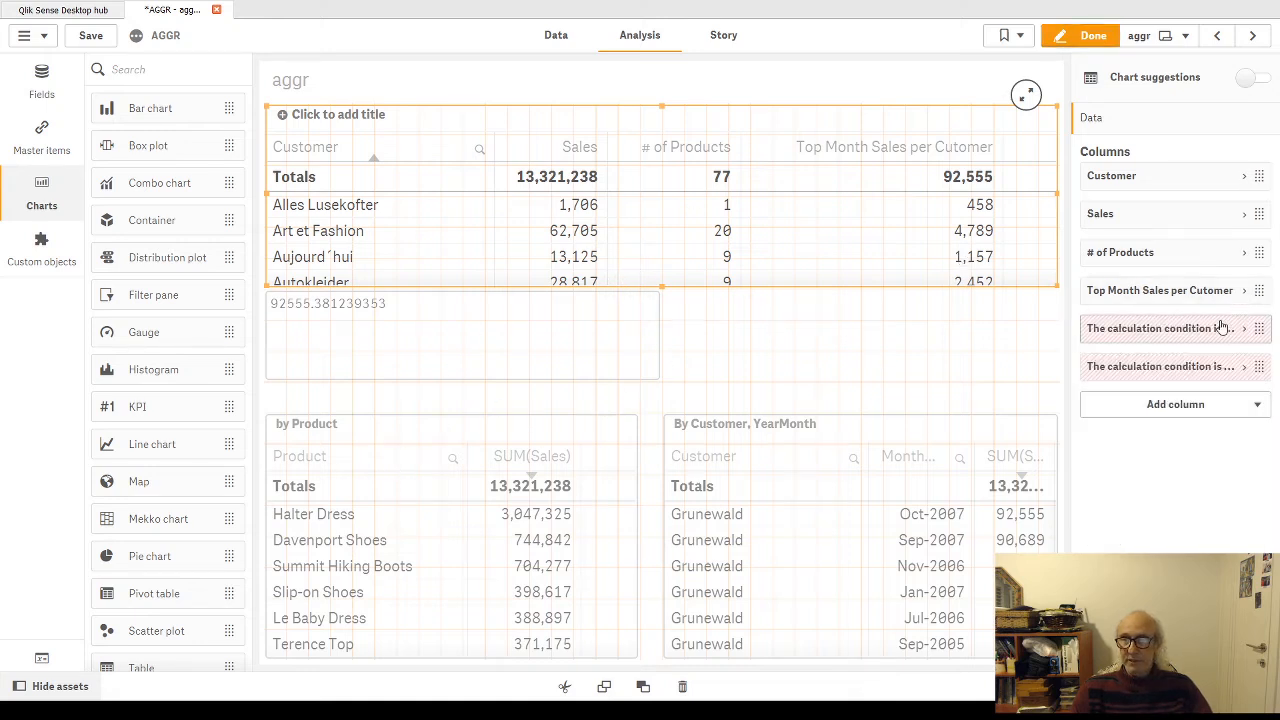
{"action": "left_click", "coordinate": [1242, 329]}
{"action": "left_click", "coordinate": [1238, 381]}
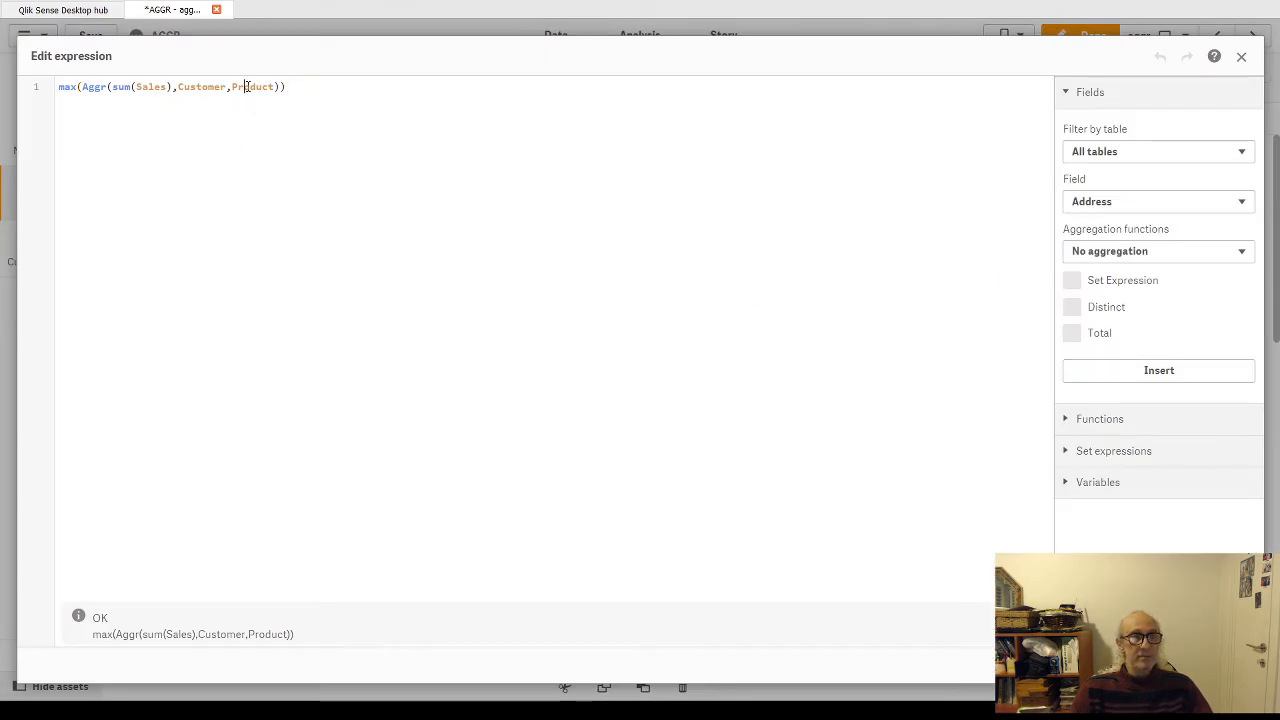
{"action": "double_click", "coordinate": [245, 87]}
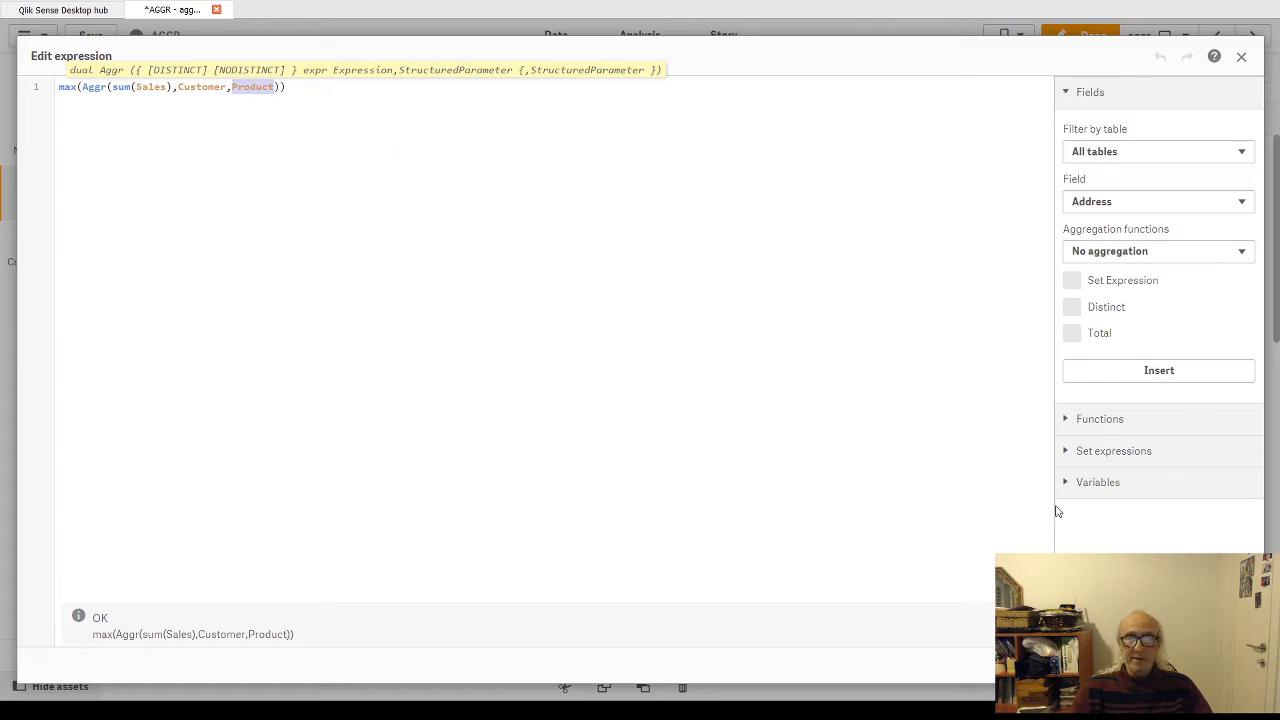
{"action": "left_click", "coordinate": [1228, 665]}
Step: Clear the show condition of the Top Product sale per customer column and leave sheet editing
{"action": "scroll", "coordinate": [1145, 521], "scroll_direction": "down", "scroll_amount": 2}
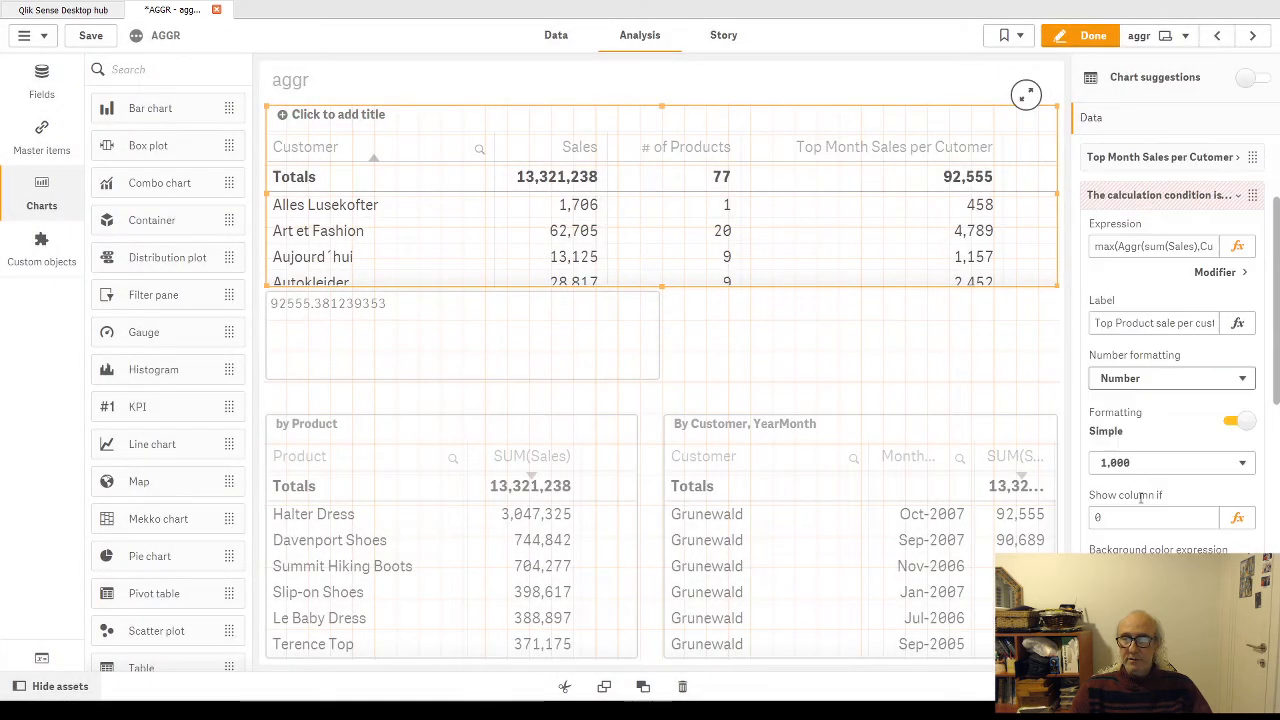
{"action": "left_click", "coordinate": [1119, 521]}
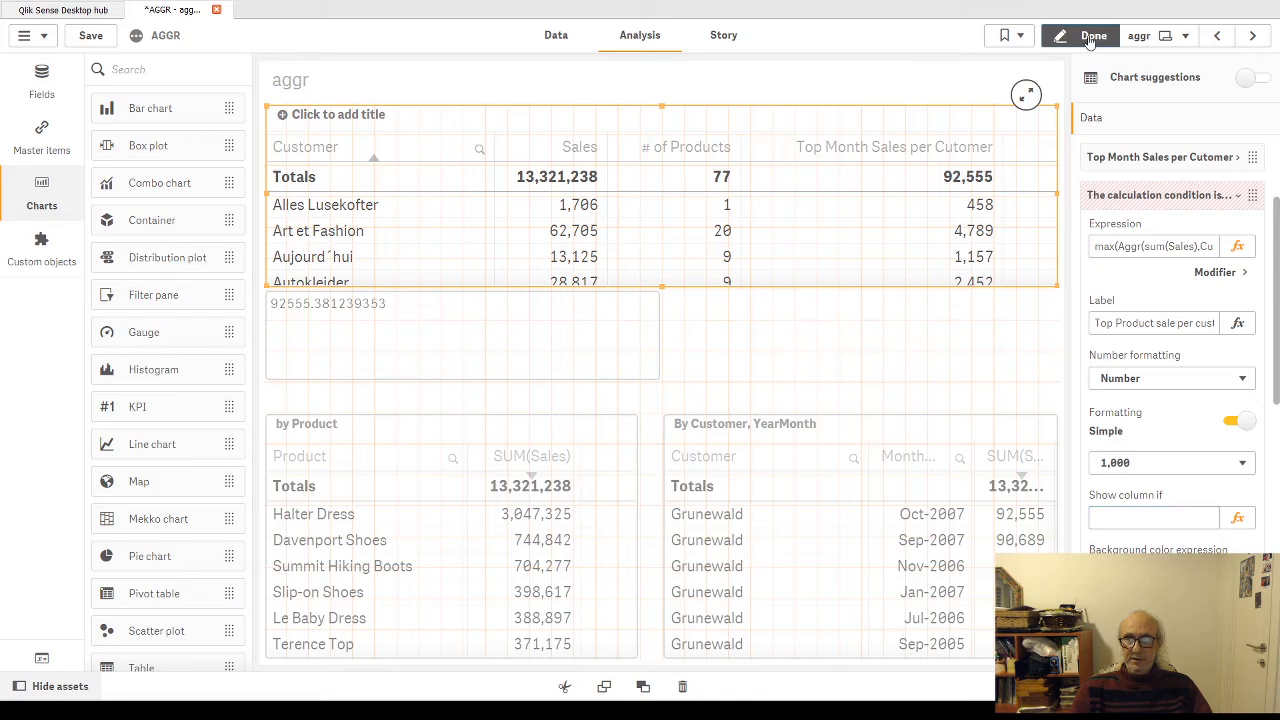
{"action": "left_click", "coordinate": [1085, 35]}
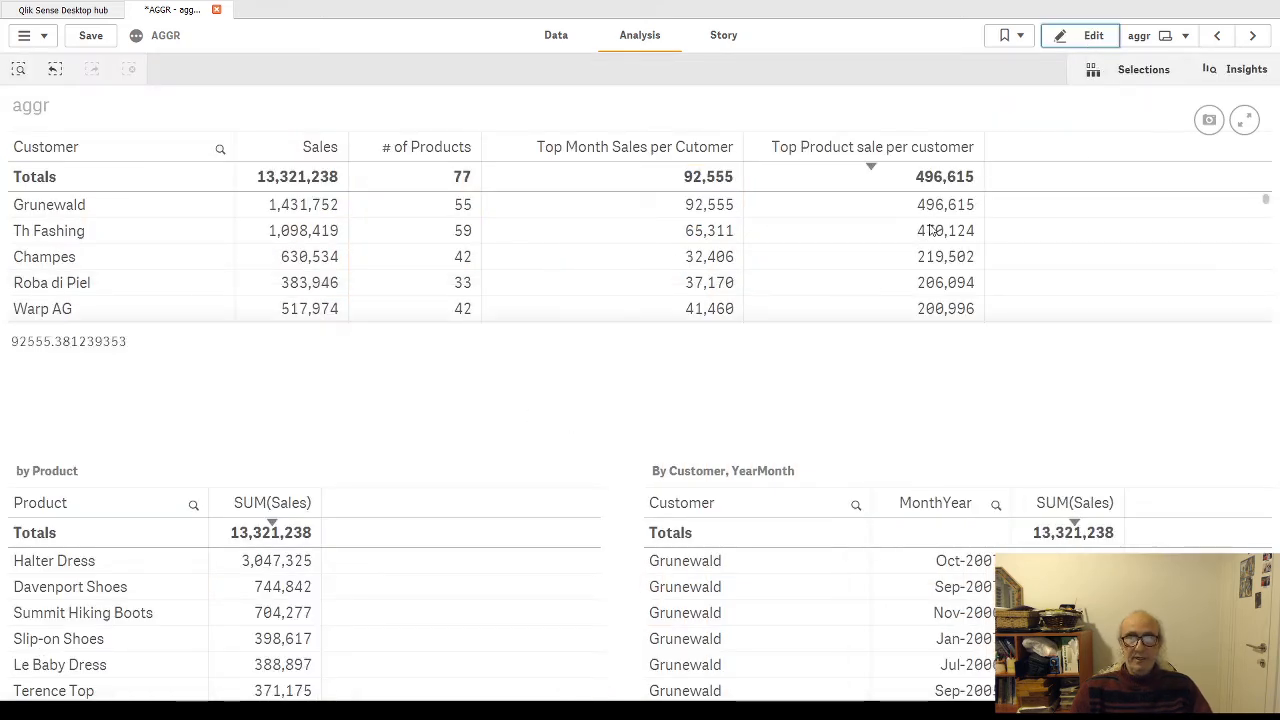
Step: Filter the sheet to customer Grunewald and examine the FirstSortedValue expression in the customer table's last hidden column settings
{"action": "left_click", "coordinate": [80, 207]}
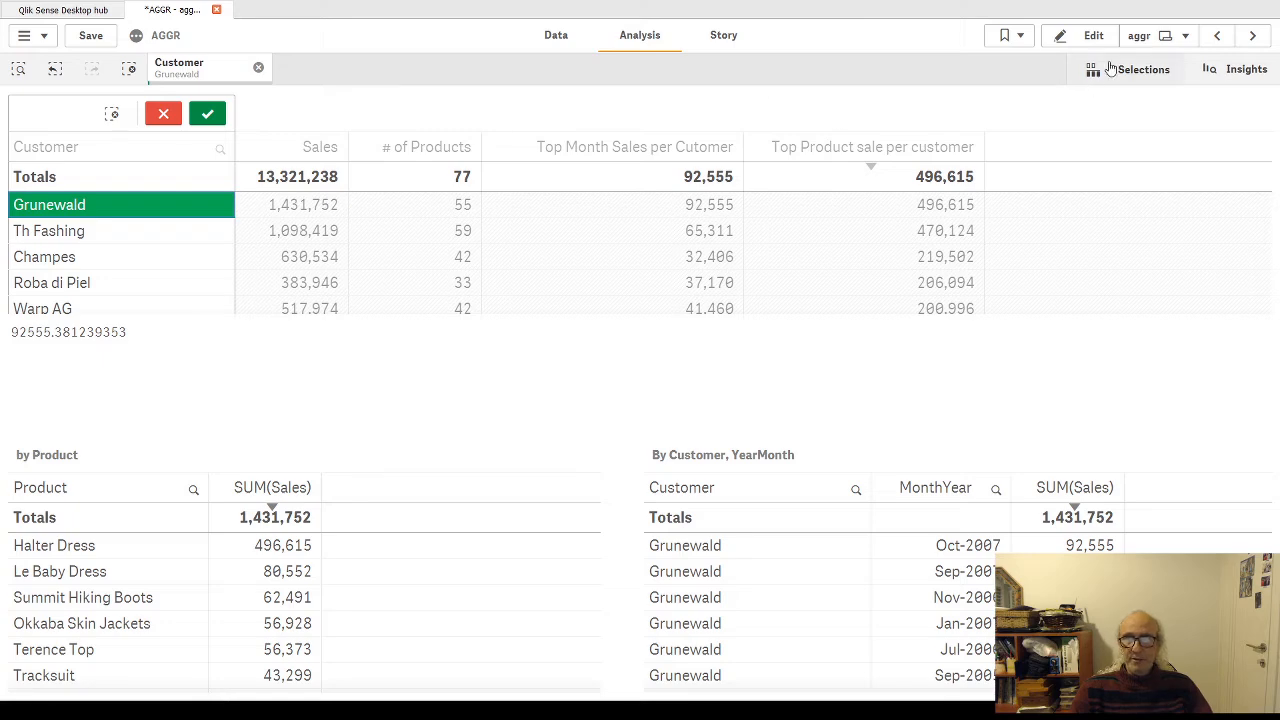
{"action": "left_click", "coordinate": [1093, 35]}
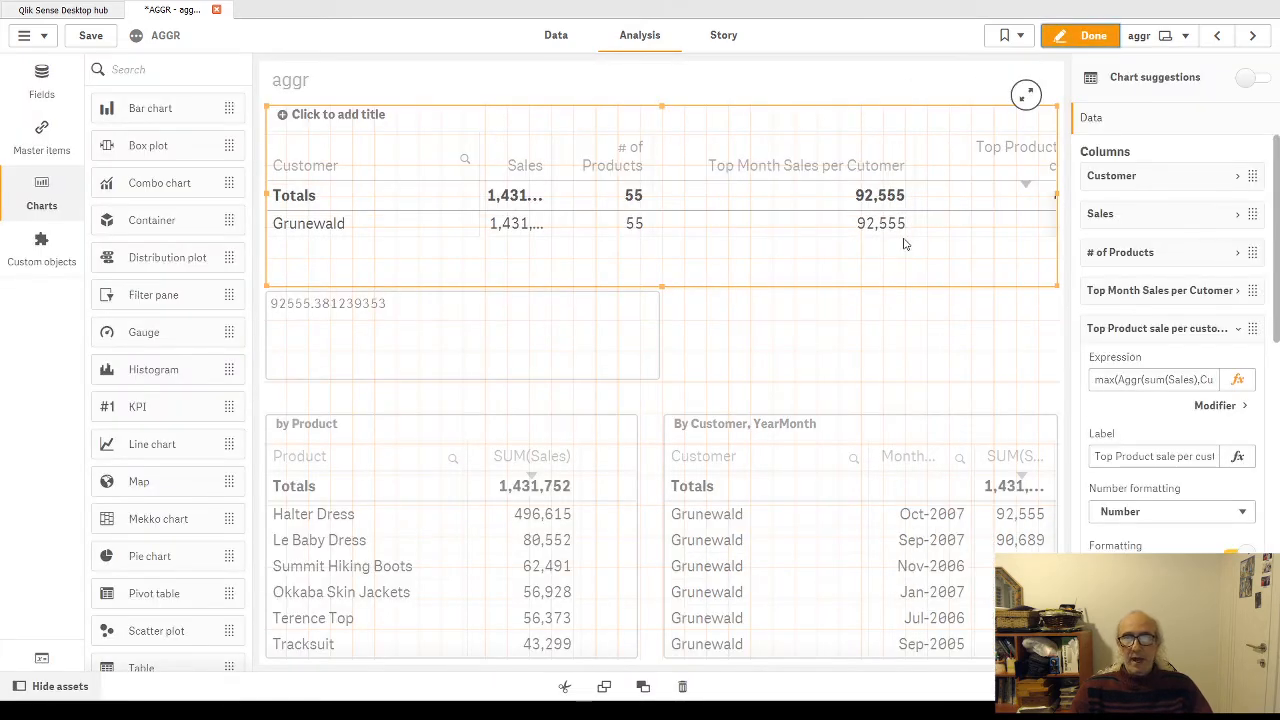
{"action": "left_click", "coordinate": [1239, 331]}
{"action": "left_click", "coordinate": [1245, 370]}
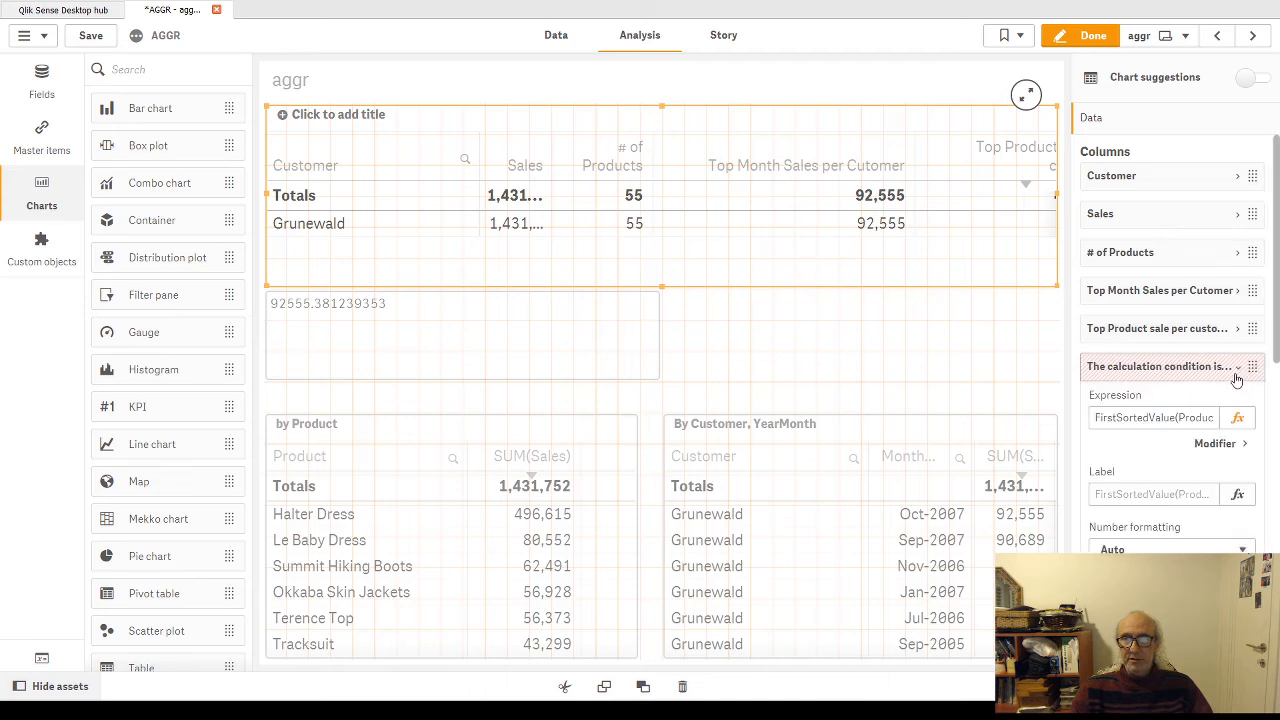
{"action": "left_click_drag", "start_coordinate": [1160, 420], "coordinate": [1215, 418]}
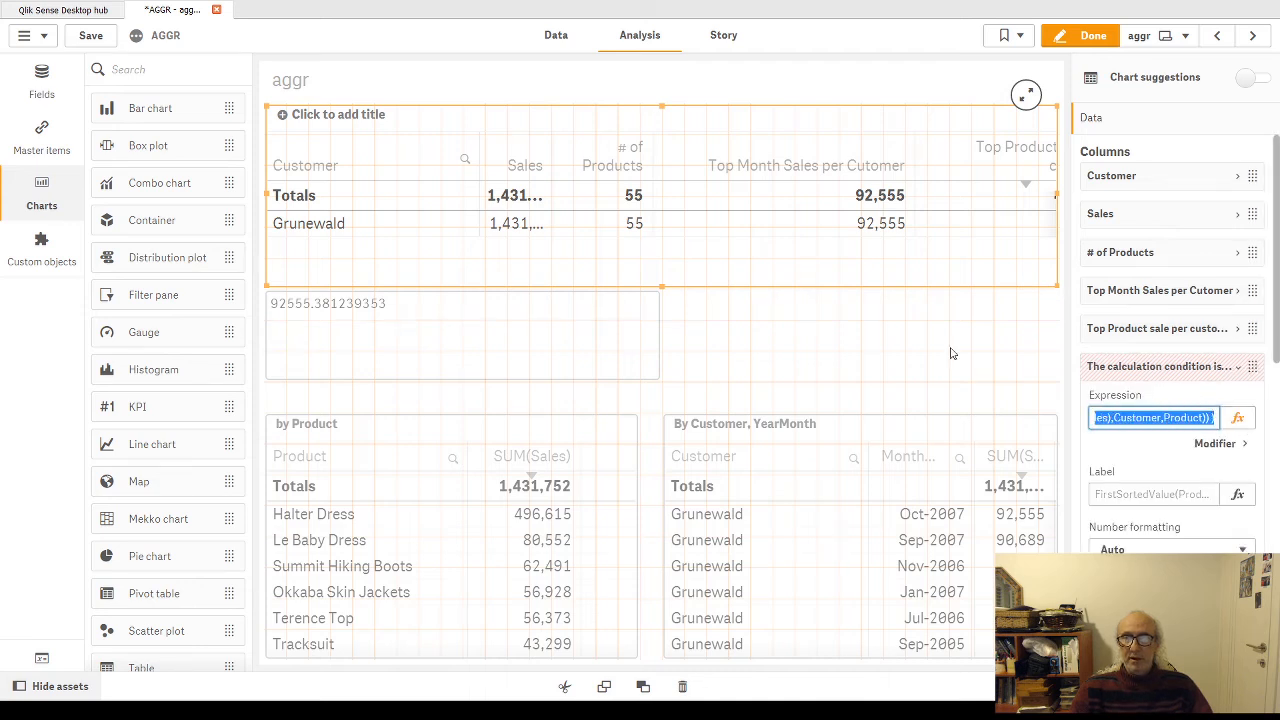
{"action": "left_click", "coordinate": [742, 246]}
{"action": "left_click", "coordinate": [1088, 36]}
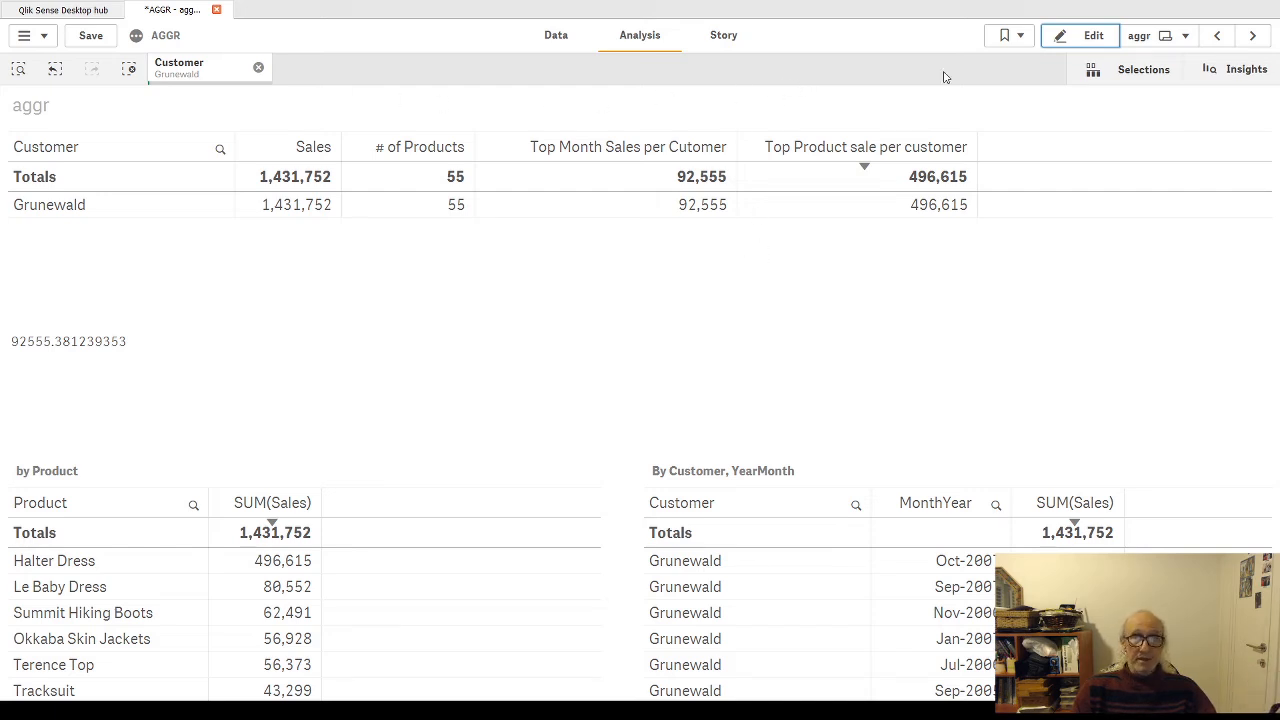
Step: Open the last hidden column's expression in the editor, examine FirstSortedValue and its Product argument, and leave sheet editing
{"action": "left_click", "coordinate": [1093, 37]}
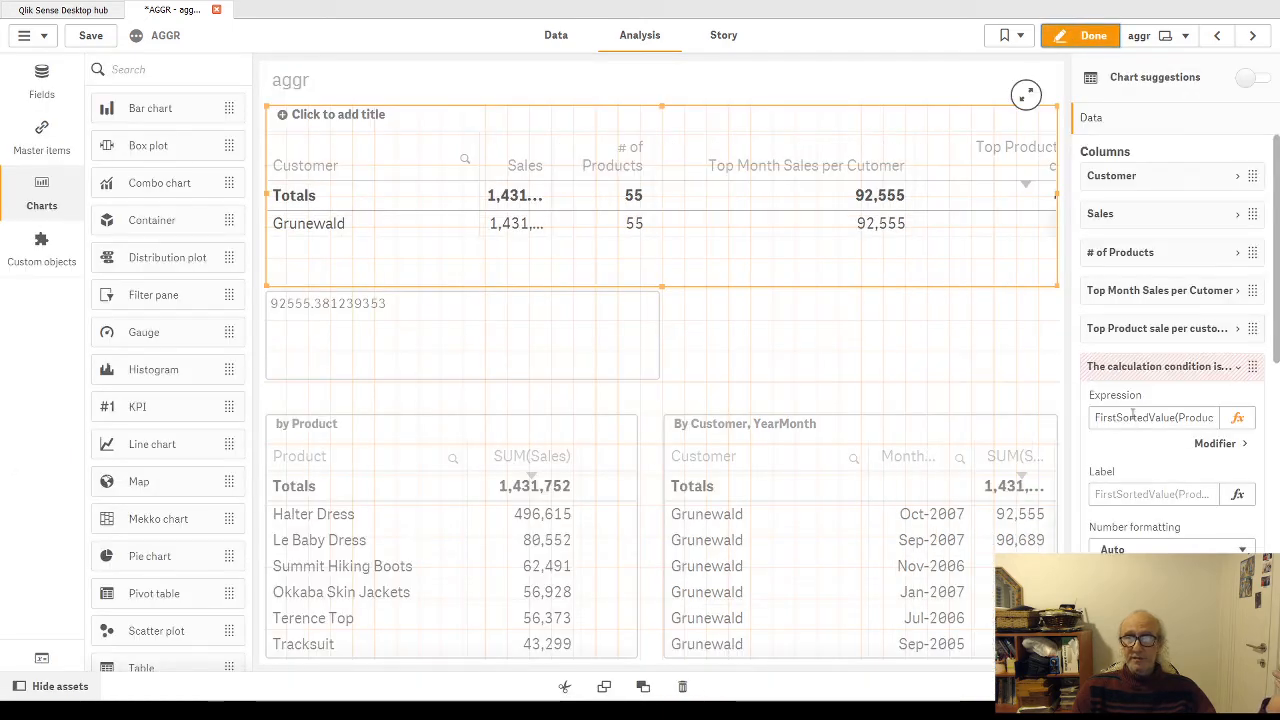
{"action": "left_click", "coordinate": [1237, 417]}
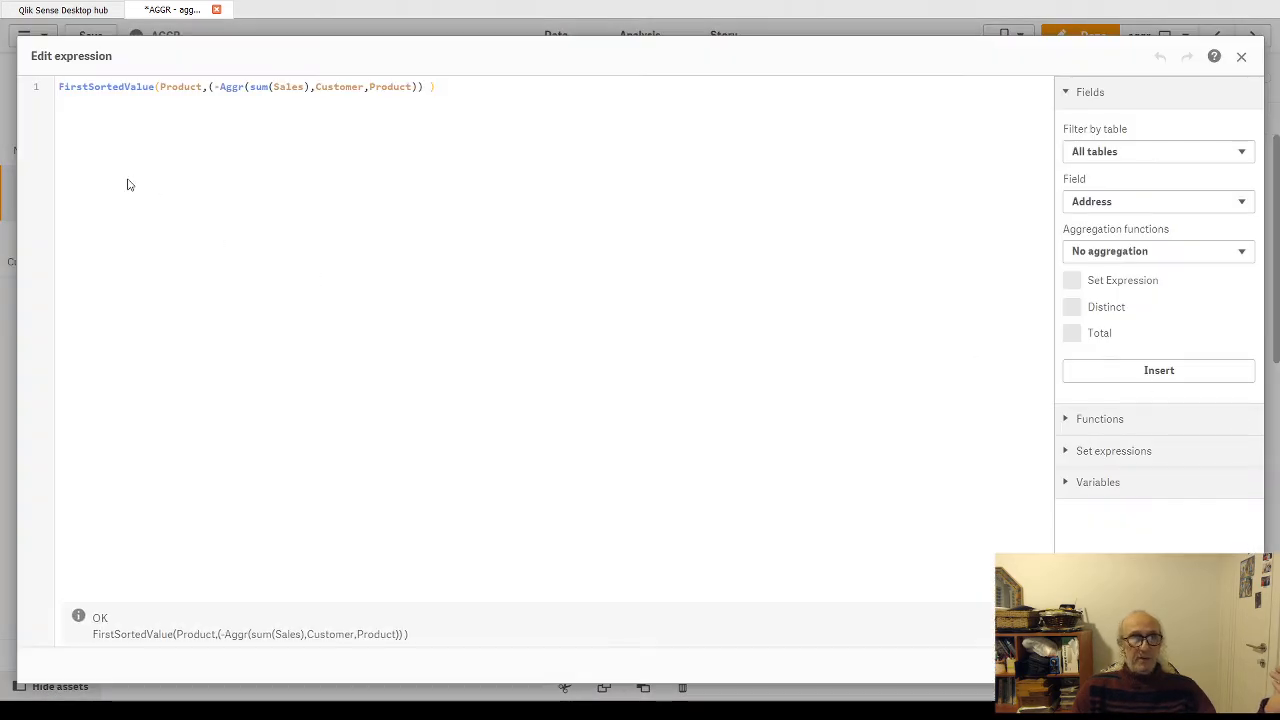
{"action": "double_click", "coordinate": [84, 86]}
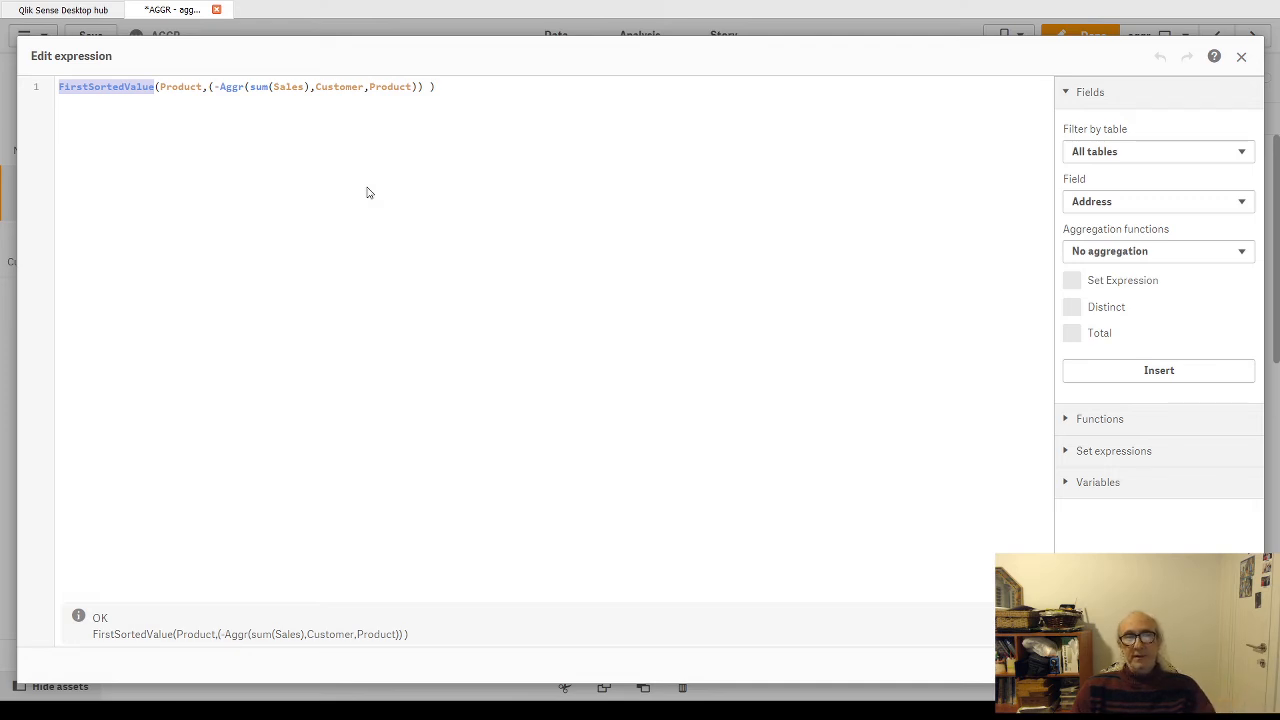
{"action": "left_click", "coordinate": [177, 88]}
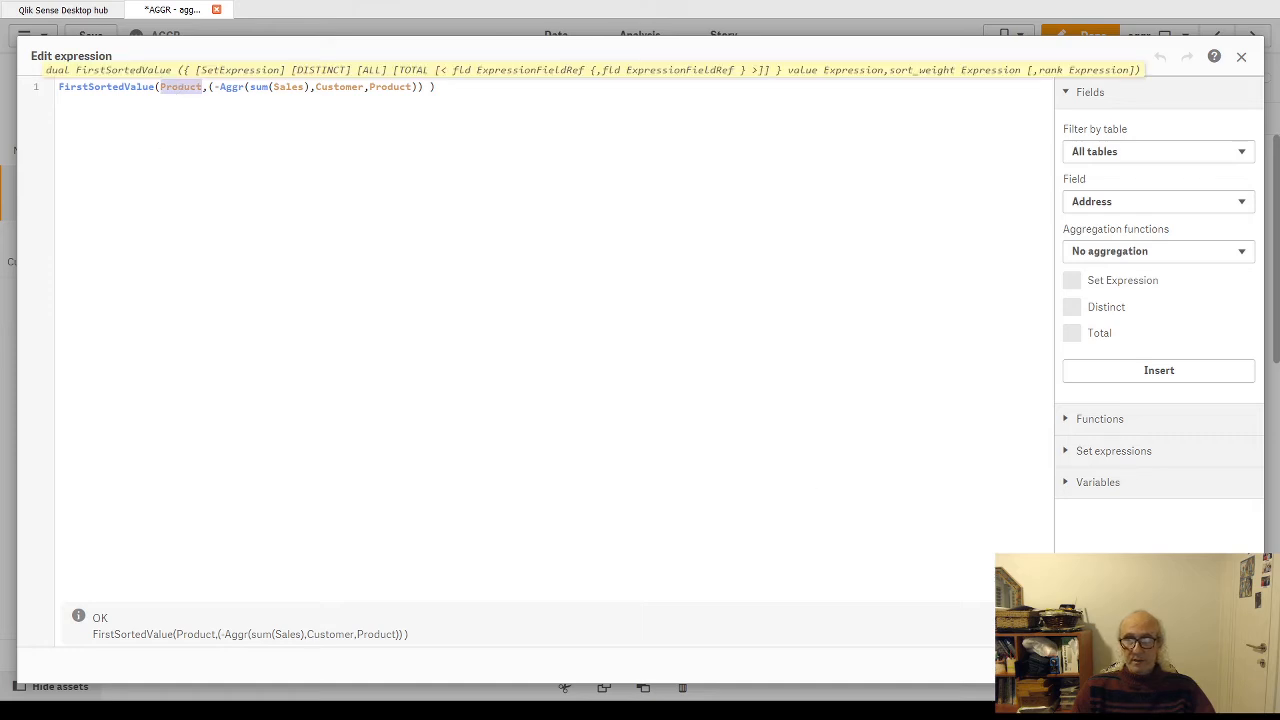
{"action": "left_click", "coordinate": [1229, 665]}
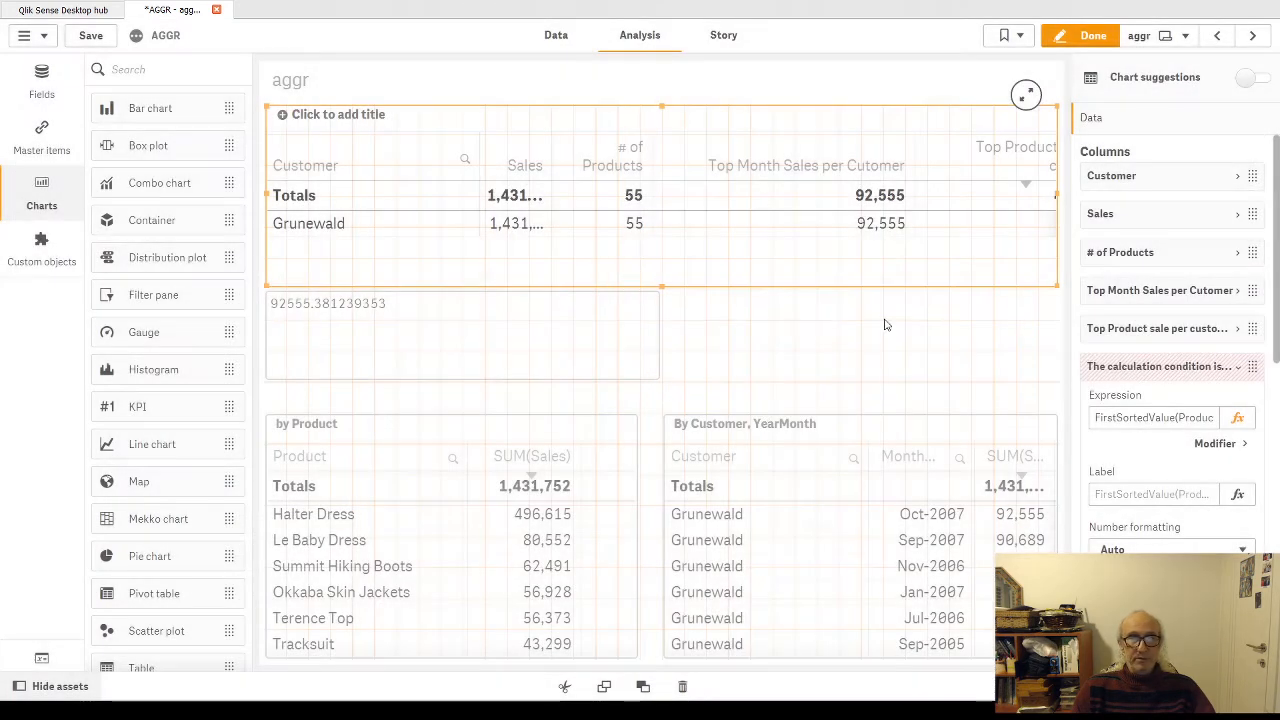
{"action": "left_click", "coordinate": [1077, 38]}
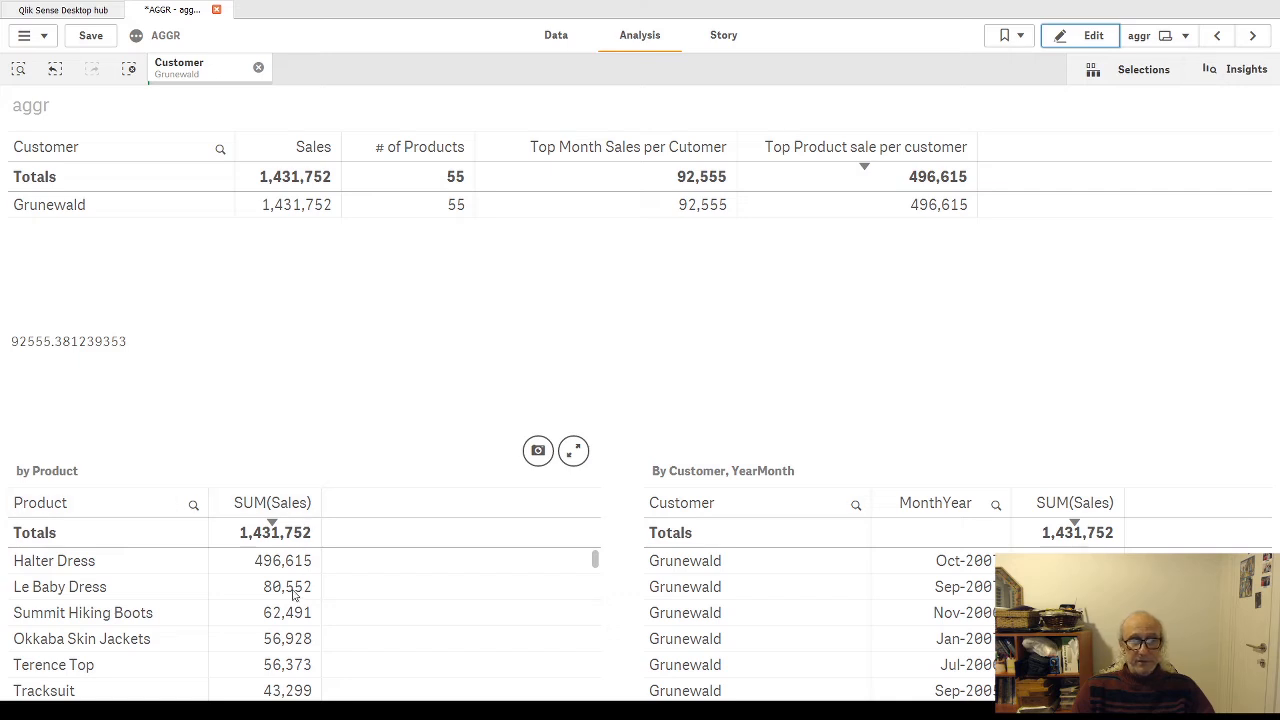
Step: Clear the Grunewald selection and review the by Product table's products and their SUM(Sales) order
{"action": "left_click", "coordinate": [258, 67]}
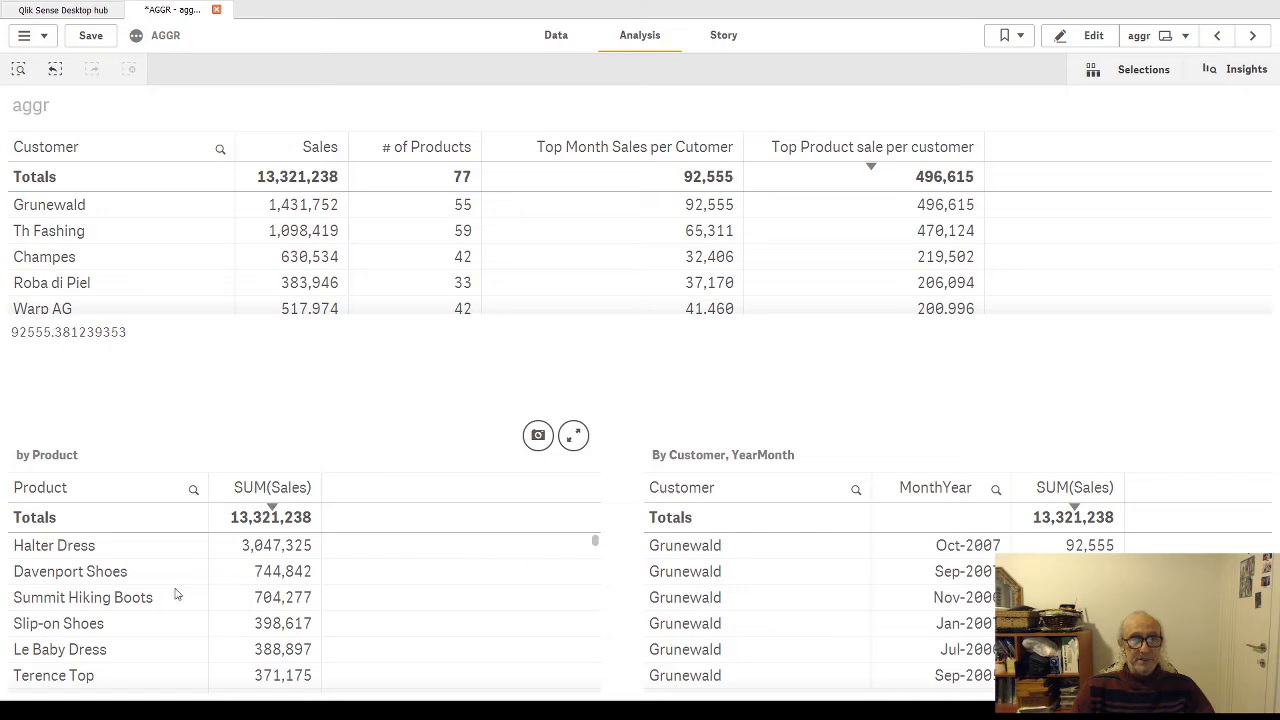
{"action": "scroll", "coordinate": [75, 572], "scroll_direction": "down", "scroll_amount": 1}
{"action": "scroll", "coordinate": [70, 572], "scroll_direction": "down", "scroll_amount": 5}
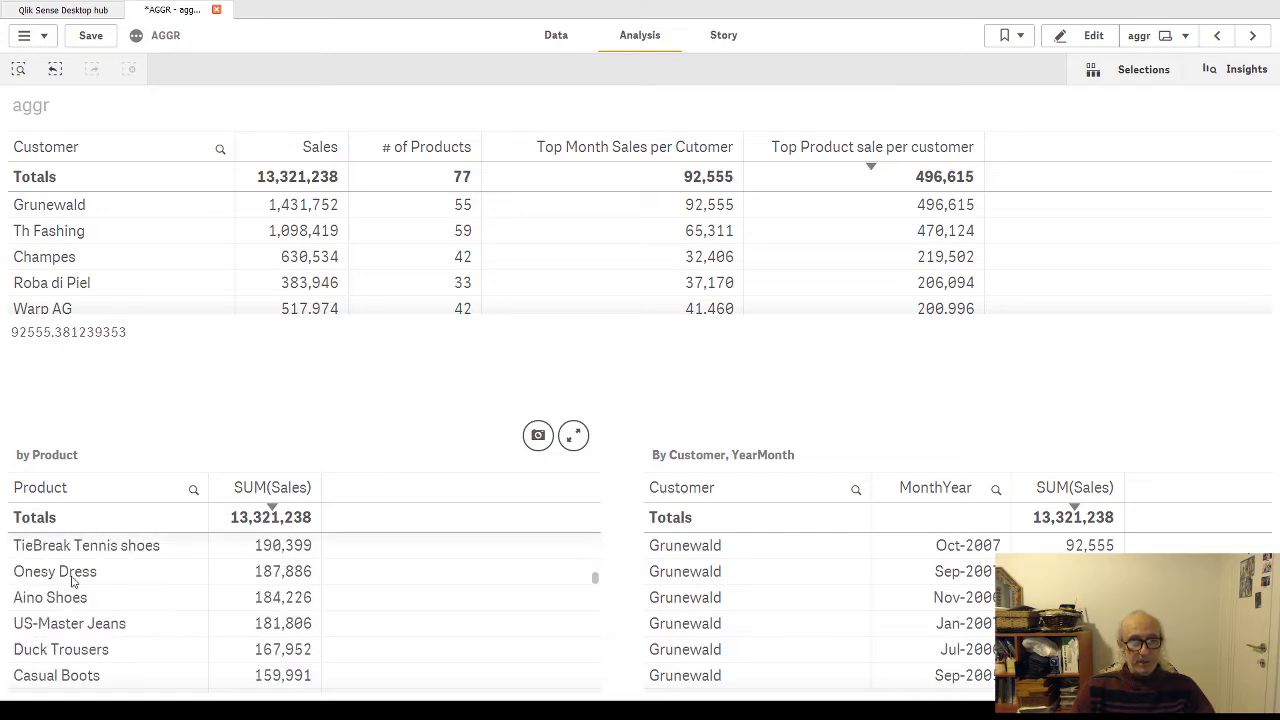
{"action": "scroll", "coordinate": [66, 571], "scroll_direction": "up", "scroll_amount": 8}
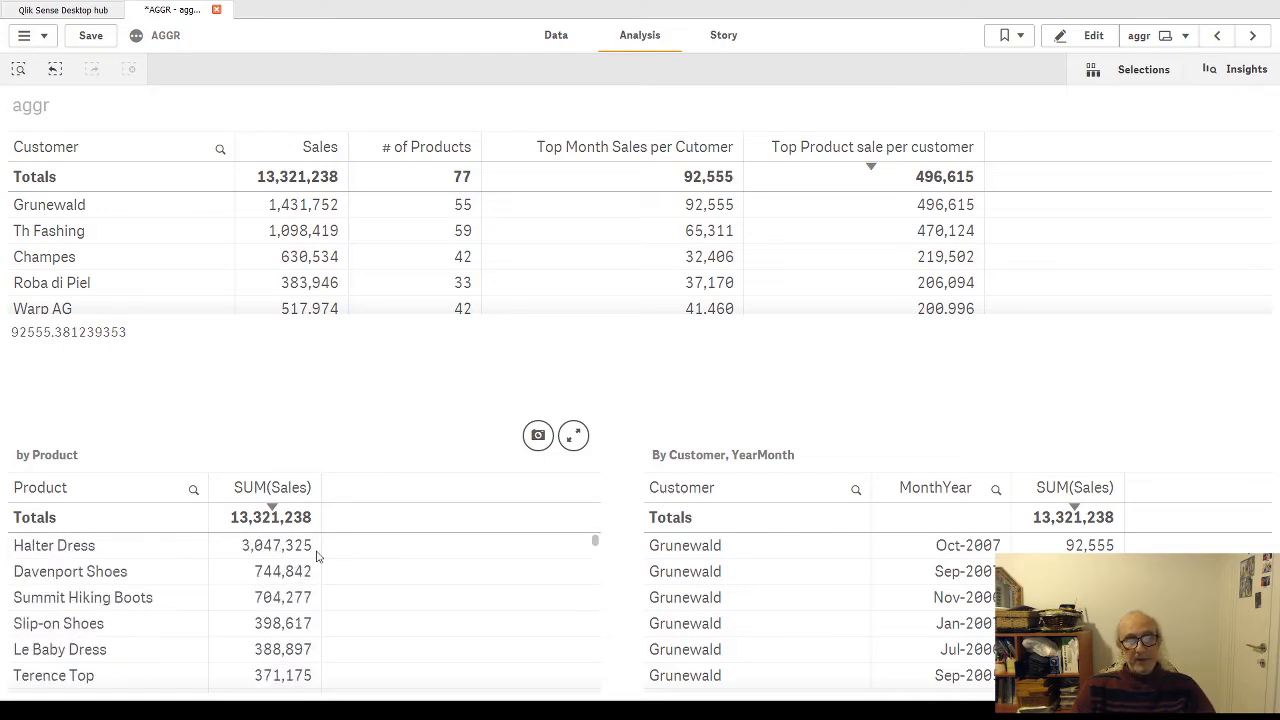
{"action": "left_click", "coordinate": [284, 492]}
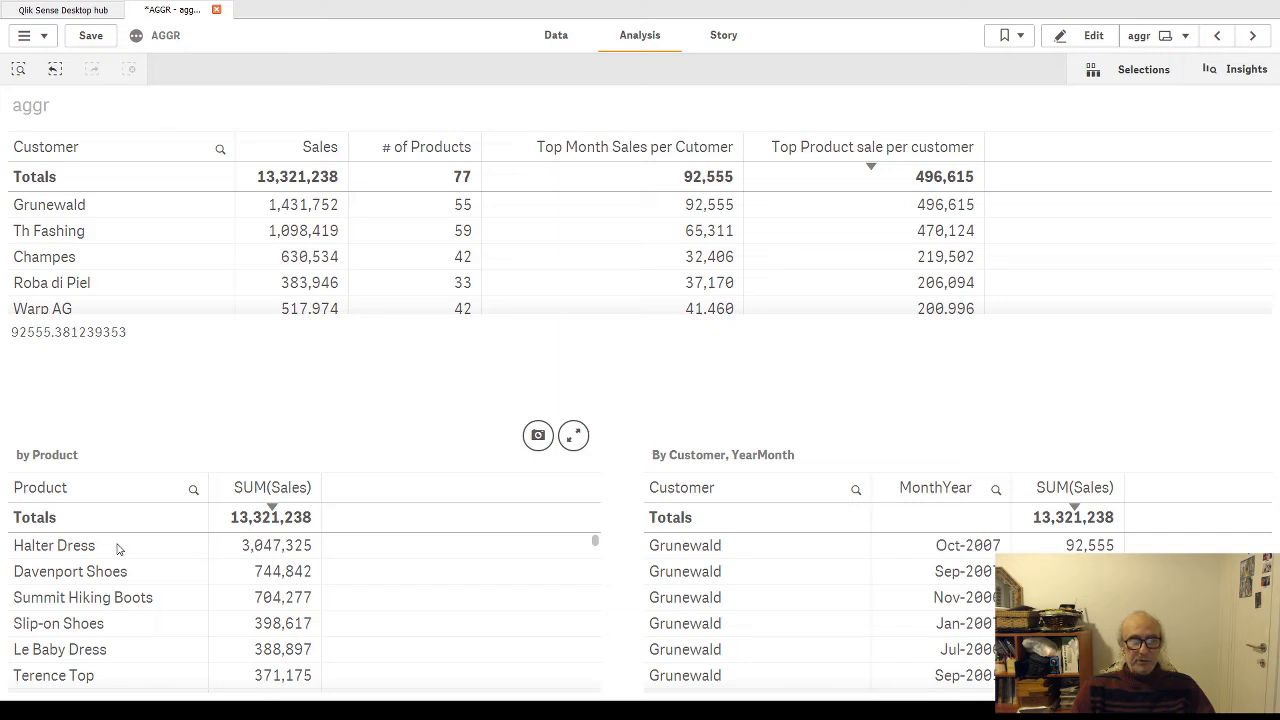
Step: Sort the by Product table by ascending SUM(Sales), and examine the Product argument in the customer table's hidden FirstSortedValue expression
{"action": "left_click", "coordinate": [272, 492]}
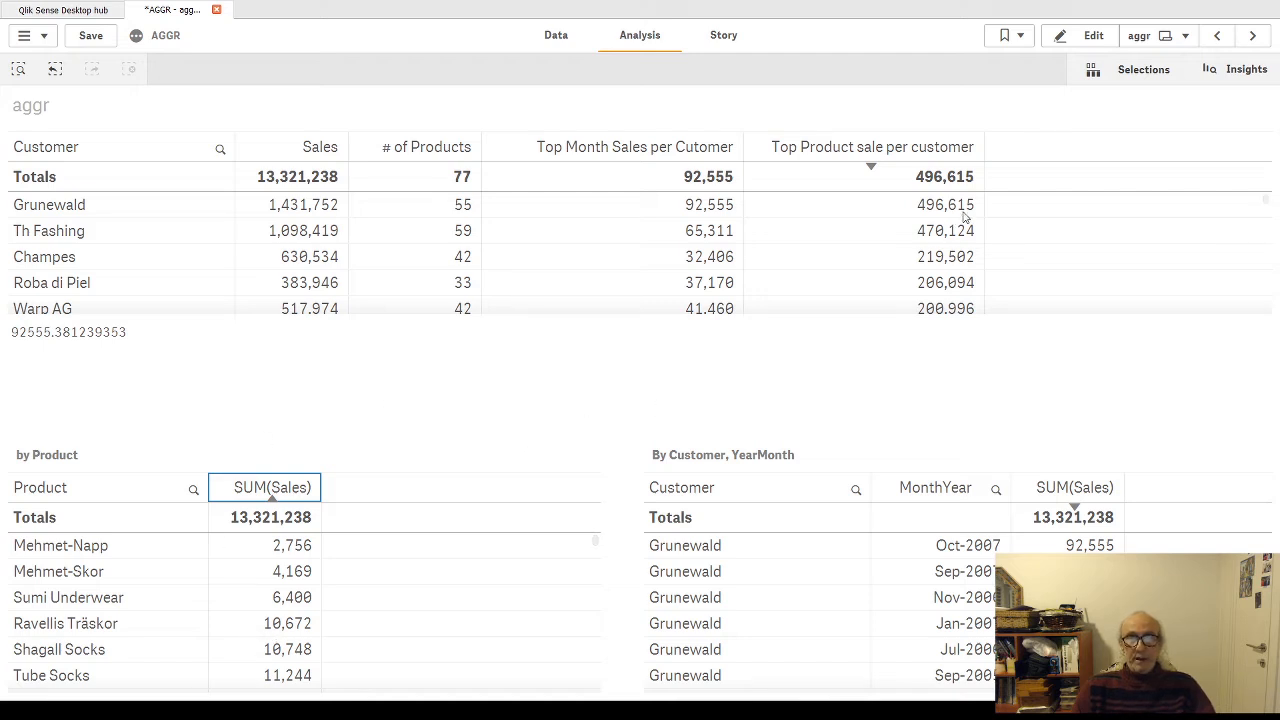
{"action": "left_click", "coordinate": [1088, 40]}
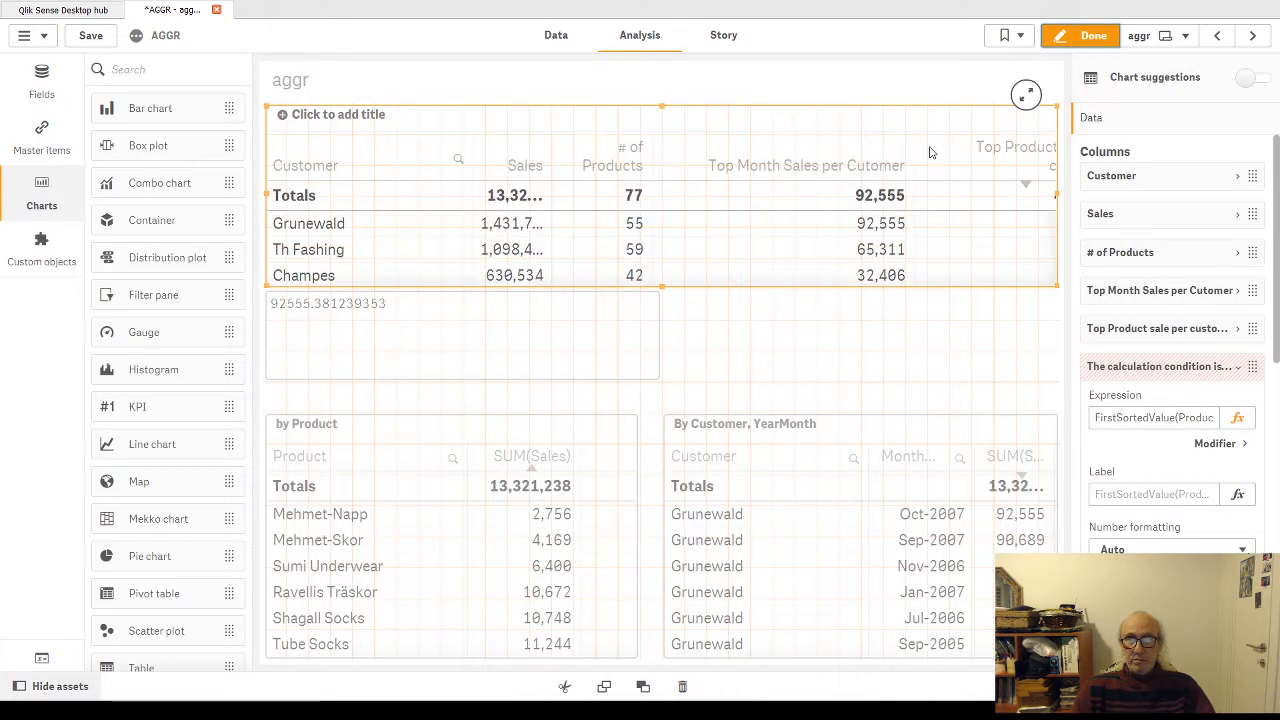
{"action": "left_click", "coordinate": [1237, 417]}
{"action": "double_click", "coordinate": [95, 86]}
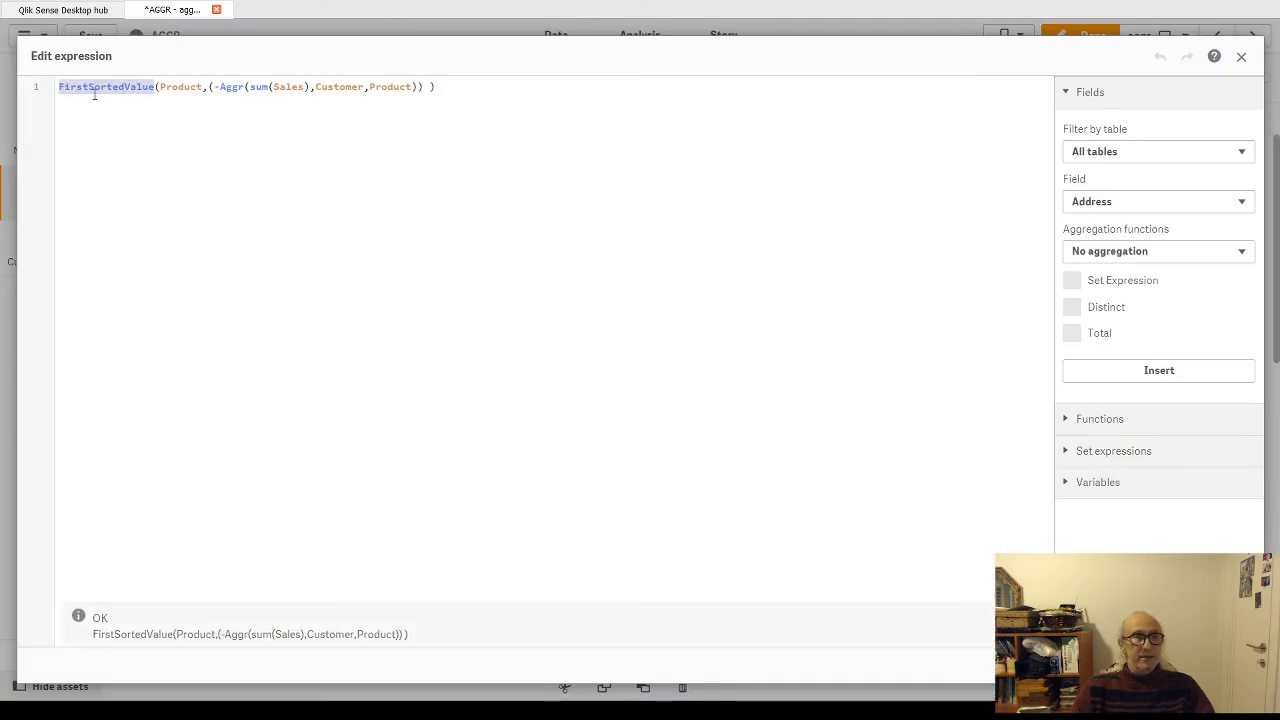
{"action": "double_click", "coordinate": [175, 87]}
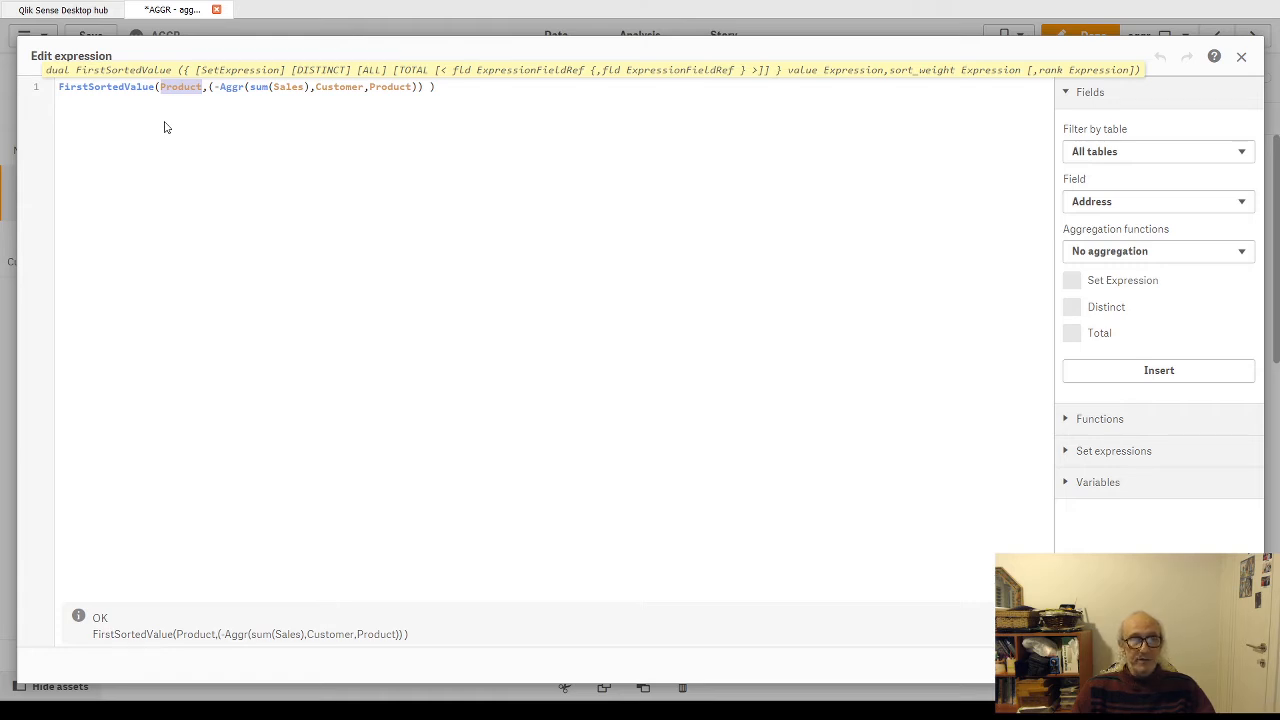
{"action": "left_click", "coordinate": [207, 88]}
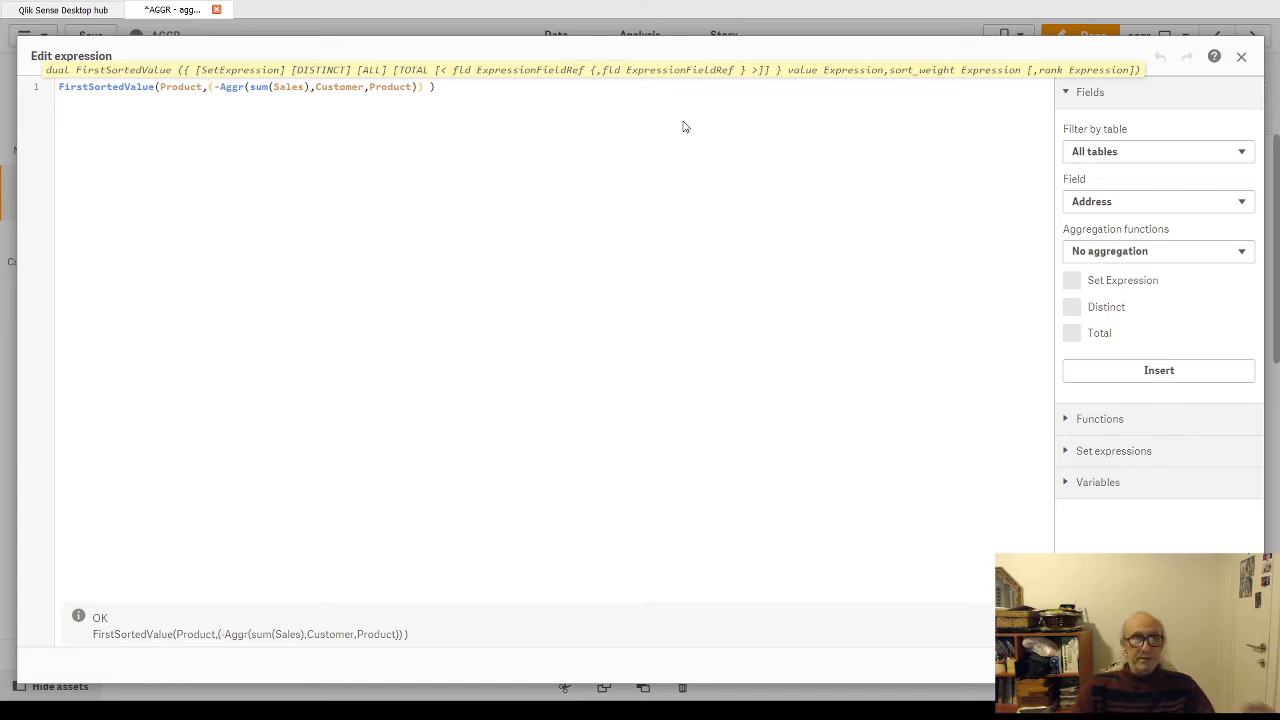
{"action": "left_click", "coordinate": [210, 87]}
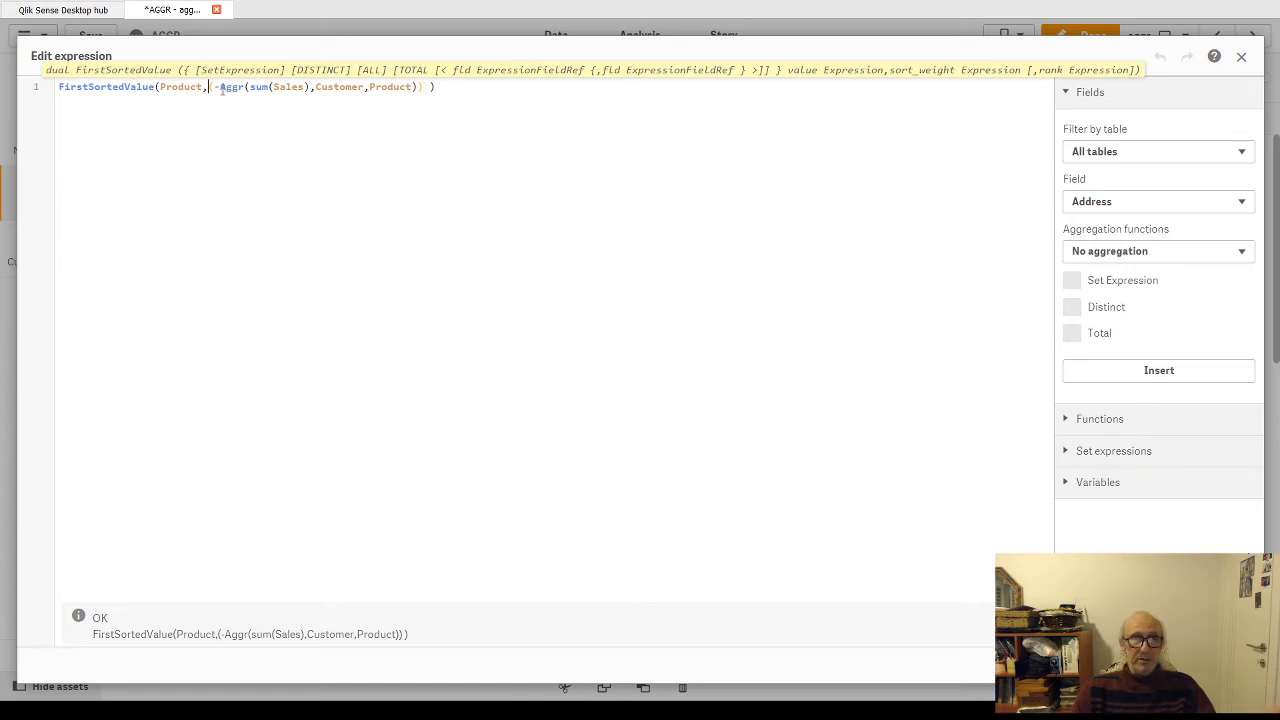
Step: Examine the negated Aggr(sum(Sales),Customer,Product) sort weight within the FirstSortedValue expression, and close the expression editor
{"action": "left_click_drag", "start_coordinate": [208, 87], "coordinate": [422, 87]}
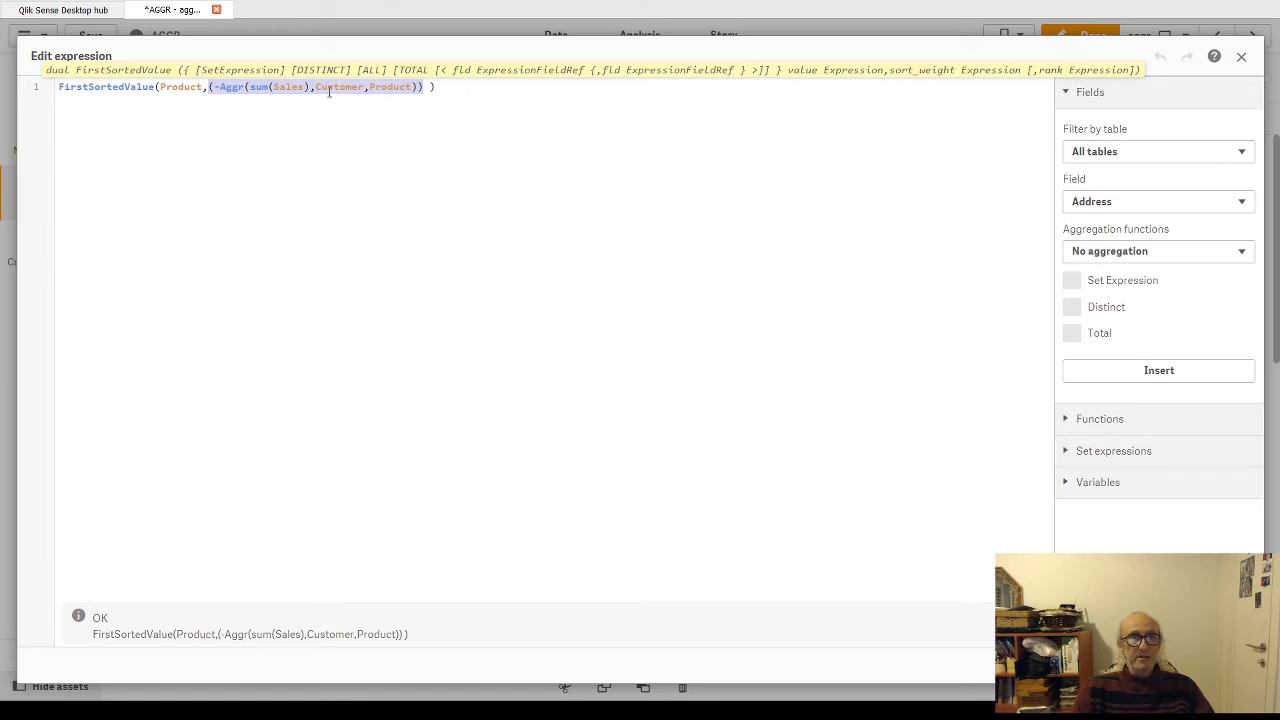
{"action": "left_click", "coordinate": [266, 88]}
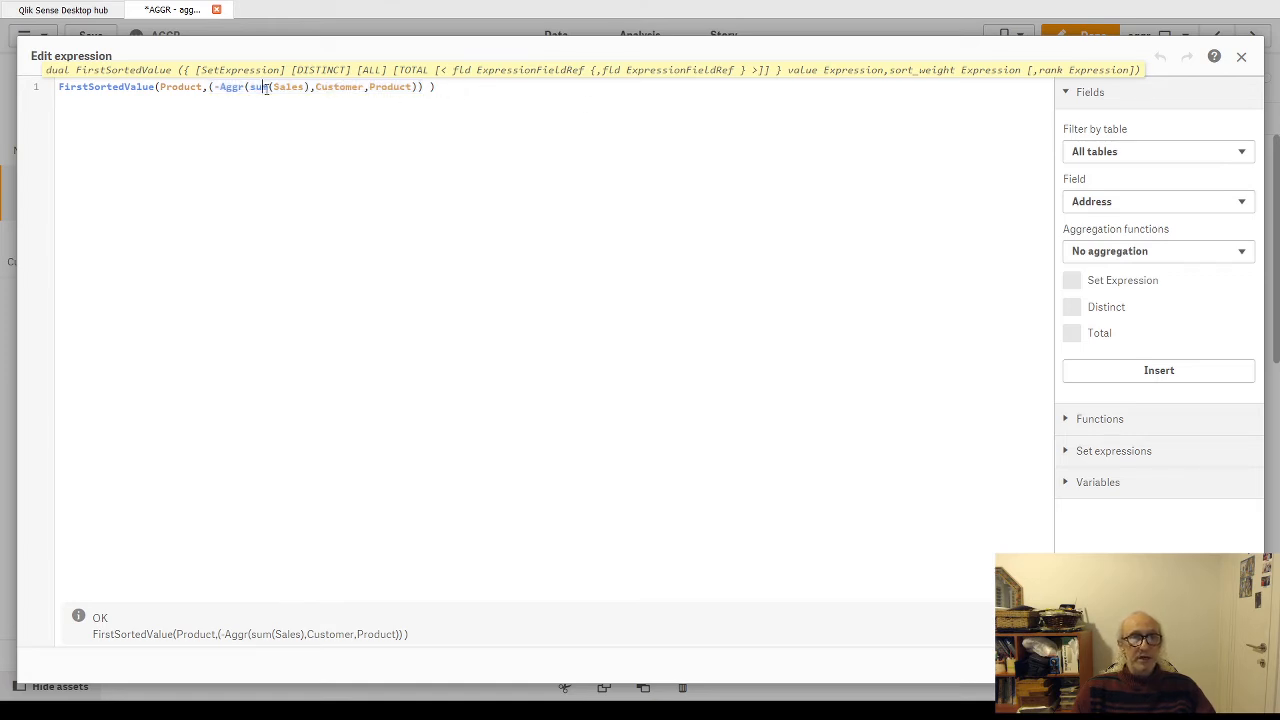
{"action": "left_click_drag", "start_coordinate": [220, 88], "coordinate": [417, 88]}
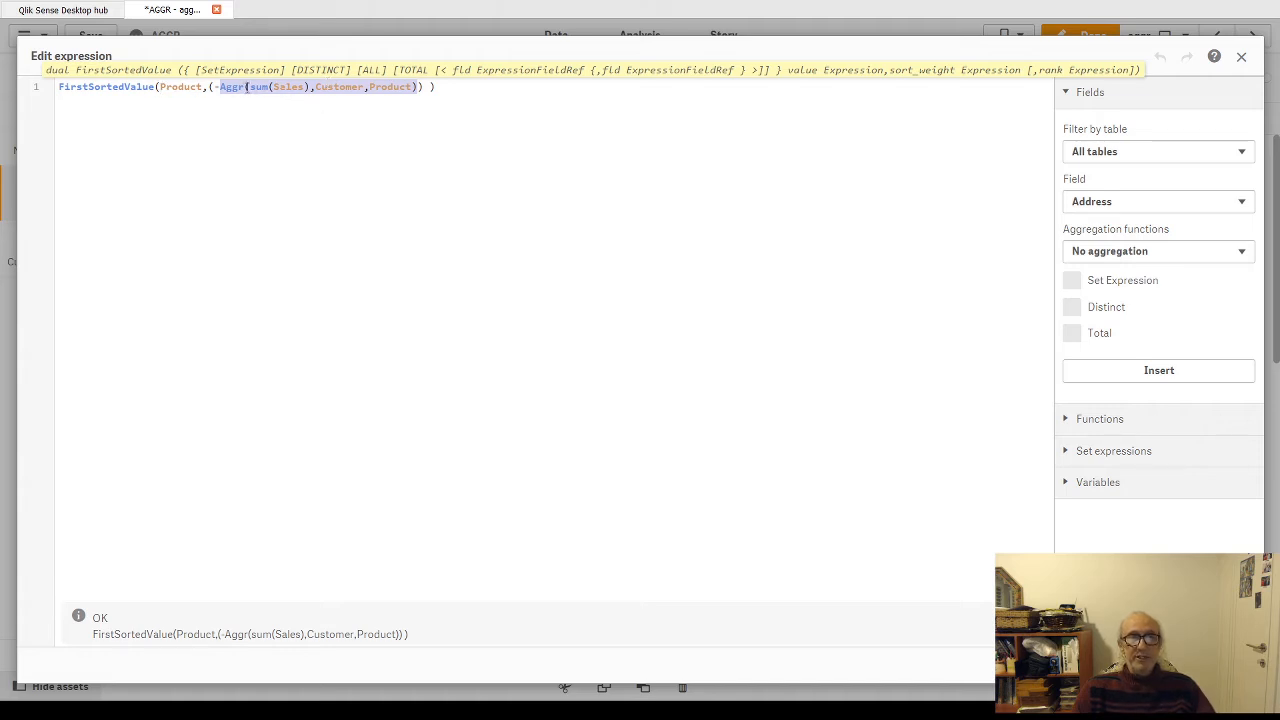
{"action": "left_click", "coordinate": [214, 86]}
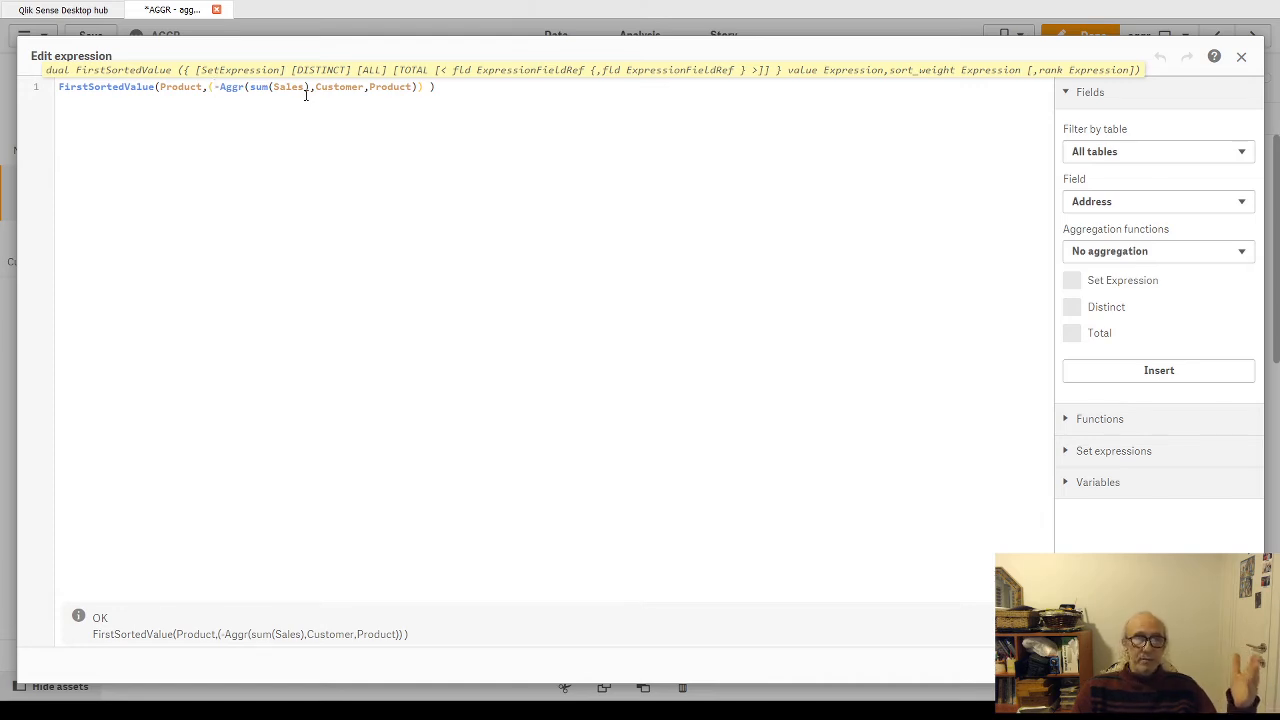
{"action": "left_click", "coordinate": [462, 87]}
{"action": "left_click_drag", "start_coordinate": [462, 87], "coordinate": [58, 92]}
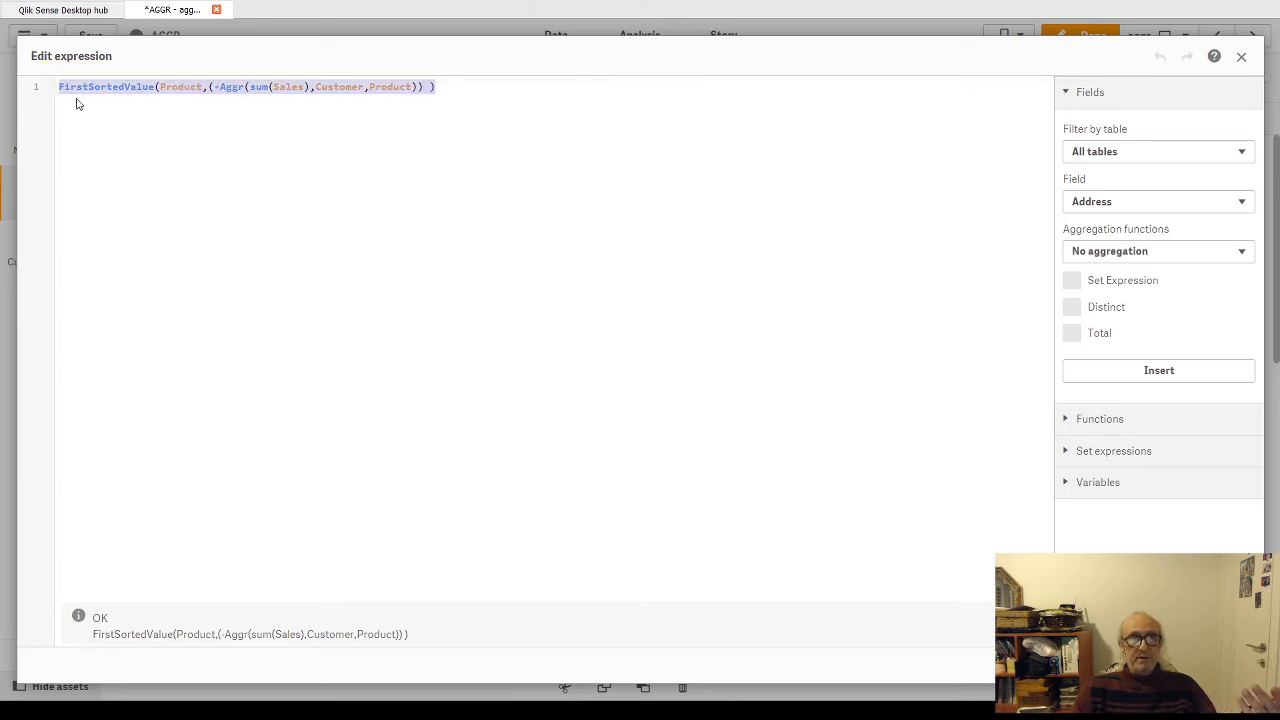
{"action": "left_click", "coordinate": [1226, 665]}
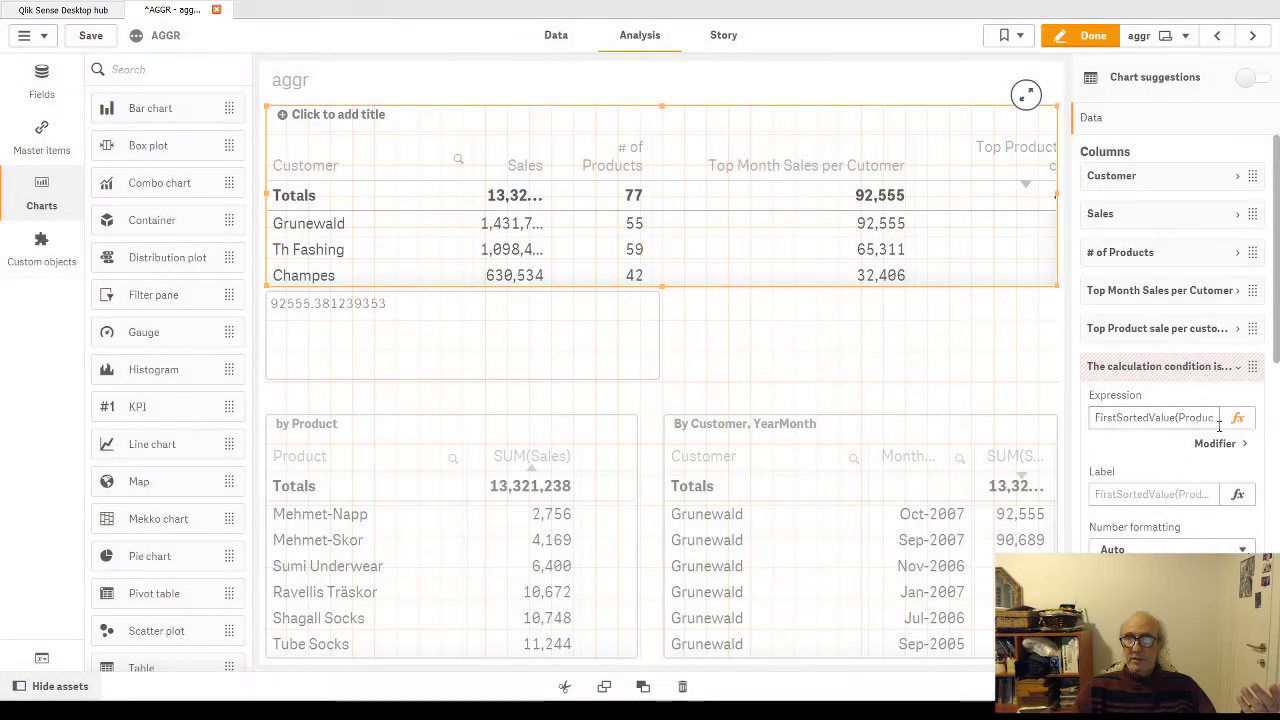
Step: Clear the show condition of the FirstSortedValue column in the customer table and leave sheet editing
{"action": "scroll", "coordinate": [1152, 524], "scroll_direction": "down", "scroll_amount": 1}
{"action": "scroll", "coordinate": [1140, 518], "scroll_direction": "down", "scroll_amount": 1}
{"action": "left_click", "coordinate": [1118, 470]}
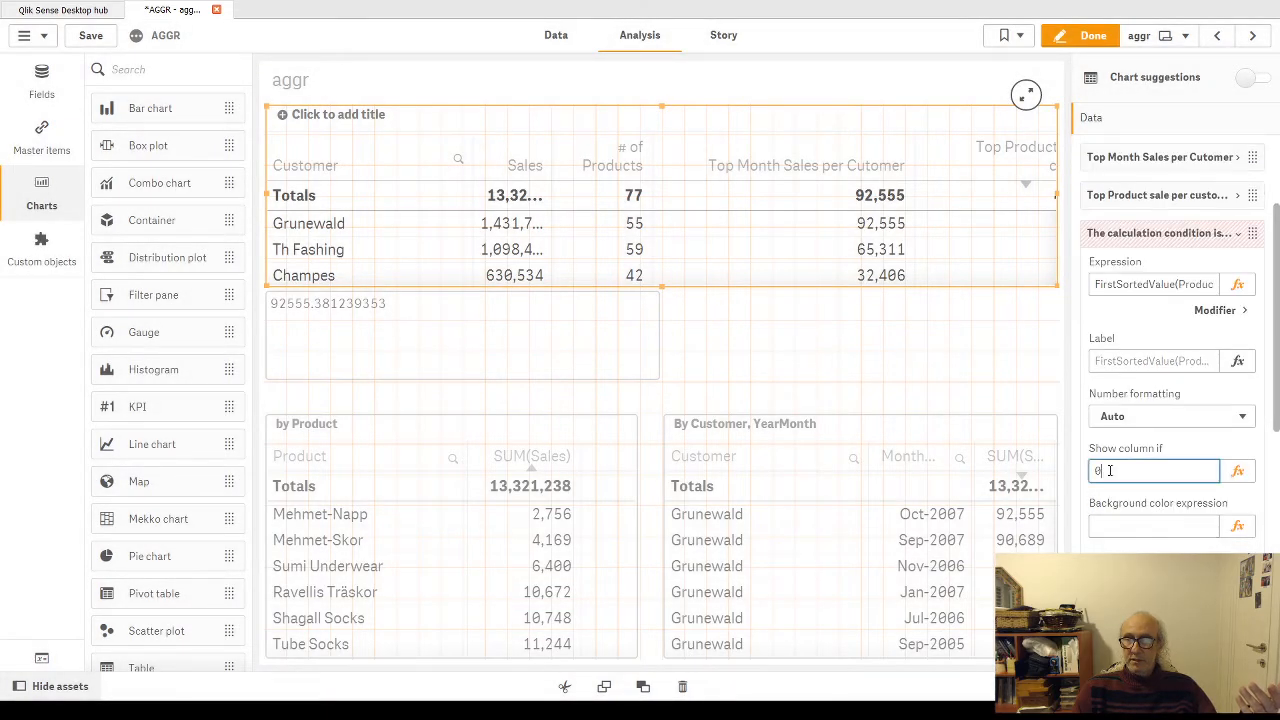
{"action": "key", "text": "BackSpace"}
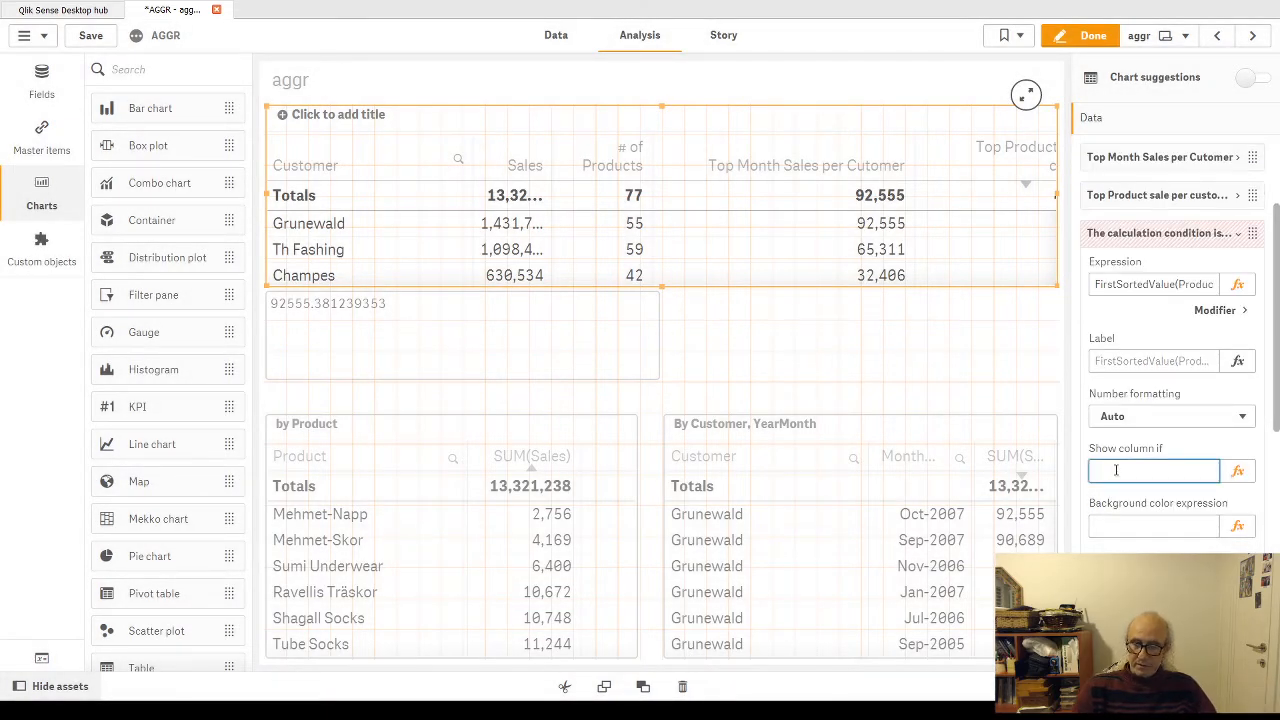
{"action": "key", "text": "Return"}
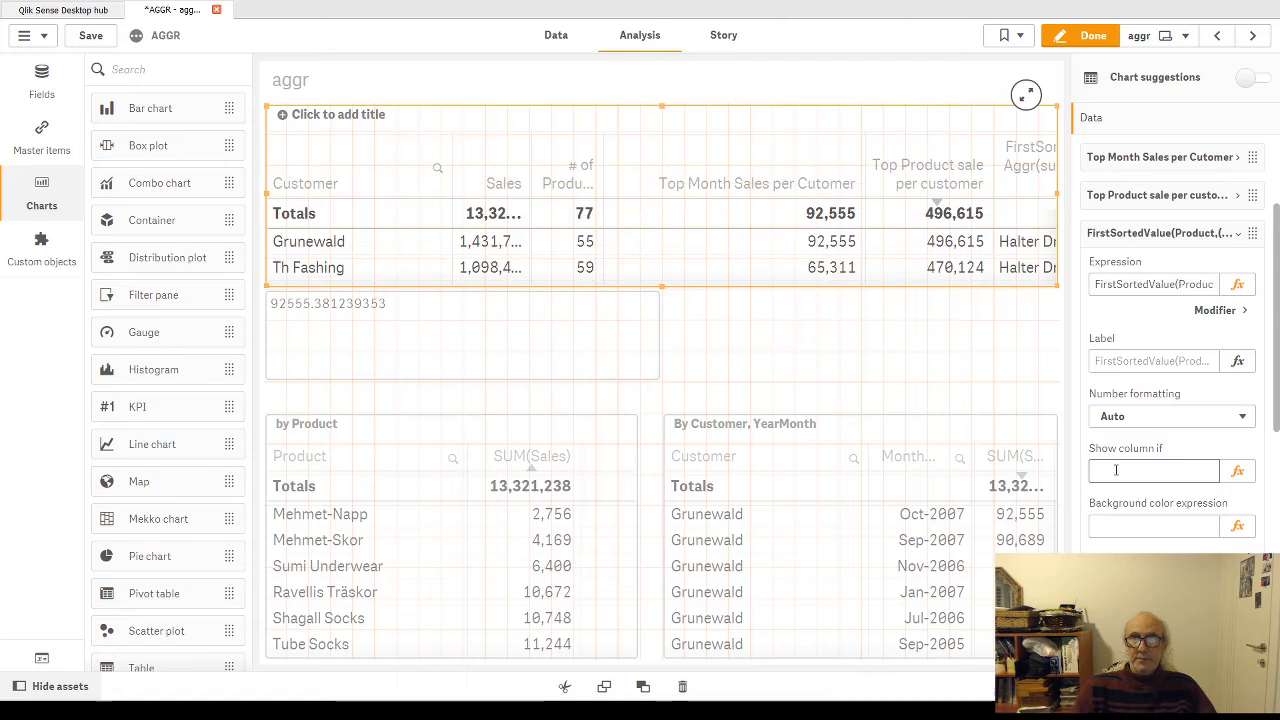
{"action": "left_click", "coordinate": [1090, 38]}
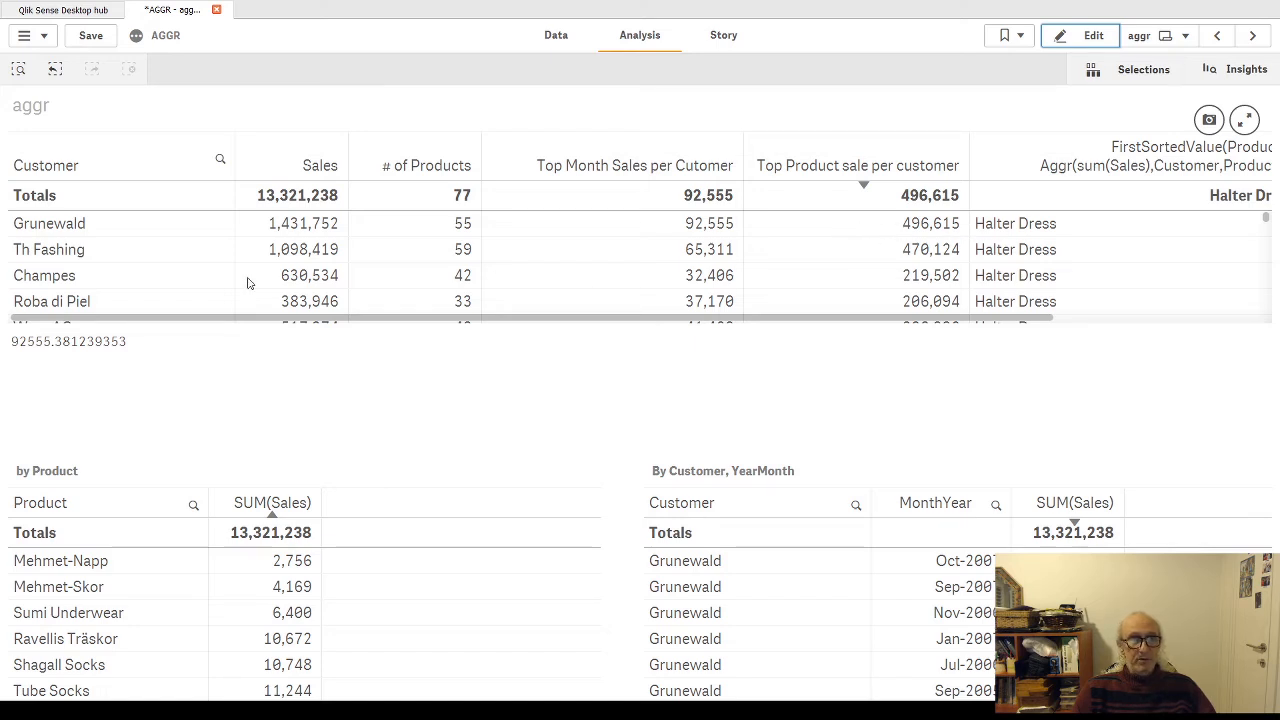
Step: Filter to customer Grunewald, sort the by Product table by descending SUM(Sales) to check the top product, and clear the selection
{"action": "left_click", "coordinate": [86, 224]}
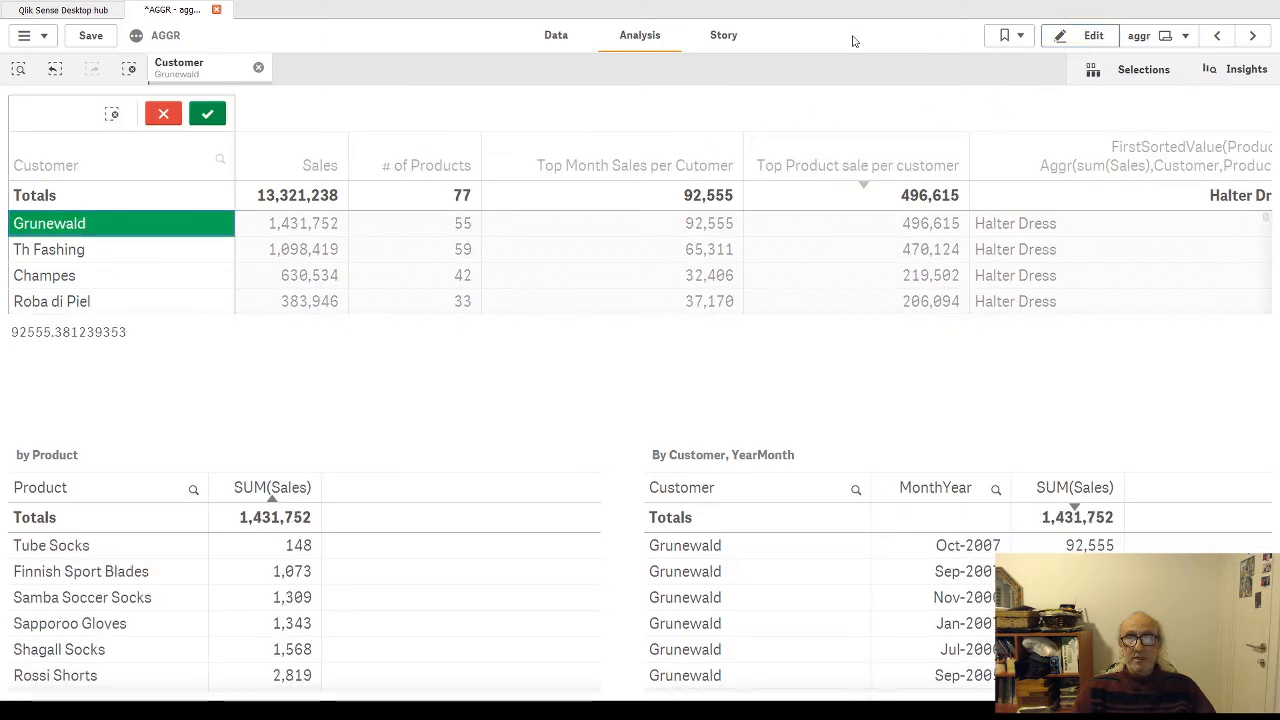
{"action": "left_click", "coordinate": [207, 113]}
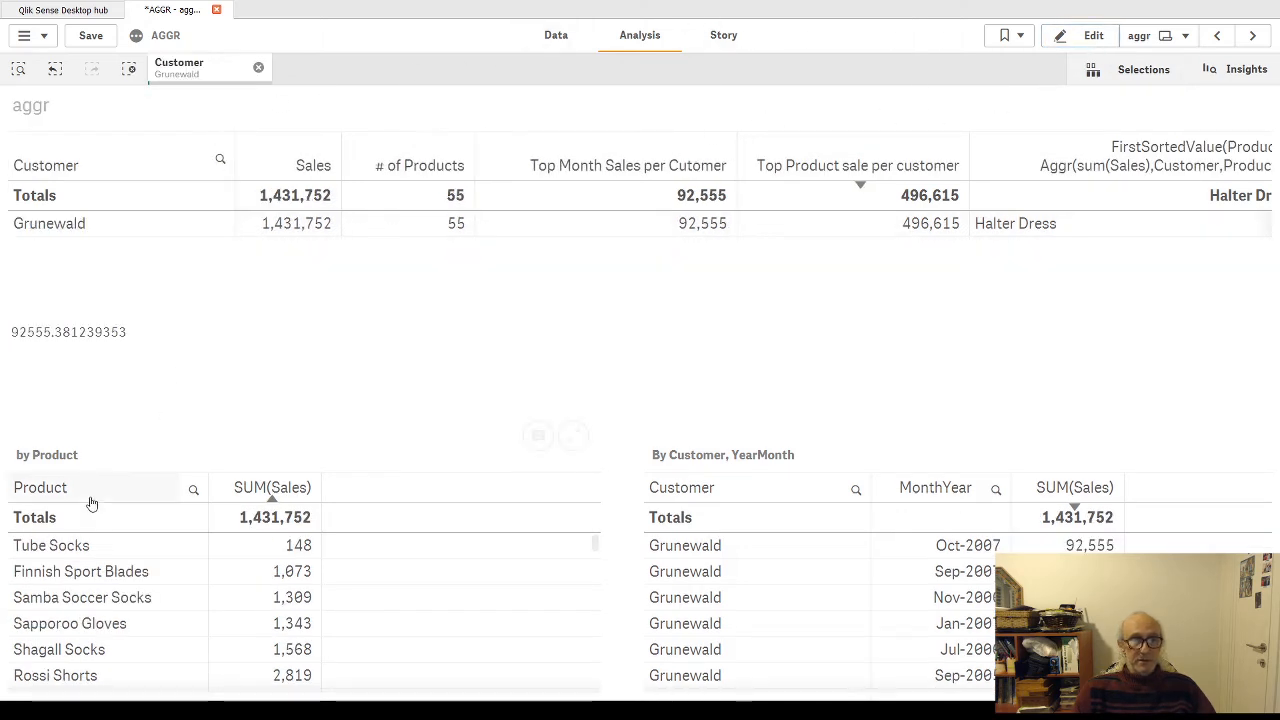
{"action": "left_click", "coordinate": [271, 500]}
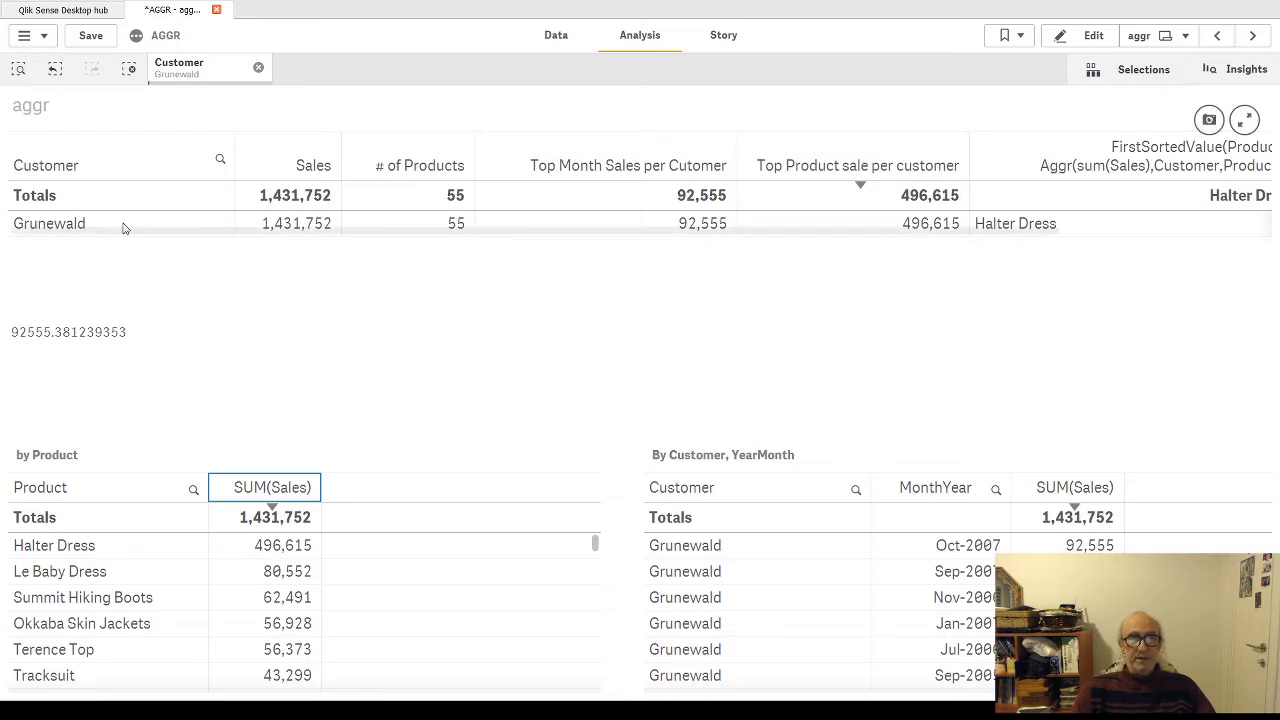
{"action": "left_click", "coordinate": [258, 70]}
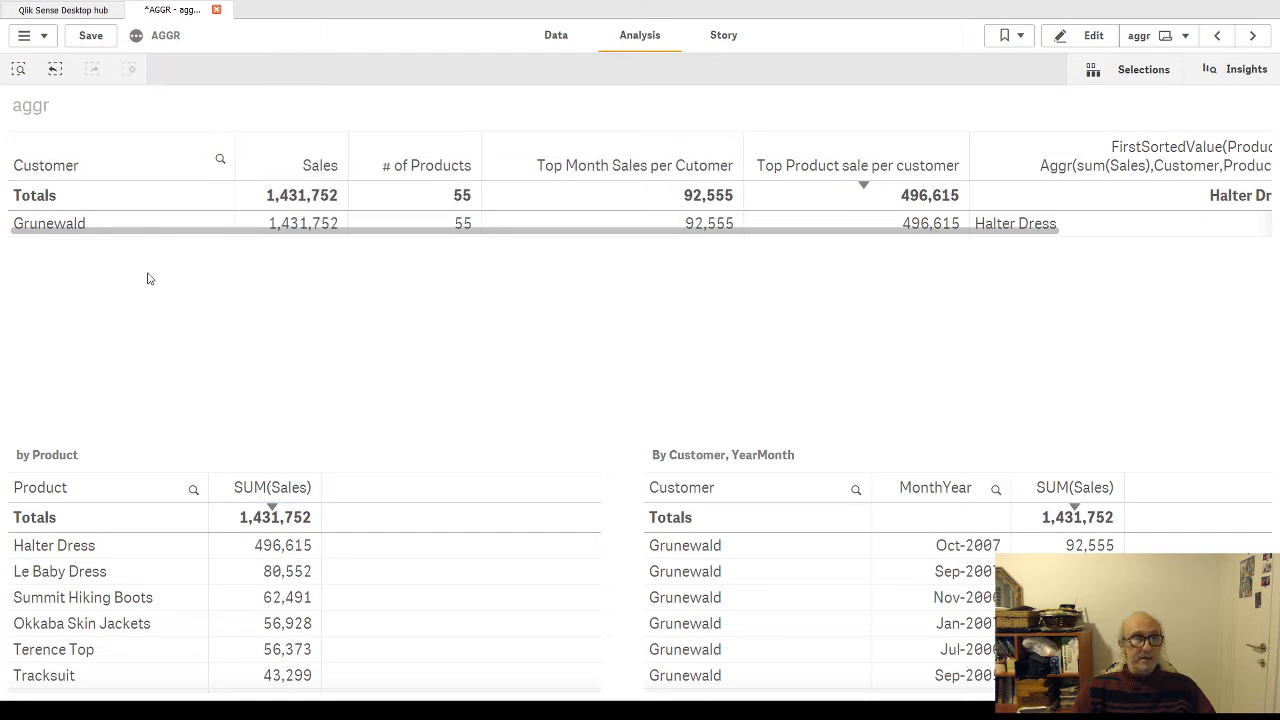
Step: Filter to customer Champes, compare its FirstSortedValue product with the by Product table, and clear the selection
{"action": "left_click", "coordinate": [70, 285]}
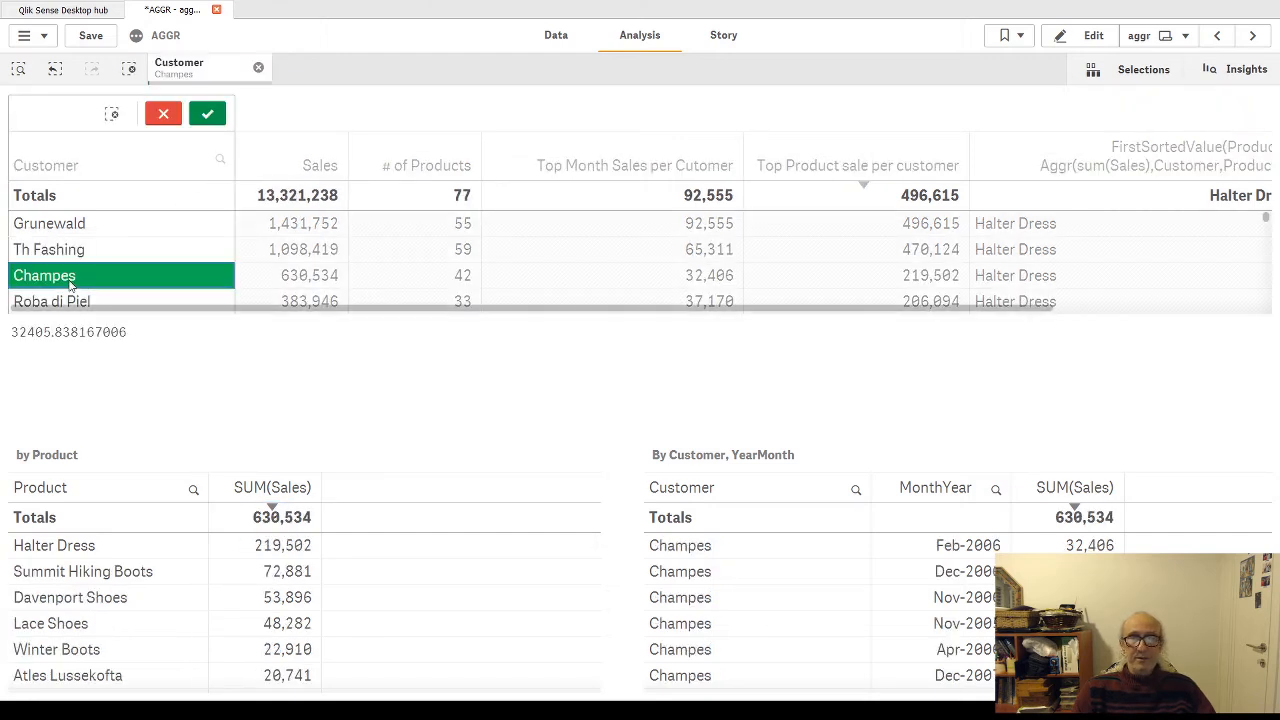
{"action": "left_click", "coordinate": [207, 113]}
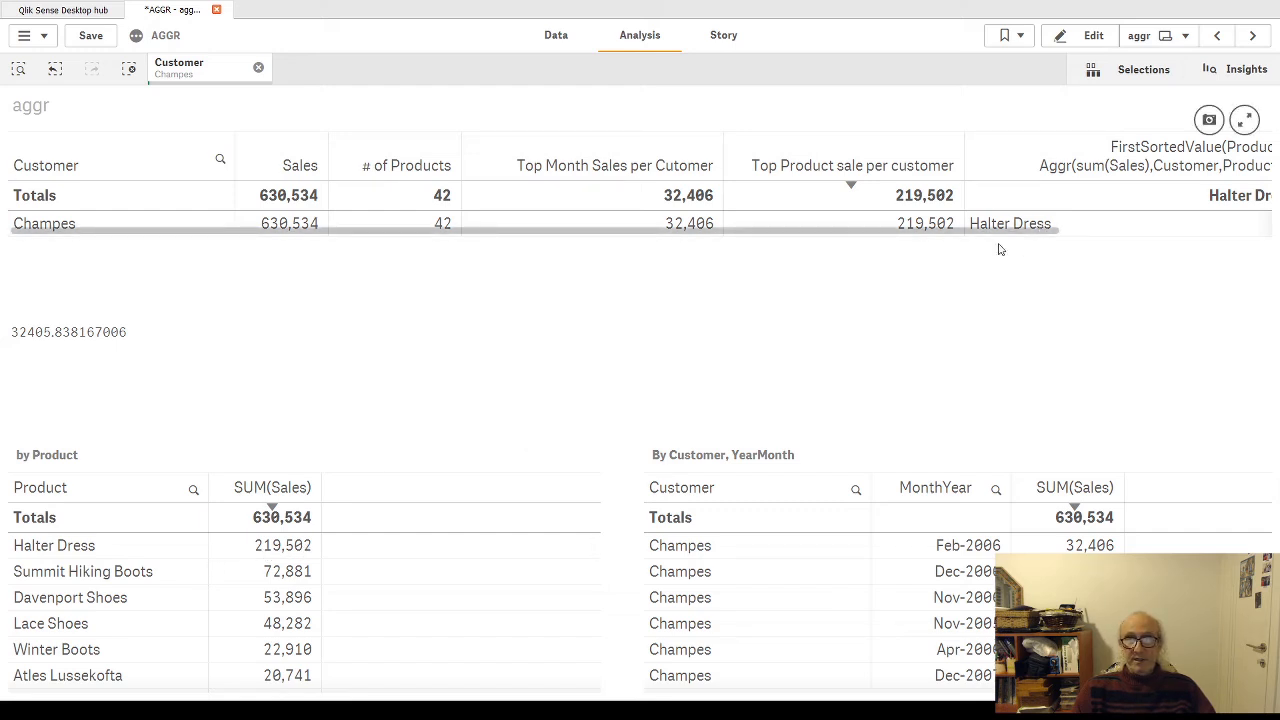
{"action": "left_click", "coordinate": [258, 67]}
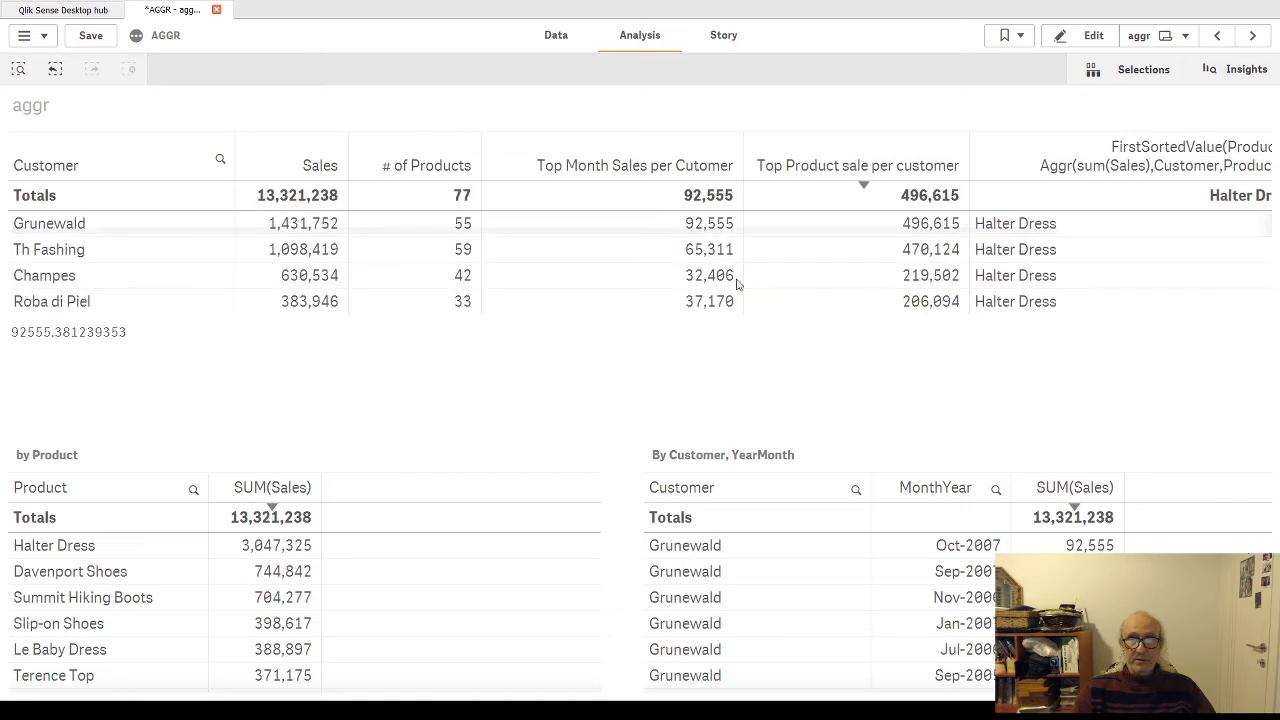
Step: Filter the sheet to customer Gluderstedt to compare its FirstSortedValue product with the by Product table
{"action": "scroll", "coordinate": [393, 300], "scroll_direction": "down", "scroll_amount": 2}
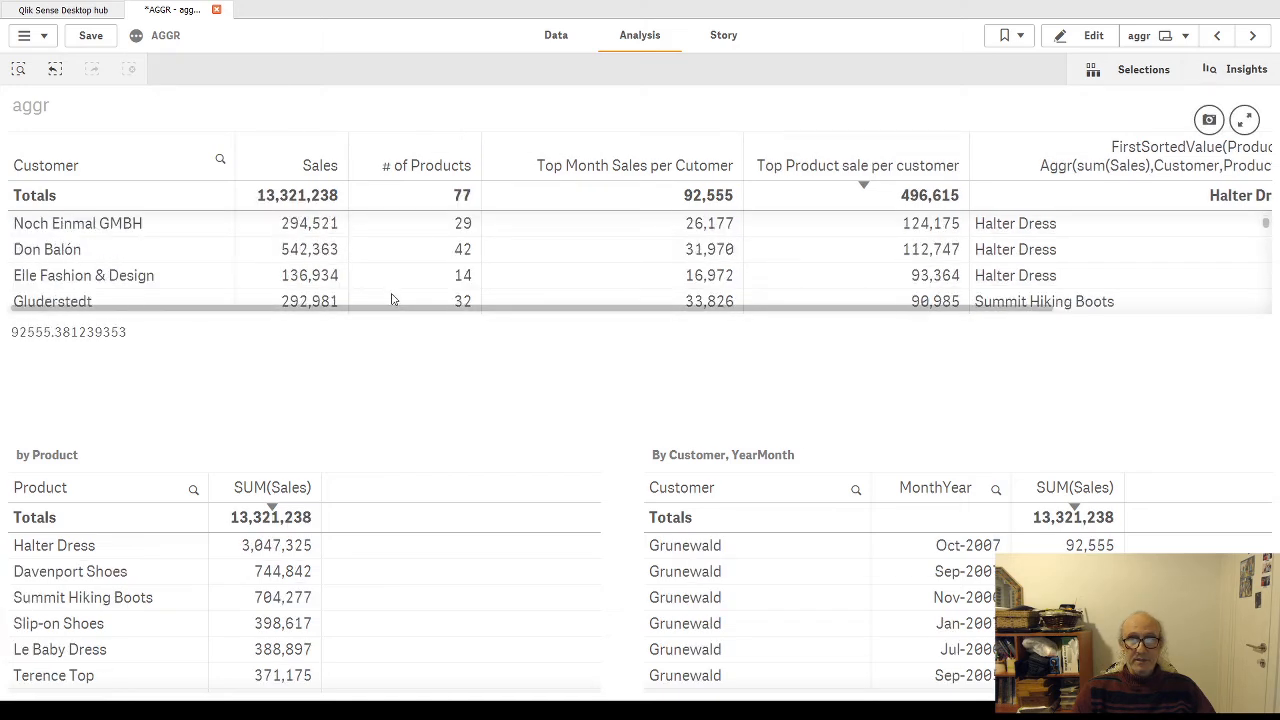
{"action": "left_click", "coordinate": [67, 304]}
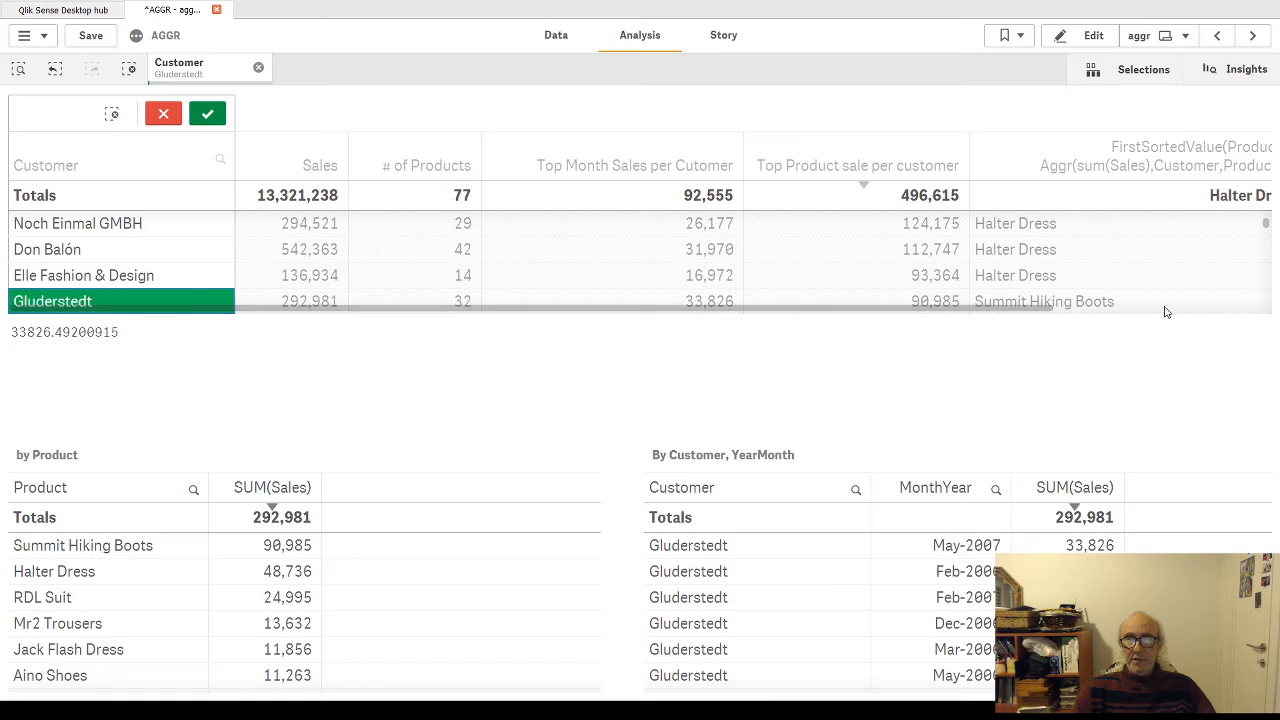
{"action": "left_click", "coordinate": [207, 113]}
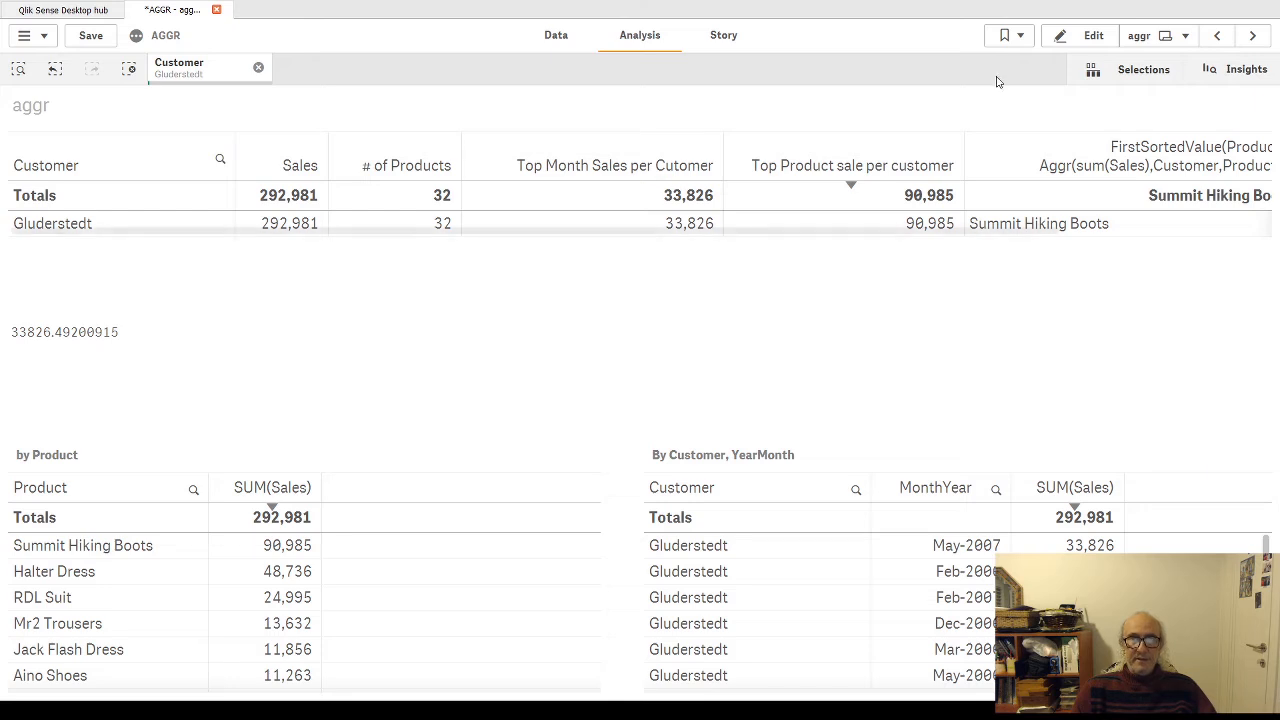
Step: Review the Aggr syntax on the Definition sheet and examine the max(Aggr()) expression of the aggr sheet's Top Product sale per customer column
{"action": "left_click", "coordinate": [1217, 35]}
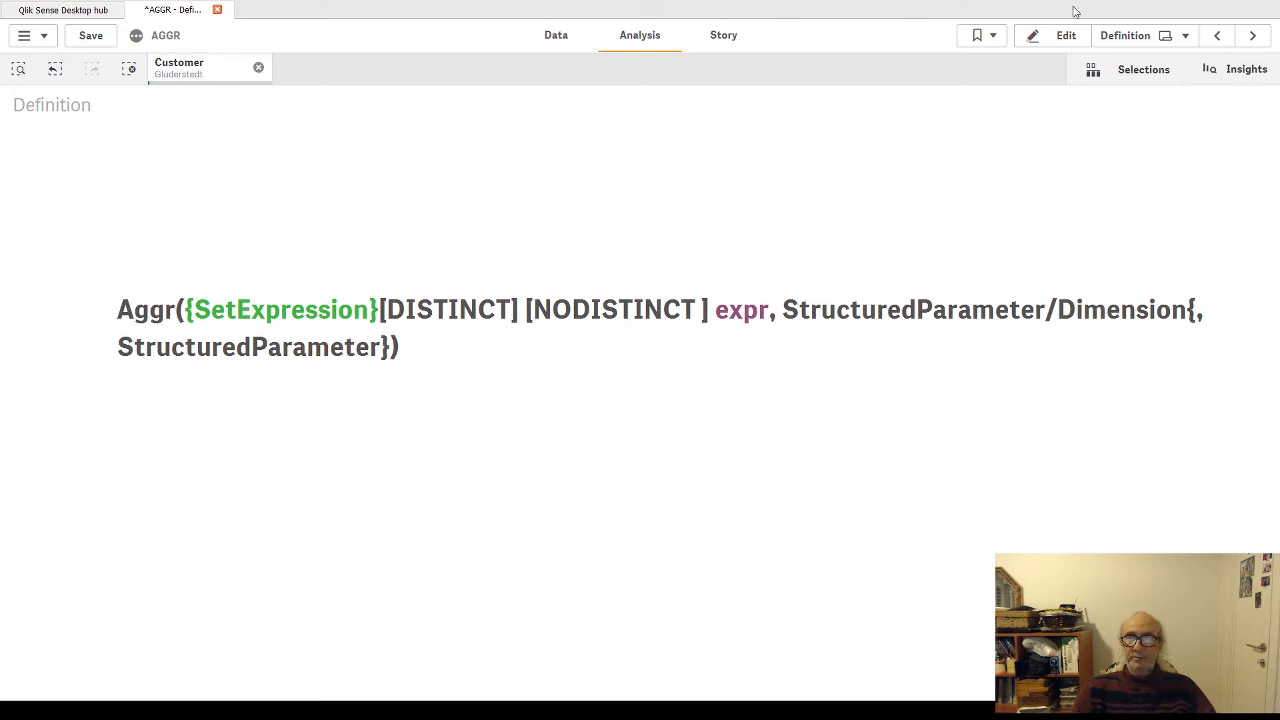
{"action": "left_click", "coordinate": [1253, 37]}
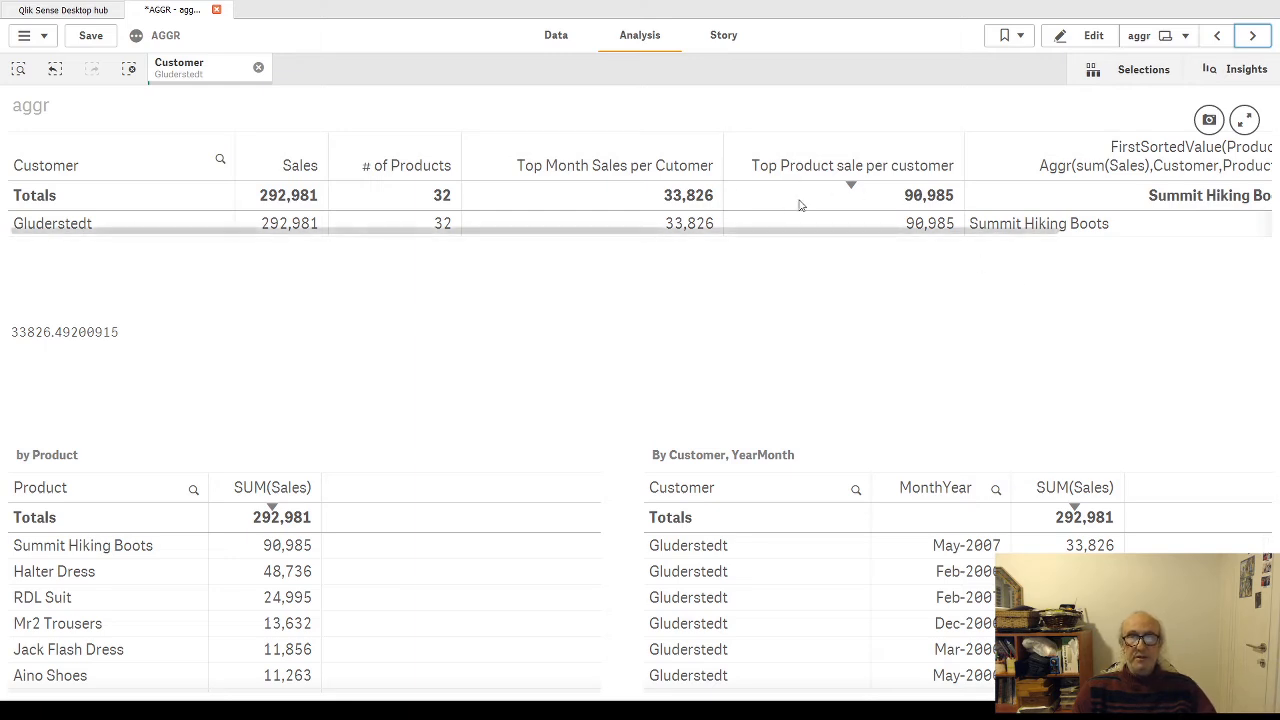
{"action": "left_click", "coordinate": [1094, 45]}
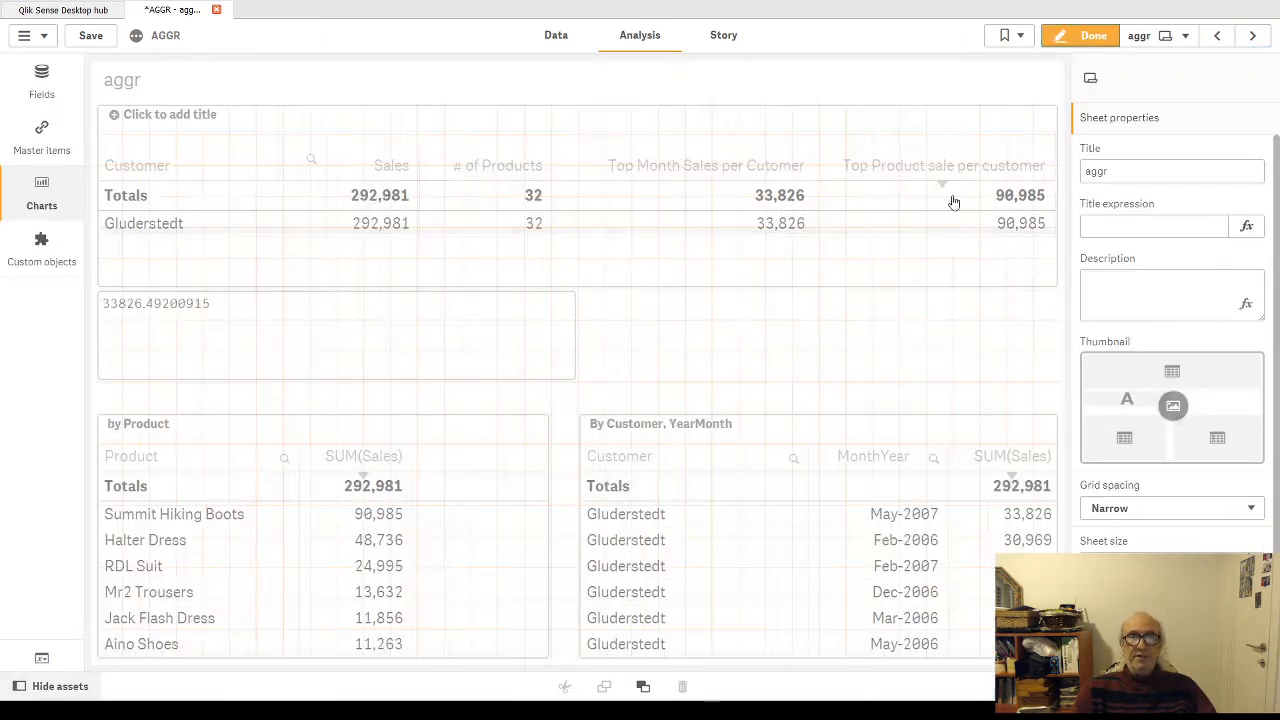
{"action": "left_click", "coordinate": [990, 213]}
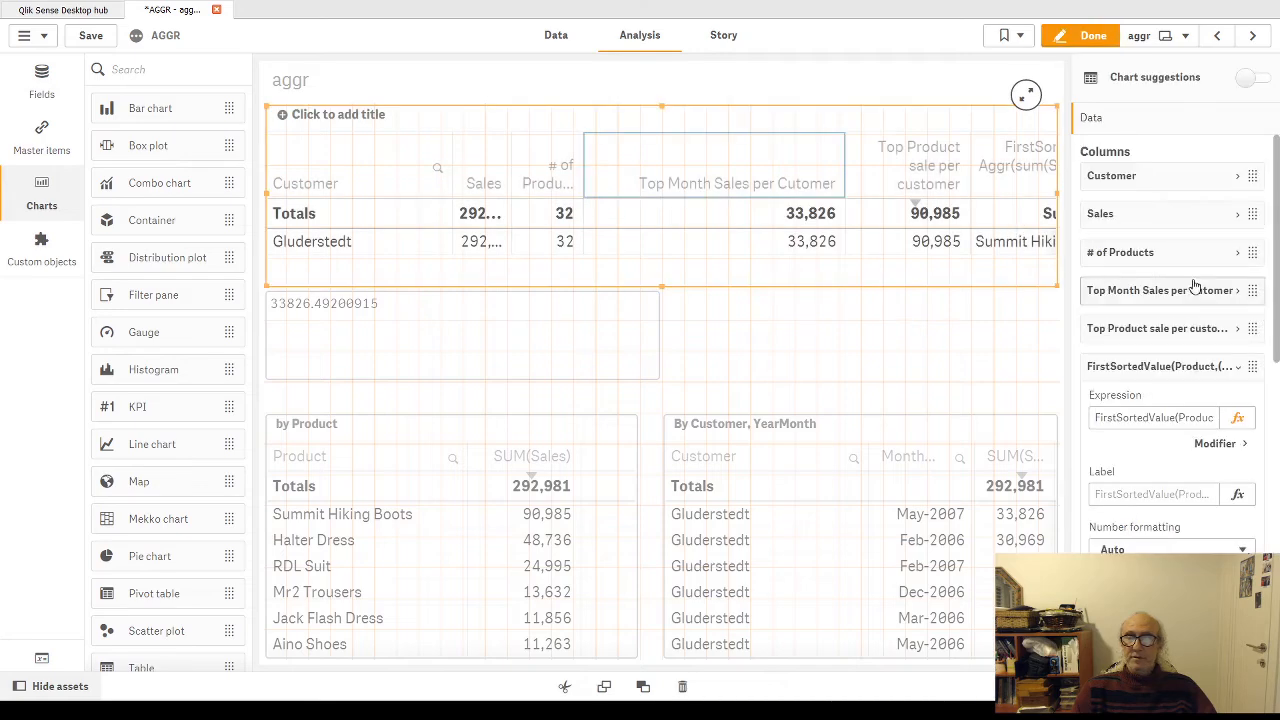
{"action": "left_click", "coordinate": [1240, 330]}
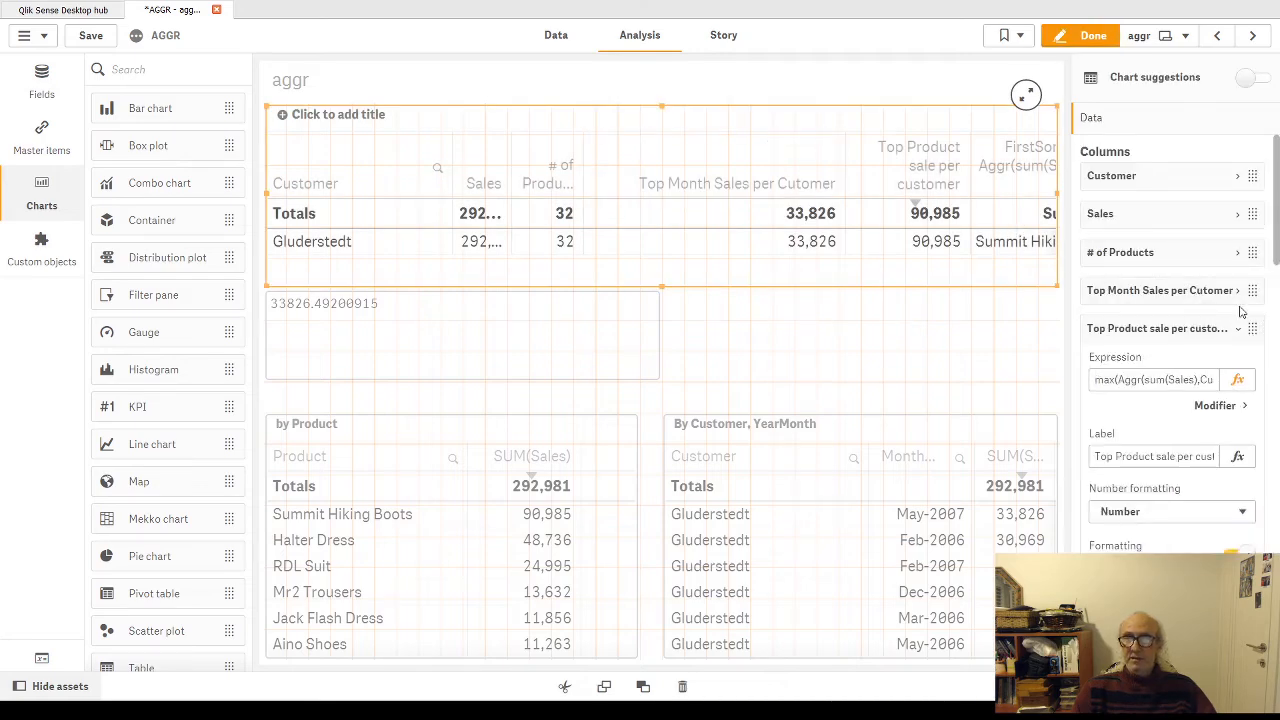
{"action": "left_click", "coordinate": [1238, 380]}
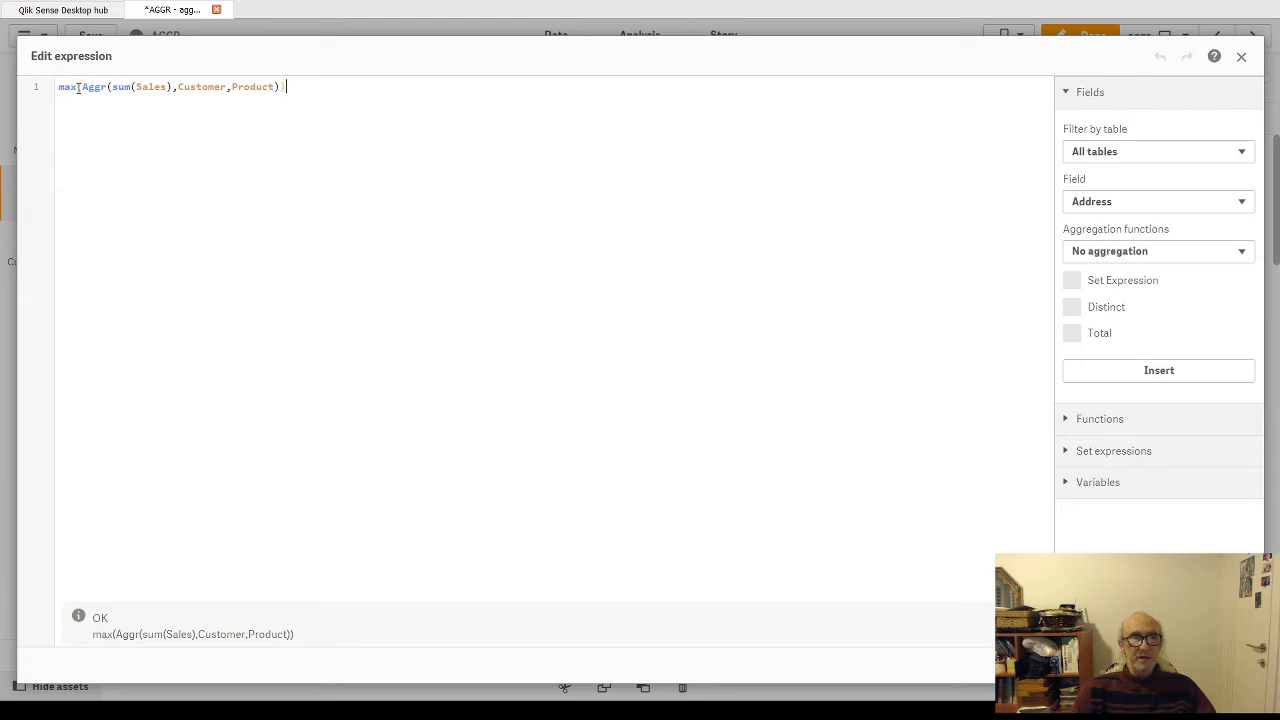
{"action": "left_click_drag", "start_coordinate": [82, 87], "coordinate": [280, 87]}
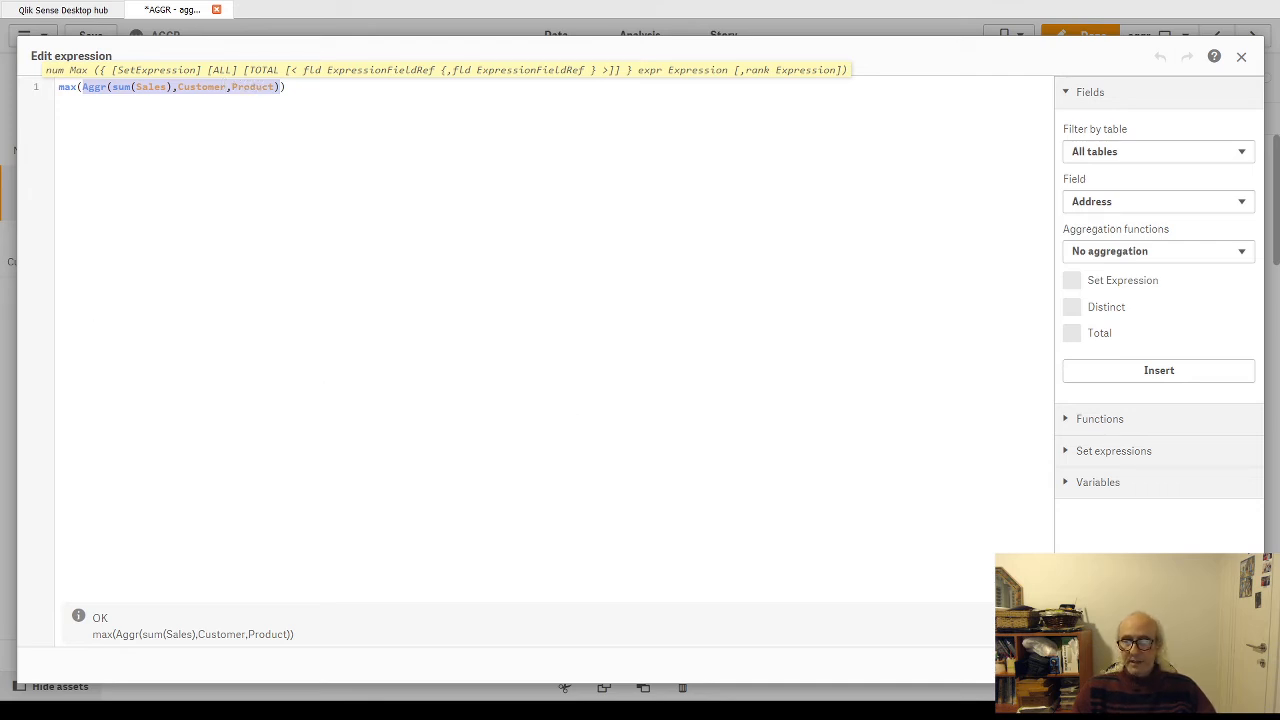
{"action": "left_click", "coordinate": [1163, 665]}
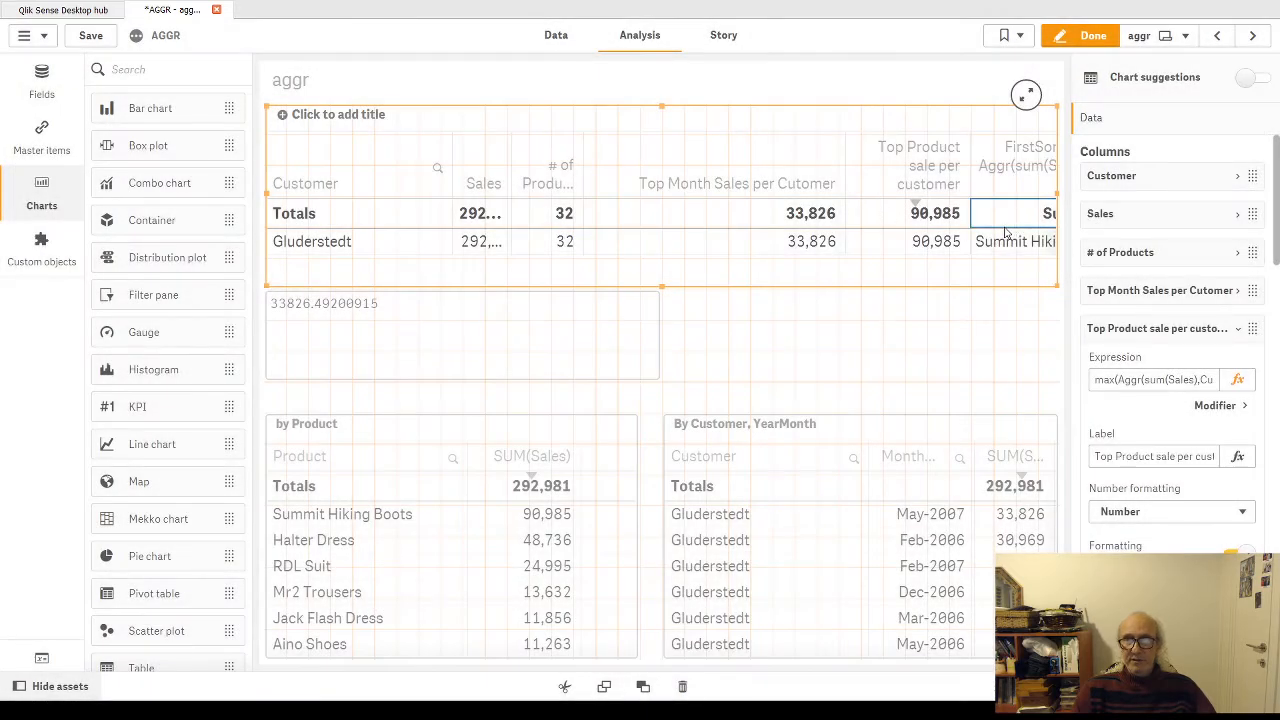
{"action": "left_click", "coordinate": [1237, 335]}
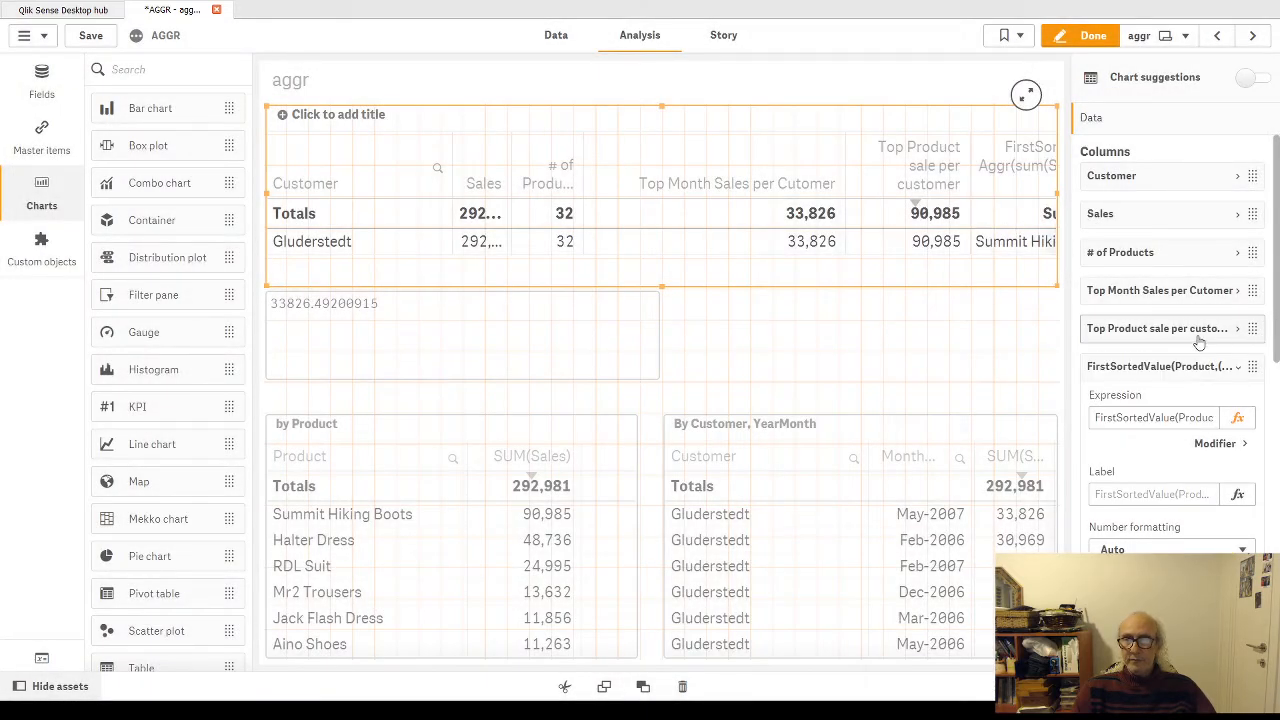
Step: Examine the FirstSortedValue column's expression, from the function name and Product argument to its Aggr sort weight
{"action": "left_click", "coordinate": [1238, 418]}
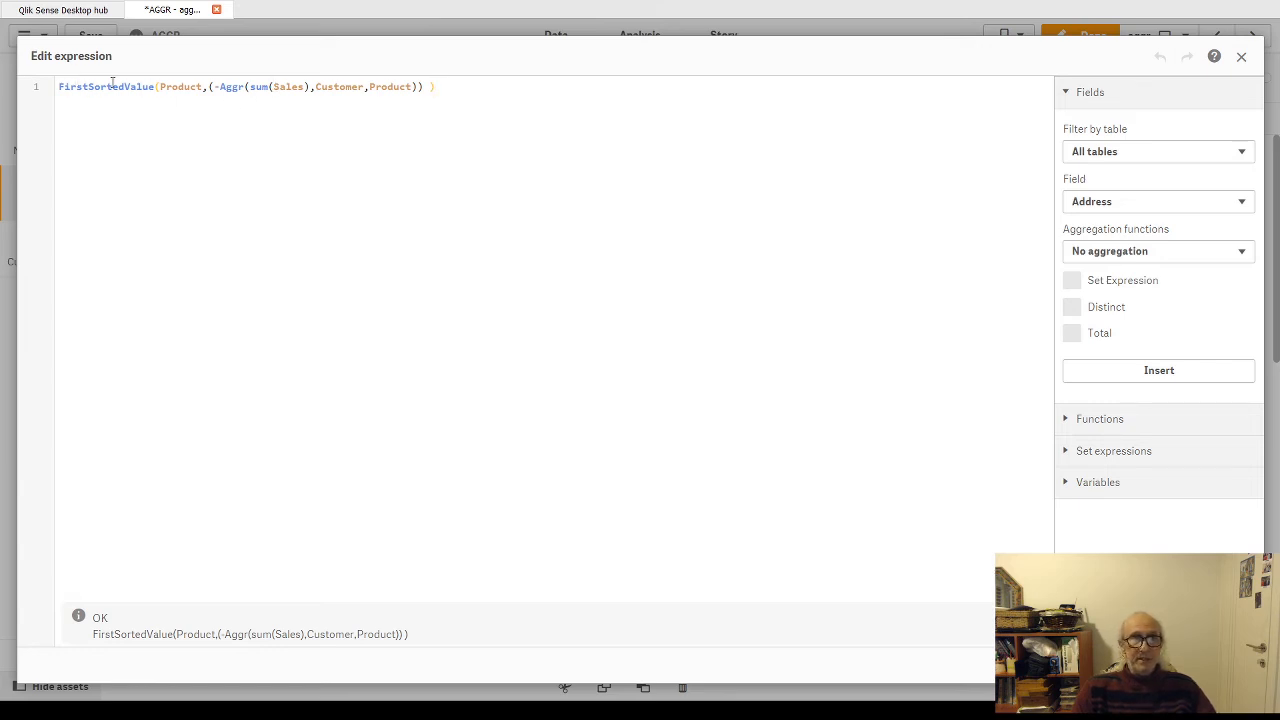
{"action": "double_click", "coordinate": [86, 87]}
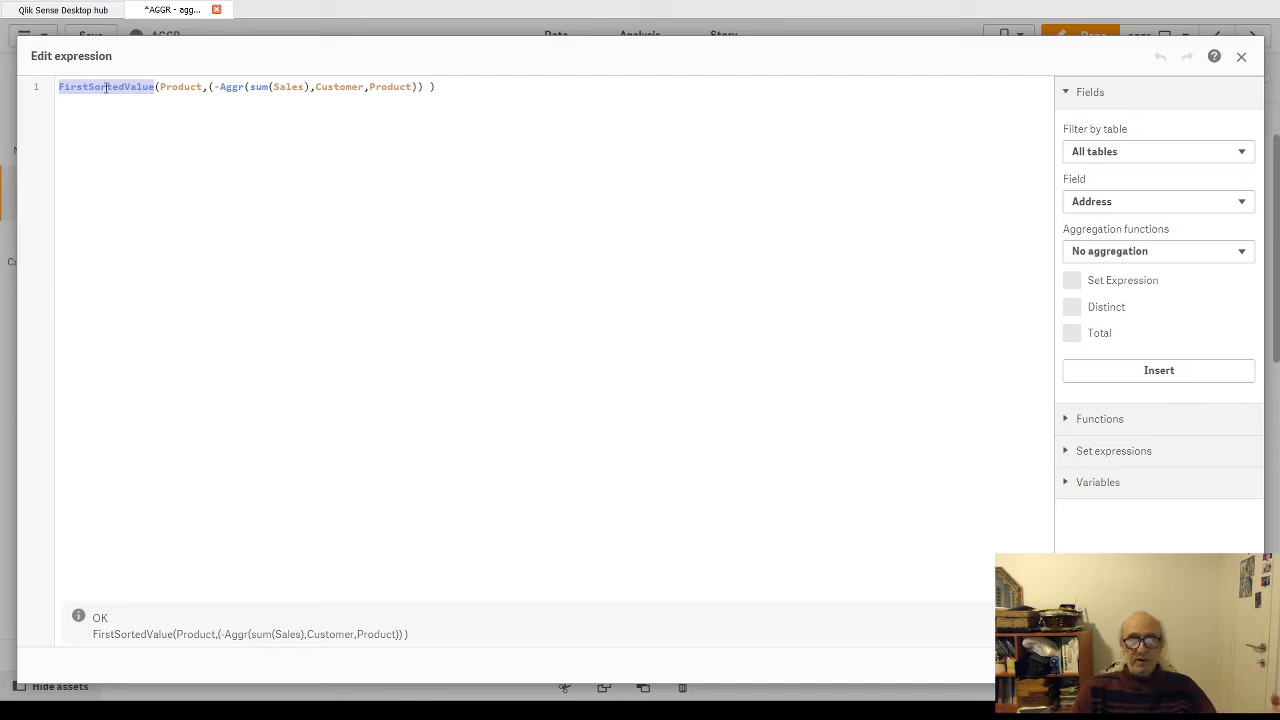
{"action": "double_click", "coordinate": [175, 90]}
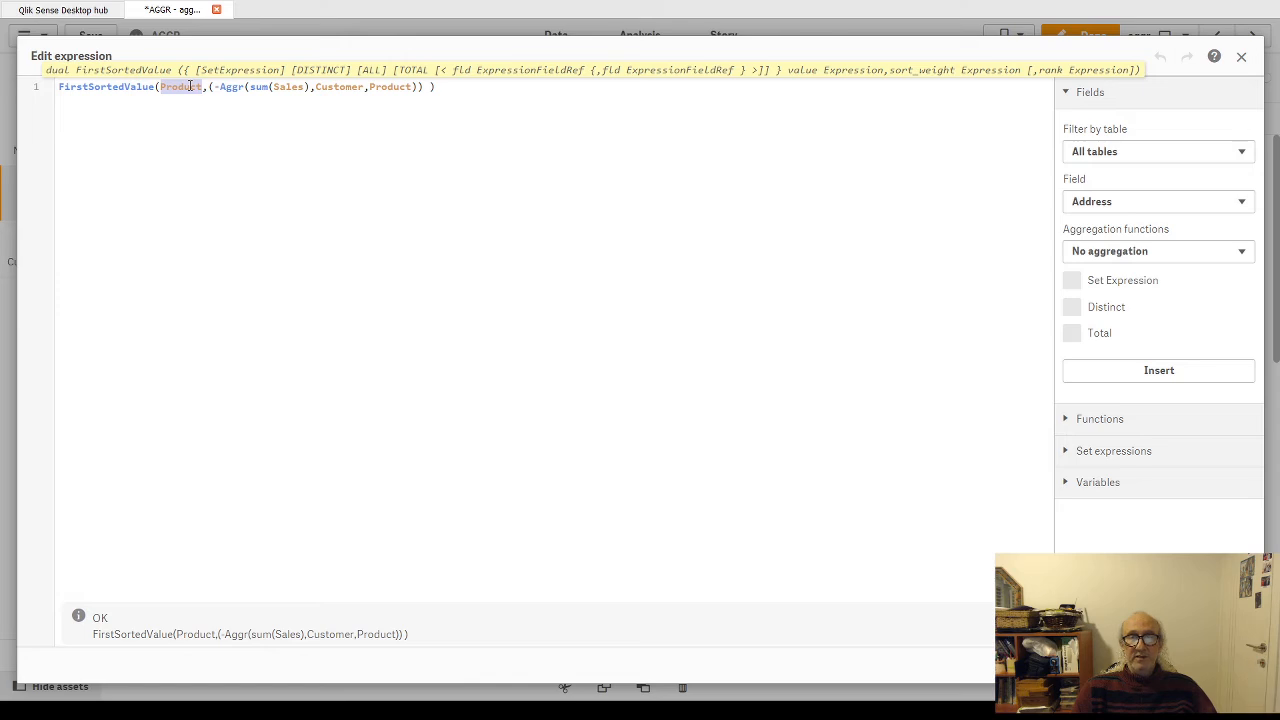
{"action": "double_click", "coordinate": [89, 87]}
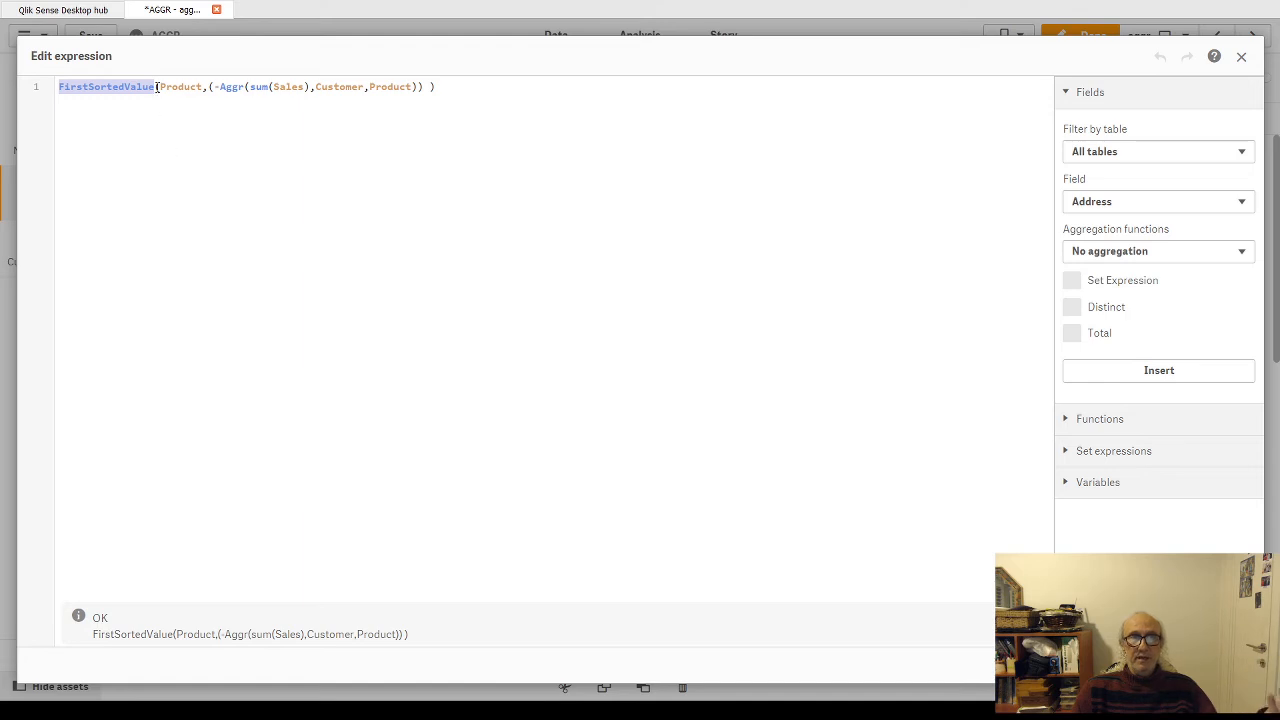
{"action": "left_click_drag", "start_coordinate": [157, 87], "coordinate": [425, 87]}
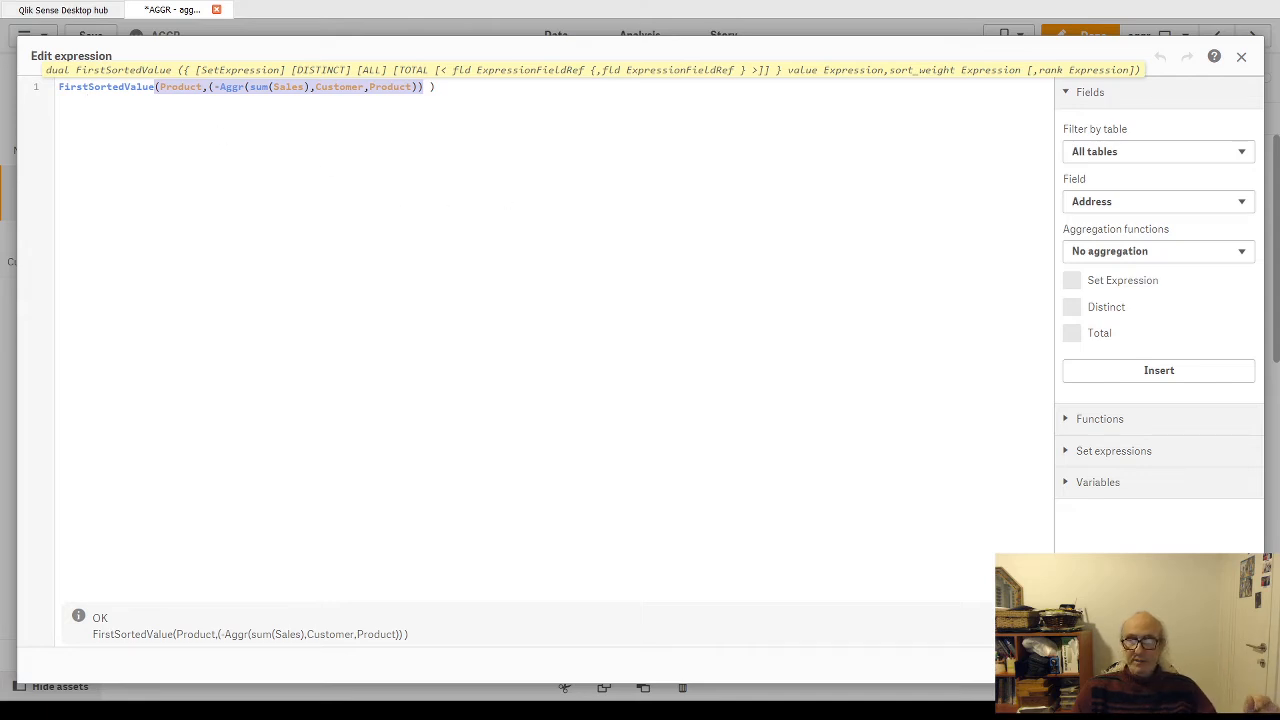
{"action": "left_click", "coordinate": [1229, 665]}
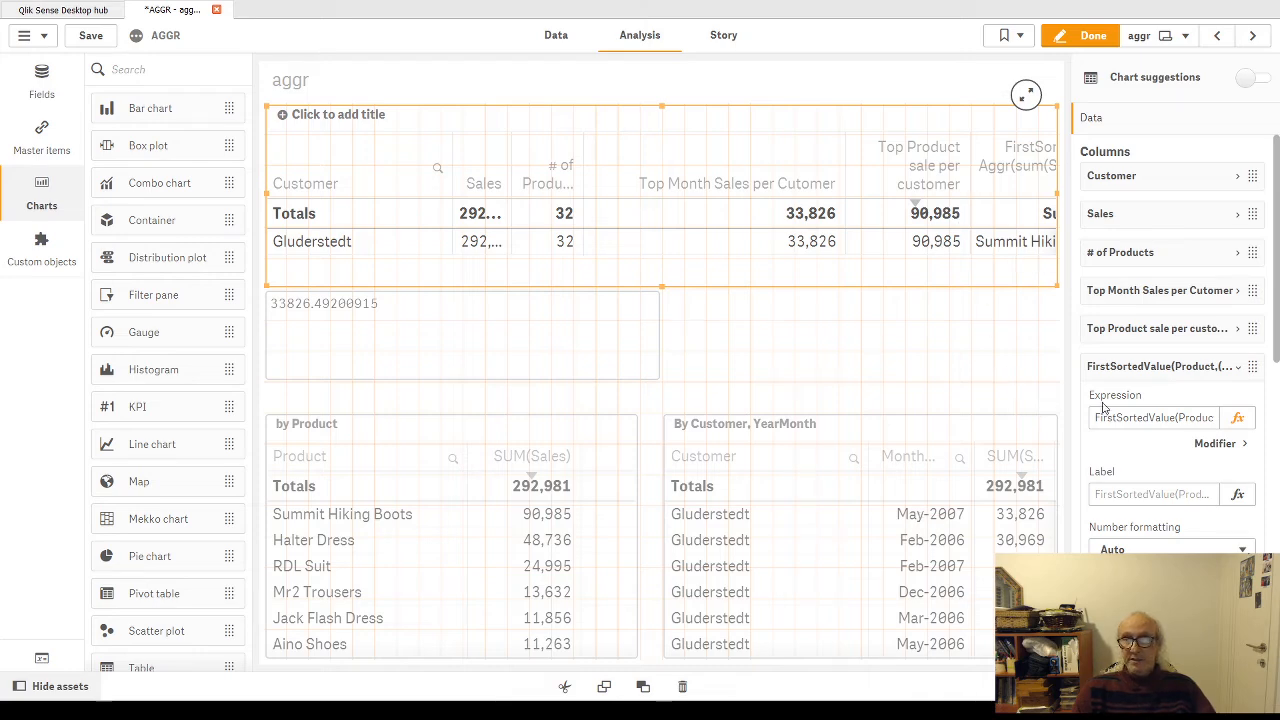
Step: Replace Product with MonthYear as the FirstSortedValue column's first argument, apply the expression and view the column outside edit mode
{"action": "left_click", "coordinate": [1237, 417]}
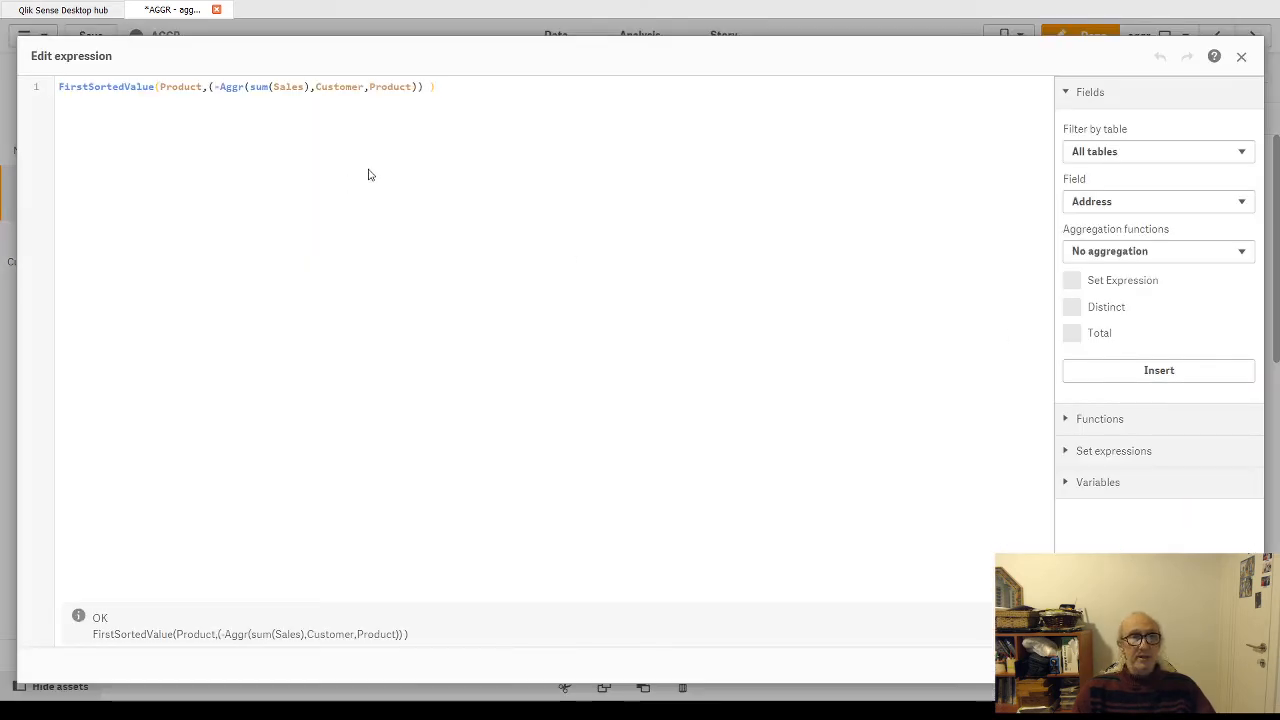
{"action": "double_click", "coordinate": [177, 87]}
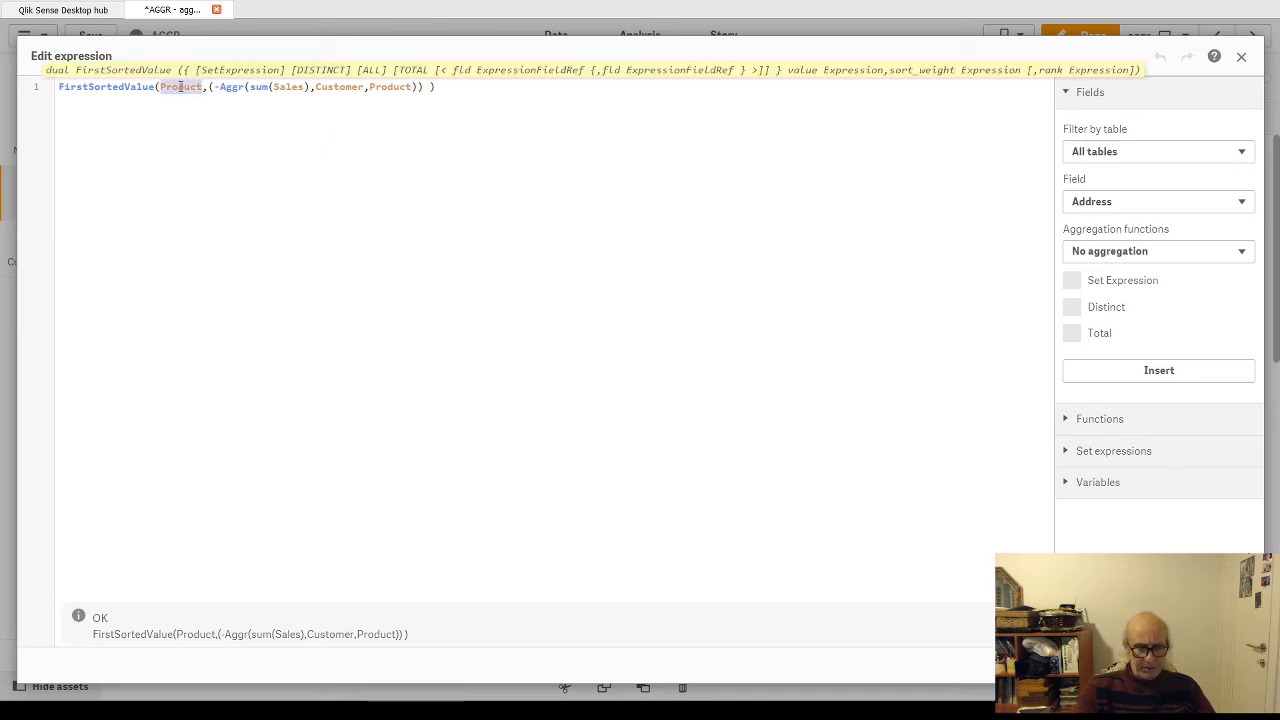
{"action": "type", "text": "Mon"}
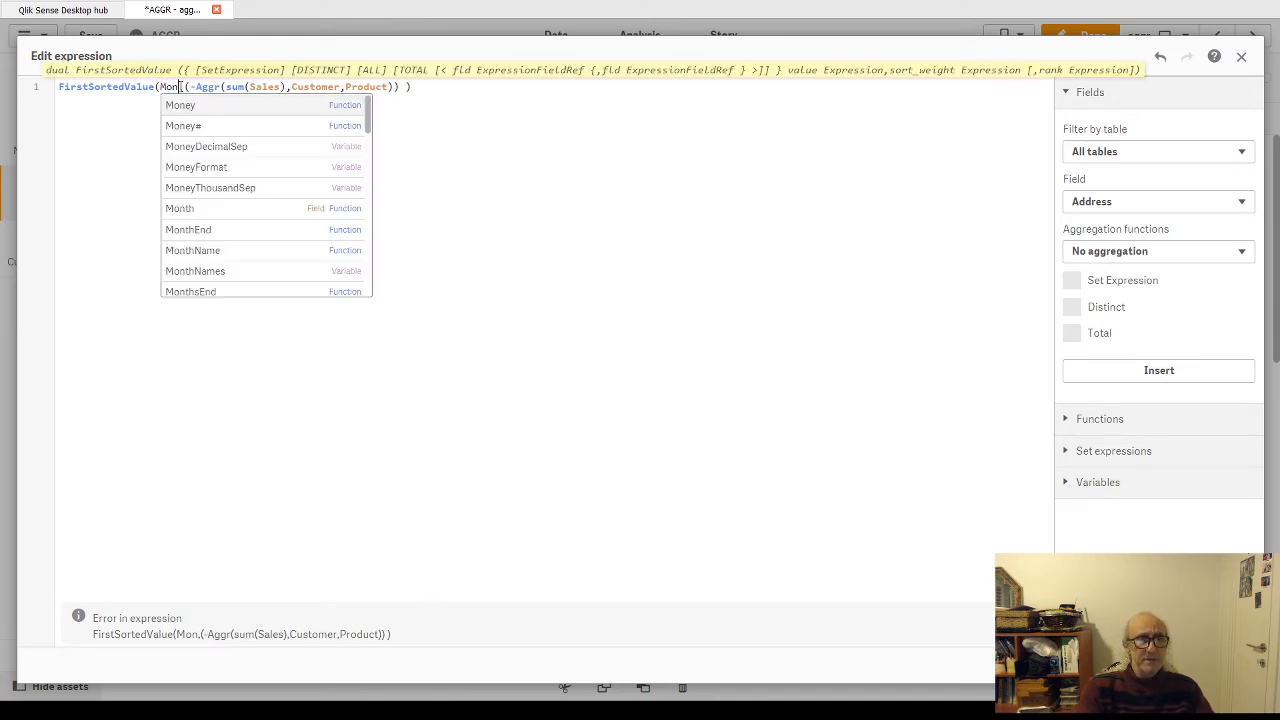
{"action": "type", "text": "th"}
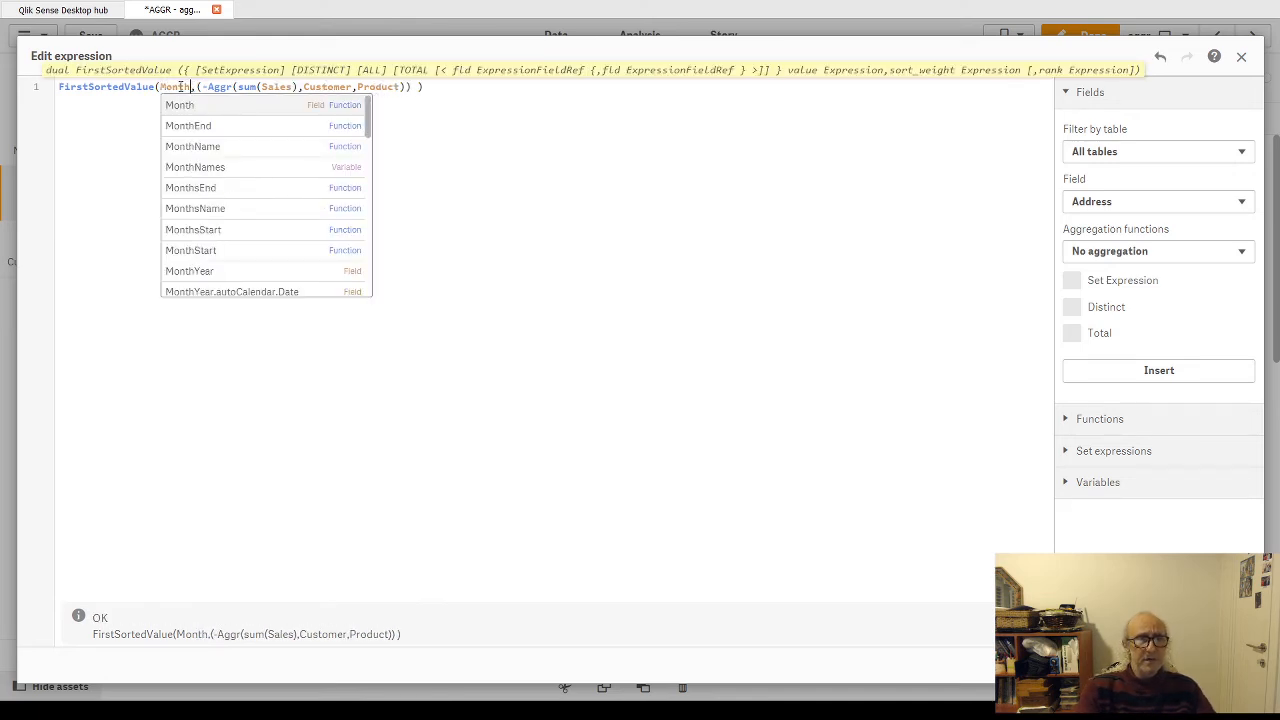
{"action": "left_click", "coordinate": [257, 271]}
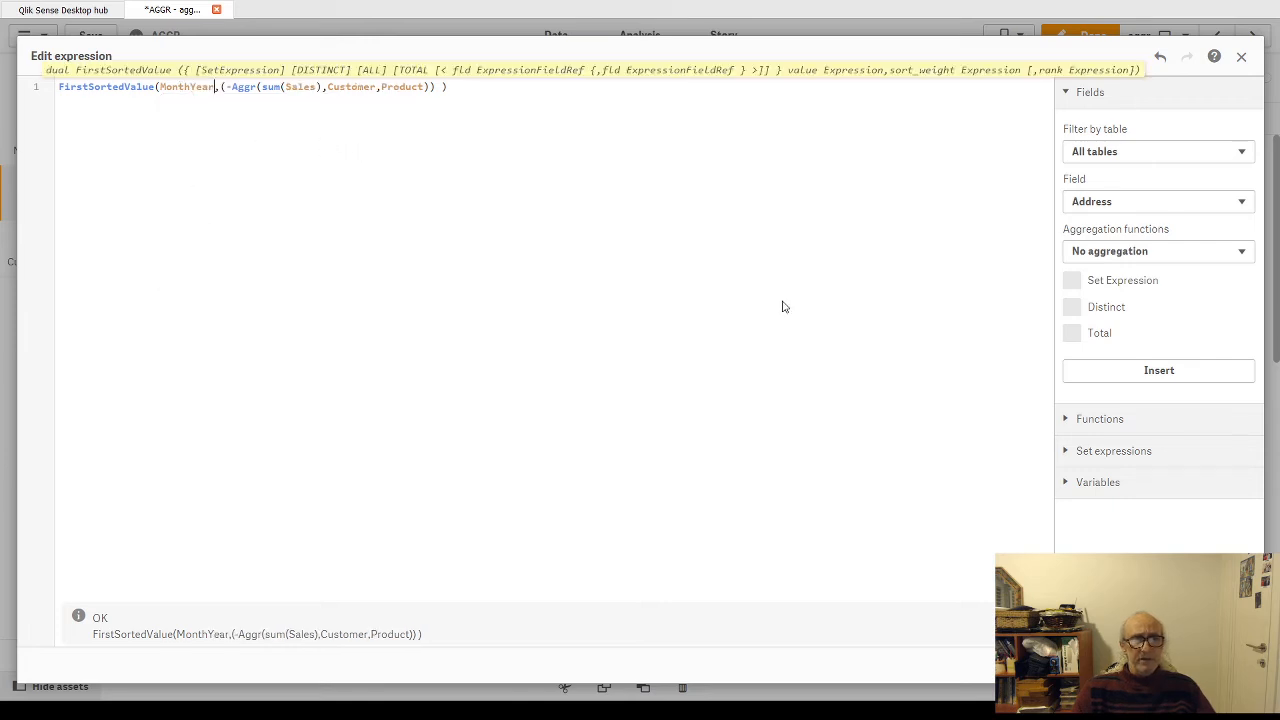
{"action": "left_click", "coordinate": [1228, 665]}
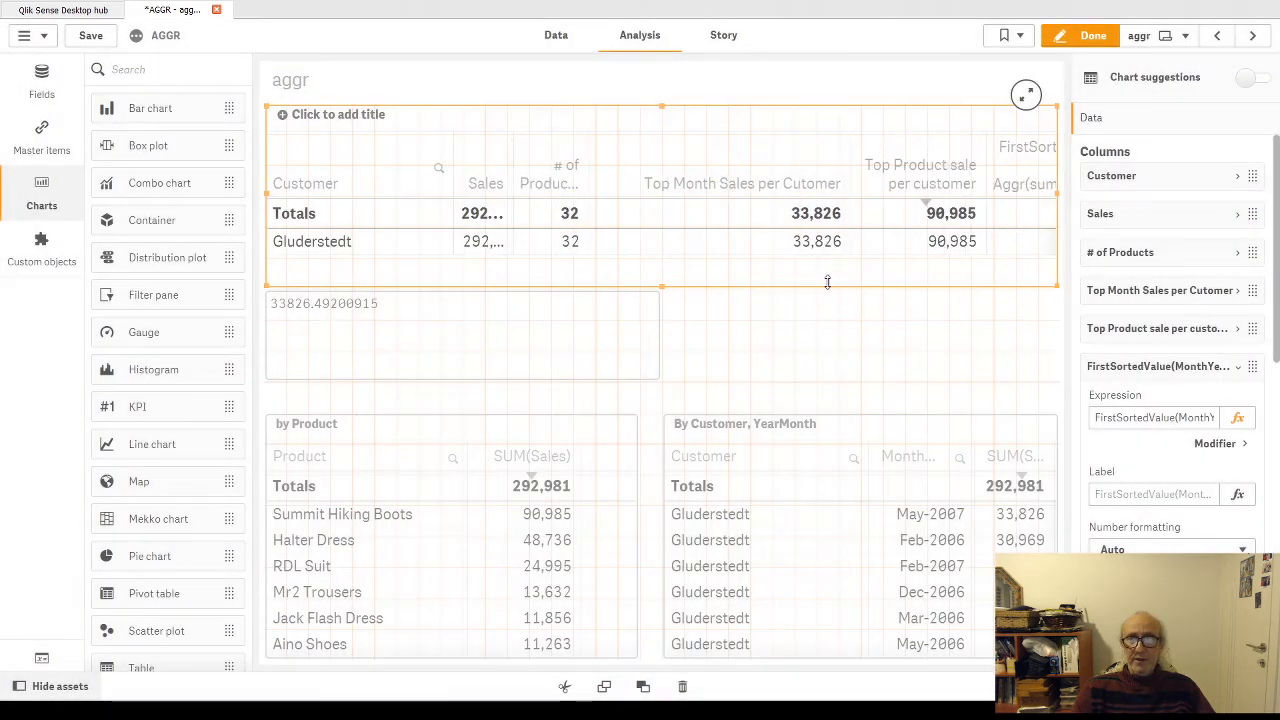
{"action": "left_click", "coordinate": [1088, 35]}
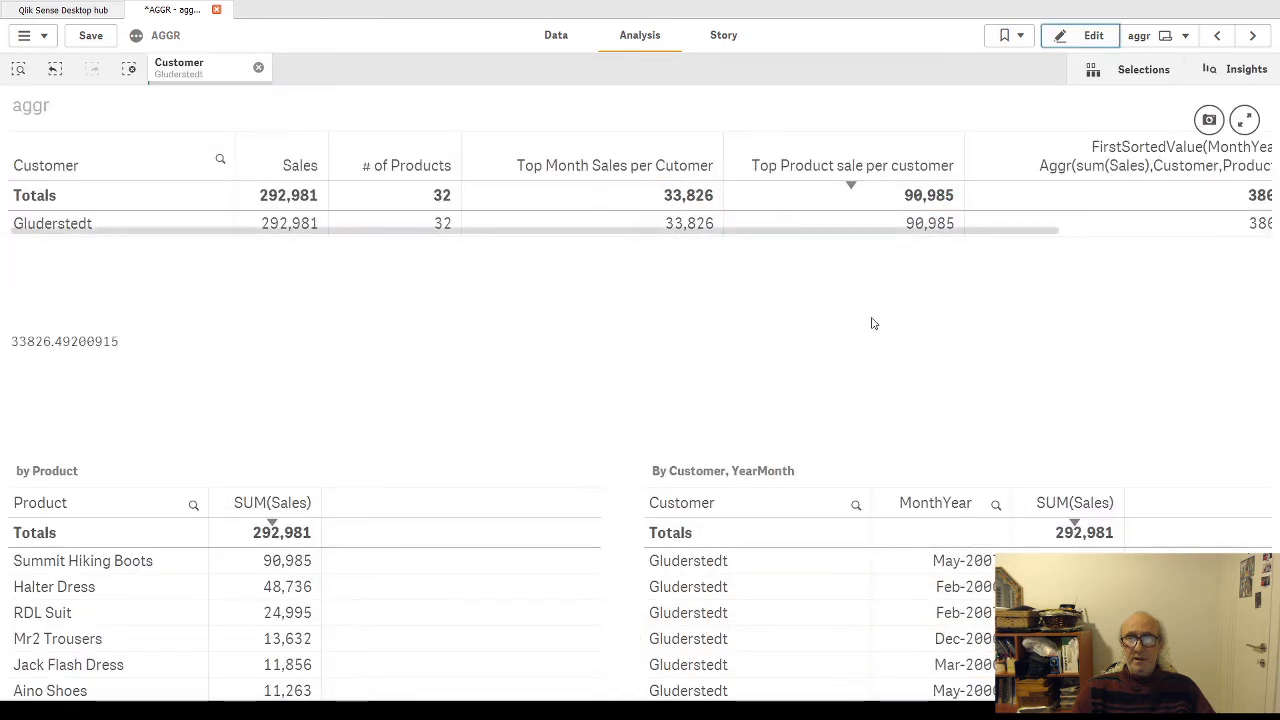
{"action": "left_click_drag", "start_coordinate": [1023, 237], "coordinate": [1245, 237]}
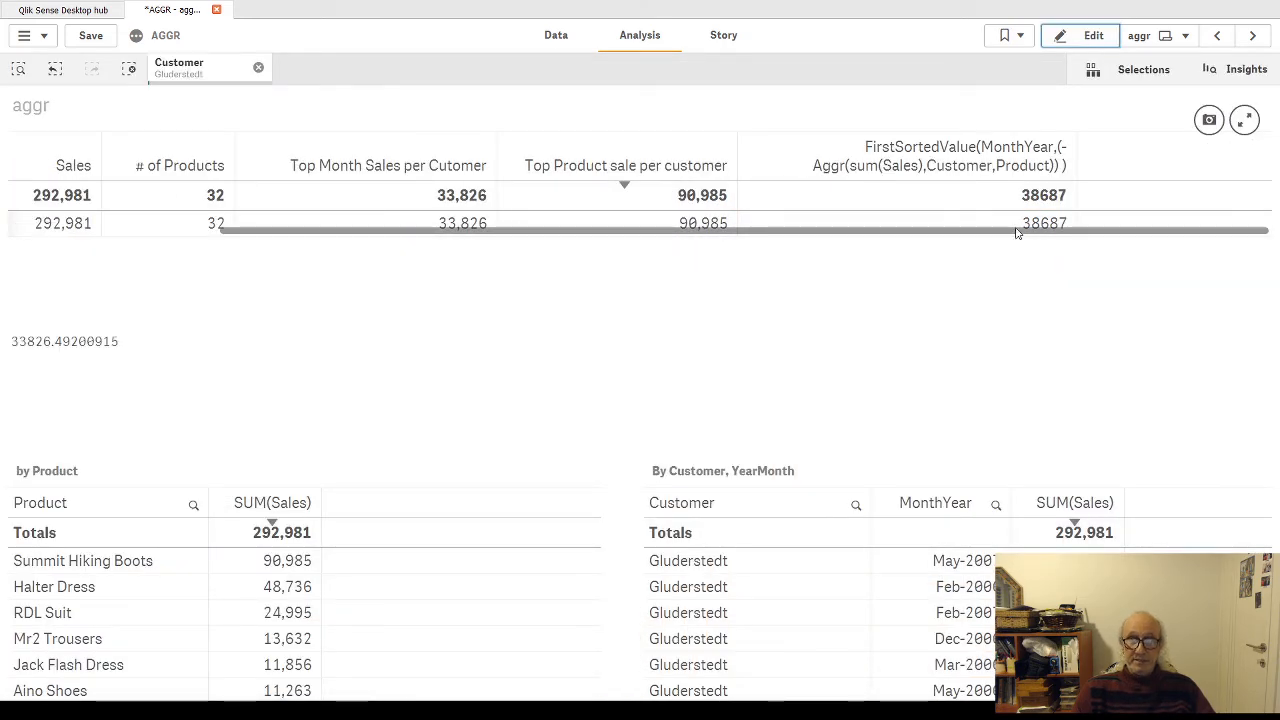
Step: Wrap the FirstSortedValue(MonthYear) expression in Date() with the format 'MM/YYYY', apply it and finish editing the sheet
{"action": "left_click", "coordinate": [1093, 37]}
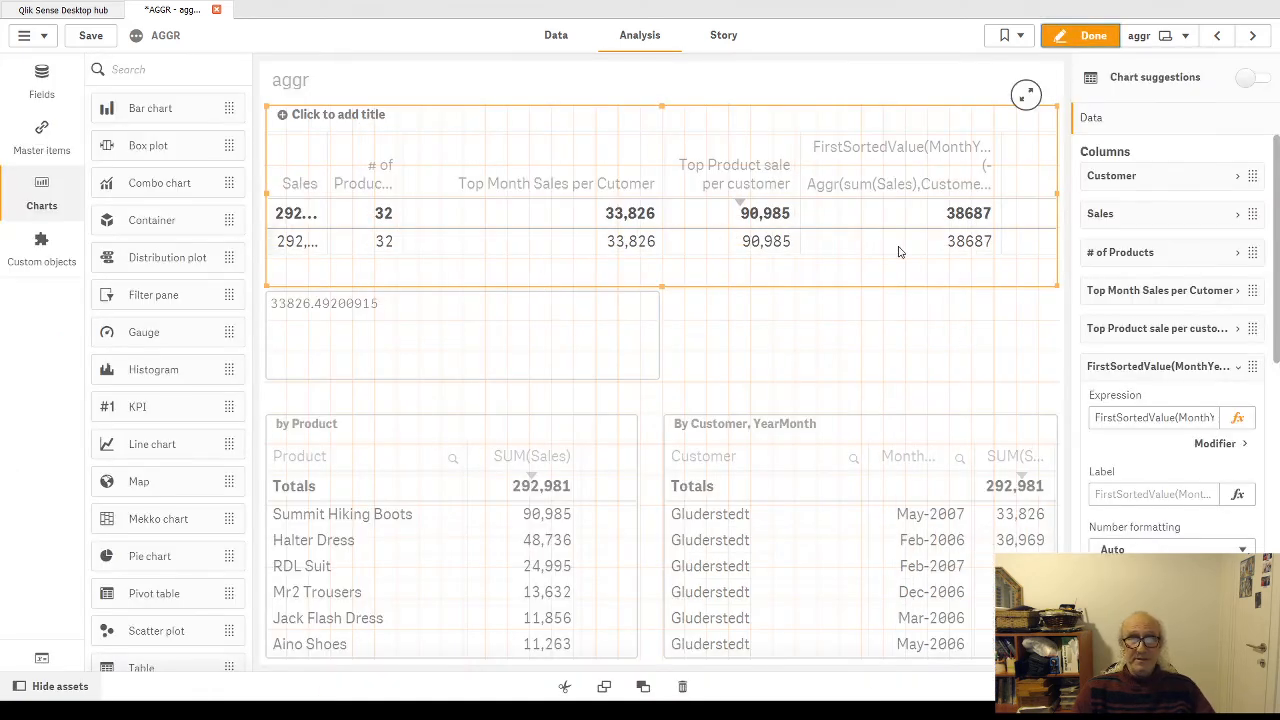
{"action": "left_click", "coordinate": [1237, 417]}
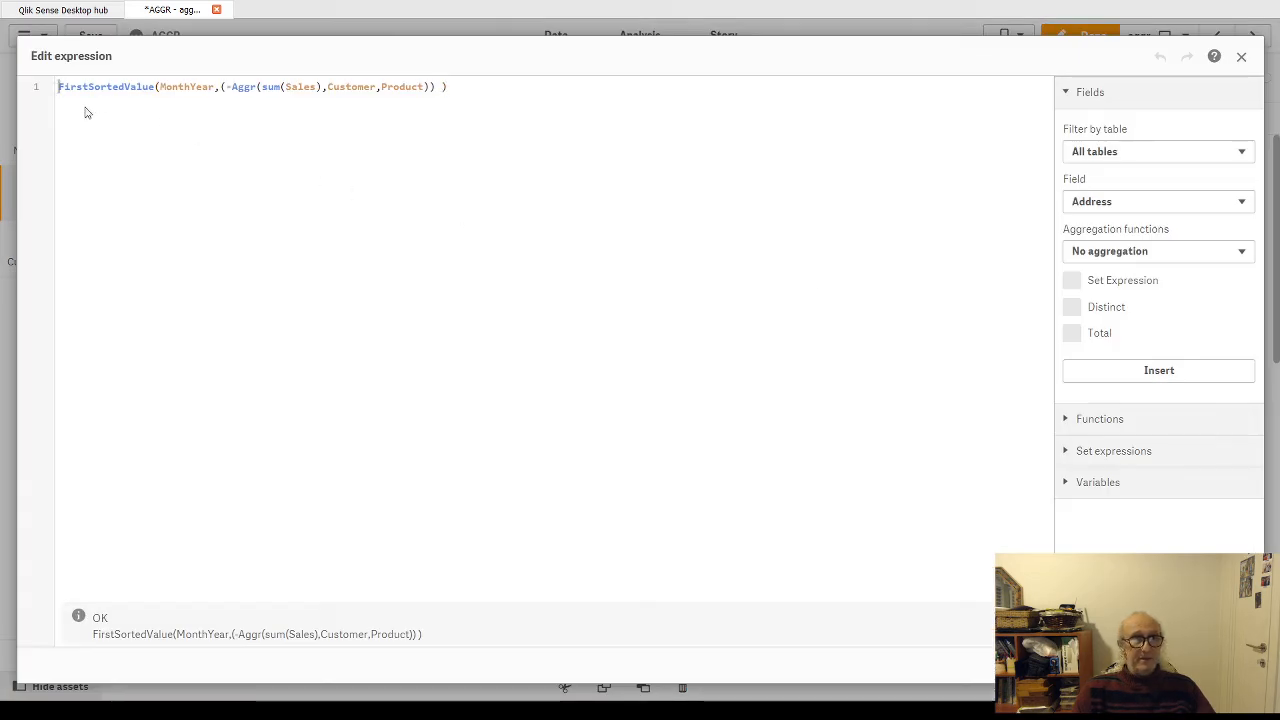
{"action": "type", "text": "Date("}
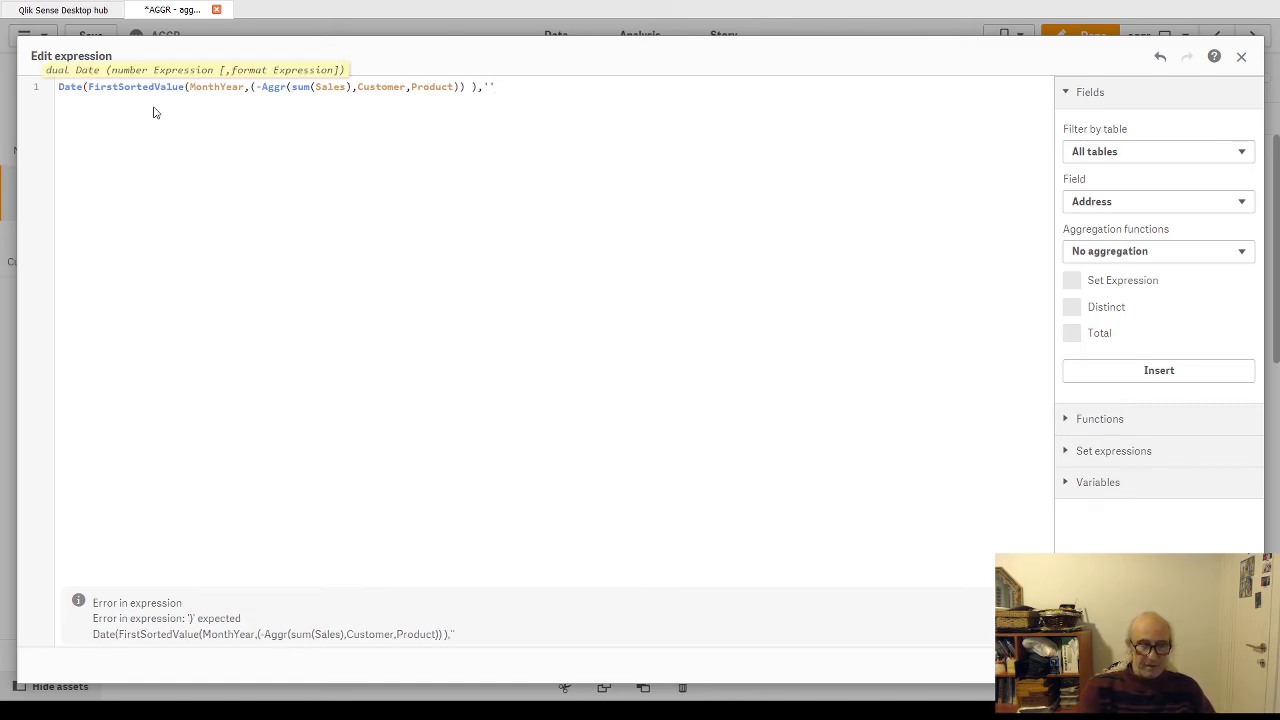
{"action": "type", "text": ")"}
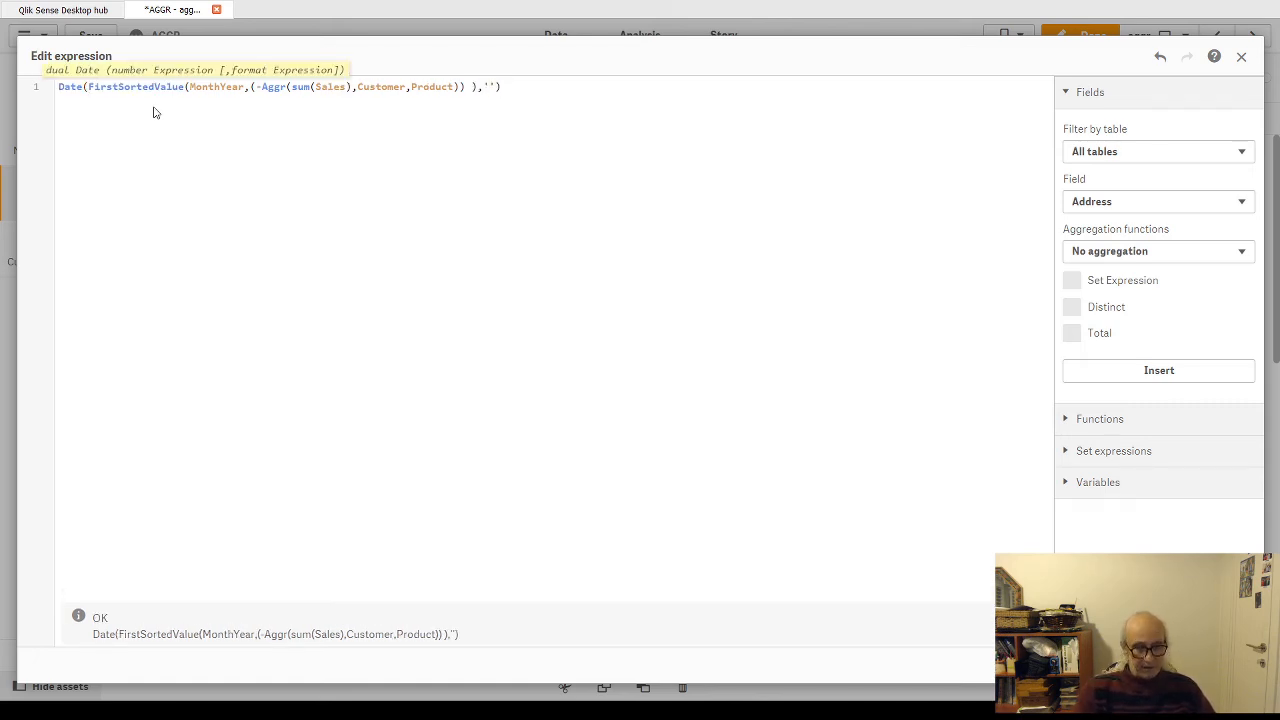
{"action": "type", "text": "MM/YYYY"}
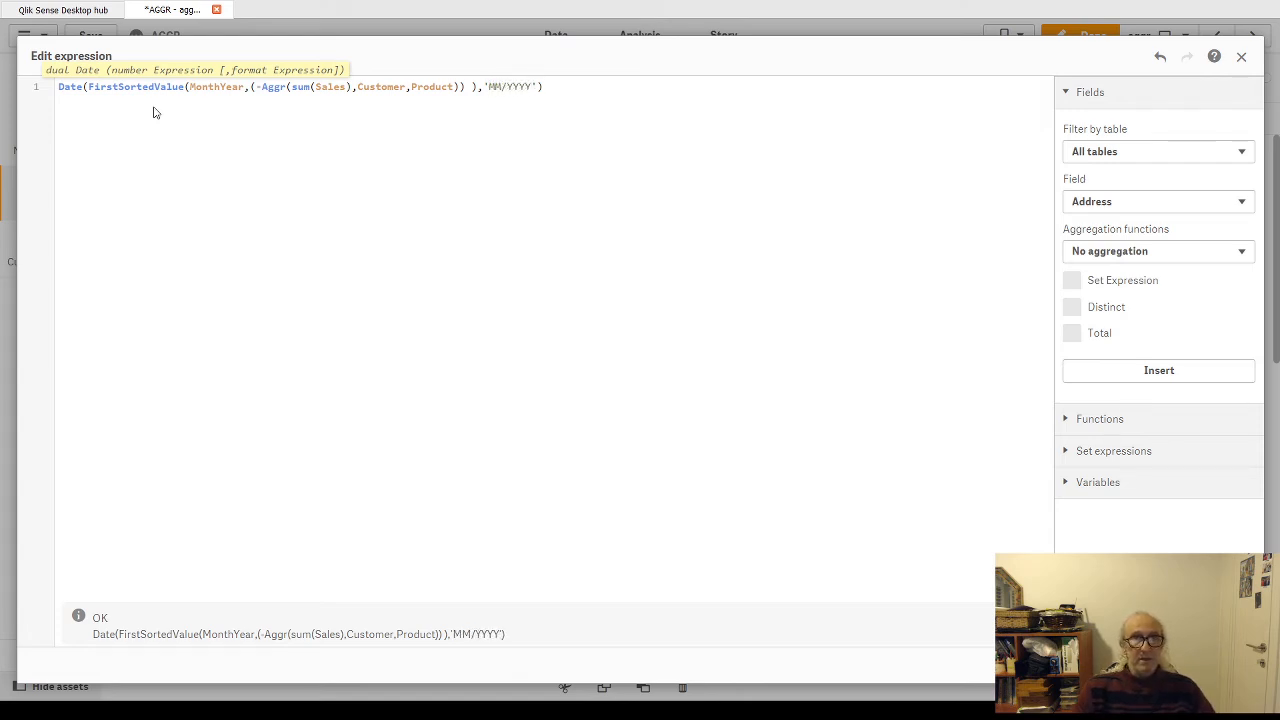
{"action": "left_click", "coordinate": [1228, 665]}
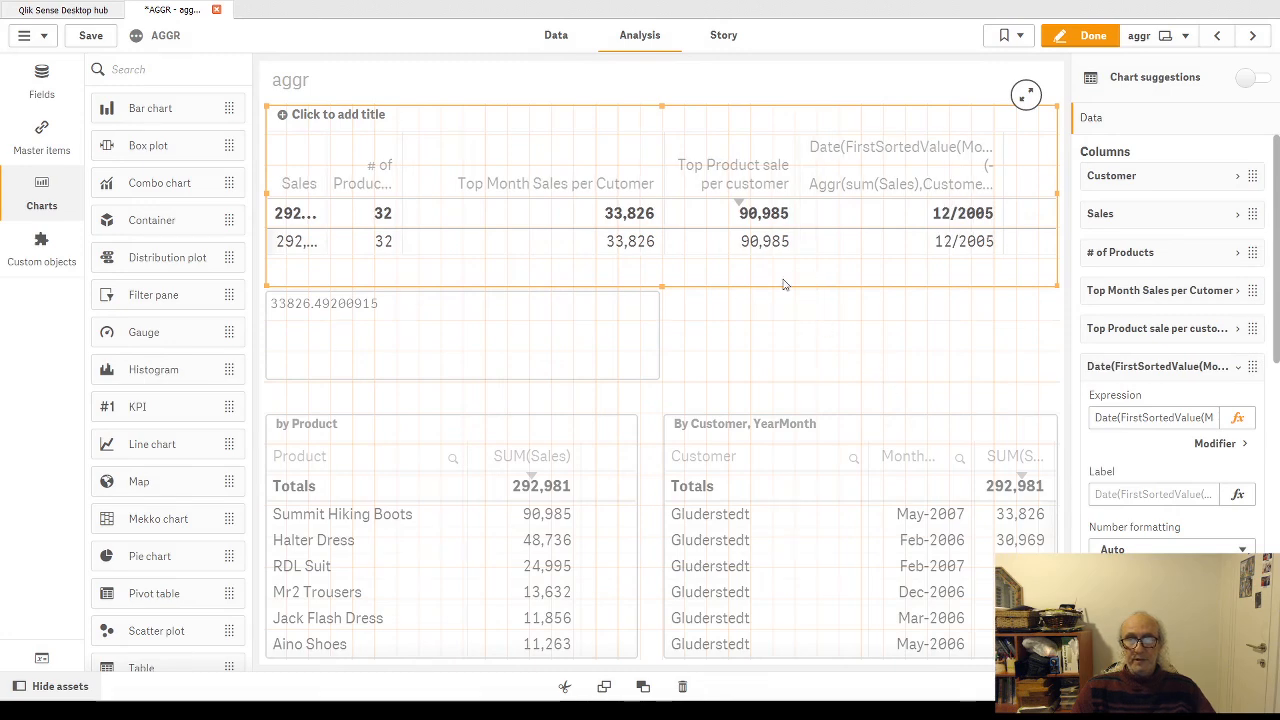
{"action": "left_click", "coordinate": [1093, 35]}
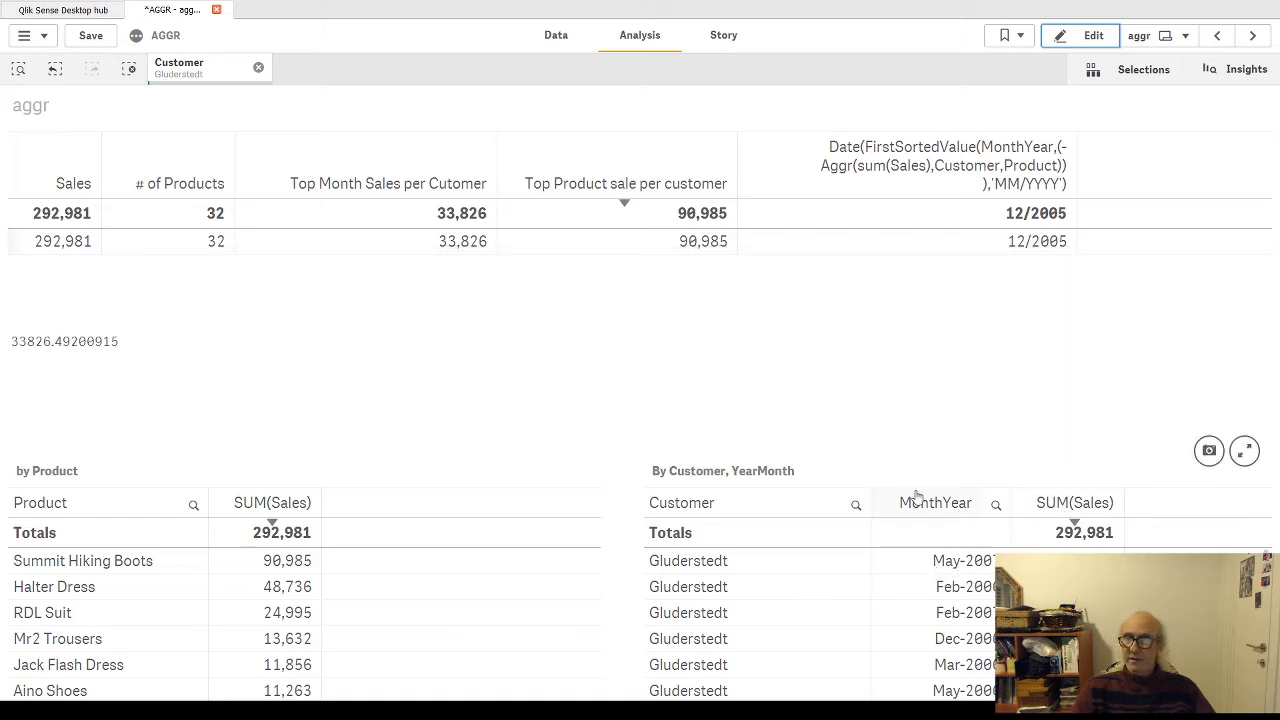
Step: Sort the By Customer, YearMonth table by descending SUM(Sales) to check the top month, and clear the customer selection
{"action": "left_click", "coordinate": [1070, 510]}
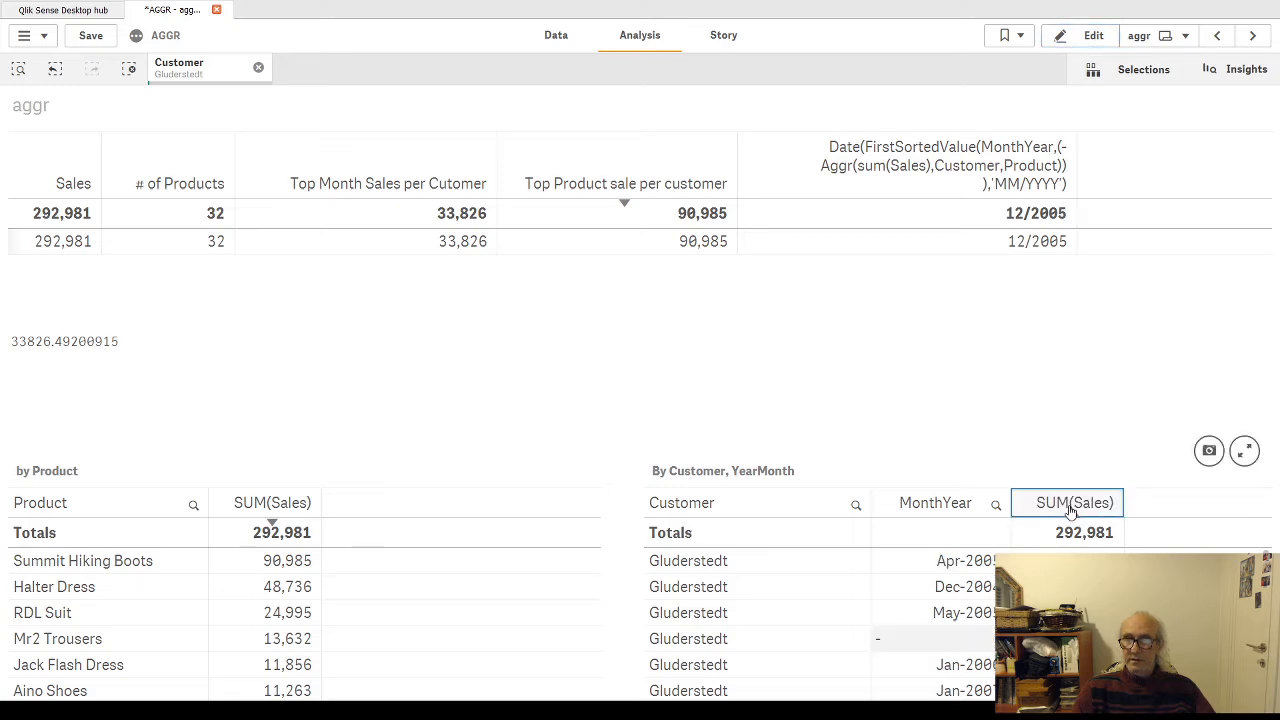
{"action": "left_click", "coordinate": [1070, 510]}
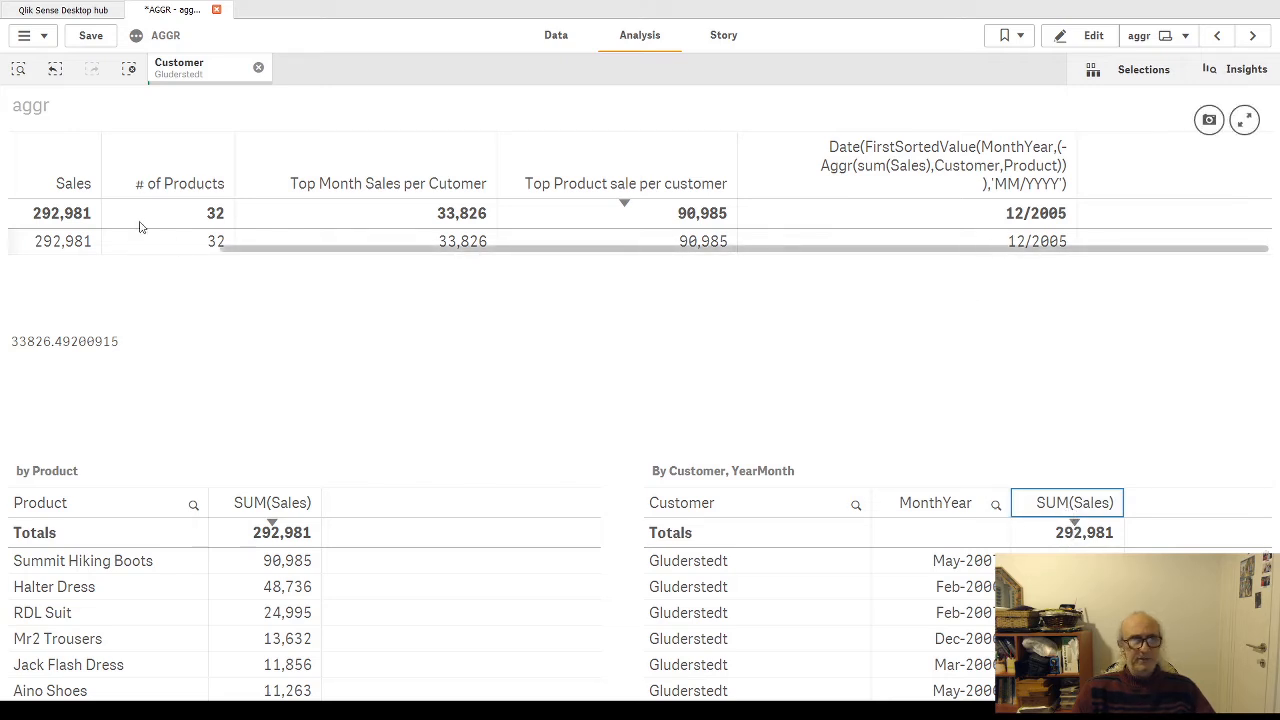
{"action": "left_click", "coordinate": [258, 67]}
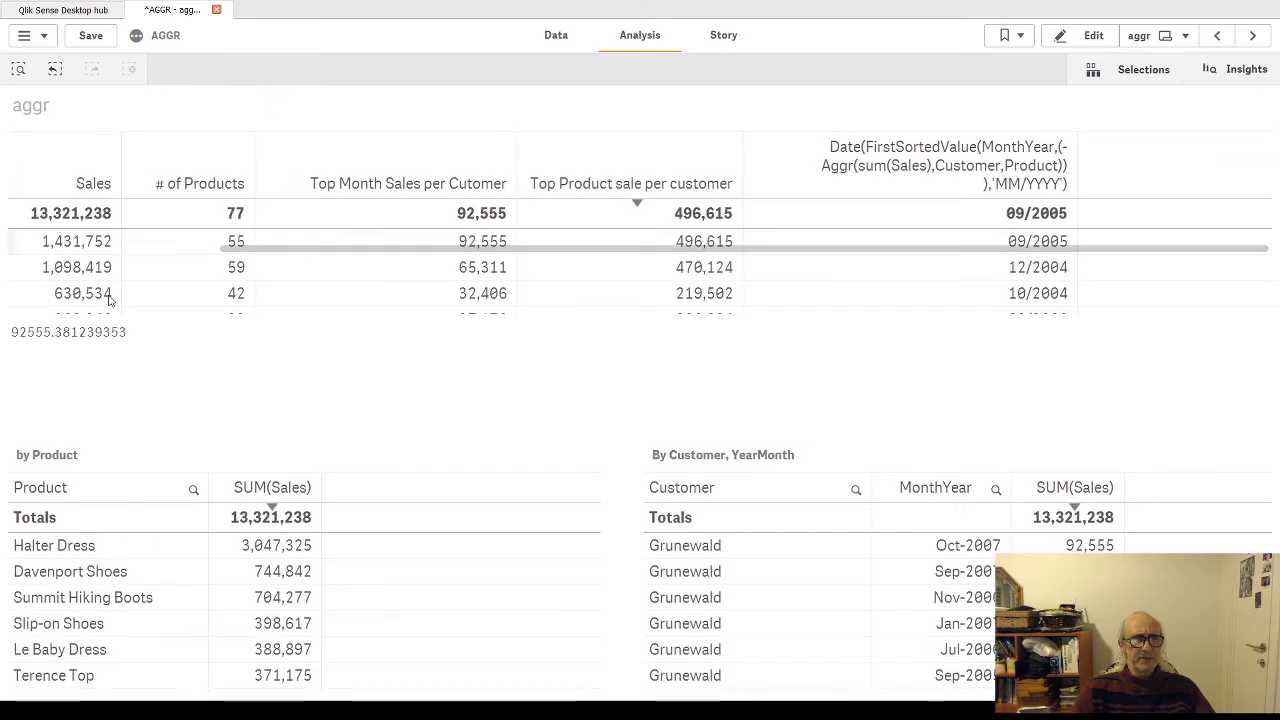
Step: Sort the customer table with the Aggr measures by descending Sales
{"action": "left_click", "coordinate": [60, 267]}
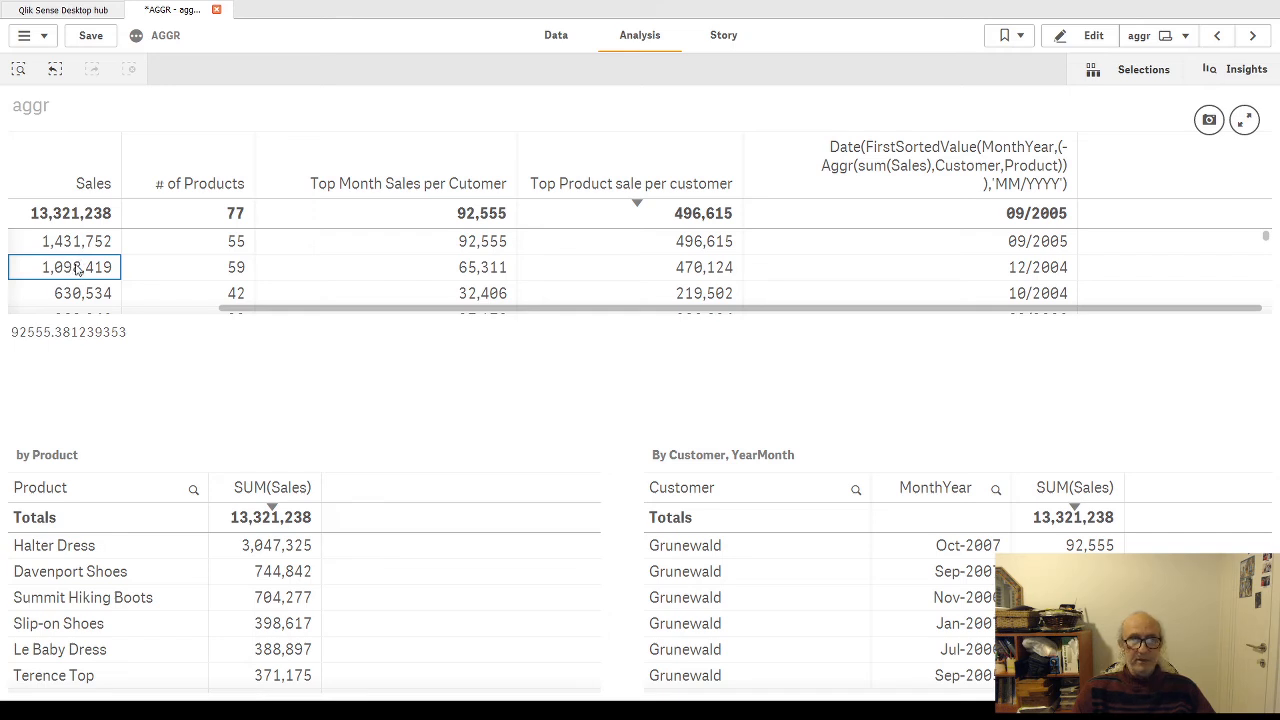
{"action": "left_click", "coordinate": [97, 244]}
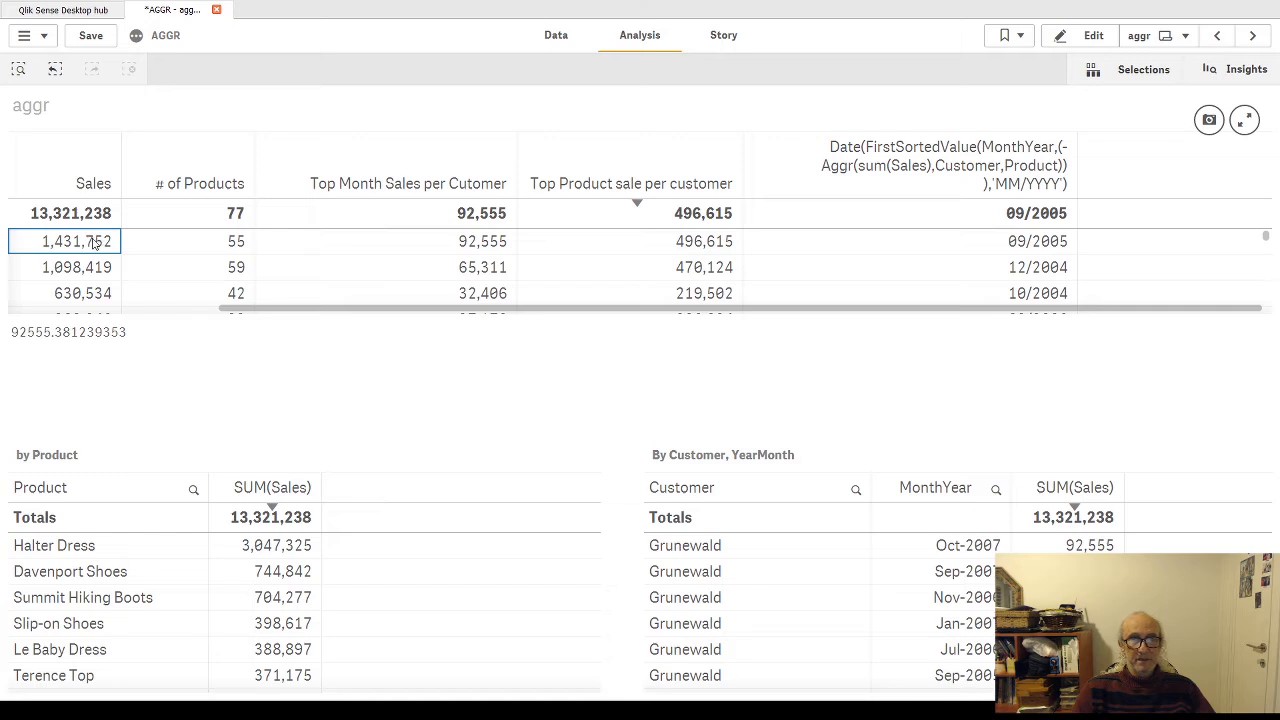
{"action": "left_click", "coordinate": [85, 298]}
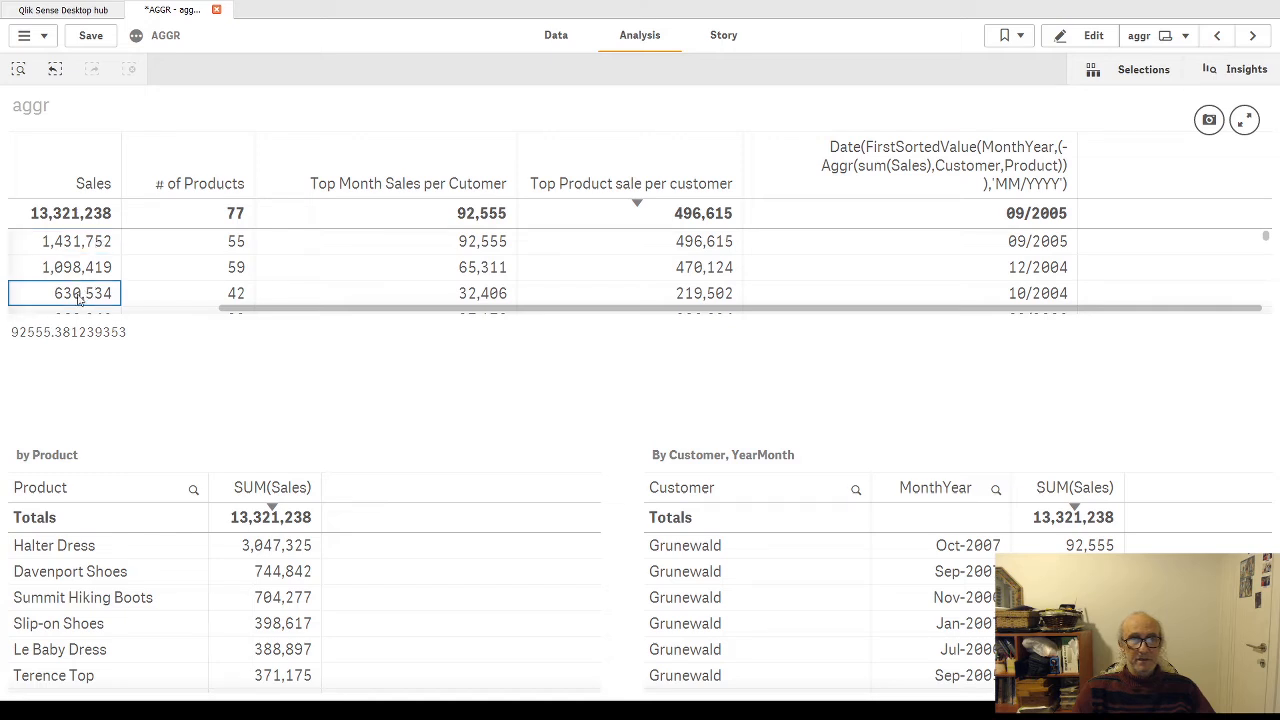
{"action": "left_click", "coordinate": [108, 183]}
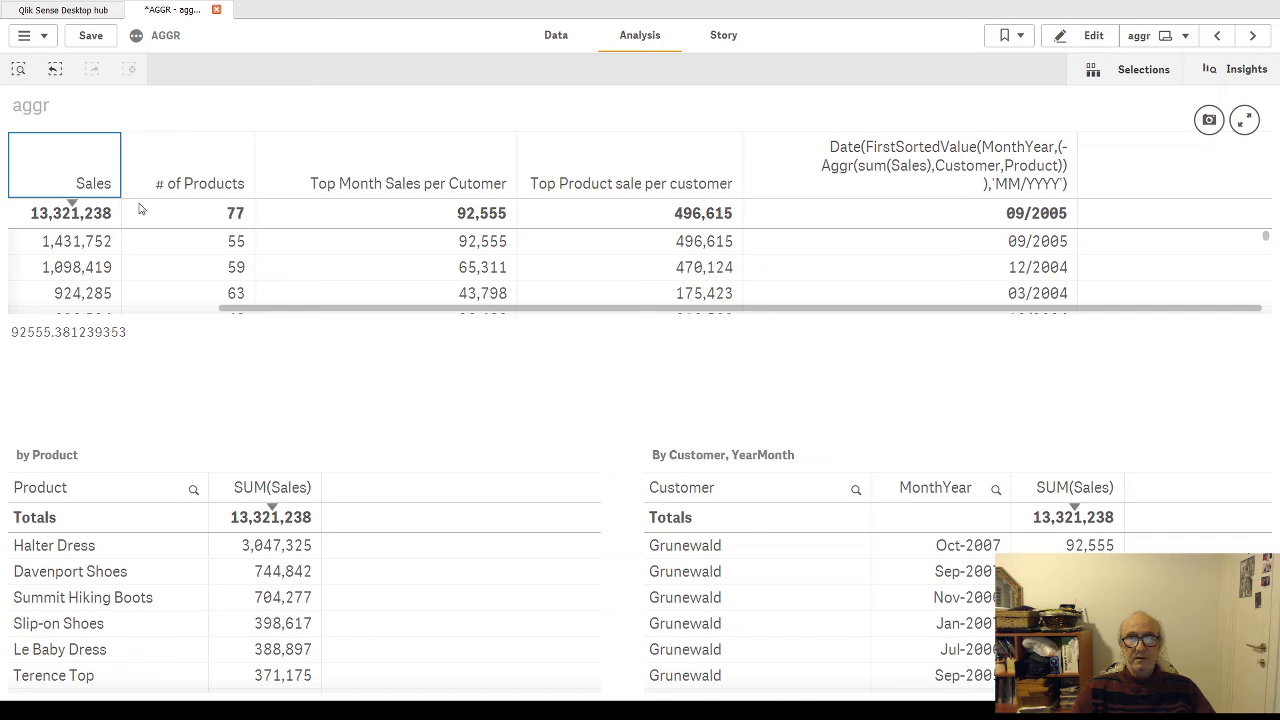
{"action": "left_click", "coordinate": [84, 247]}
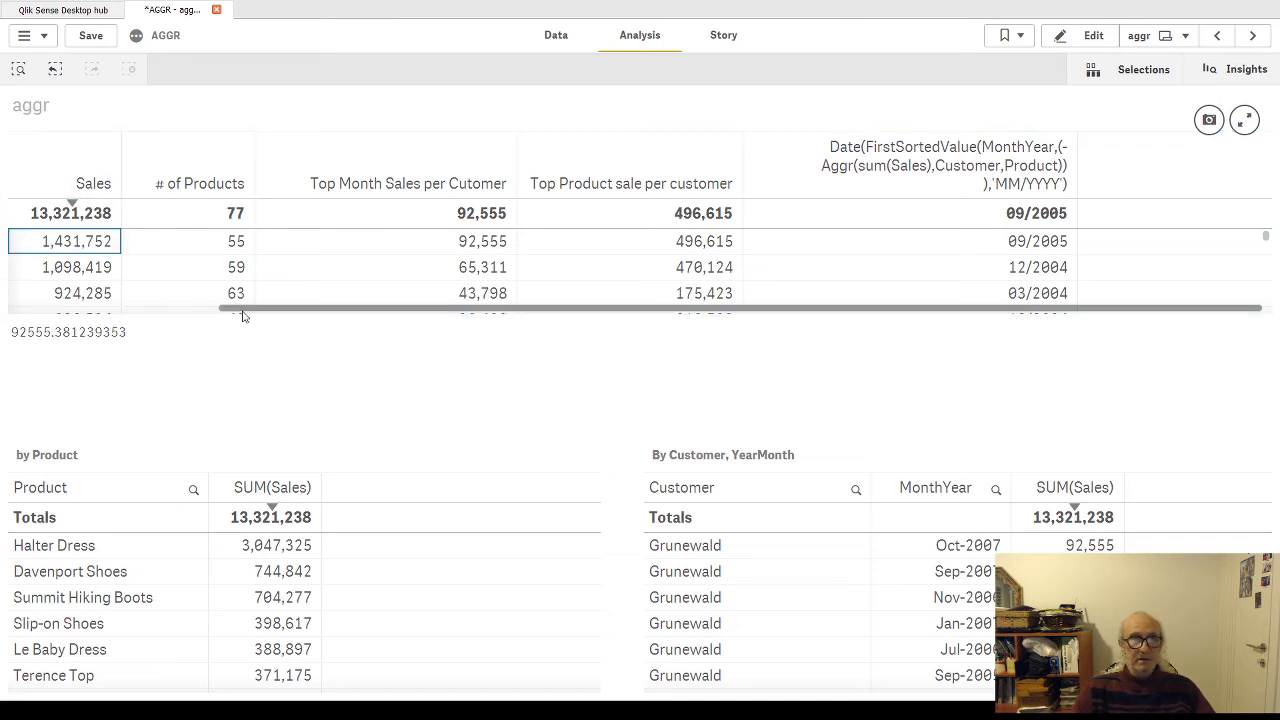
Step: Filter the sheet to customer Grunewald, compare its Date(FirstSortedValue) month with the By Customer, YearMonth table, and reopen the sheet for editing
{"action": "left_click_drag", "start_coordinate": [243, 309], "coordinate": [5, 320]}
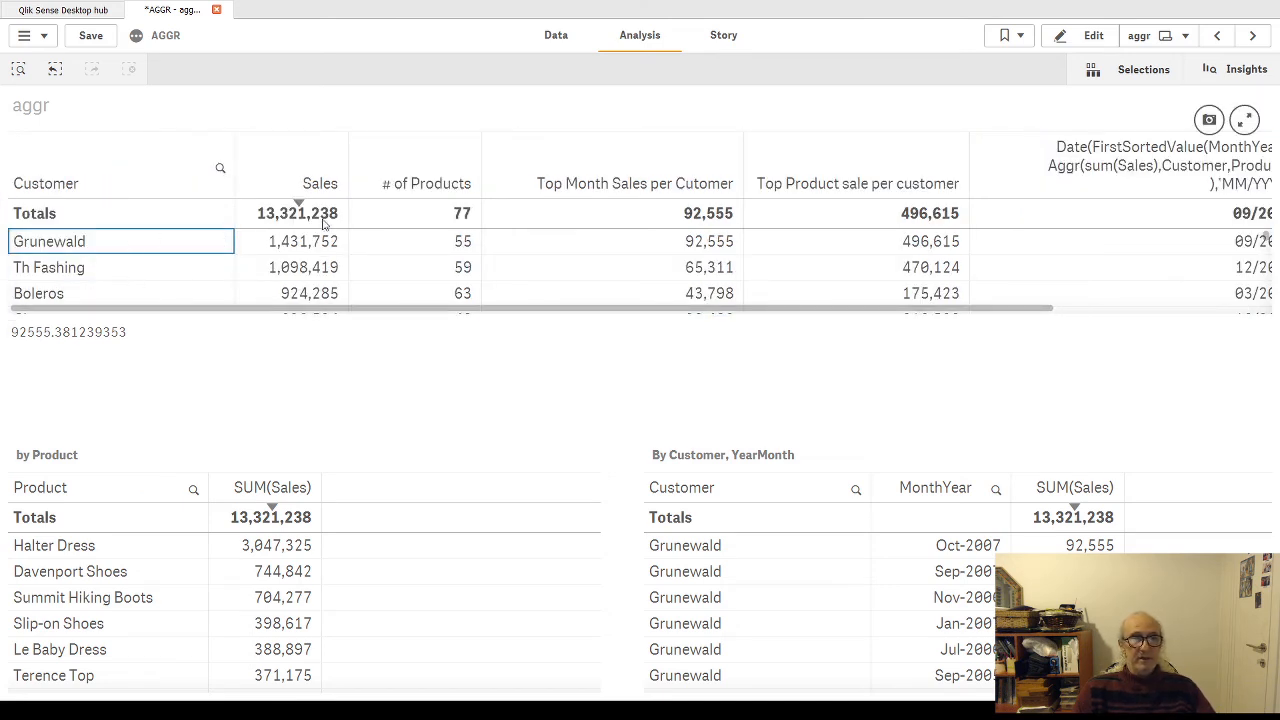
{"action": "left_click_drag", "start_coordinate": [340, 314], "coordinate": [840, 314]}
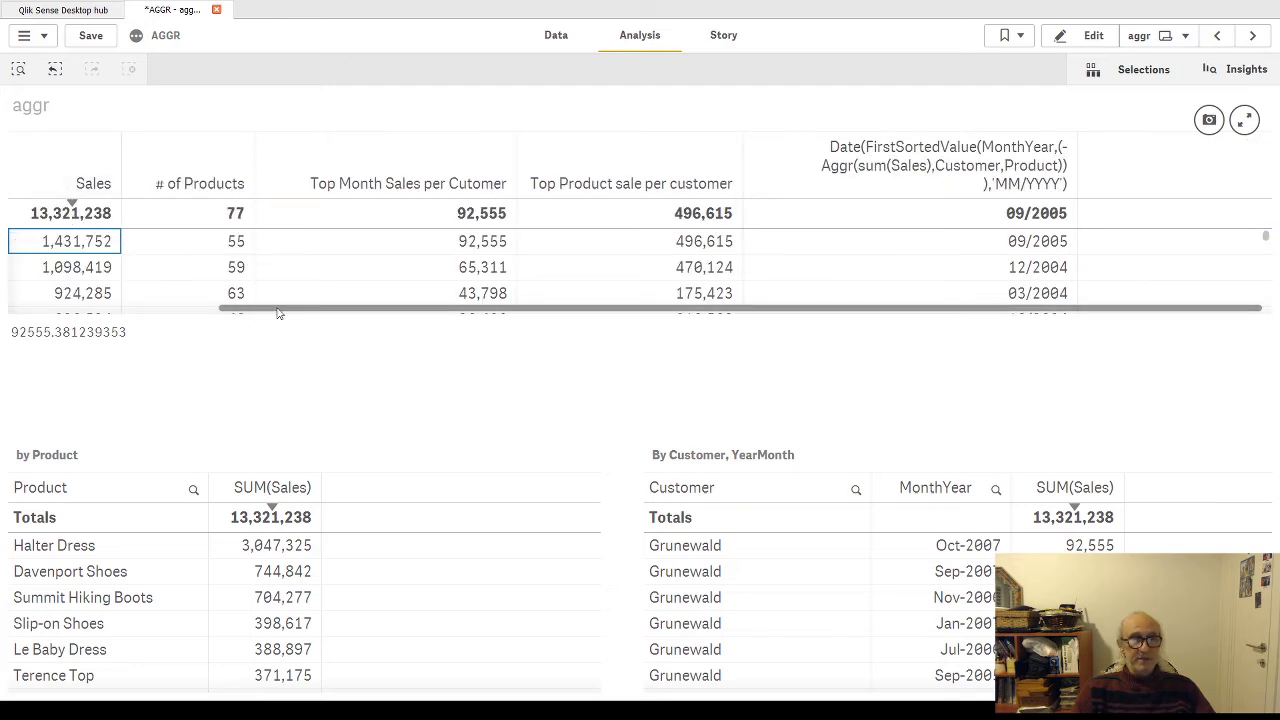
{"action": "left_click_drag", "start_coordinate": [280, 312], "coordinate": [111, 313]}
{"action": "left_click", "coordinate": [89, 243]}
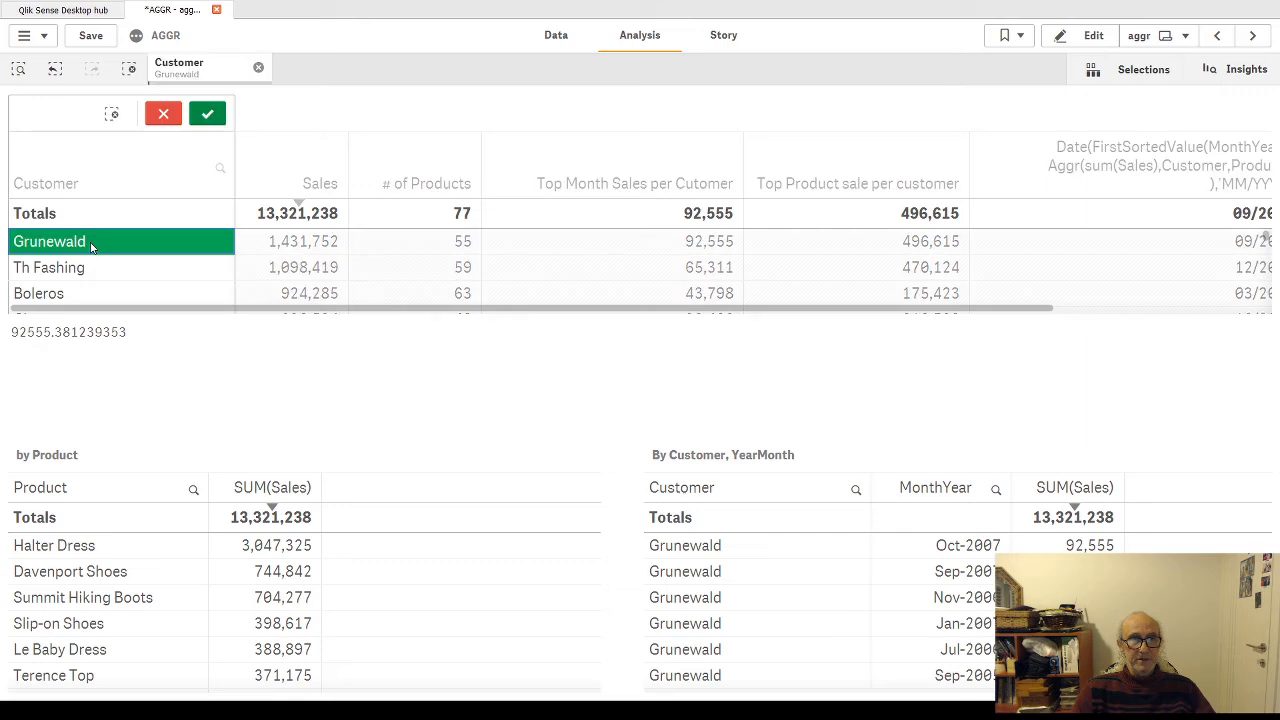
{"action": "left_click", "coordinate": [207, 113]}
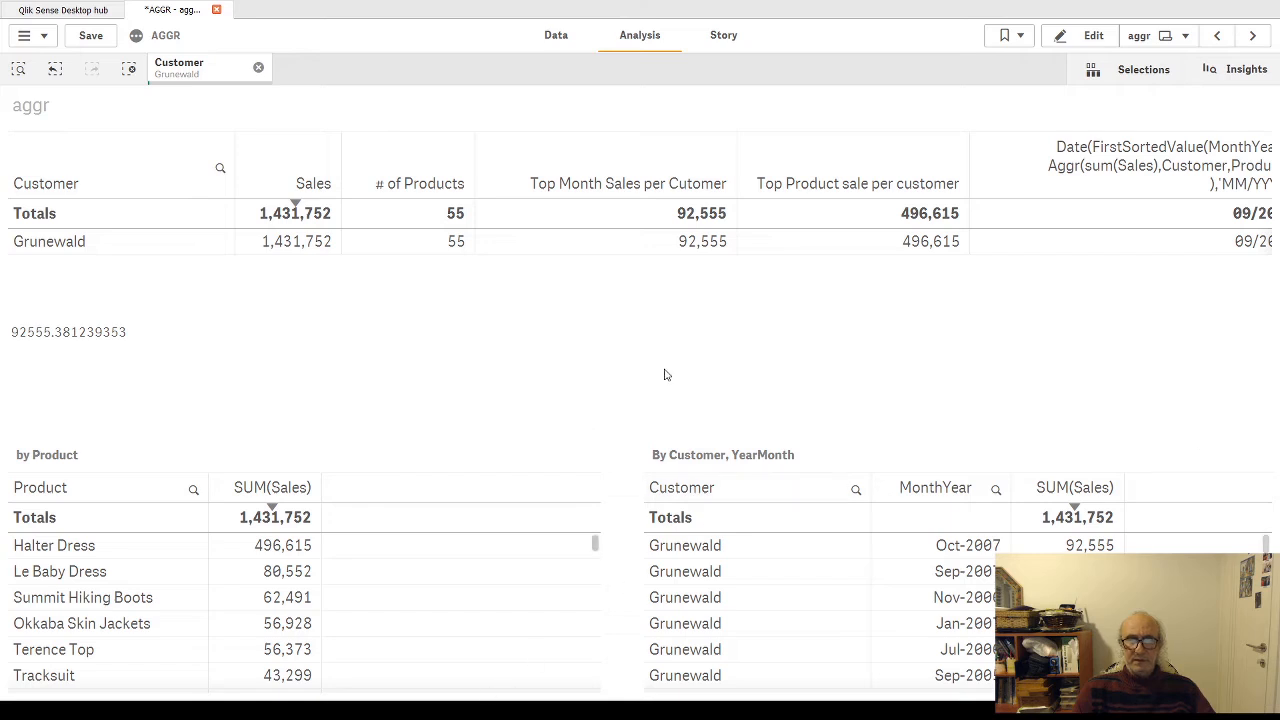
{"action": "left_click_drag", "start_coordinate": [623, 250], "coordinate": [895, 251]}
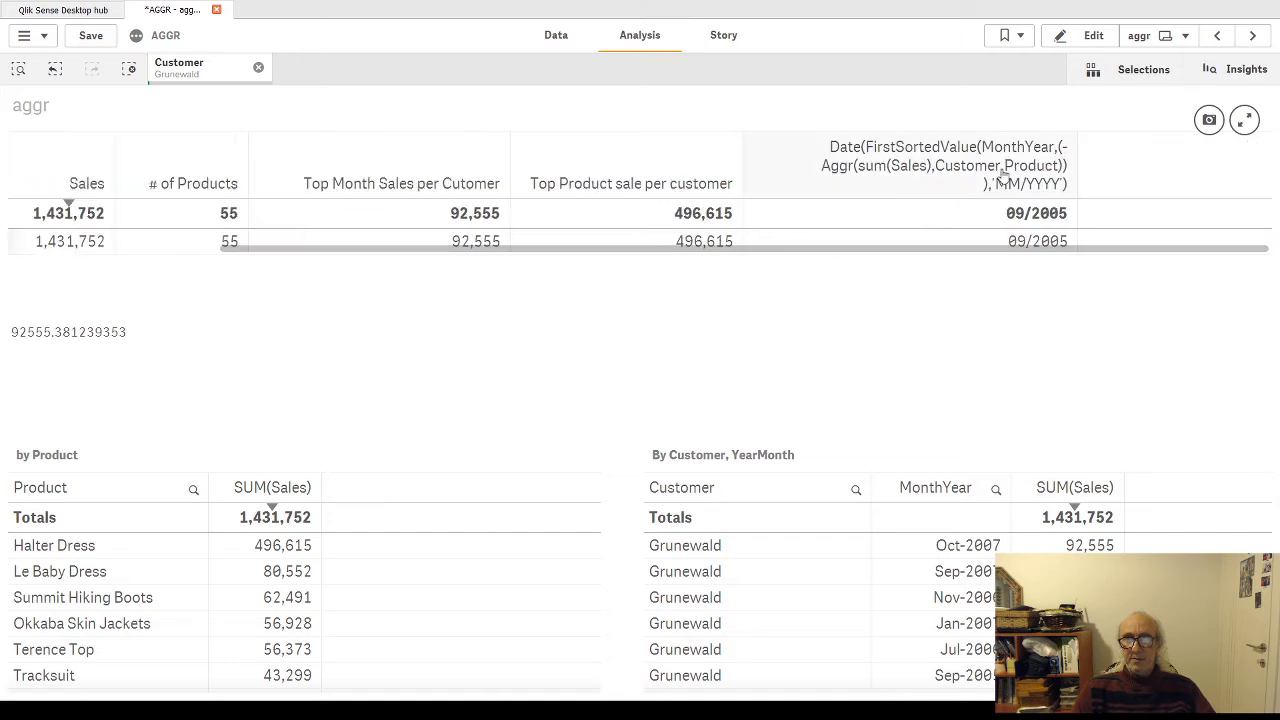
{"action": "left_click", "coordinate": [1094, 37]}
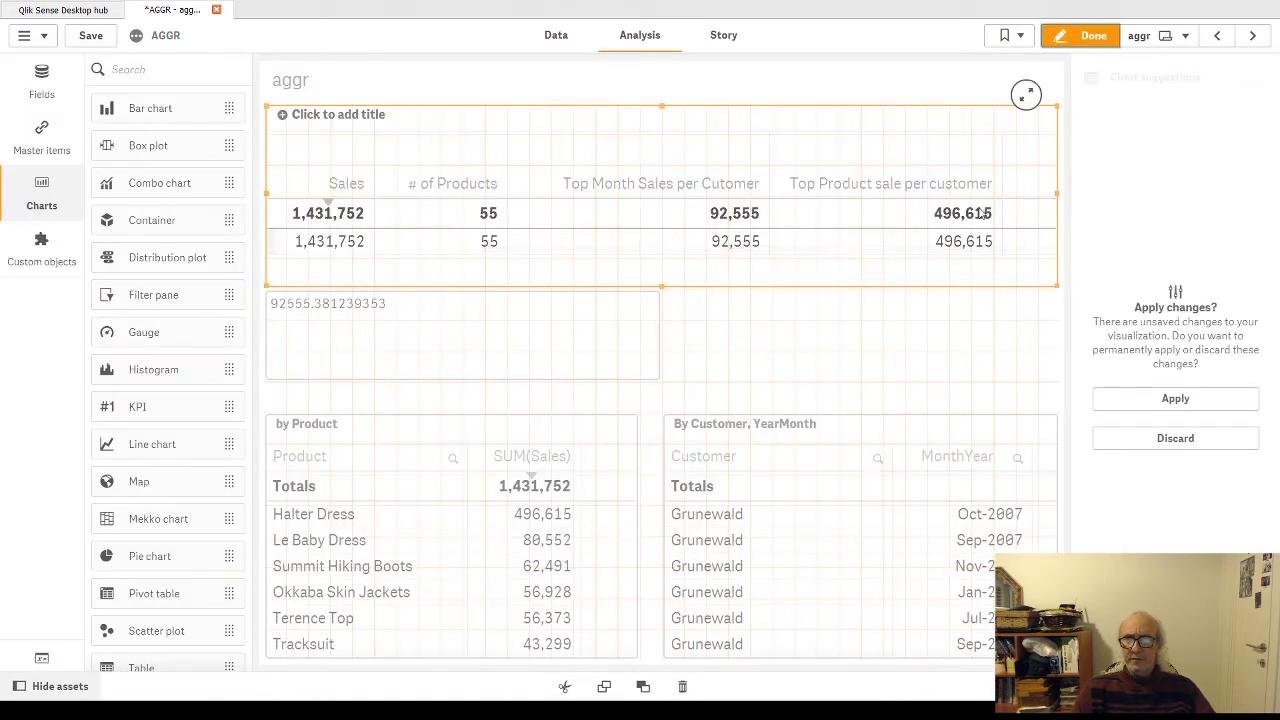
Step: Remove the 'MM/YYYY' format from the Date(FirstSortedValue) expression, apply it and finish editing the sheet
{"action": "left_click", "coordinate": [1130, 398]}
{"action": "left_click", "coordinate": [1237, 418]}
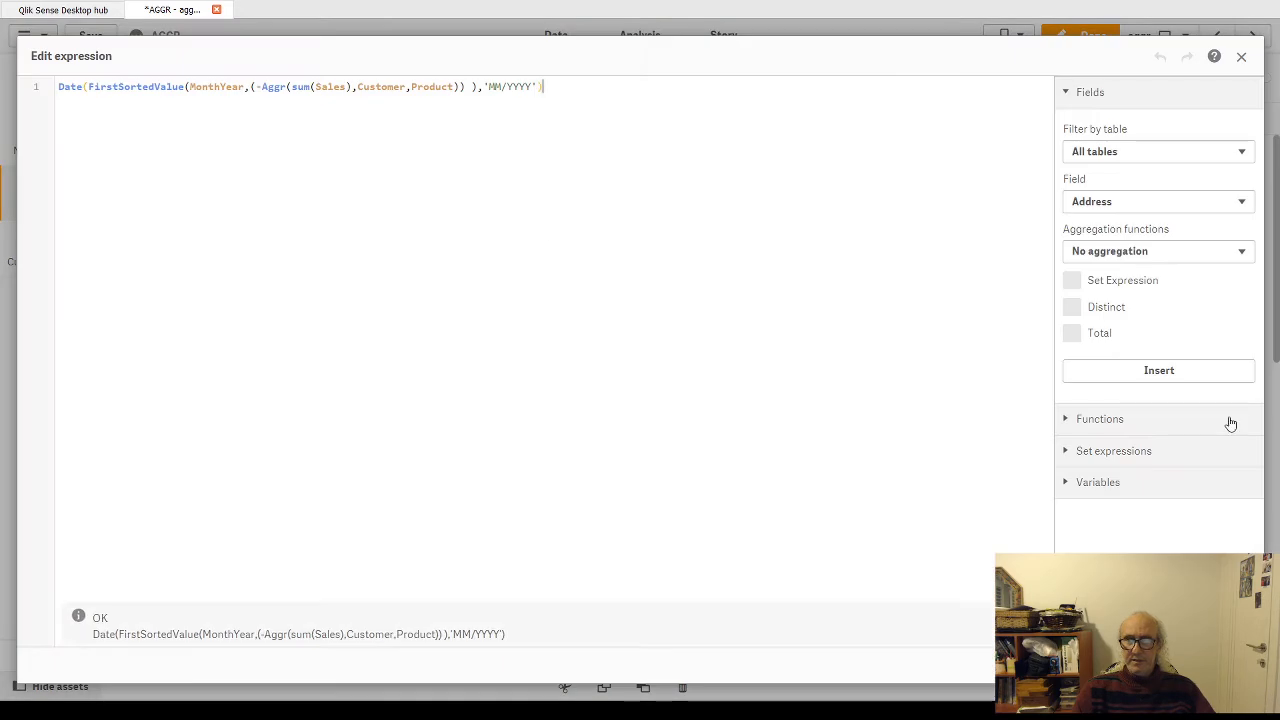
{"action": "left_click_drag", "start_coordinate": [480, 90], "coordinate": [541, 90]}
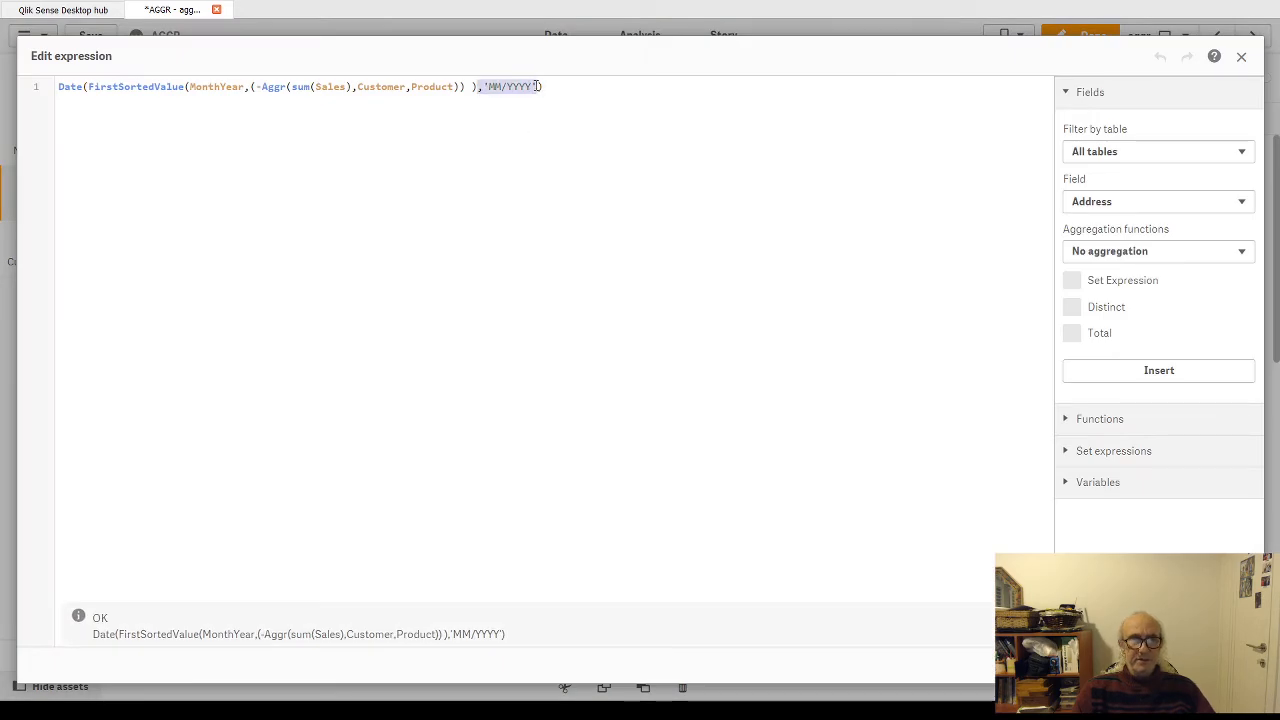
{"action": "key", "text": "BackSpace"}
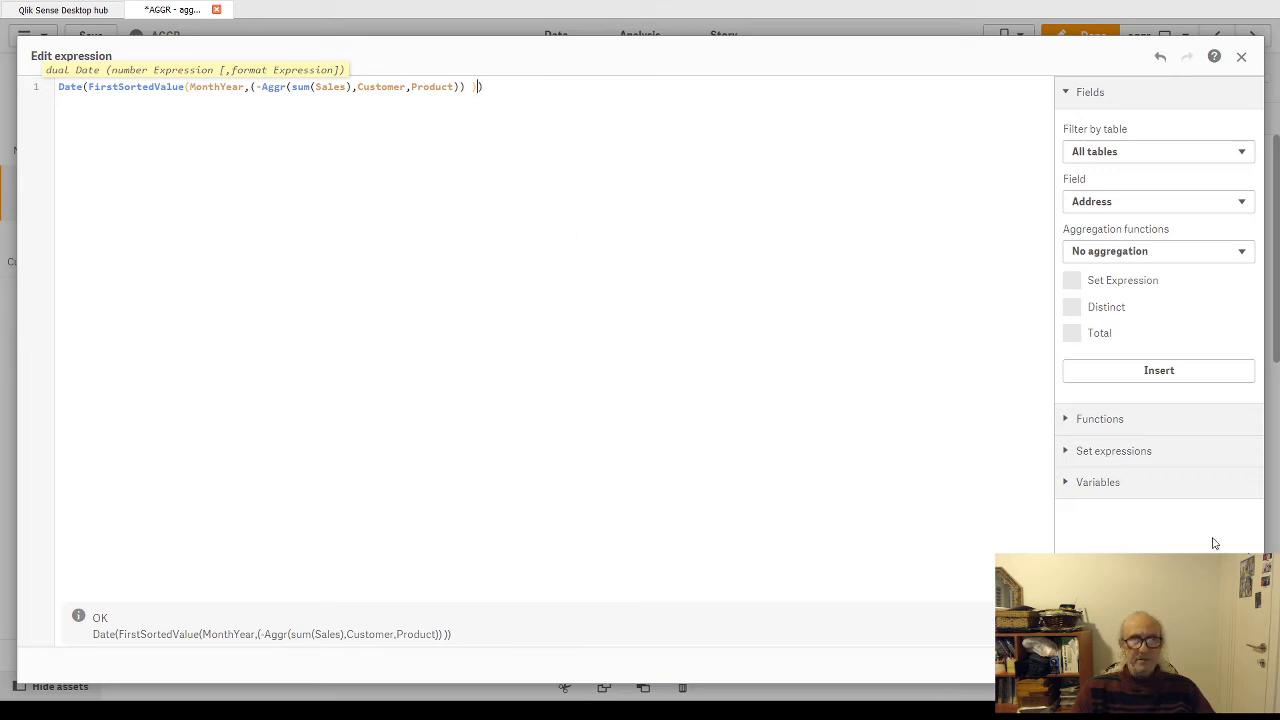
{"action": "left_click", "coordinate": [1230, 665]}
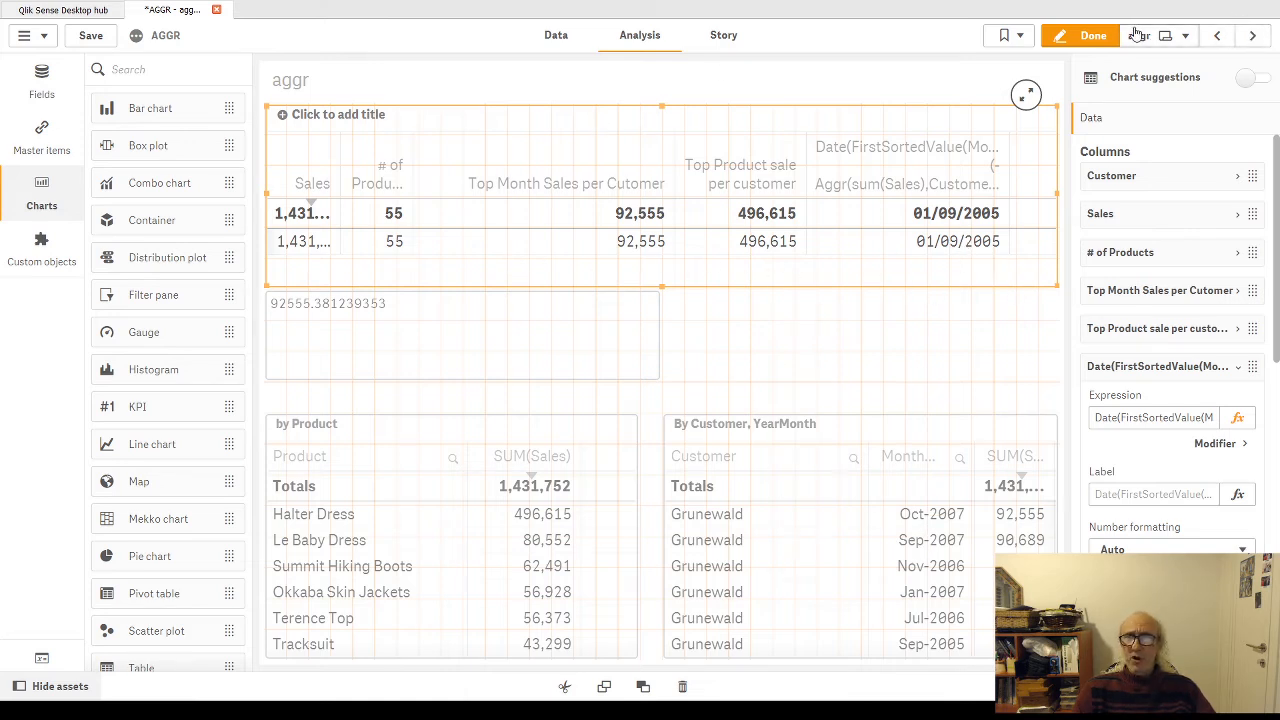
{"action": "left_click", "coordinate": [1090, 35]}
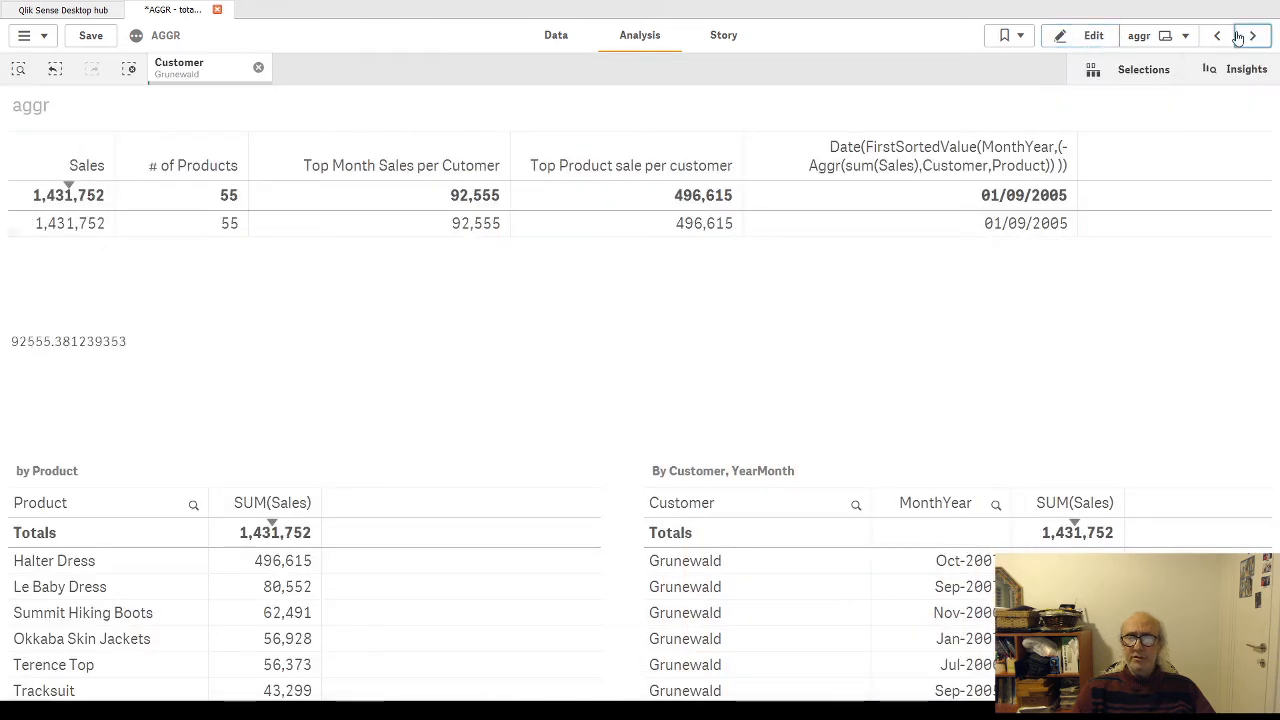
Step: Go to the totals sheet and clear the Customer selection
{"action": "left_click", "coordinate": [1252, 35]}
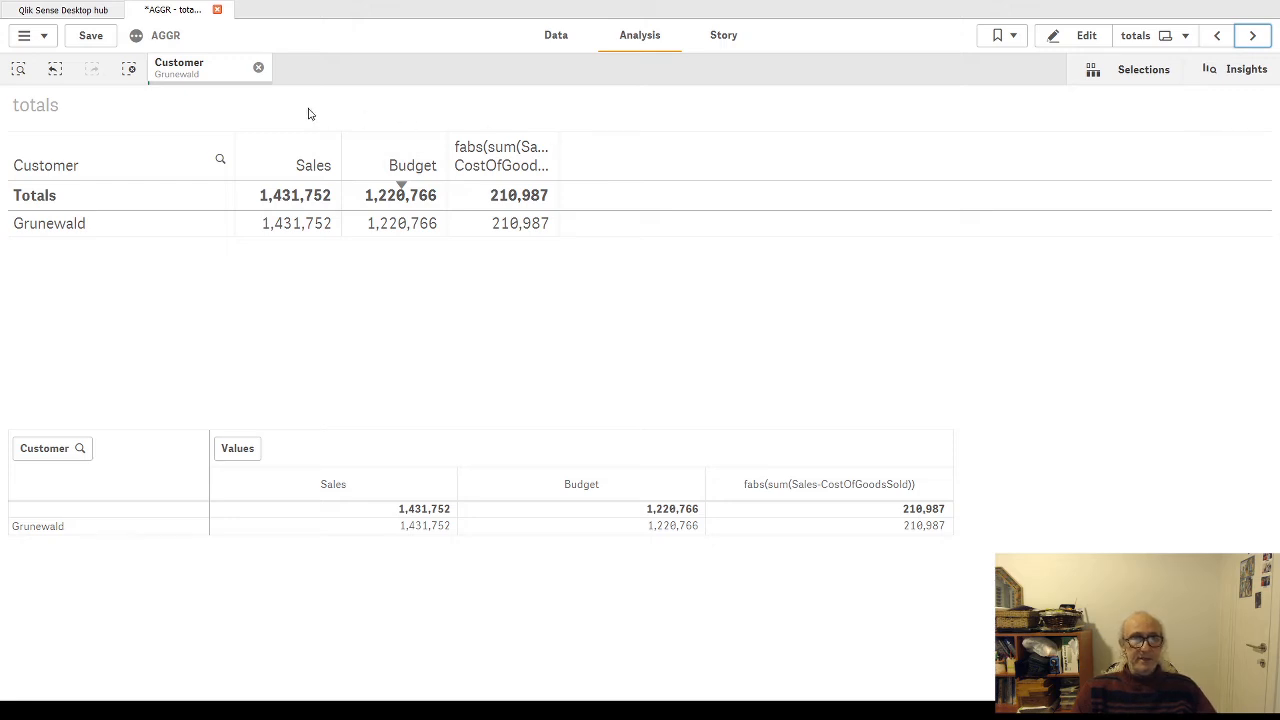
{"action": "left_click", "coordinate": [258, 67]}
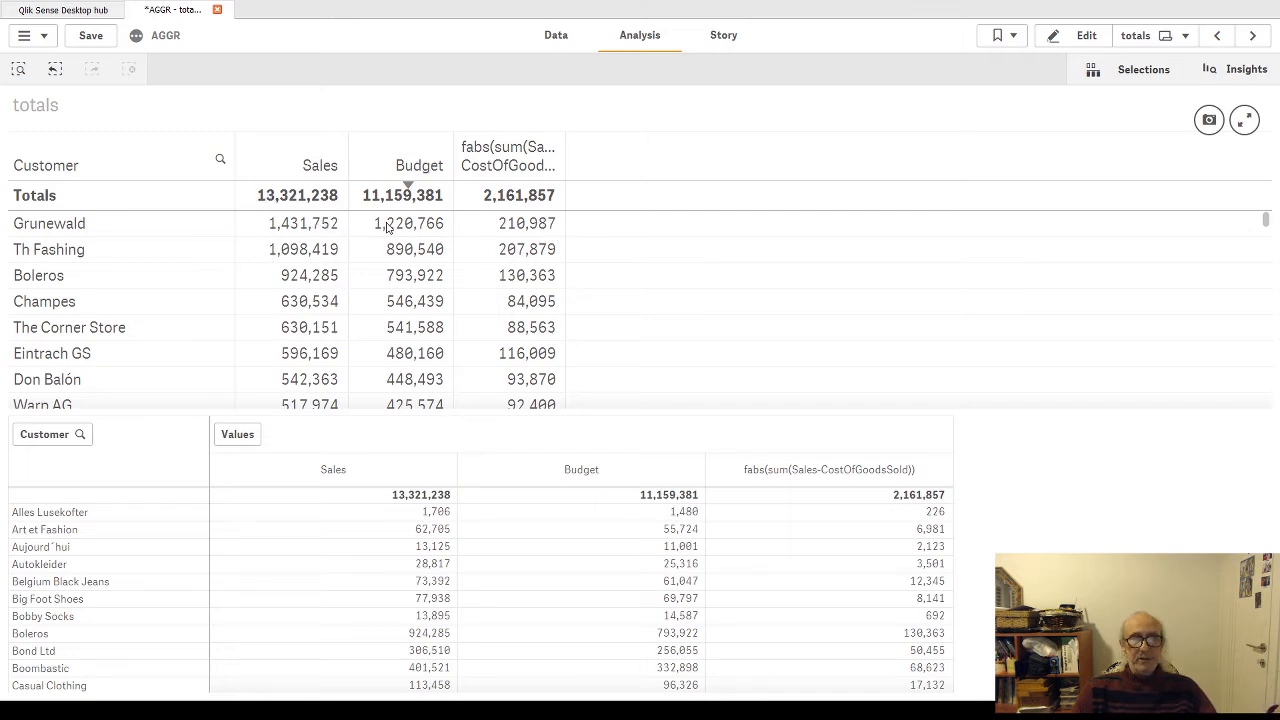
{"action": "left_click", "coordinate": [1064, 42]}
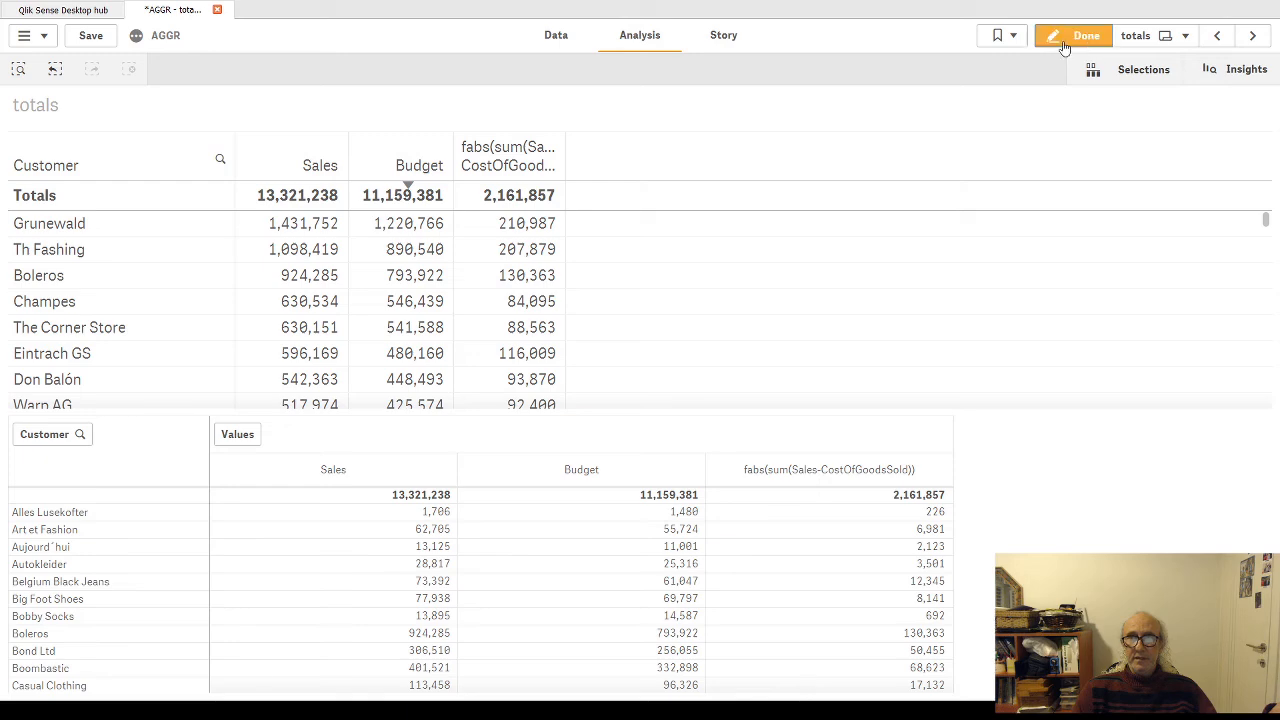
{"action": "left_click", "coordinate": [1080, 35]}
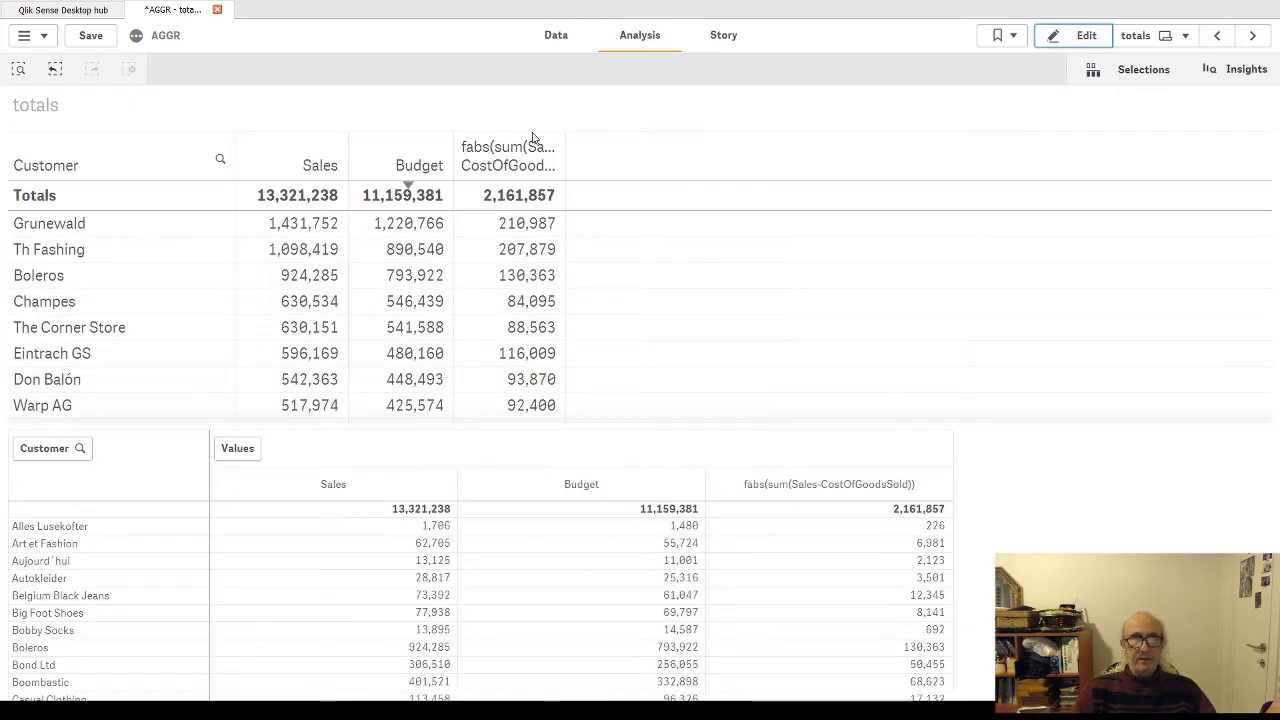
Step: Widen the fabs(sum(Sales-CostOfGoodsSold)) column of the upper table and apply the change permanently in edit mode
{"action": "left_click_drag", "start_coordinate": [566, 163], "coordinate": [679, 163]}
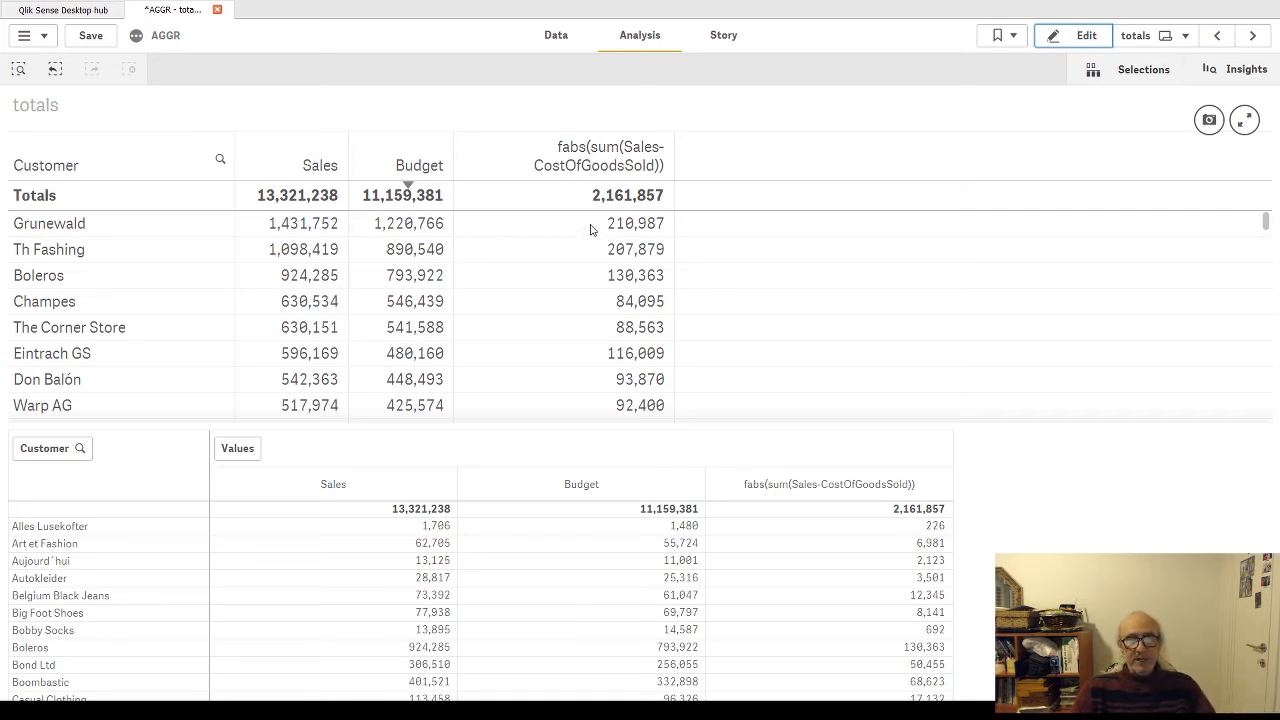
{"action": "left_click", "coordinate": [1084, 36]}
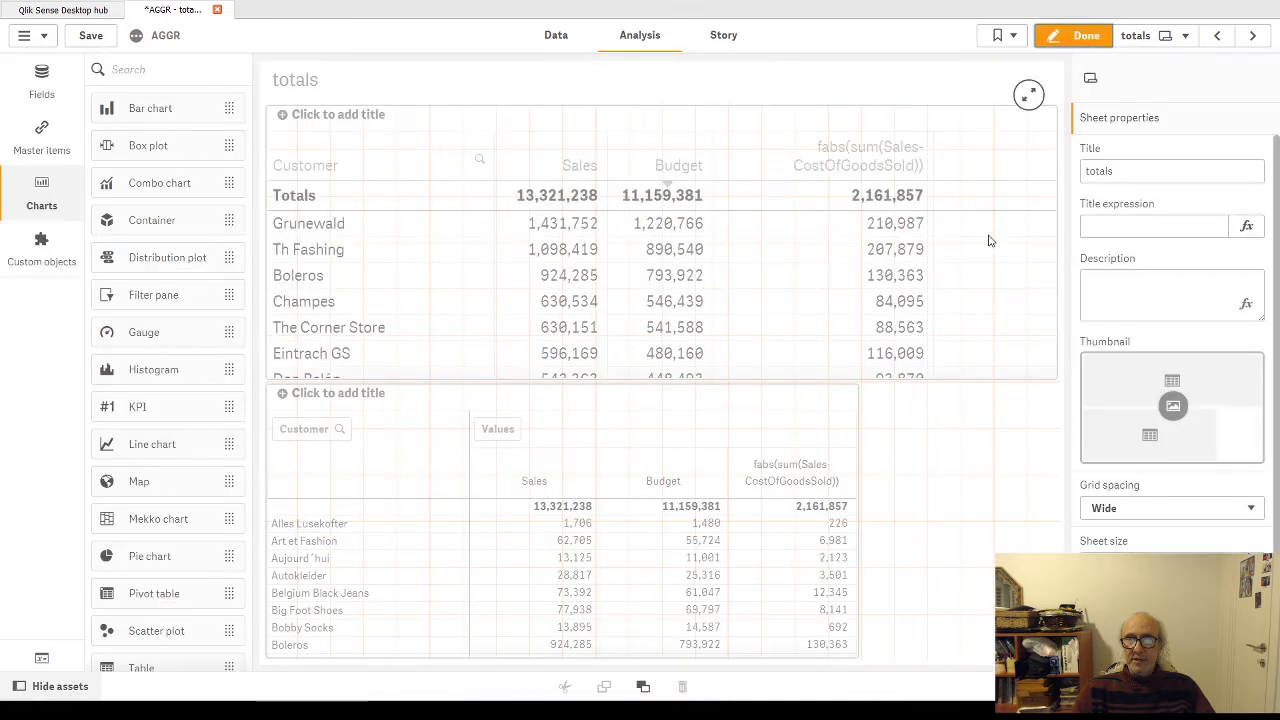
{"action": "left_click", "coordinate": [1013, 204]}
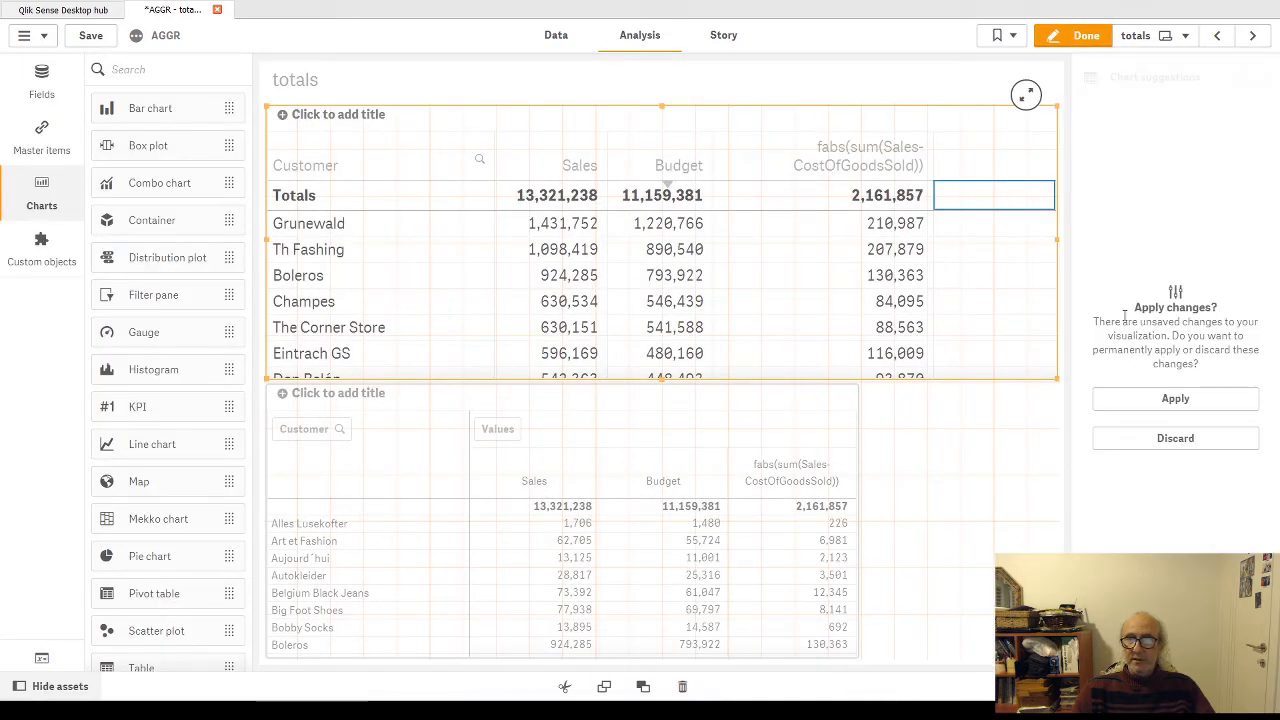
{"action": "left_click", "coordinate": [1150, 401]}
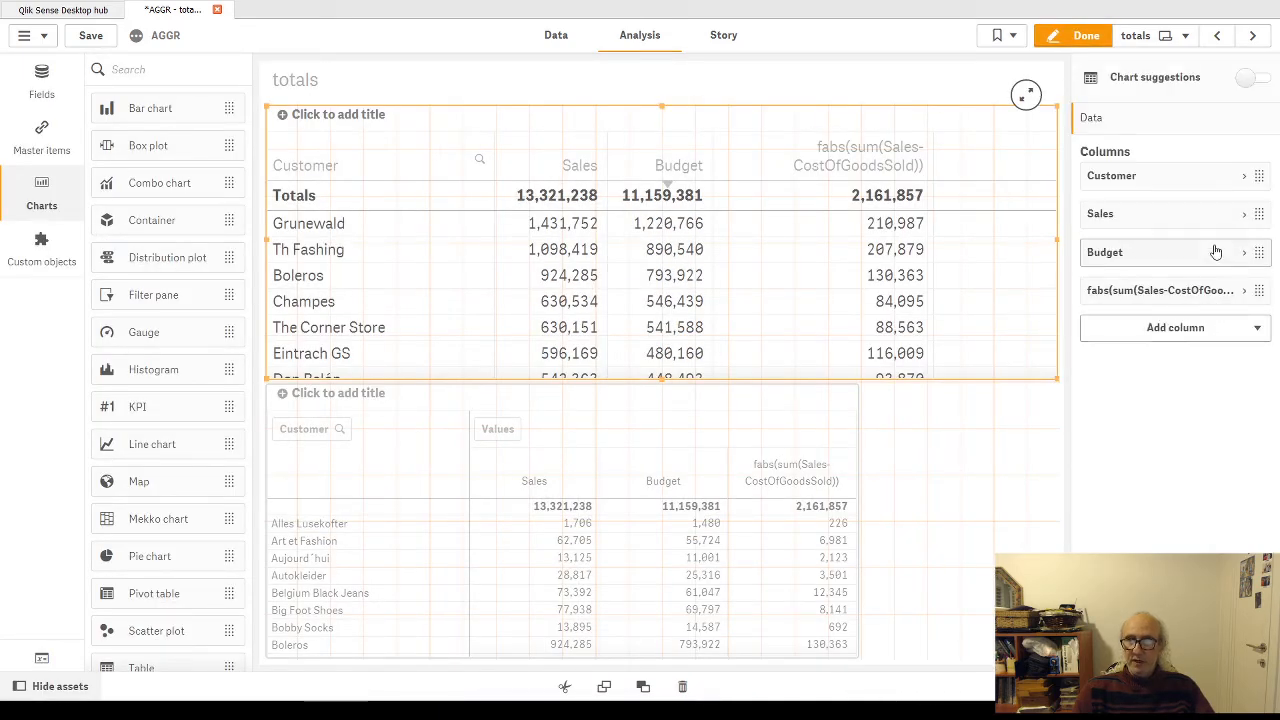
Step: Set the totals function of the fabs(sum(Sales-CostOfGoodsSold)) column to Sum
{"action": "left_click", "coordinate": [1244, 290]}
{"action": "scroll", "coordinate": [1152, 394], "scroll_direction": "down", "scroll_amount": 5}
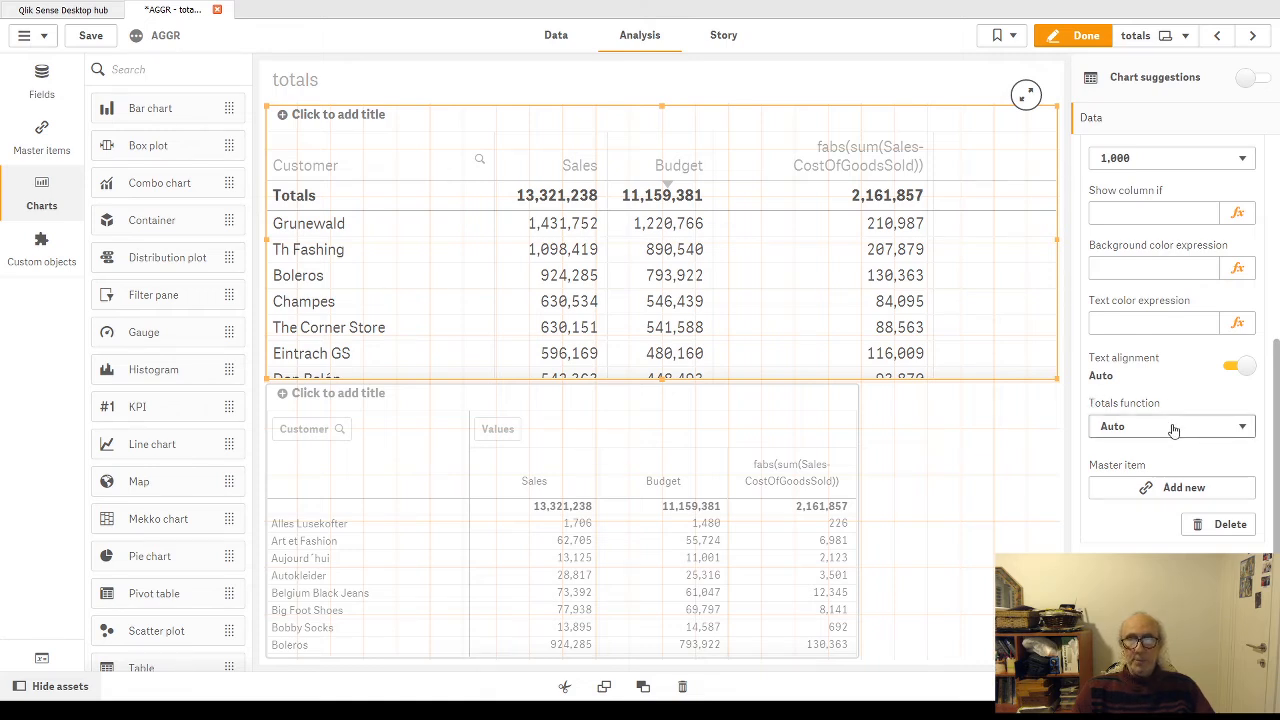
{"action": "left_click", "coordinate": [1246, 429]}
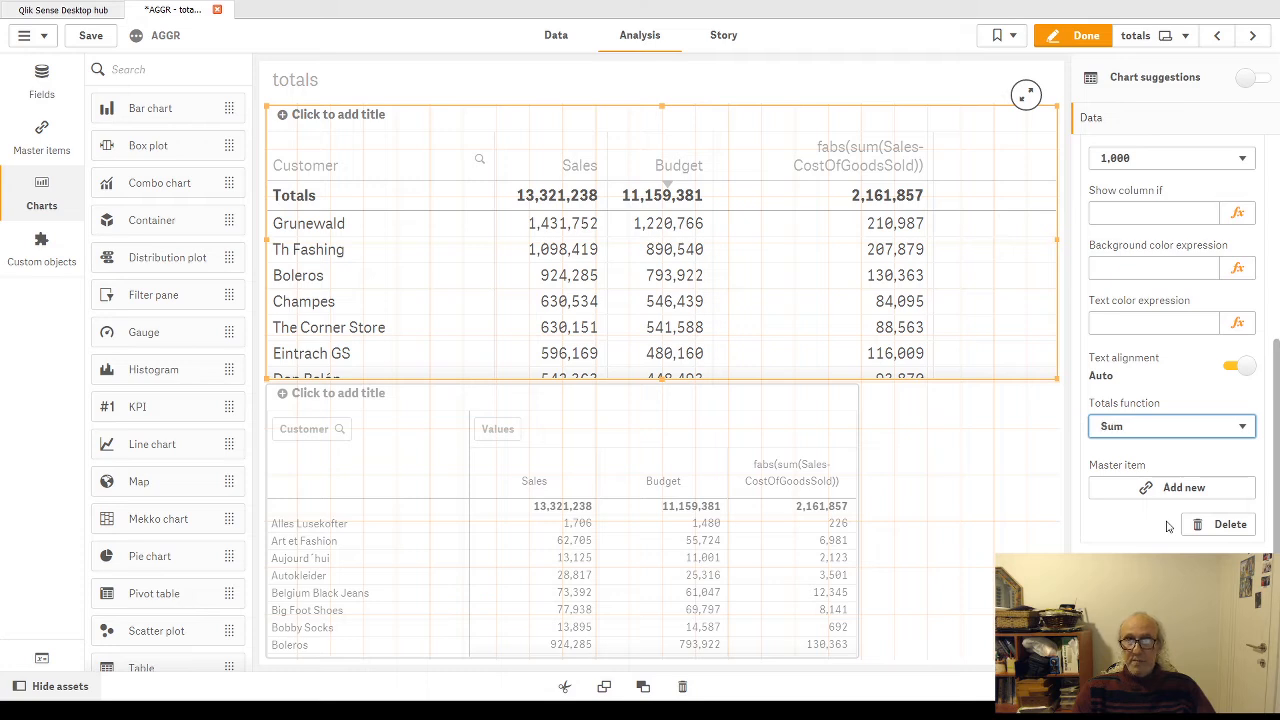
{"action": "left_click", "coordinate": [1168, 527]}
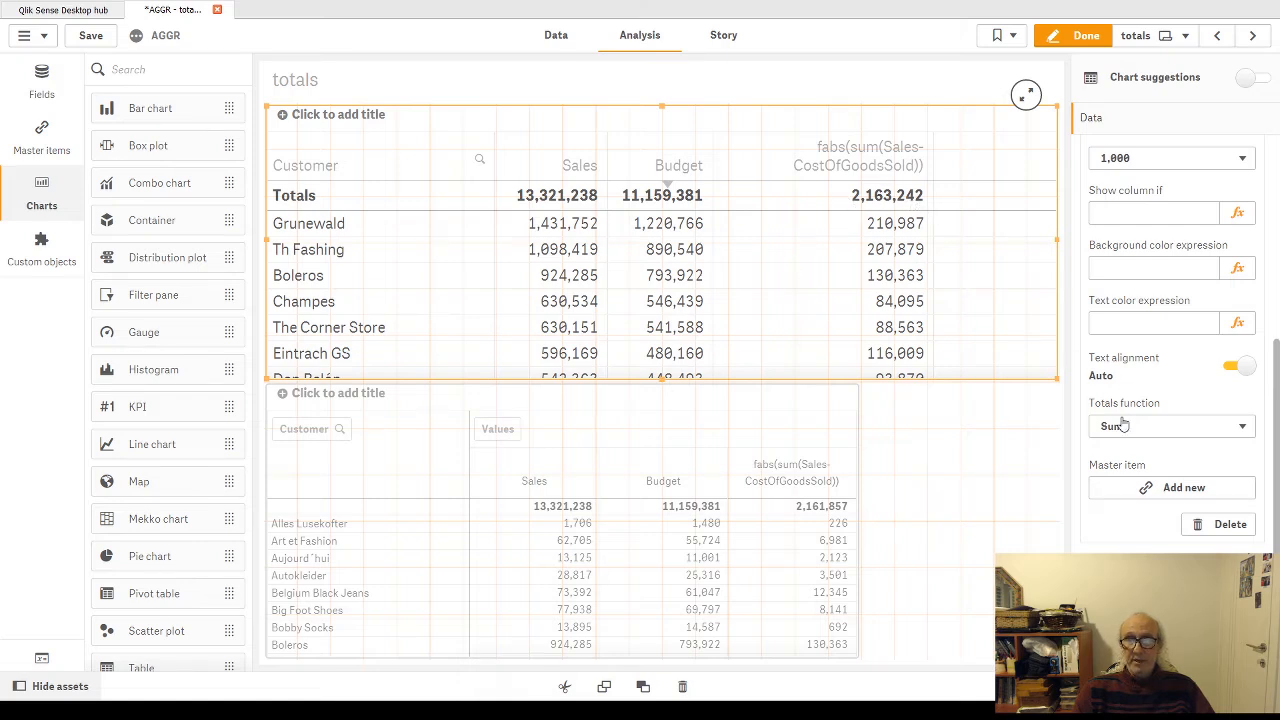
Step: Set the fabs column's totals function back to Auto and finish editing the totals sheet
{"action": "left_click", "coordinate": [1245, 428]}
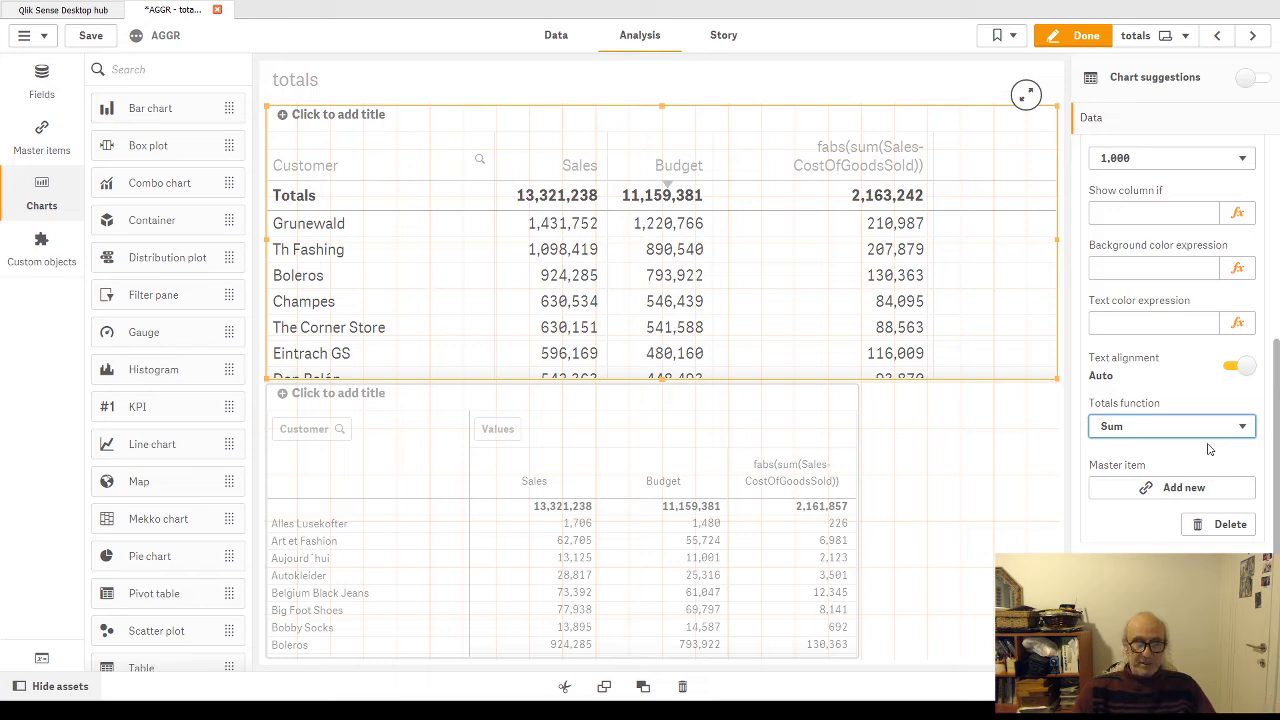
{"action": "key", "text": "alt+Tab"}
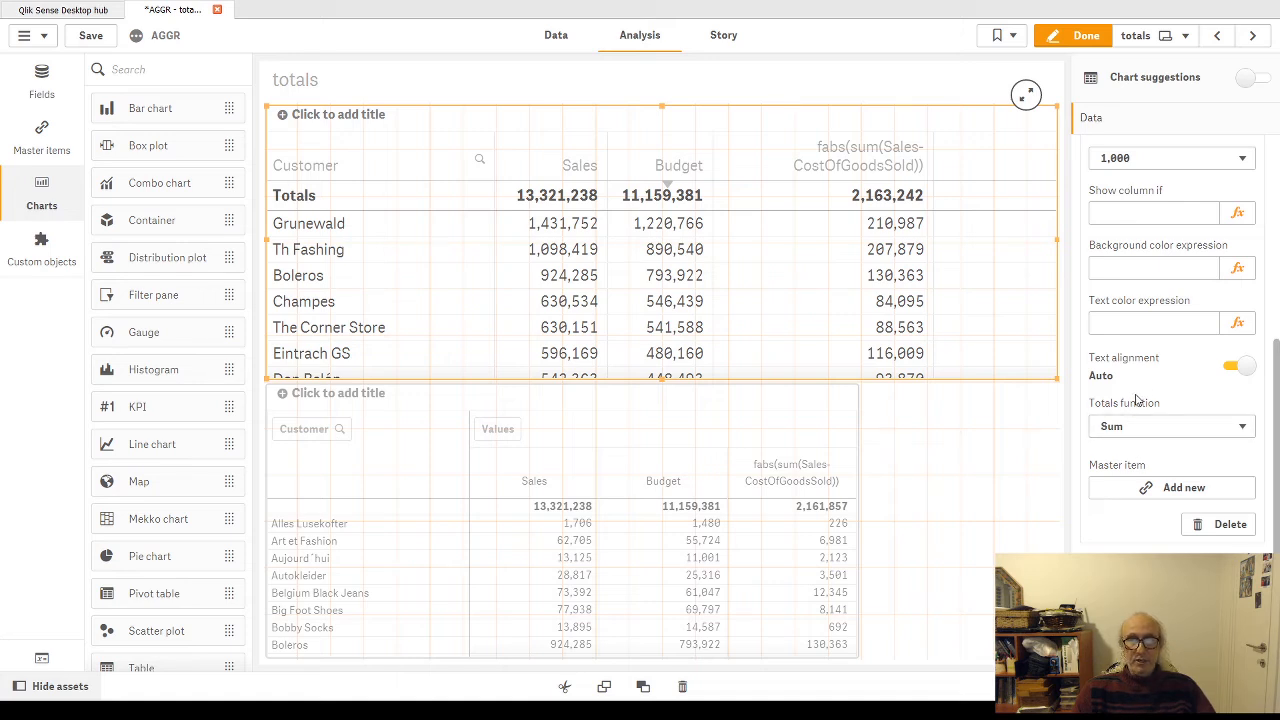
{"action": "left_click", "coordinate": [1243, 428]}
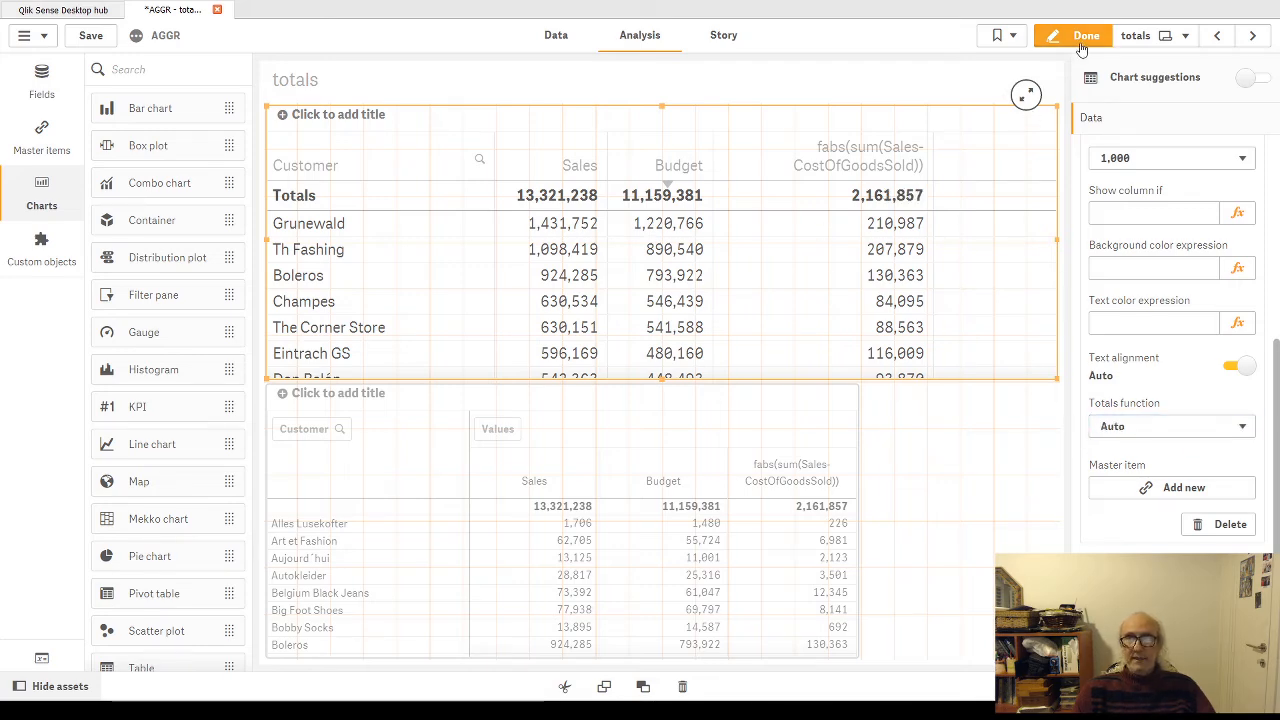
{"action": "left_click", "coordinate": [1082, 35]}
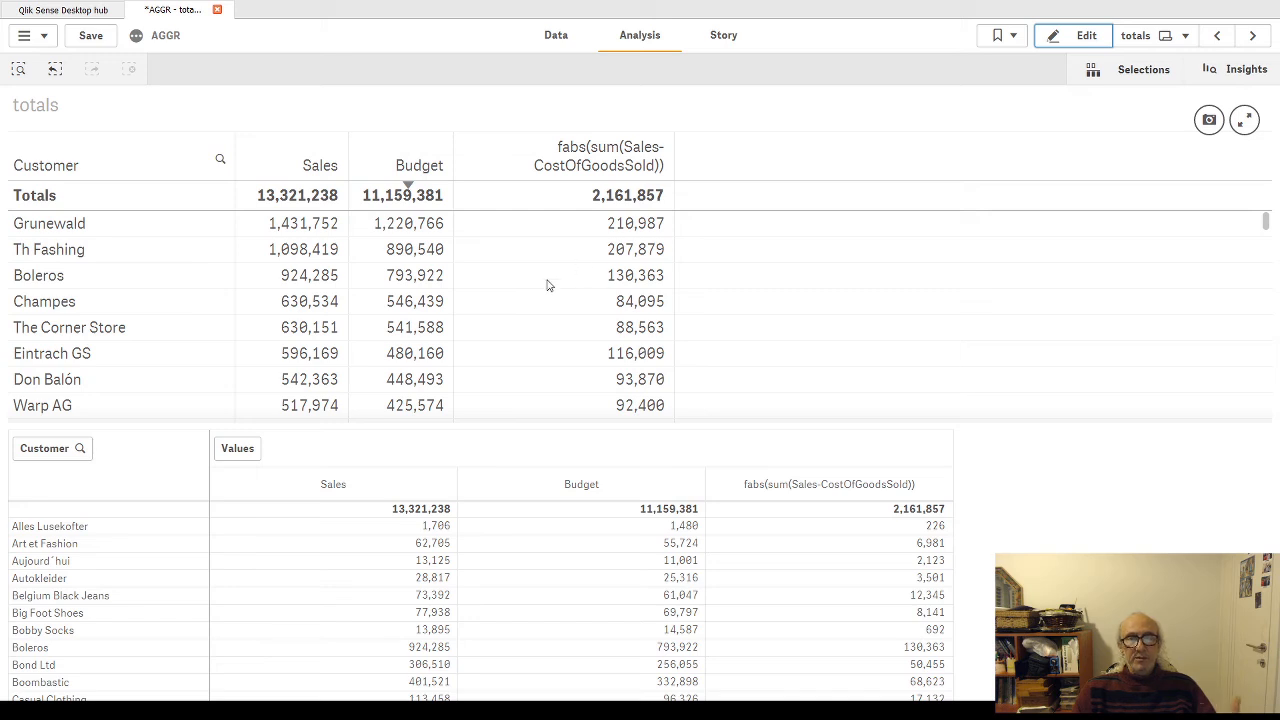
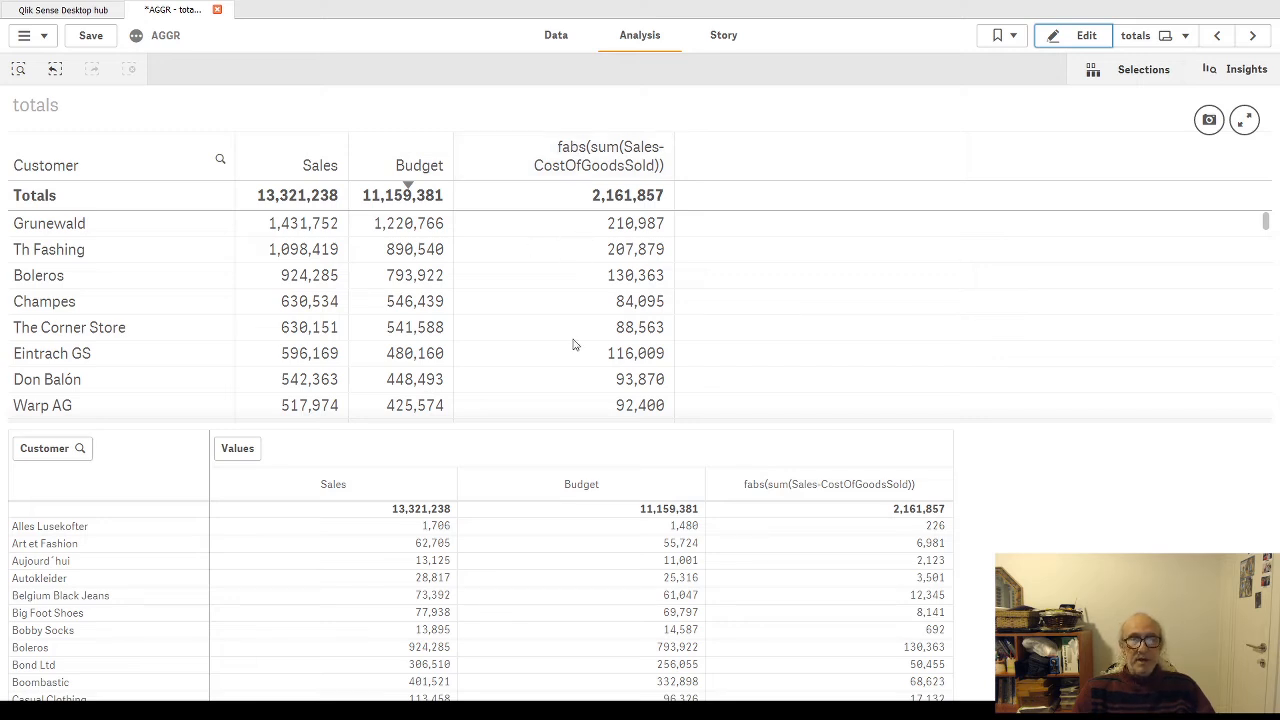
Step: Remove fabs from the expression of the upper table's fabs(sum(Sales-CostOfGoodsSold)) column and finish editing the sheet
{"action": "left_click", "coordinate": [1080, 35]}
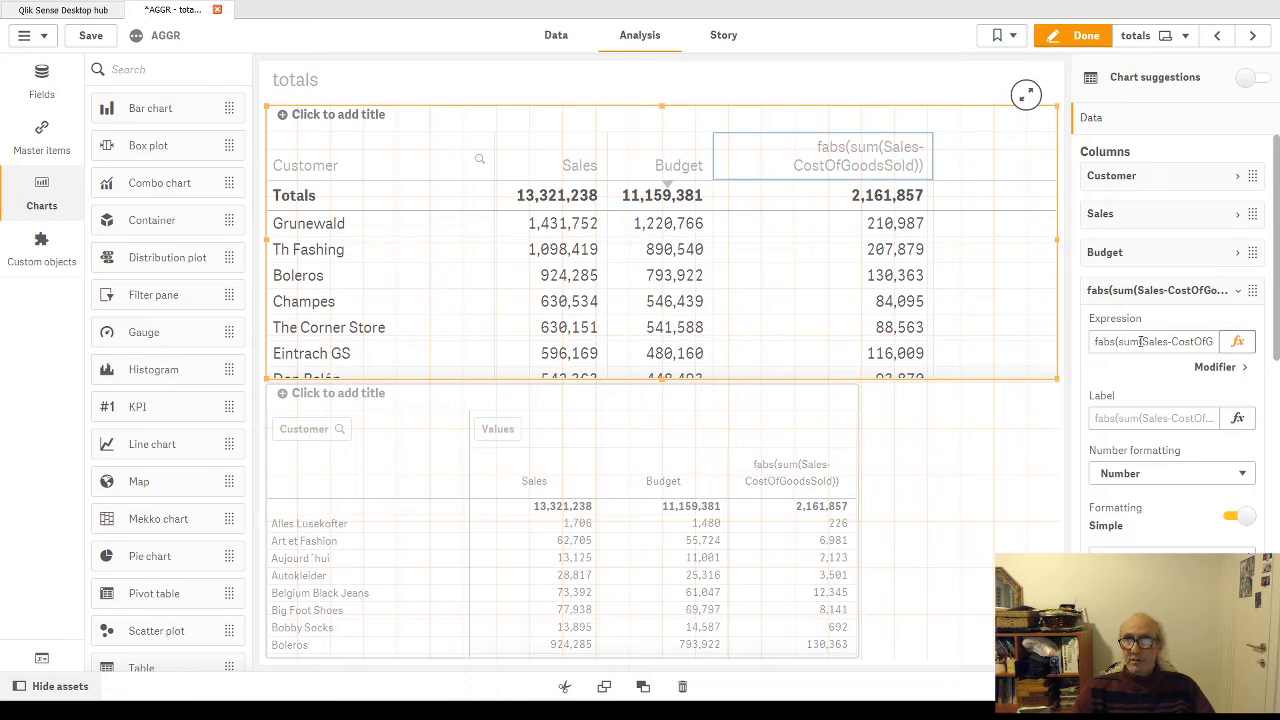
{"action": "left_click", "coordinate": [1105, 341]}
{"action": "double_click", "coordinate": [1104, 341]}
{"action": "key", "text": "BackSpace"}
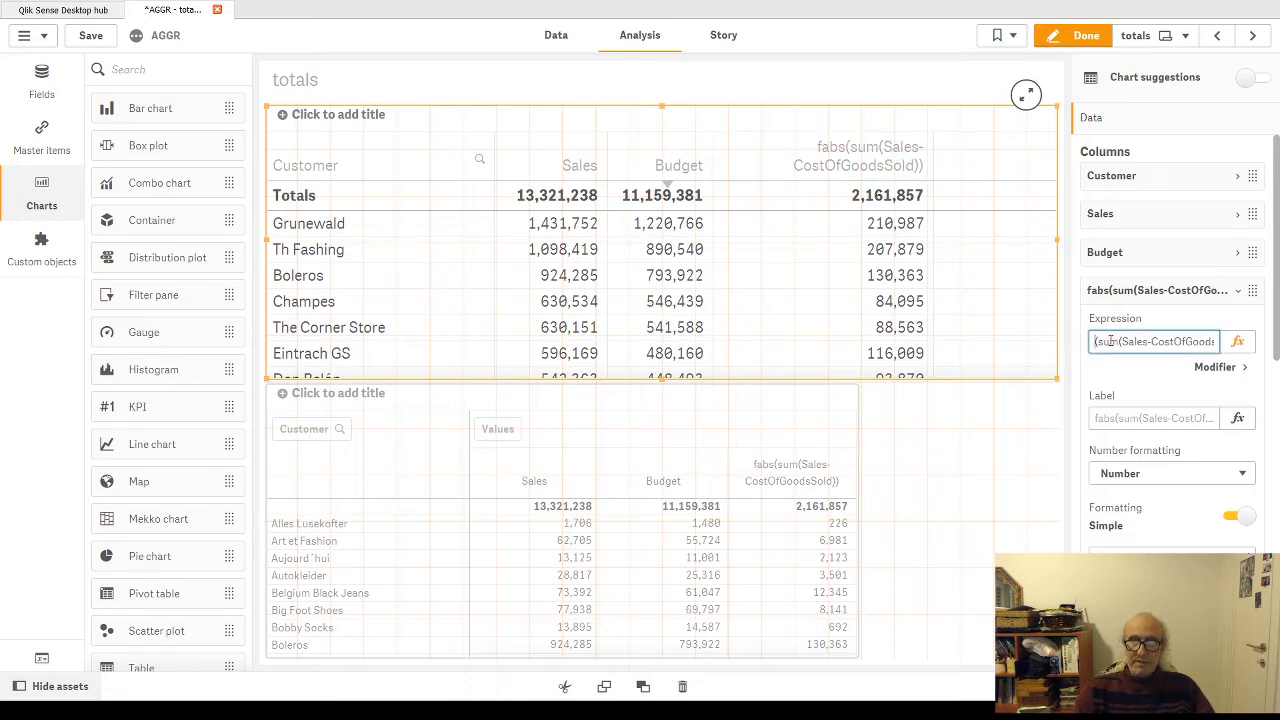
{"action": "key", "text": "Return"}
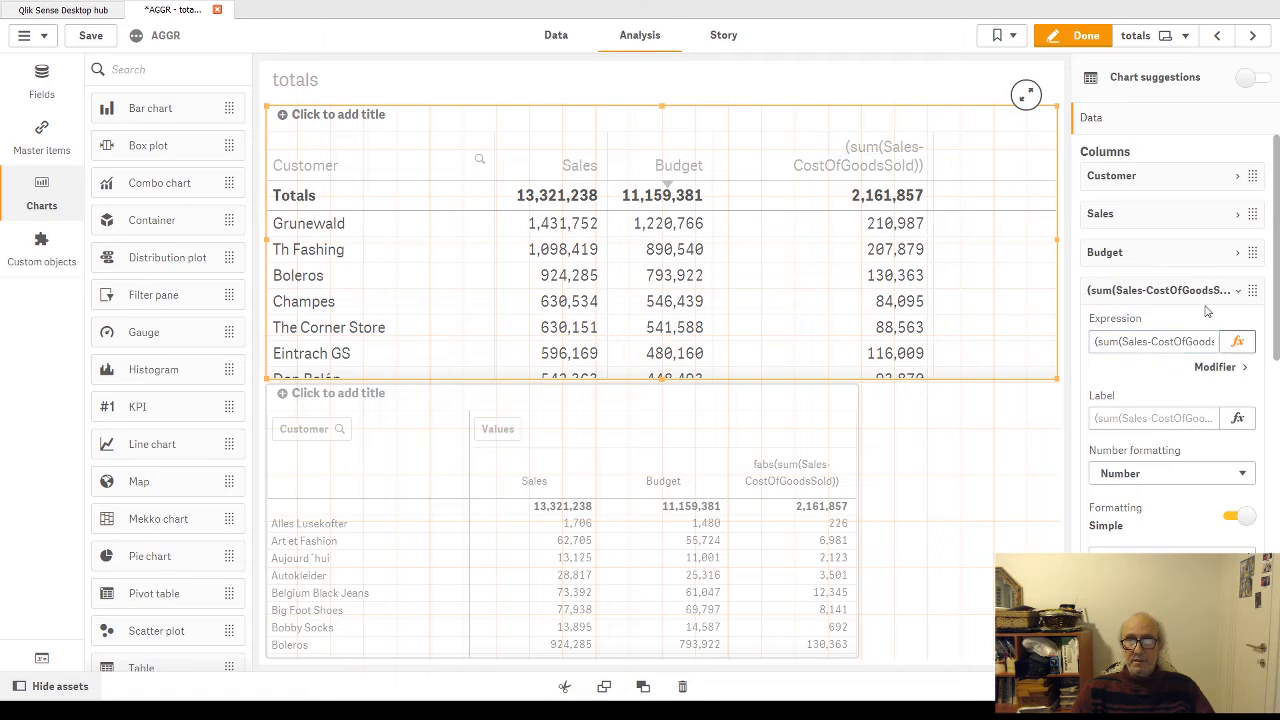
{"action": "left_click", "coordinate": [1110, 36]}
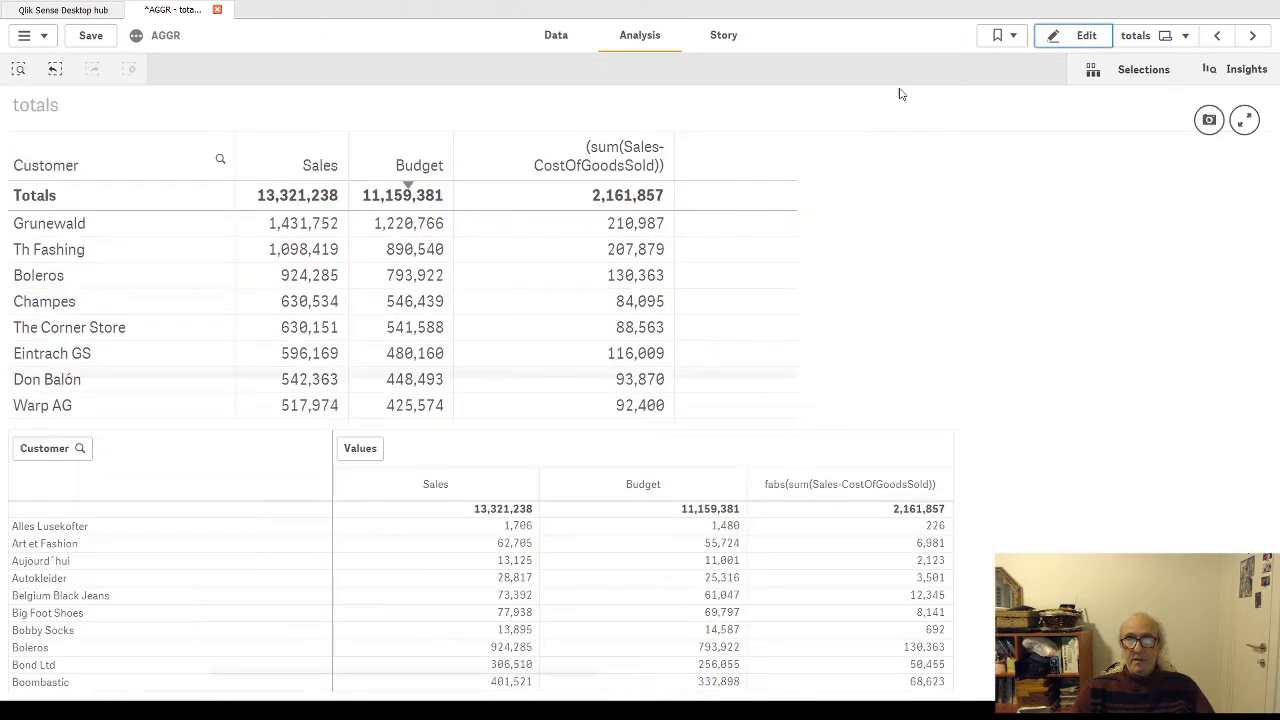
Step: Sort the upper table ascending by (sum(Sales-CostOfGoodsSold)), discard the unsaved changes in edit mode and finish editing
{"action": "left_click", "coordinate": [575, 175]}
{"action": "left_click", "coordinate": [573, 172]}
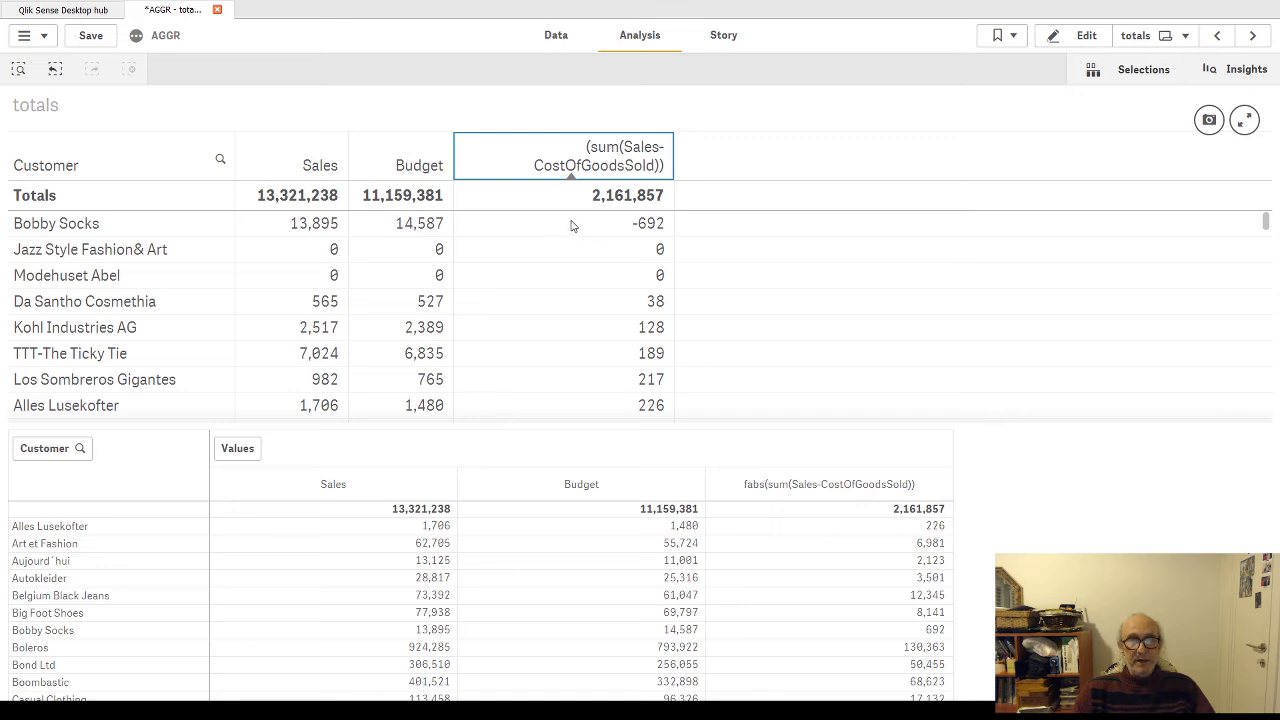
{"action": "left_click", "coordinate": [1072, 36]}
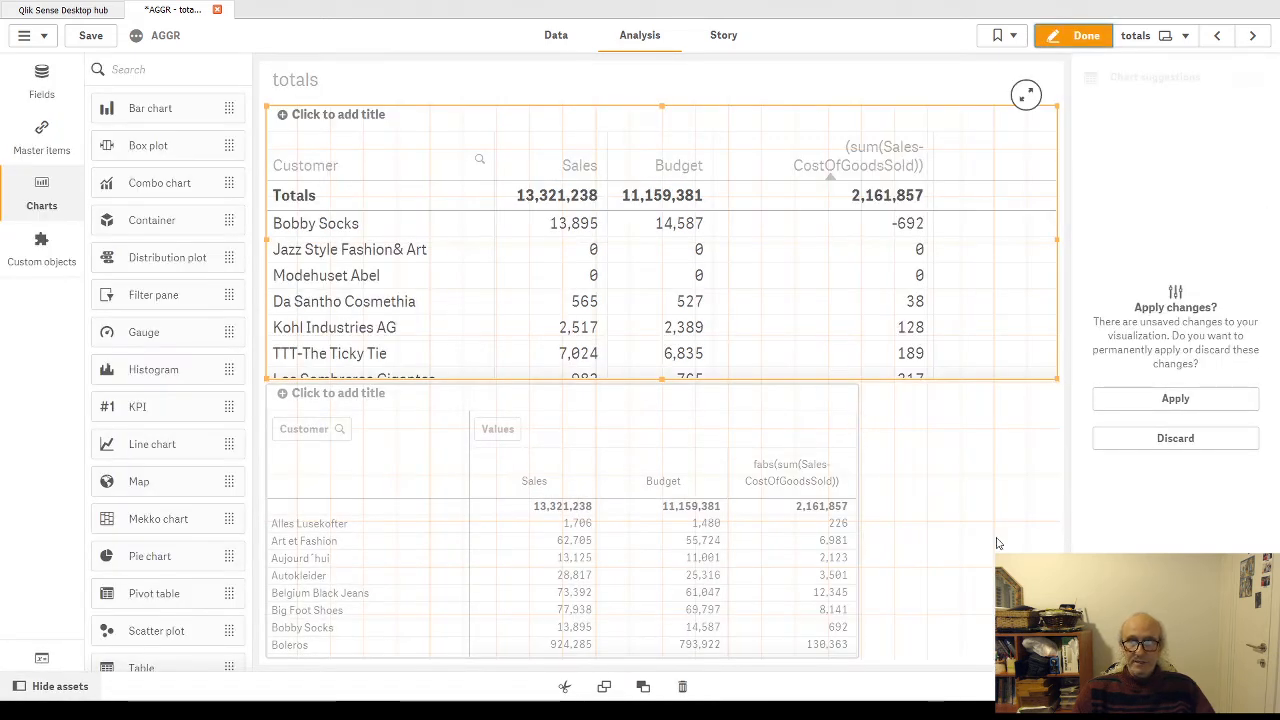
{"action": "left_click", "coordinate": [1175, 438]}
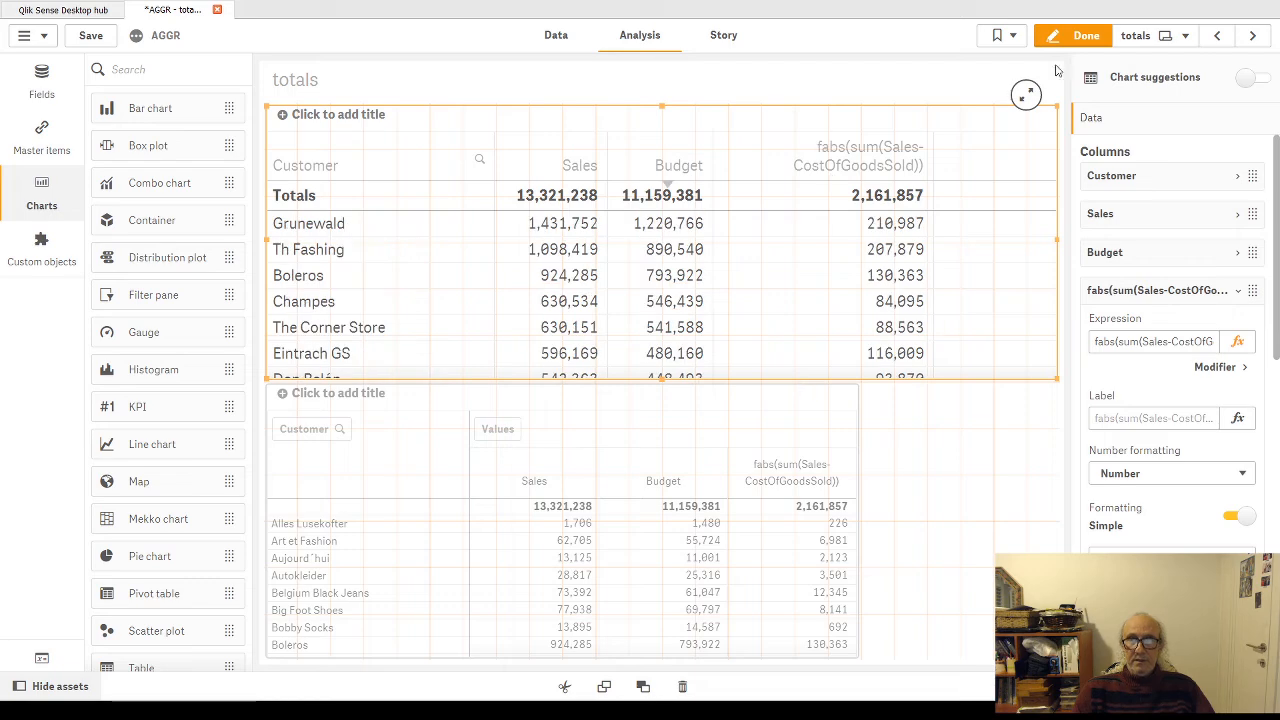
{"action": "left_click", "coordinate": [1084, 40]}
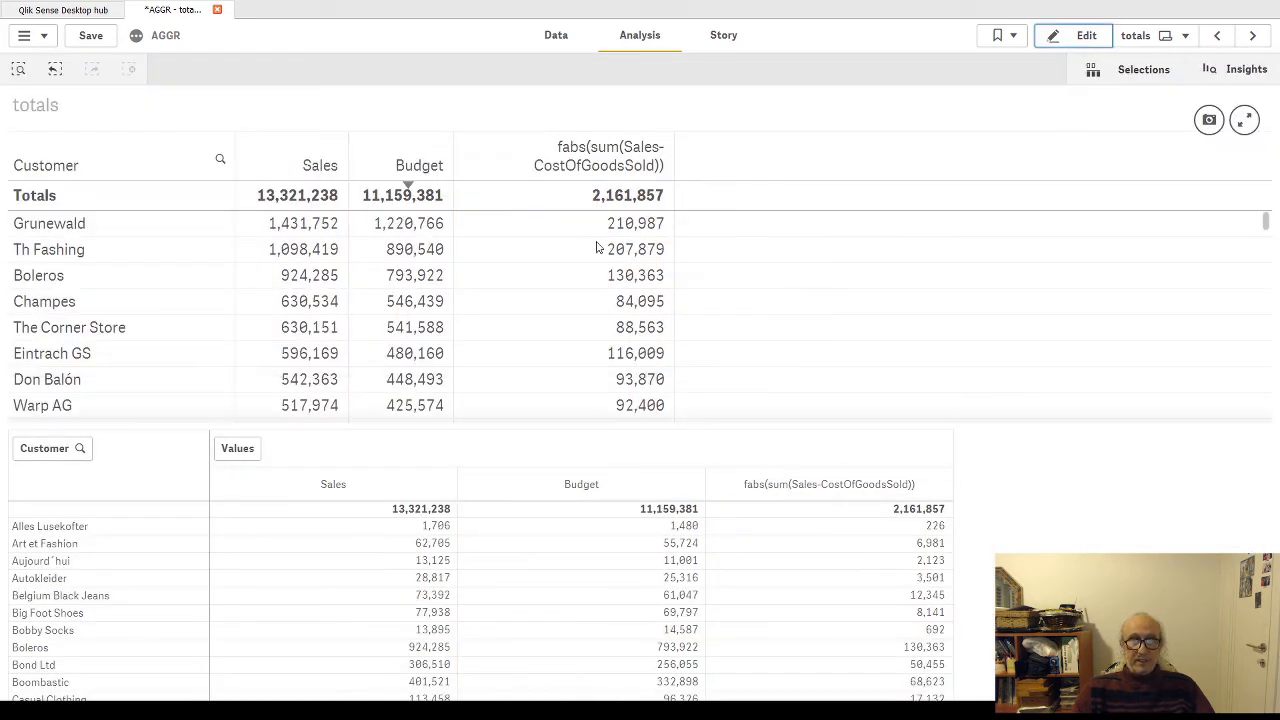
Step: Sort the upper table ascending by the fabs(sum(Sales-CostOfGoodsSold)) column and apply the sorting permanently in edit mode
{"action": "left_click", "coordinate": [584, 184]}
{"action": "left_click", "coordinate": [584, 180]}
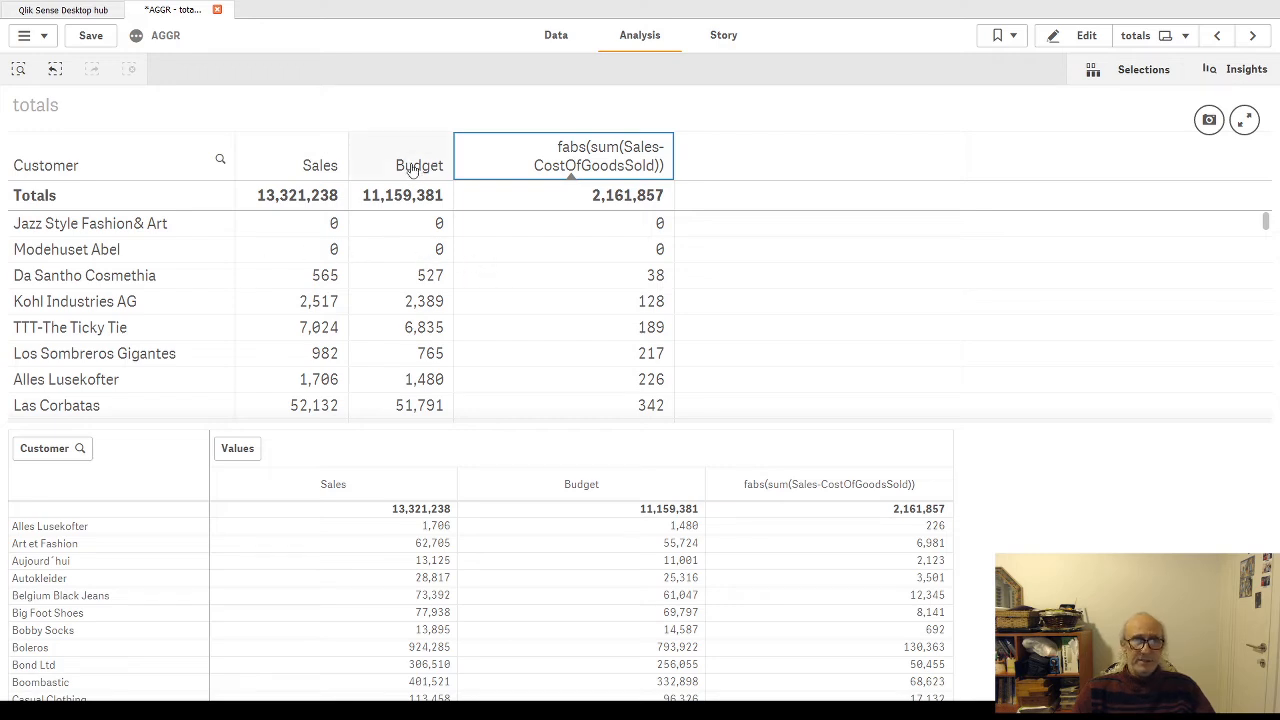
{"action": "left_click", "coordinate": [1086, 35]}
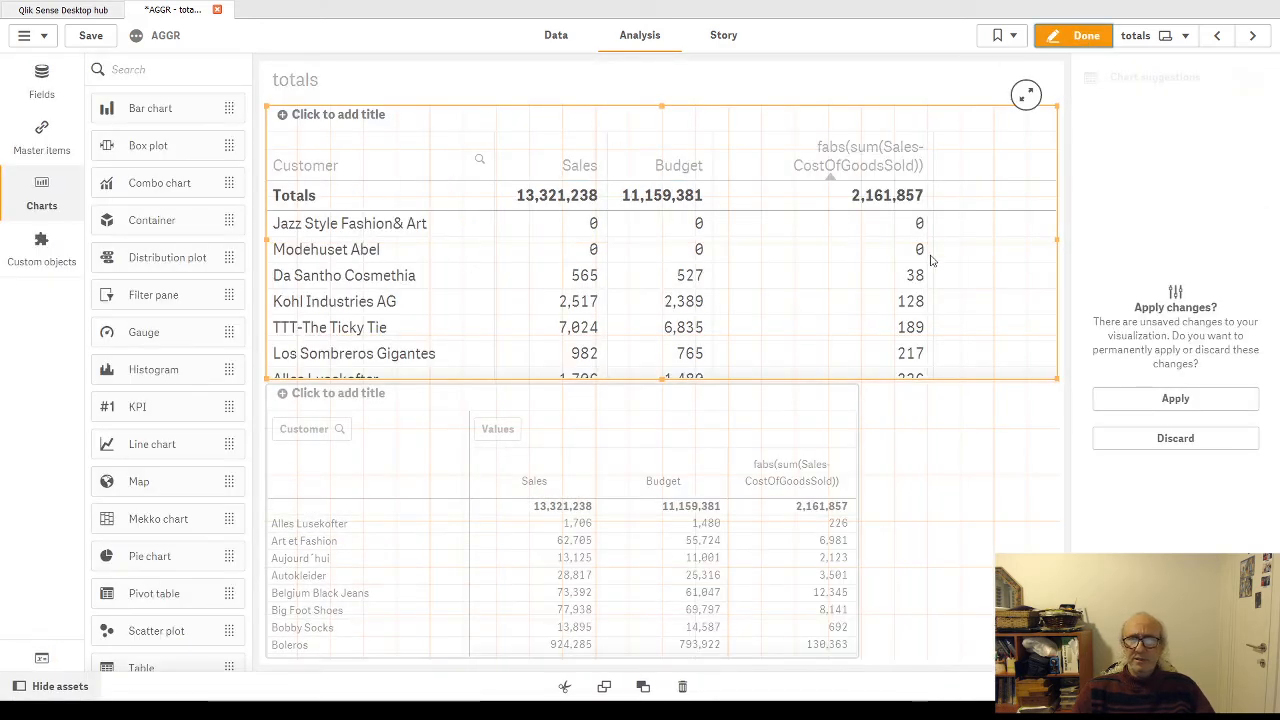
{"action": "left_click", "coordinate": [1165, 398]}
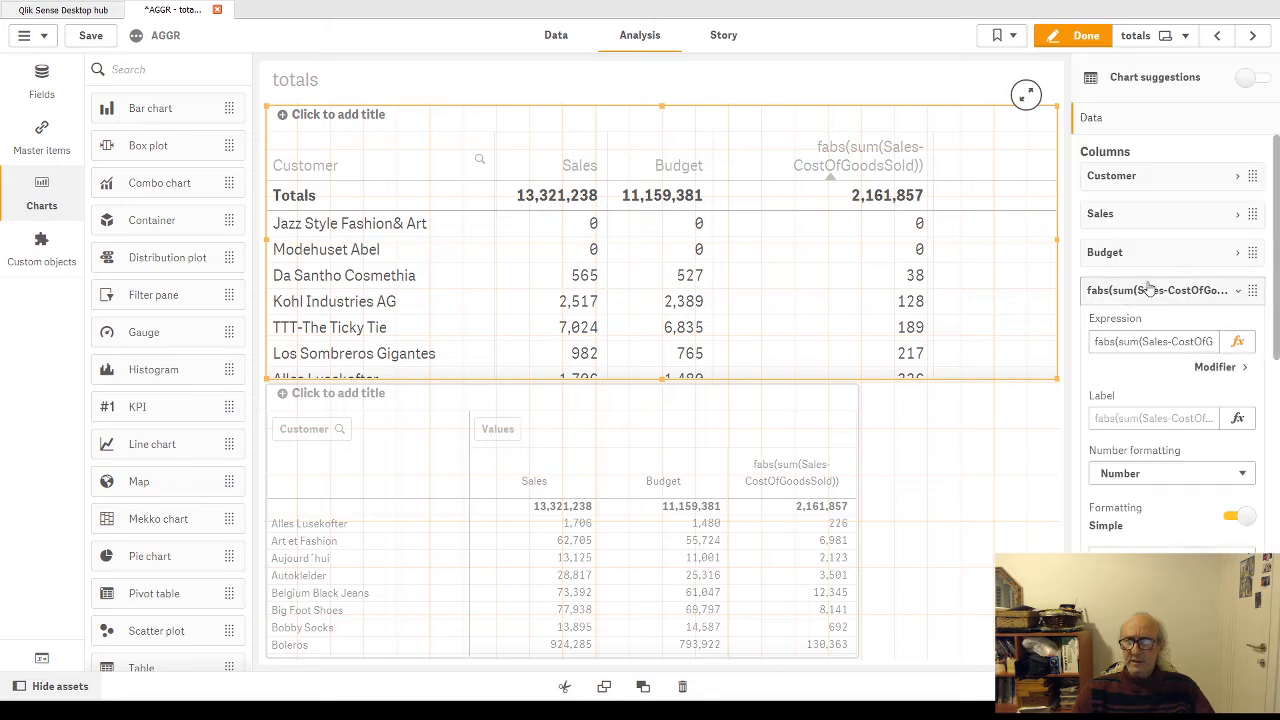
Step: Change the label of the upper table's Budget column to Cost Of Goods and finish editing the sheet
{"action": "left_click", "coordinate": [1238, 254]}
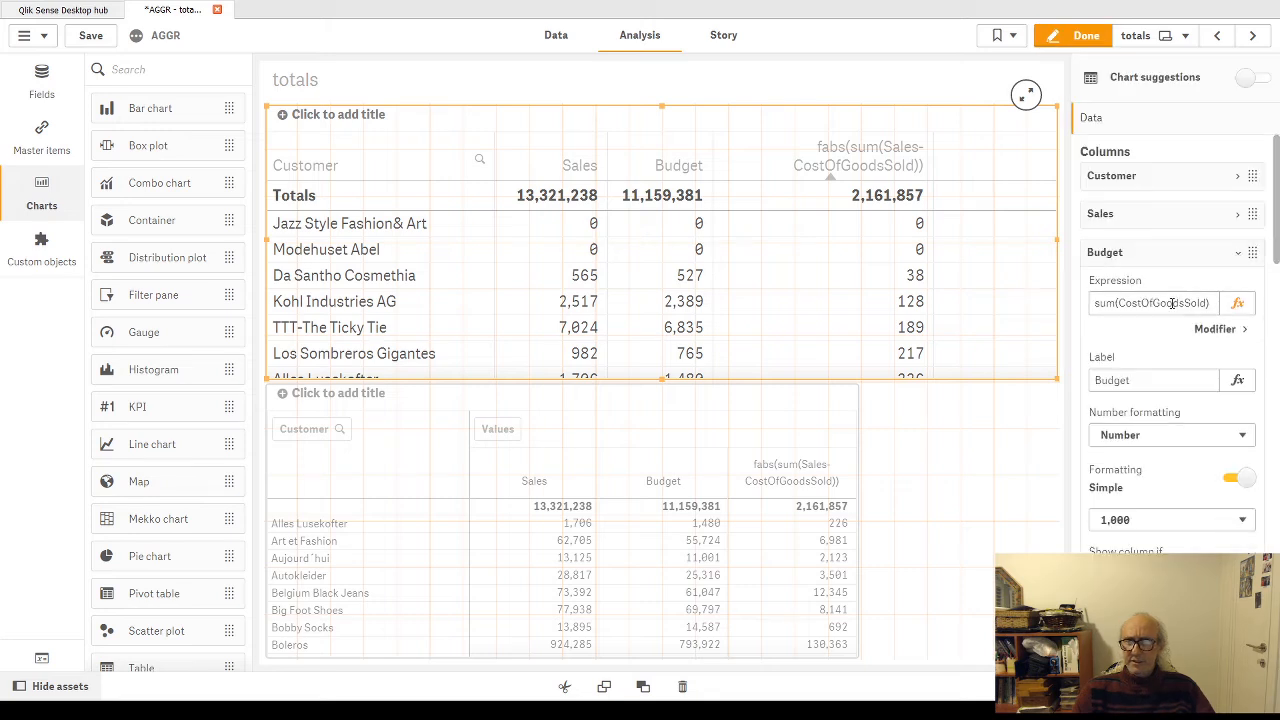
{"action": "left_click", "coordinate": [1141, 377]}
{"action": "double_click", "coordinate": [1141, 377]}
{"action": "type", "text": "C"}
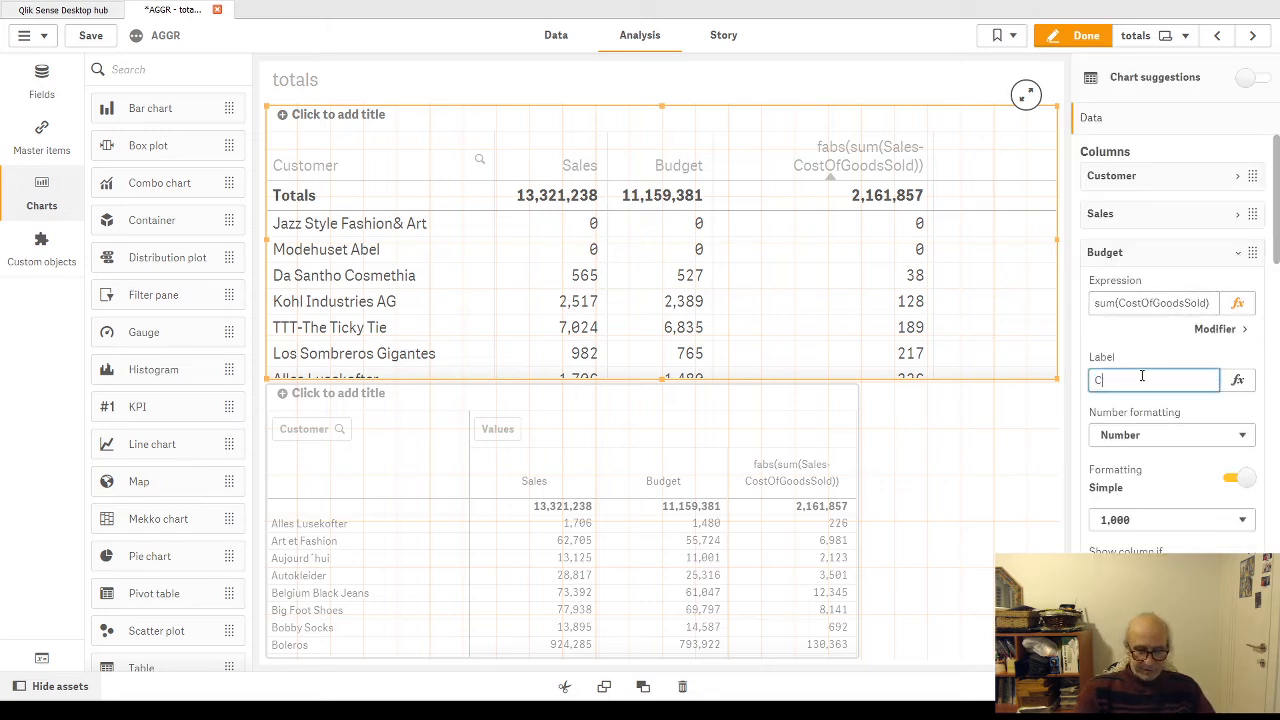
{"action": "type", "text": "ost "}
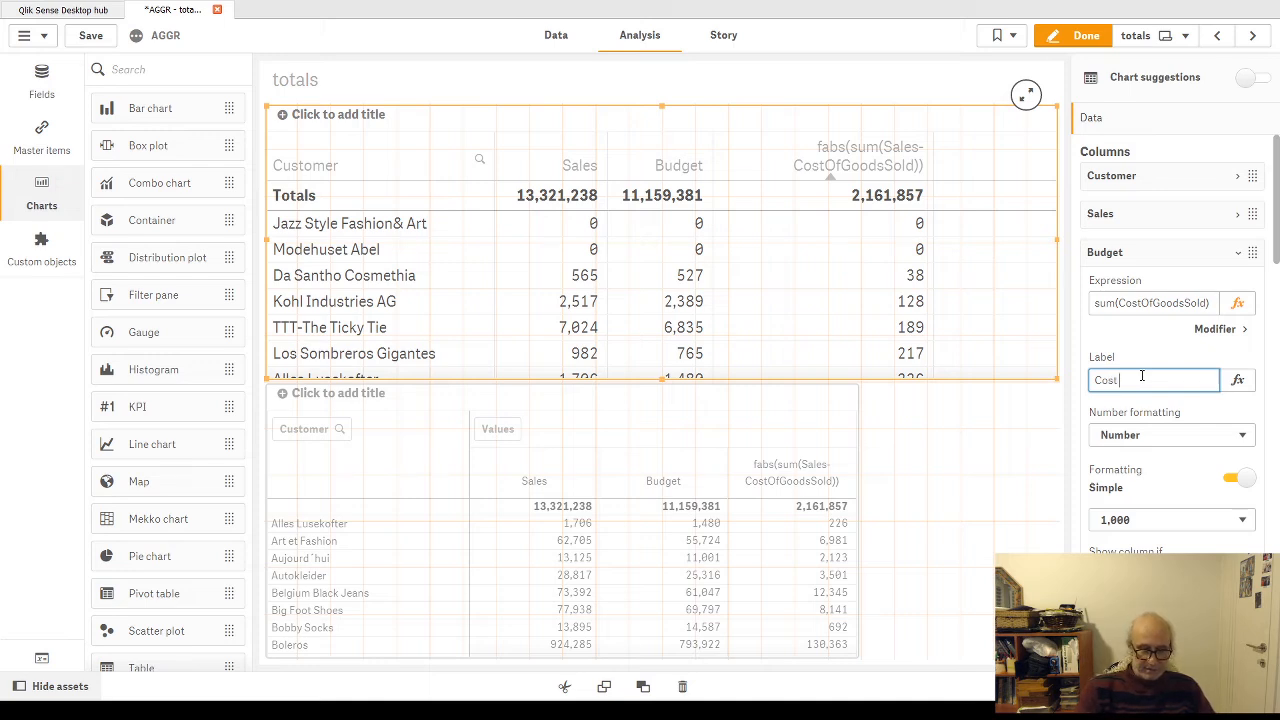
{"action": "type", "text": "Of Goods"}
{"action": "key", "text": "Return"}
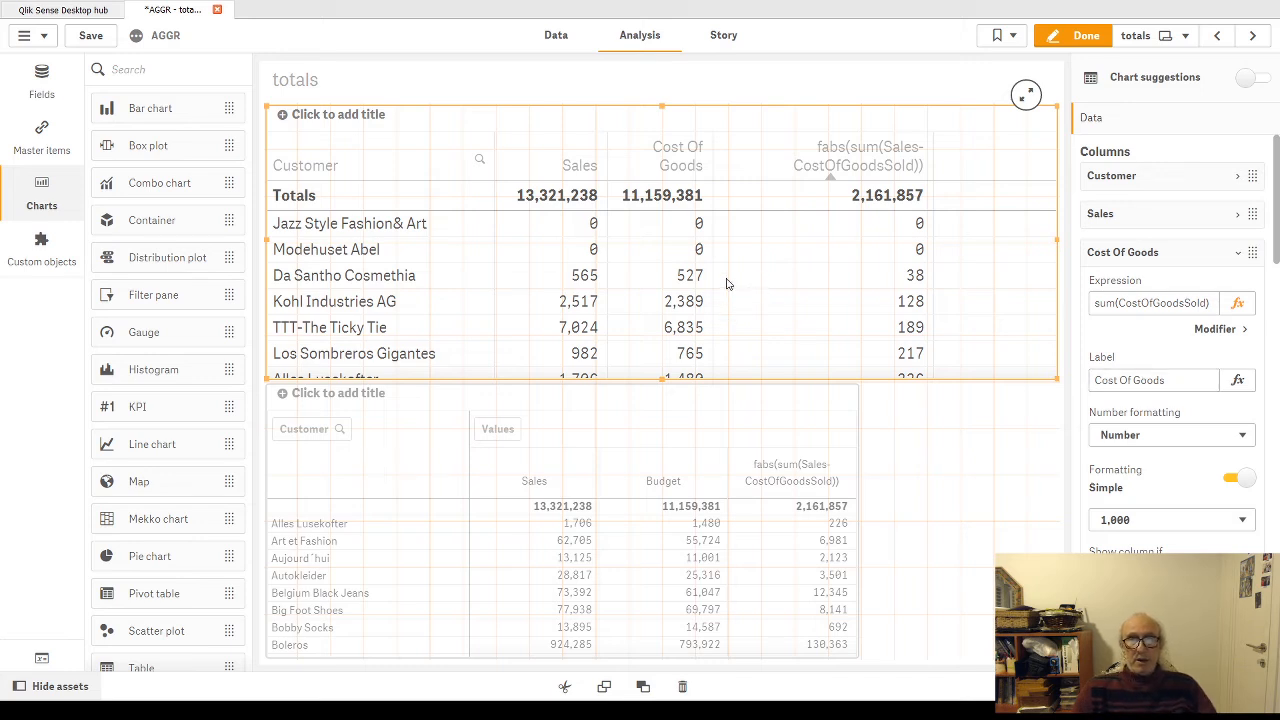
{"action": "left_click", "coordinate": [1086, 36]}
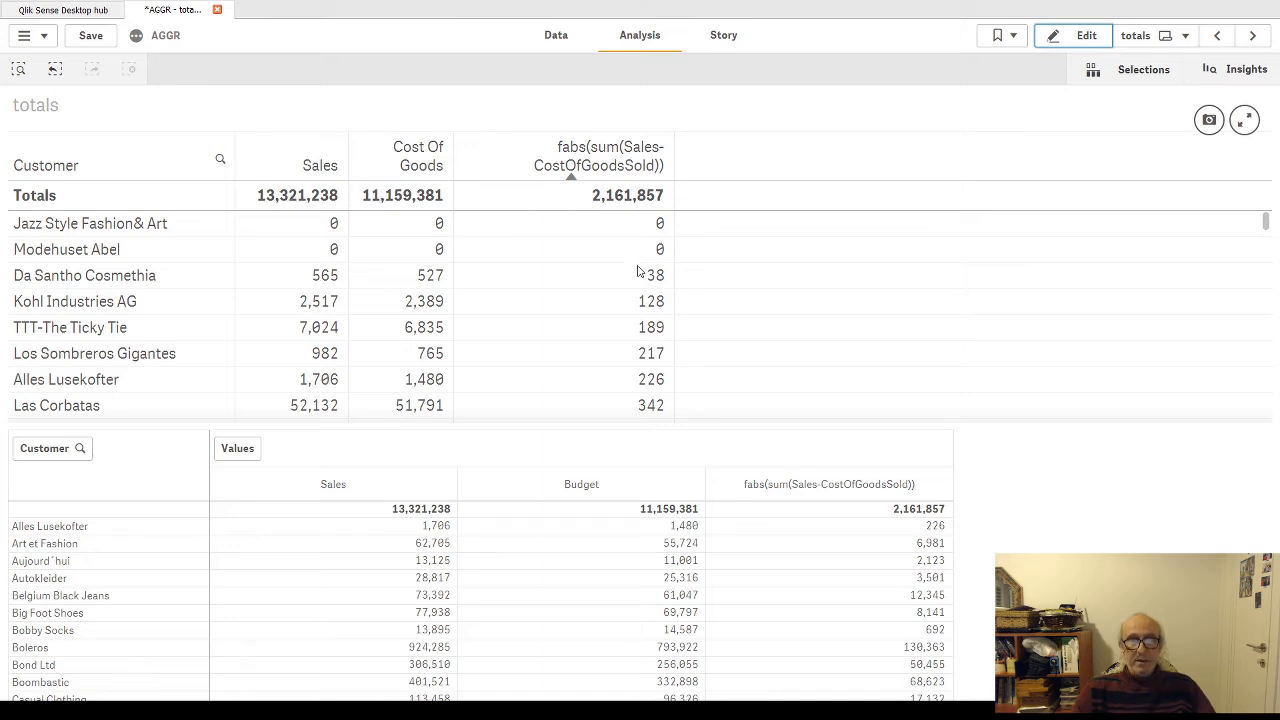
Step: Edit the upper table's last column so its expression is (sum(Sales-CostOfGoodsSold)) without fabs, and finish editing
{"action": "left_click", "coordinate": [1087, 36]}
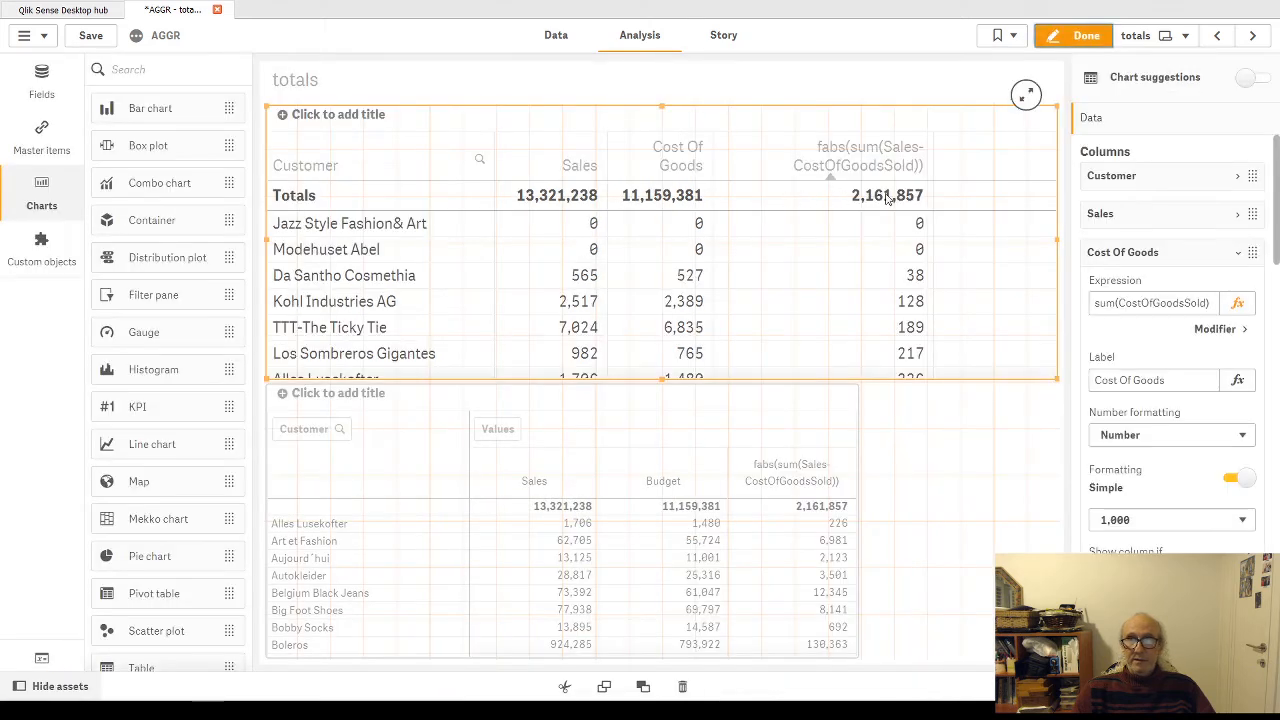
{"action": "left_click", "coordinate": [886, 199]}
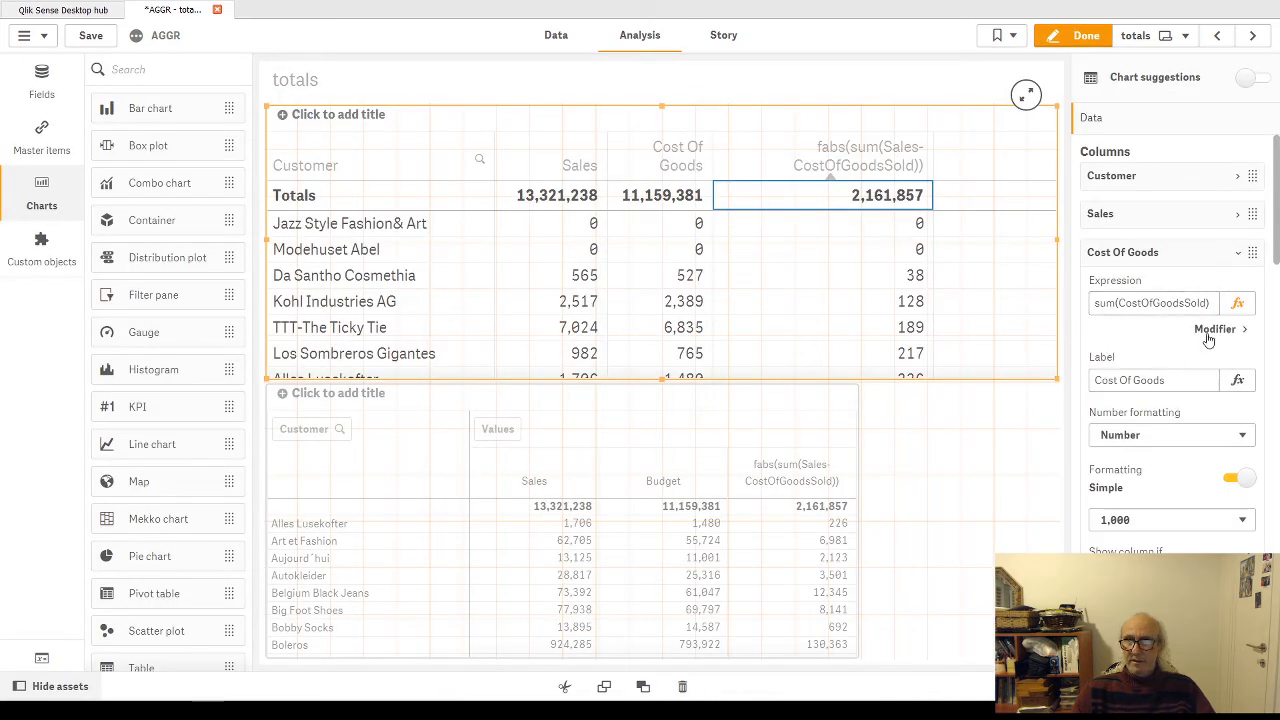
{"action": "left_click", "coordinate": [1238, 259]}
{"action": "left_click", "coordinate": [1098, 341]}
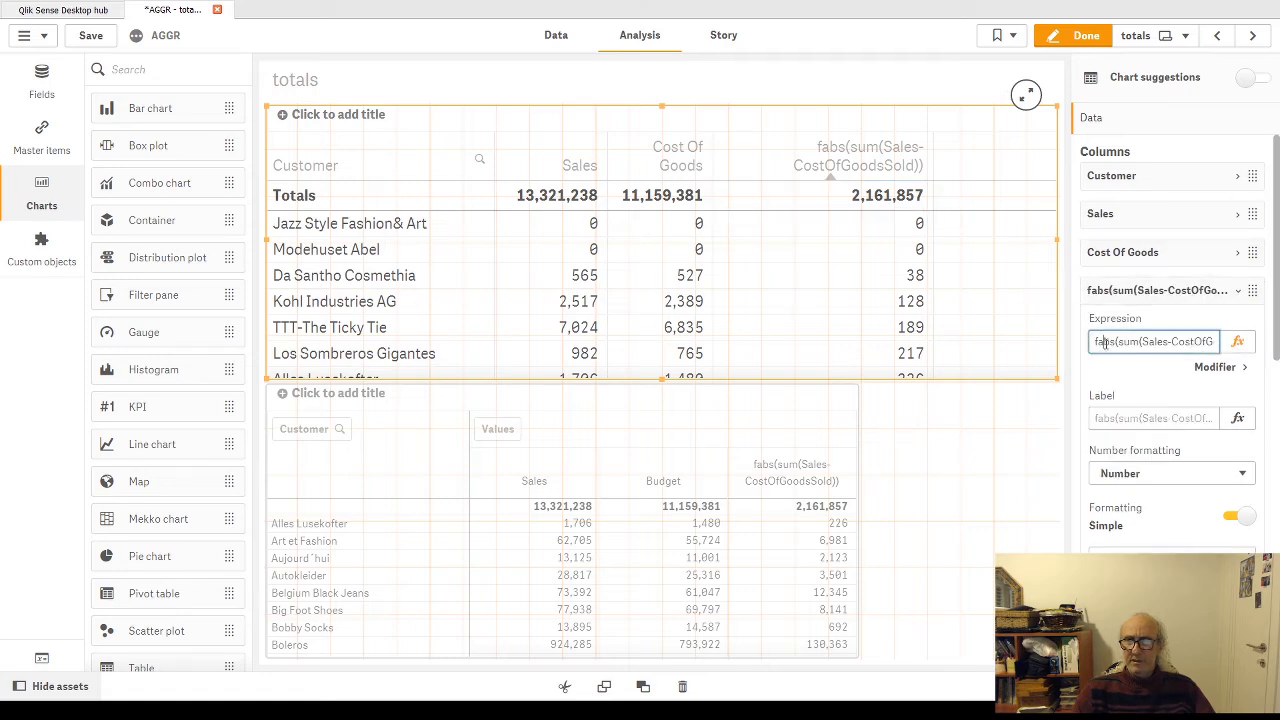
{"action": "double_click", "coordinate": [1098, 341]}
{"action": "key", "text": "BackSpace"}
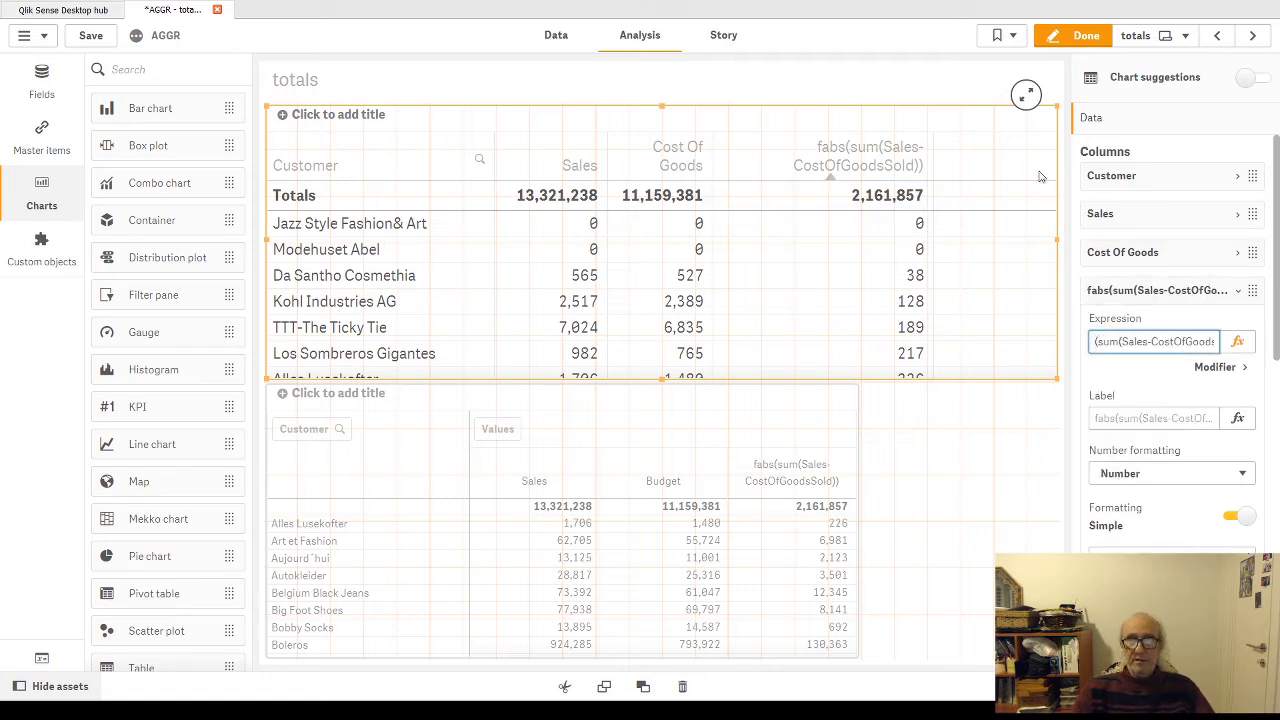
{"action": "left_click", "coordinate": [1078, 36]}
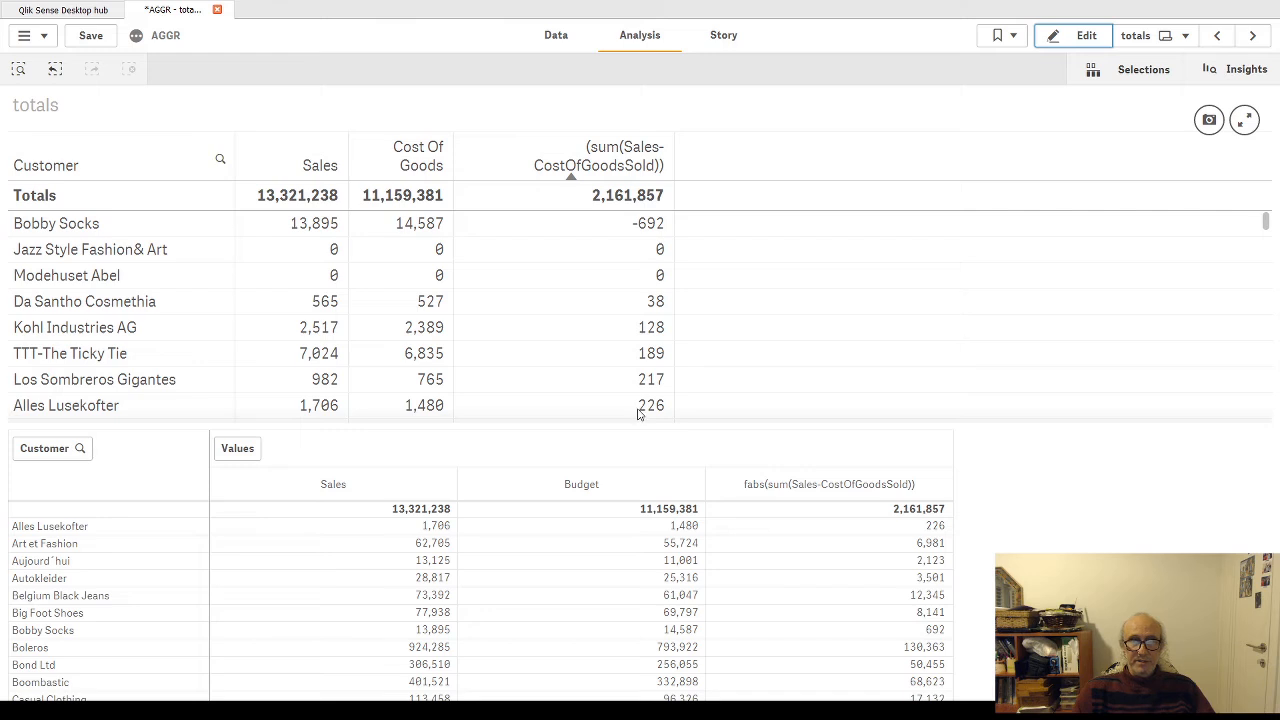
Step: Examine the individual customer values in the (sum(Sales-CostOfGoodsSold)) column and the Sales and Cost Of Goods totals
{"action": "left_click", "coordinate": [628, 229]}
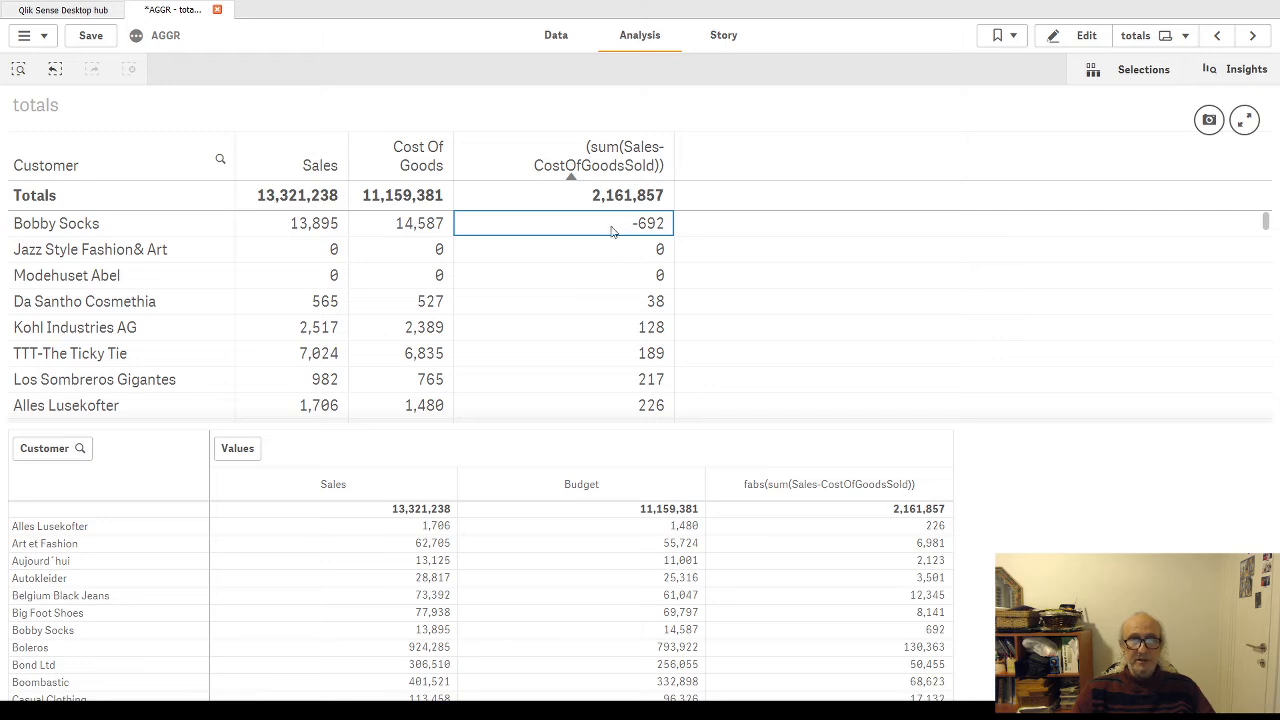
{"action": "left_click", "coordinate": [614, 301]}
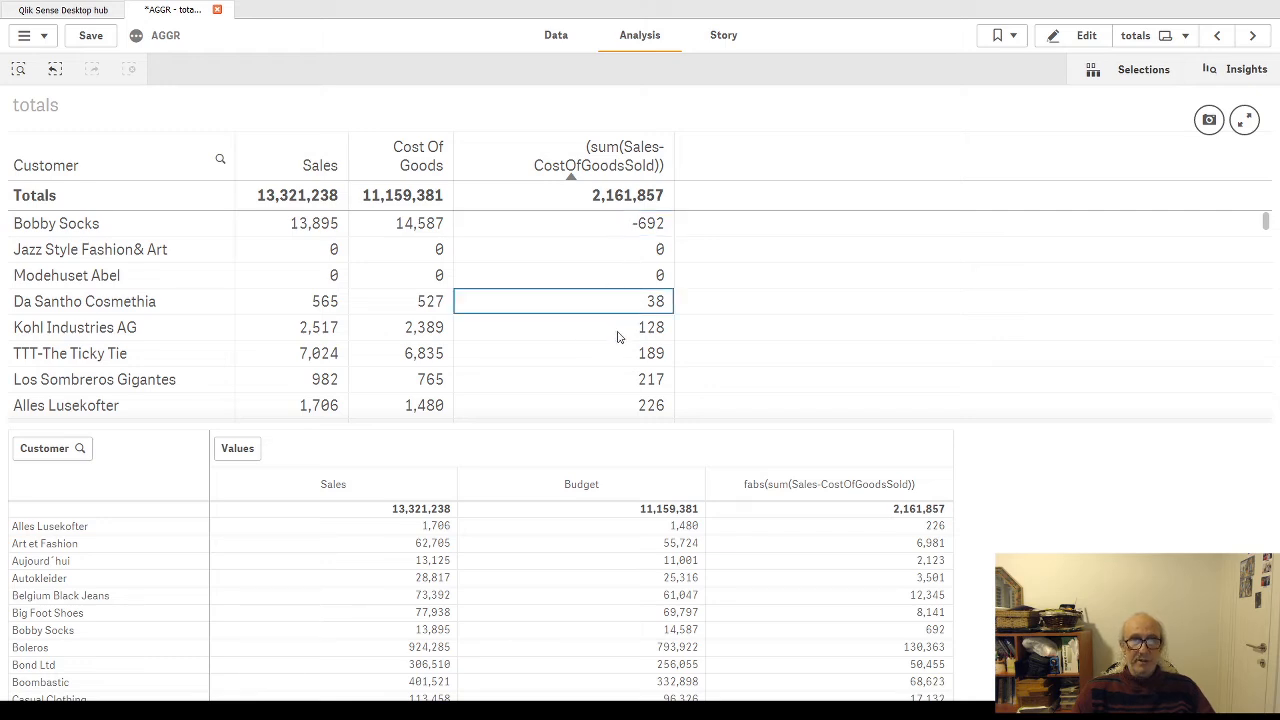
{"action": "left_click", "coordinate": [614, 334]}
{"action": "left_click", "coordinate": [613, 362]}
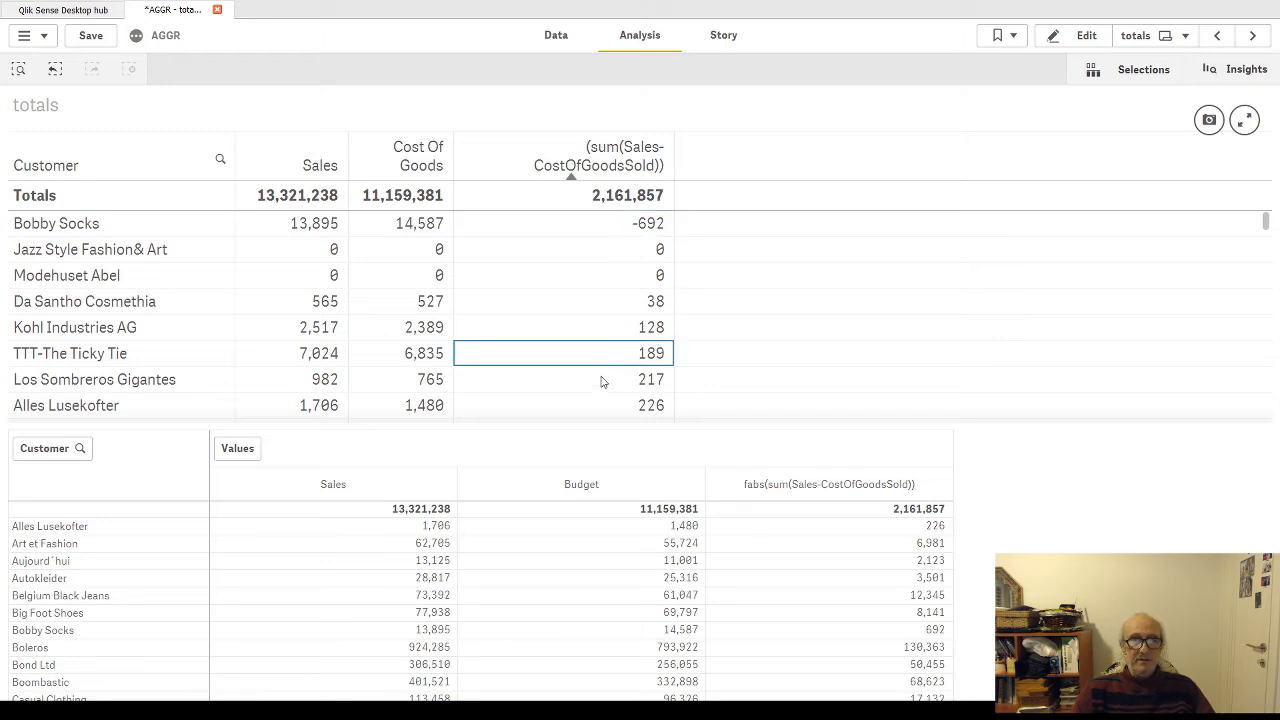
{"action": "left_click", "coordinate": [603, 387]}
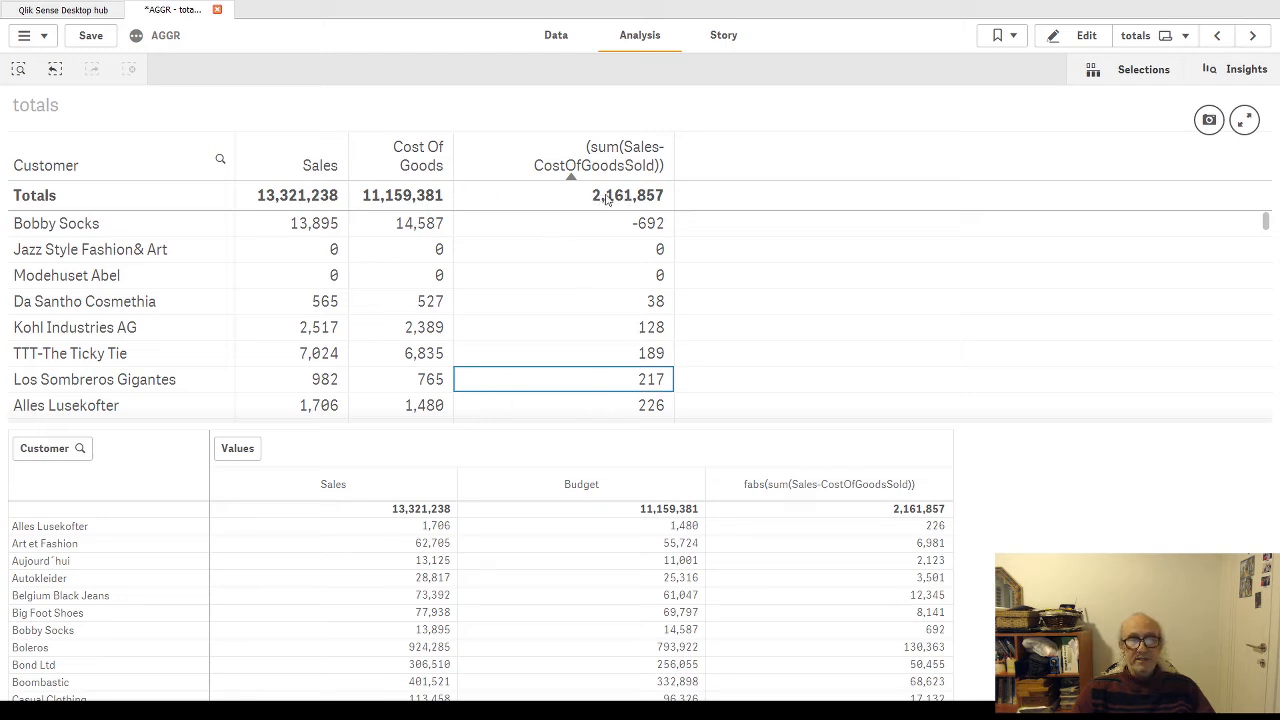
{"action": "left_click", "coordinate": [330, 195]}
{"action": "left_click", "coordinate": [381, 200]}
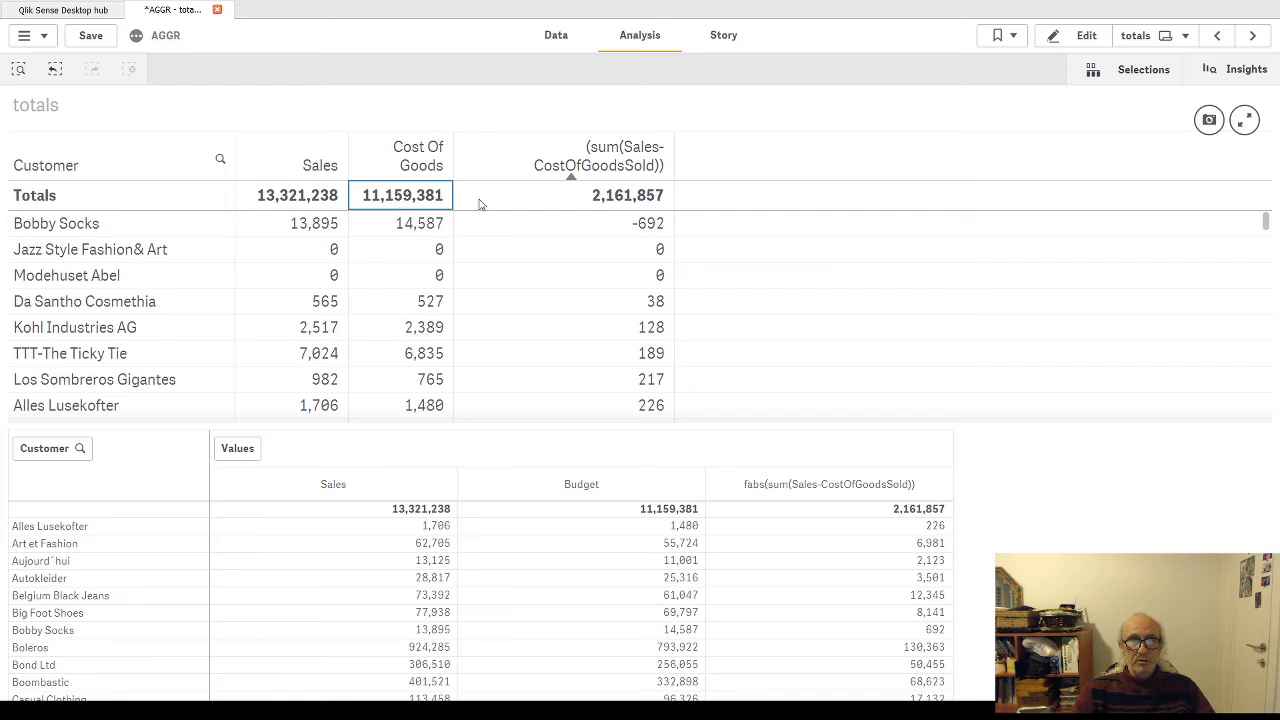
Step: Put fabs back in front of the (sum(Sales-CostOfGoodsSold)) expression in the upper table
{"action": "left_click", "coordinate": [1086, 35]}
{"action": "left_click", "coordinate": [1110, 345]}
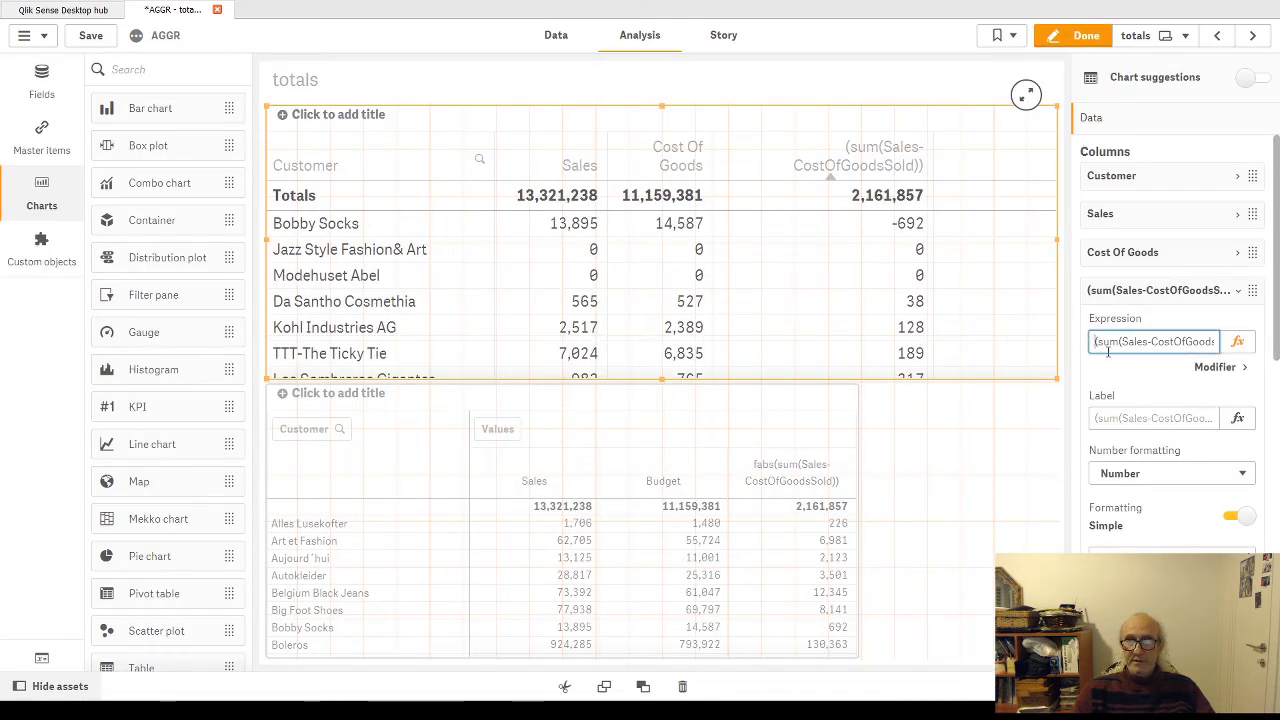
{"action": "type", "text": "fabs"}
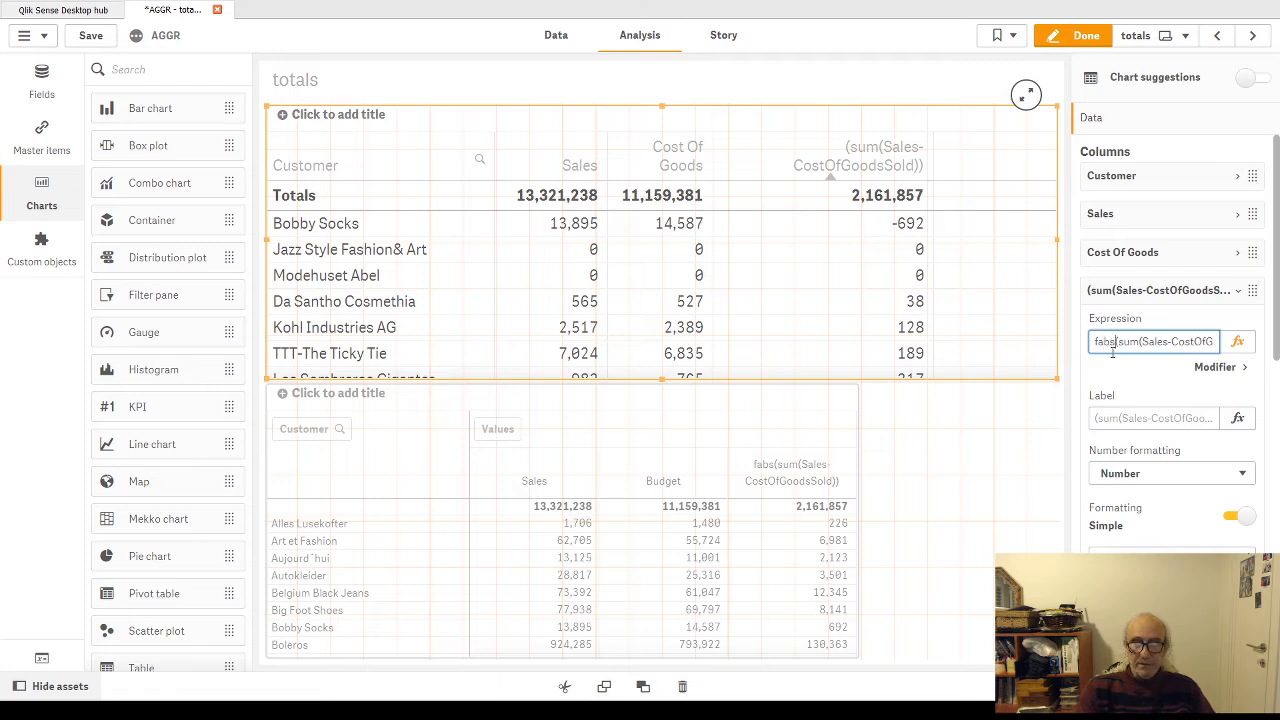
{"action": "key", "text": "Return"}
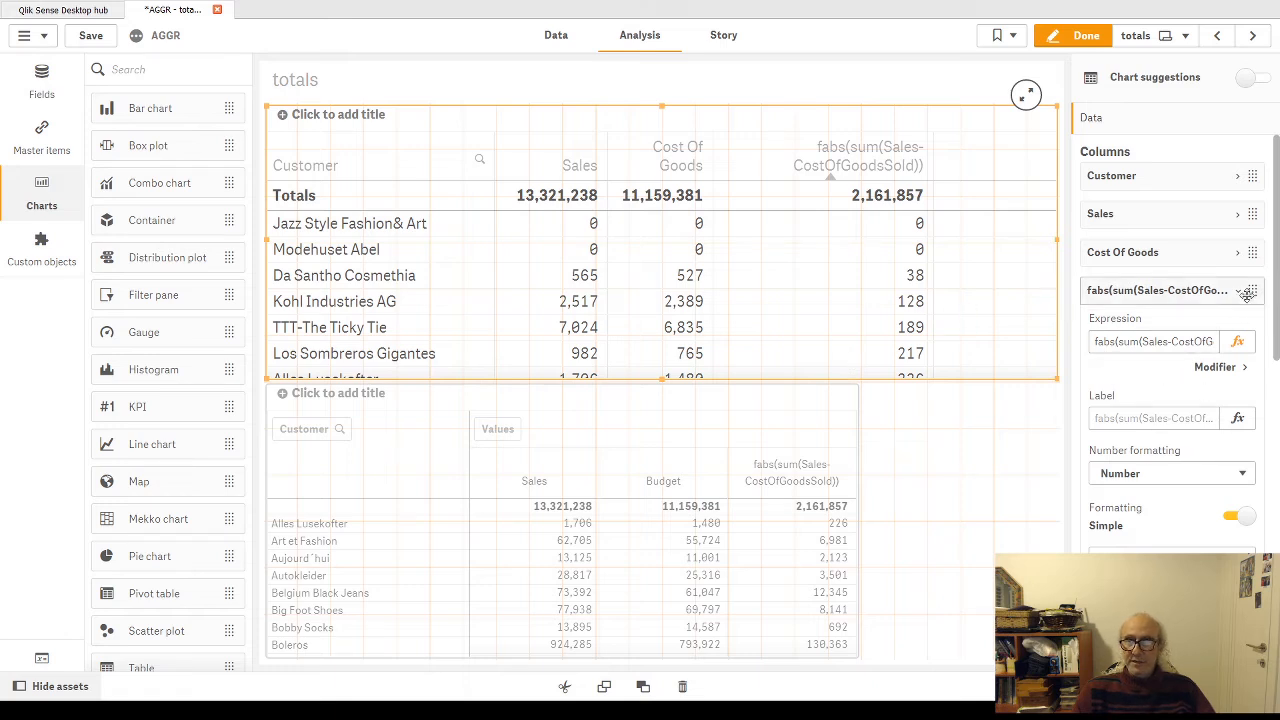
Step: Set the totals function of the upper table's fabs column to Sum and finish editing the sheet
{"action": "scroll", "coordinate": [1173, 446], "scroll_direction": "down", "scroll_amount": 1}
{"action": "scroll", "coordinate": [1173, 446], "scroll_direction": "down", "scroll_amount": 4}
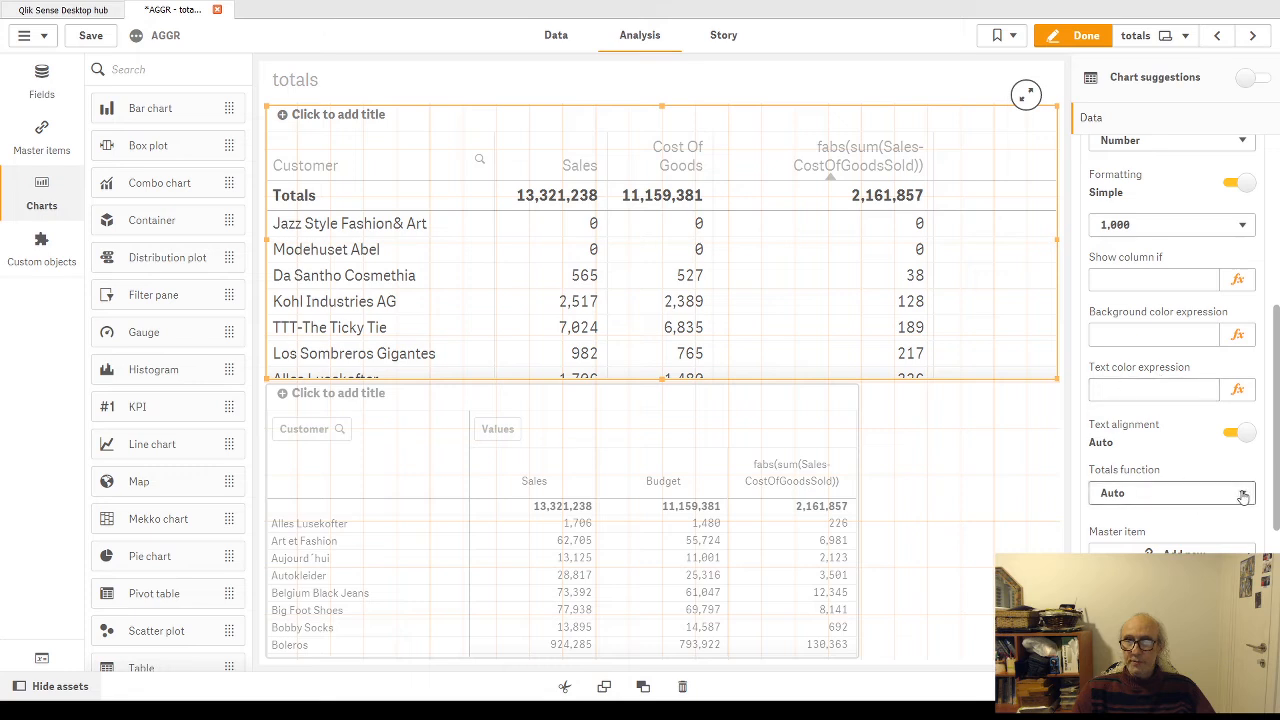
{"action": "left_click", "coordinate": [1120, 592]}
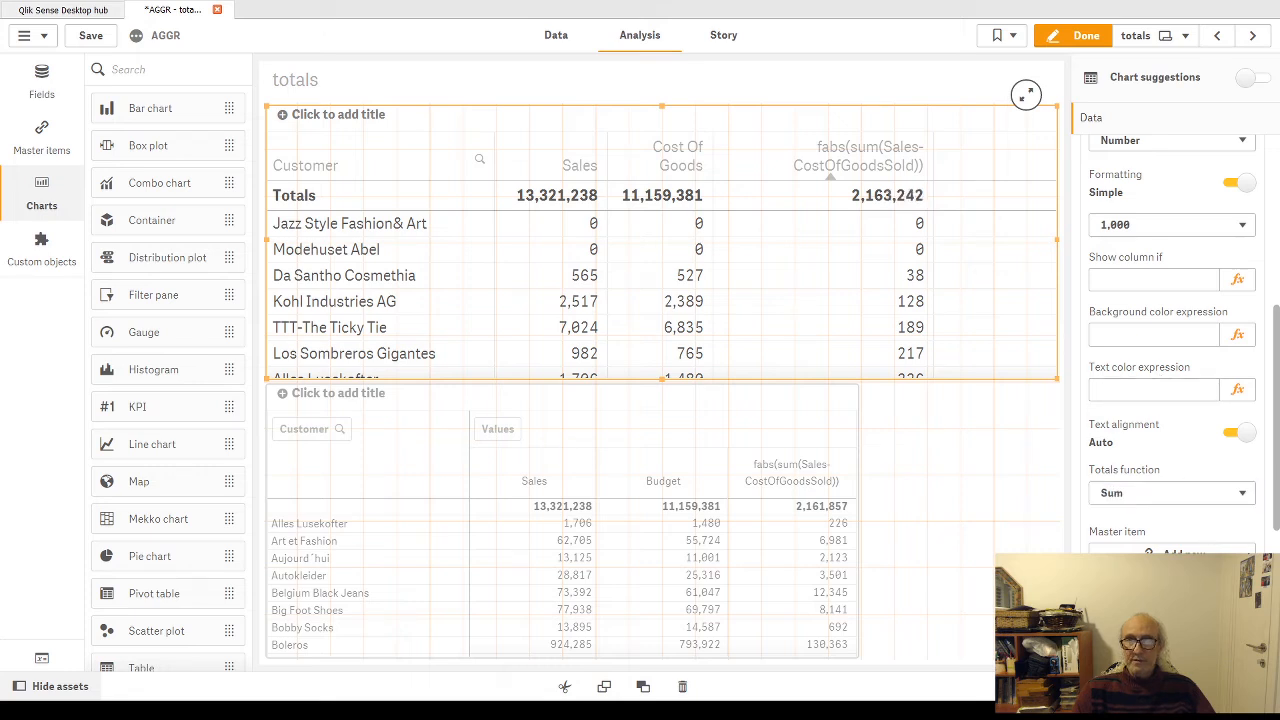
{"action": "left_click", "coordinate": [1076, 40]}
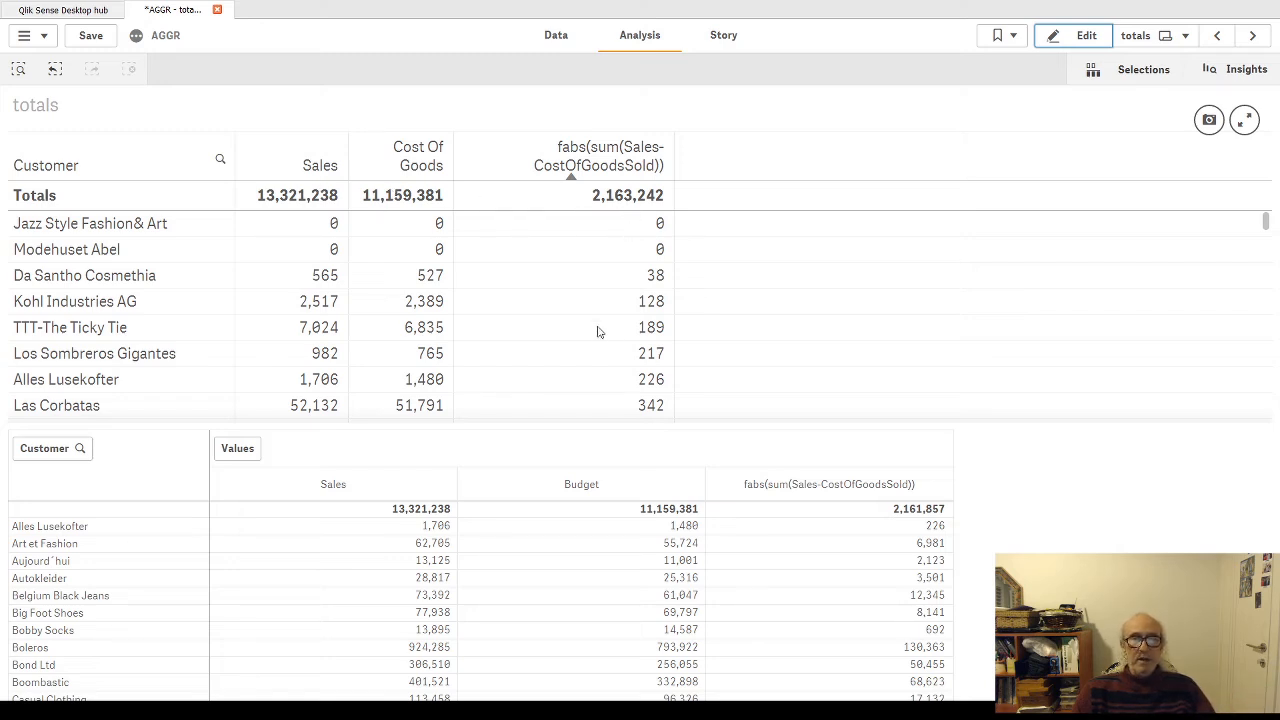
Step: Switch the totals function of the upper table's fabs column to Auto and back to Sum, and finish editing
{"action": "left_click", "coordinate": [1084, 38]}
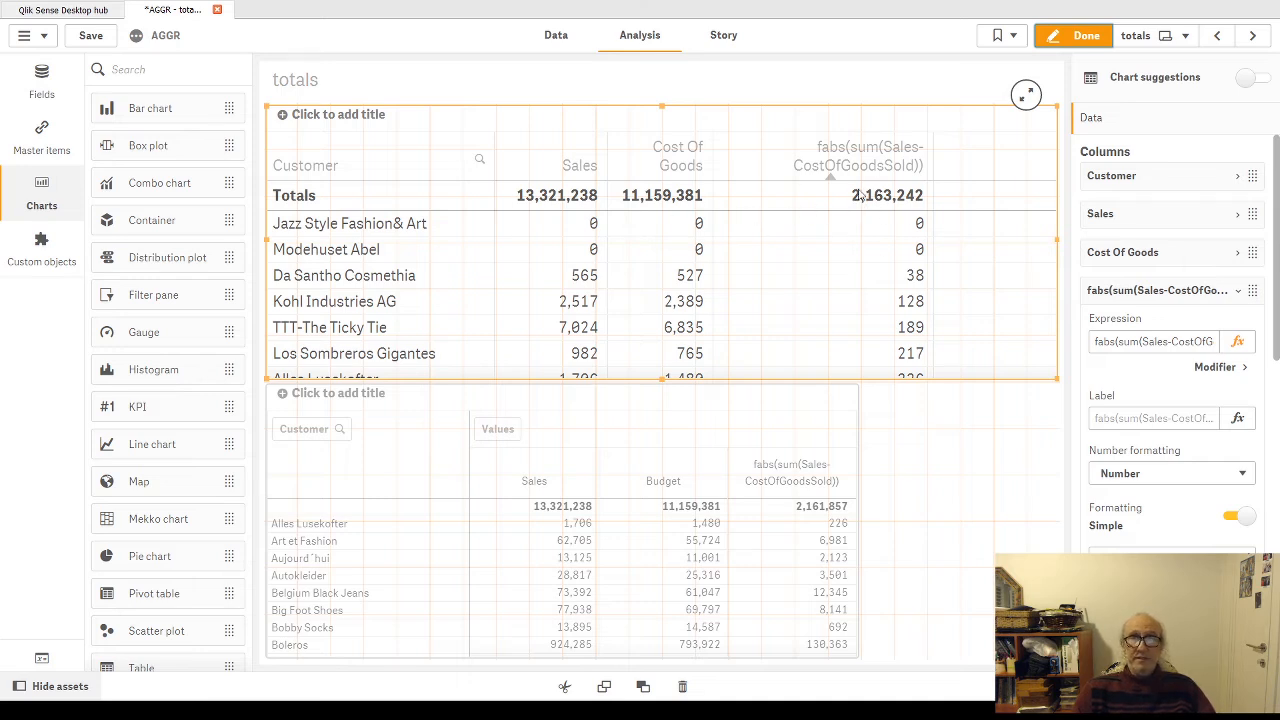
{"action": "scroll", "coordinate": [1168, 509], "scroll_direction": "down", "scroll_amount": 2}
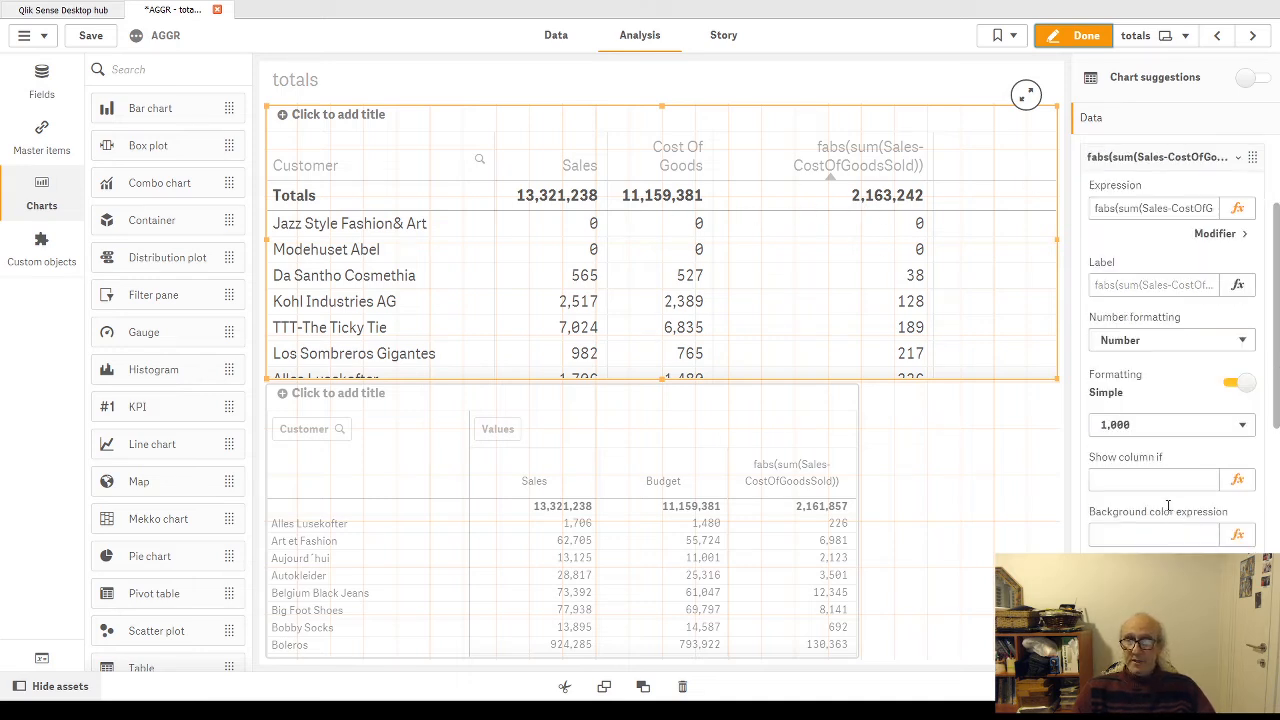
{"action": "scroll", "coordinate": [1168, 509], "scroll_direction": "down", "scroll_amount": 1}
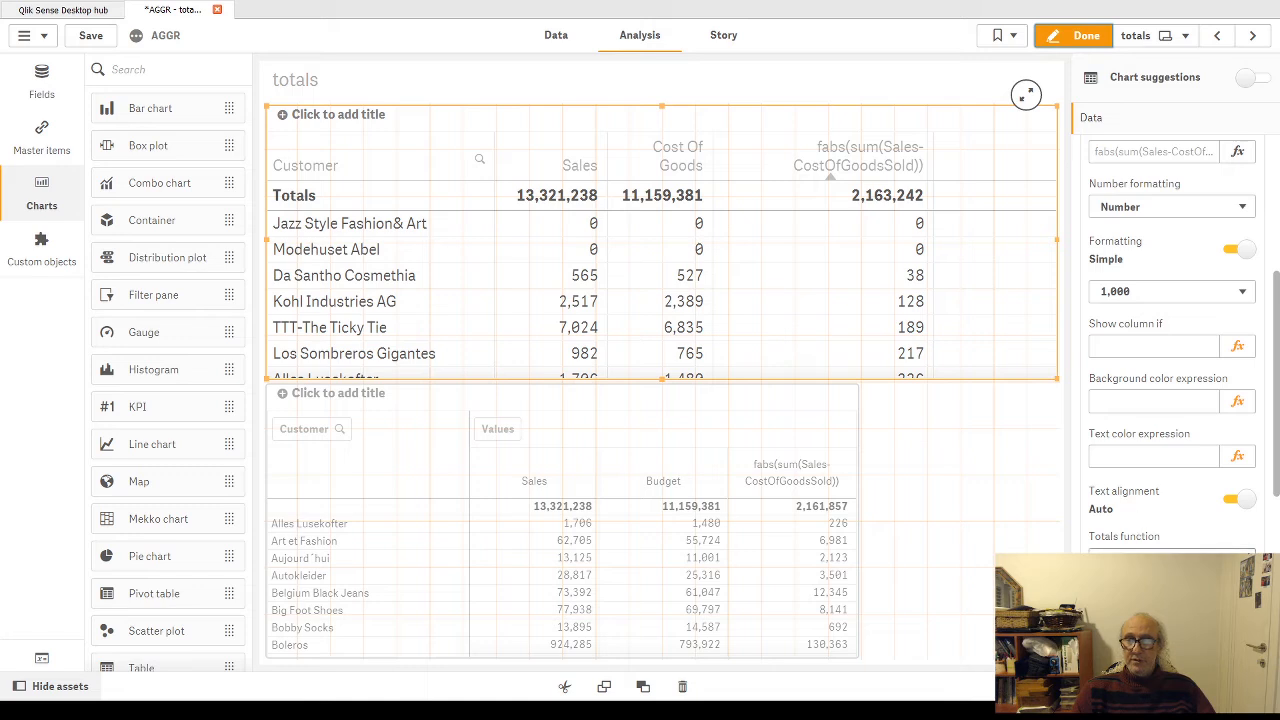
{"action": "left_click", "coordinate": [1171, 582]}
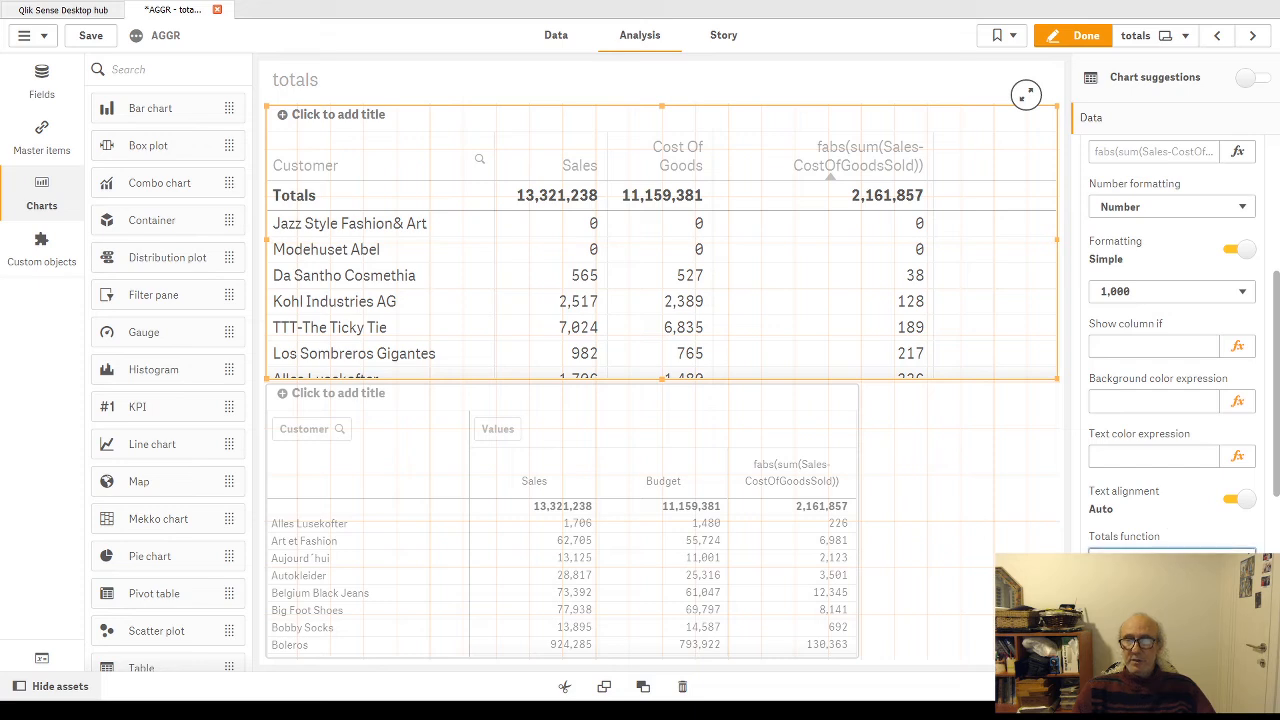
{"action": "left_click", "coordinate": [1125, 664]}
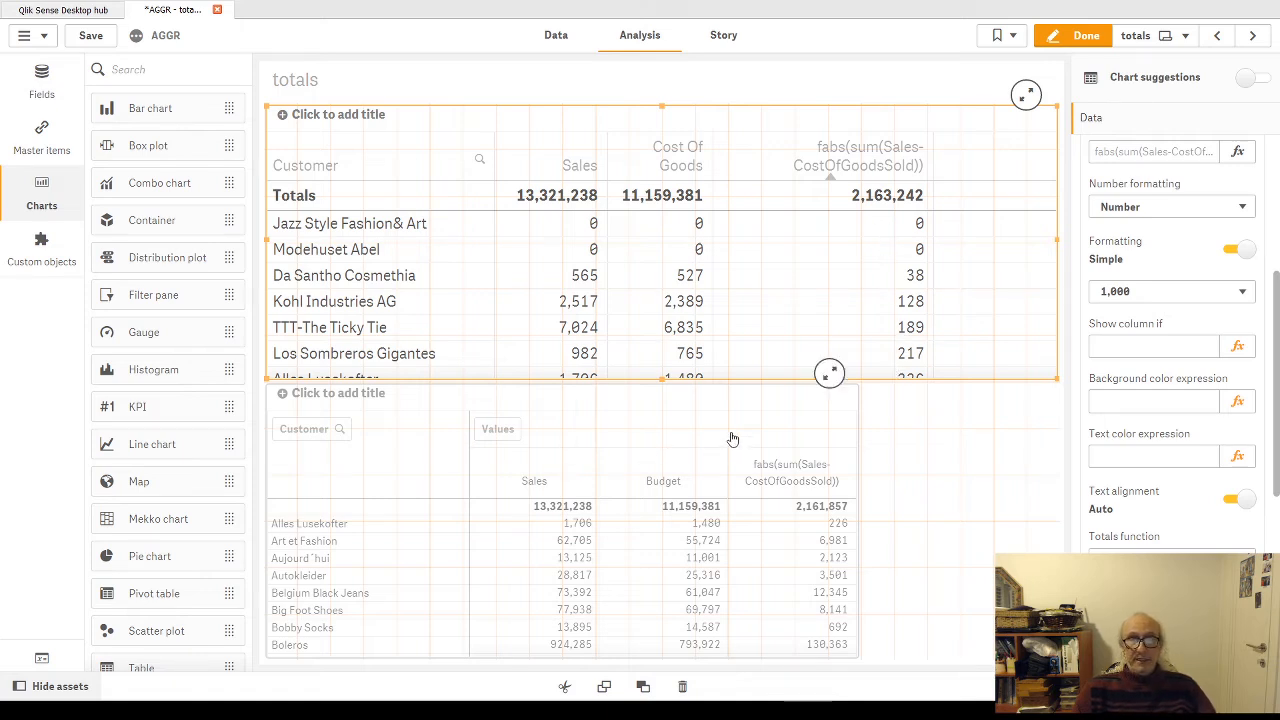
{"action": "left_click", "coordinate": [1087, 35]}
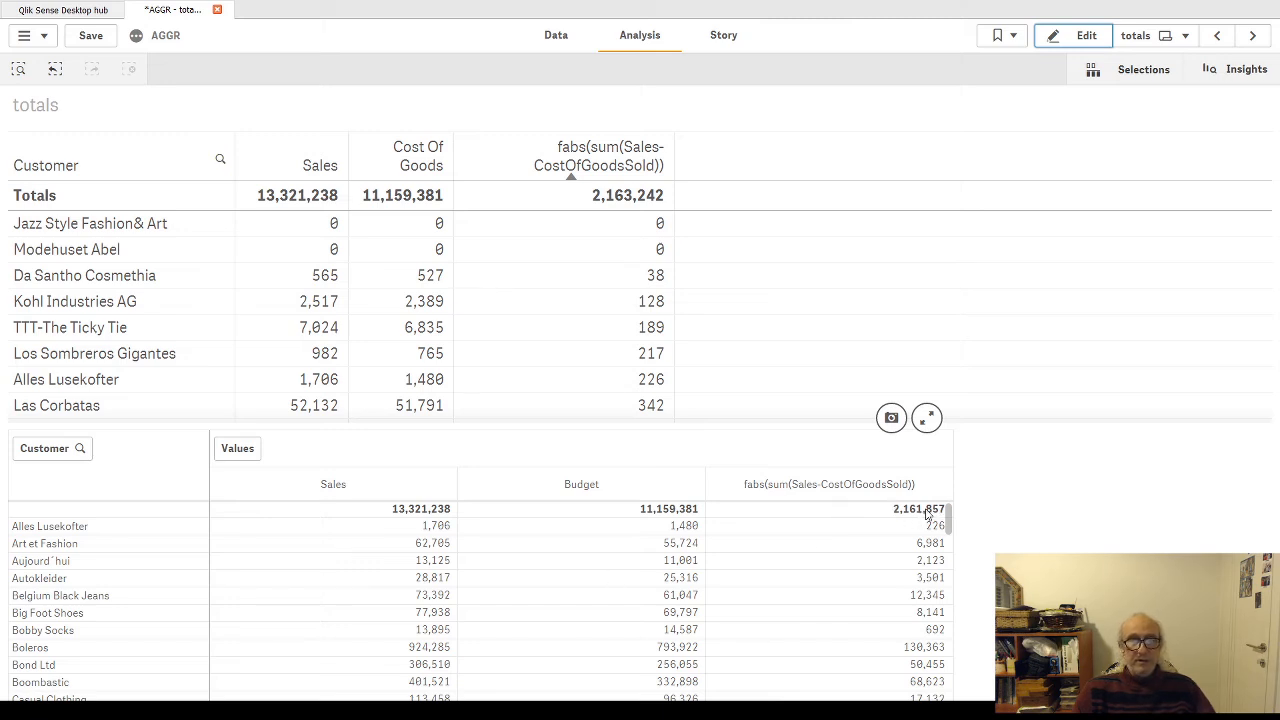
Step: Examine the settings of the pivot table's fabs(sum(Sales-CostOfGoodsSold)) measure for a totals function, and finish editing the sheet
{"action": "left_click", "coordinate": [1086, 36]}
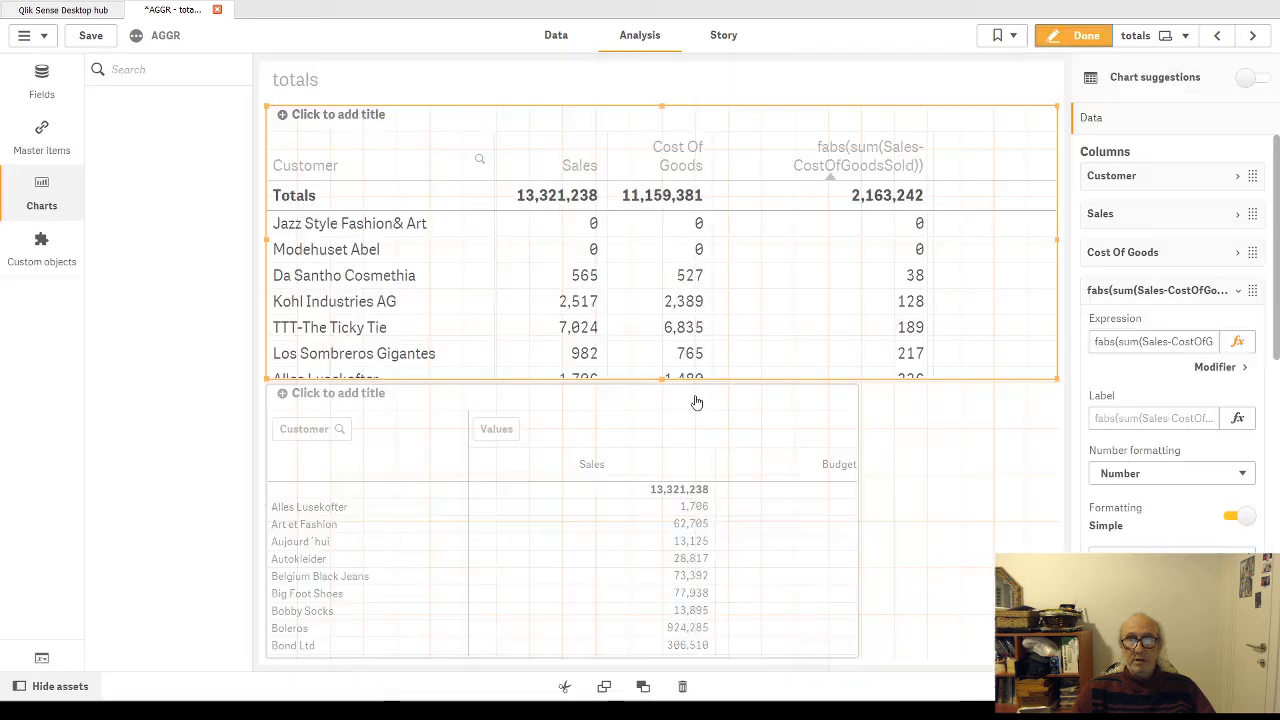
{"action": "left_click", "coordinate": [850, 430]}
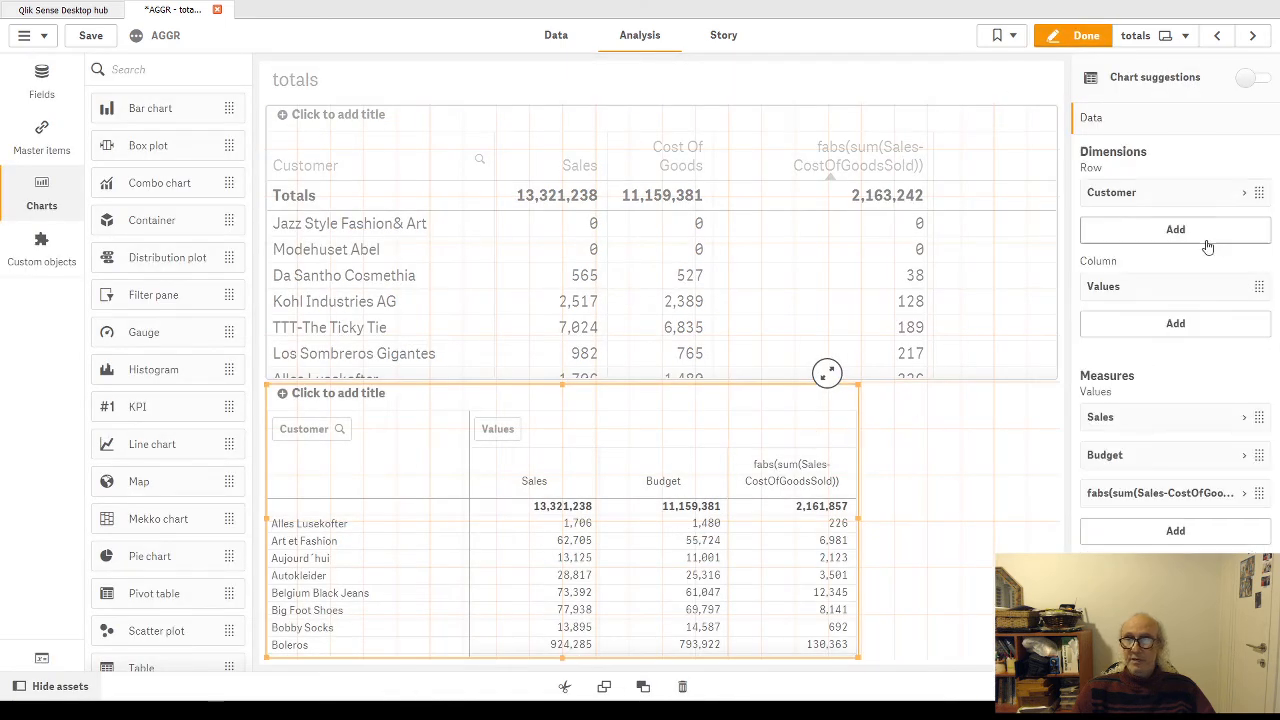
{"action": "left_click", "coordinate": [1243, 493]}
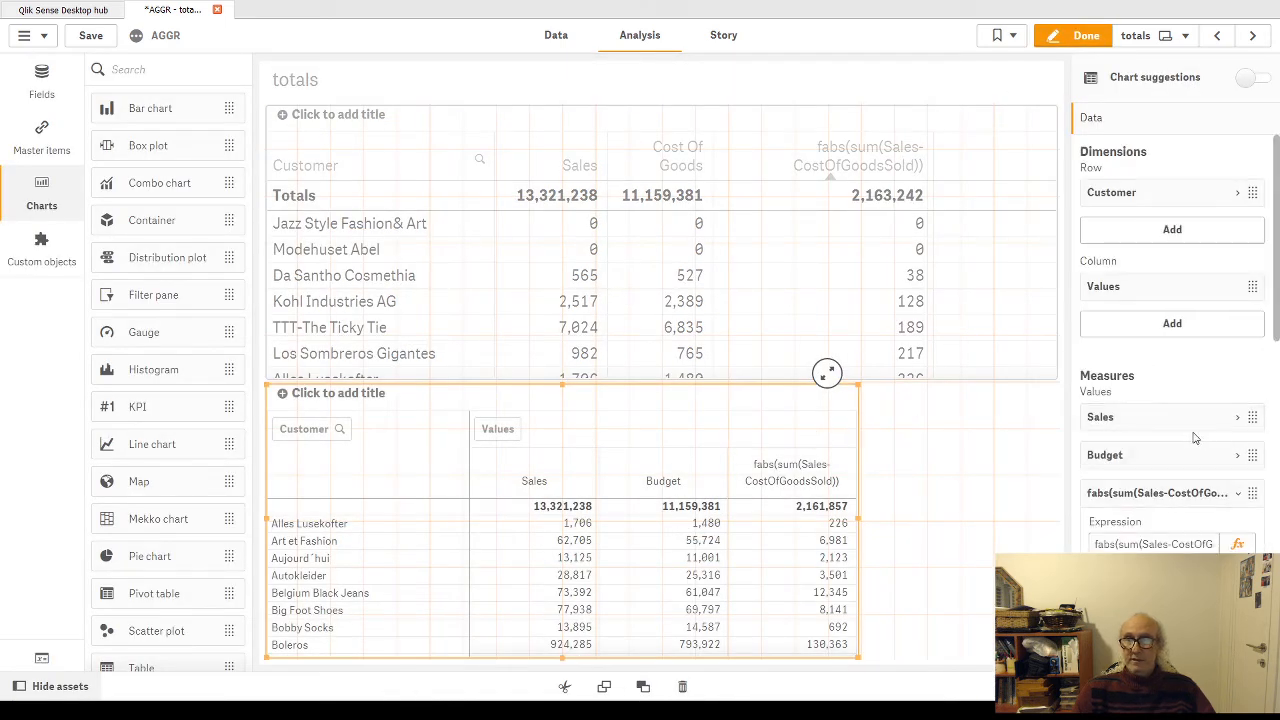
{"action": "scroll", "coordinate": [1202, 438], "scroll_direction": "down", "scroll_amount": 1}
{"action": "scroll", "coordinate": [1204, 437], "scroll_direction": "down", "scroll_amount": 4}
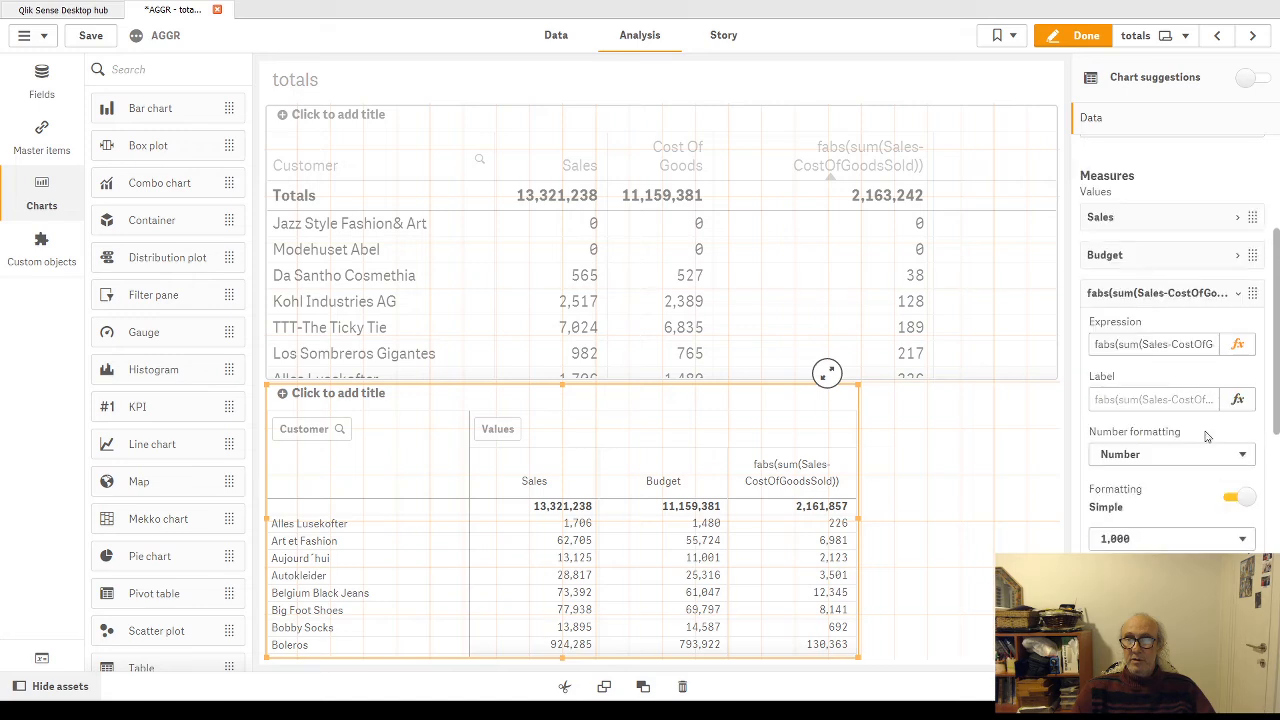
{"action": "scroll", "coordinate": [1204, 430], "scroll_direction": "down", "scroll_amount": 2}
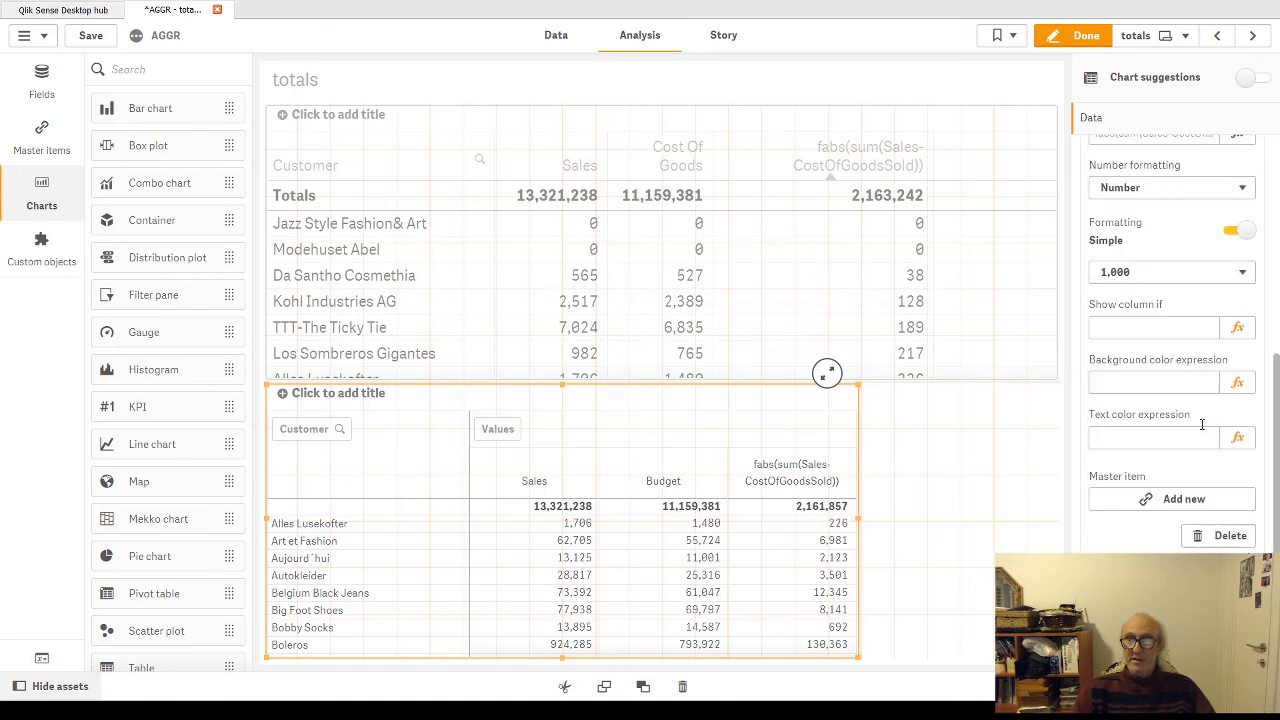
{"action": "scroll", "coordinate": [1203, 430], "scroll_direction": "down", "scroll_amount": 1}
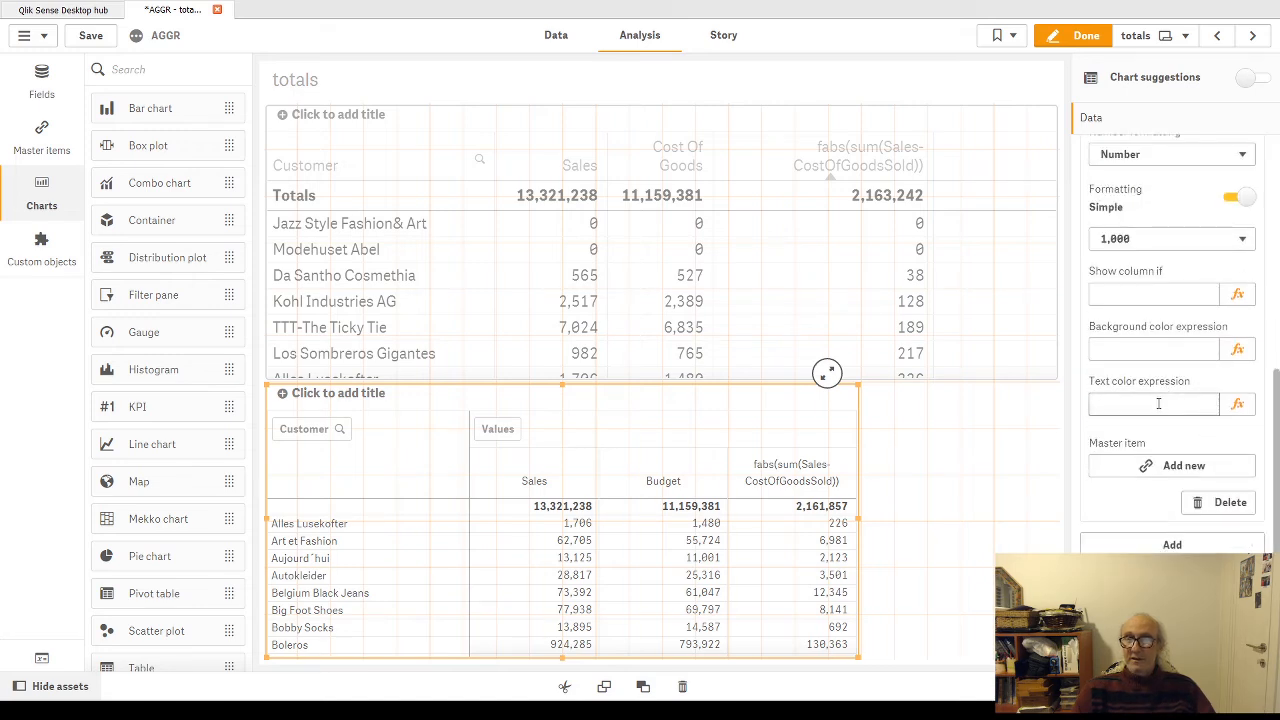
{"action": "scroll", "coordinate": [1160, 405], "scroll_direction": "up", "scroll_amount": 2}
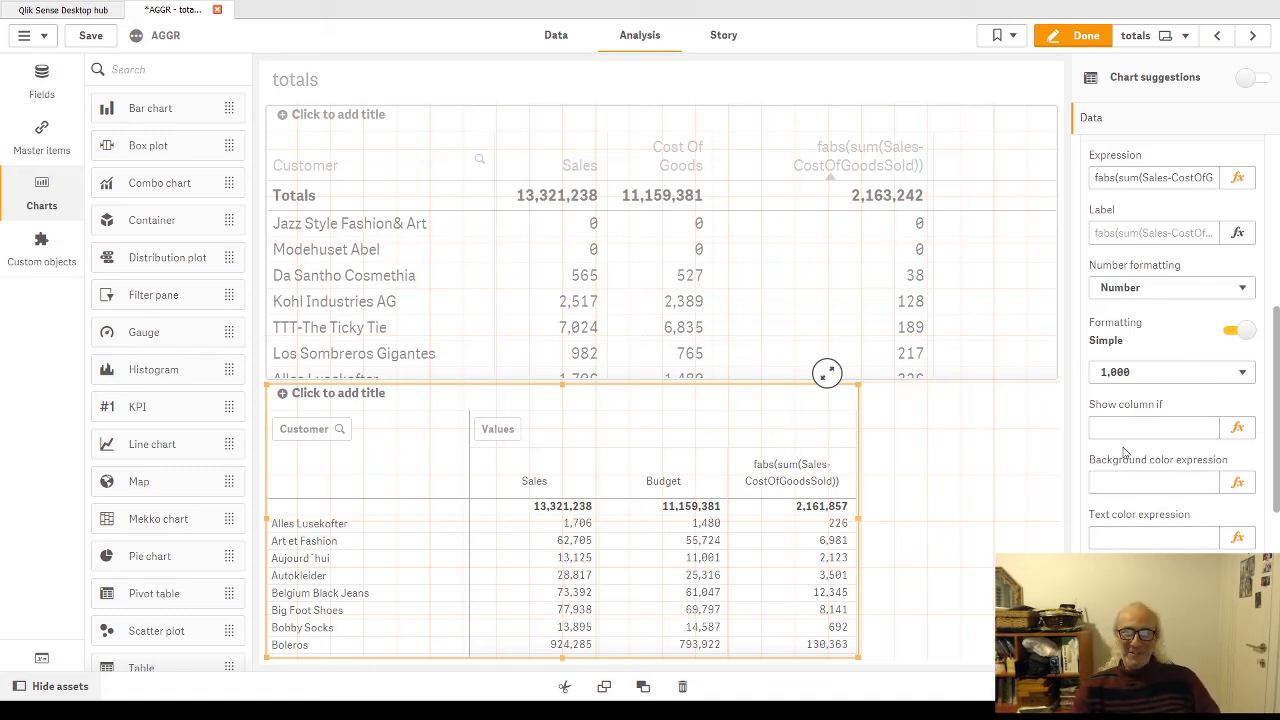
{"action": "scroll", "coordinate": [1247, 210], "scroll_direction": "up", "scroll_amount": 2}
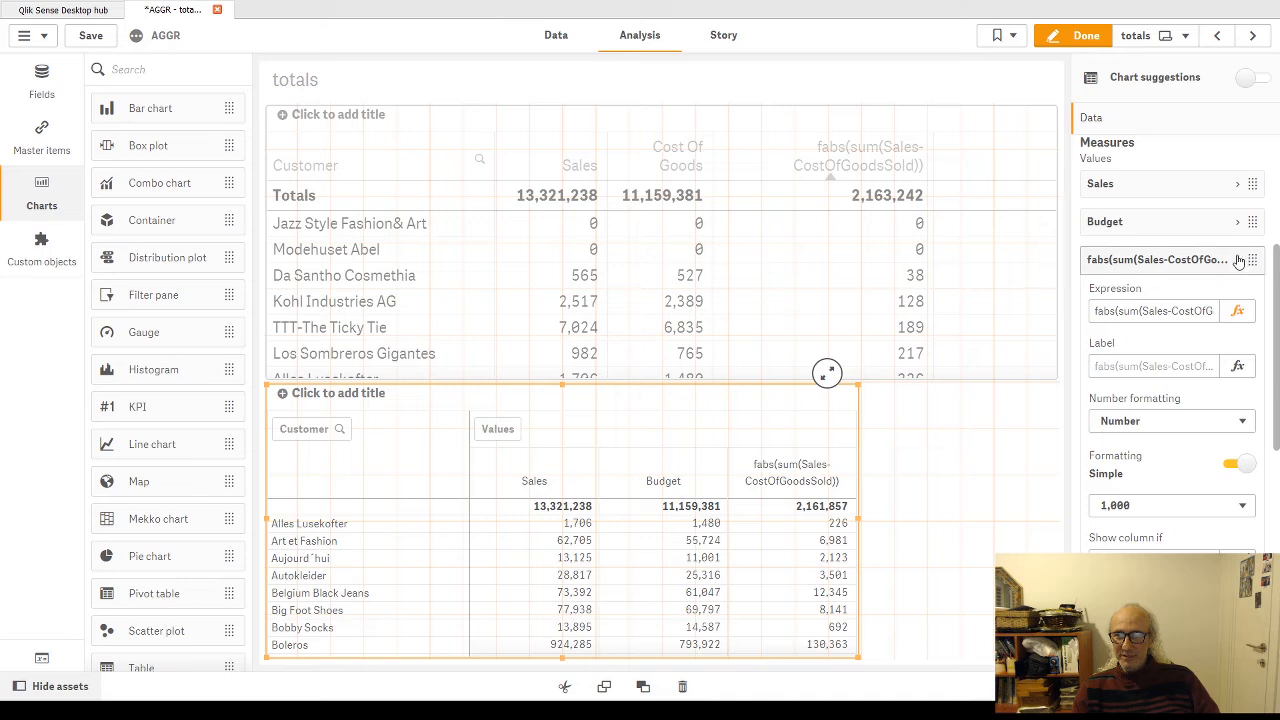
{"action": "left_click", "coordinate": [1238, 262]}
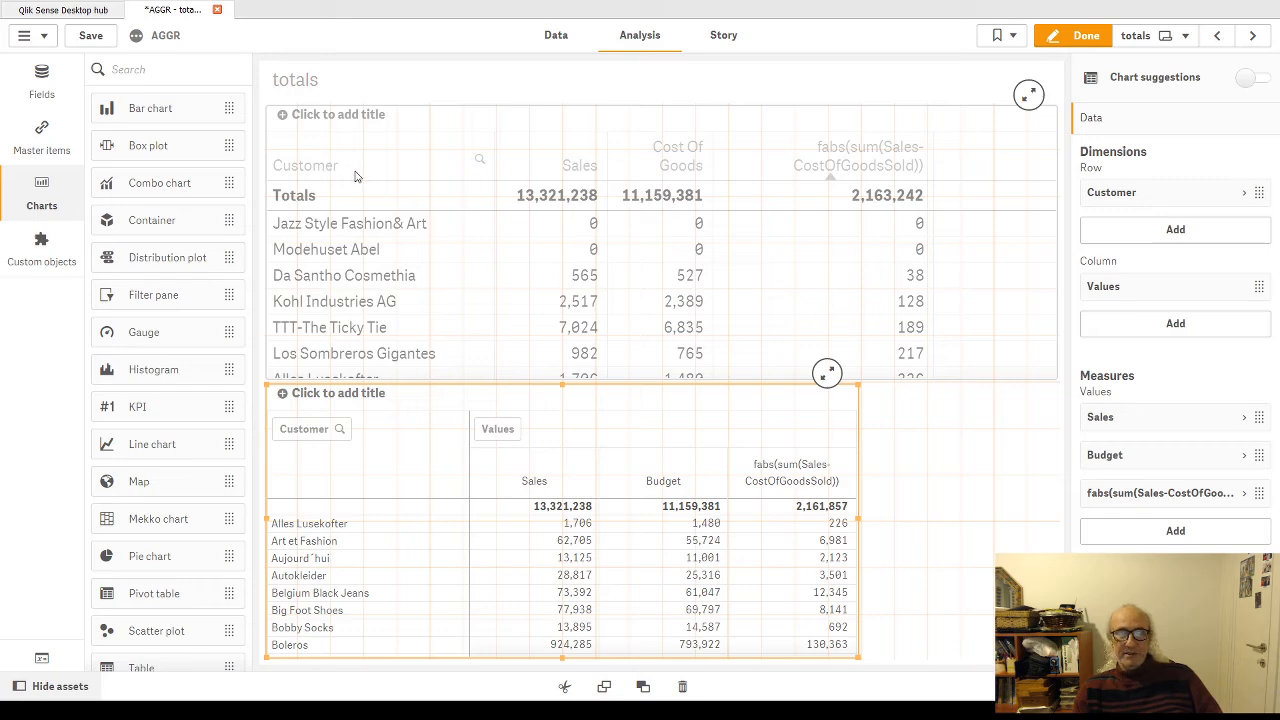
{"action": "left_click", "coordinate": [1078, 36]}
Step: Review the individual customer values in the upper table's fabs column against its total
{"action": "scroll", "coordinate": [632, 240], "scroll_direction": "down", "scroll_amount": 4}
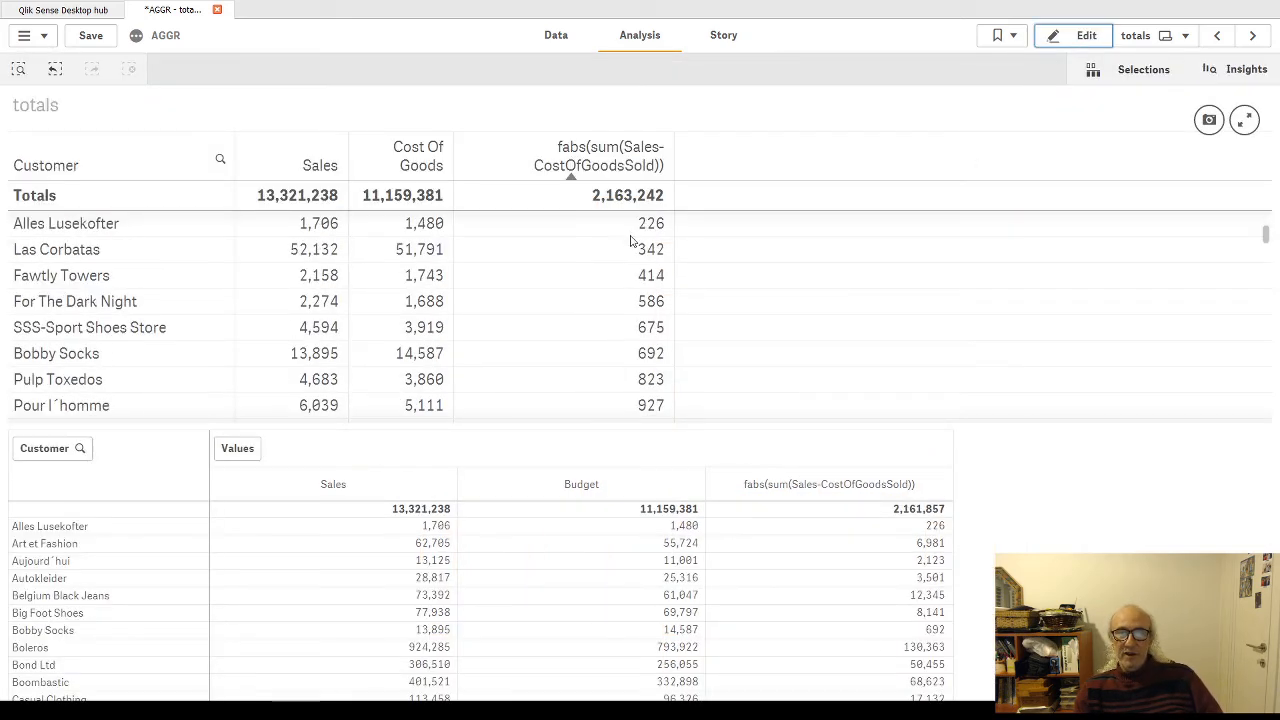
{"action": "scroll", "coordinate": [615, 285], "scroll_direction": "down", "scroll_amount": 10}
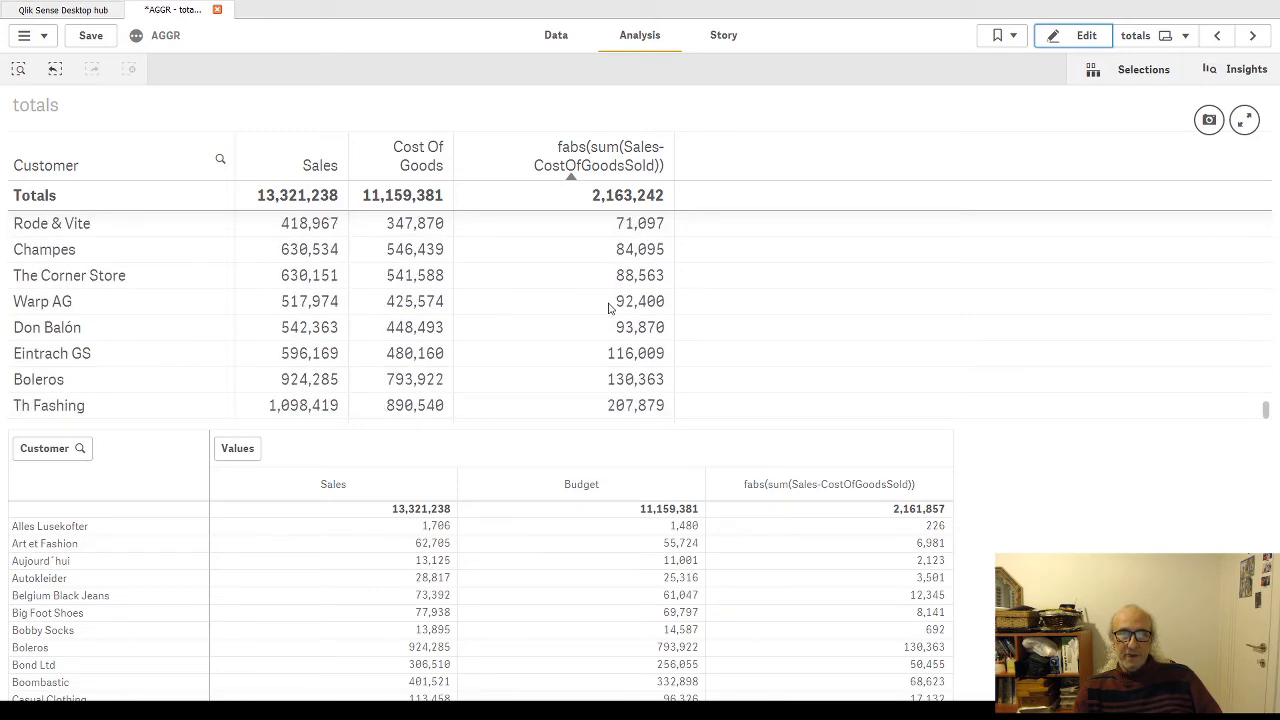
{"action": "scroll", "coordinate": [605, 305], "scroll_direction": "up", "scroll_amount": 14}
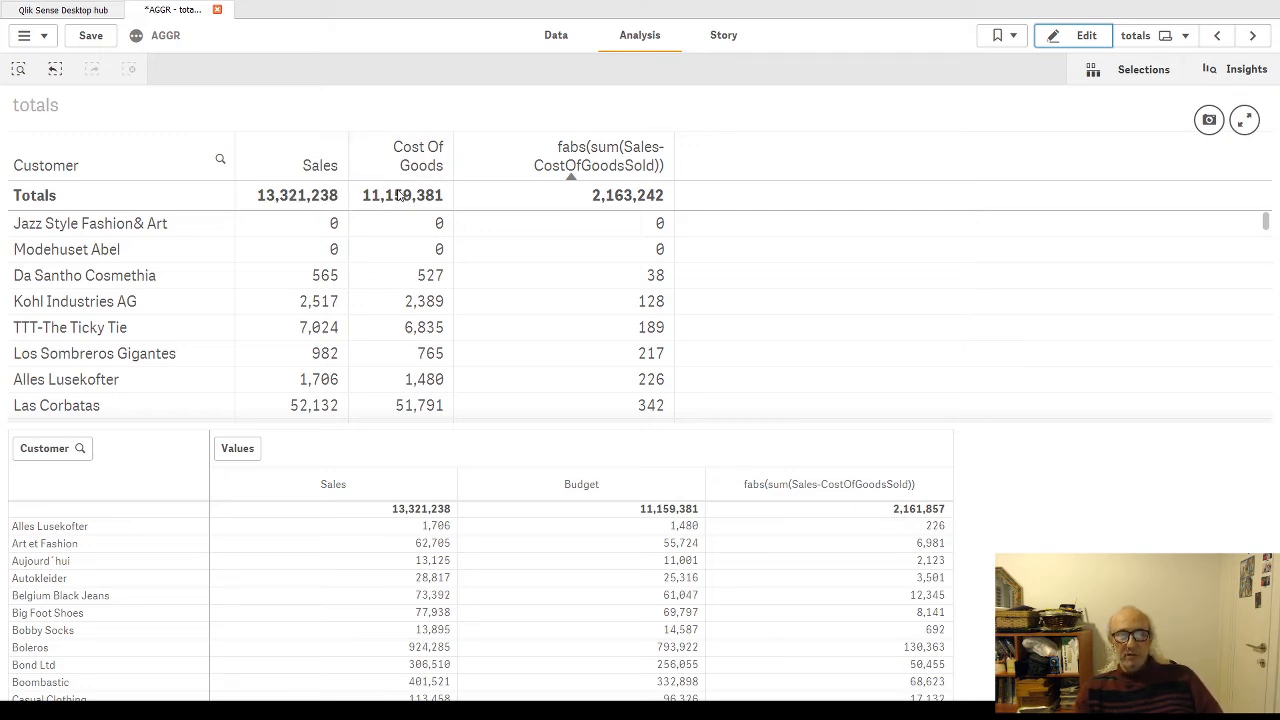
{"action": "scroll", "coordinate": [615, 237], "scroll_direction": "down", "scroll_amount": 10}
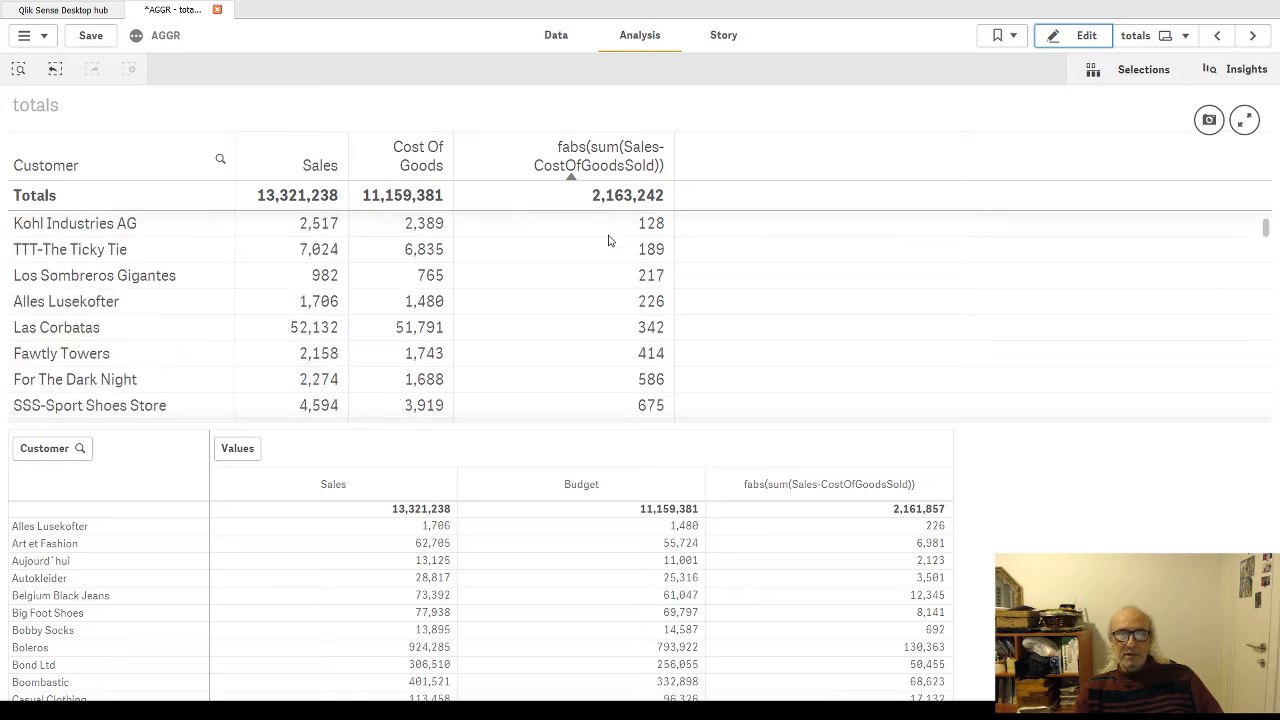
{"action": "scroll", "coordinate": [612, 250], "scroll_direction": "down", "scroll_amount": 8}
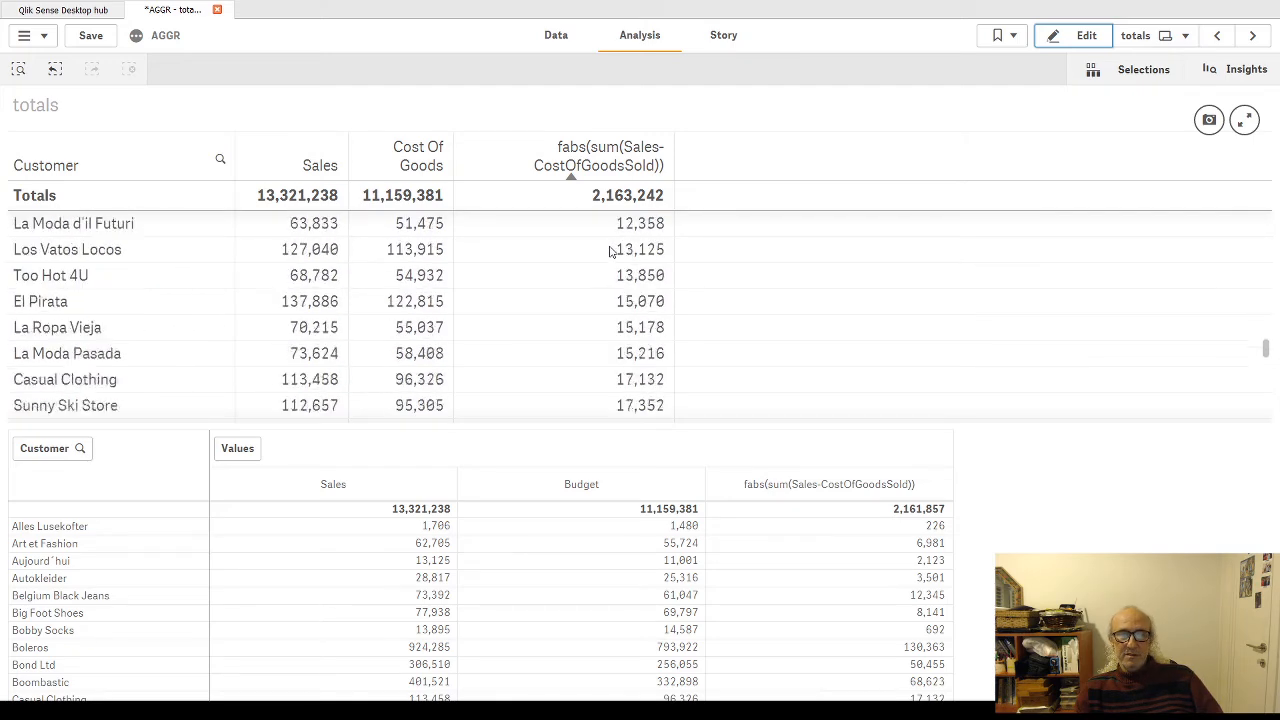
{"action": "scroll", "coordinate": [615, 280], "scroll_direction": "up", "scroll_amount": 18}
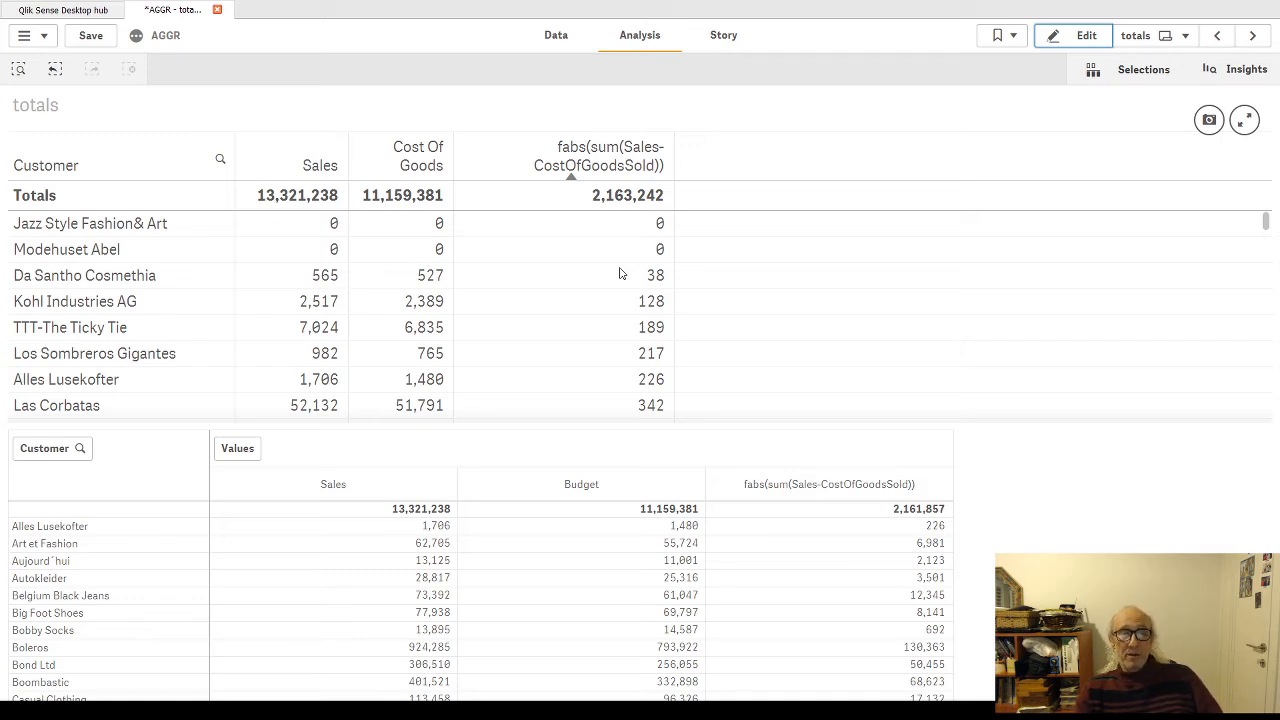
Step: Copy the whole fabs(sum(Sales-CostOfGoodsSold)) expression from the pivot table's last measure, leaving the original expression in place
{"action": "left_click", "coordinate": [1084, 35]}
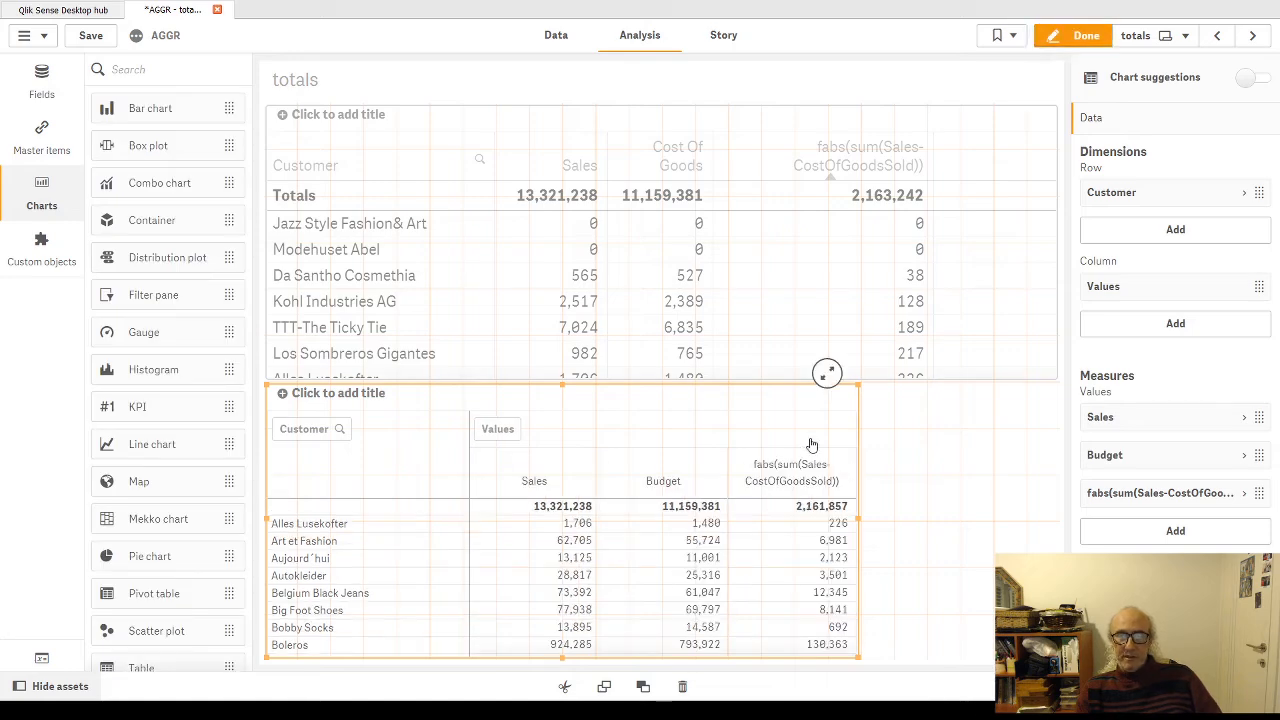
{"action": "left_click", "coordinate": [1244, 493]}
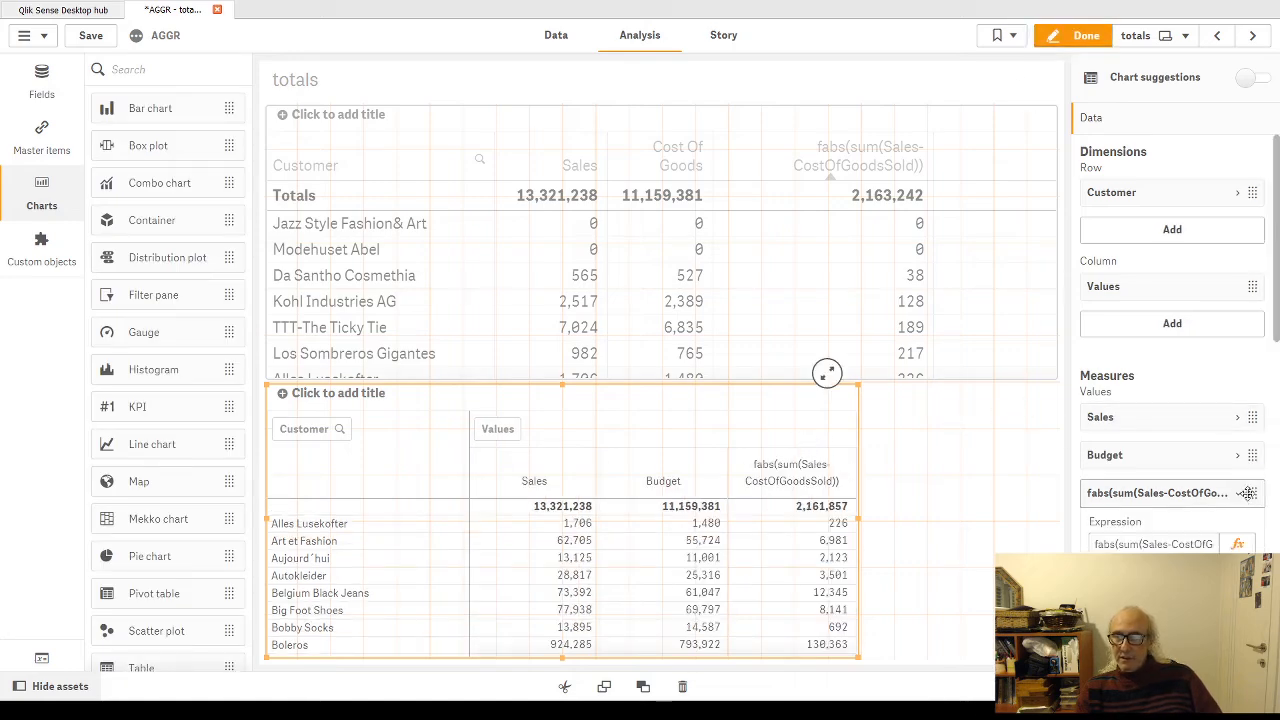
{"action": "left_click", "coordinate": [1236, 544]}
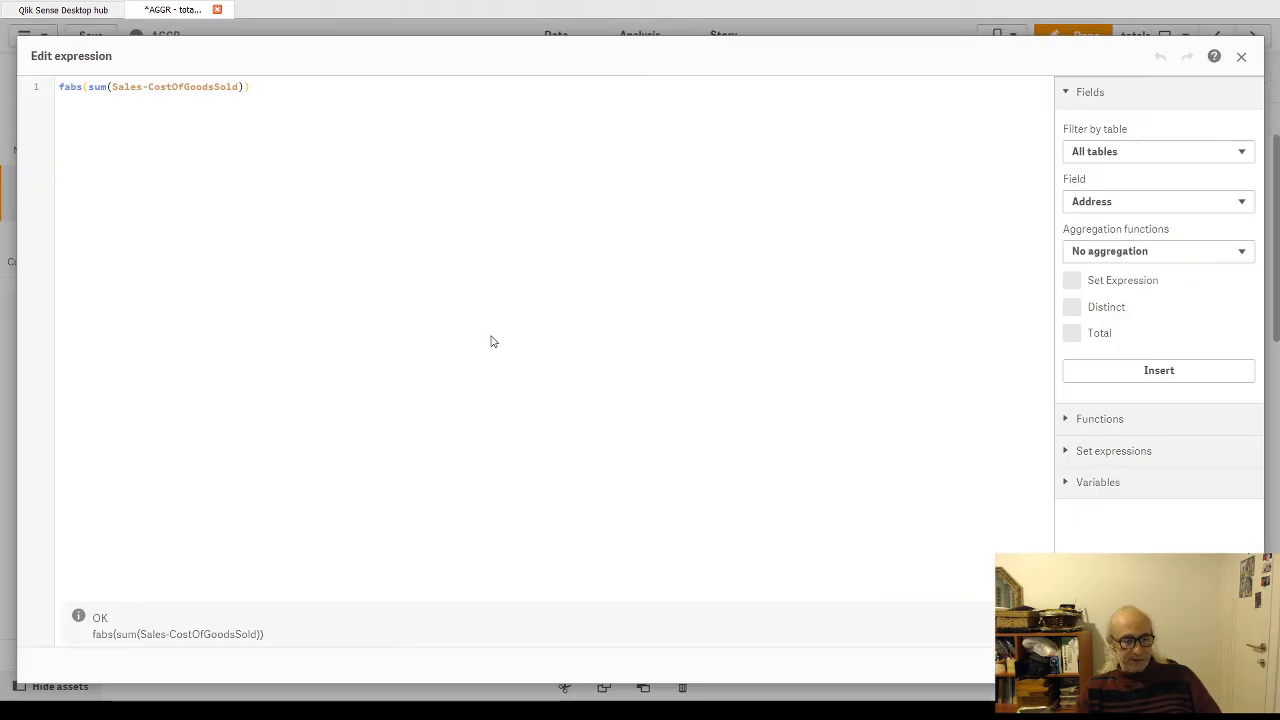
{"action": "key", "text": "ctrl+a"}
{"action": "type", "text": "max(  Aggr(     sum(Sales) ,Customer, MonthYear)  )"}
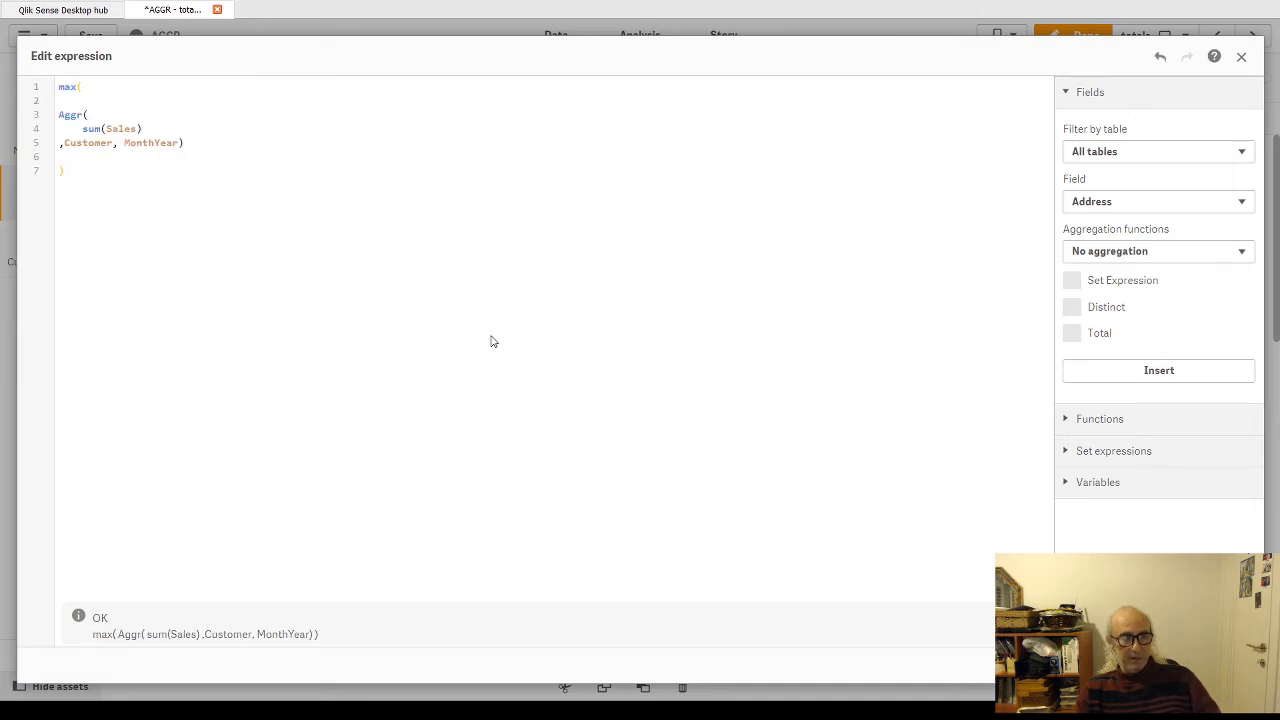
{"action": "key", "text": "ctrl+z"}
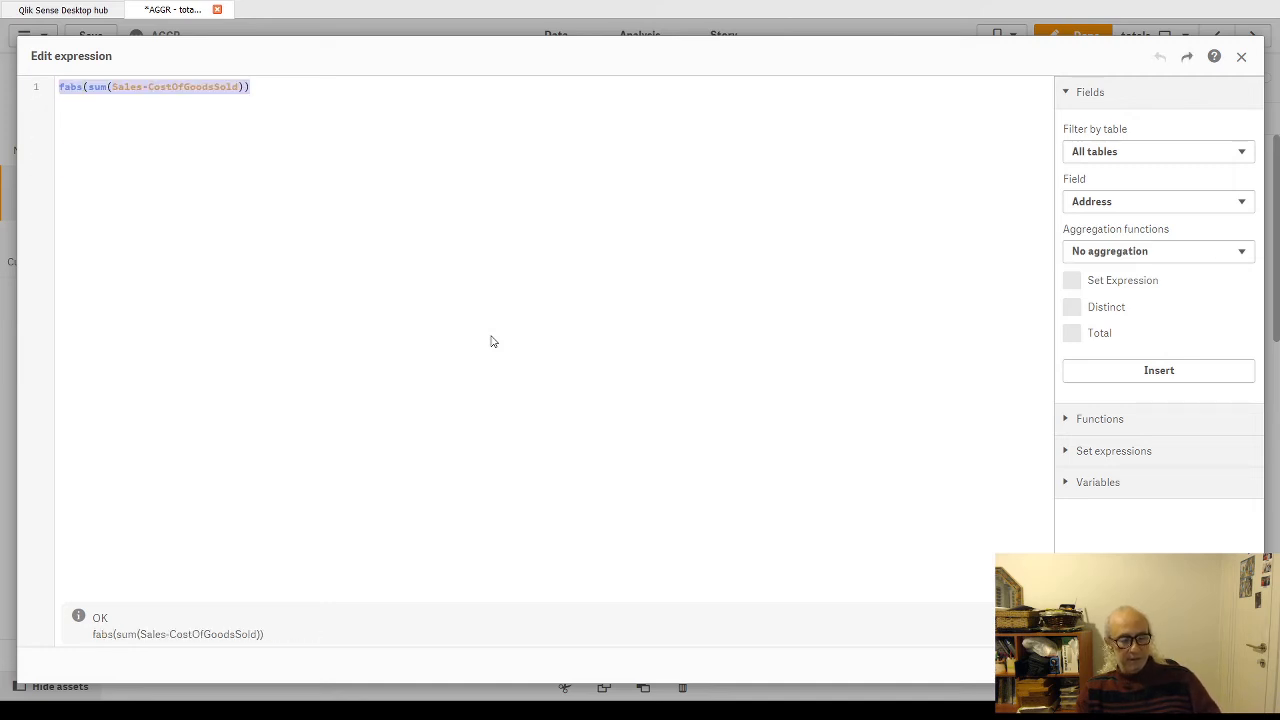
{"action": "left_click", "coordinate": [1226, 665]}
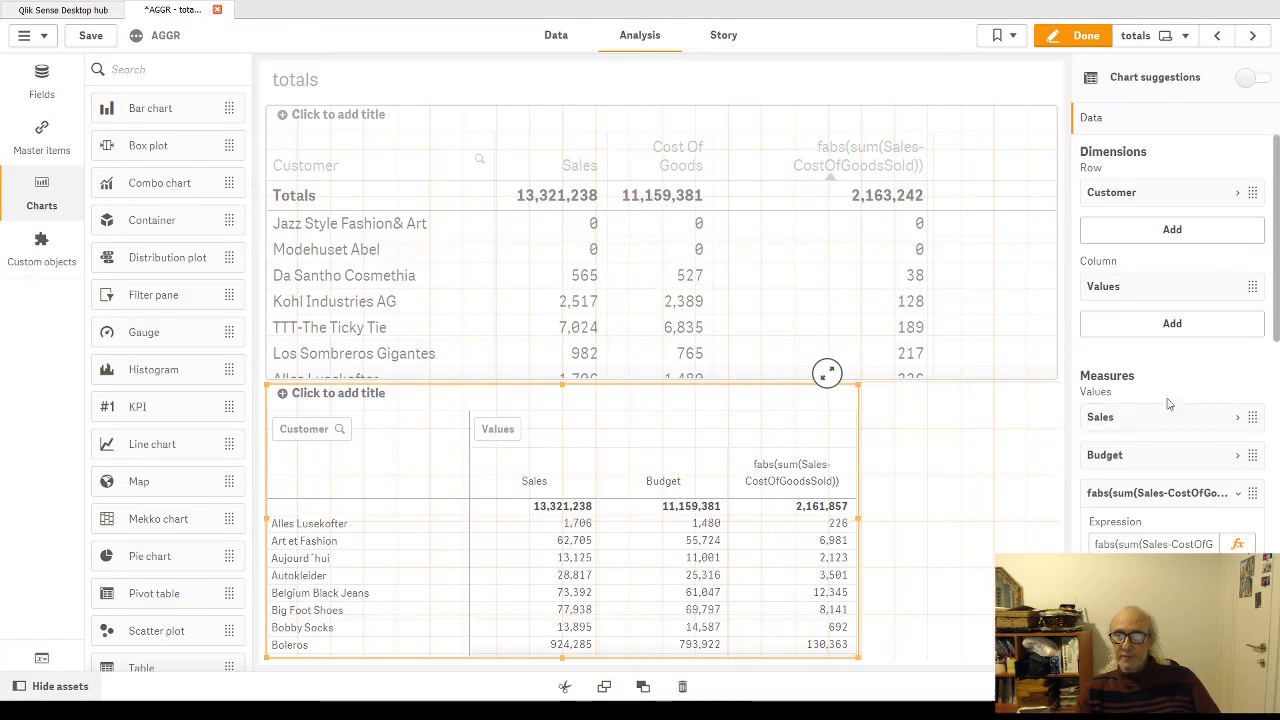
{"action": "left_click", "coordinate": [1240, 498]}
Step: Add a measure to the pivot table with the partial expression Aggr( fabs(sum(Sales-CostOfGoodsSold)) , and apply it
{"action": "left_click", "coordinate": [1198, 531]}
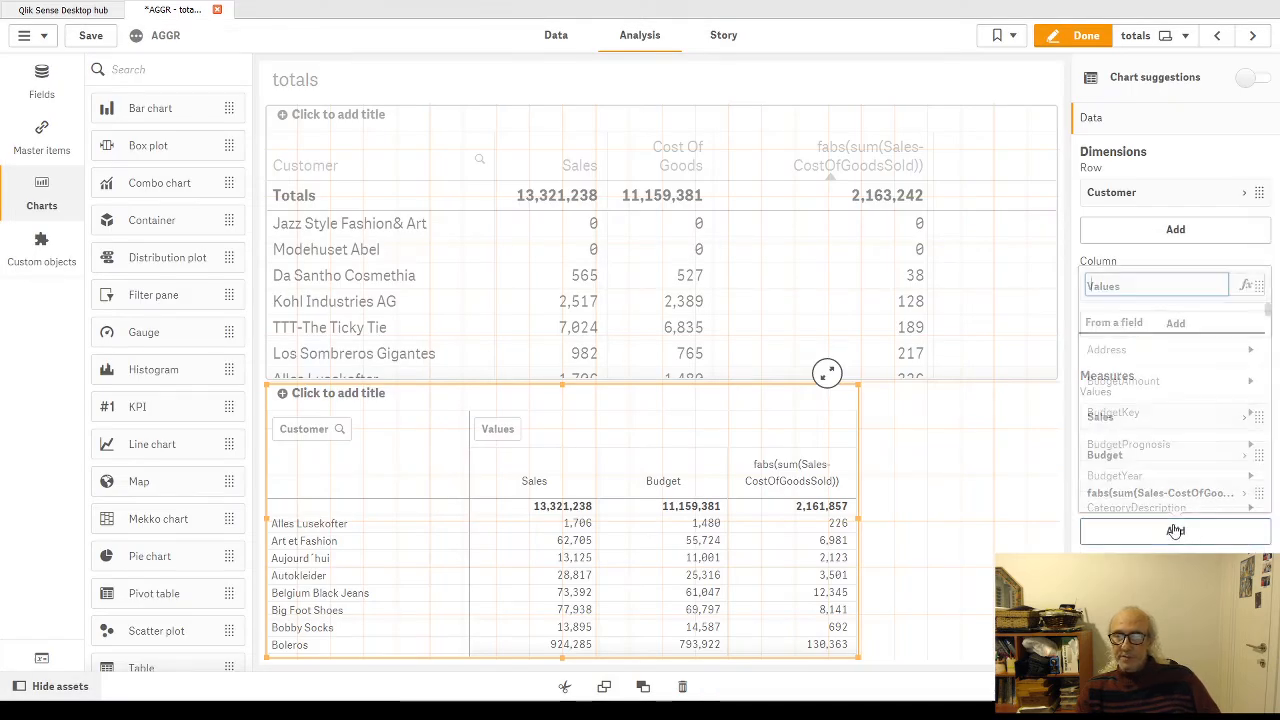
{"action": "left_click", "coordinate": [1246, 285]}
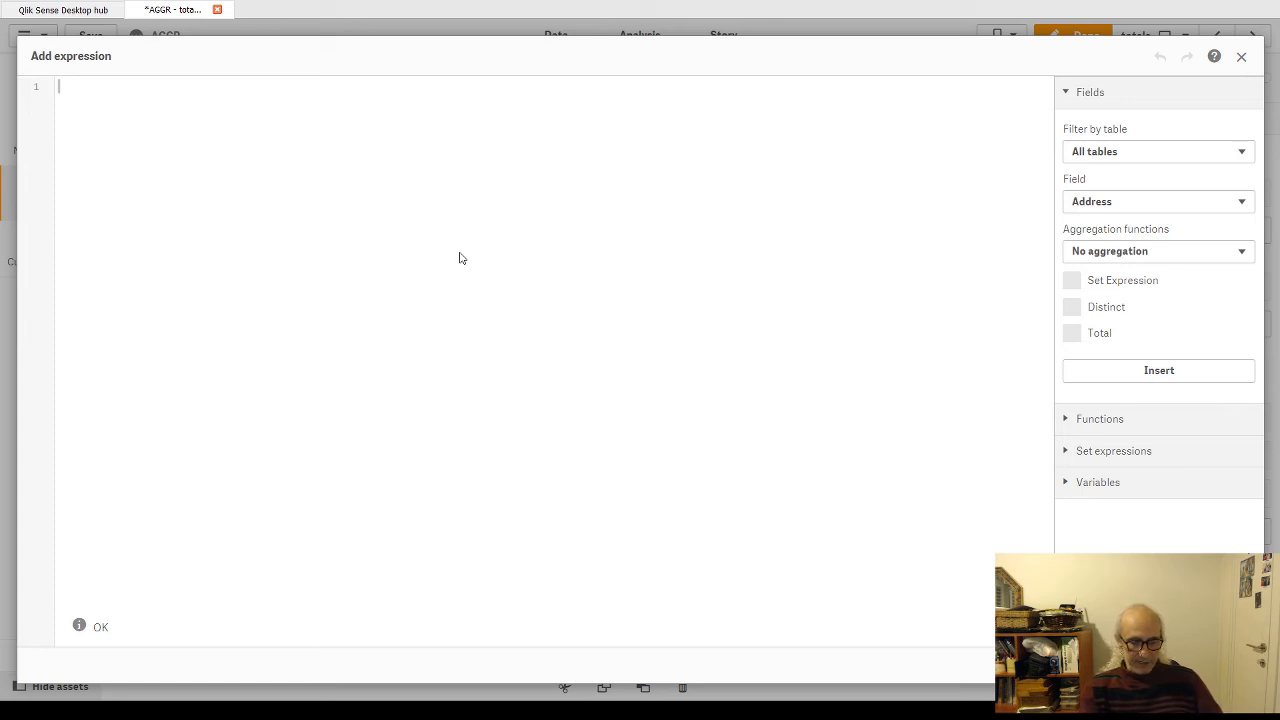
{"action": "type", "text": "Agg"}
{"action": "type", "text": "r"}
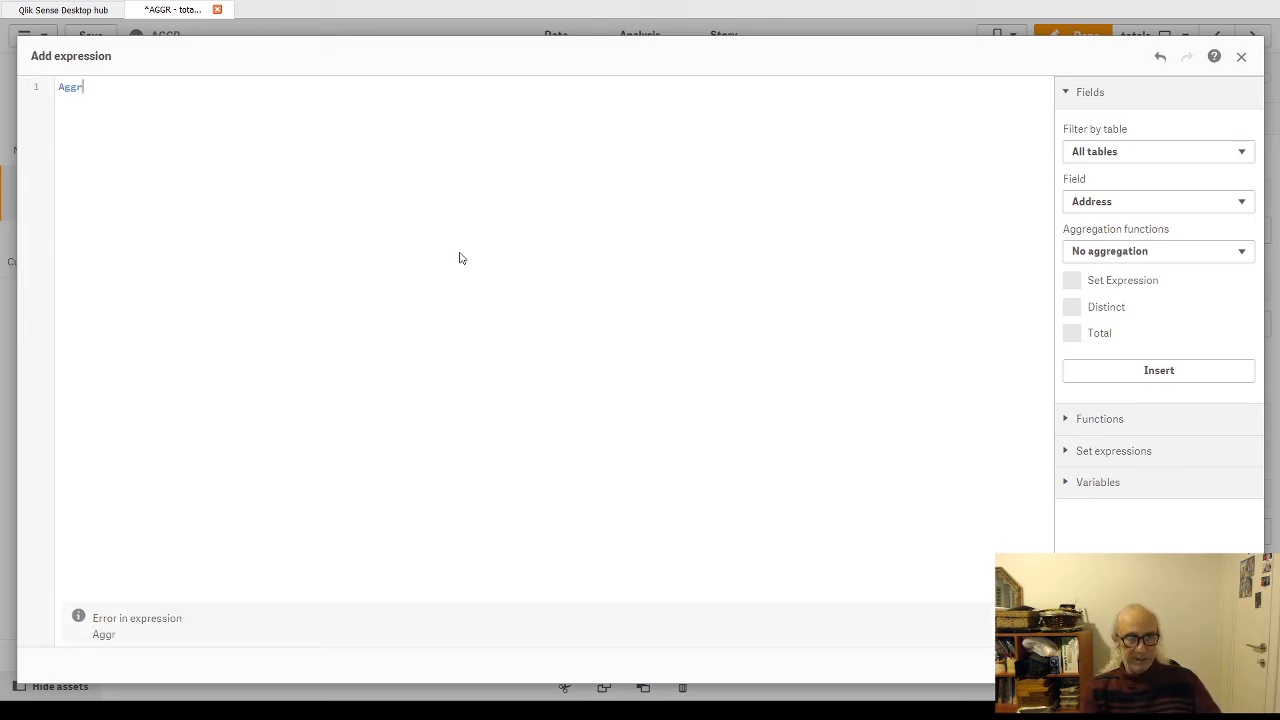
{"action": "type", "text": "("}
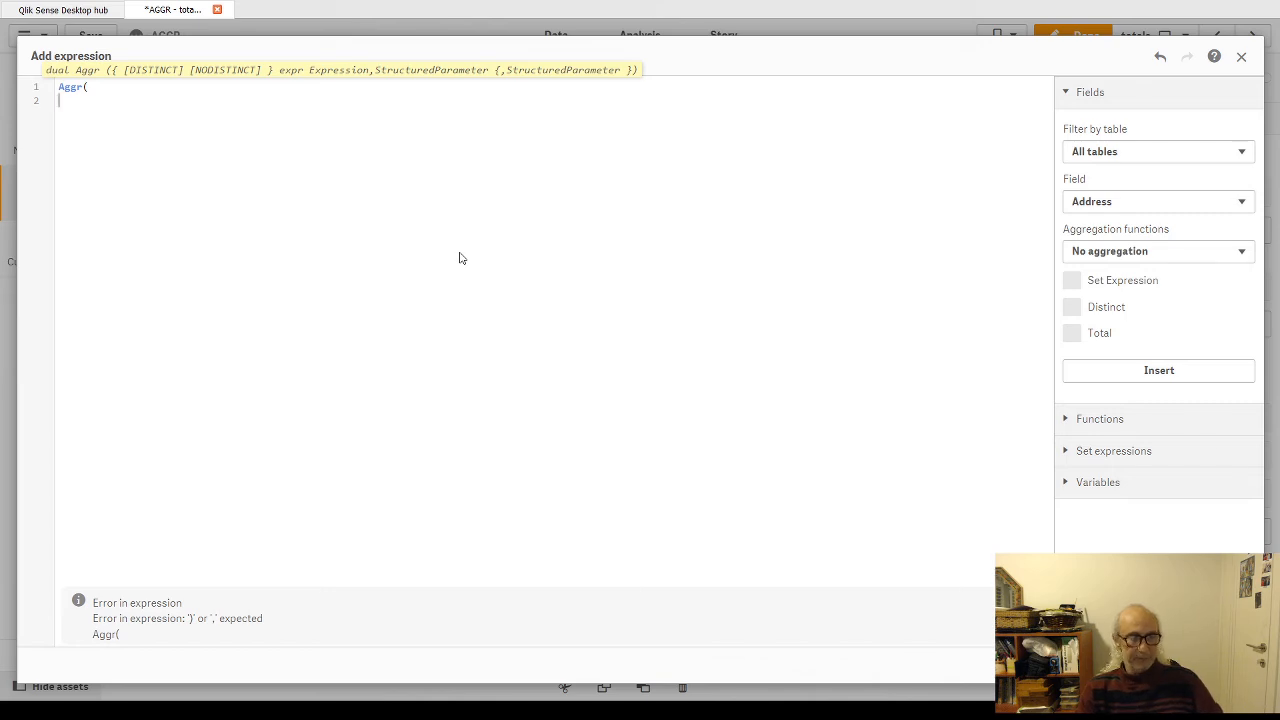
{"action": "type", "text": "fabs(sum(Sales-CostOfGoodsSold))"}
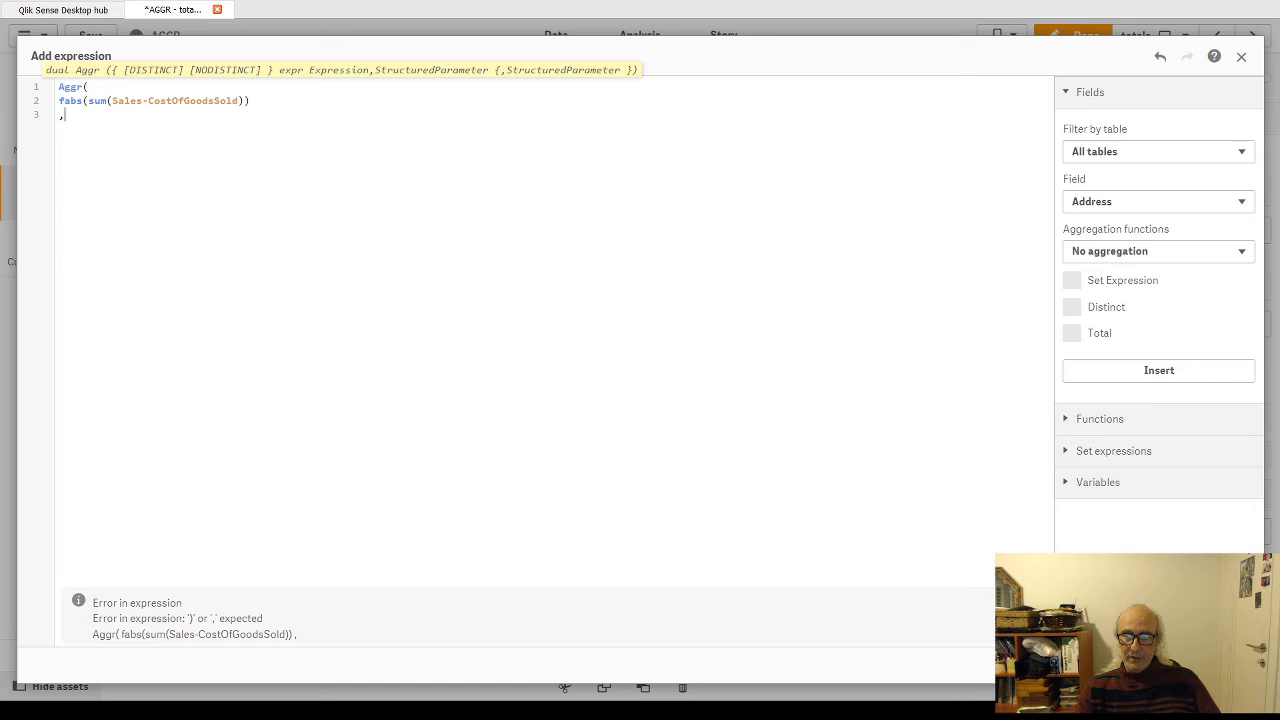
{"action": "left_click", "coordinate": [1230, 665]}
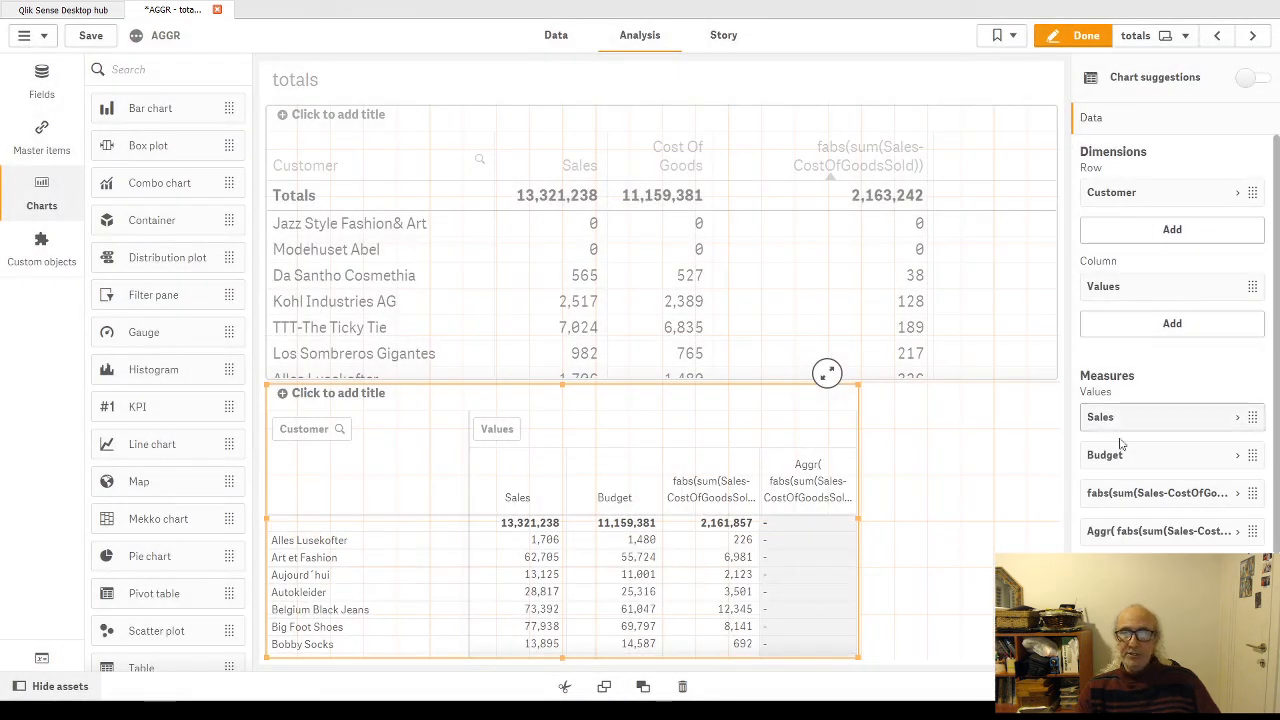
Step: Complete the pivot table's Aggr measure by adding Customer as the grouping dimension, giving Aggr( fabs(sum(Sales-CostOfGoodsSold)) ,Customer)
{"action": "left_click", "coordinate": [1242, 530]}
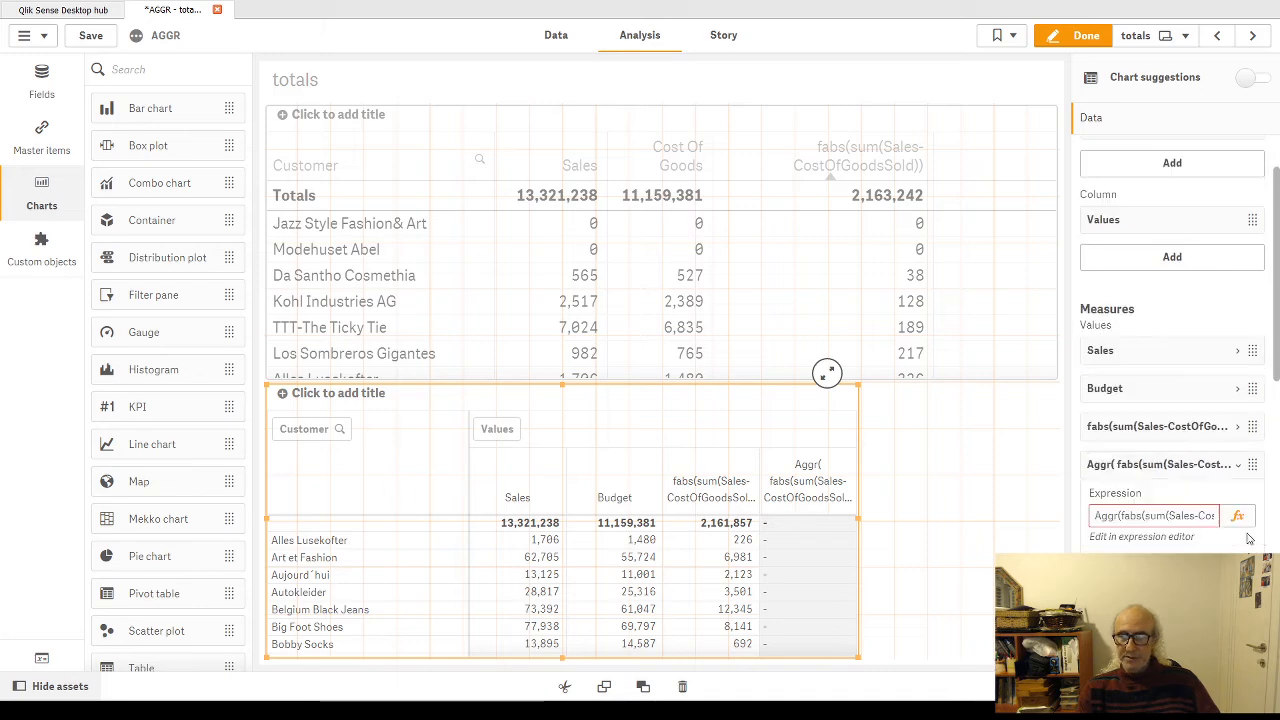
{"action": "left_click", "coordinate": [1240, 517]}
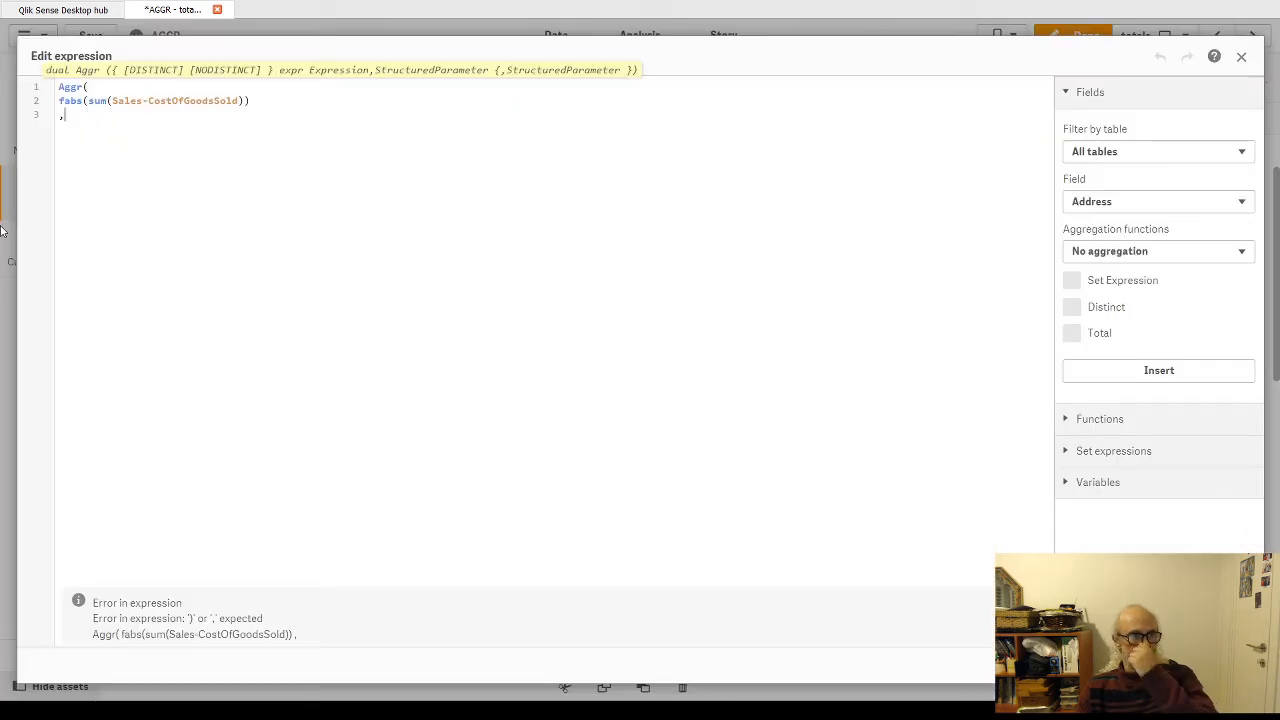
{"action": "type", "text": "Customer"}
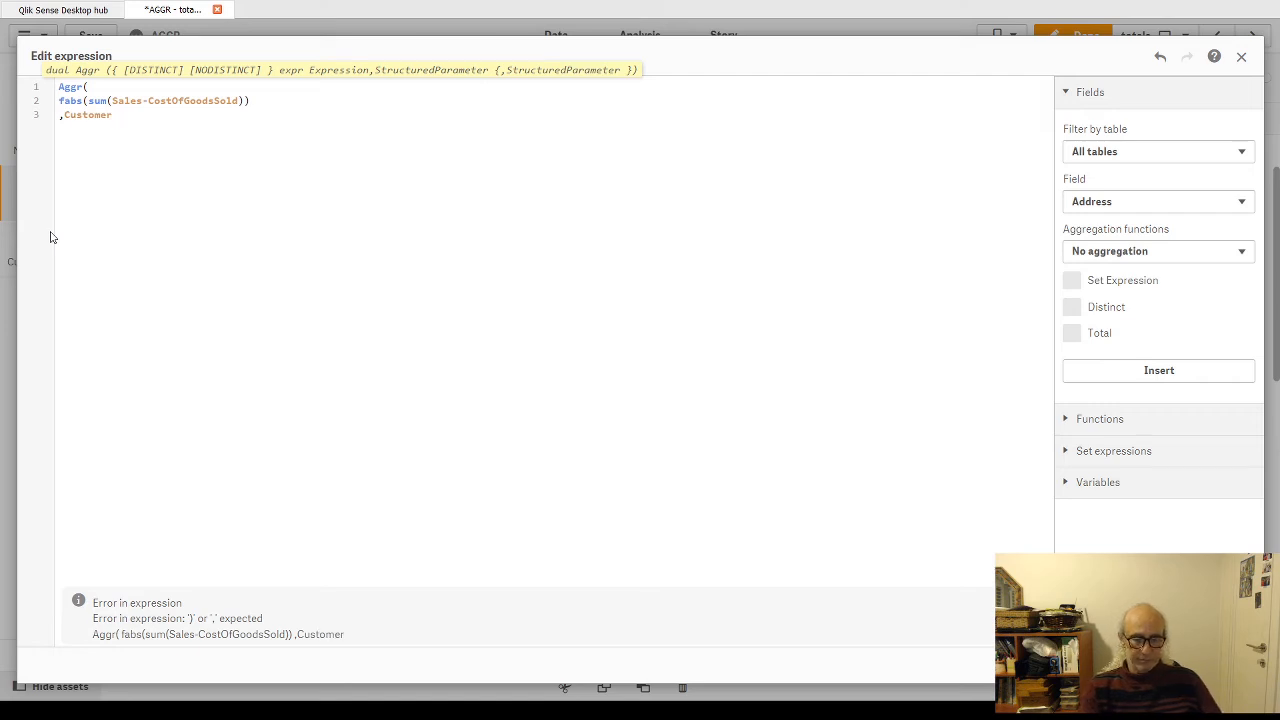
{"action": "type", "text": ")"}
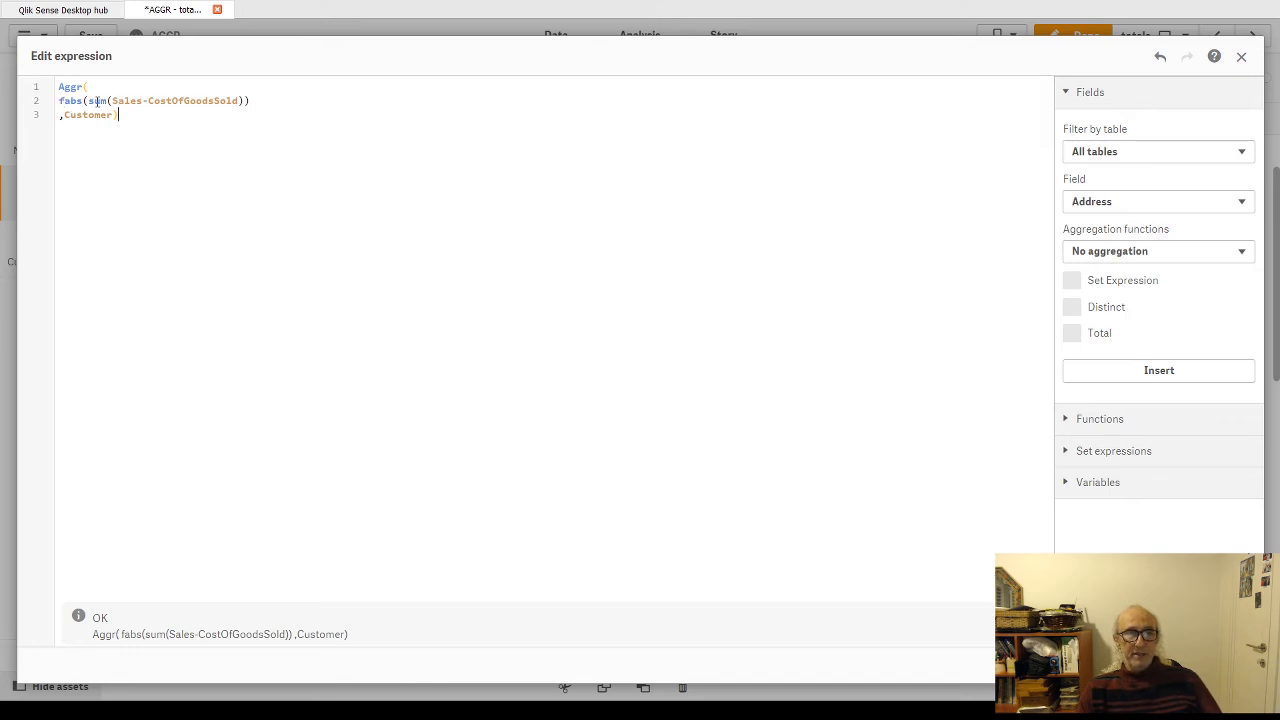
{"action": "left_click_drag", "start_coordinate": [112, 101], "coordinate": [244, 101]}
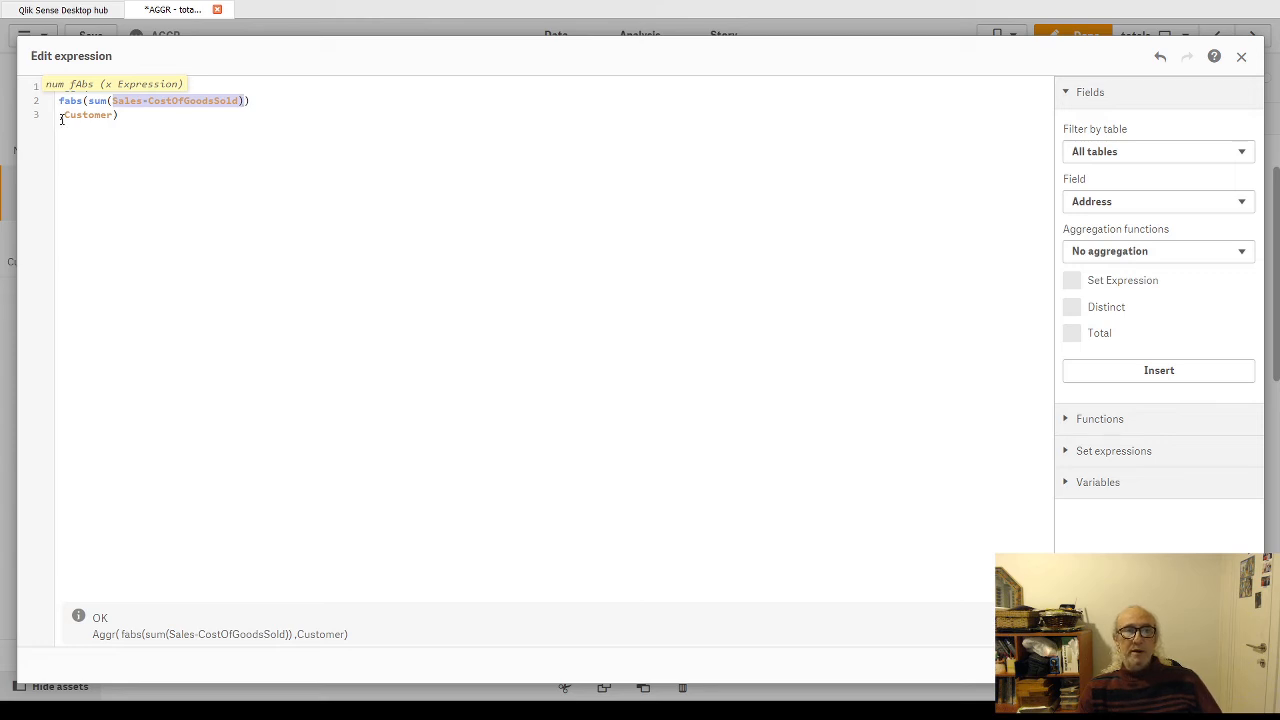
{"action": "left_click_drag", "start_coordinate": [60, 115], "coordinate": [119, 116]}
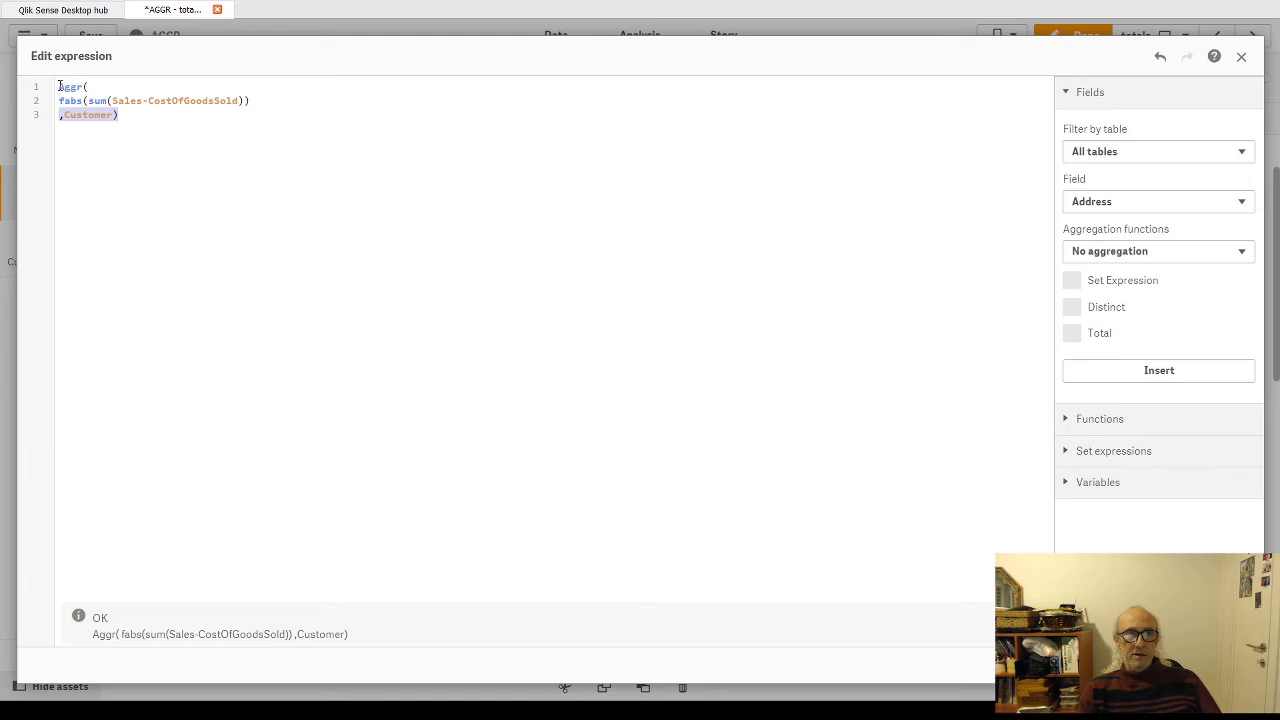
Step: Wrap the whole Aggr expression in an outer sum( ), apply it, and widen the pivot table on the sheet to fit the extra column
{"action": "left_click", "coordinate": [59, 87]}
{"action": "key", "text": "Return"}
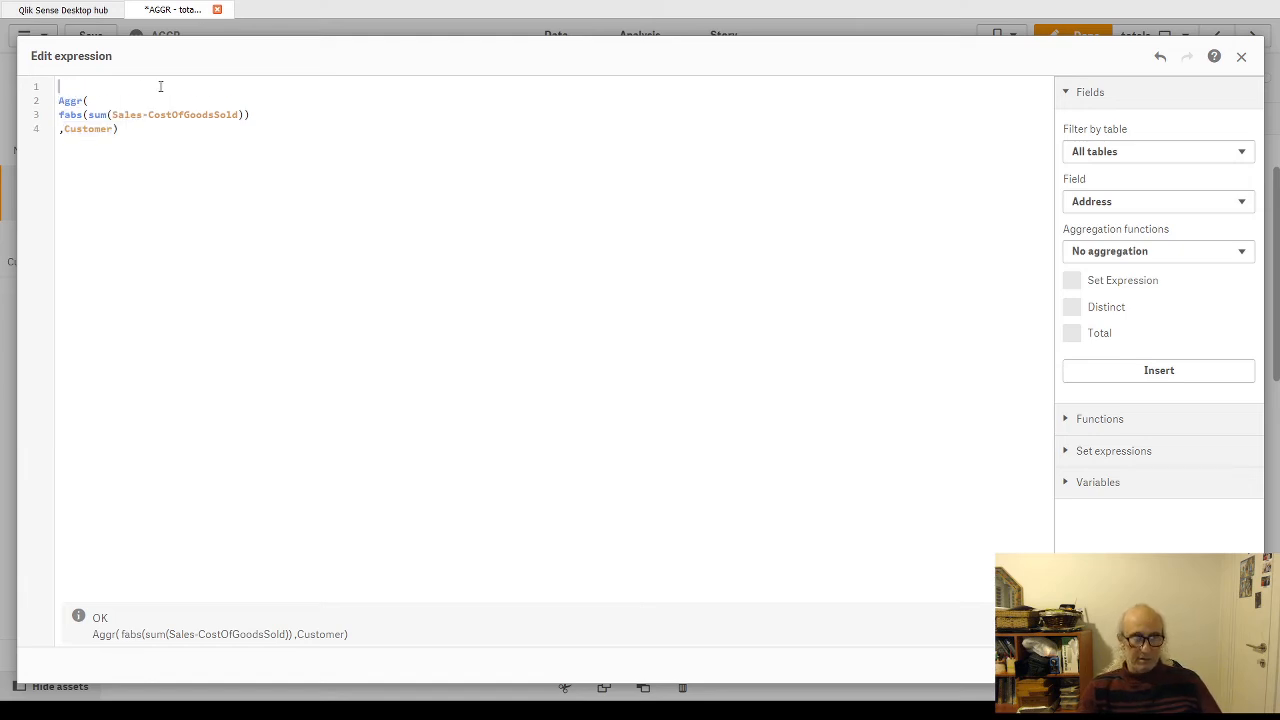
{"action": "type", "text": "sum("}
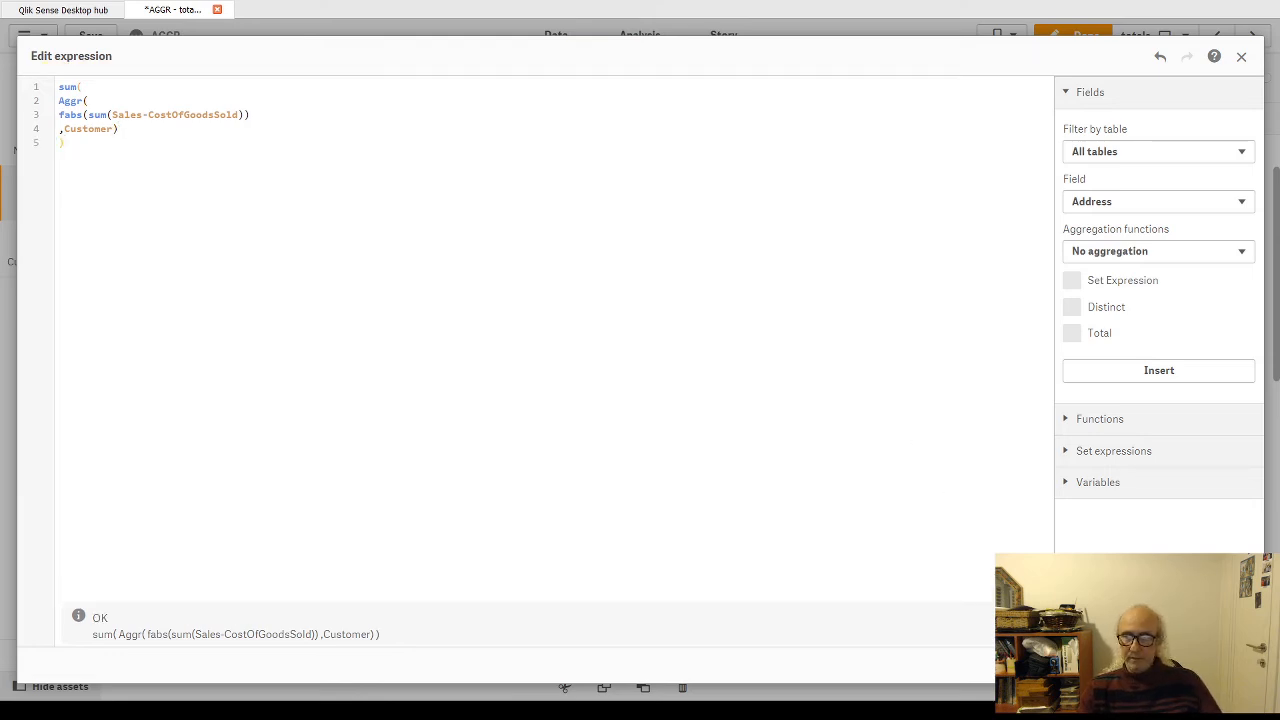
{"action": "left_click", "coordinate": [1229, 665]}
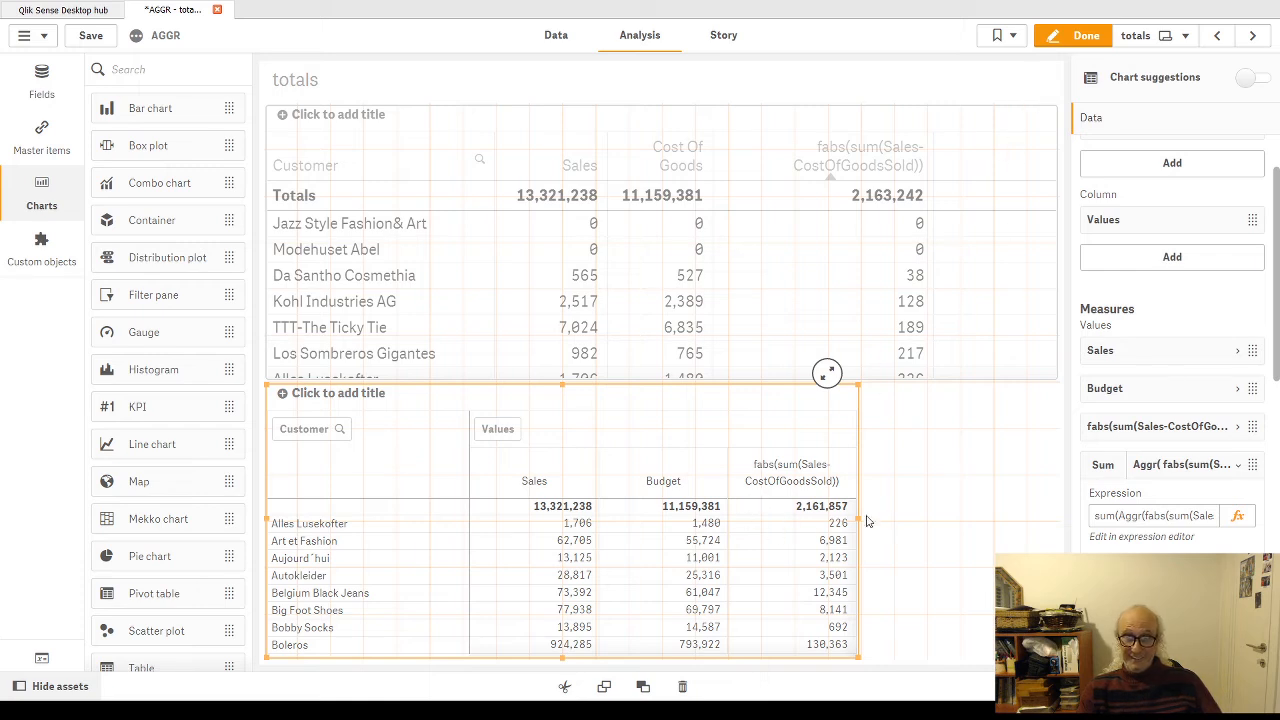
{"action": "left_click_drag", "start_coordinate": [860, 519], "coordinate": [990, 519]}
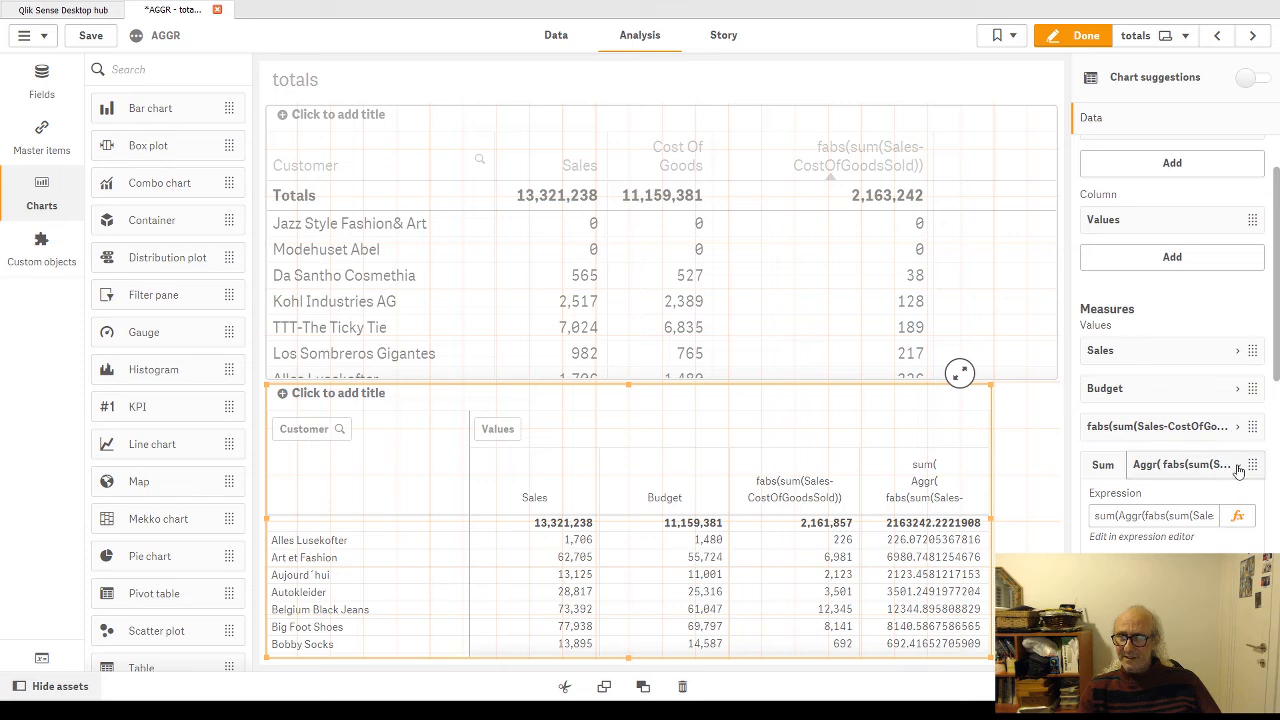
Step: Format the pivot table's sum(Aggr()) measure as Number with the 1,000 pattern, and finish editing the sheet
{"action": "scroll", "coordinate": [1172, 480], "scroll_direction": "down", "scroll_amount": 3}
{"action": "scroll", "coordinate": [1165, 455], "scroll_direction": "down", "scroll_amount": 2}
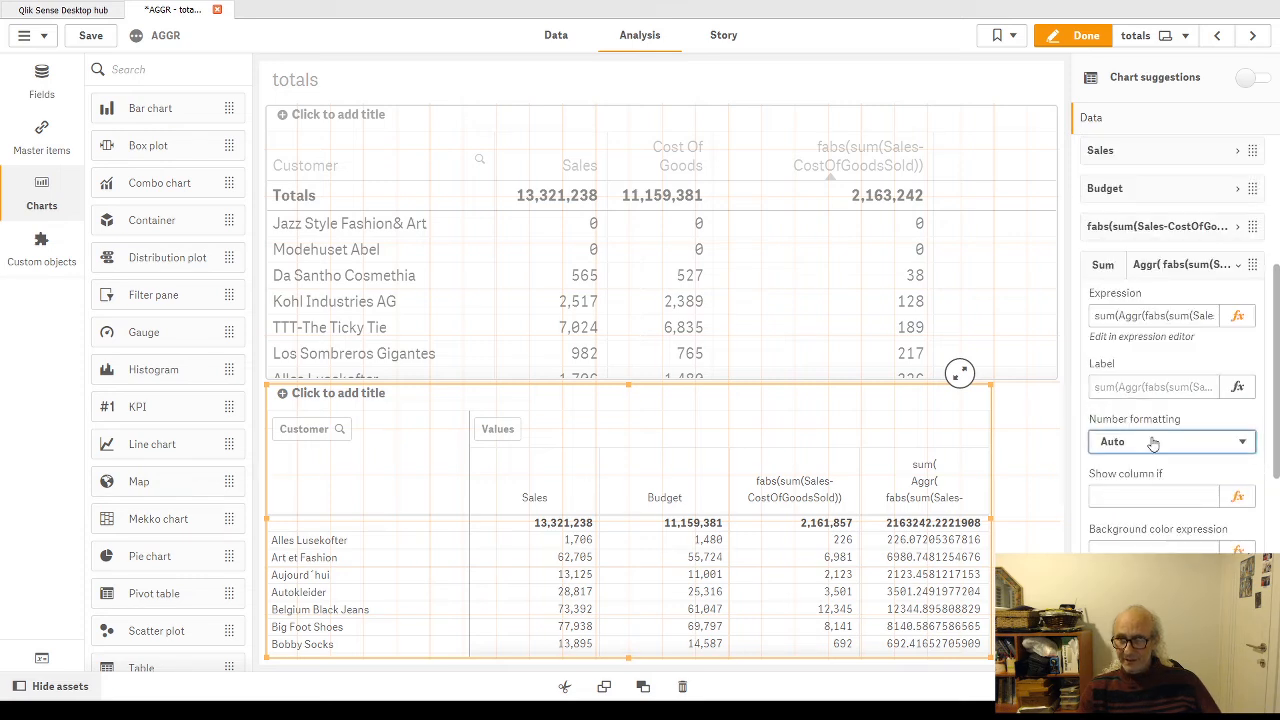
{"action": "left_click", "coordinate": [1128, 484]}
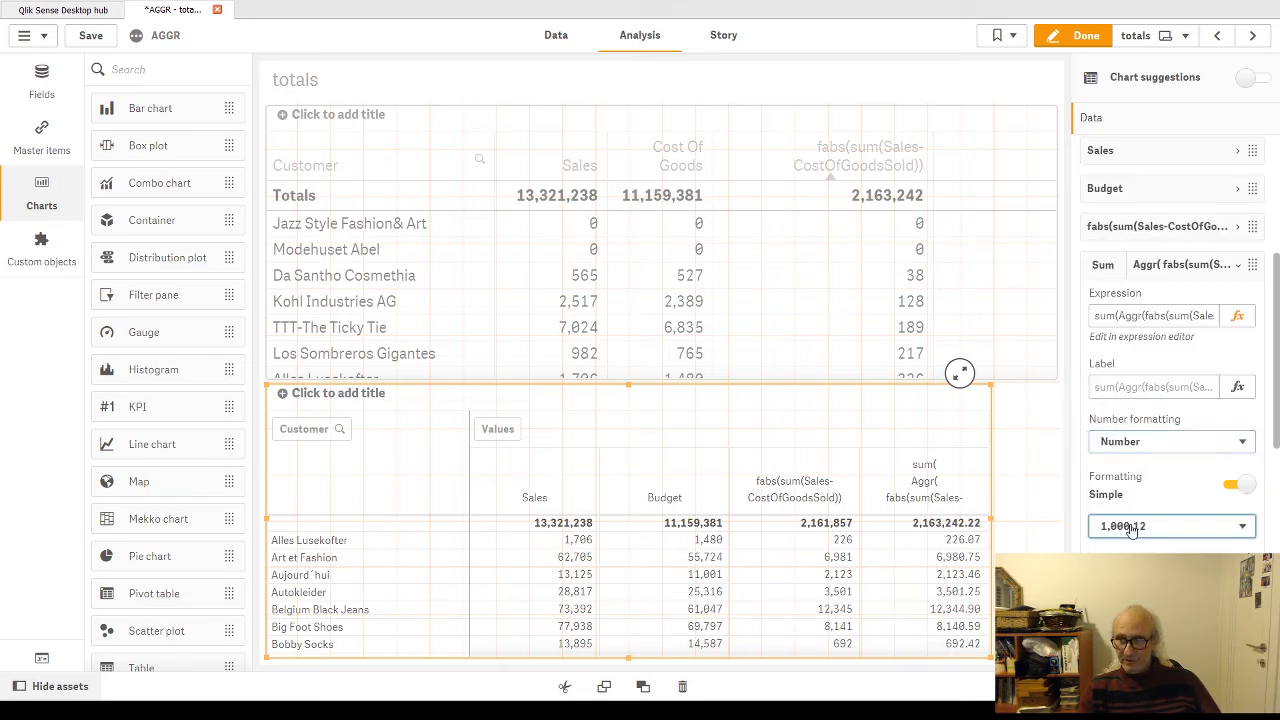
{"action": "left_click", "coordinate": [1131, 547]}
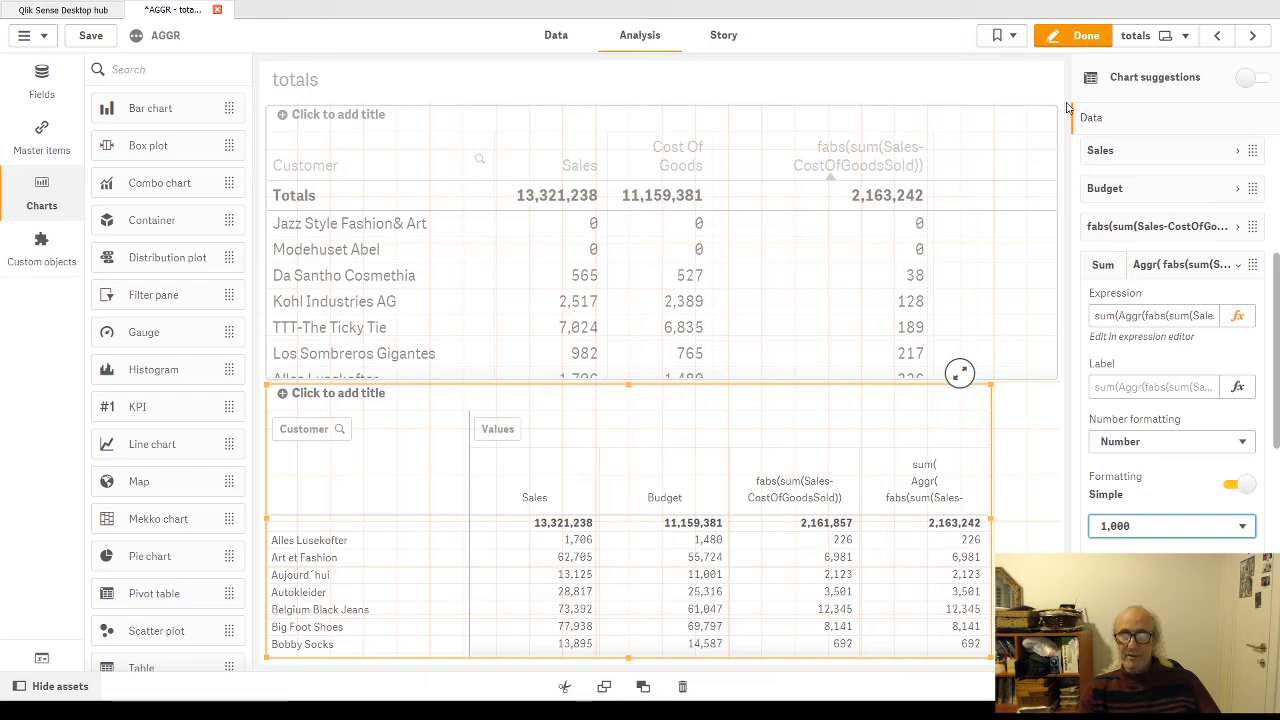
{"action": "left_click", "coordinate": [1098, 40]}
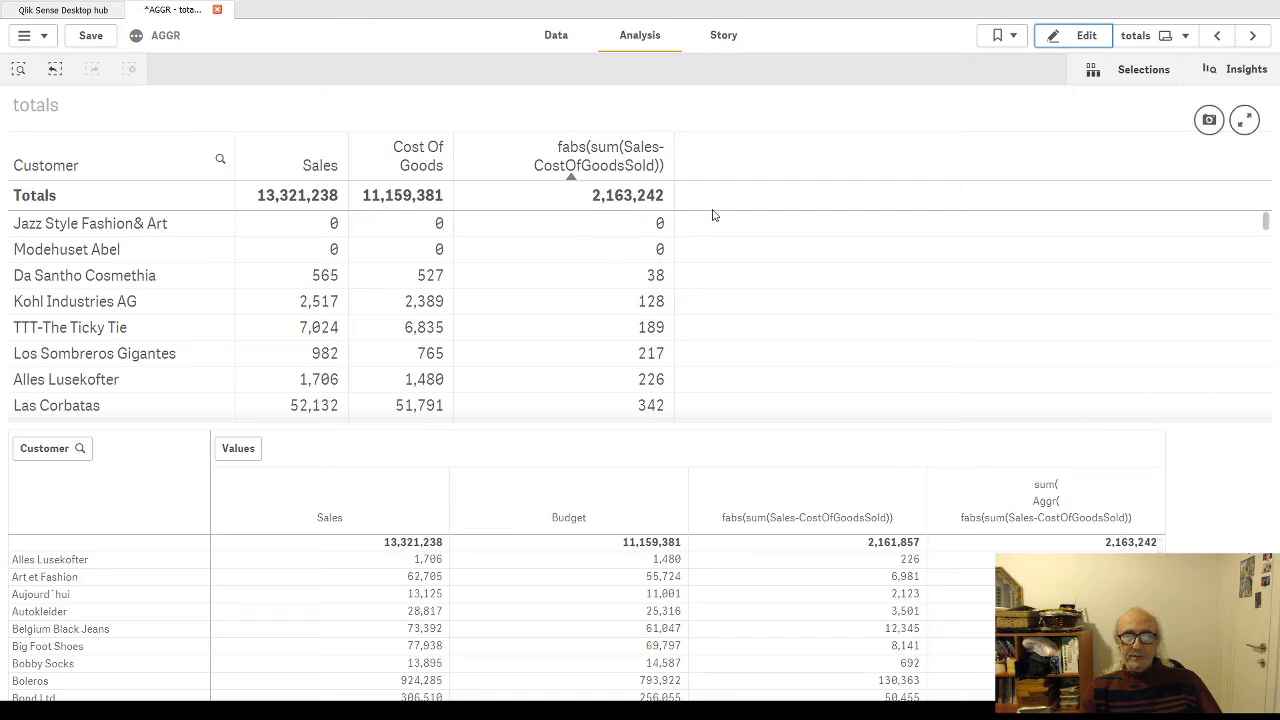
Step: Resume editing the sheet and try Avg and Max as the totals function of the upper table's fabs column, leaving it at Min
{"action": "left_click", "coordinate": [1080, 35]}
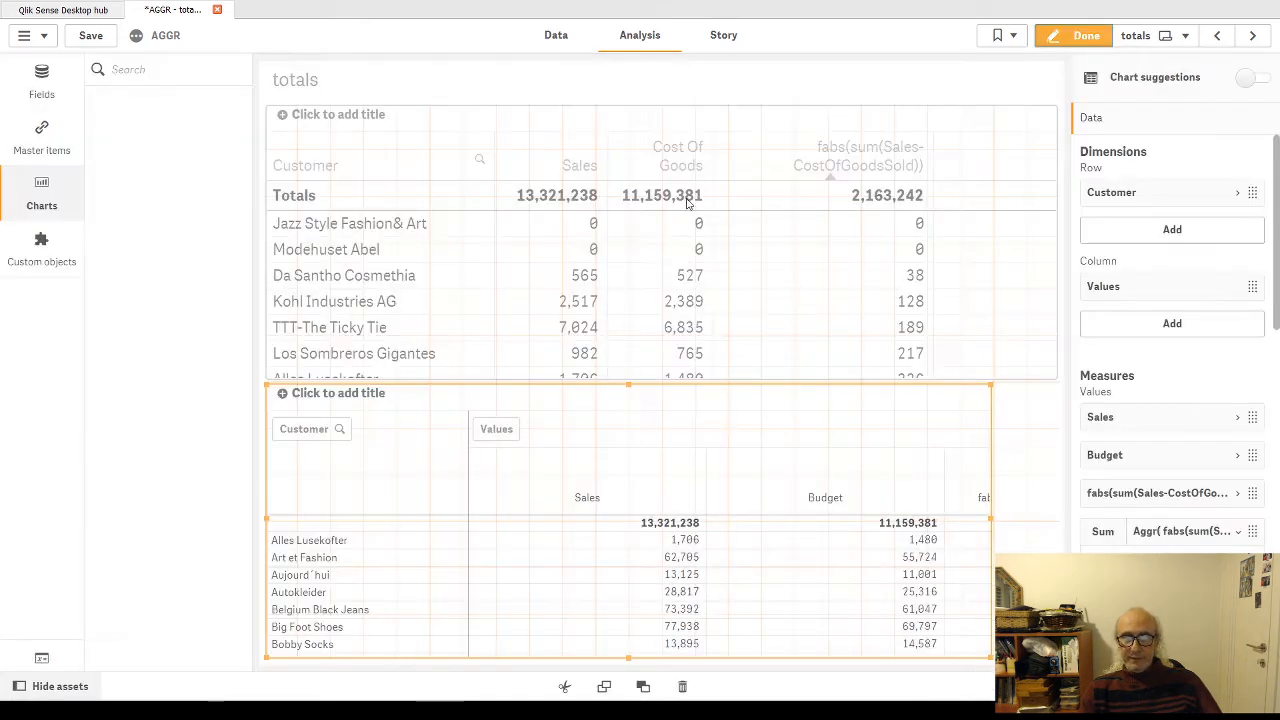
{"action": "left_click", "coordinate": [671, 152]}
{"action": "scroll", "coordinate": [1172, 402], "scroll_direction": "down", "scroll_amount": 3}
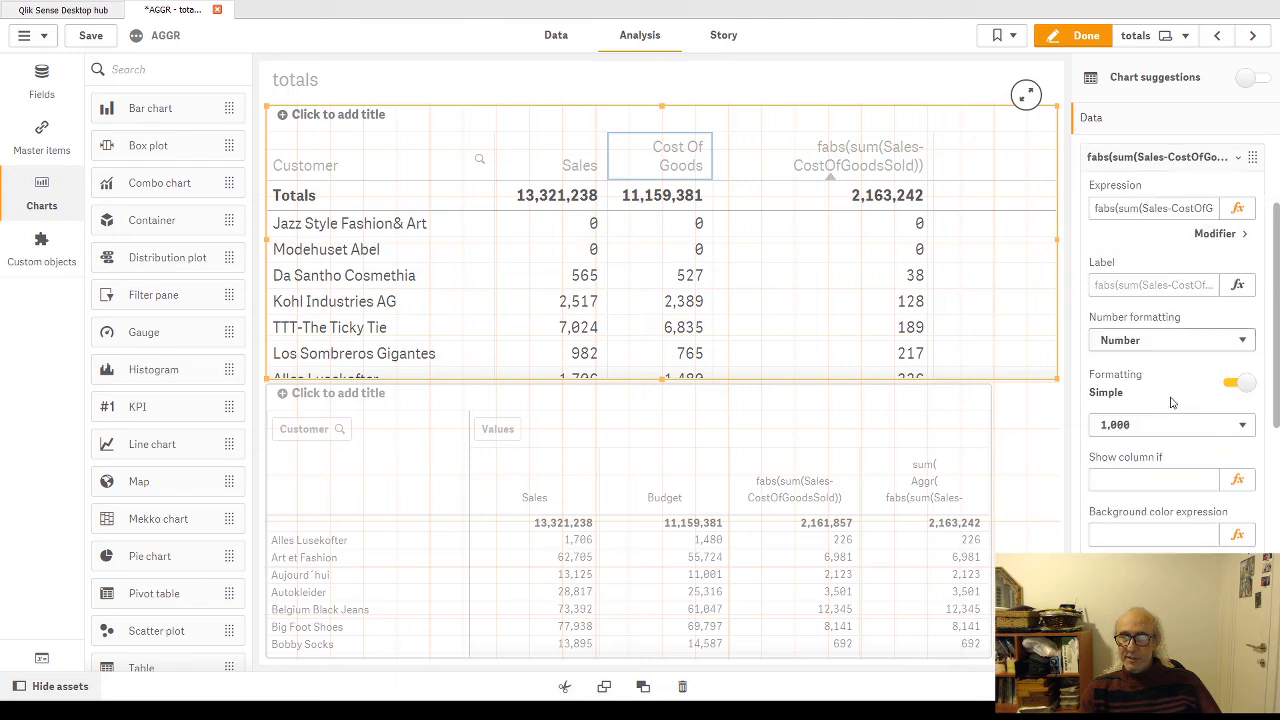
{"action": "scroll", "coordinate": [1172, 400], "scroll_direction": "down", "scroll_amount": 1}
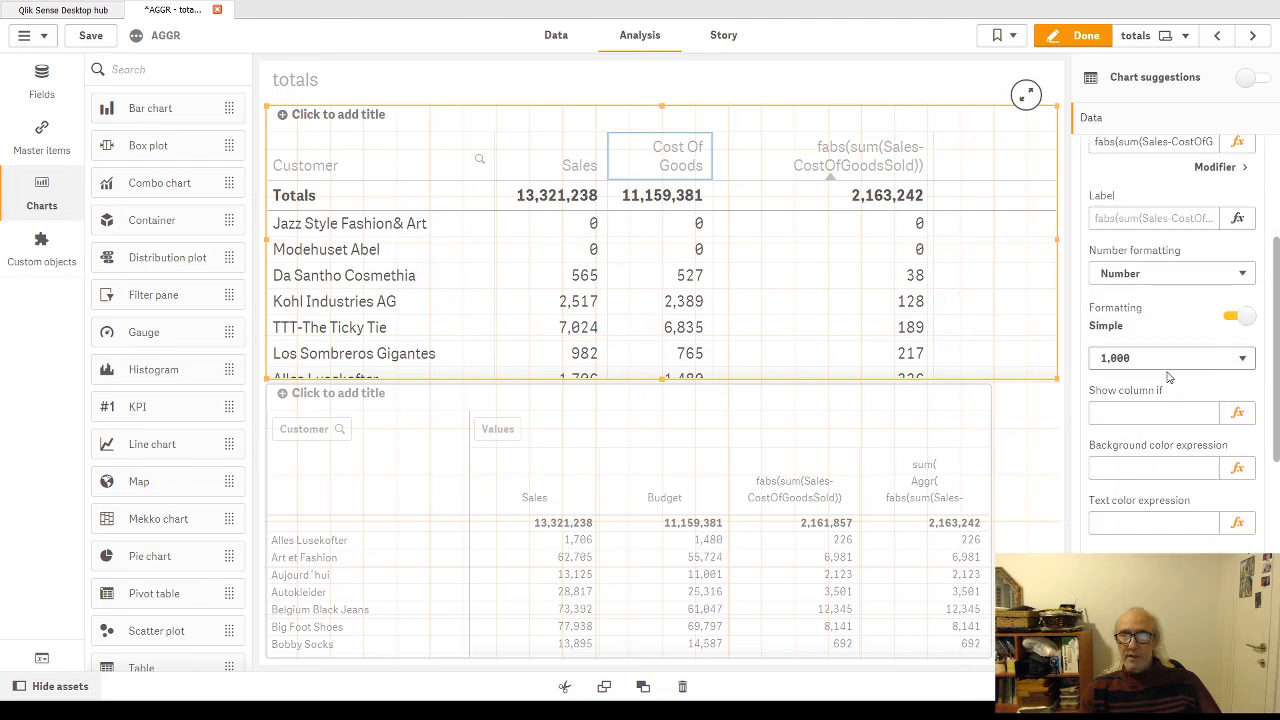
{"action": "scroll", "coordinate": [1160, 374], "scroll_direction": "down", "scroll_amount": 2}
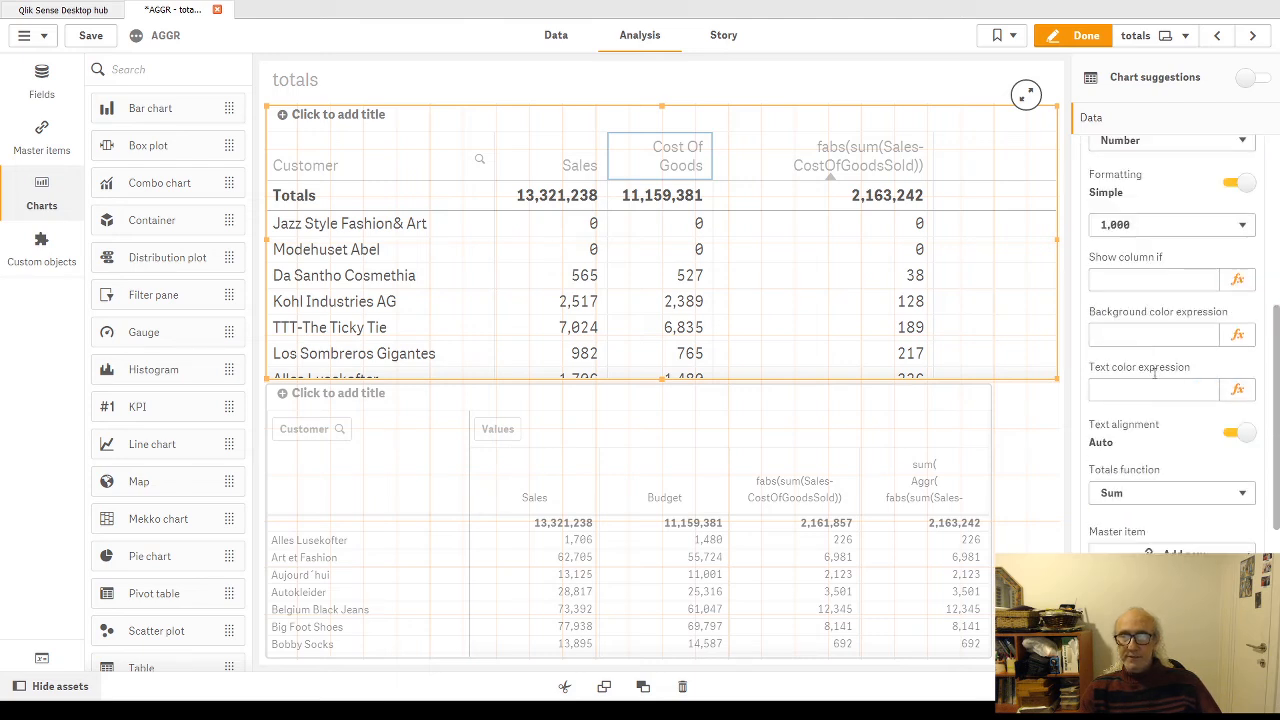
{"action": "left_click", "coordinate": [1243, 498]}
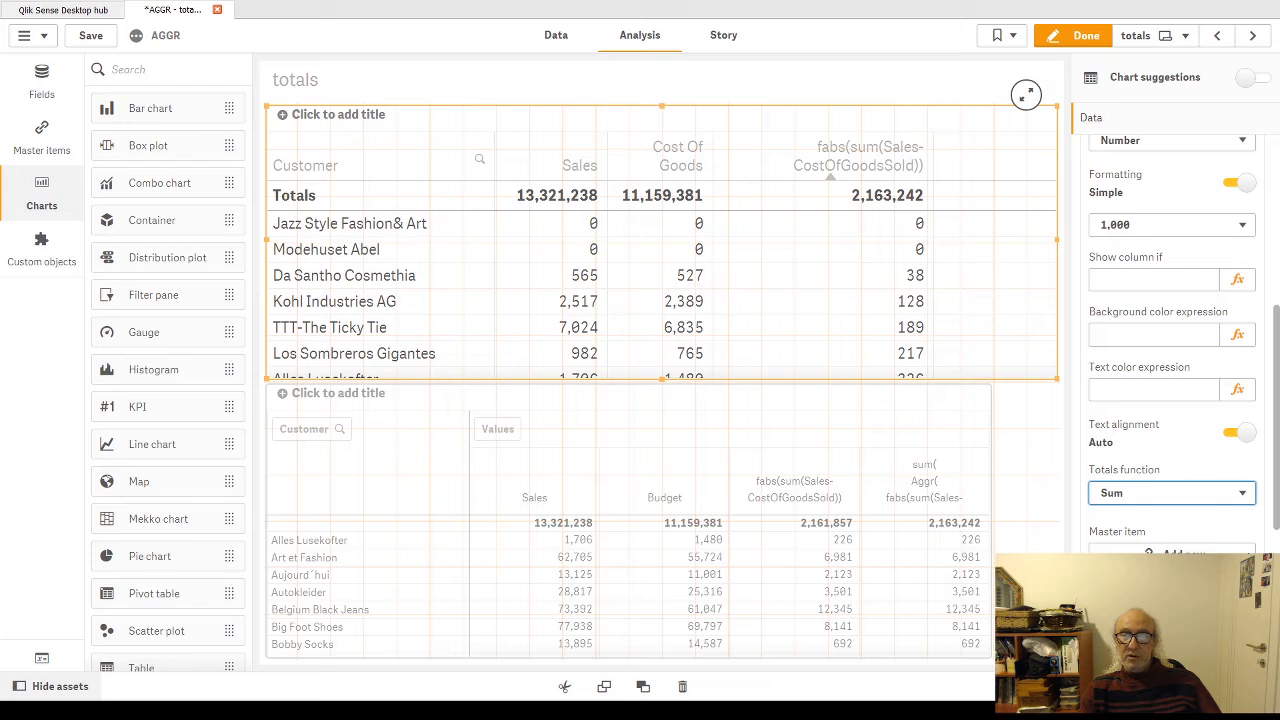
{"action": "key", "text": "Down"}
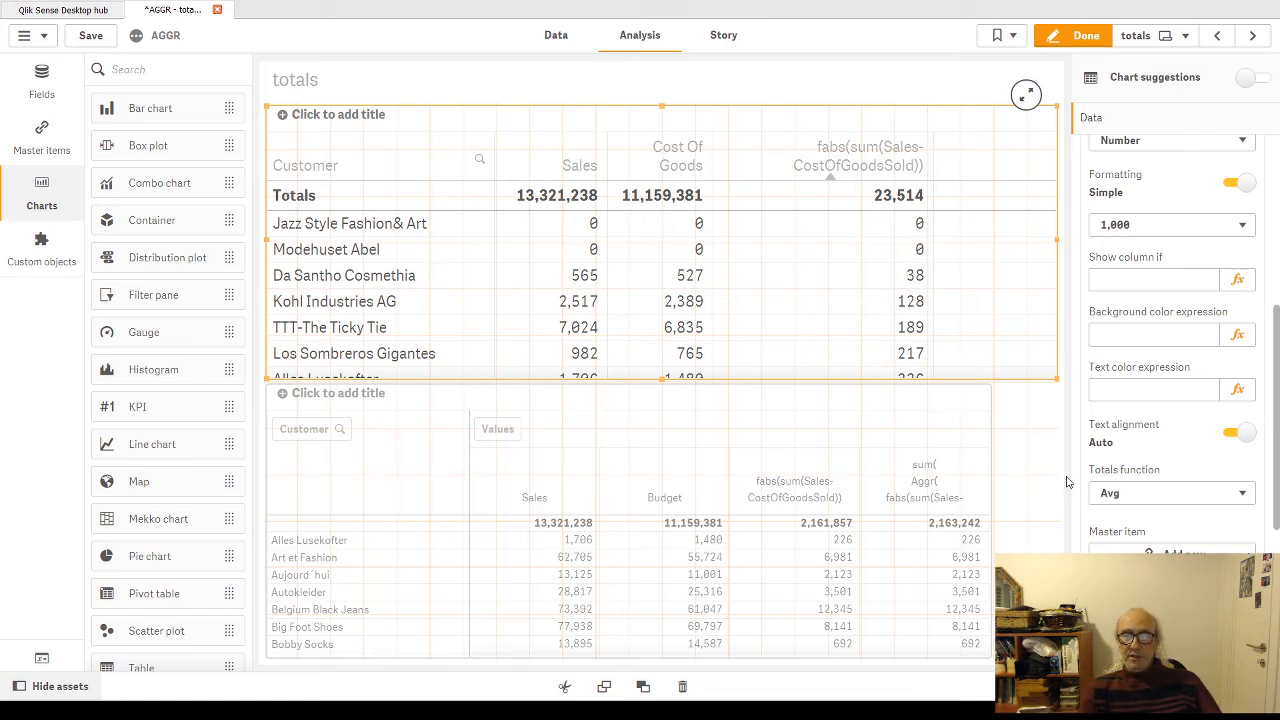
{"action": "left_click", "coordinate": [1124, 566]}
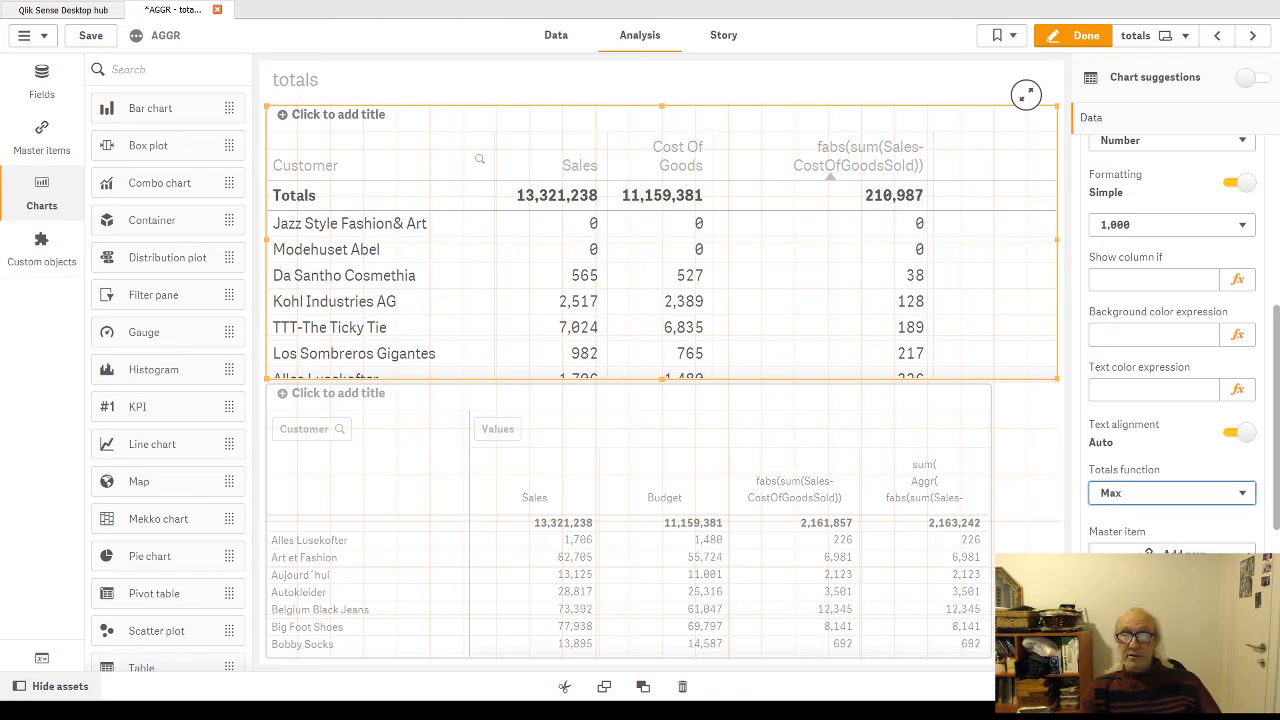
{"action": "left_click", "coordinate": [1124, 583]}
{"action": "left_click", "coordinate": [1244, 497]}
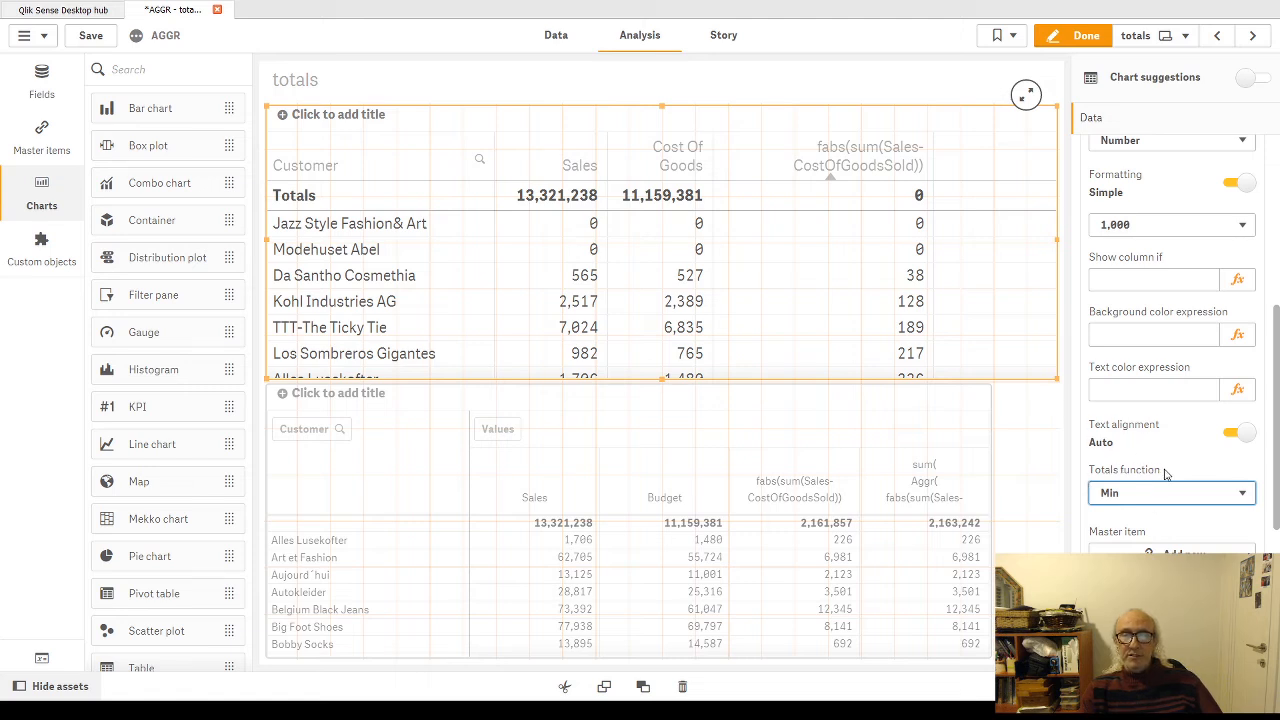
Step: Replace the outer sum with avg in the pivot table's Aggr measure, and apply the expression
{"action": "left_click", "coordinate": [925, 465]}
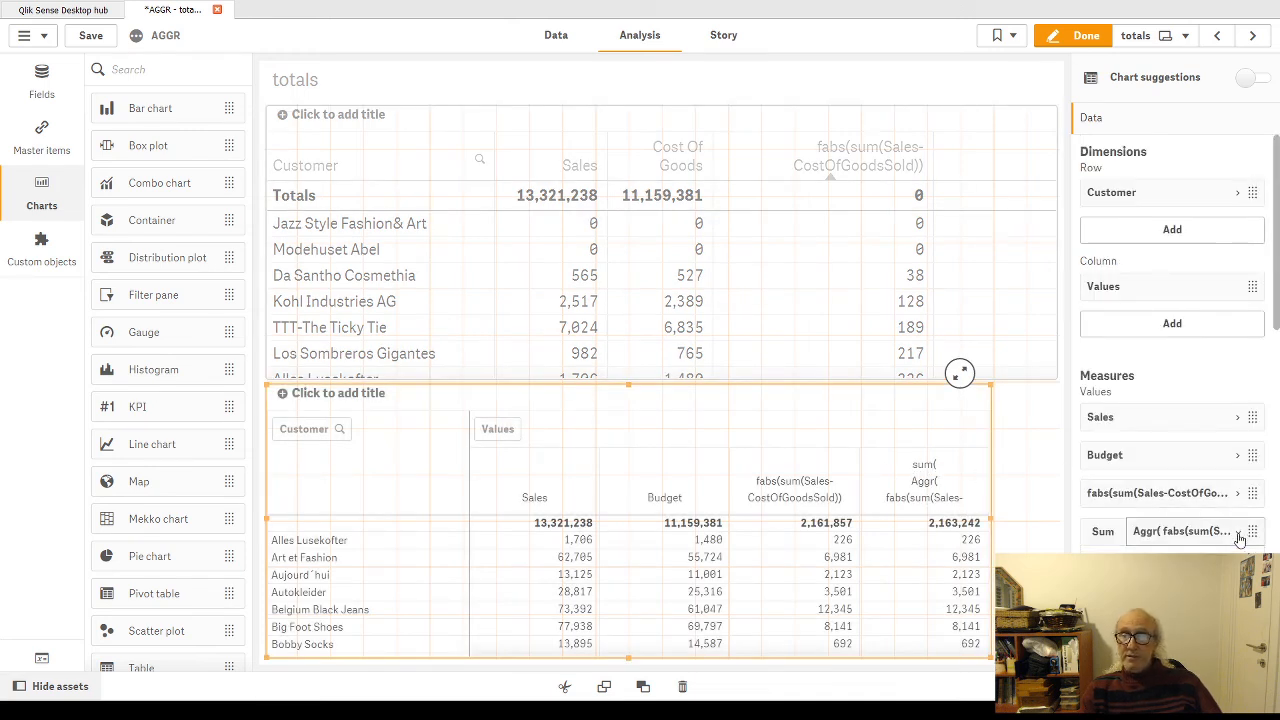
{"action": "scroll", "coordinate": [1242, 536], "scroll_direction": "down", "scroll_amount": 1}
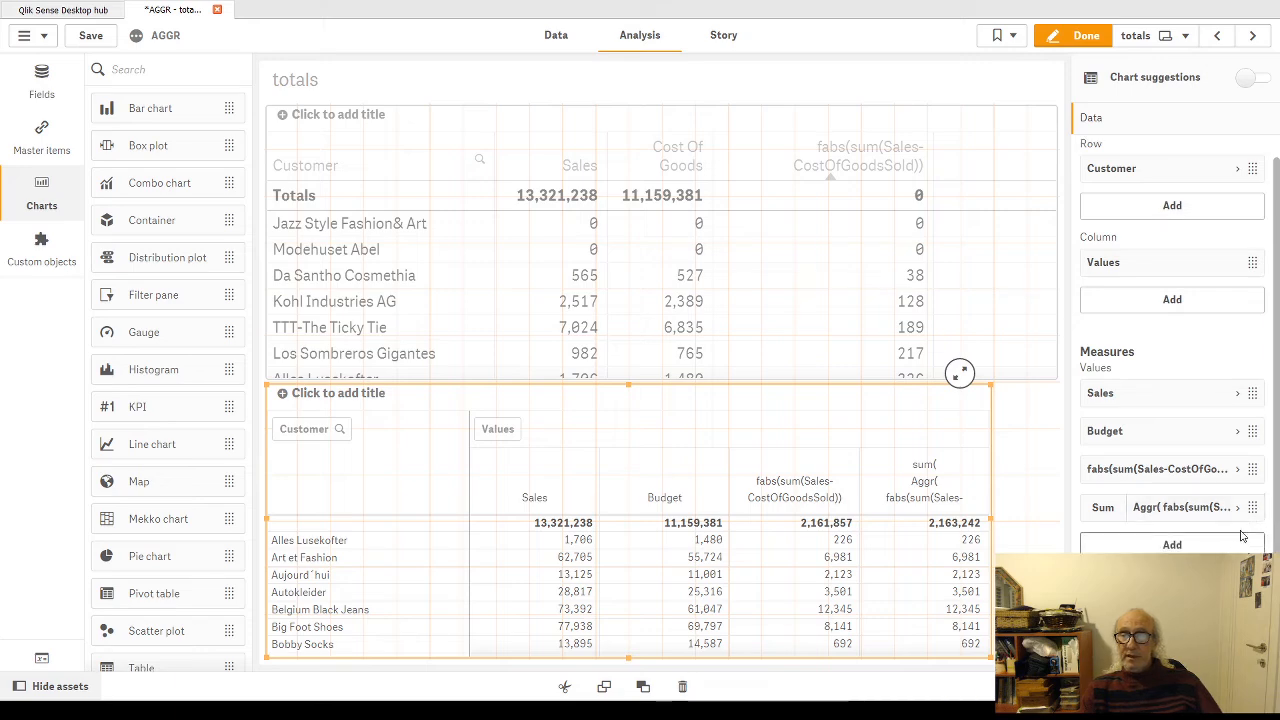
{"action": "left_click", "coordinate": [1250, 508]}
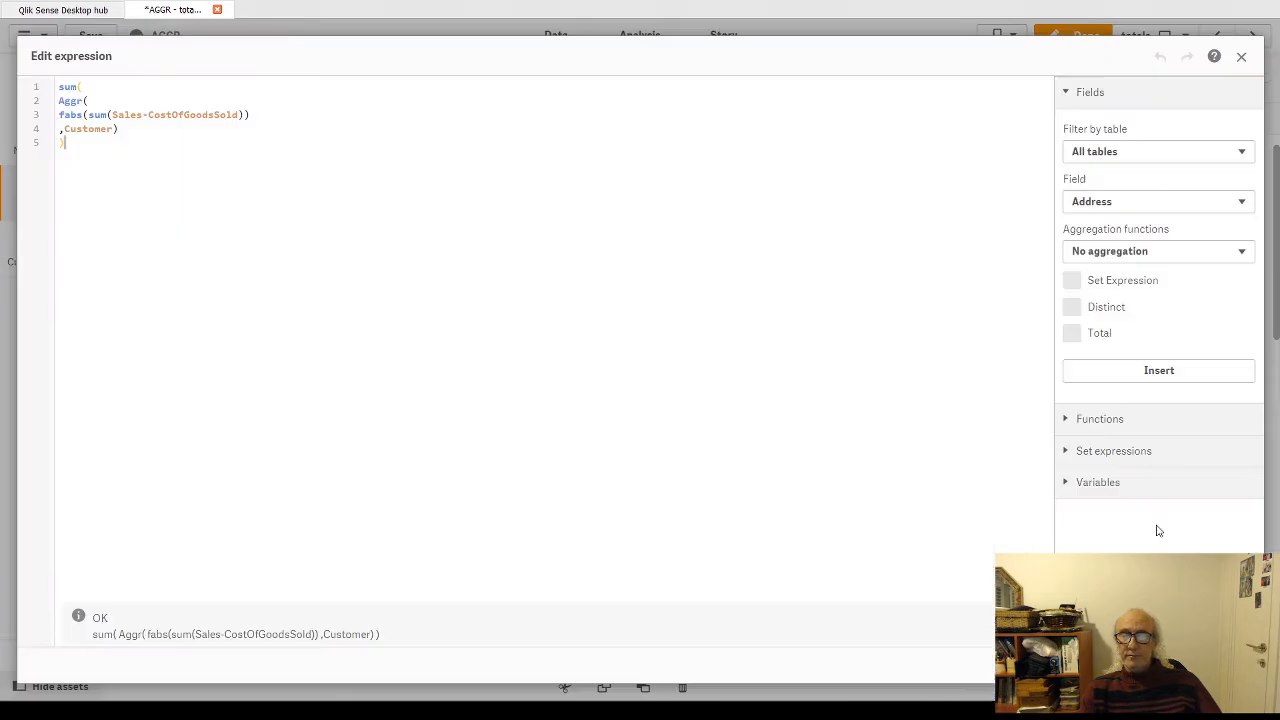
{"action": "double_click", "coordinate": [68, 87]}
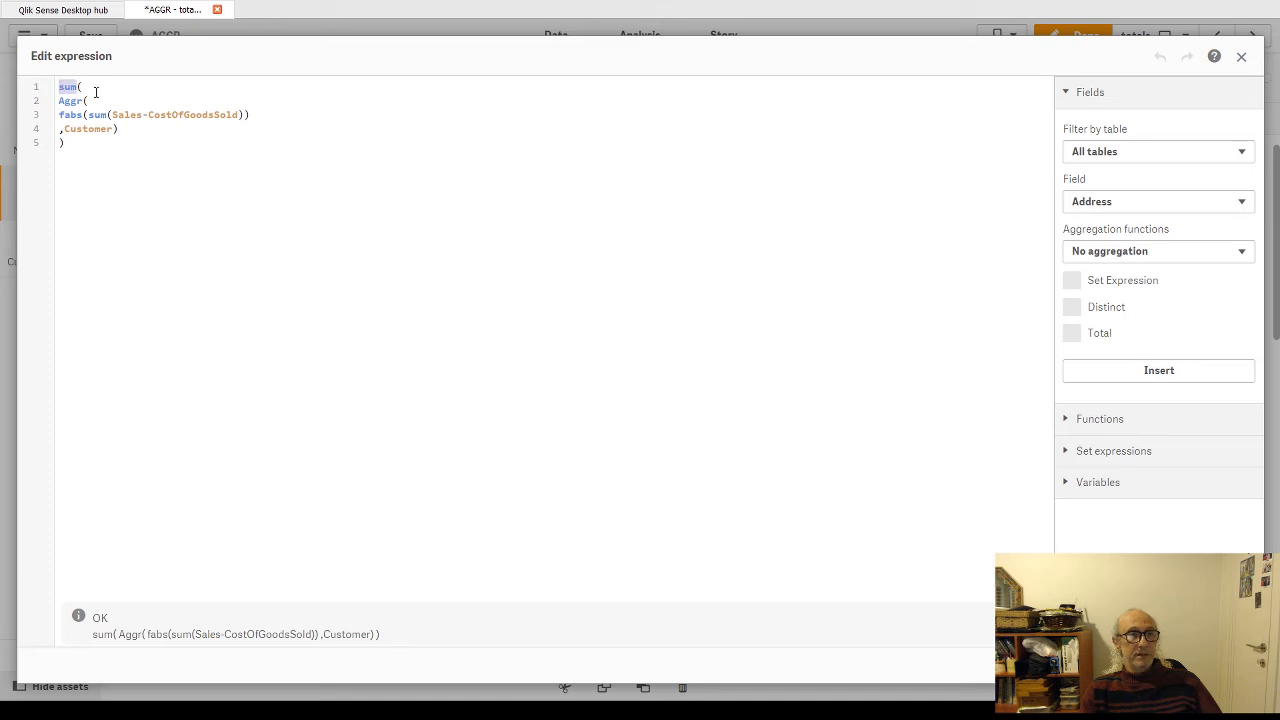
{"action": "type", "text": "avg("}
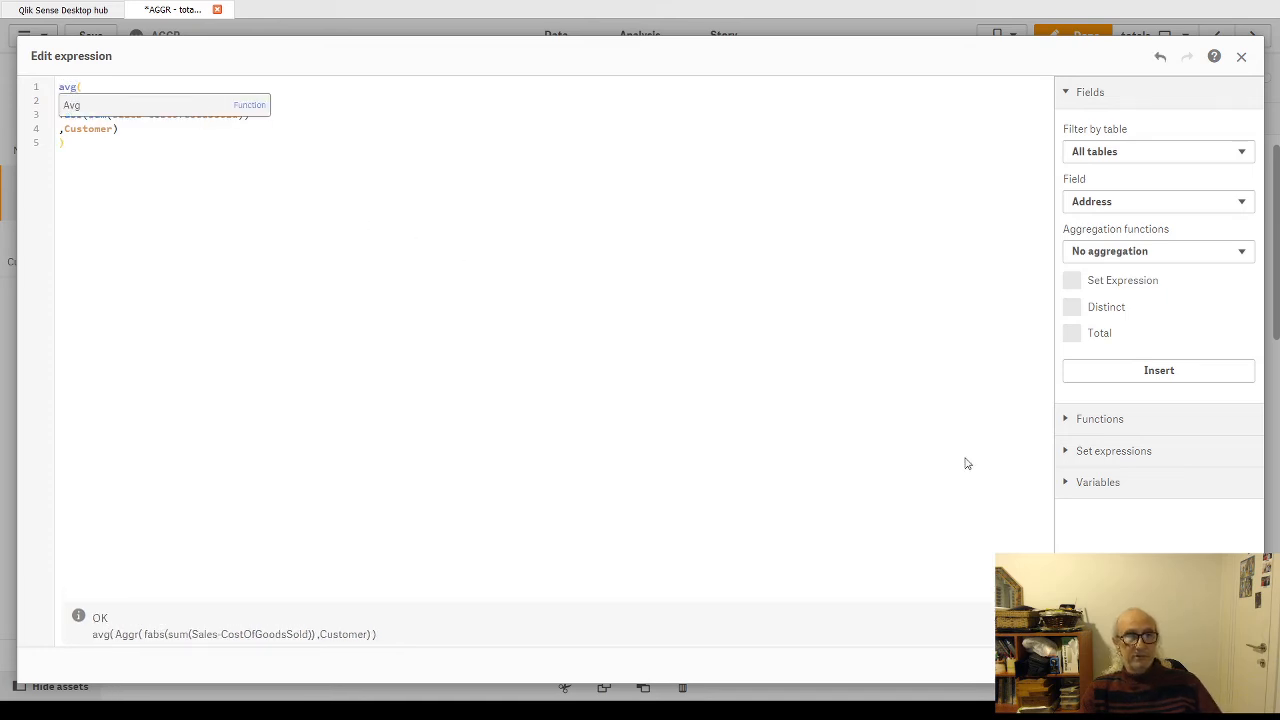
{"action": "left_click", "coordinate": [1227, 665]}
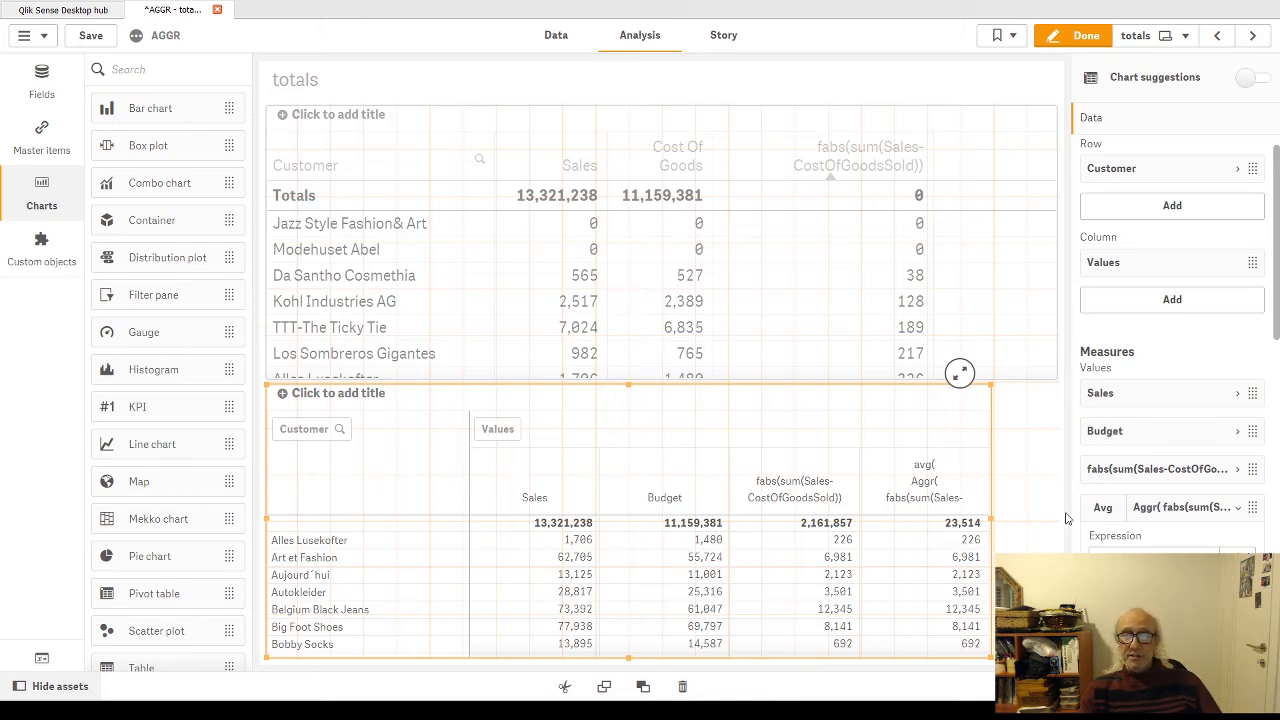
Step: Examine the settings of the upper table's fabs(sum(Sales-CostOfGoodsSold)) column down to its totals function
{"action": "left_click", "coordinate": [984, 309]}
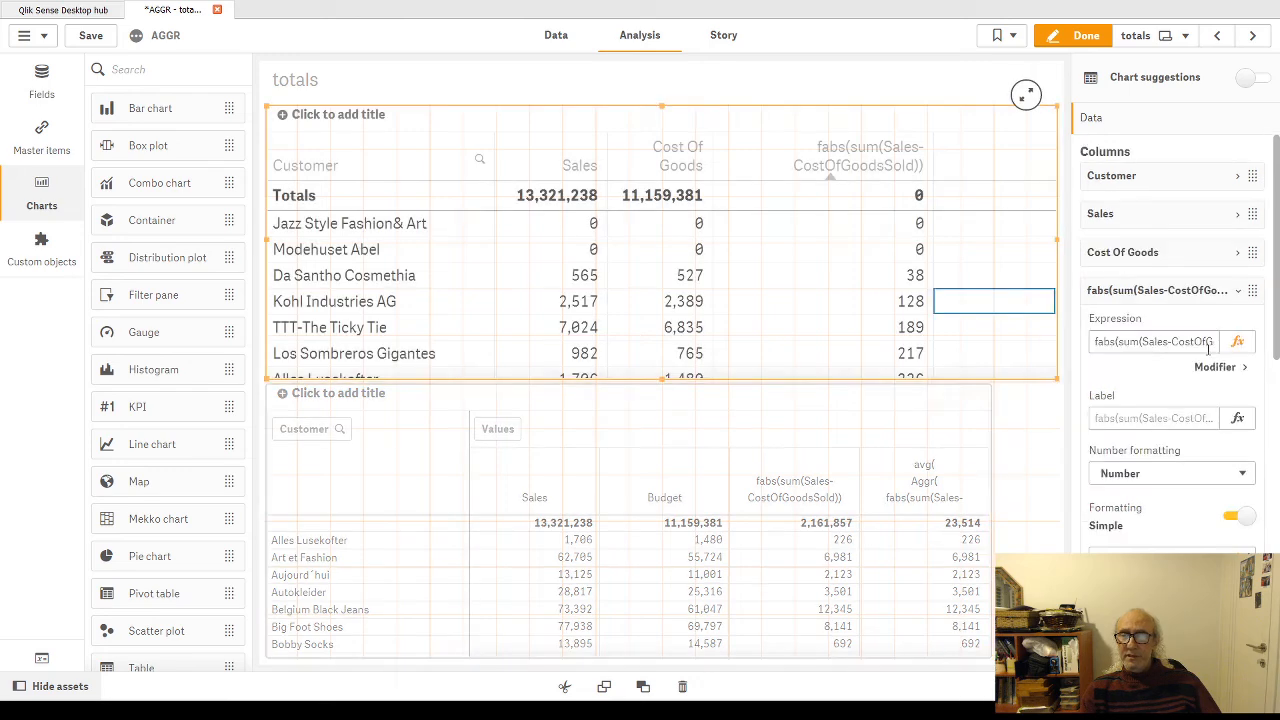
{"action": "scroll", "coordinate": [1157, 434], "scroll_direction": "down", "scroll_amount": 5}
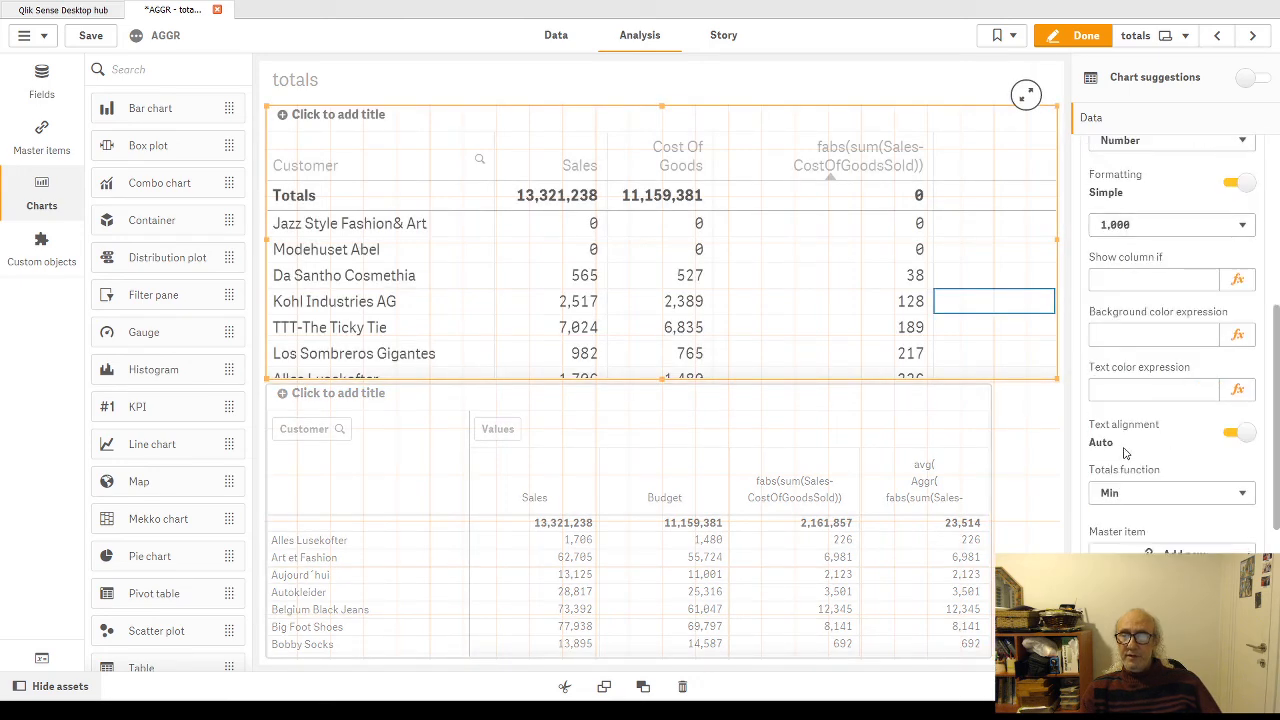
{"action": "scroll", "coordinate": [1124, 453], "scroll_direction": "down", "scroll_amount": 2}
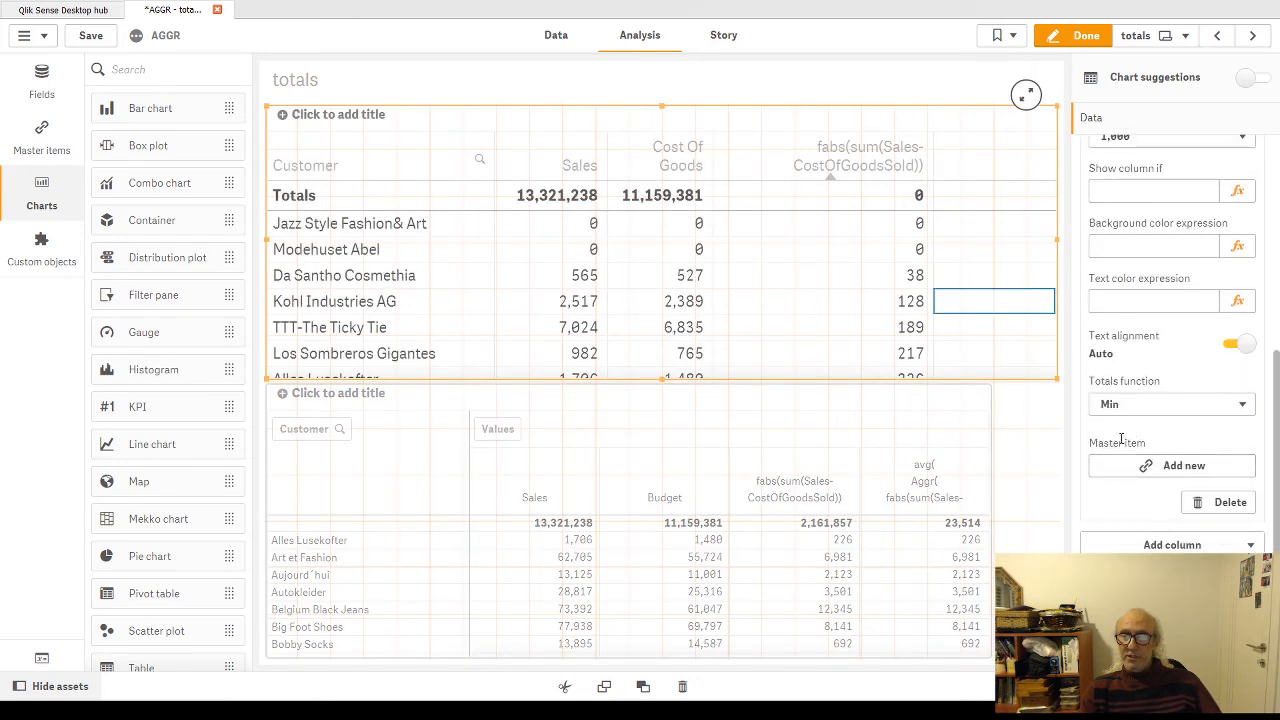
{"action": "scroll", "coordinate": [1125, 425], "scroll_direction": "up", "scroll_amount": 4}
{"action": "scroll", "coordinate": [1128, 378], "scroll_direction": "up", "scroll_amount": 3}
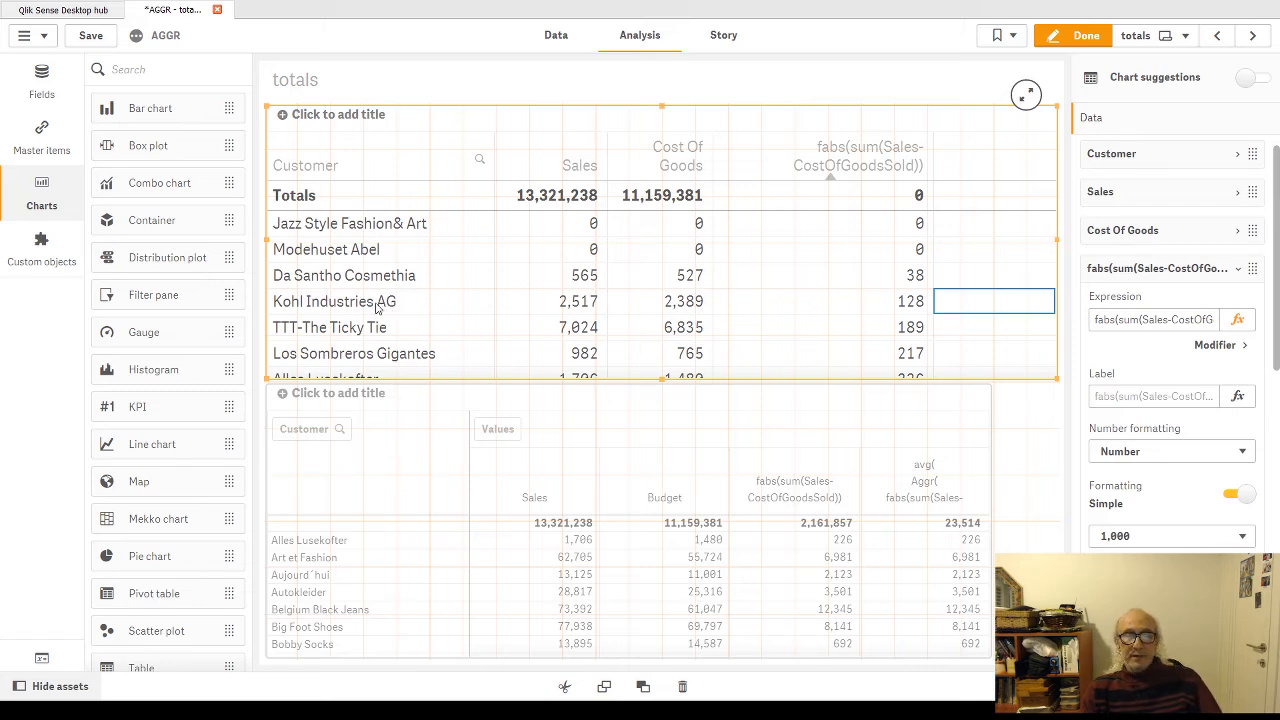
{"action": "left_click", "coordinate": [378, 308]}
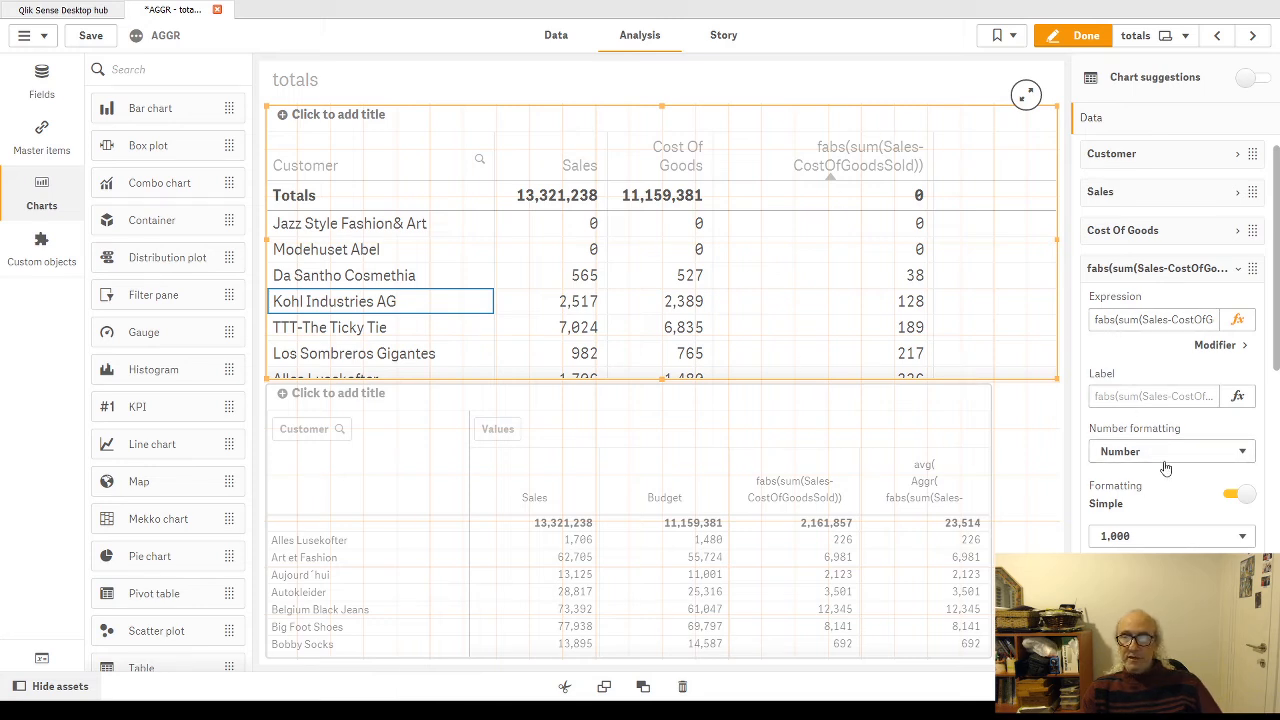
{"action": "scroll", "coordinate": [1133, 387], "scroll_direction": "down", "scroll_amount": 1}
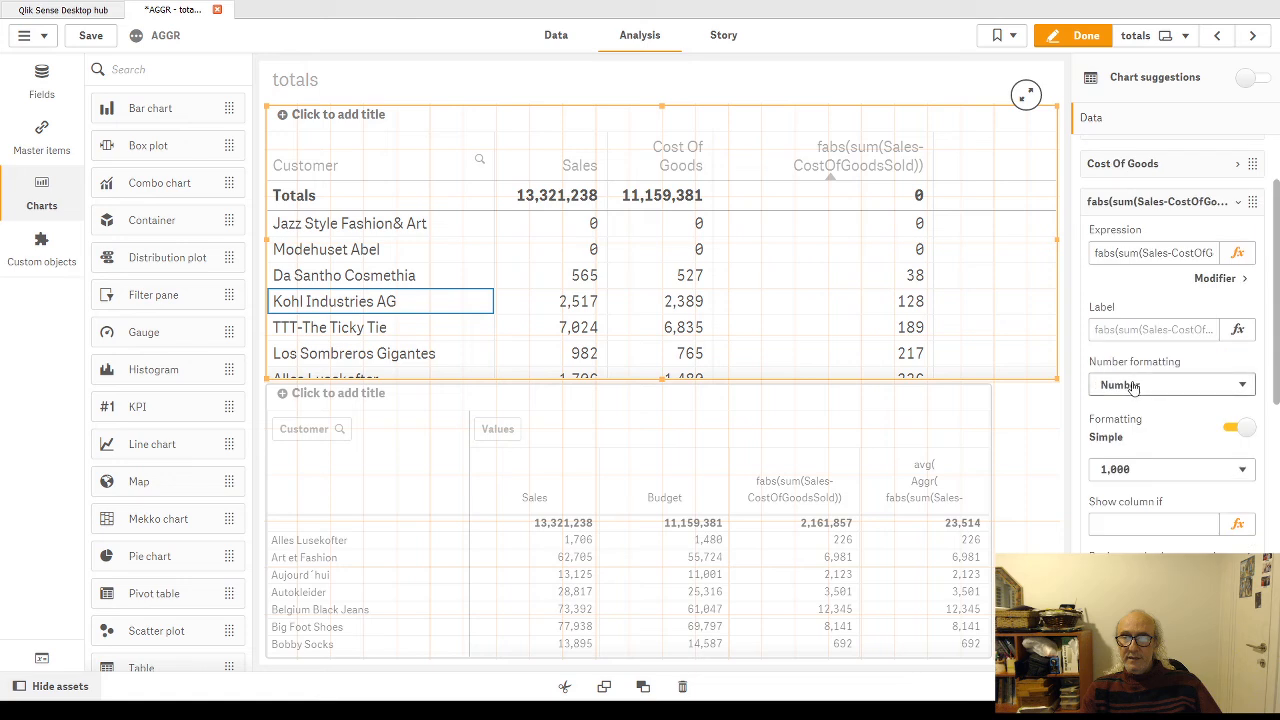
{"action": "scroll", "coordinate": [1140, 440], "scroll_direction": "down", "scroll_amount": 5}
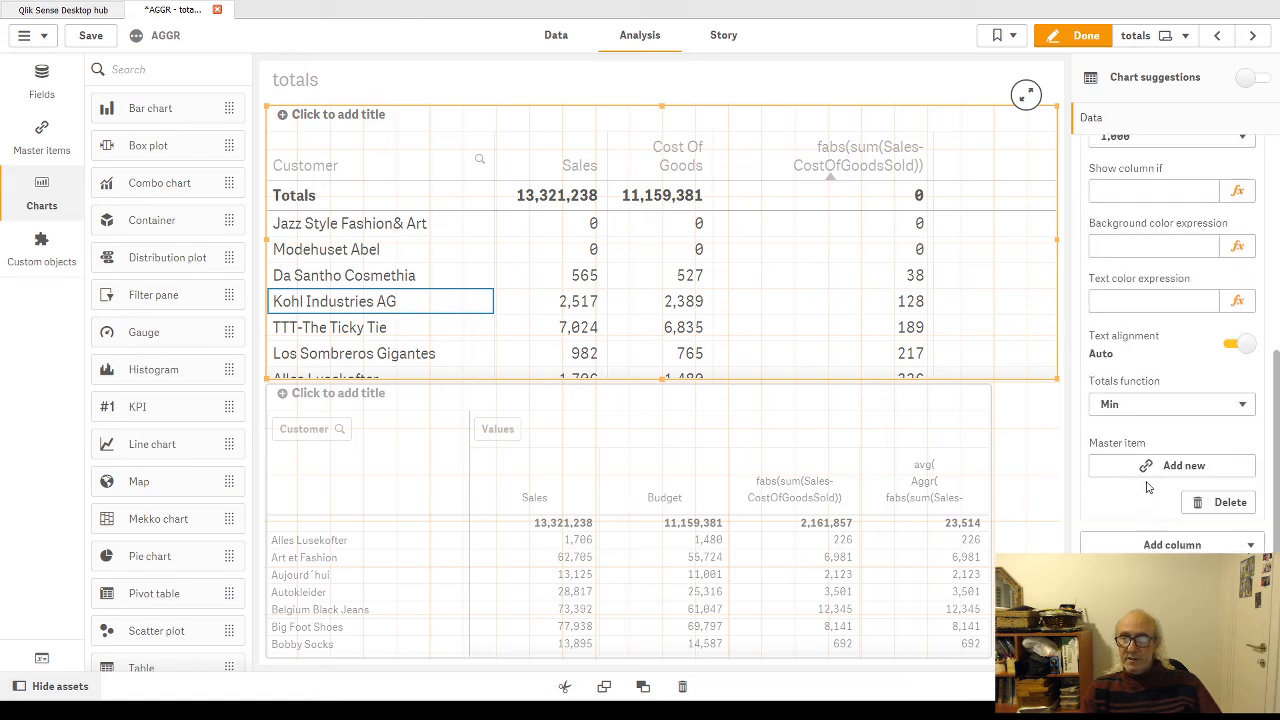
Step: Move on to the Dims sheet and place a filter pane in the empty area above and beside the Customer table
{"action": "left_click", "coordinate": [1242, 405]}
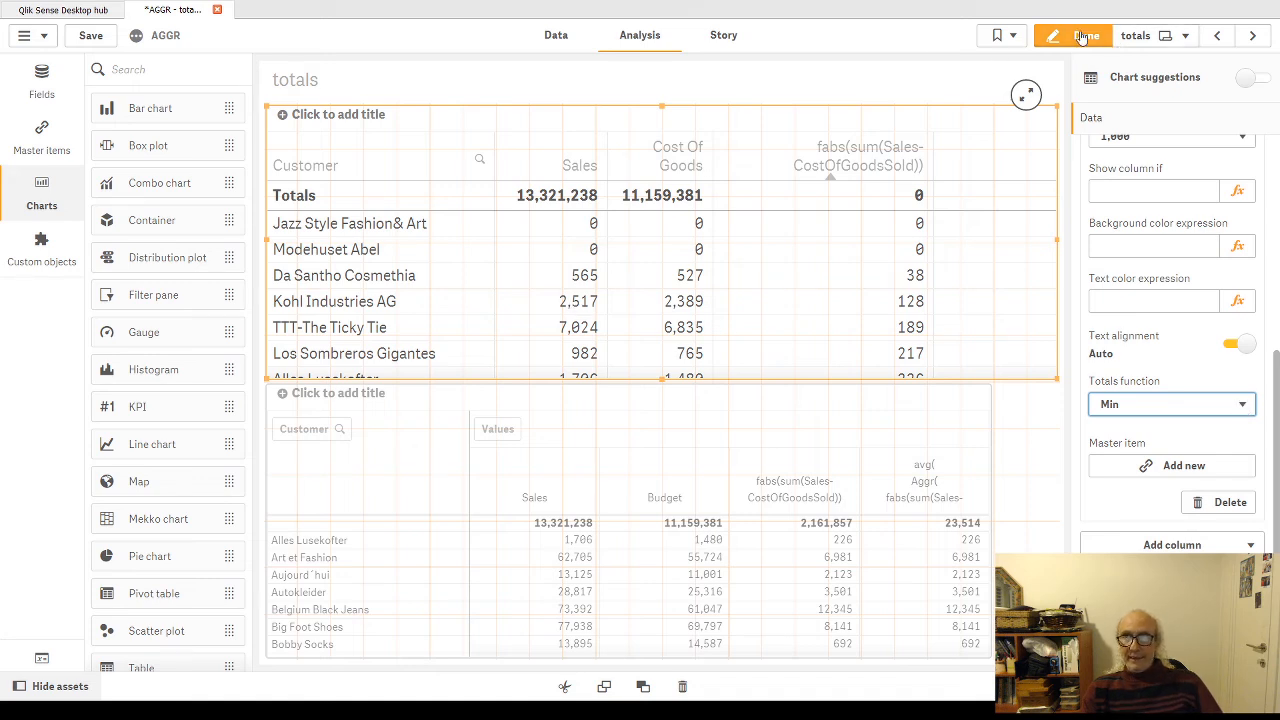
{"action": "left_click", "coordinate": [1250, 40]}
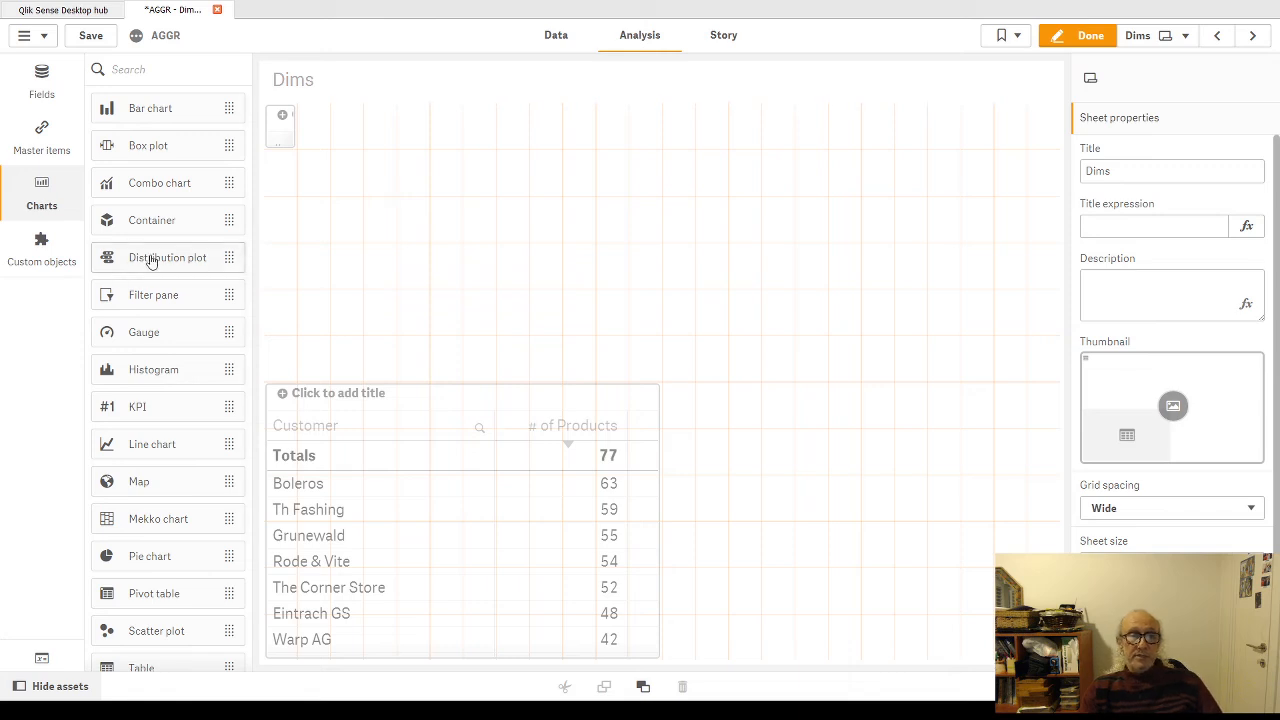
{"action": "scroll", "coordinate": [173, 360], "scroll_direction": "down", "scroll_amount": 2}
{"action": "scroll", "coordinate": [173, 360], "scroll_direction": "up", "scroll_amount": 2}
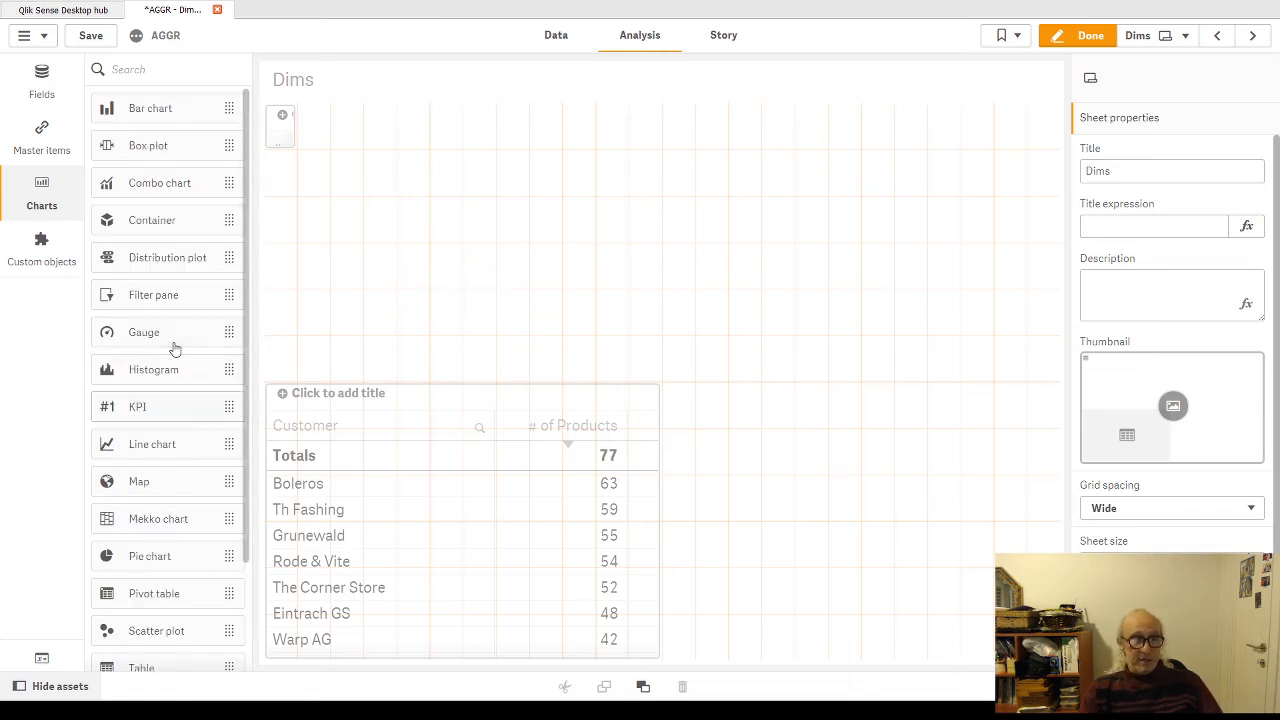
{"action": "left_click_drag", "start_coordinate": [195, 297], "coordinate": [831, 220]}
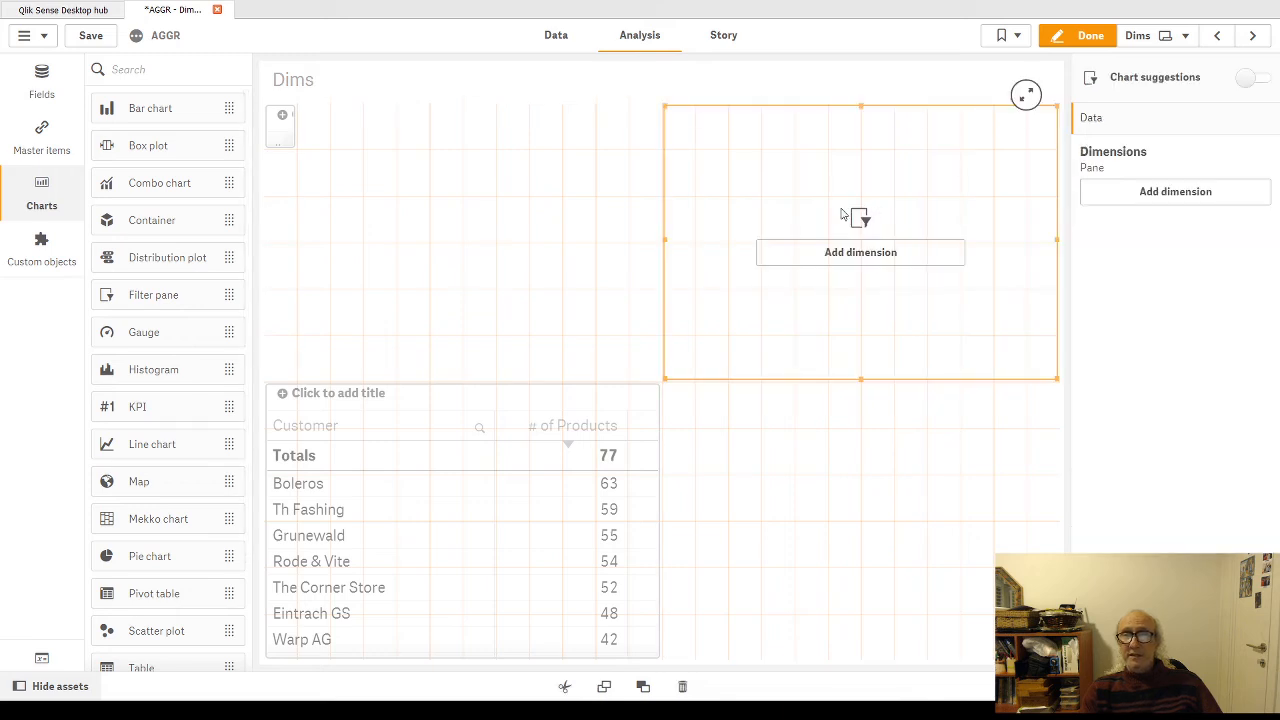
Step: Add City as the filter pane's dimension, view the sheet outside edit mode, and resume editing
{"action": "left_click", "coordinate": [1154, 199]}
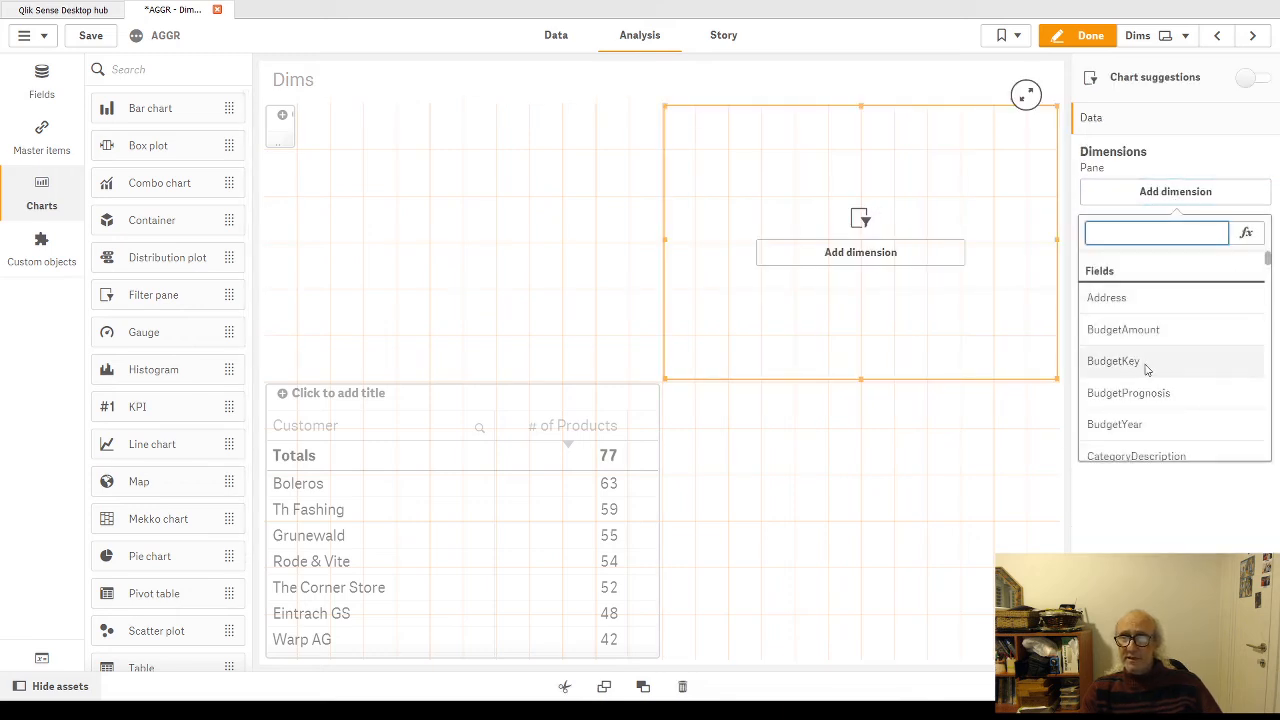
{"action": "scroll", "coordinate": [1146, 362], "scroll_direction": "down", "scroll_amount": 3}
{"action": "scroll", "coordinate": [1150, 395], "scroll_direction": "down", "scroll_amount": 2}
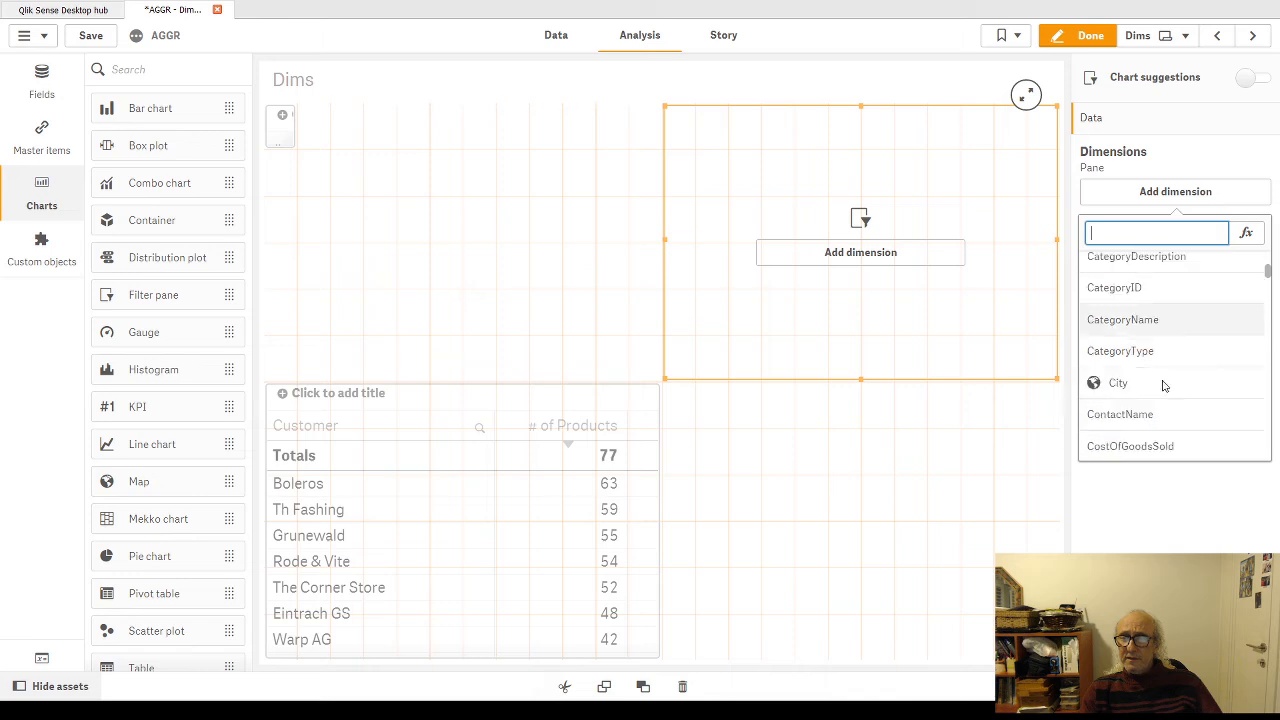
{"action": "left_click", "coordinate": [1155, 388]}
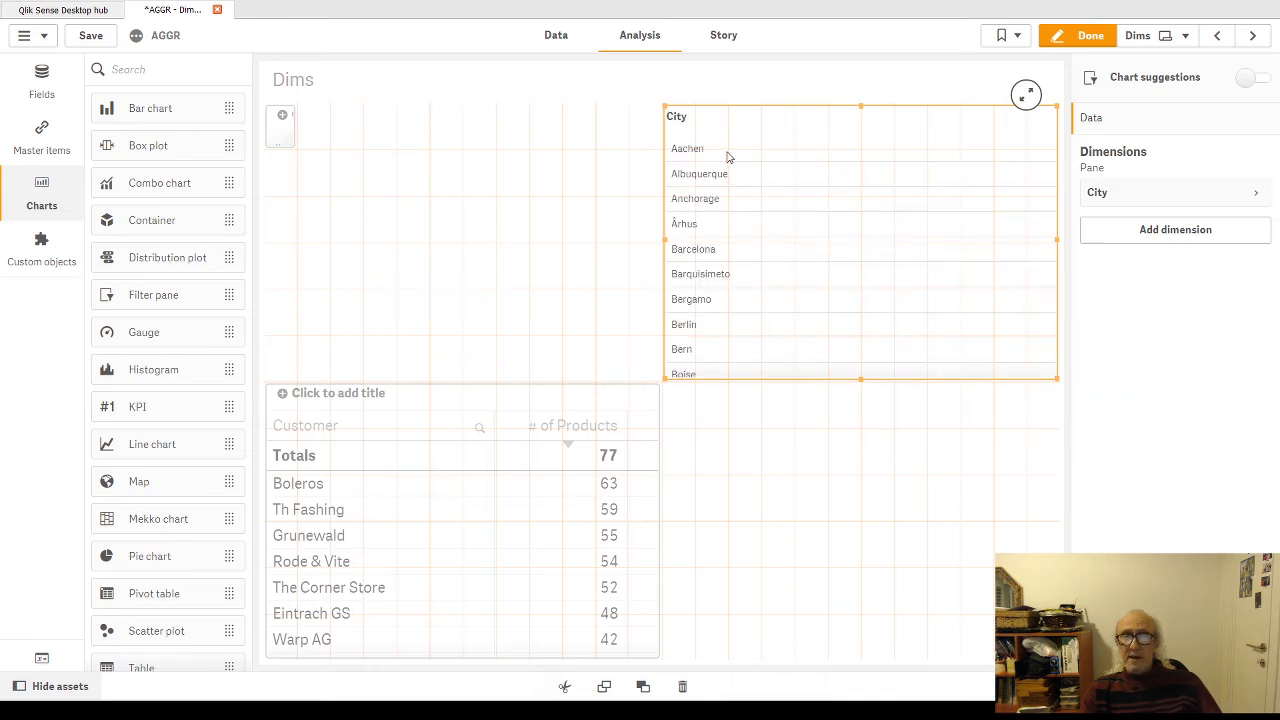
{"action": "left_click", "coordinate": [1100, 36]}
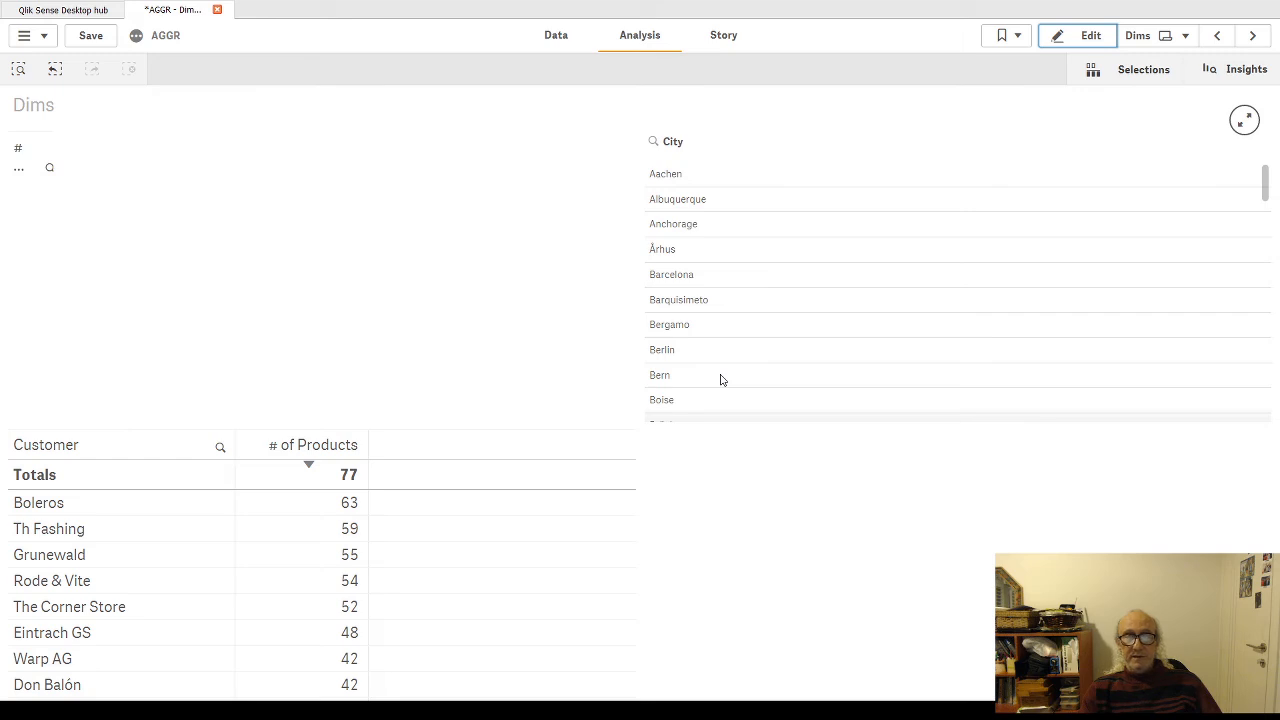
{"action": "left_click", "coordinate": [1090, 35]}
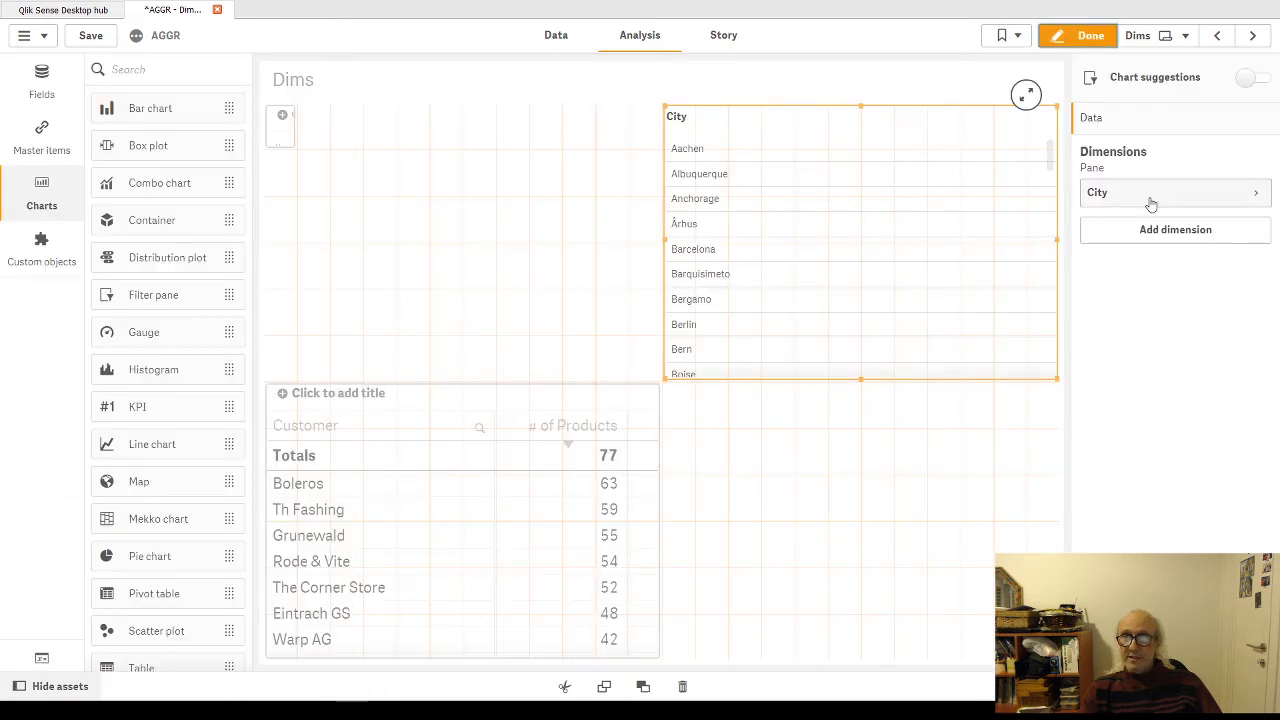
Step: Delete the City dimension from the filter pane and add the Sales field as its dimension instead
{"action": "left_click", "coordinate": [1218, 195]}
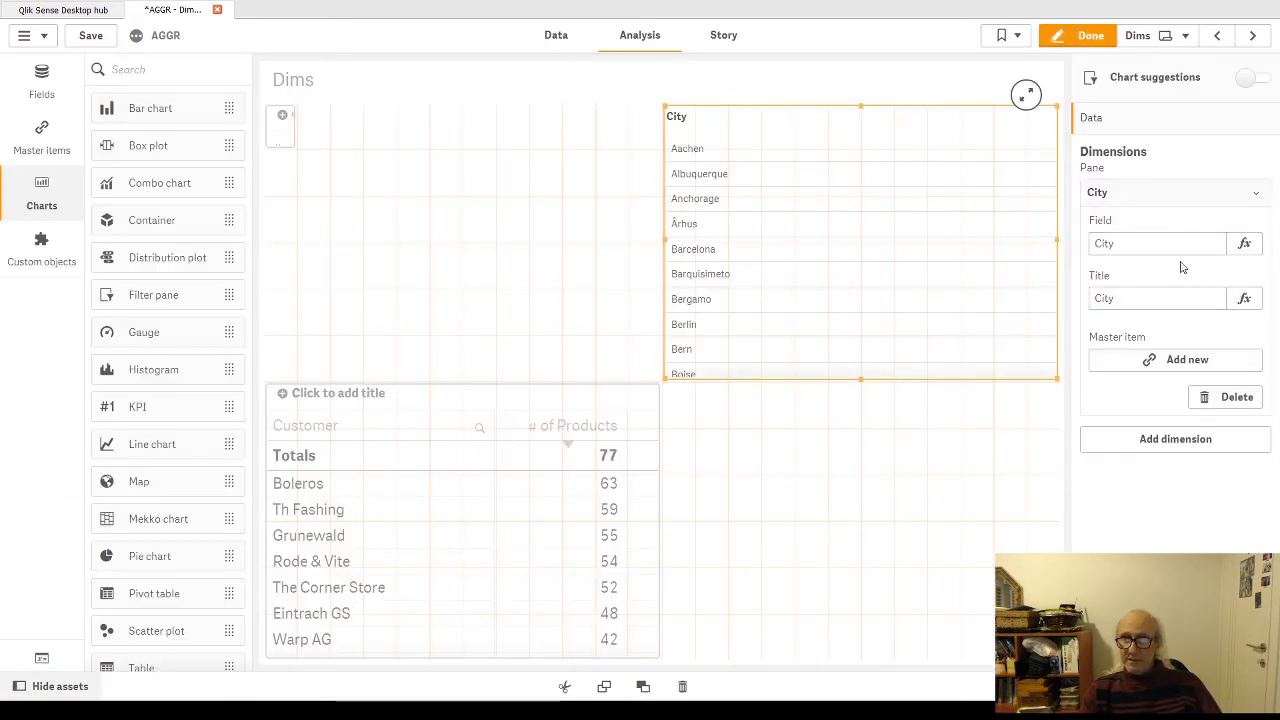
{"action": "right_click", "coordinate": [1204, 190]}
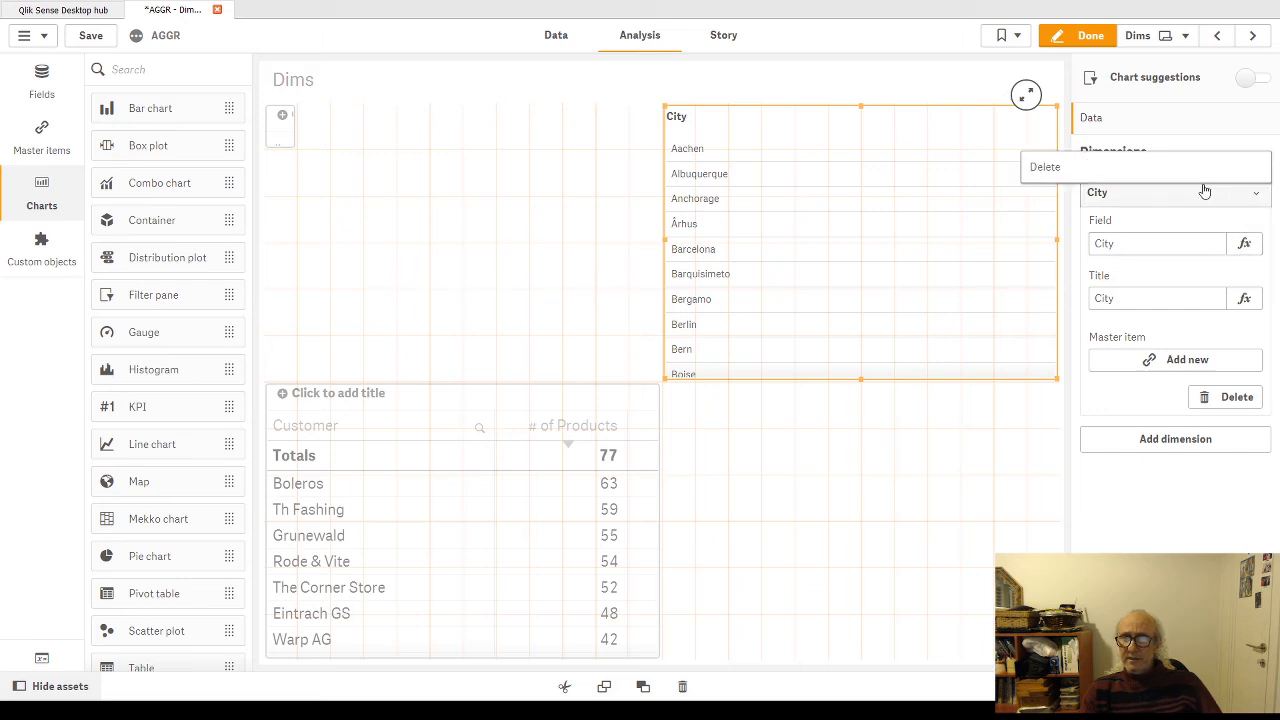
{"action": "left_click", "coordinate": [1197, 178]}
{"action": "left_click", "coordinate": [1175, 200]}
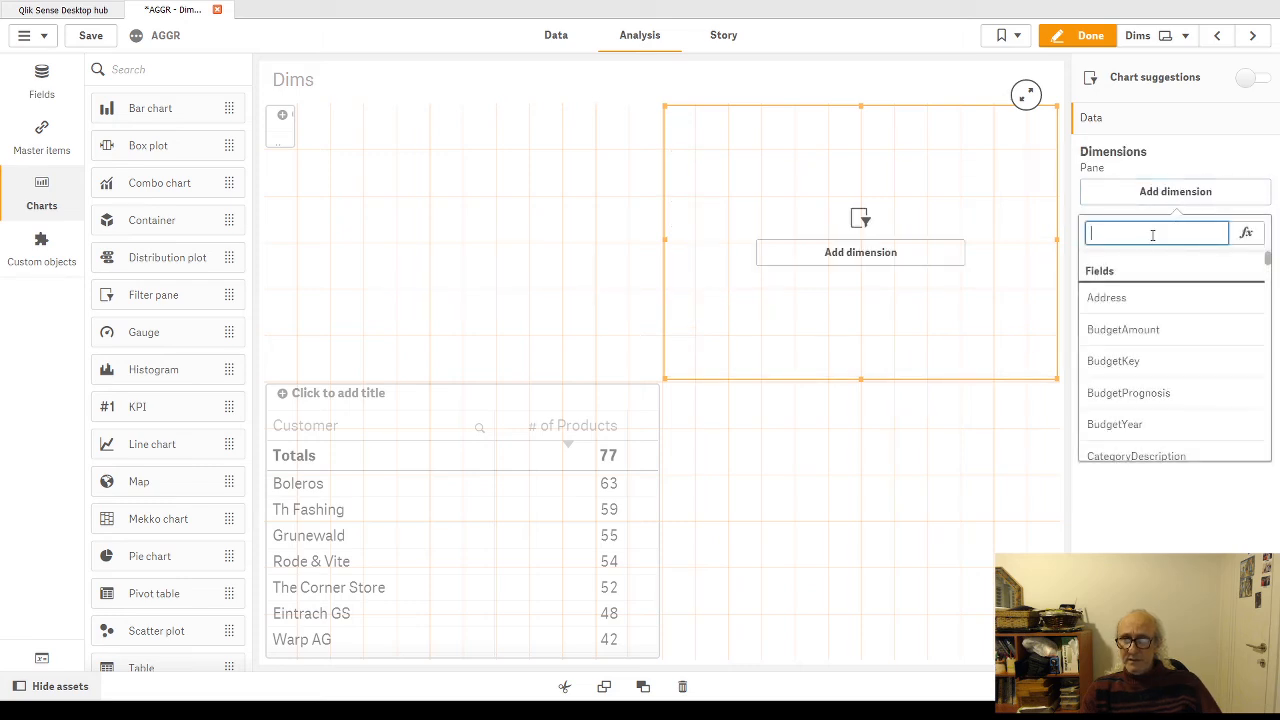
{"action": "type", "text": "sa"}
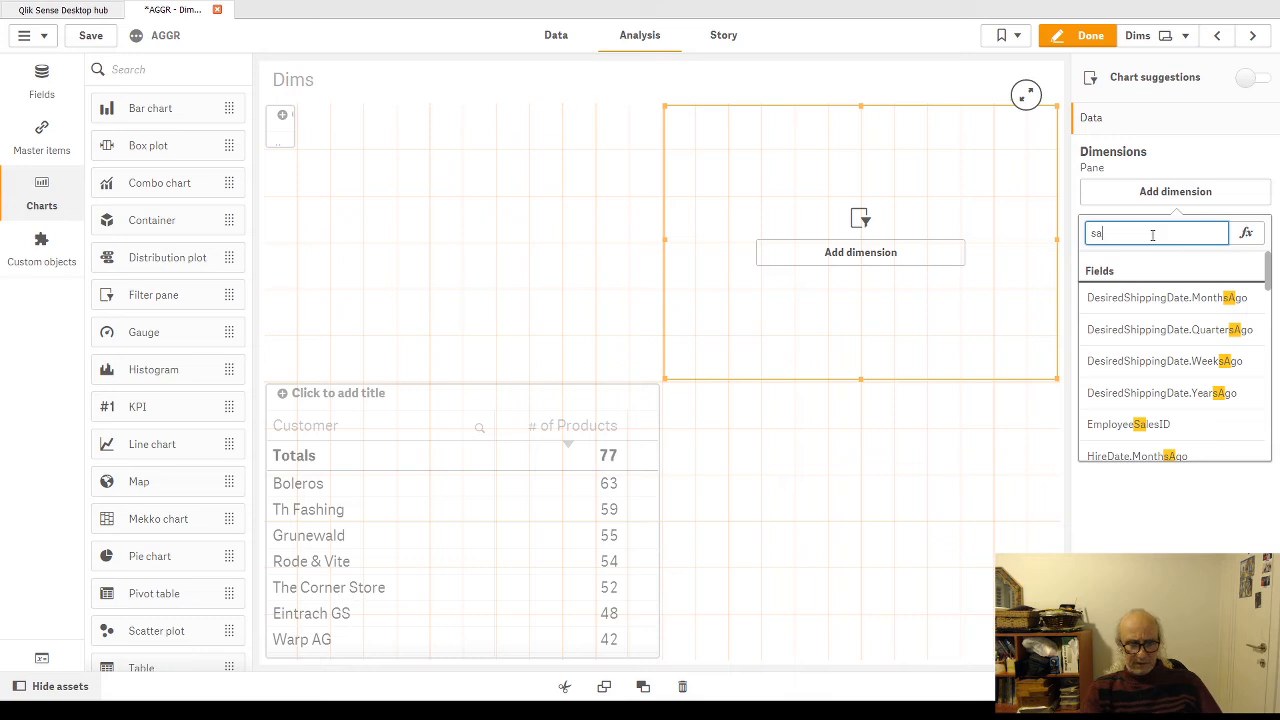
{"action": "type", "text": "les"}
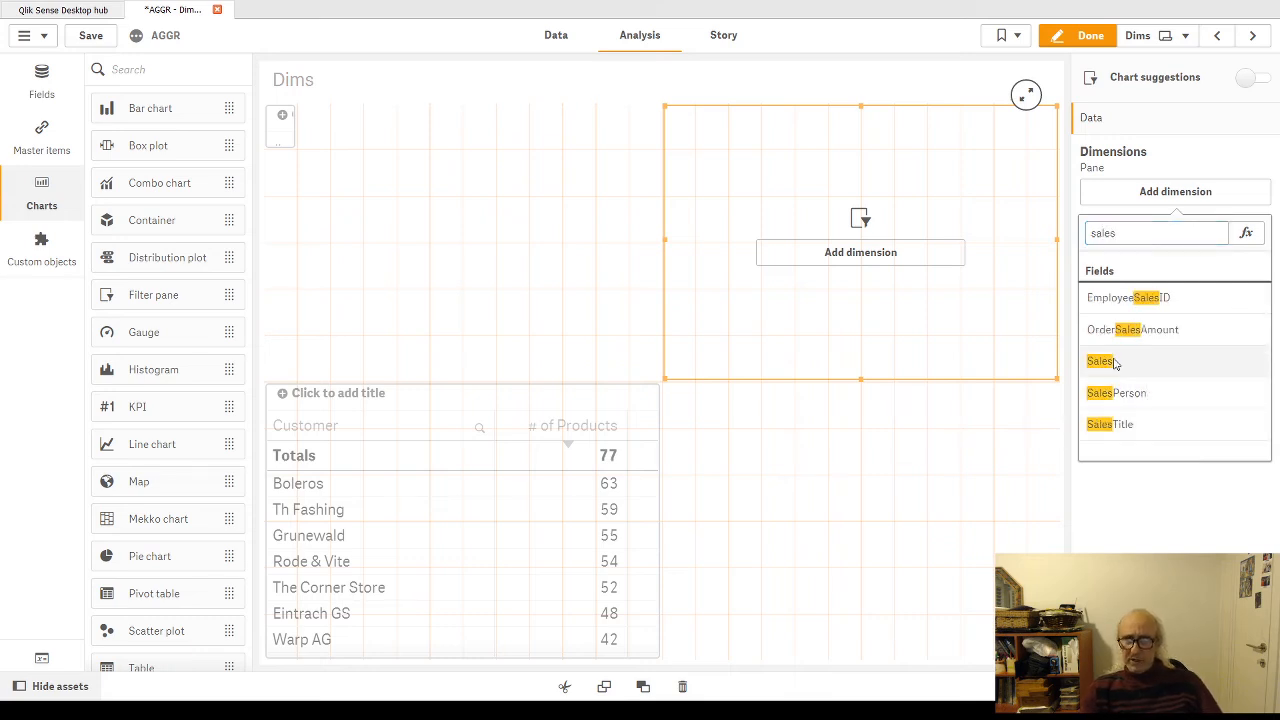
{"action": "left_click", "coordinate": [1101, 361]}
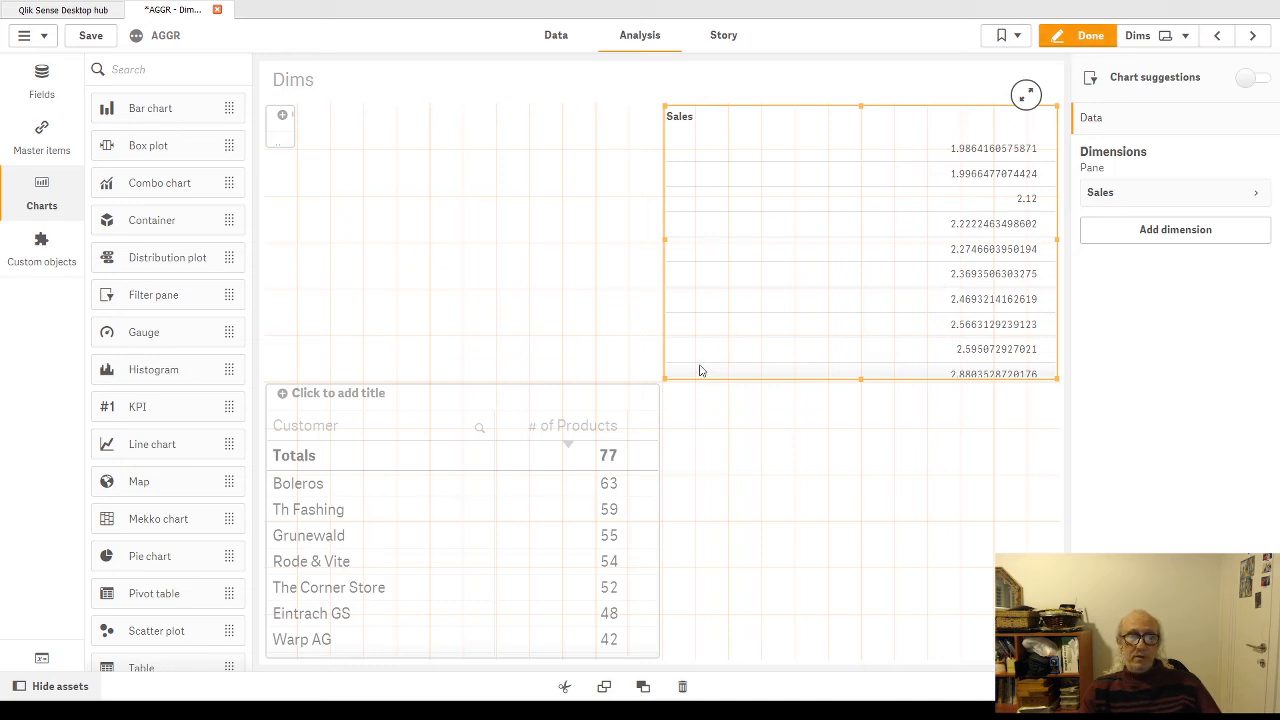
Step: Examine the Sales filter pane and the # of Products table outside edit mode, and resume editing the sheet
{"action": "left_click", "coordinate": [478, 403]}
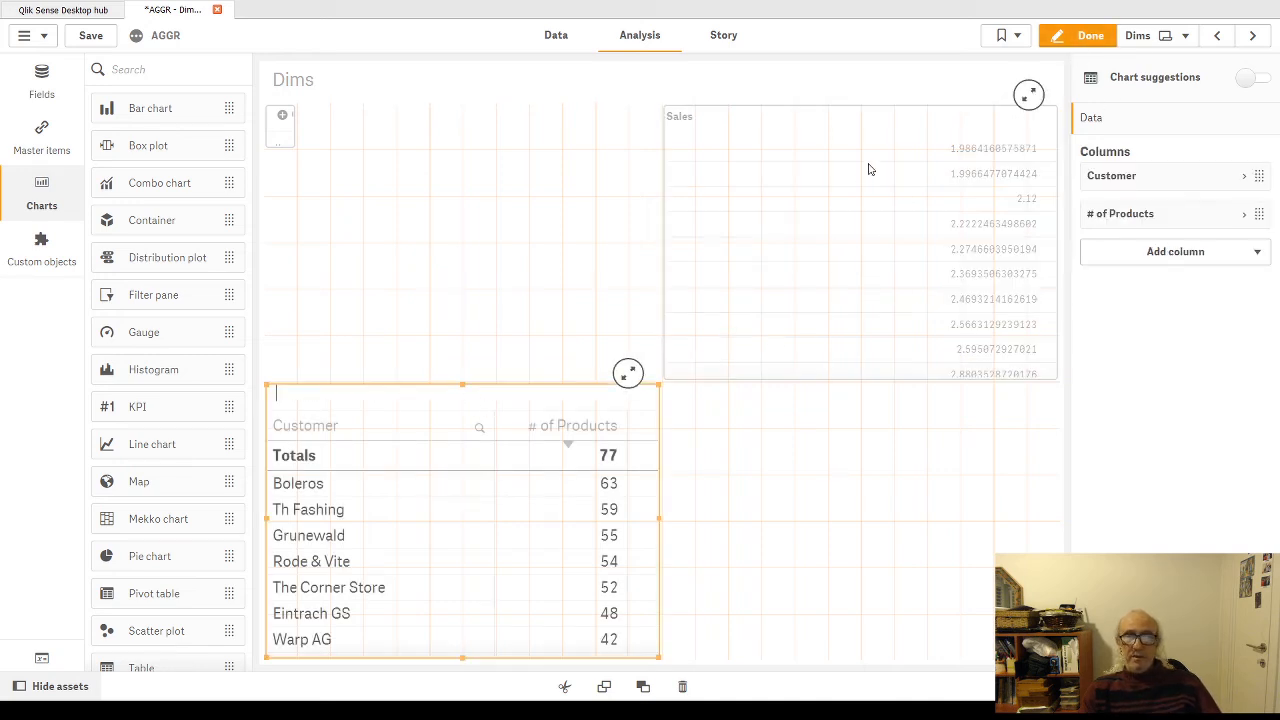
{"action": "left_click", "coordinate": [1078, 35]}
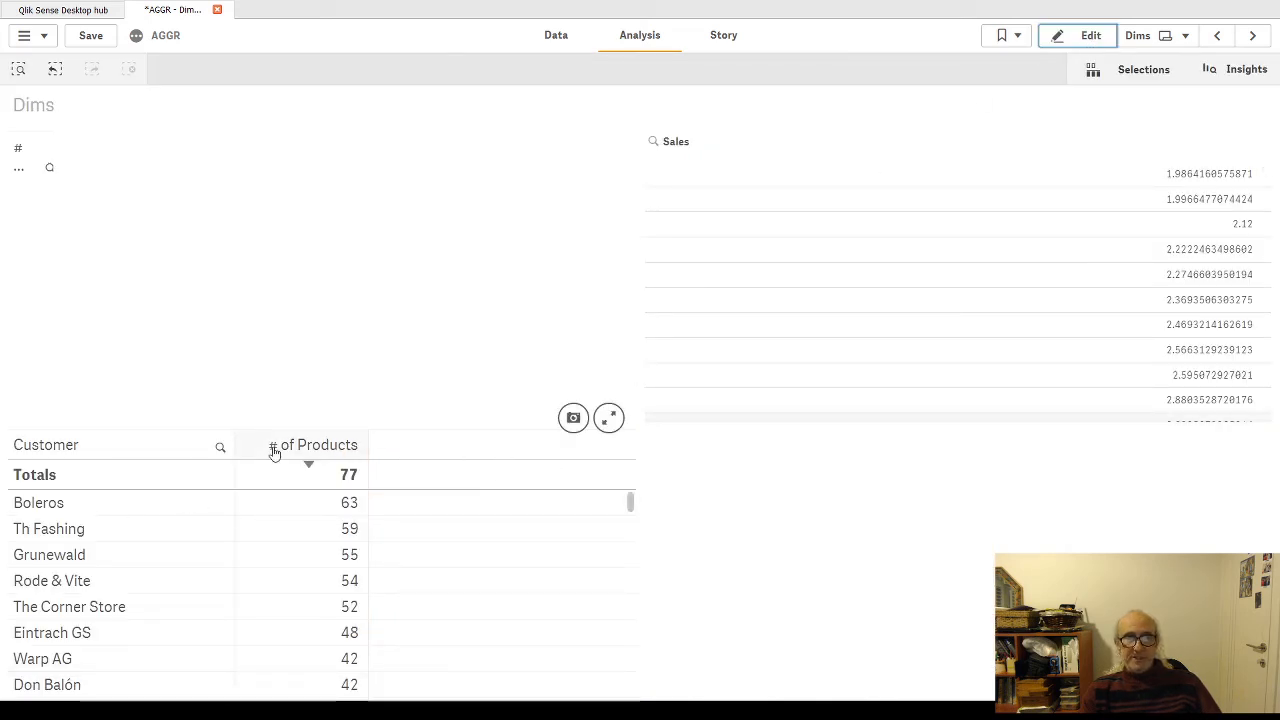
{"action": "left_click", "coordinate": [1099, 38]}
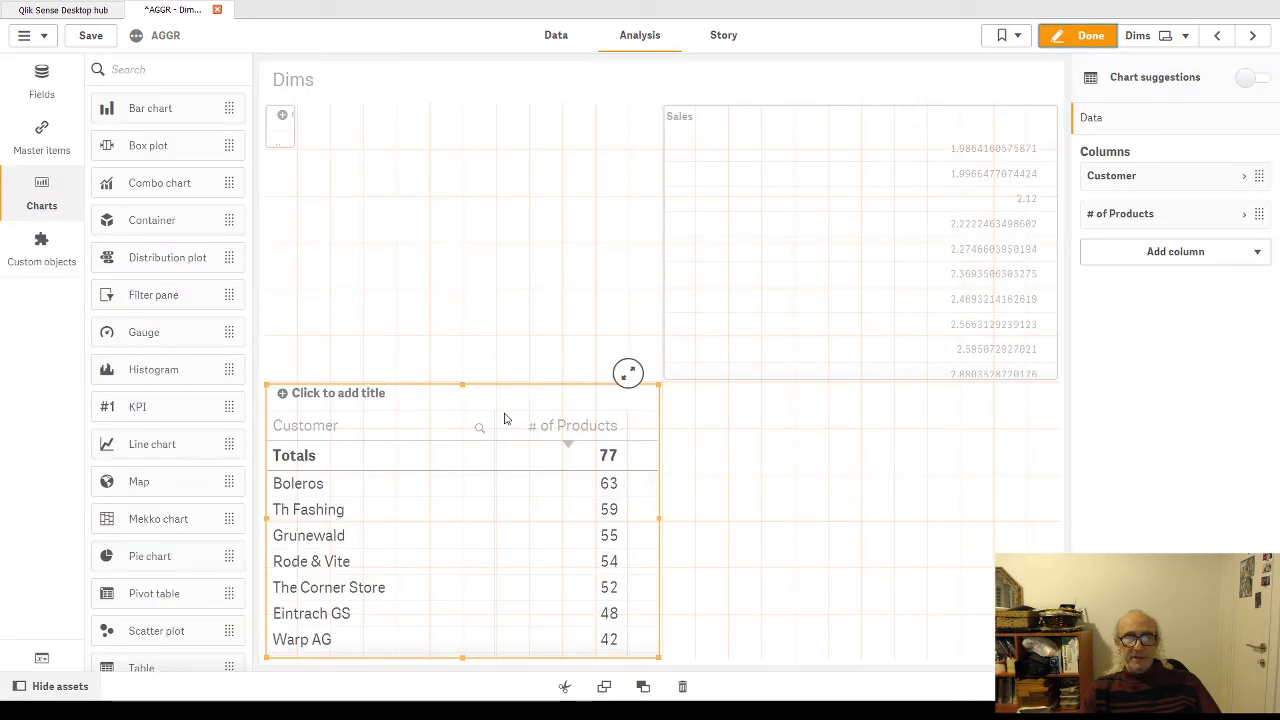
Step: Remove distinct from the table's # of Products expression, apply it, and check the sheet outside edit mode before resuming editing
{"action": "left_click", "coordinate": [507, 419]}
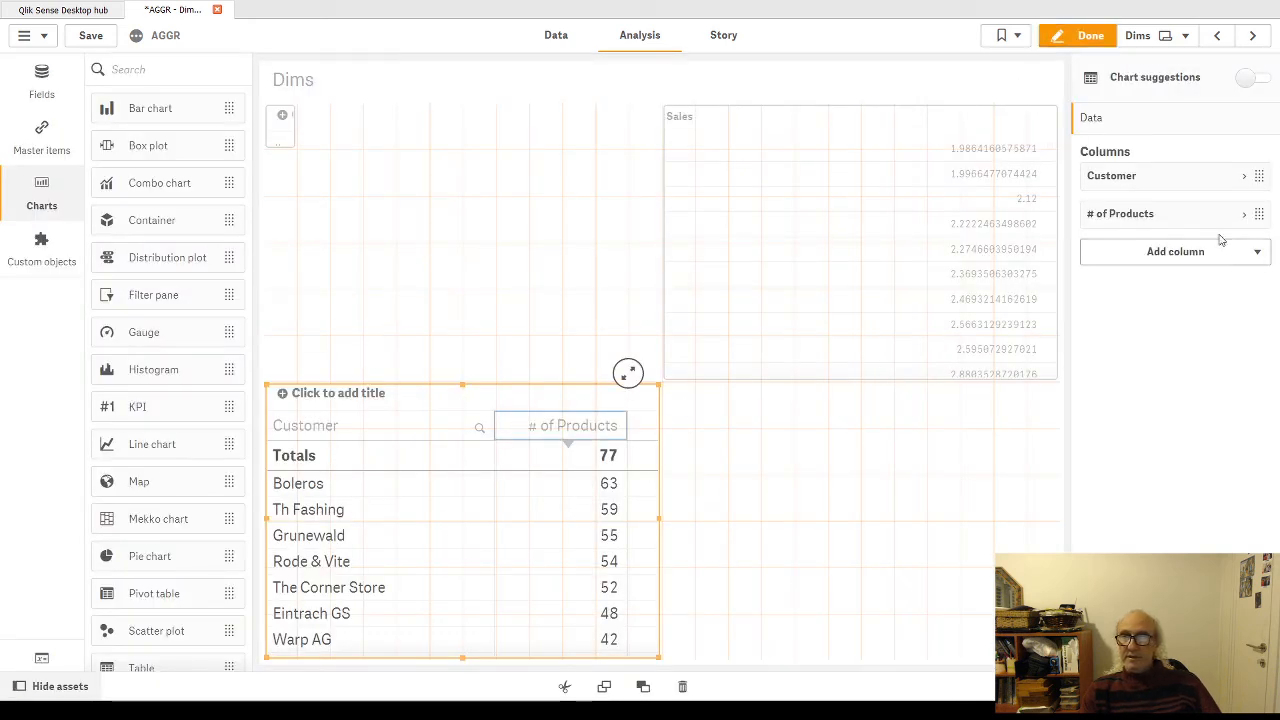
{"action": "left_click", "coordinate": [1243, 215]}
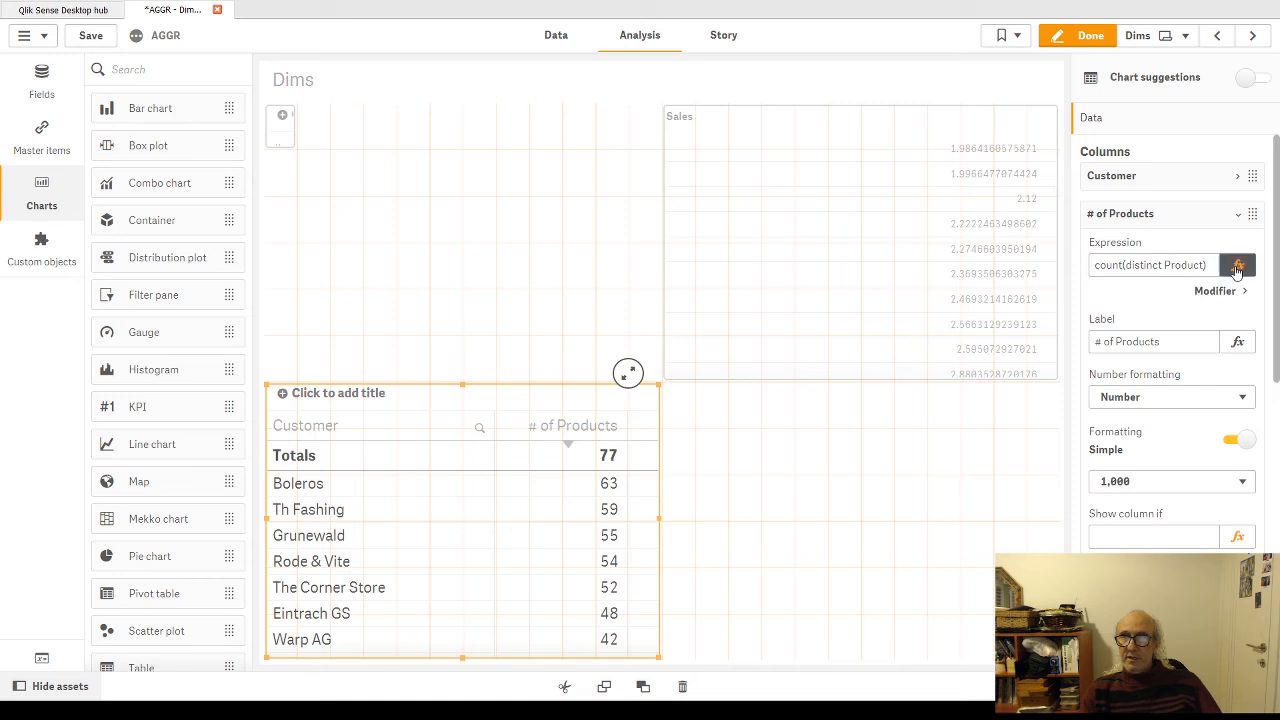
{"action": "left_click", "coordinate": [1237, 265]}
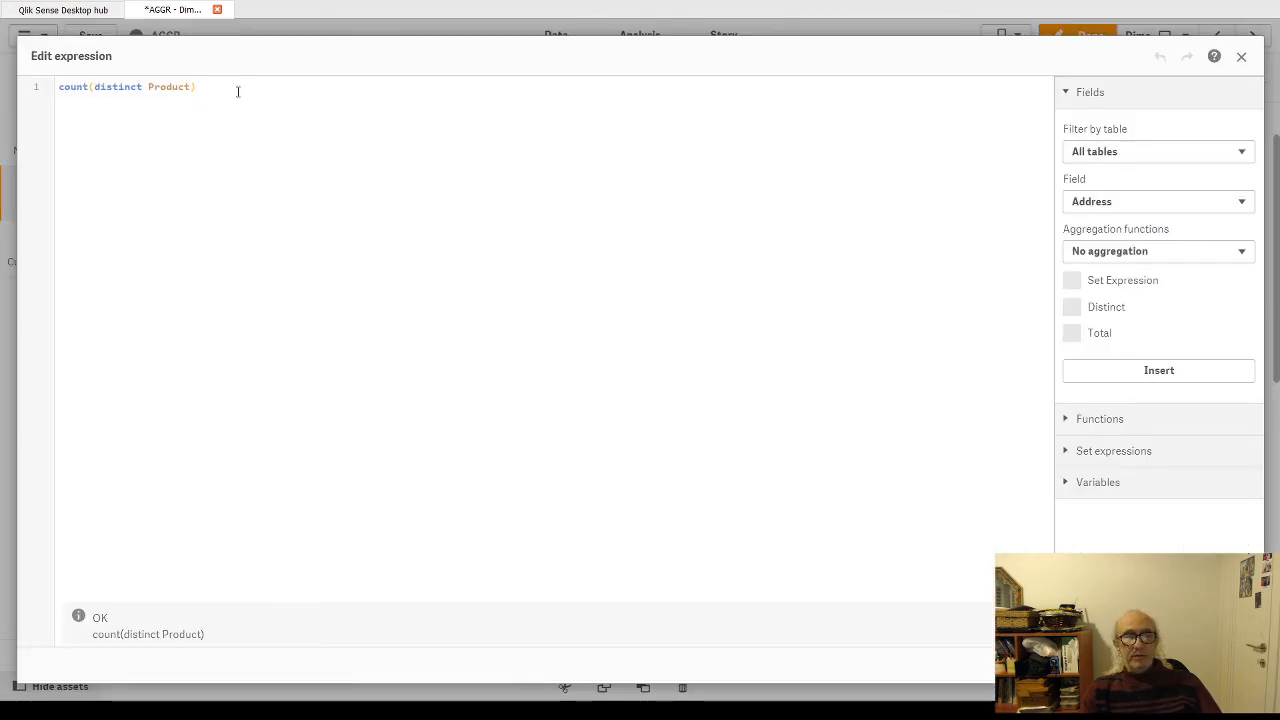
{"action": "double_click", "coordinate": [101, 87]}
{"action": "key", "text": "BackSpace"}
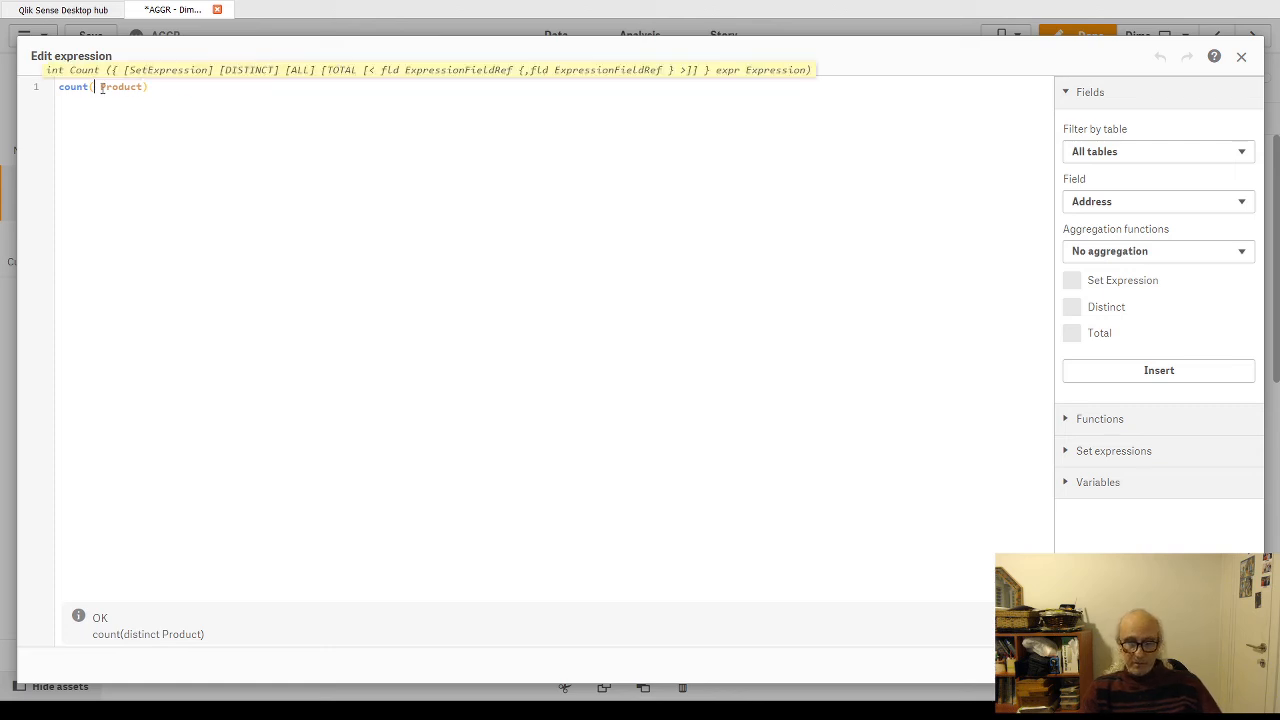
{"action": "left_click", "coordinate": [1229, 665]}
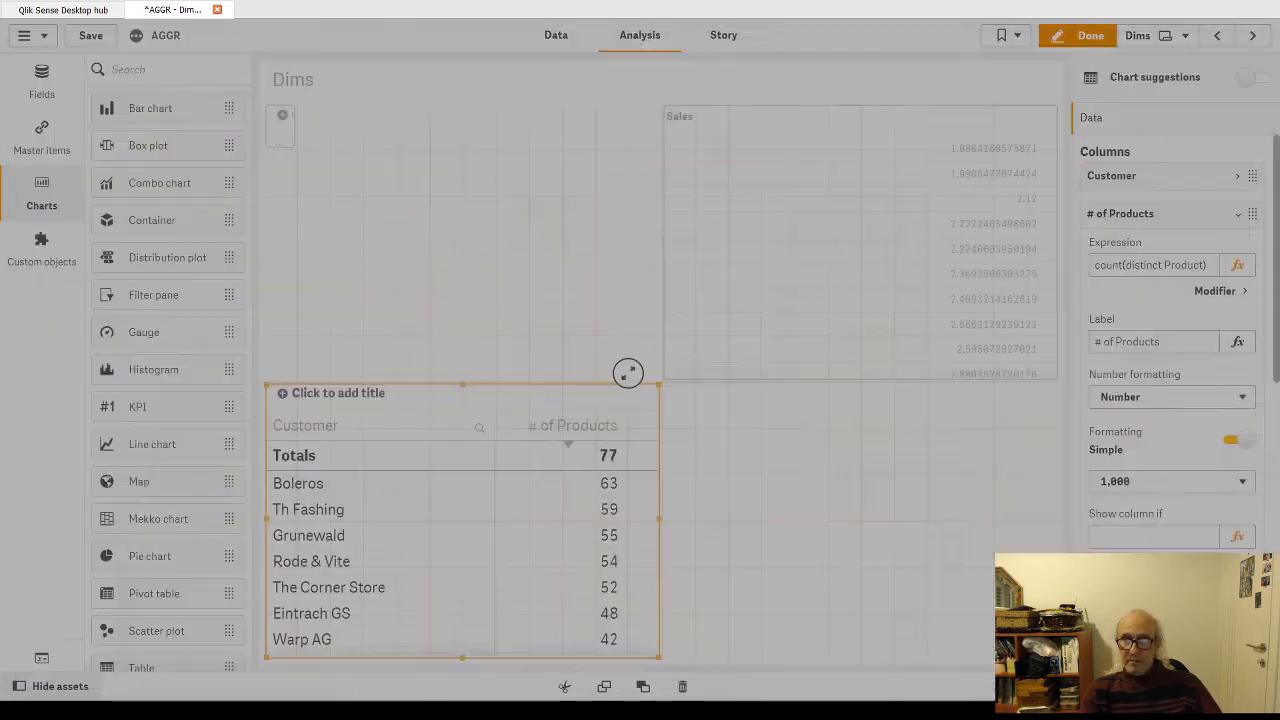
{"action": "left_click", "coordinate": [1091, 38]}
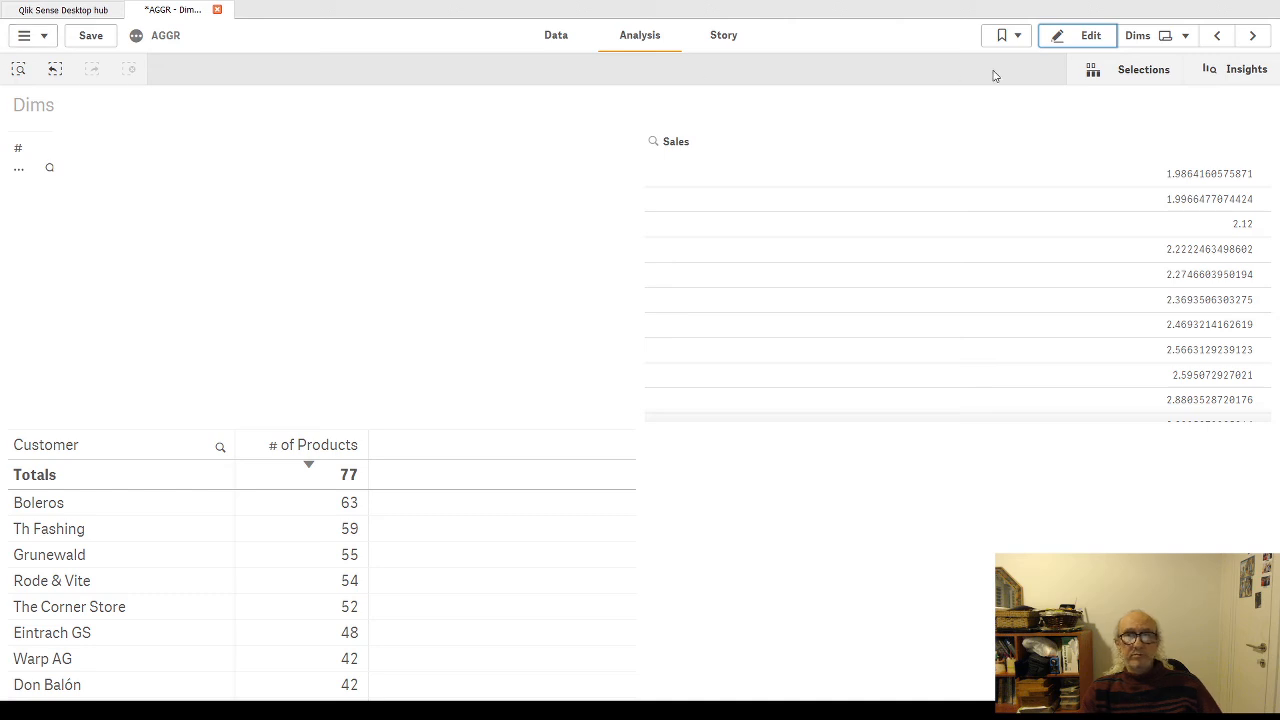
{"action": "left_click", "coordinate": [1089, 38]}
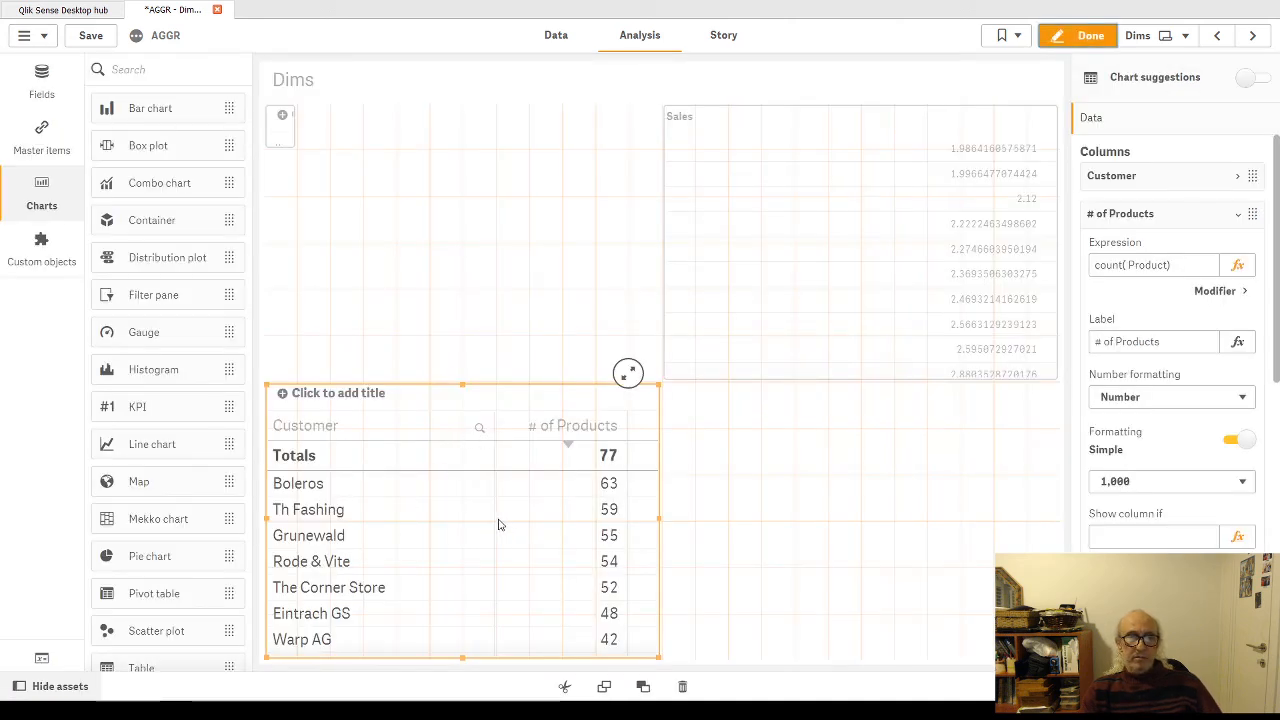
Step: Restore the distinct qualifier in the # of Products expression so that it reads count(distinct Product)
{"action": "left_click", "coordinate": [1126, 265]}
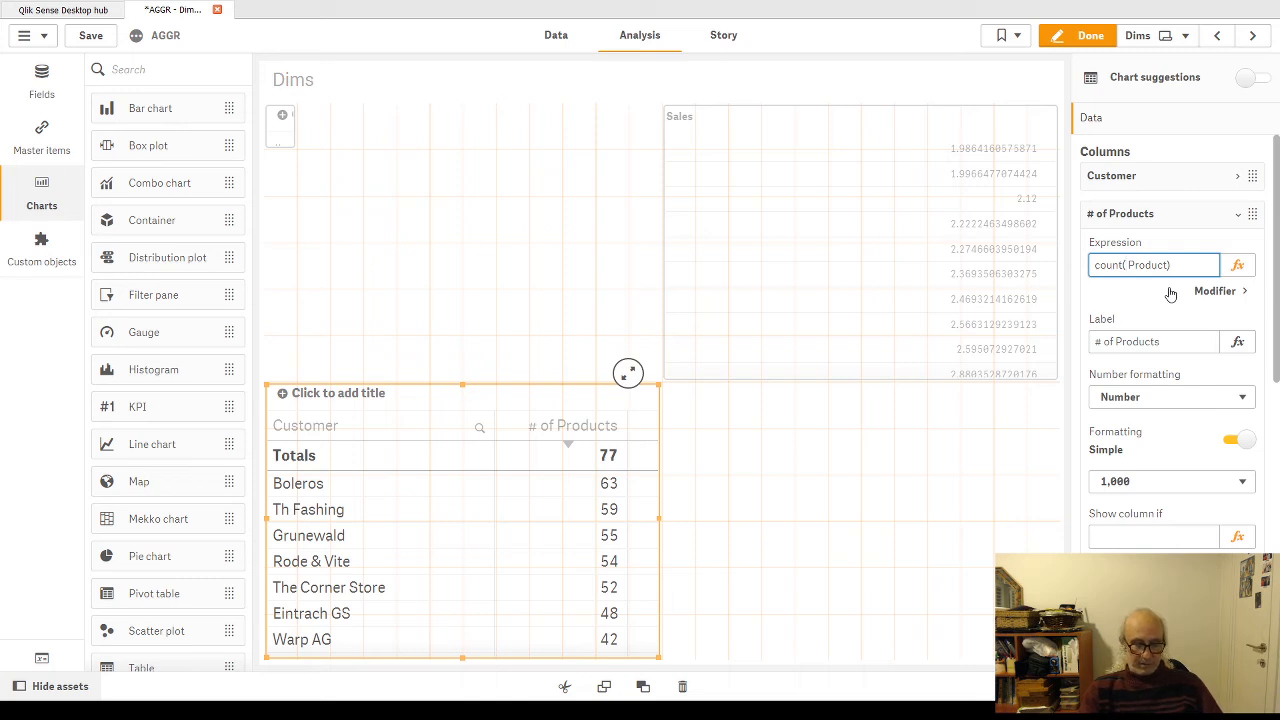
{"action": "type", "text": "Di"}
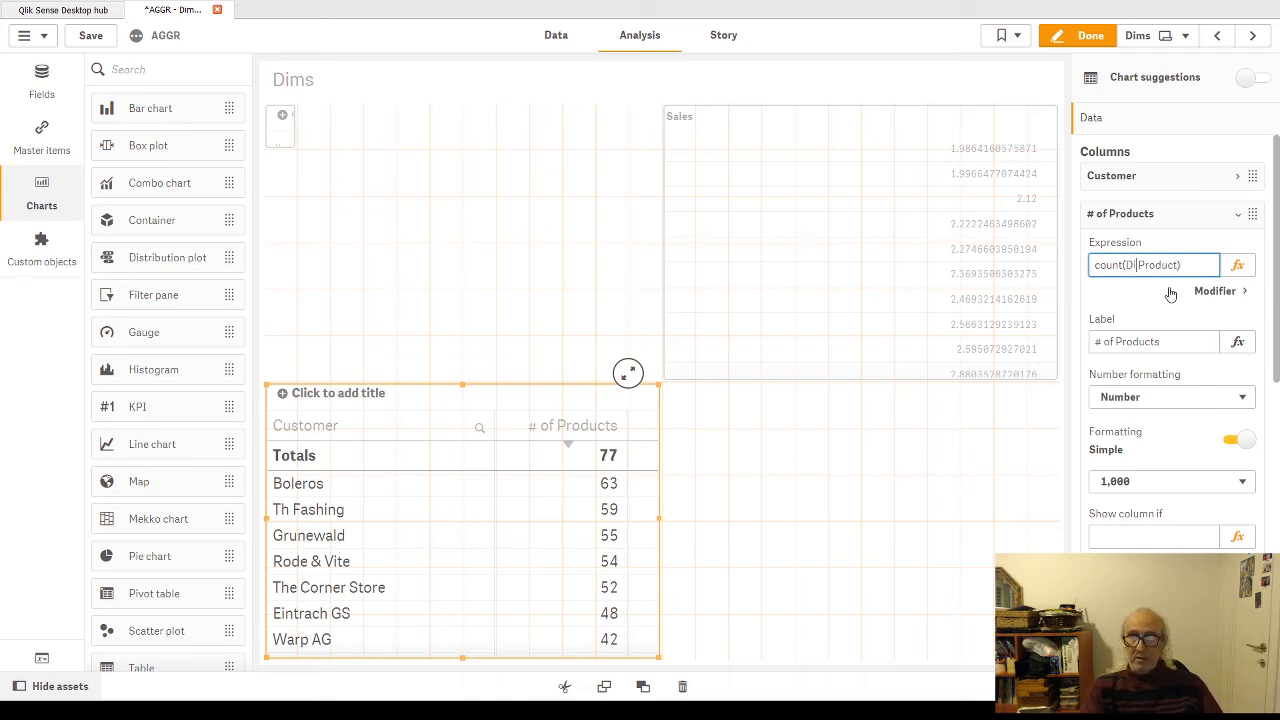
{"action": "type", "text": "st"}
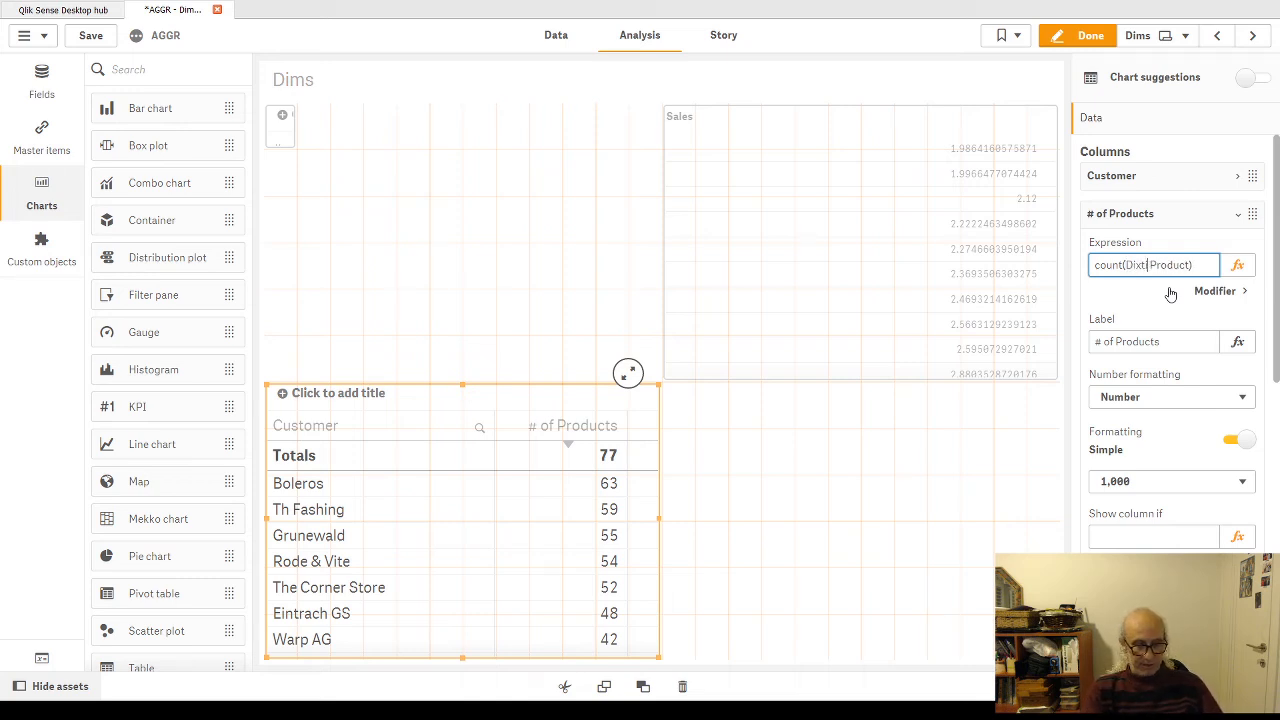
{"action": "type", "text": "inct"}
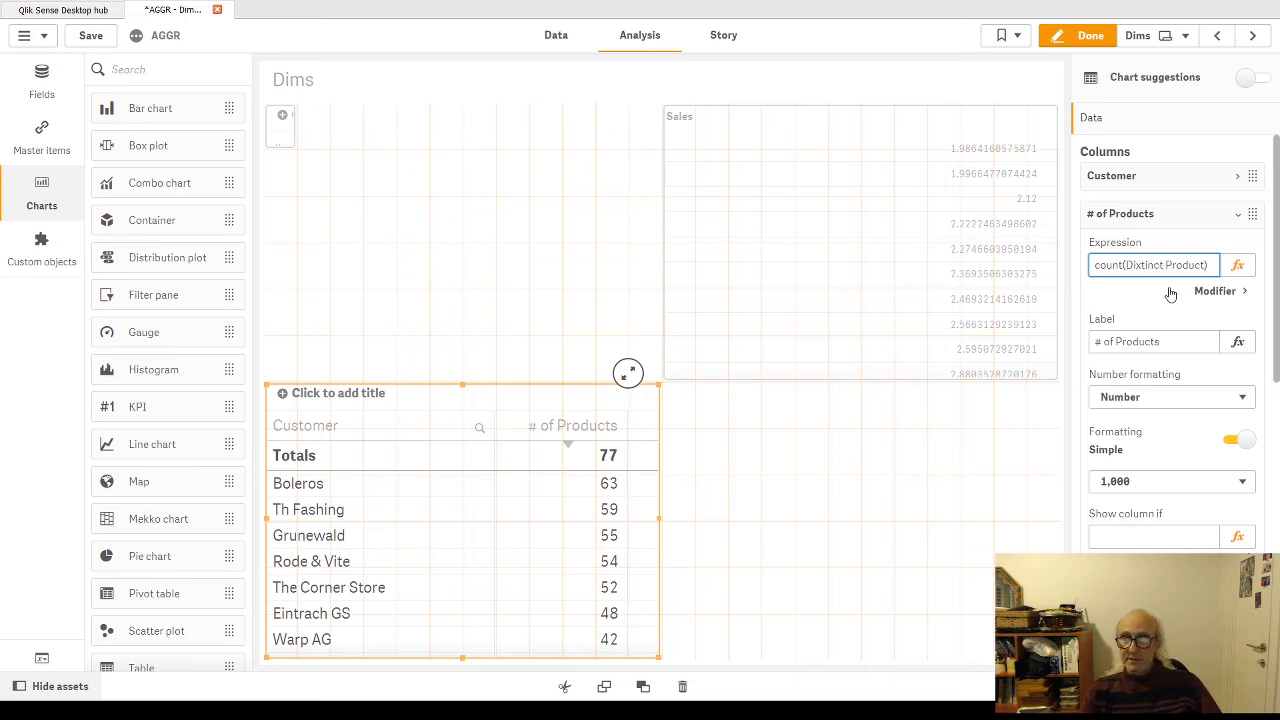
{"action": "key", "text": "BackSpace"}
{"action": "key", "text": "BackSpace"}
{"action": "key", "text": "BackSpace"}
{"action": "key", "text": "BackSpace"}
{"action": "key", "text": "BackSpace"}
{"action": "key", "text": "BackSpace"}
{"action": "key", "text": "BackSpace"}
{"action": "key", "text": "BackSpace"}
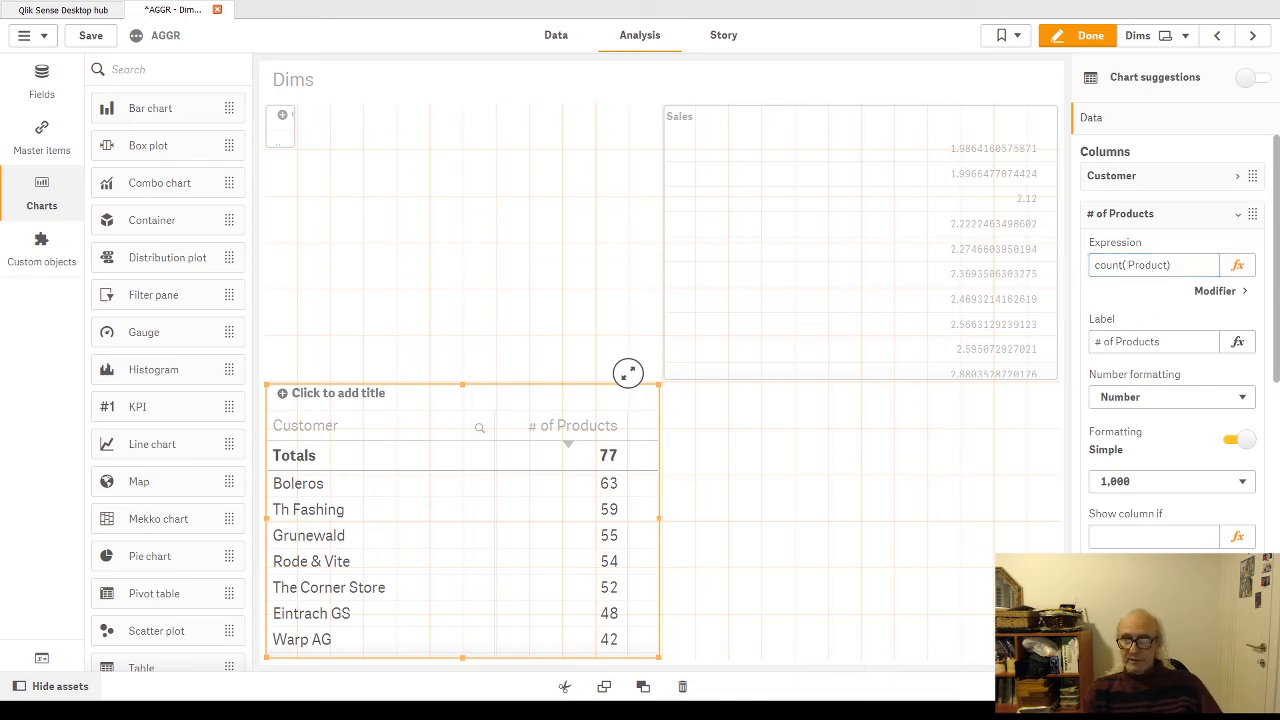
{"action": "key", "text": "ctrl+z"}
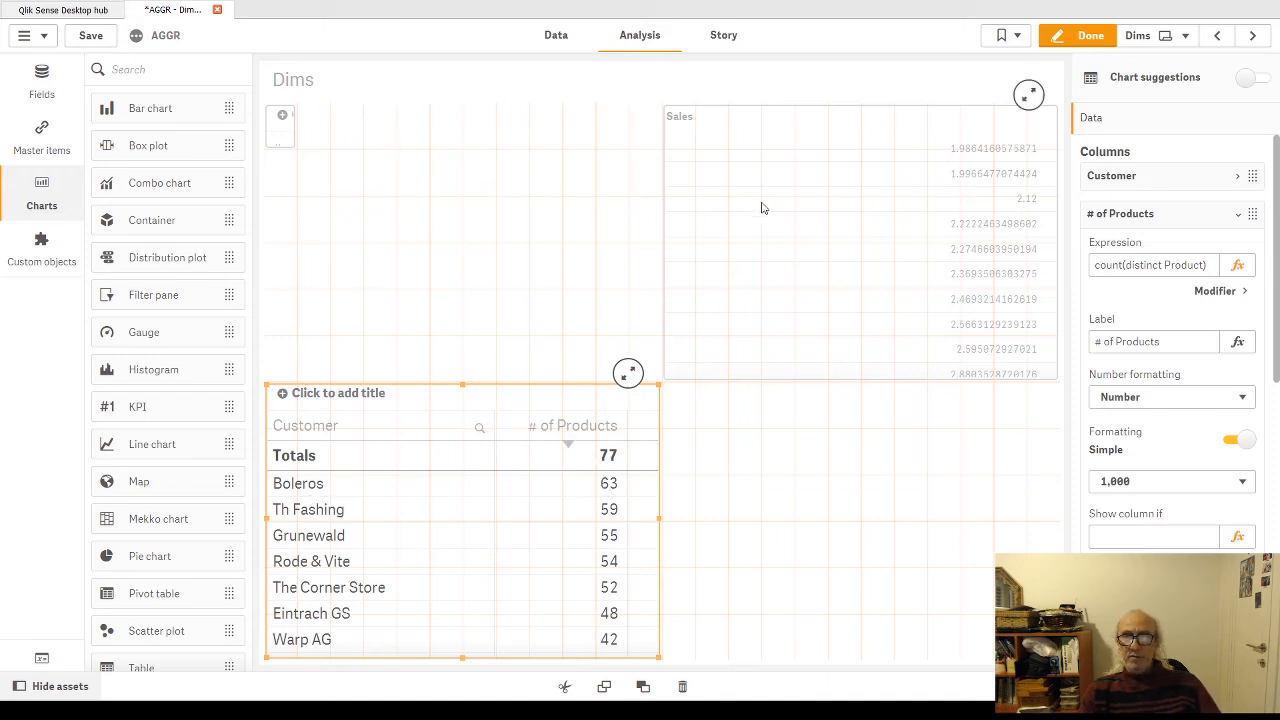
Step: Wrap the table's # of Products expression in aggr by customer, with the count and the customer field on separate lines
{"action": "left_click", "coordinate": [1237, 265]}
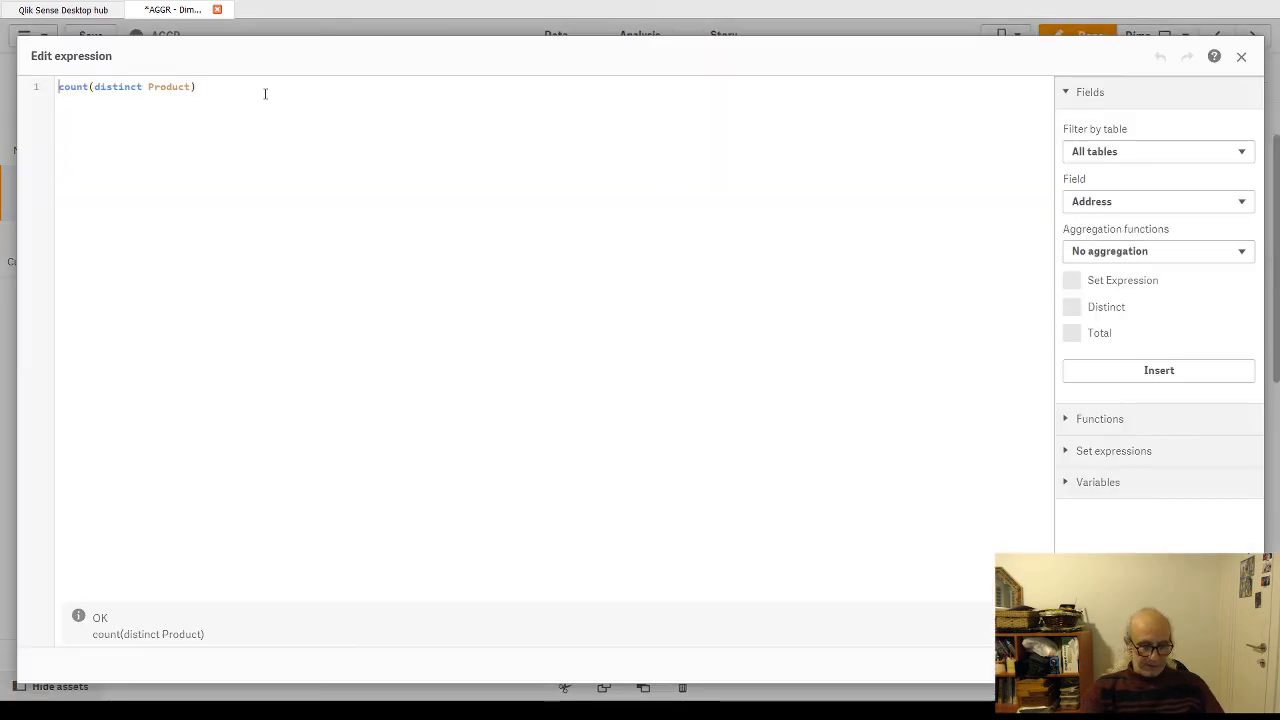
{"action": "type", "text": "aggr("}
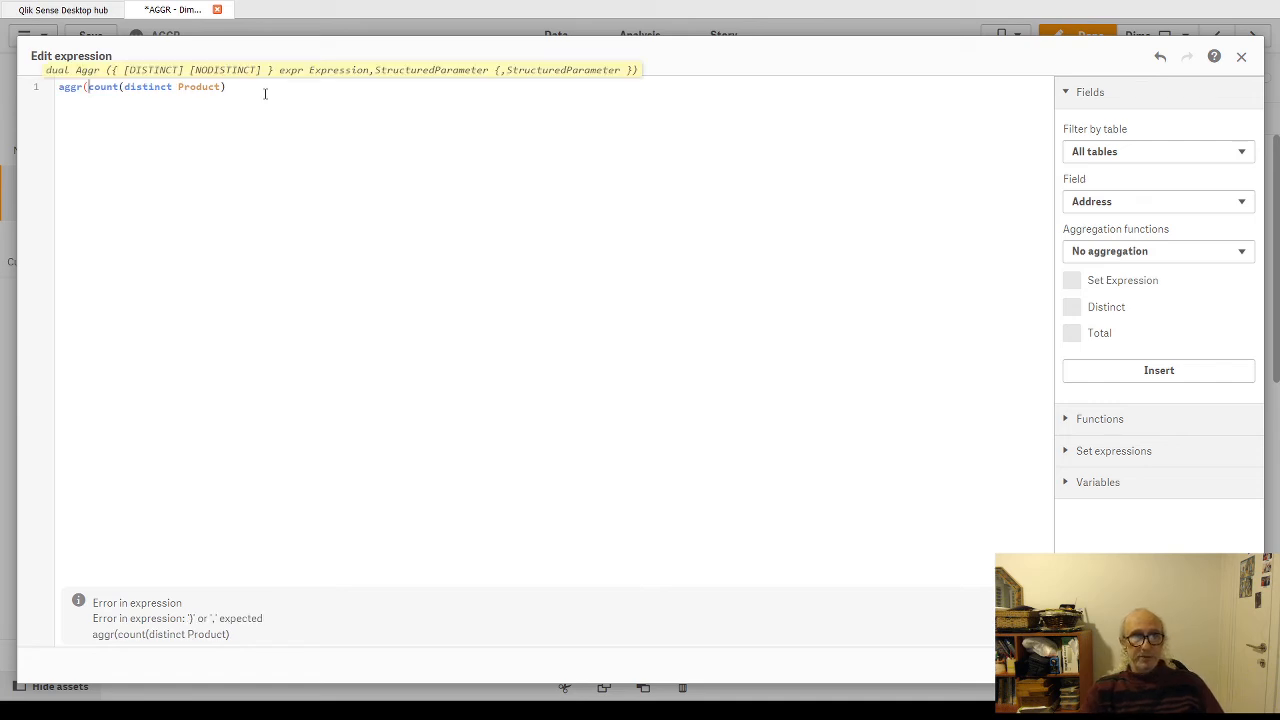
{"action": "key", "text": "Return"}
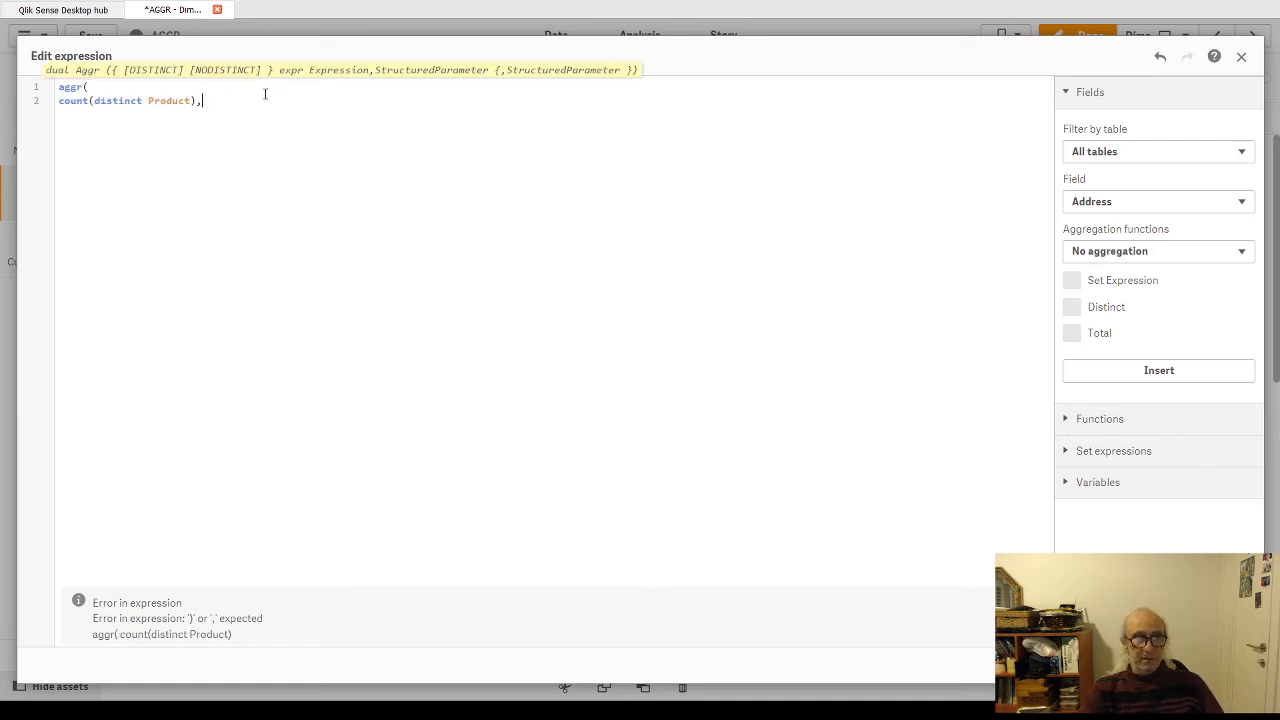
{"action": "type", "text": "cu"}
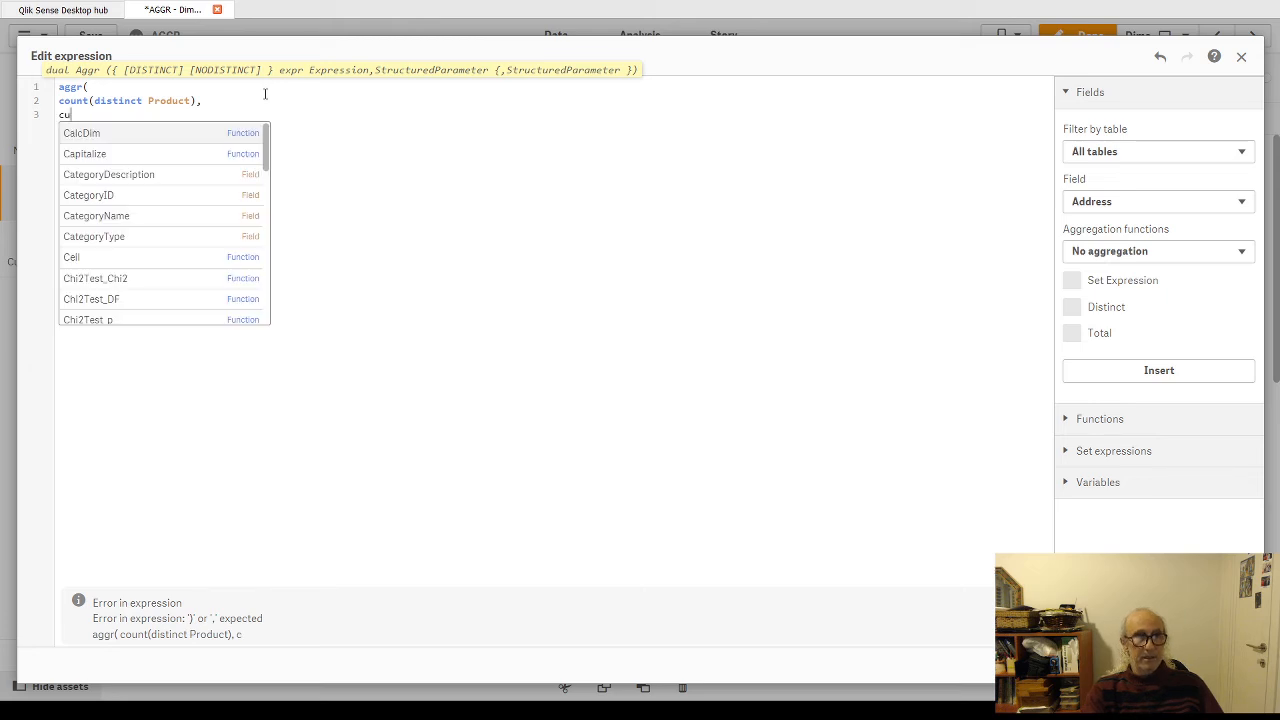
{"action": "type", "text": "stome"}
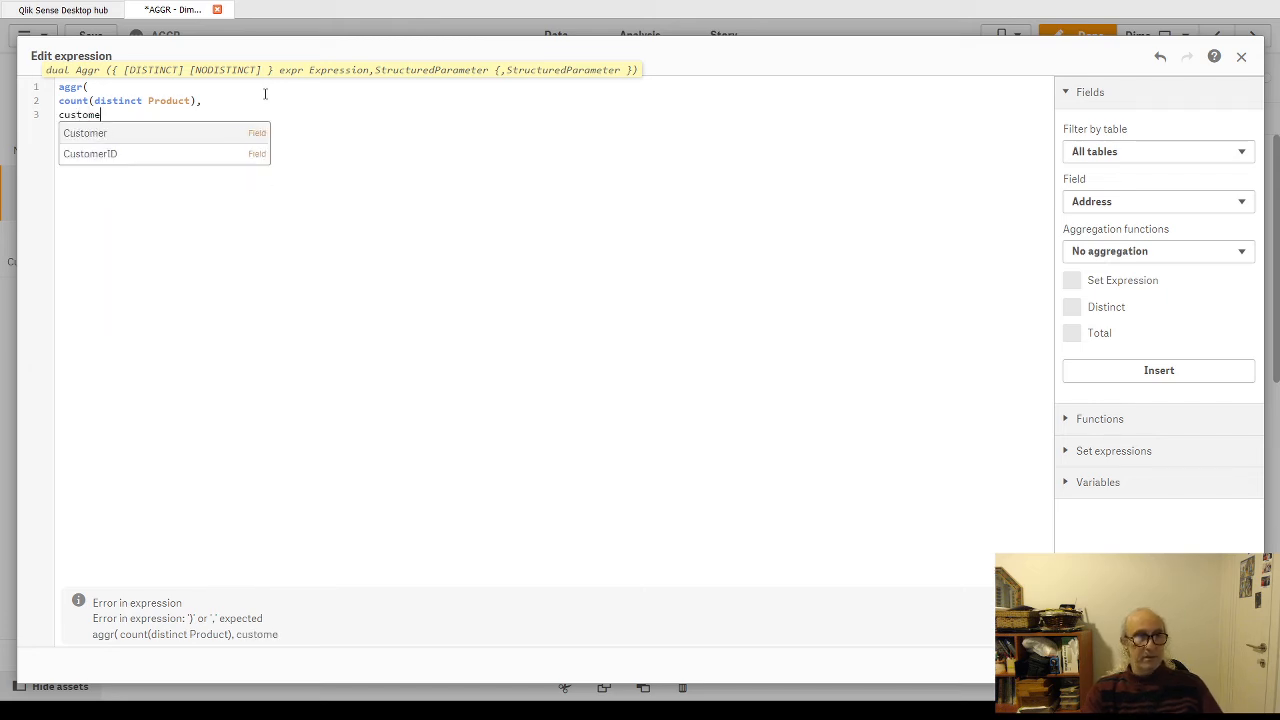
{"action": "type", "text": "r)"}
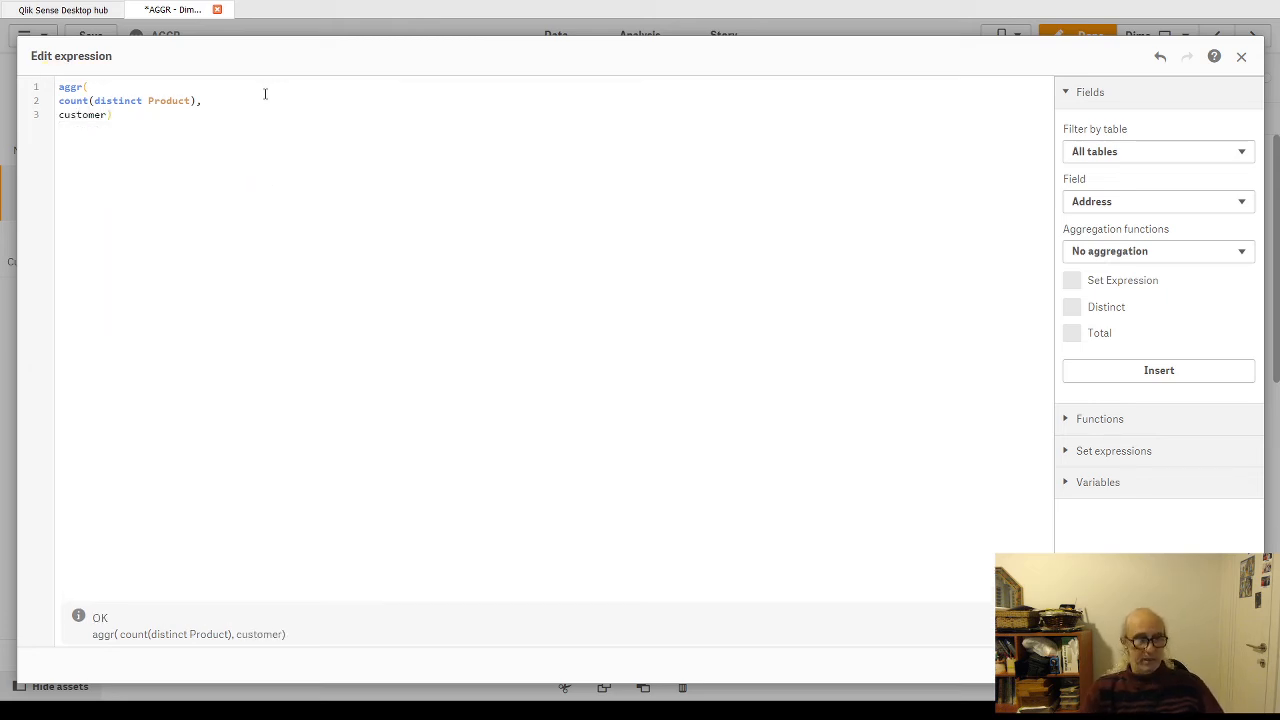
Step: Capitalize the field name as Customer, copy the whole aggr(count(distinct Product),Customer) expression, and close the editor without applying it
{"action": "key", "text": "ctrl+a"}
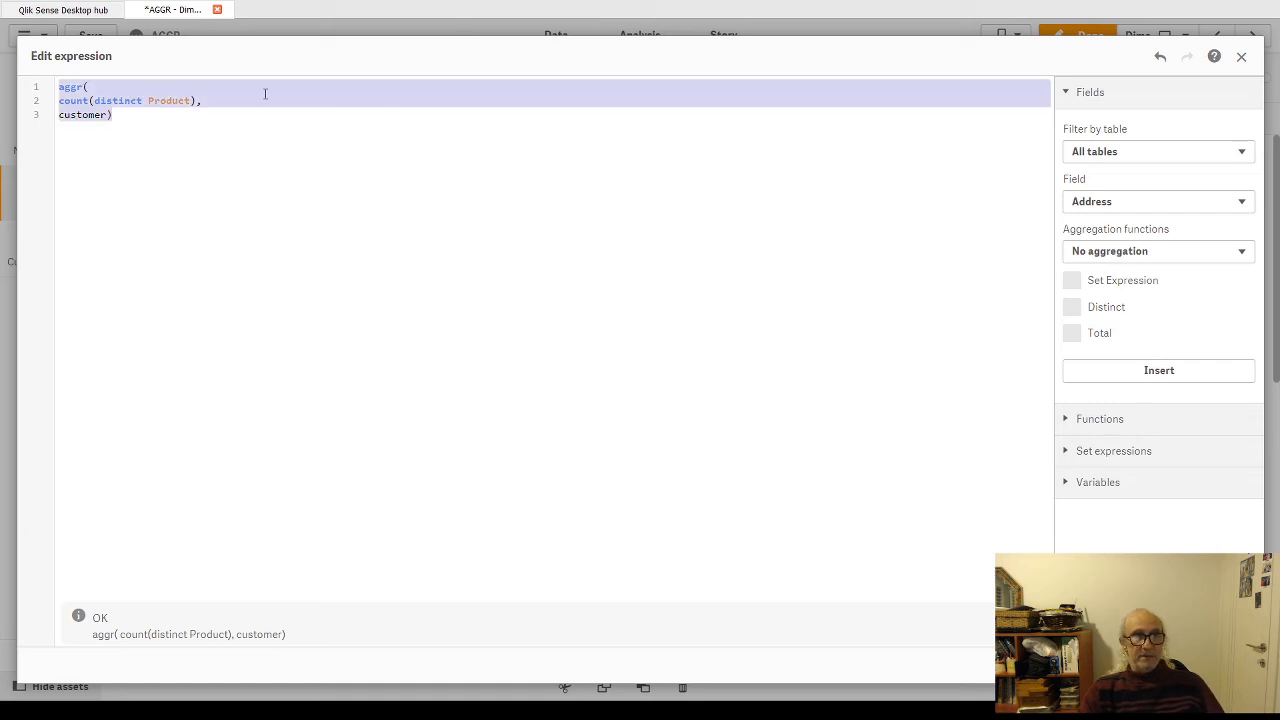
{"action": "left_click", "coordinate": [69, 118]}
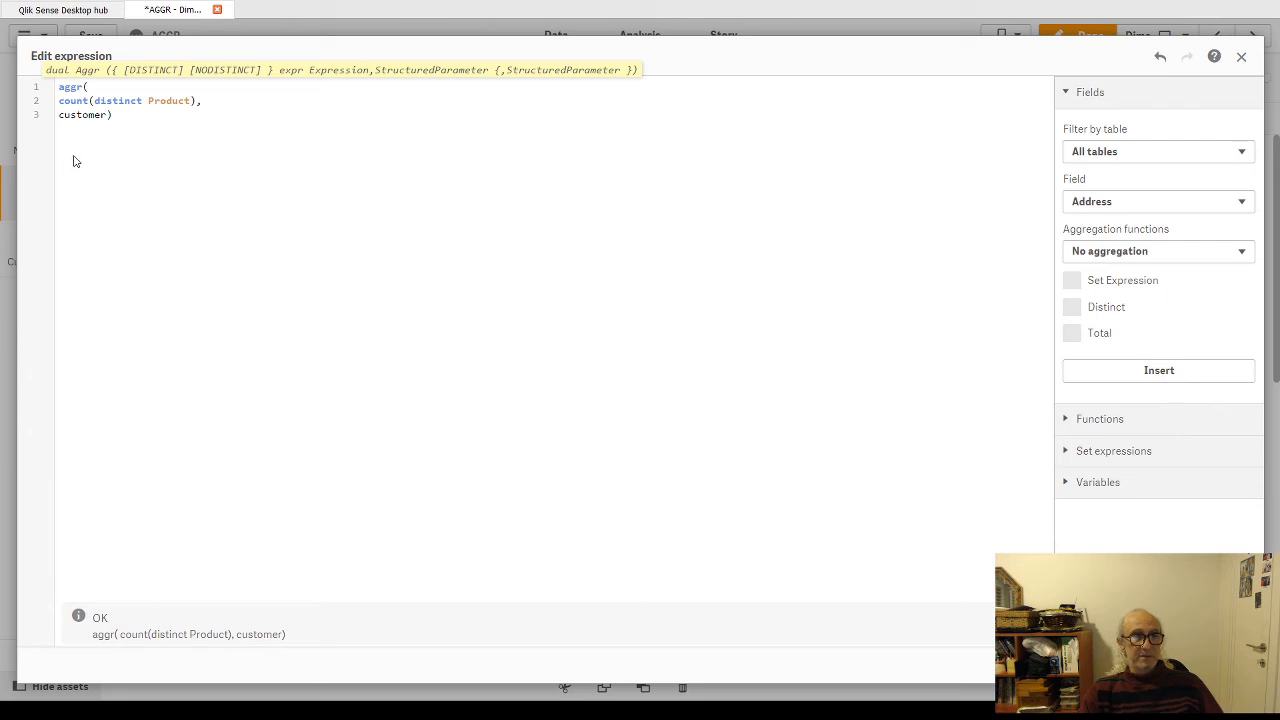
{"action": "key", "text": "BackSpace"}
{"action": "type", "text": "C"}
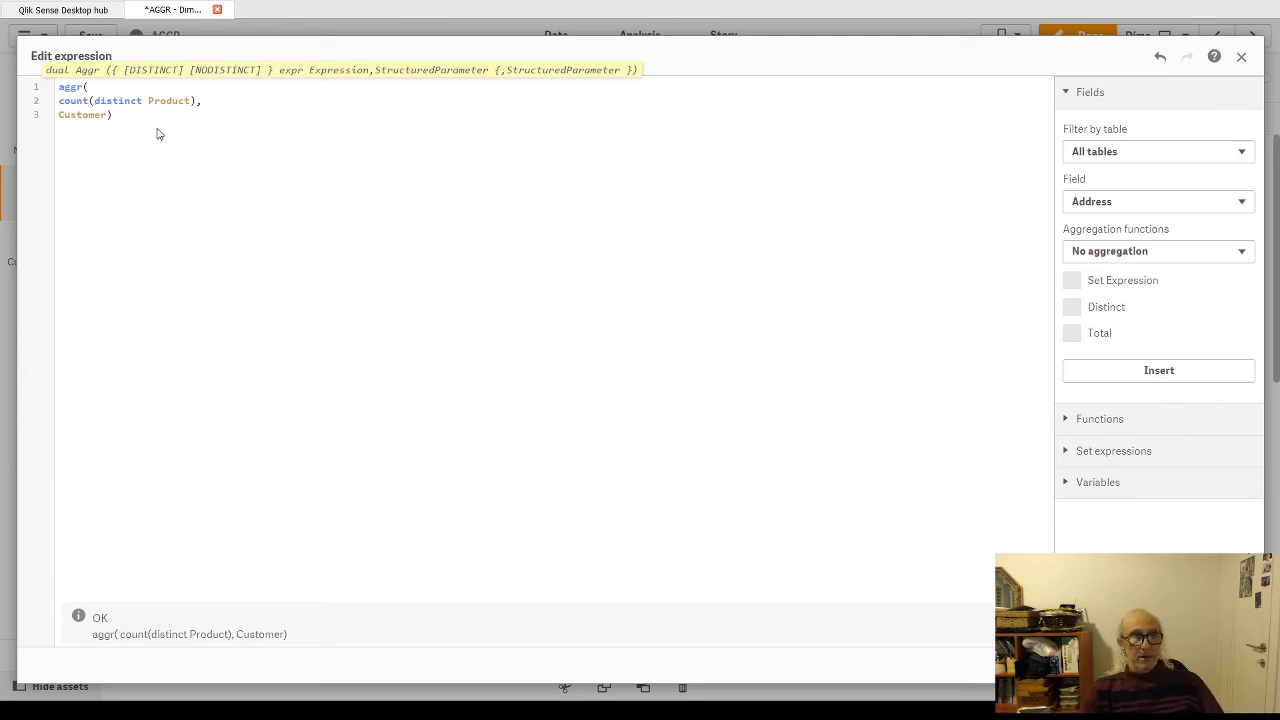
{"action": "left_click_drag", "start_coordinate": [157, 131], "coordinate": [53, 90]}
{"action": "key", "text": "ctrl+c"}
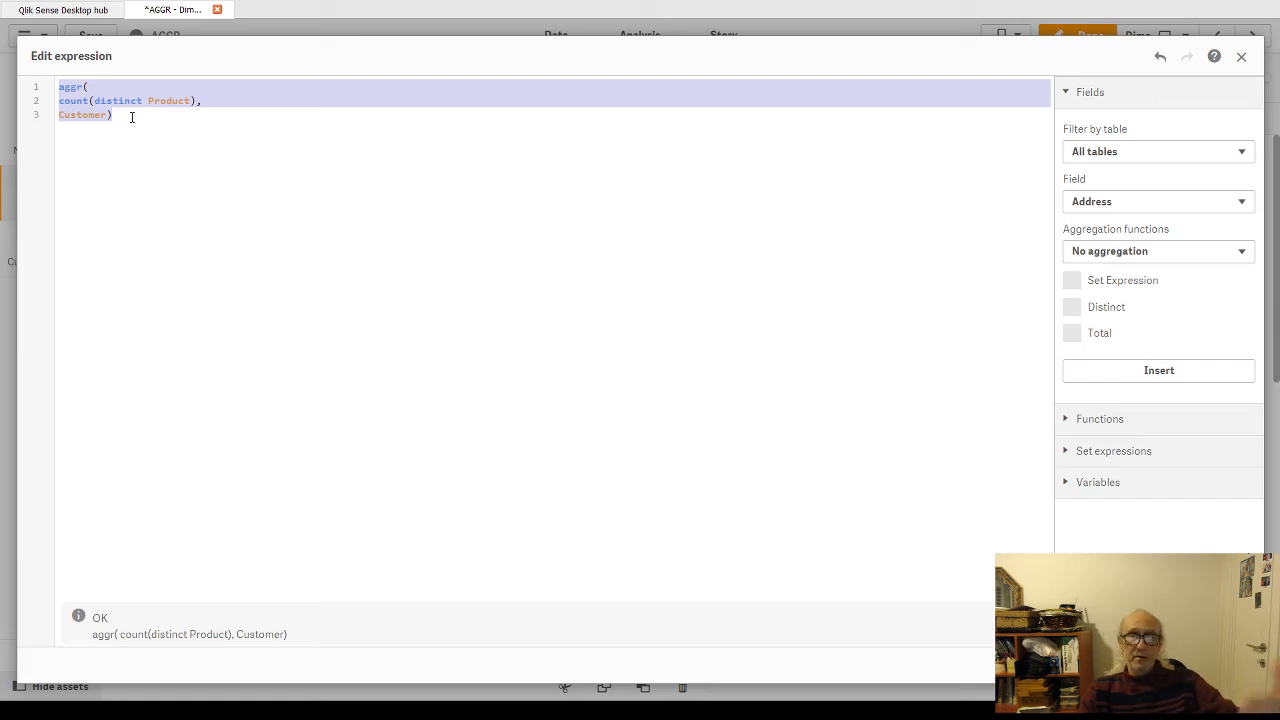
{"action": "left_click", "coordinate": [1172, 665]}
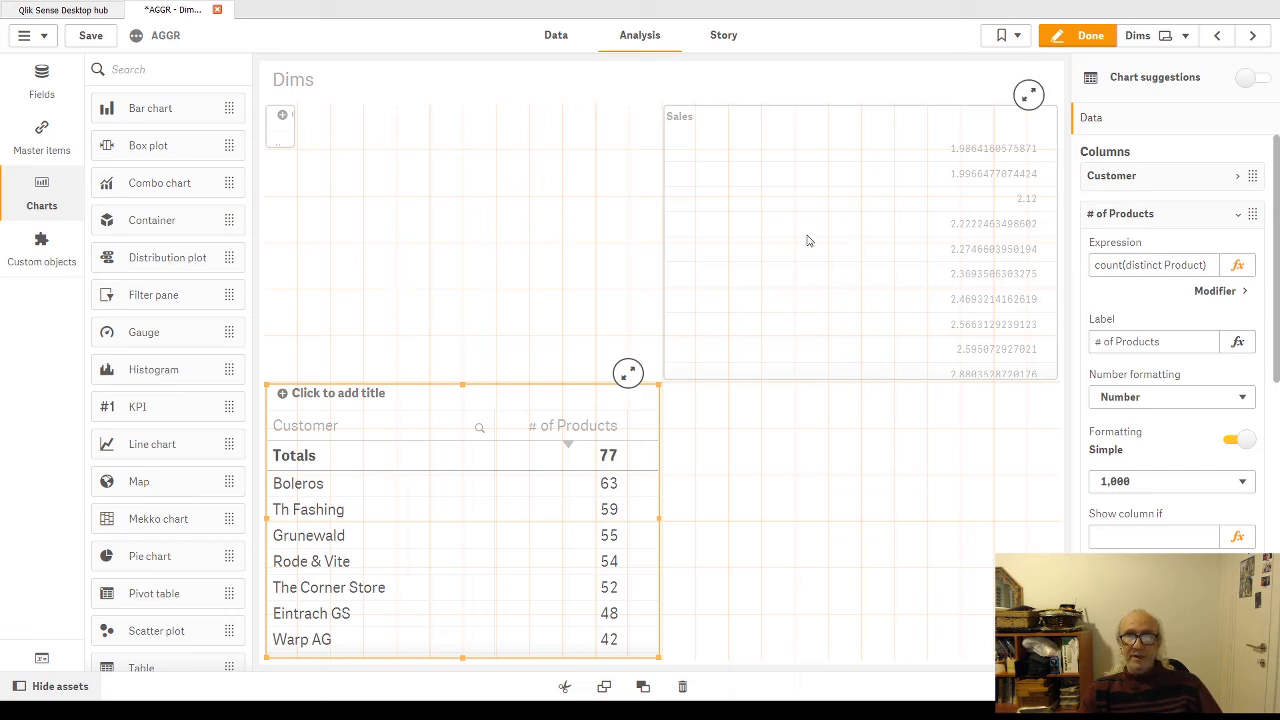
Step: Replace the Sales filter pane's field with the copied expression aggr(count(distinct Product),Customer) and apply it
{"action": "left_click", "coordinate": [928, 125]}
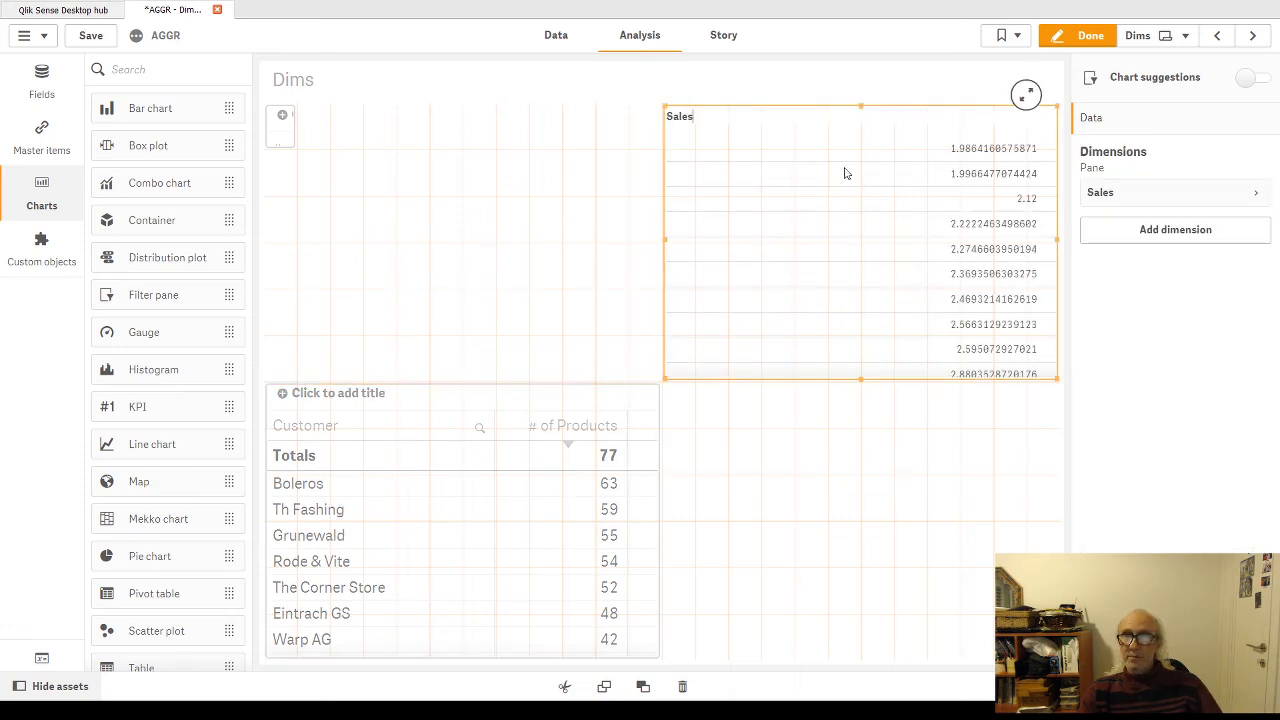
{"action": "left_click", "coordinate": [1252, 198]}
{"action": "left_click", "coordinate": [1243, 246]}
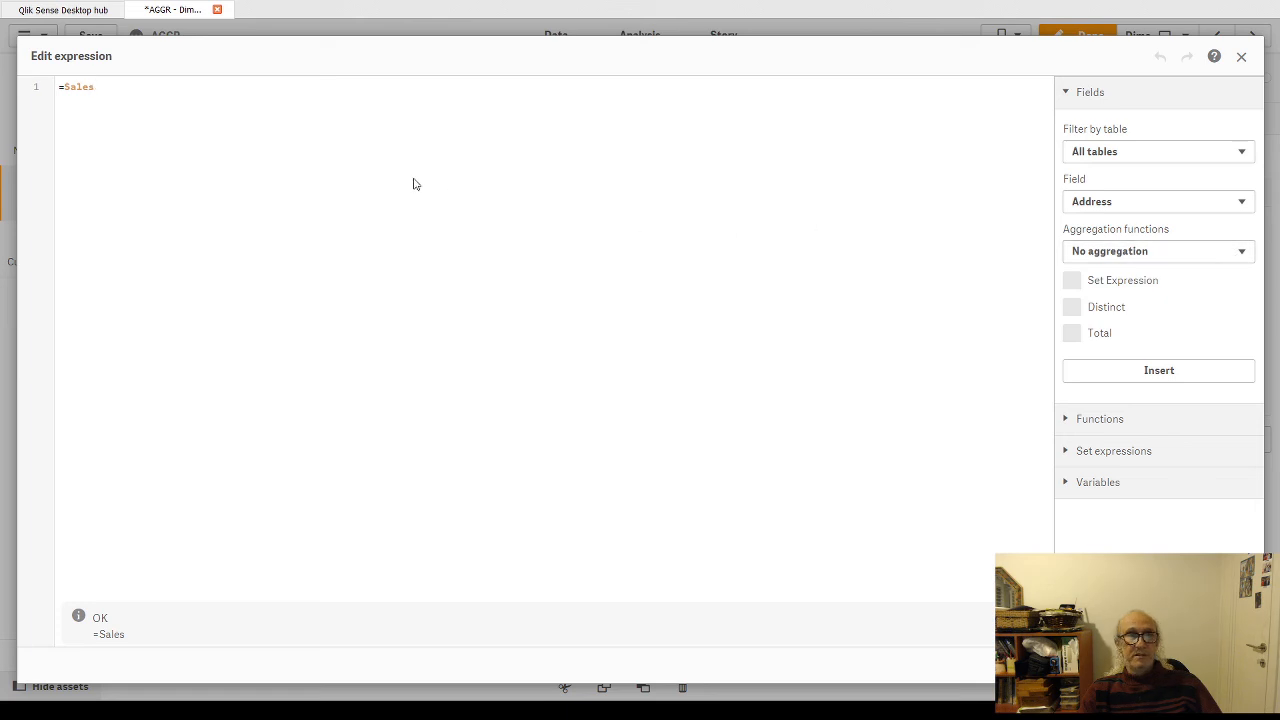
{"action": "key", "text": "ctrl+a"}
{"action": "key", "text": "ctrl+v"}
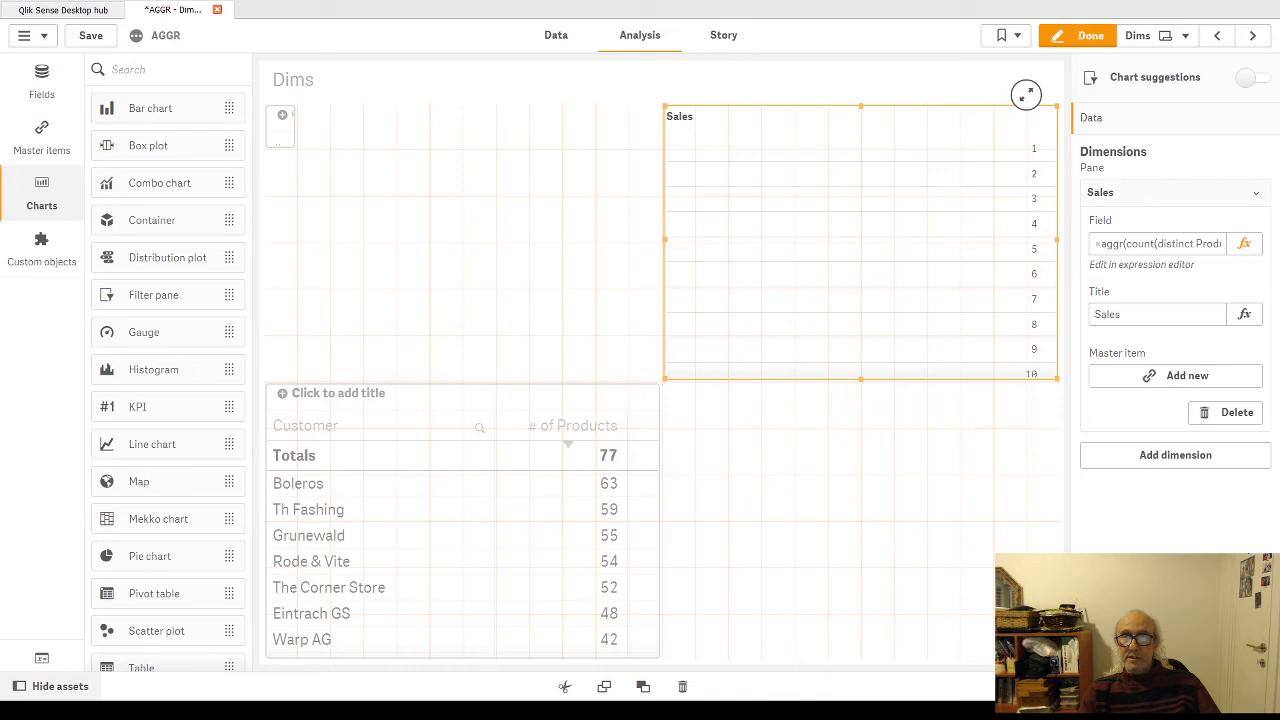
Step: Leave edit mode and sort the customer table by # of Products in ascending order, checking its counts against the filter pane values
{"action": "left_click", "coordinate": [1088, 35]}
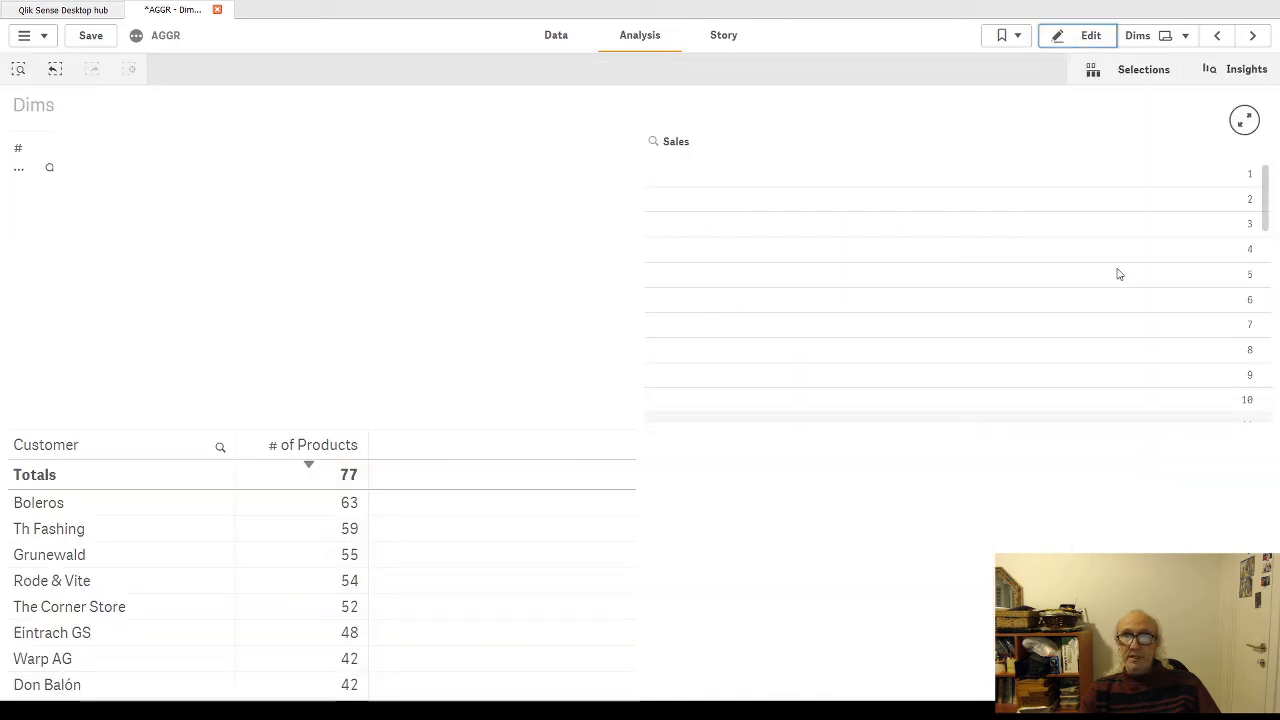
{"action": "mouse_move", "coordinate": [1265, 210]}
{"action": "left_mouse_down"}
{"action": "mouse_move", "coordinate": [1264, 410]}
{"action": "mouse_move", "coordinate": [1264, 188]}
{"action": "left_mouse_up"}
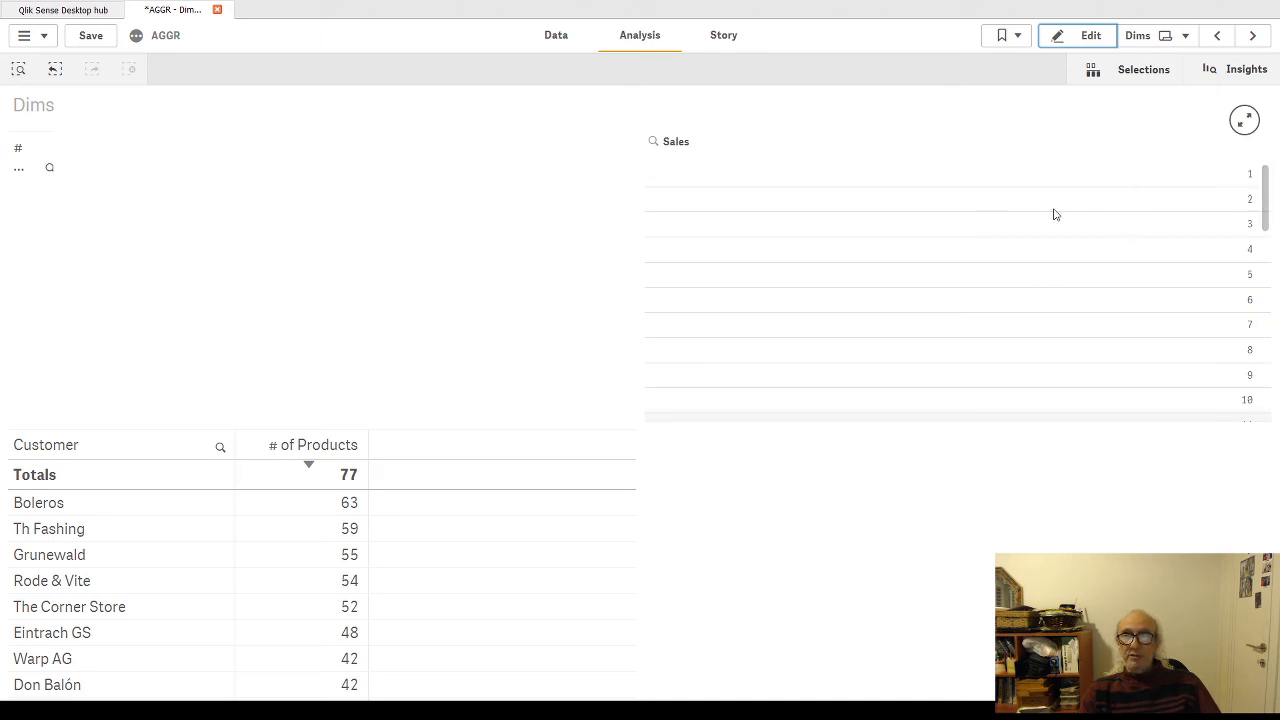
{"action": "left_click", "coordinate": [300, 450]}
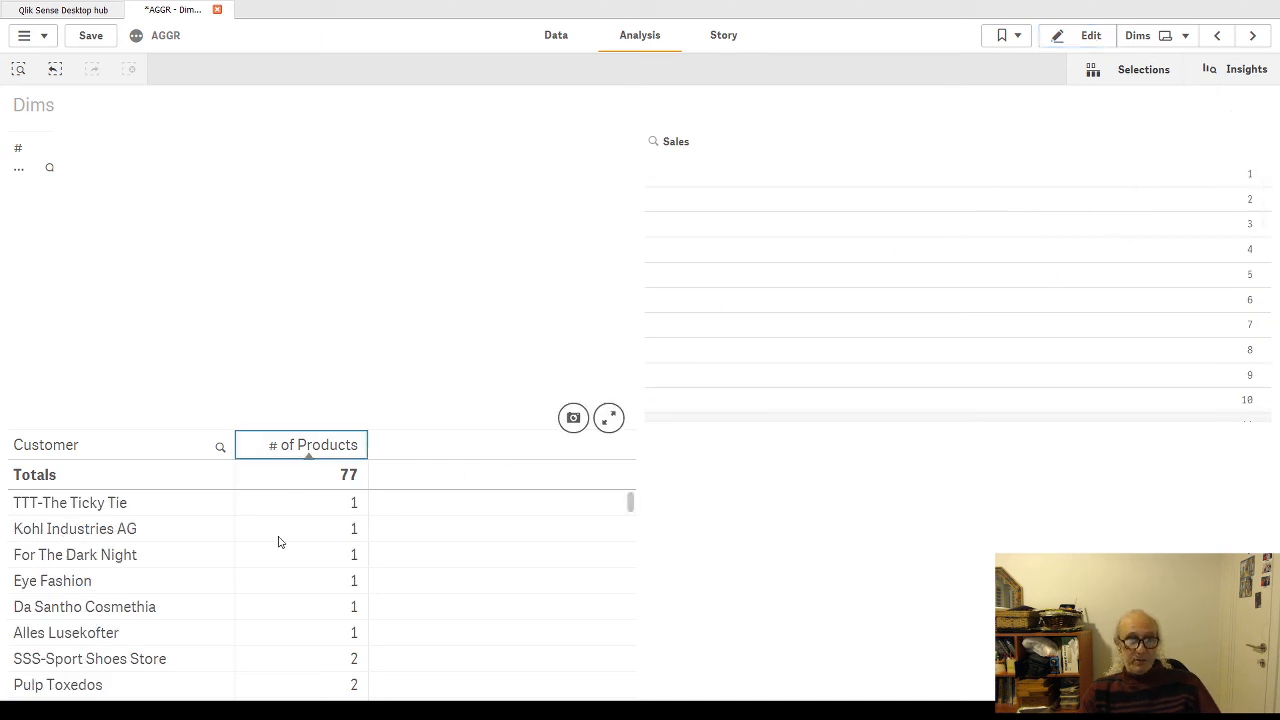
{"action": "scroll", "coordinate": [283, 551], "scroll_direction": "down", "scroll_amount": 5}
{"action": "scroll", "coordinate": [294, 571], "scroll_direction": "up", "scroll_amount": 5}
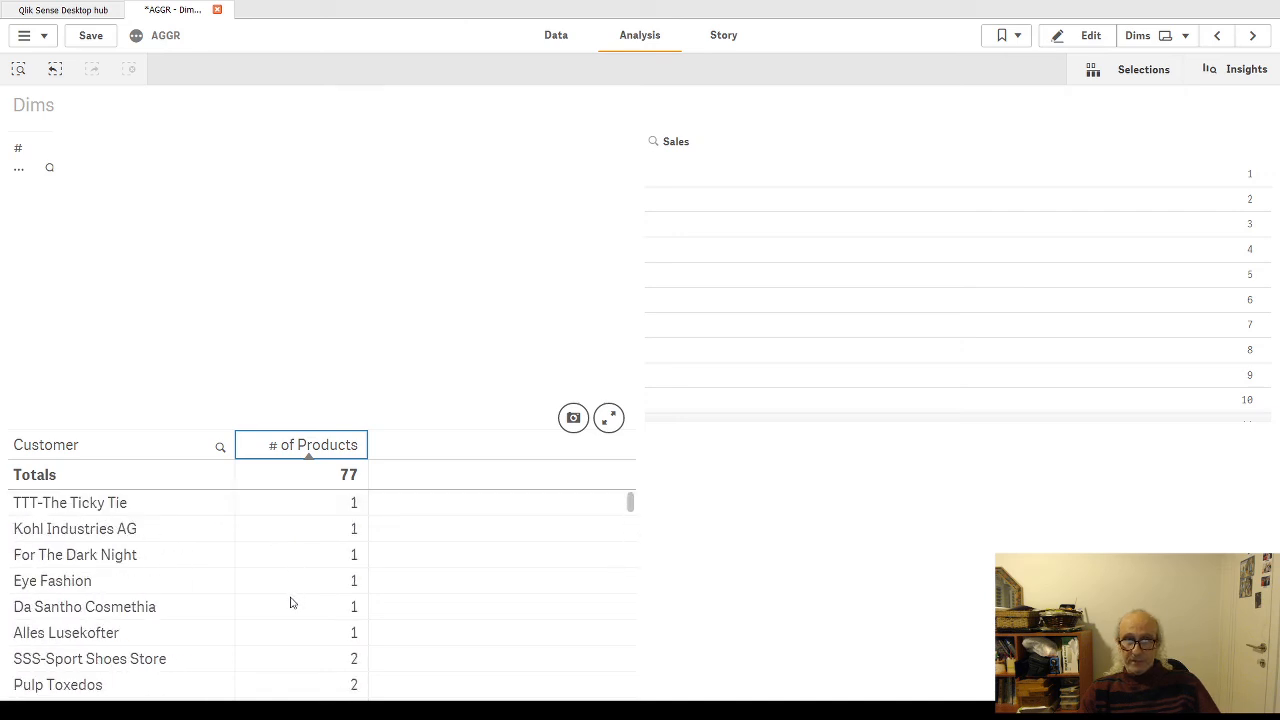
{"action": "scroll", "coordinate": [289, 603], "scroll_direction": "down", "scroll_amount": 5}
{"action": "scroll", "coordinate": [293, 565], "scroll_direction": "up", "scroll_amount": 5}
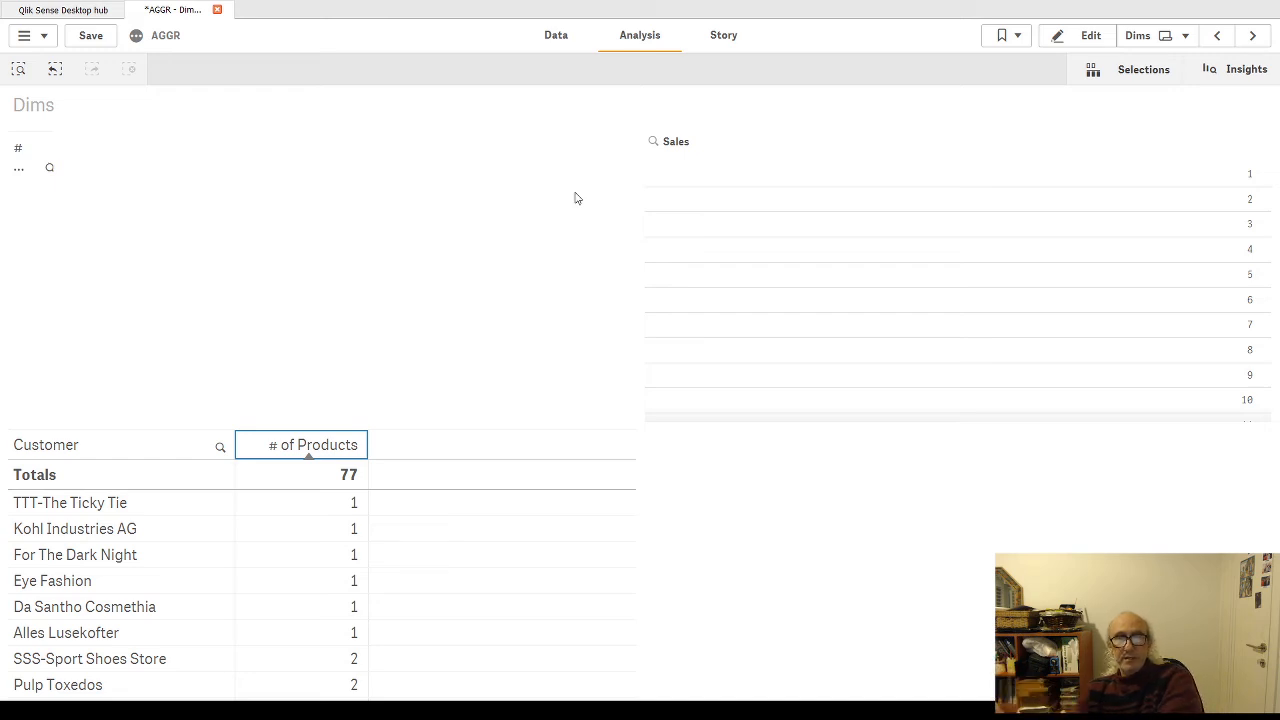
Step: Select the values 1, 4 and 9 in turn in the Sales filter pane, check the matching customers, and discard the selections
{"action": "left_click", "coordinate": [1150, 188]}
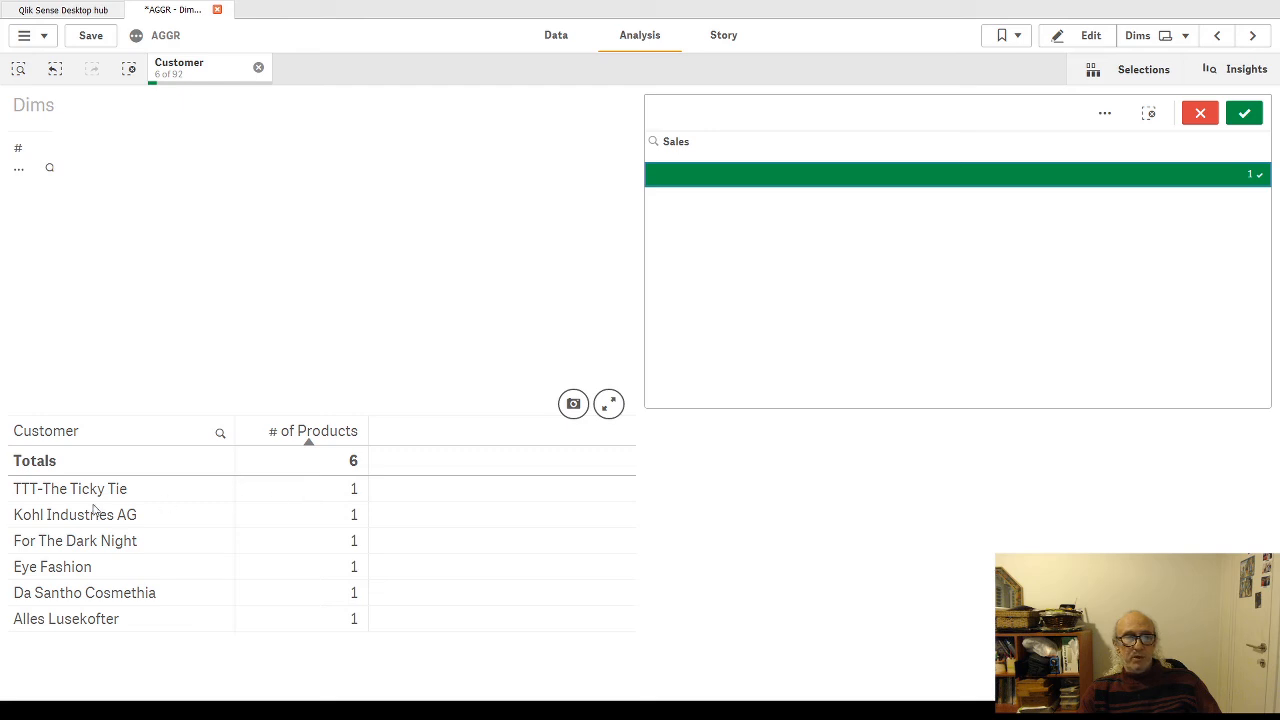
{"action": "left_click", "coordinate": [1200, 113]}
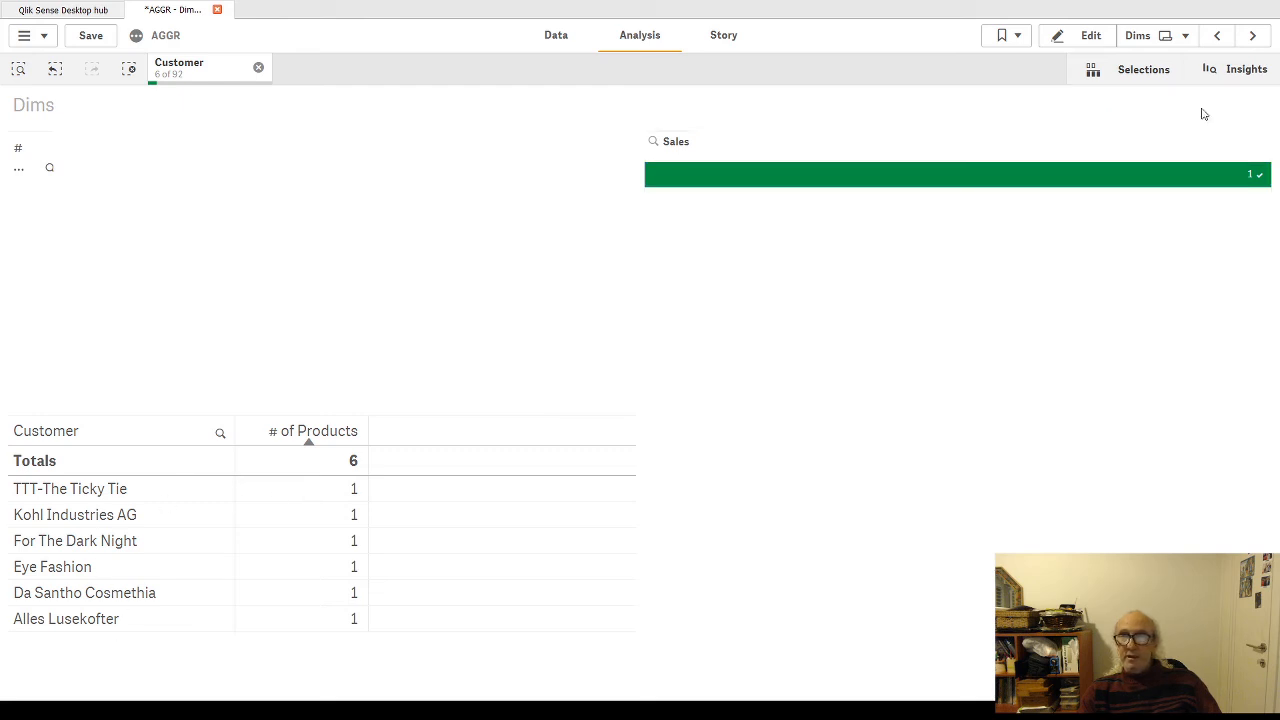
{"action": "left_click", "coordinate": [1157, 255]}
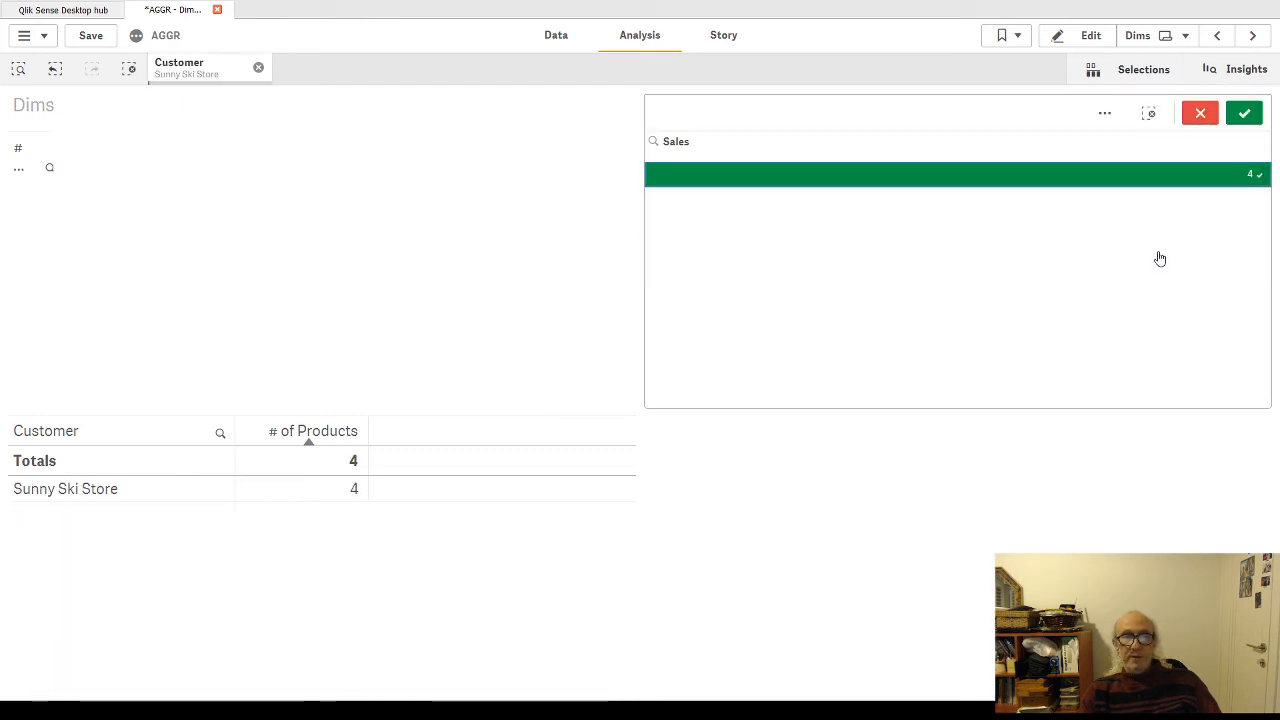
{"action": "left_click", "coordinate": [1253, 174]}
{"action": "left_click", "coordinate": [1173, 382]}
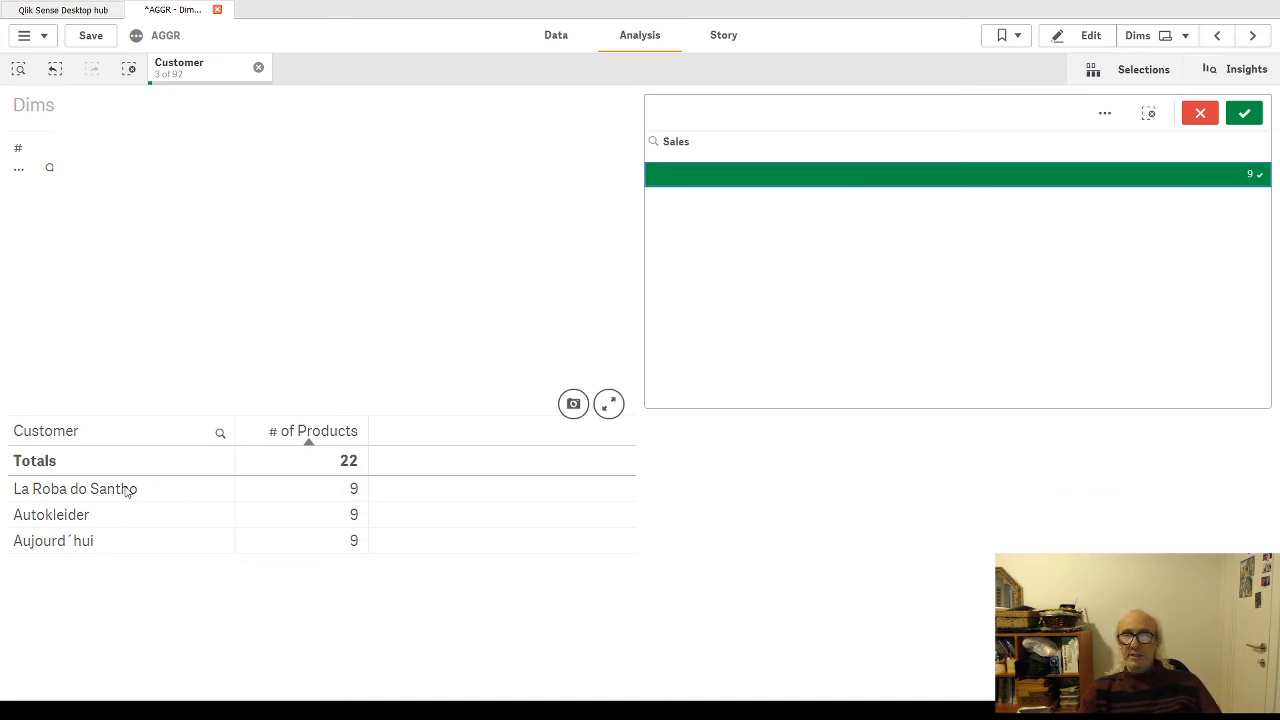
{"action": "left_click", "coordinate": [1201, 114]}
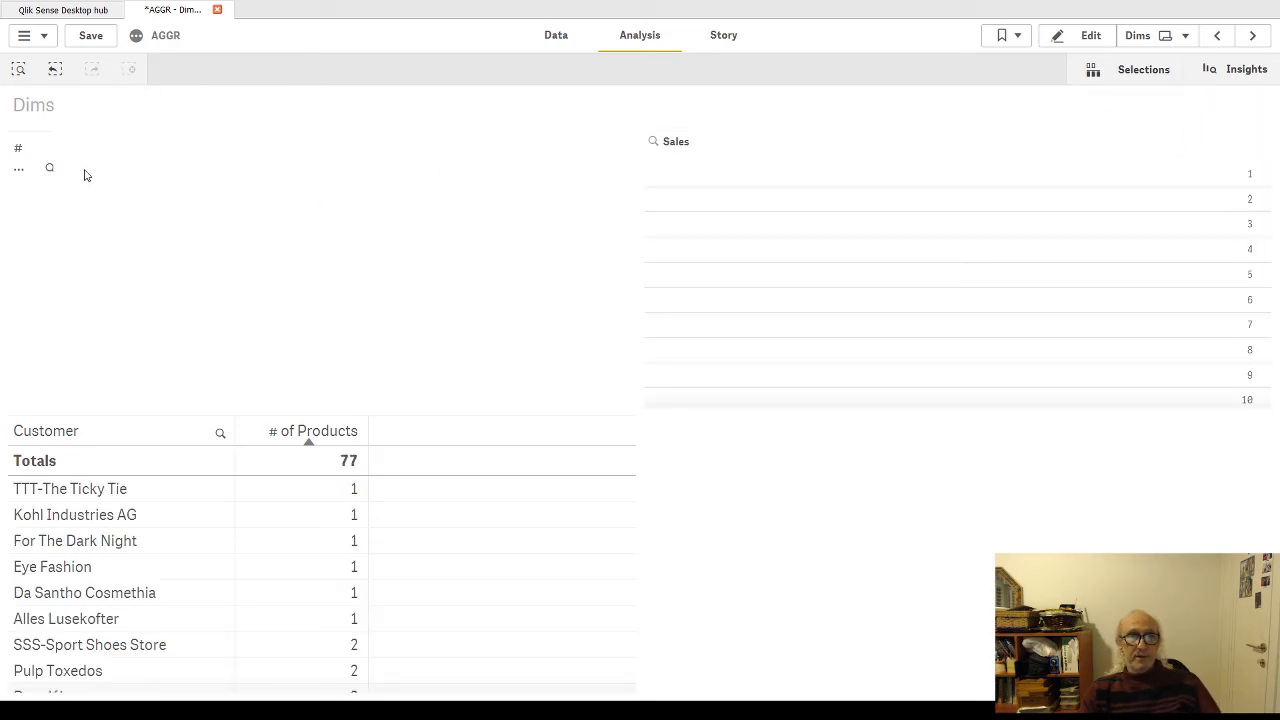
Step: Resume editing the sheet and examine the Sales filter pane's aggr expression in the expression editor
{"action": "left_click", "coordinate": [1080, 38]}
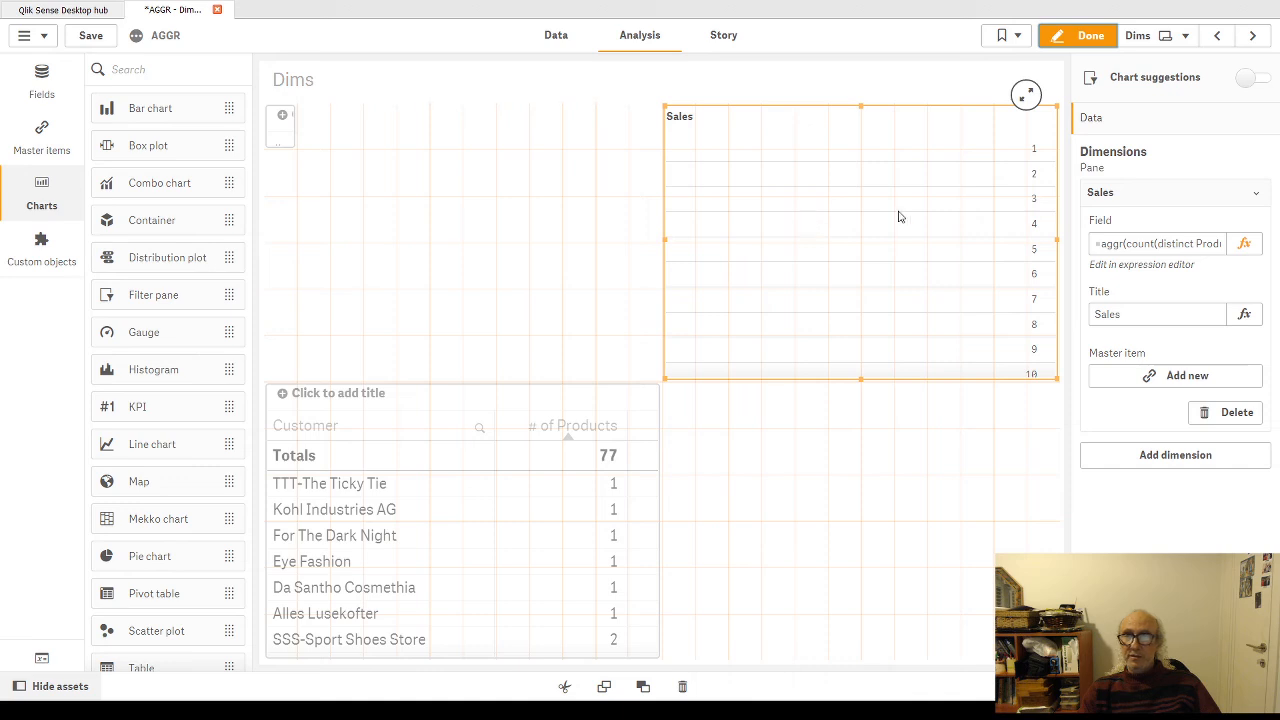
{"action": "left_click", "coordinate": [1242, 245]}
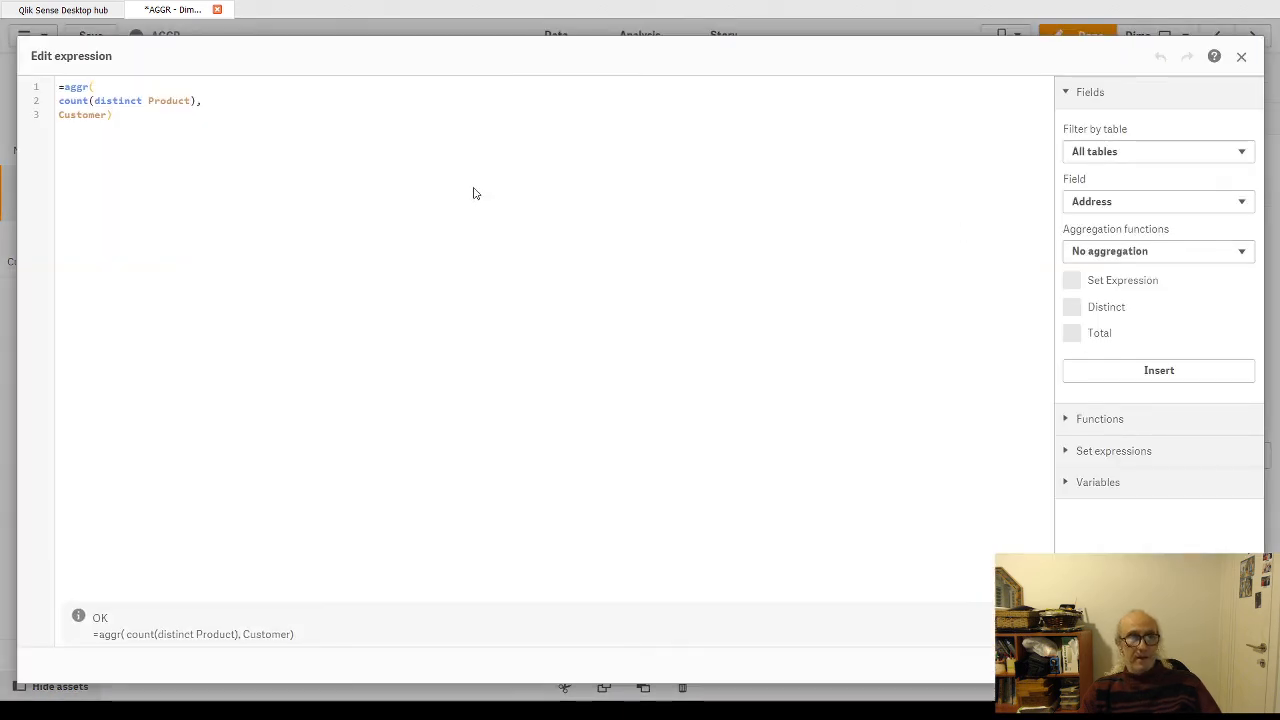
{"action": "key", "text": "ctrl+a"}
{"action": "key", "text": "ctrl+c"}
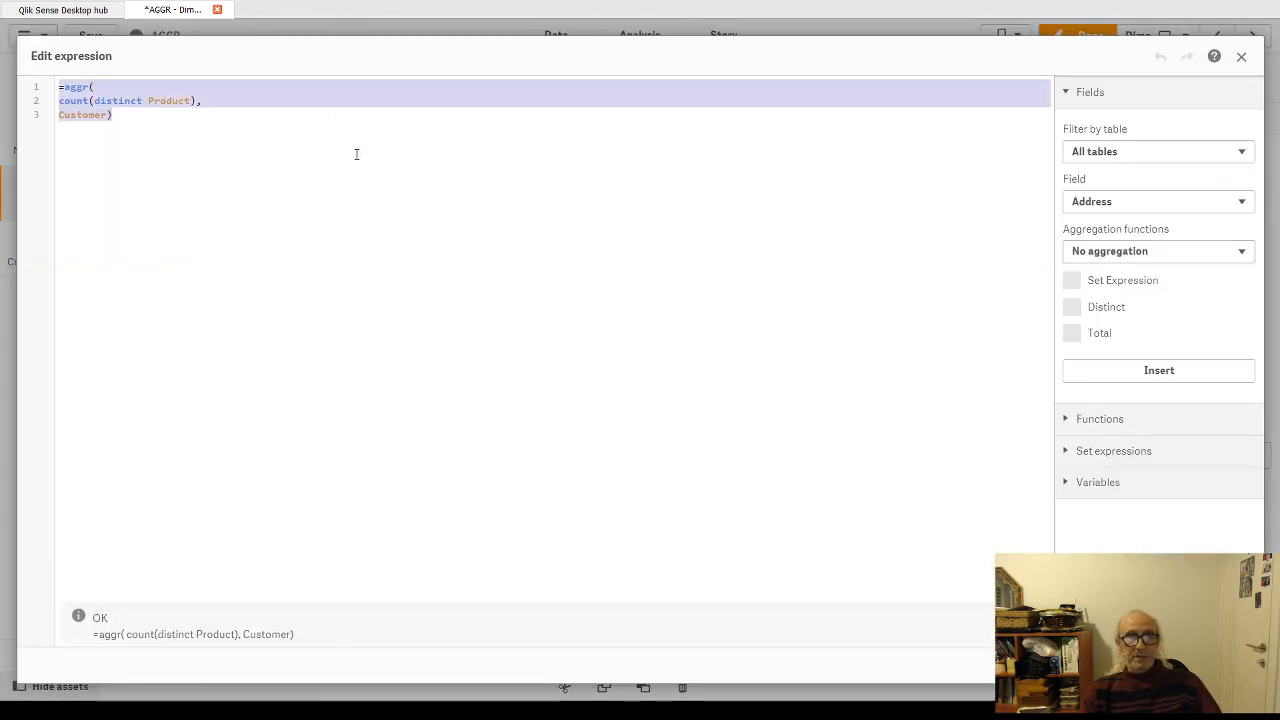
{"action": "left_click", "coordinate": [1176, 665]}
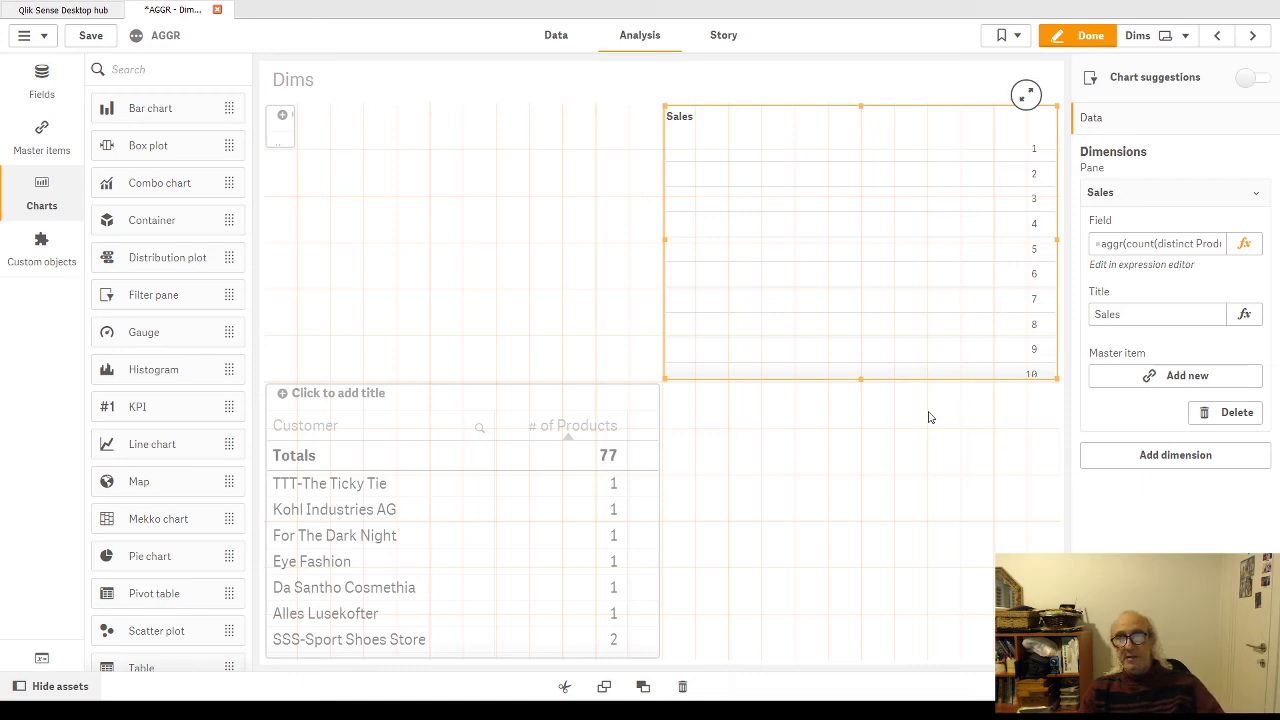
Step: Enlarge the tiny table to fill the space above the customer table and collapse its Sales column settings
{"action": "left_click", "coordinate": [292, 145]}
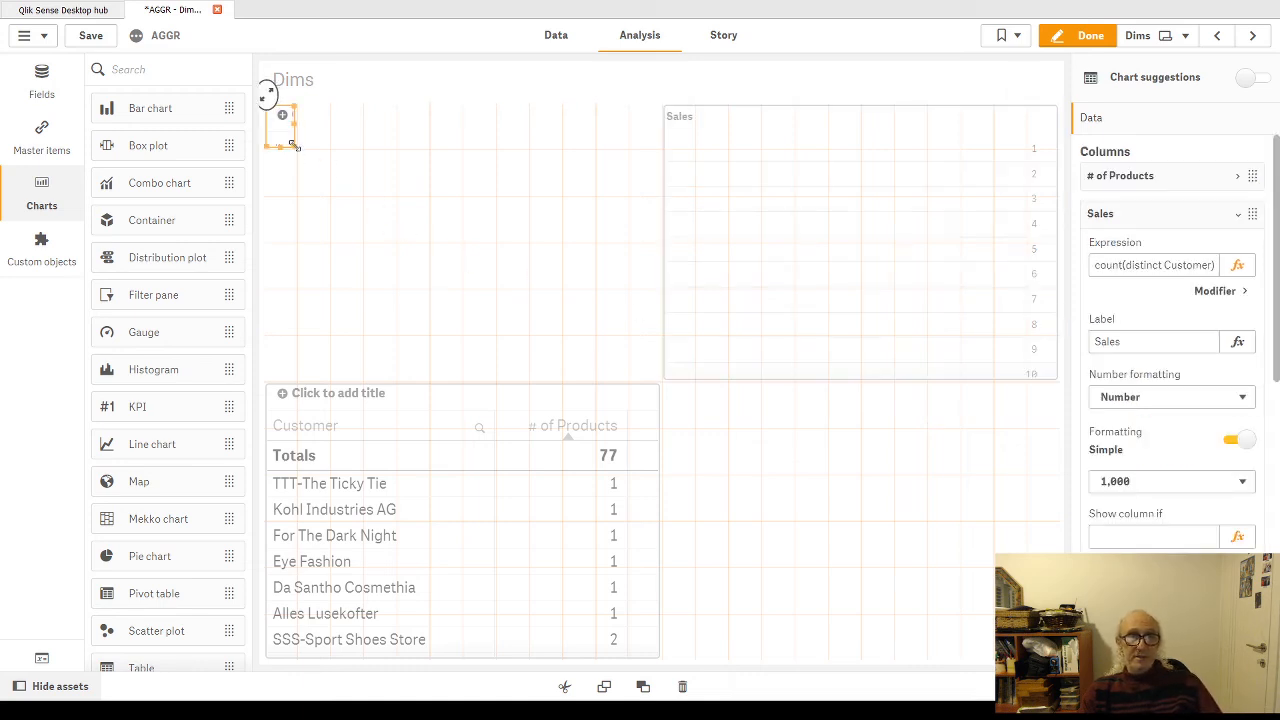
{"action": "left_click_drag", "start_coordinate": [294, 146], "coordinate": [644, 372]}
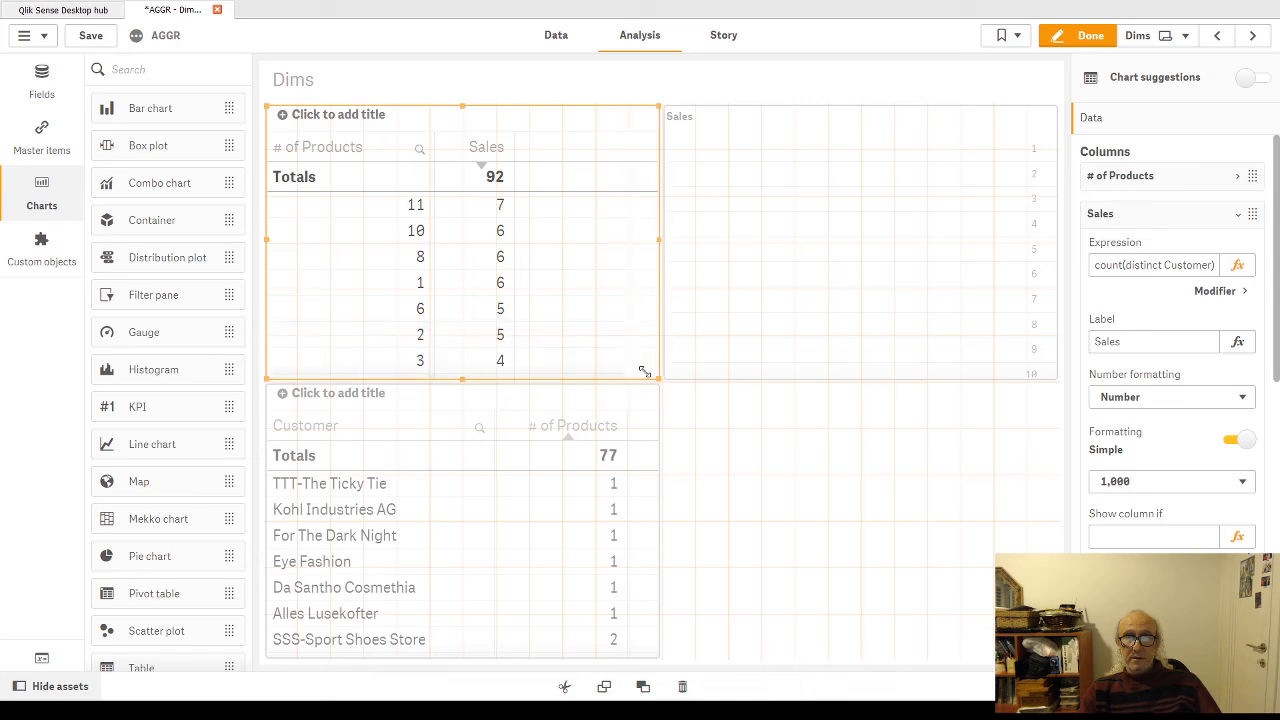
{"action": "left_click", "coordinate": [1241, 214]}
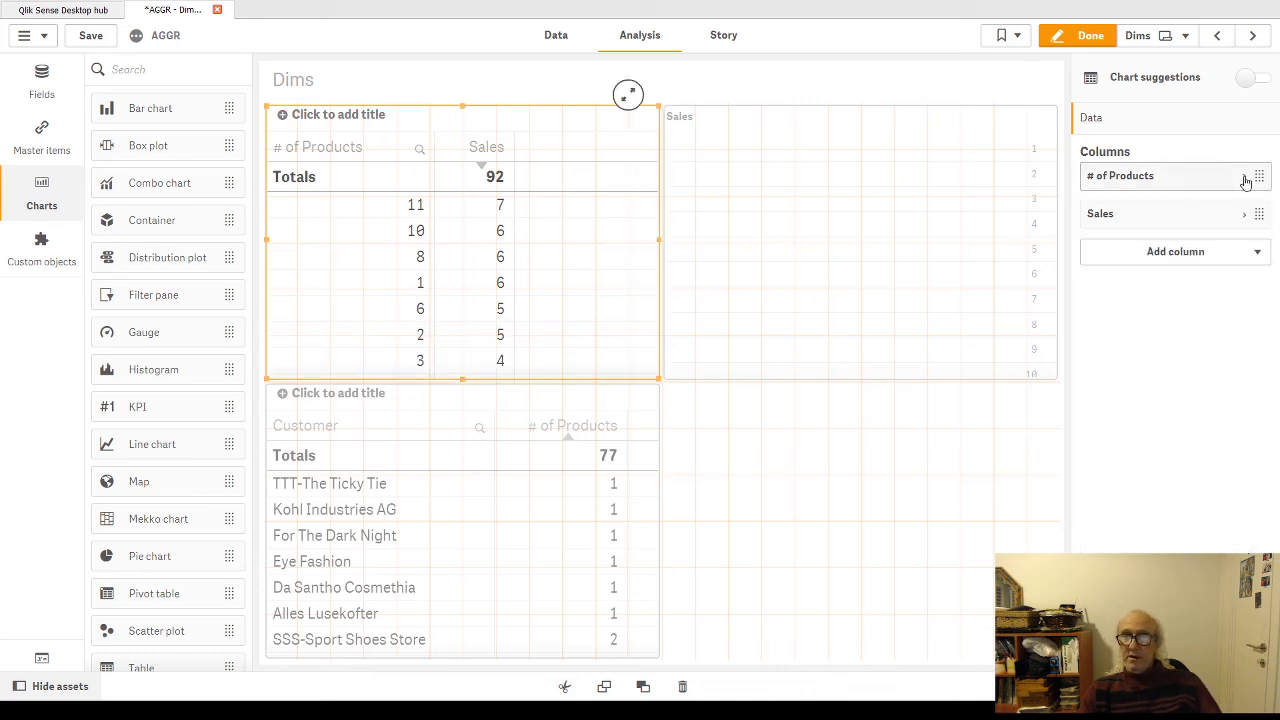
Step: Split the # of Products column's num(Aggr(...)) expression over three lines, with the Aggr part on its own line
{"action": "left_click", "coordinate": [1245, 181]}
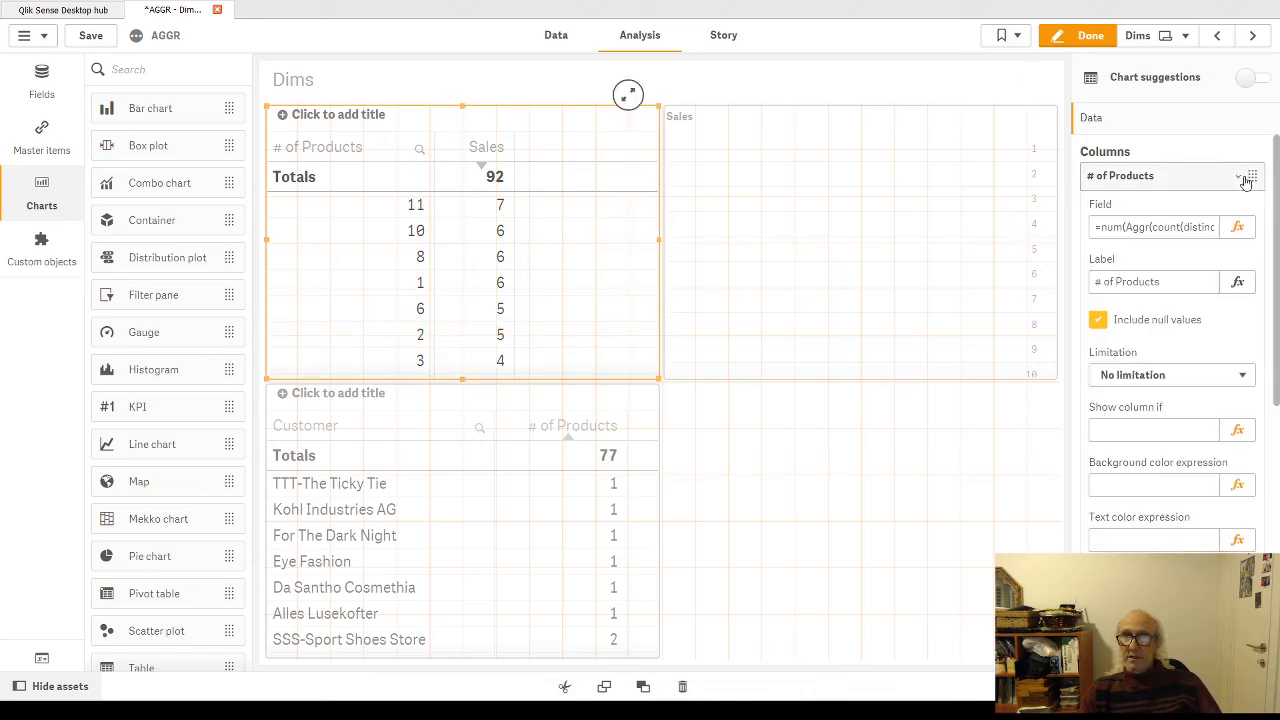
{"action": "left_click", "coordinate": [1238, 229]}
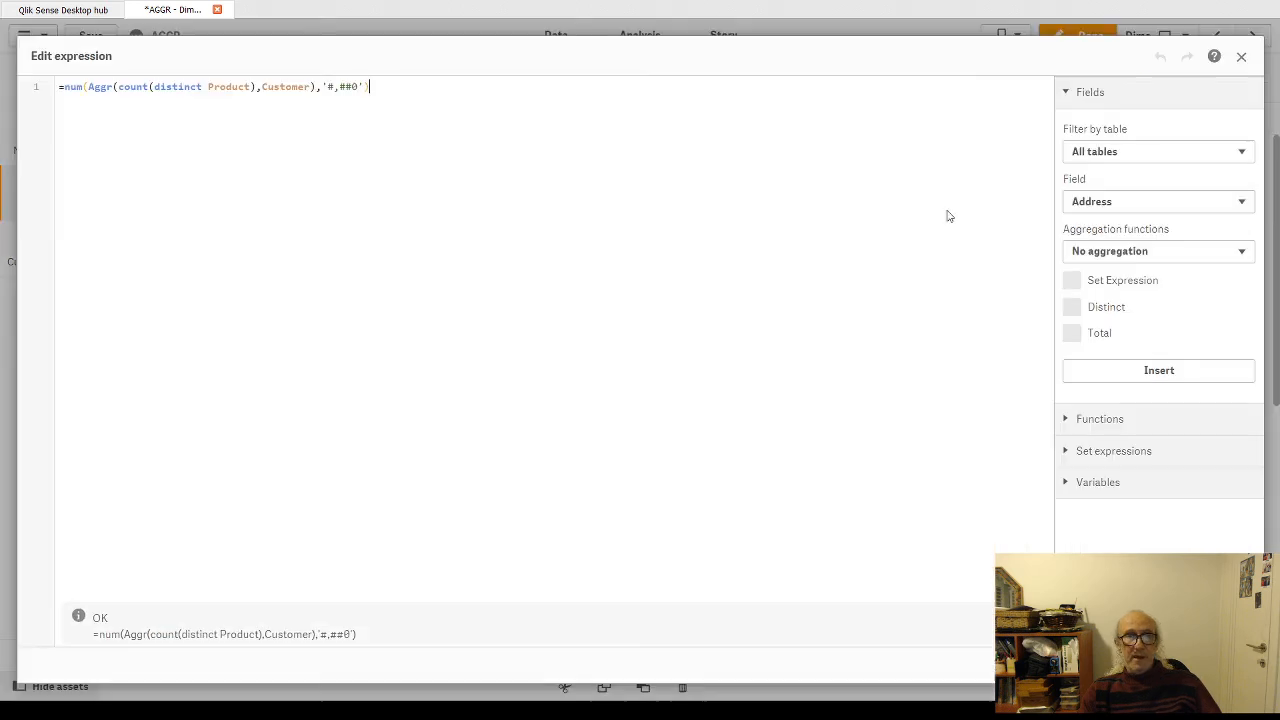
{"action": "left_click", "coordinate": [89, 88]}
{"action": "key", "text": "Return"}
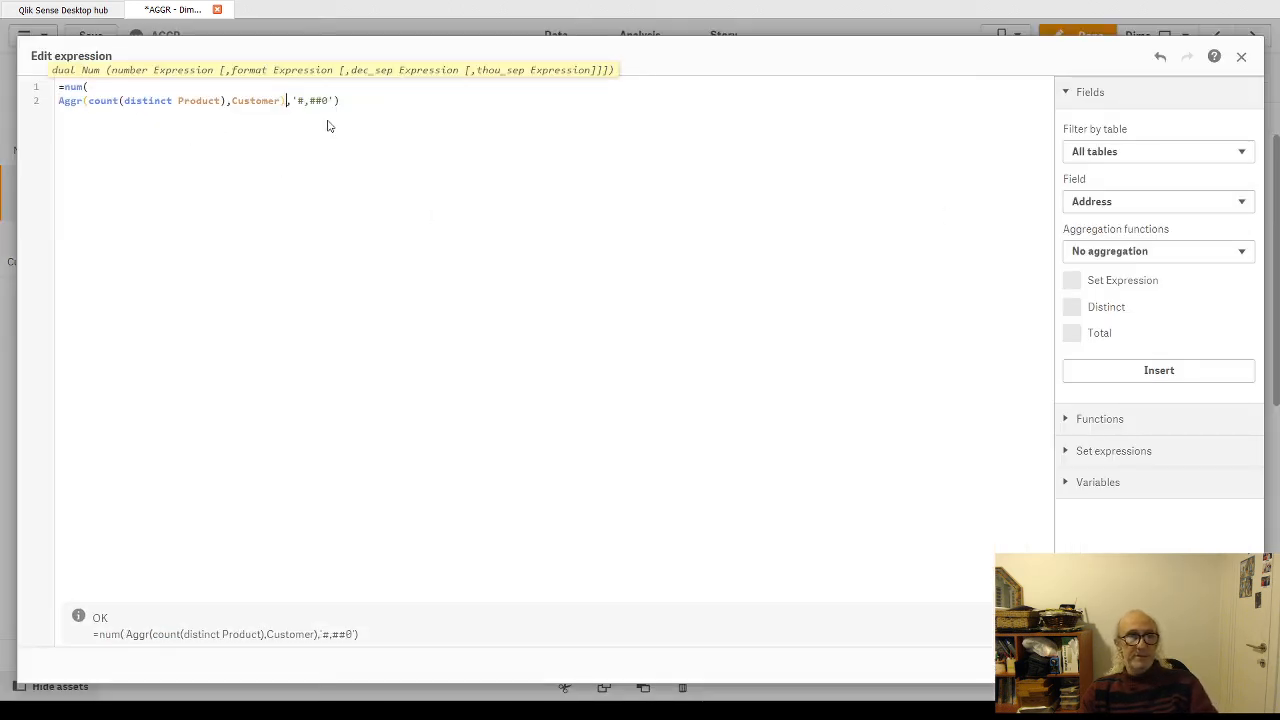
{"action": "key", "text": "Return"}
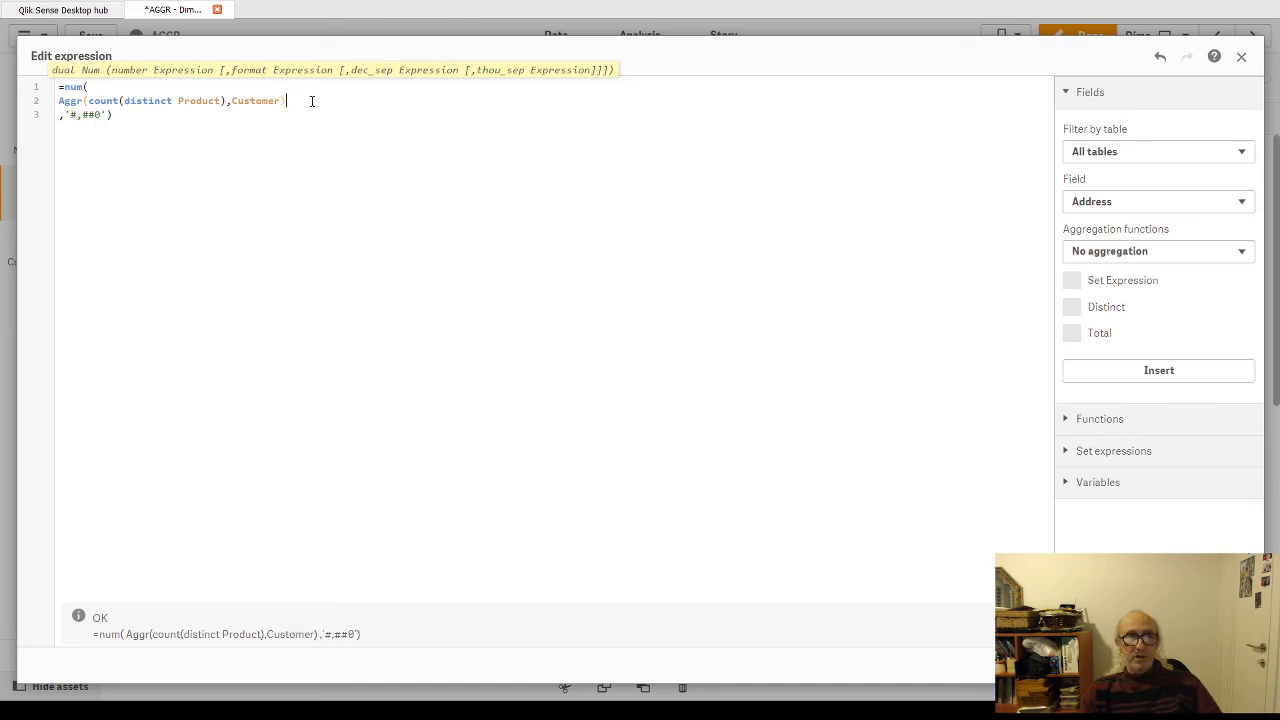
{"action": "key", "text": "Return"}
{"action": "key", "text": "ctrl+v"}
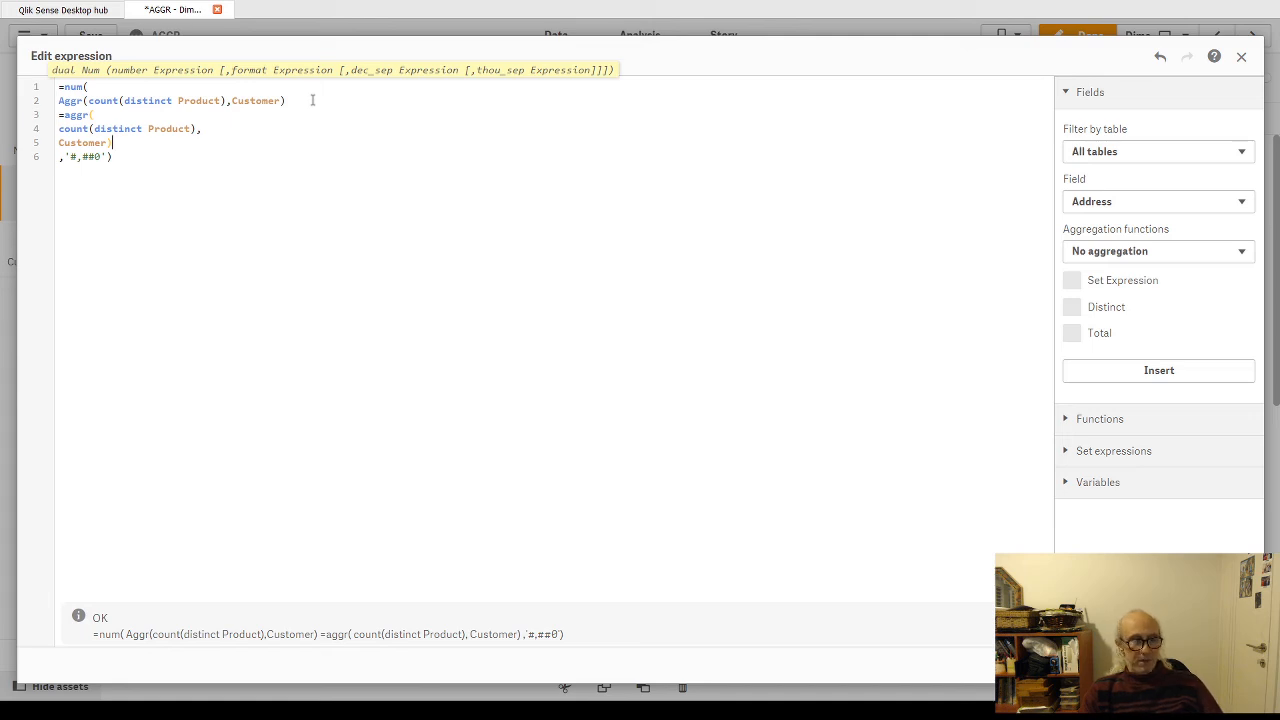
{"action": "key", "text": "ctrl+z"}
{"action": "key", "text": "ctrl+z"}
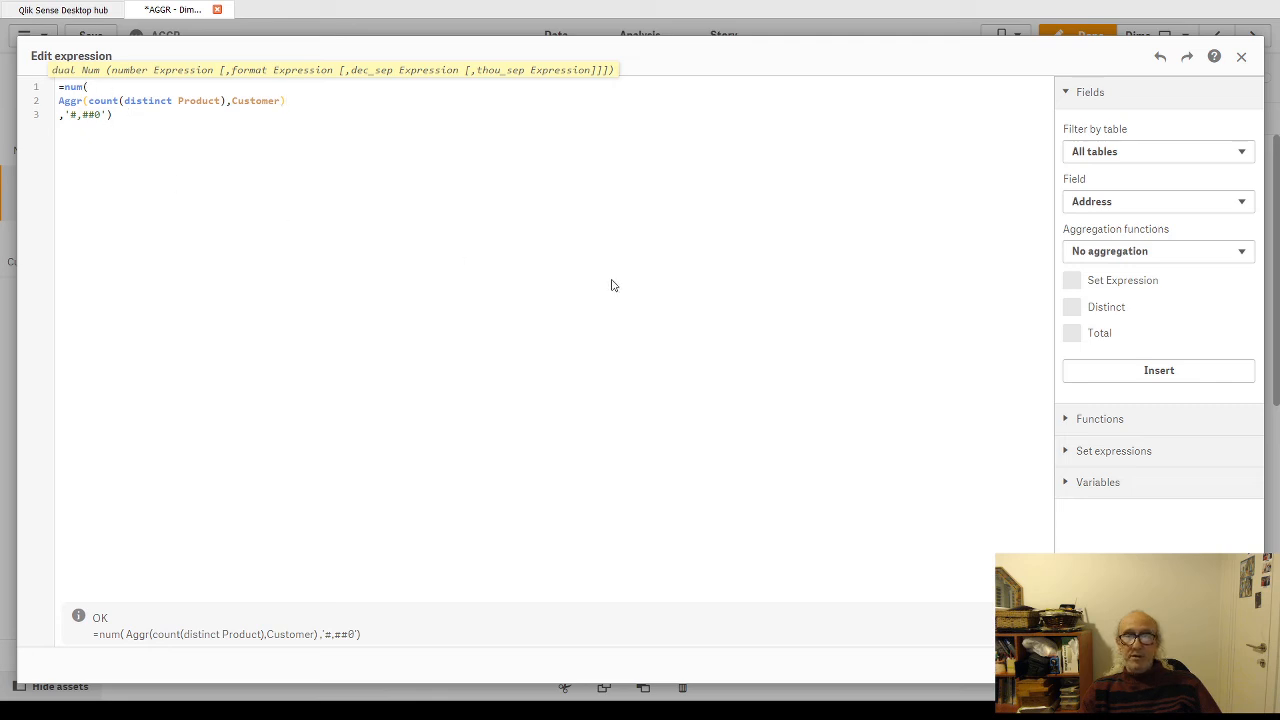
Step: Apply the expression, leave edit mode and sort the upper table by # of Products in ascending order, comparing it with the customer table
{"action": "left_click", "coordinate": [1230, 665]}
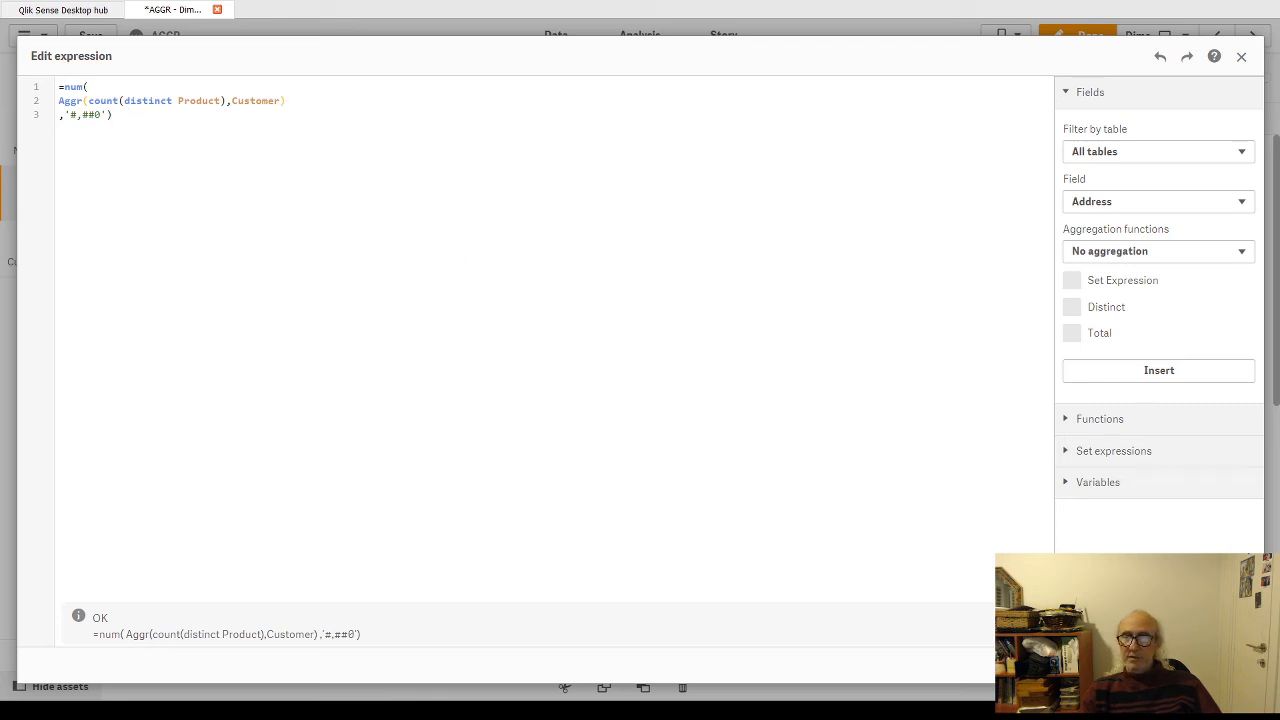
{"action": "left_click", "coordinate": [1080, 35]}
{"action": "left_click", "coordinate": [88, 156]}
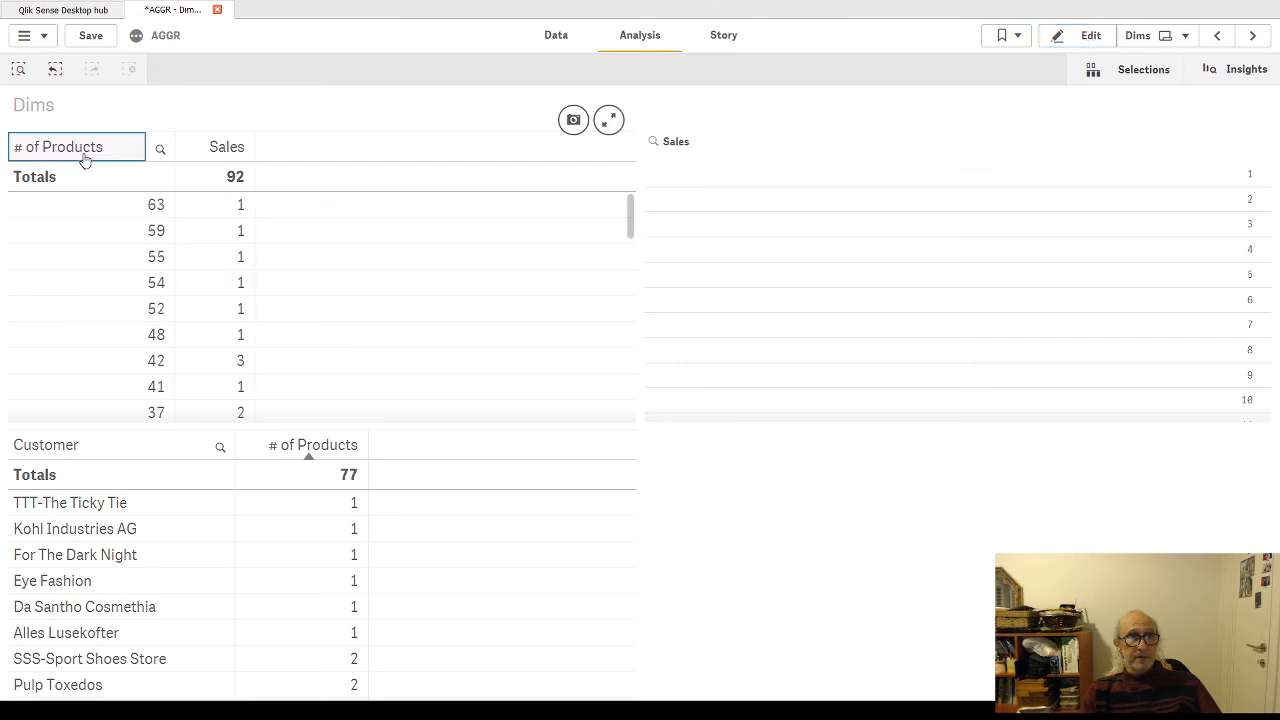
{"action": "left_click", "coordinate": [85, 158]}
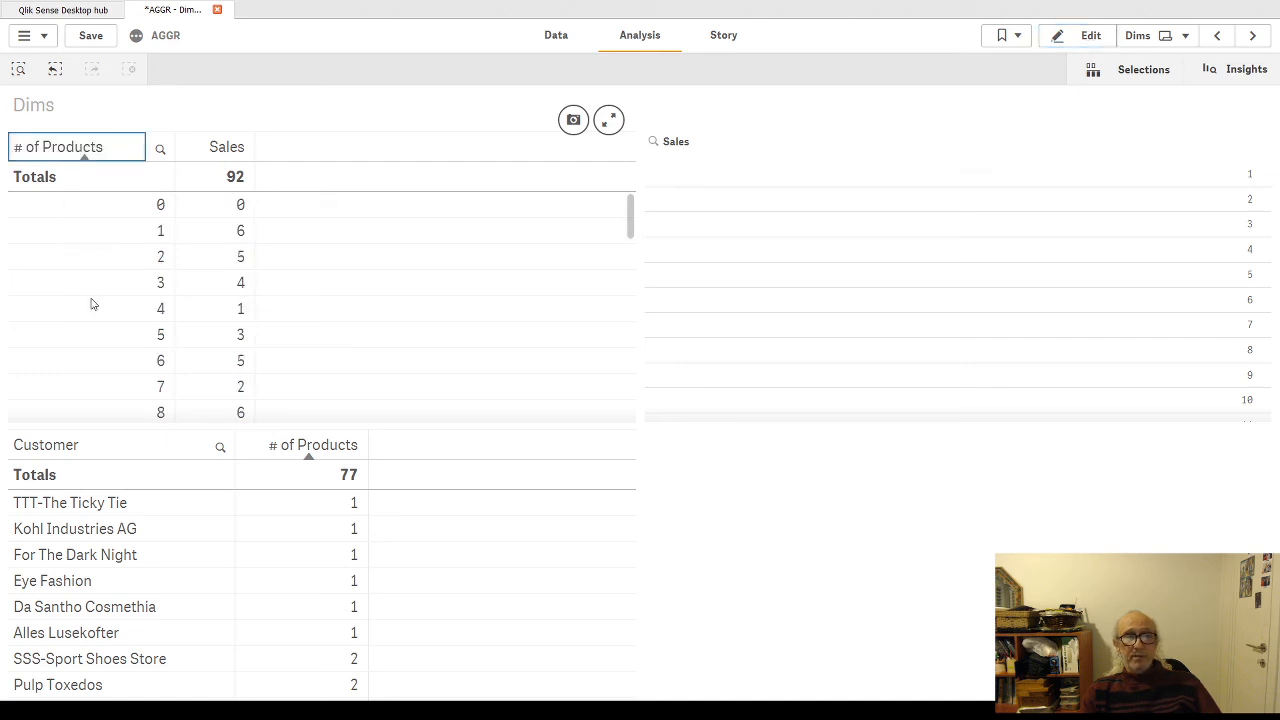
{"action": "scroll", "coordinate": [64, 292], "scroll_direction": "down", "scroll_amount": 5}
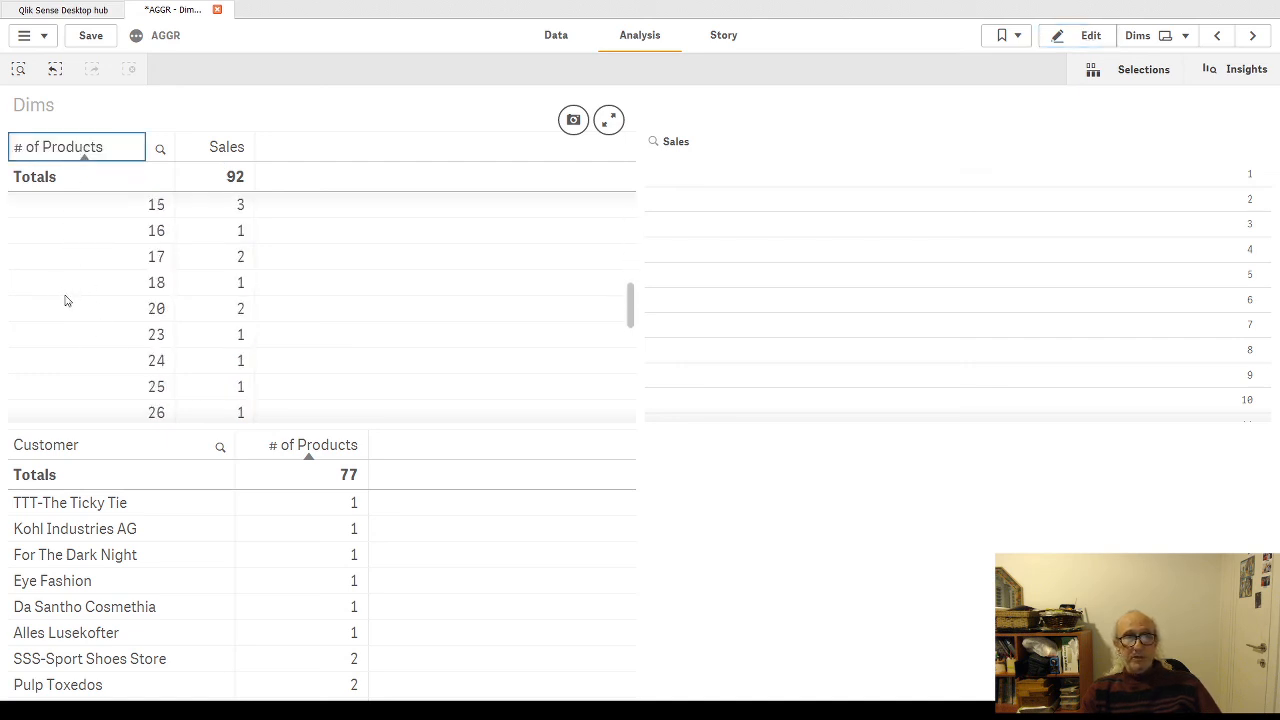
{"action": "scroll", "coordinate": [331, 566], "scroll_direction": "down", "scroll_amount": 10}
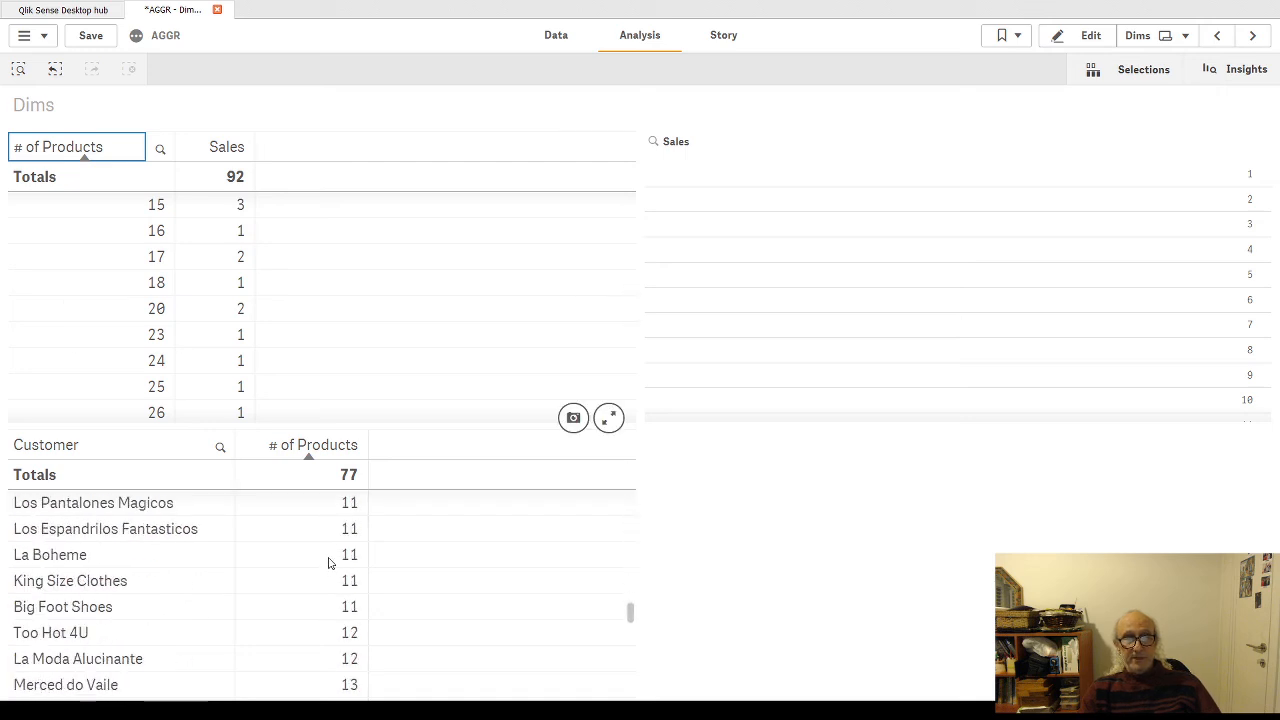
{"action": "scroll", "coordinate": [331, 566], "scroll_direction": "up", "scroll_amount": 2}
{"action": "scroll", "coordinate": [40, 290], "scroll_direction": "down", "scroll_amount": 5}
{"action": "scroll", "coordinate": [68, 290], "scroll_direction": "up", "scroll_amount": 10}
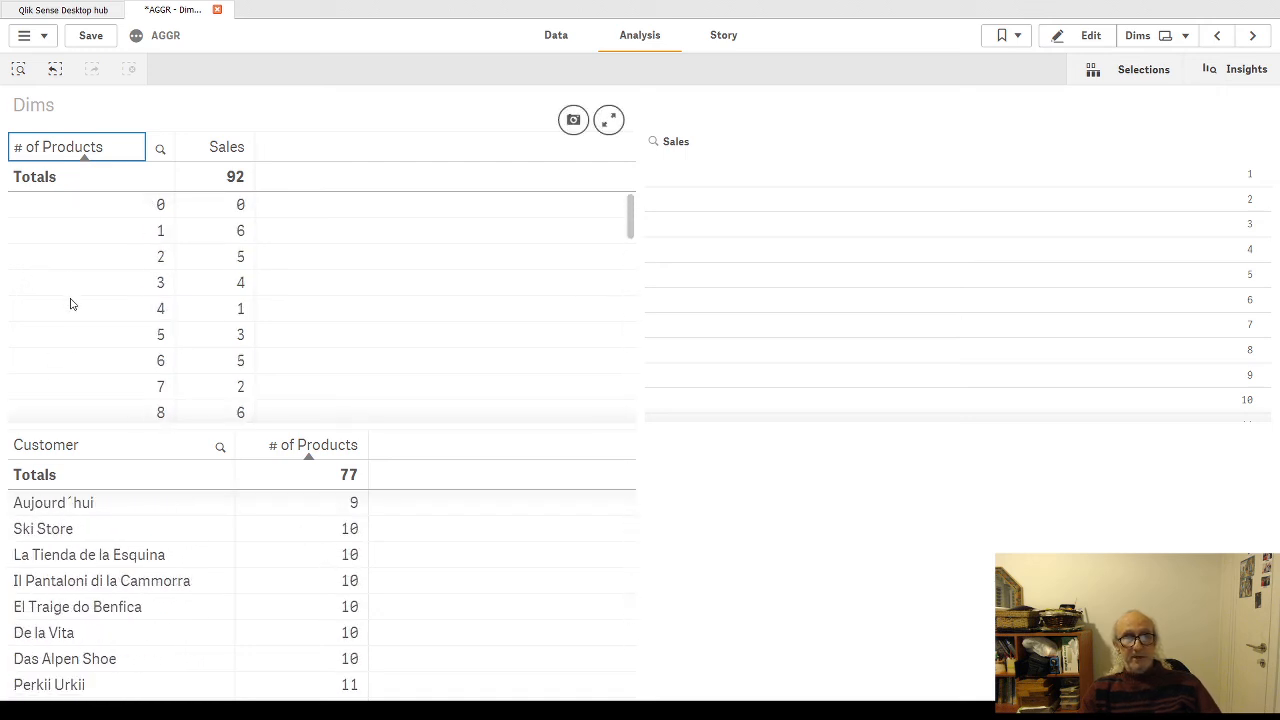
Step: Resume editing the sheet, applying the pending sort change, and examine the upper table's Sales column expression in the expression editor
{"action": "left_click", "coordinate": [1088, 38]}
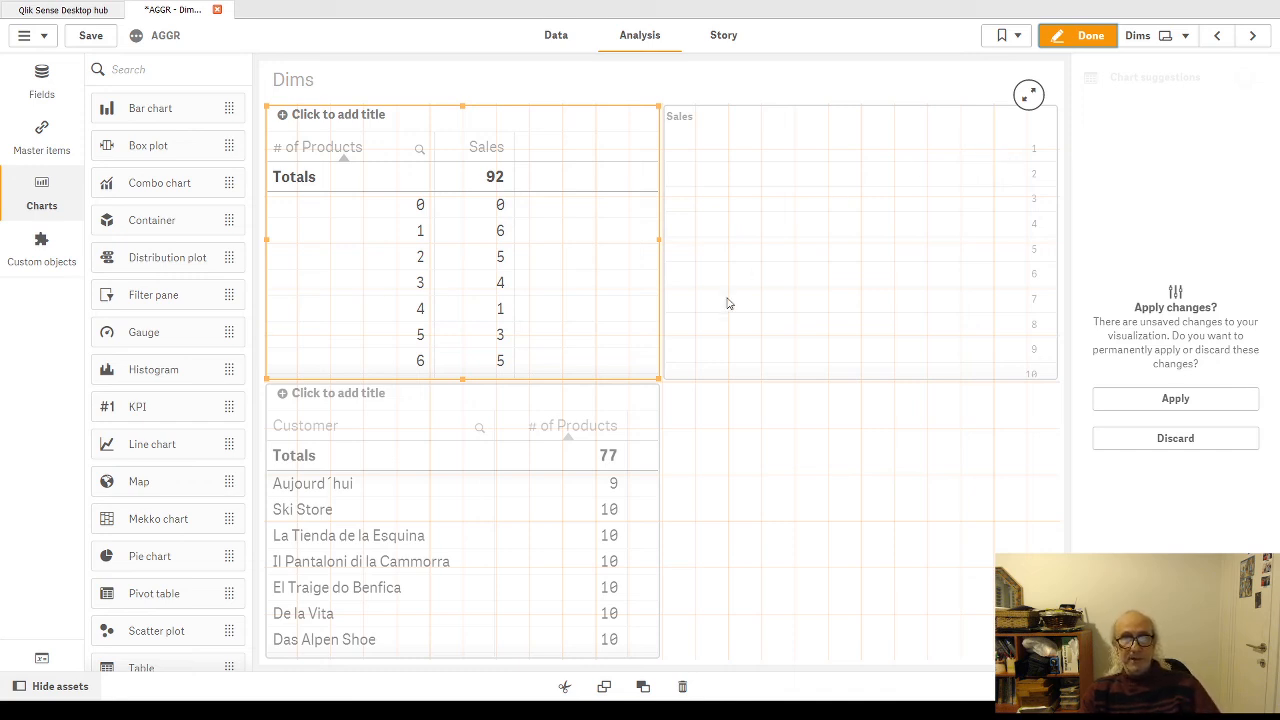
{"action": "left_click", "coordinate": [1187, 400]}
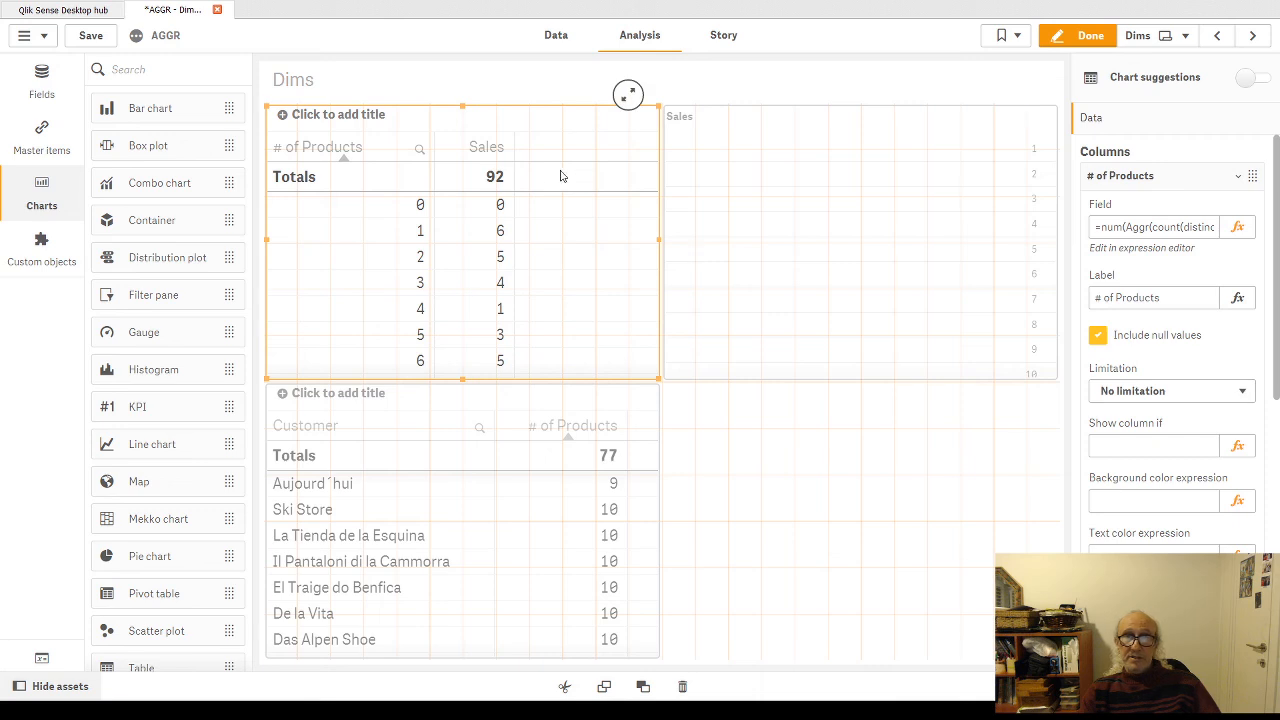
{"action": "left_click", "coordinate": [535, 152]}
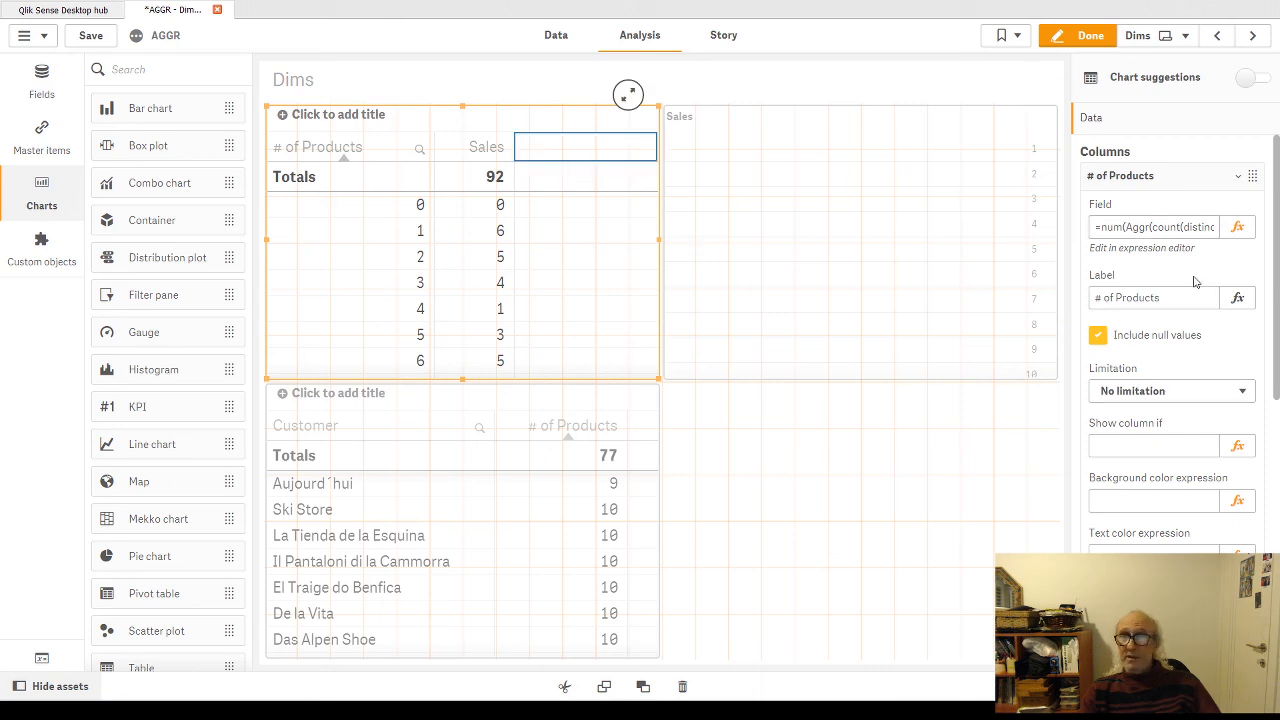
{"action": "left_click", "coordinate": [1238, 176]}
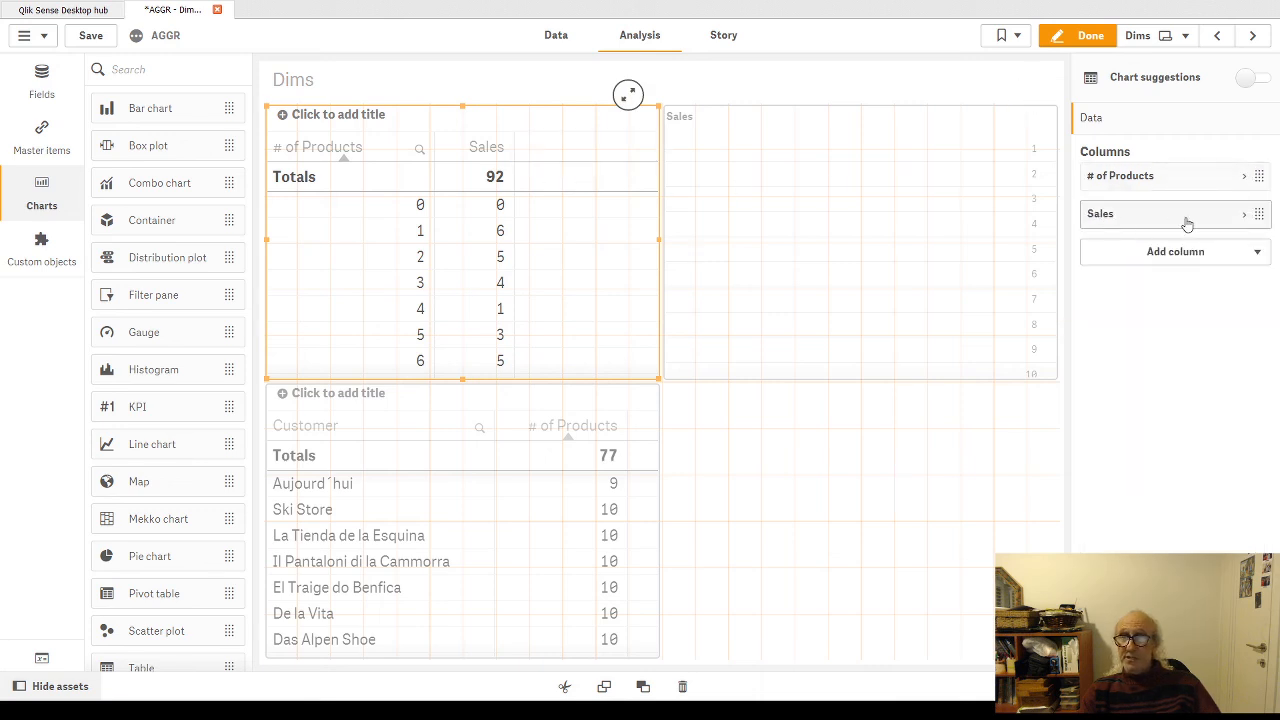
{"action": "left_click", "coordinate": [1246, 216]}
{"action": "left_click", "coordinate": [1237, 265]}
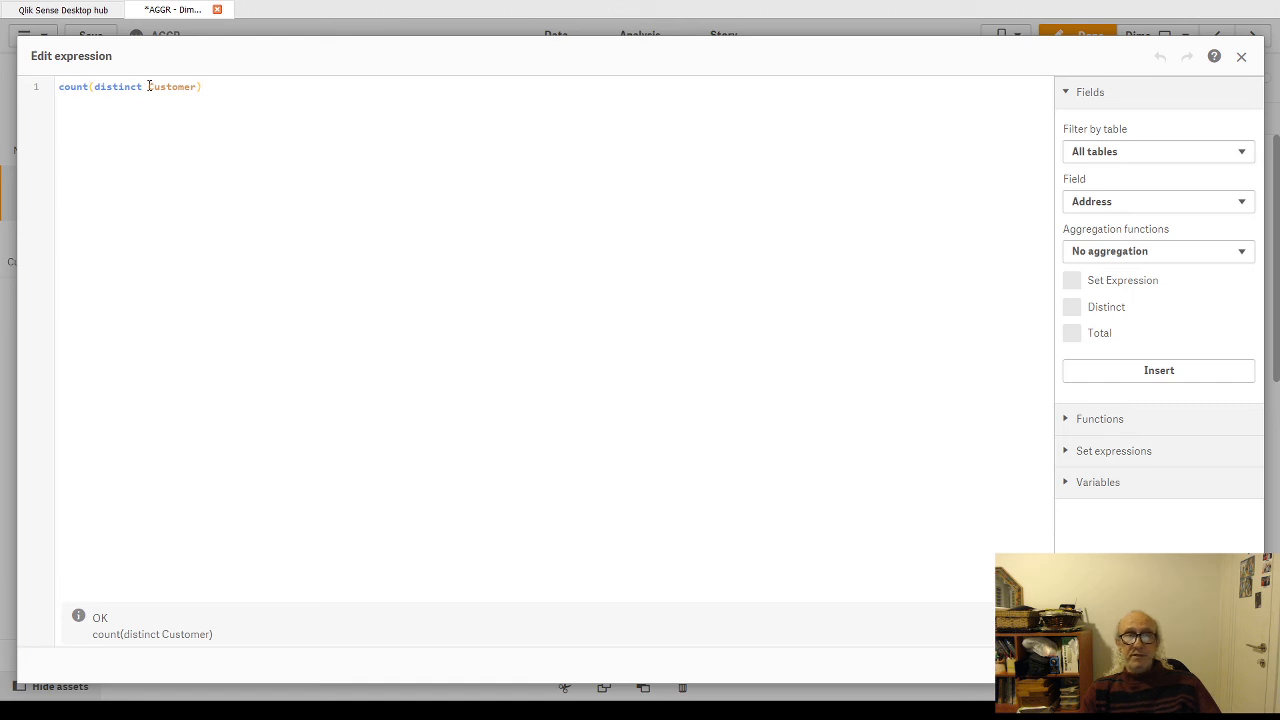
{"action": "left_click", "coordinate": [1228, 665]}
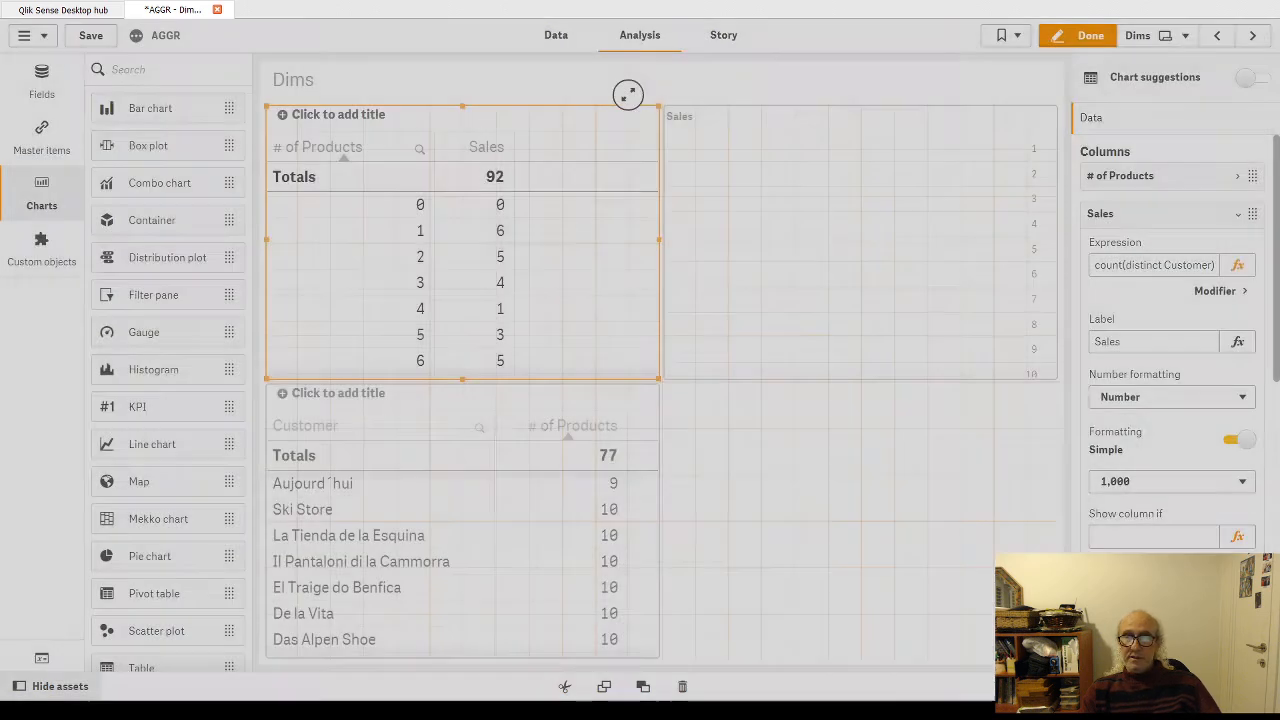
Step: Leave edit mode and sort the upper table by # of Products in descending order
{"action": "left_click", "coordinate": [1087, 42]}
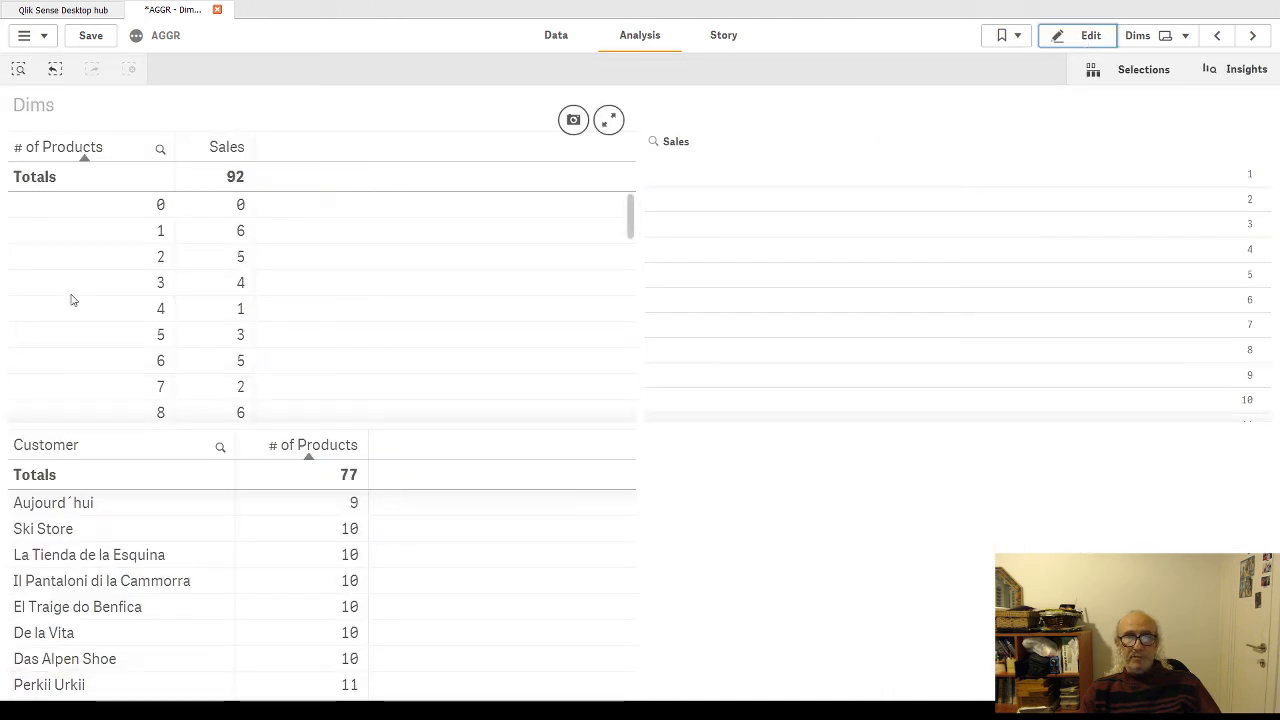
{"action": "left_click", "coordinate": [88, 157]}
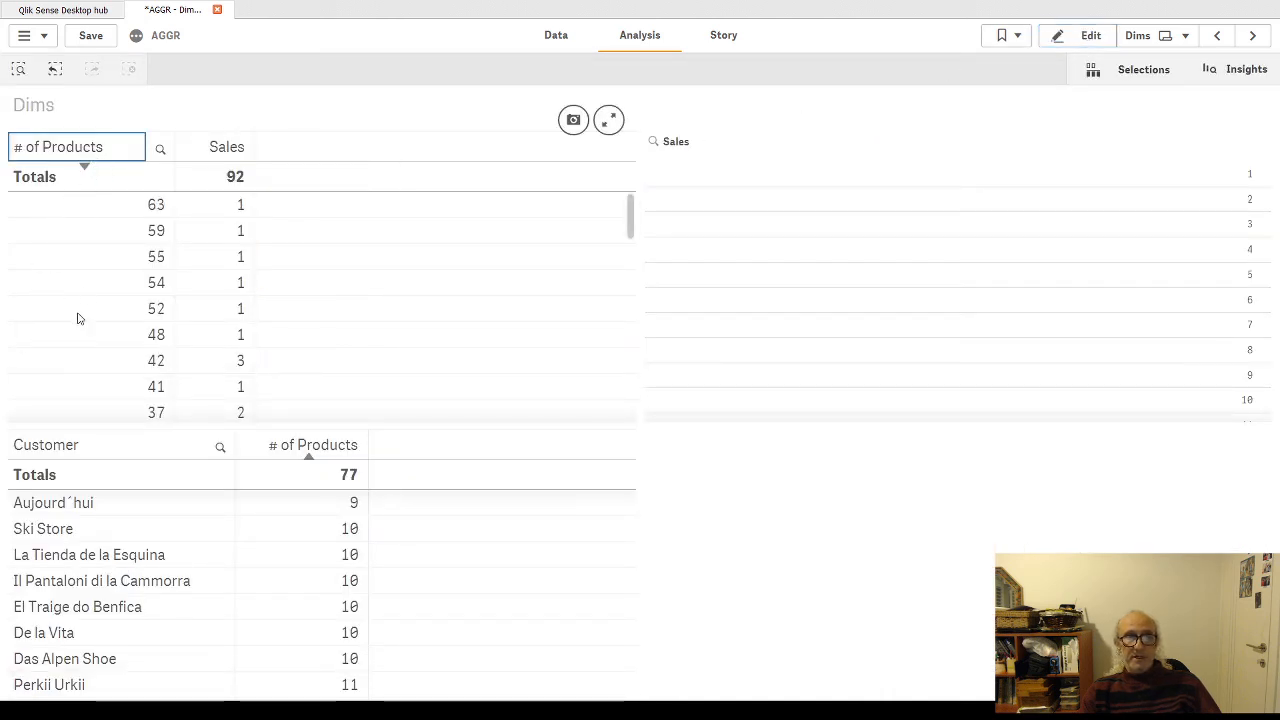
{"action": "scroll", "coordinate": [72, 315], "scroll_direction": "down", "scroll_amount": 3}
{"action": "scroll", "coordinate": [67, 315], "scroll_direction": "down", "scroll_amount": 1}
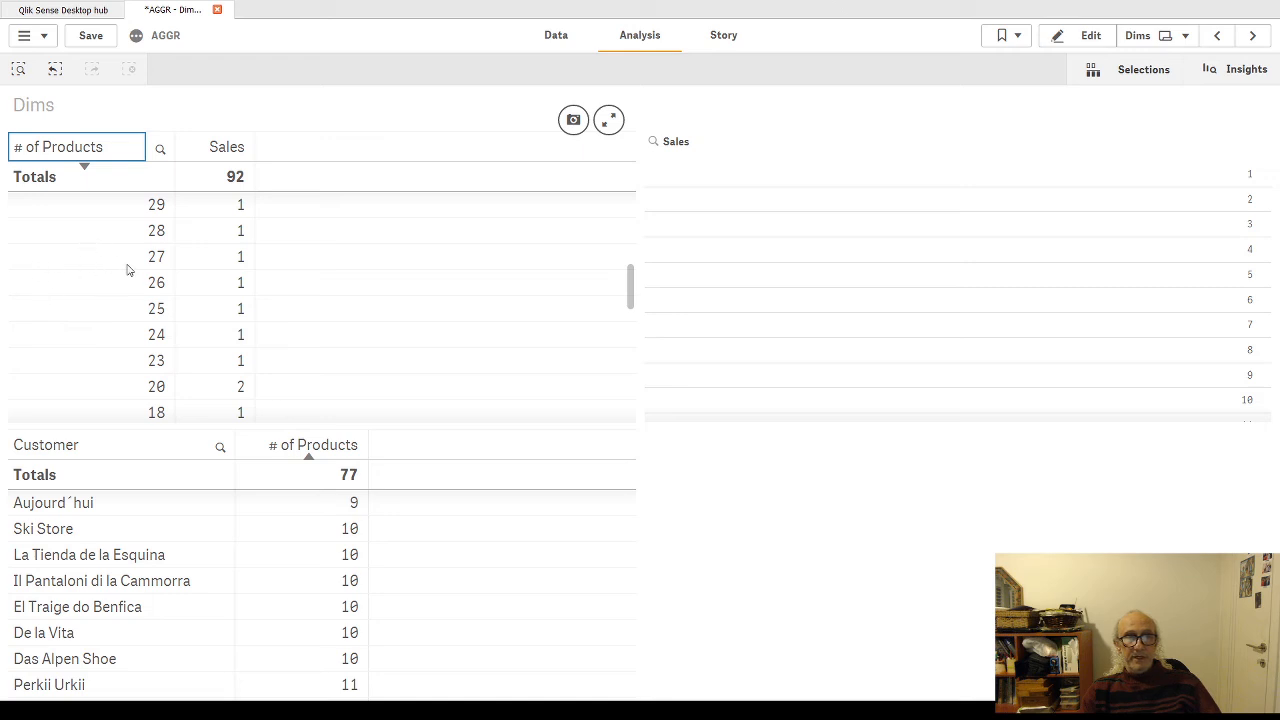
Step: Select 20, 23 and finally only 15 in the # of Products column, confirm it, check the matching customers, and clear the Customer selection
{"action": "left_click", "coordinate": [120, 387]}
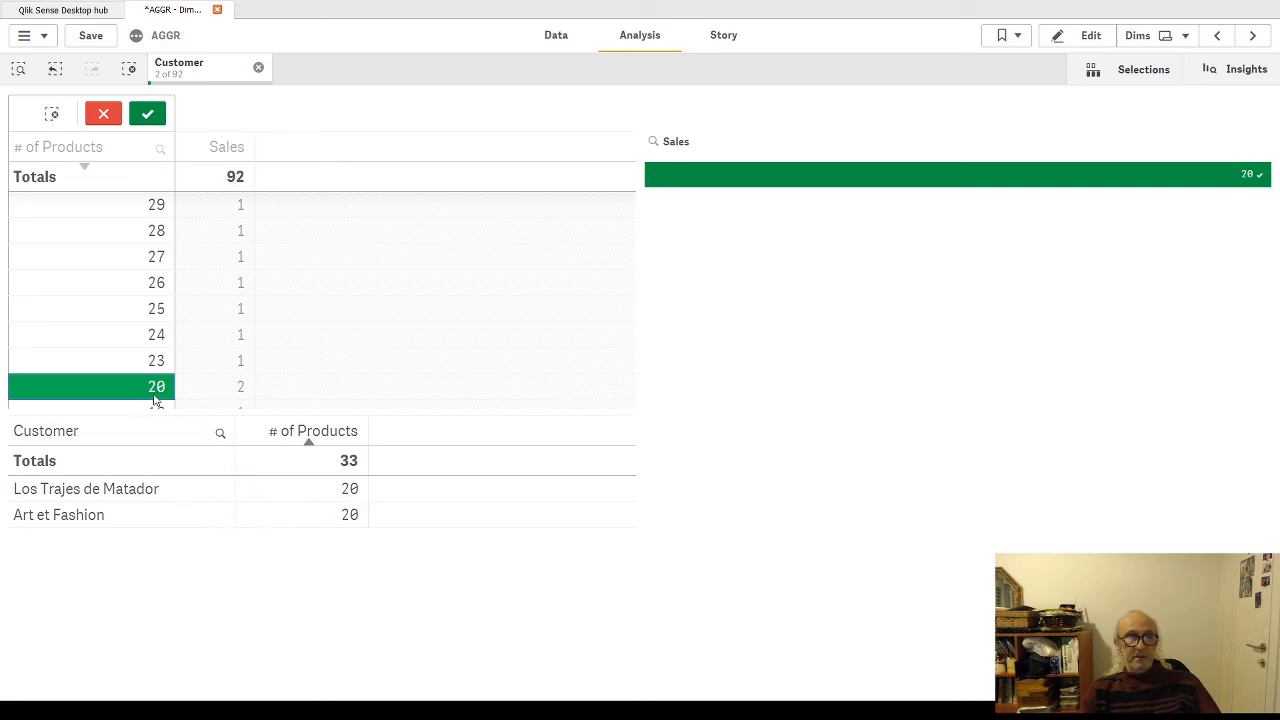
{"action": "left_click", "coordinate": [127, 365]}
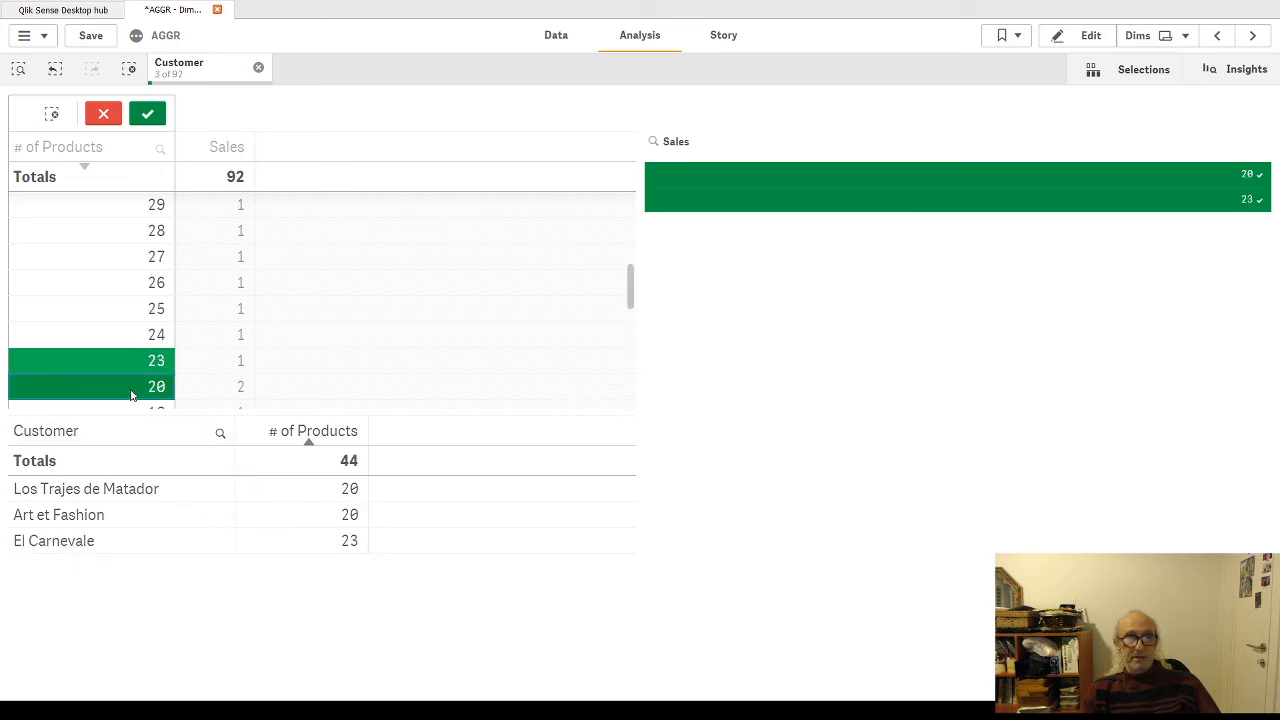
{"action": "left_click", "coordinate": [170, 391]}
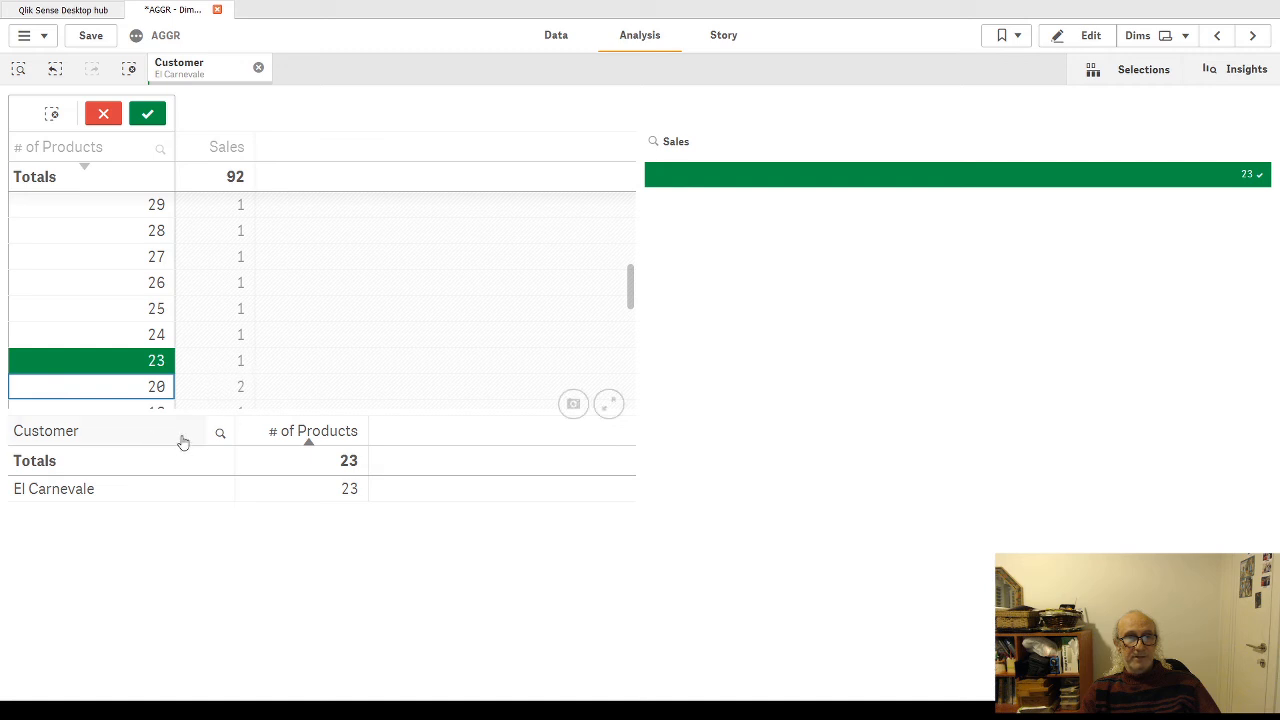
{"action": "scroll", "coordinate": [115, 323], "scroll_direction": "down", "scroll_amount": 2}
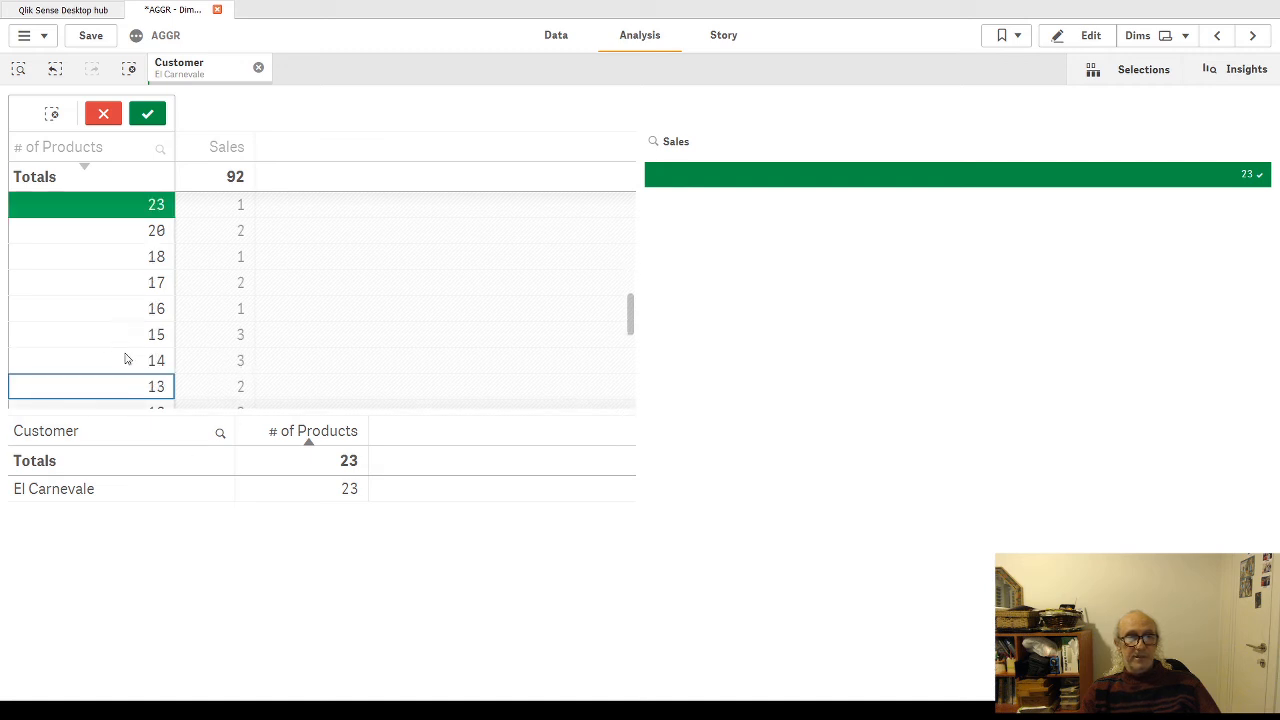
{"action": "left_click", "coordinate": [131, 337]}
{"action": "left_click", "coordinate": [120, 207]}
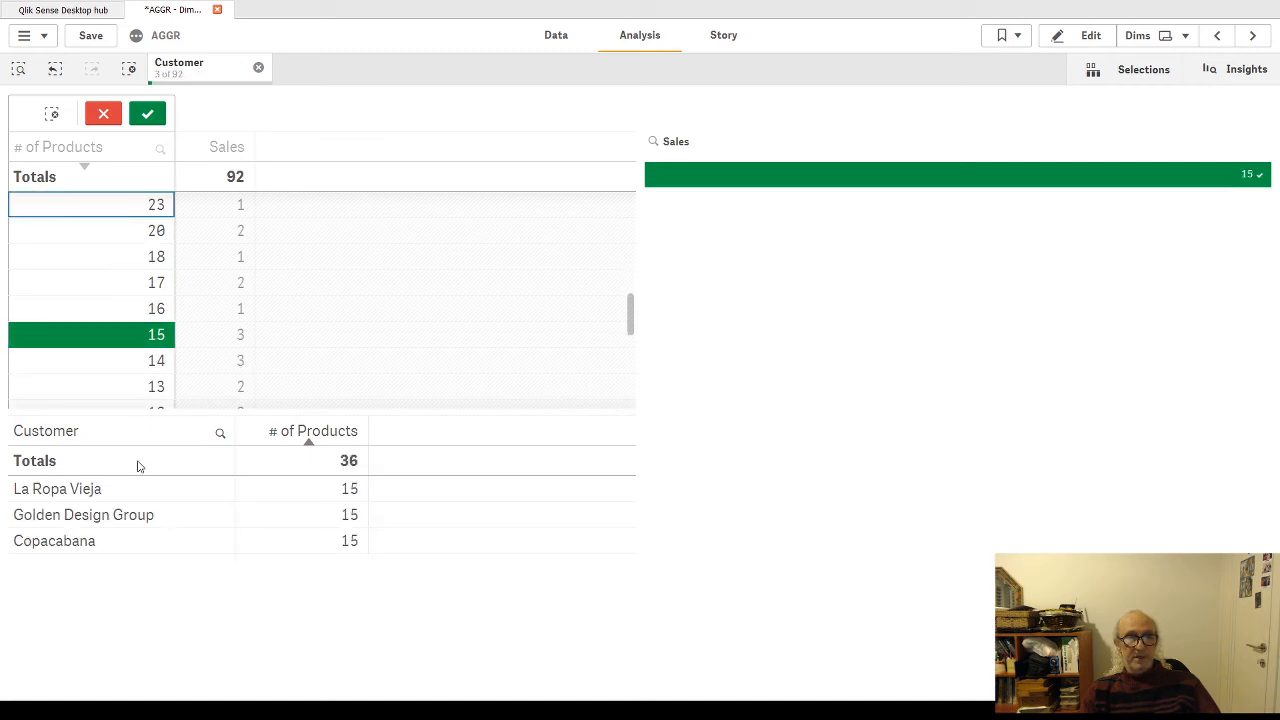
{"action": "left_click", "coordinate": [147, 114]}
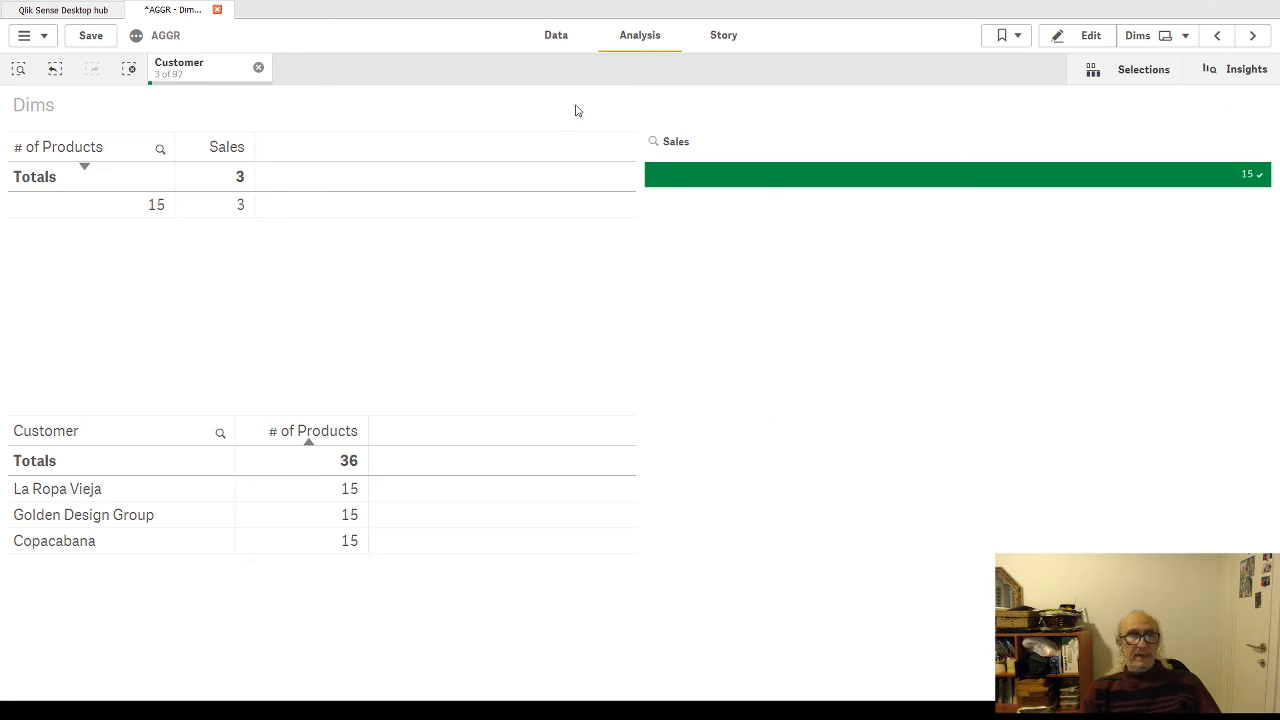
{"action": "left_click", "coordinate": [258, 67]}
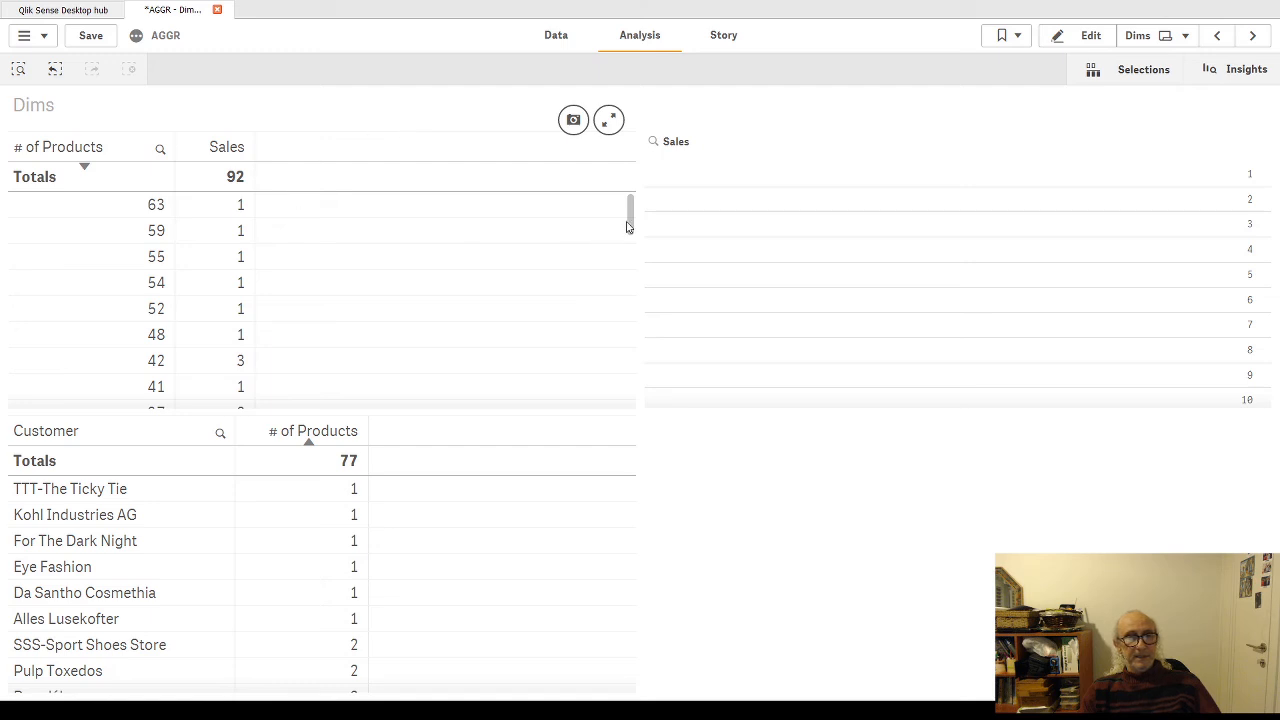
{"action": "mouse_move", "coordinate": [631, 218]}
{"action": "left_mouse_down"}
{"action": "mouse_move", "coordinate": [649, 372]}
{"action": "mouse_move", "coordinate": [631, 215]}
{"action": "left_mouse_up"}
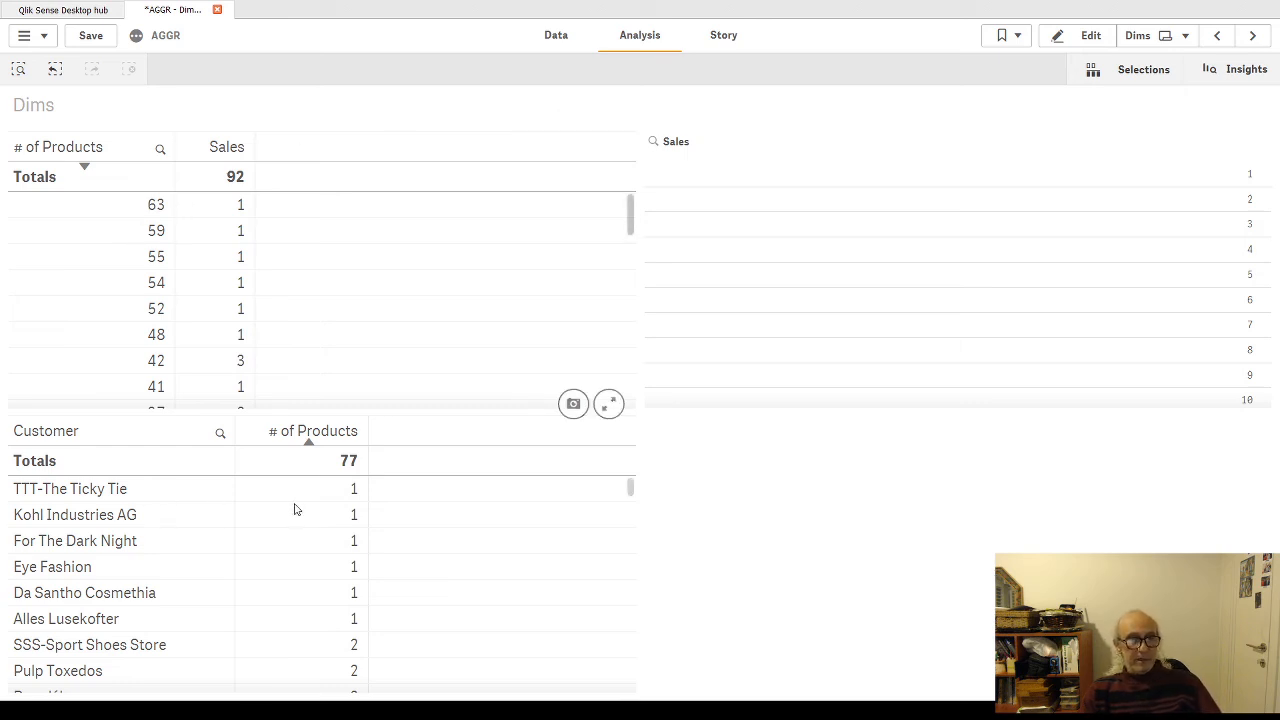
Step: Resume editing the sheet, apply the customer table's pending changes, and set its # of Products measure expression to Sum(Sales)
{"action": "left_click", "coordinate": [1084, 35]}
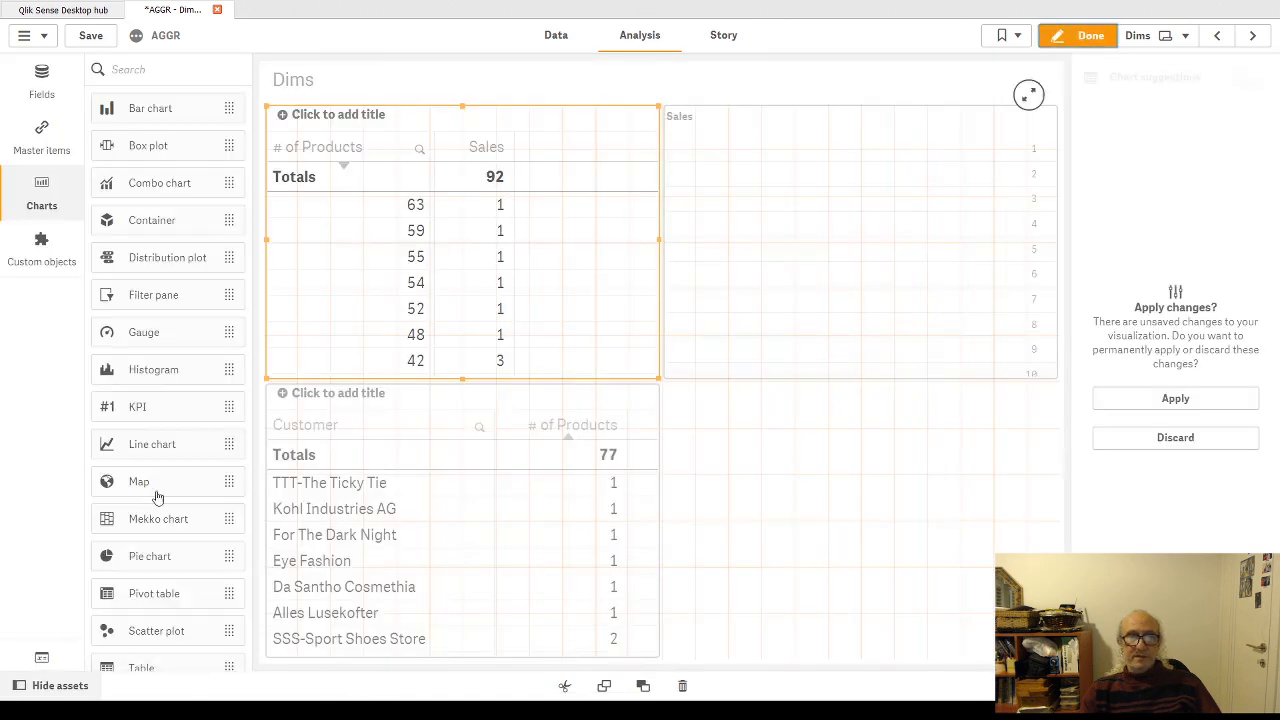
{"action": "left_click", "coordinate": [530, 452]}
{"action": "left_click", "coordinate": [1199, 400]}
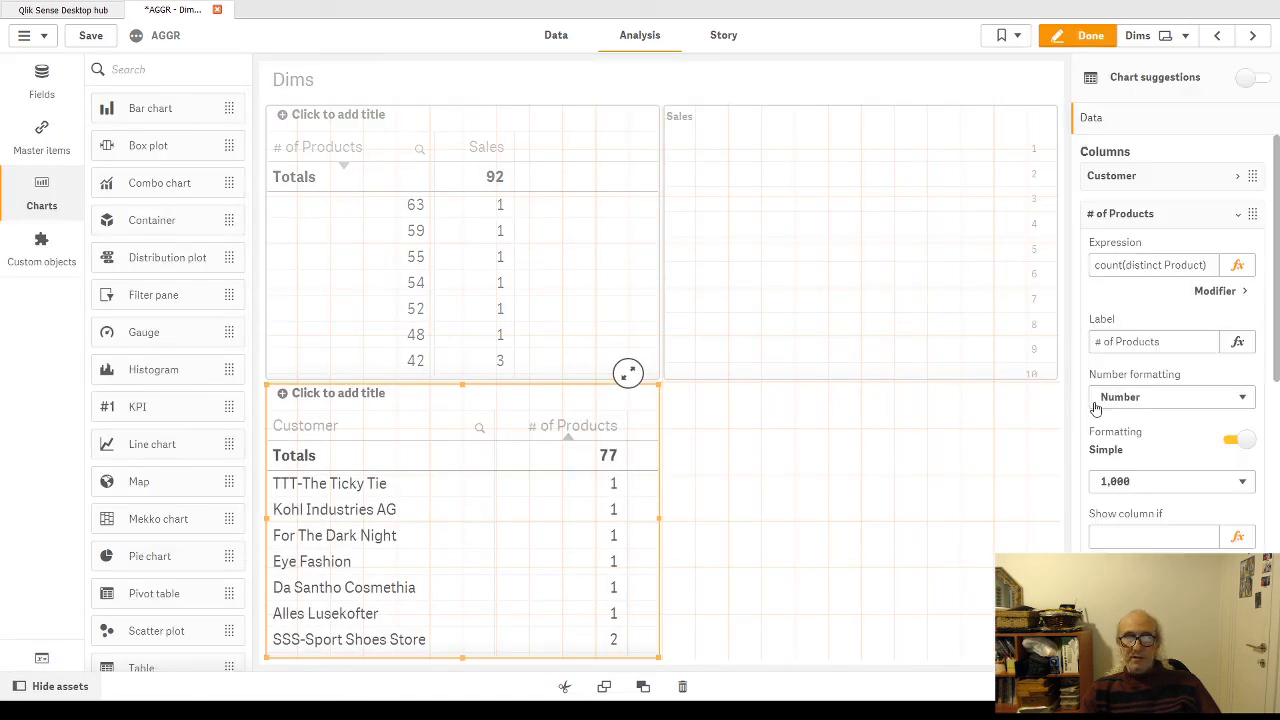
{"action": "left_click", "coordinate": [1238, 266]}
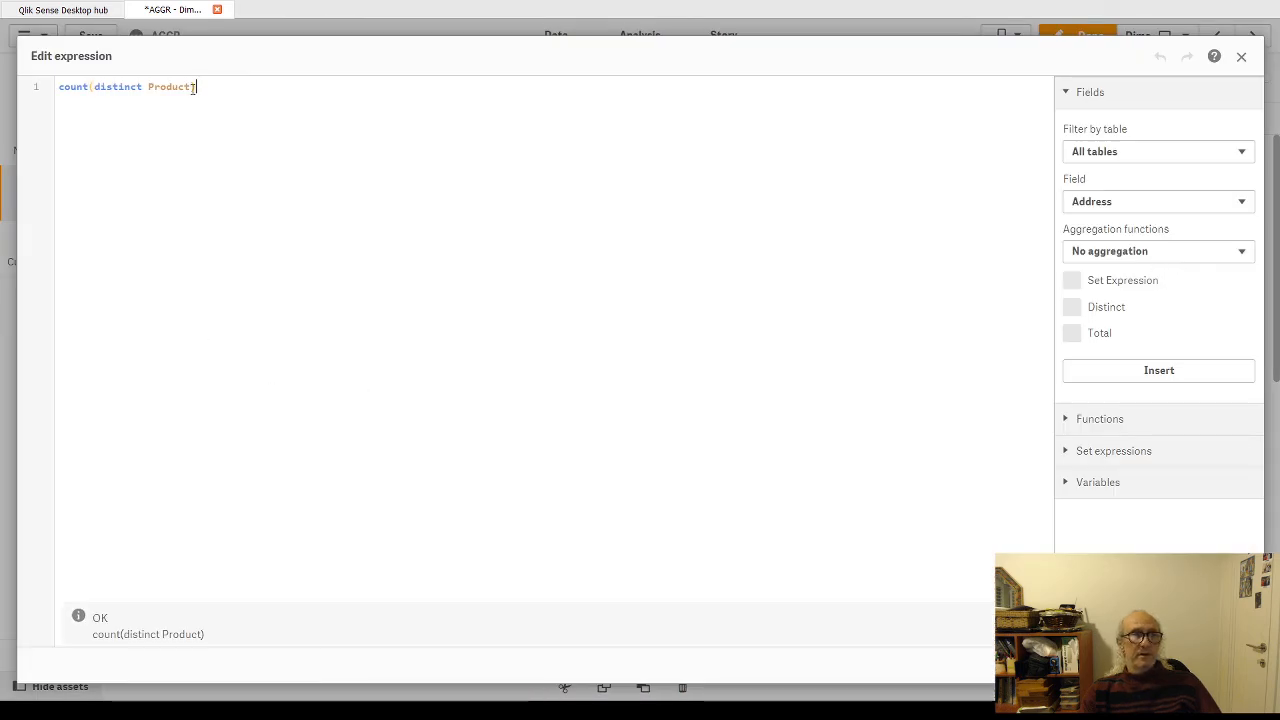
{"action": "left_click_drag", "start_coordinate": [198, 87], "coordinate": [46, 90]}
{"action": "type", "text": "S"}
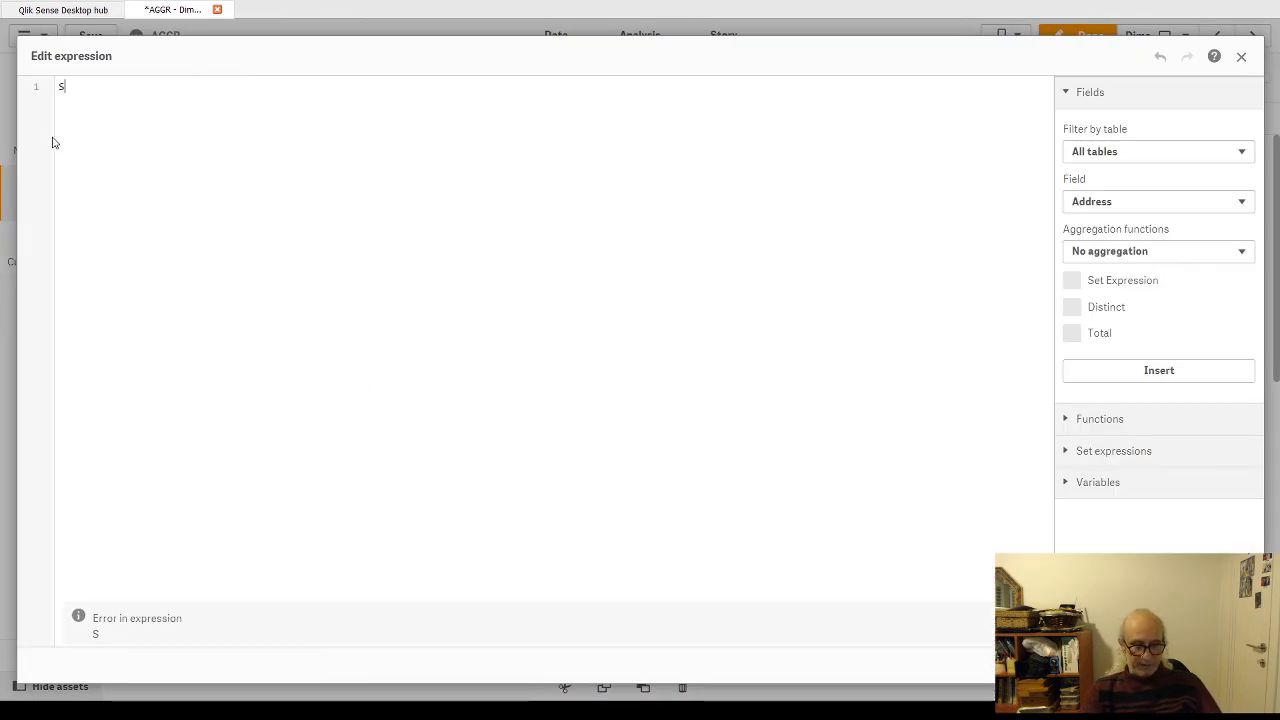
{"action": "type", "text": "um("}
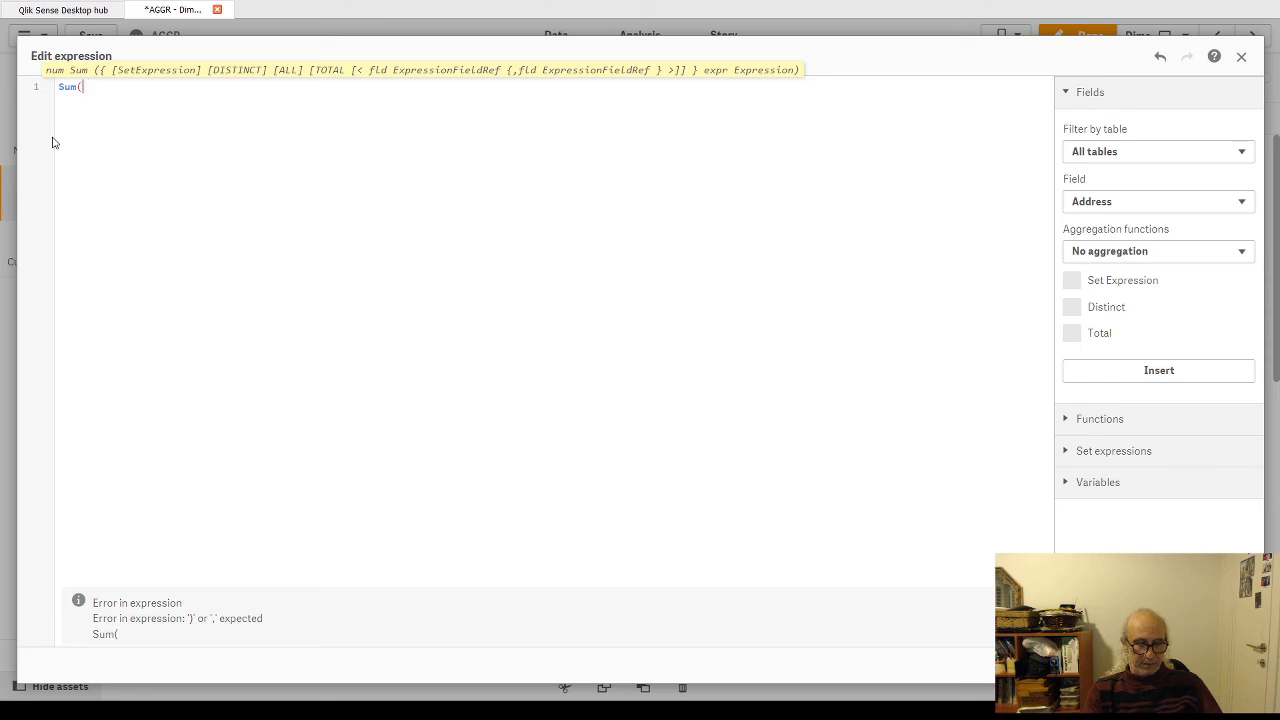
{"action": "type", "text": "DSales"}
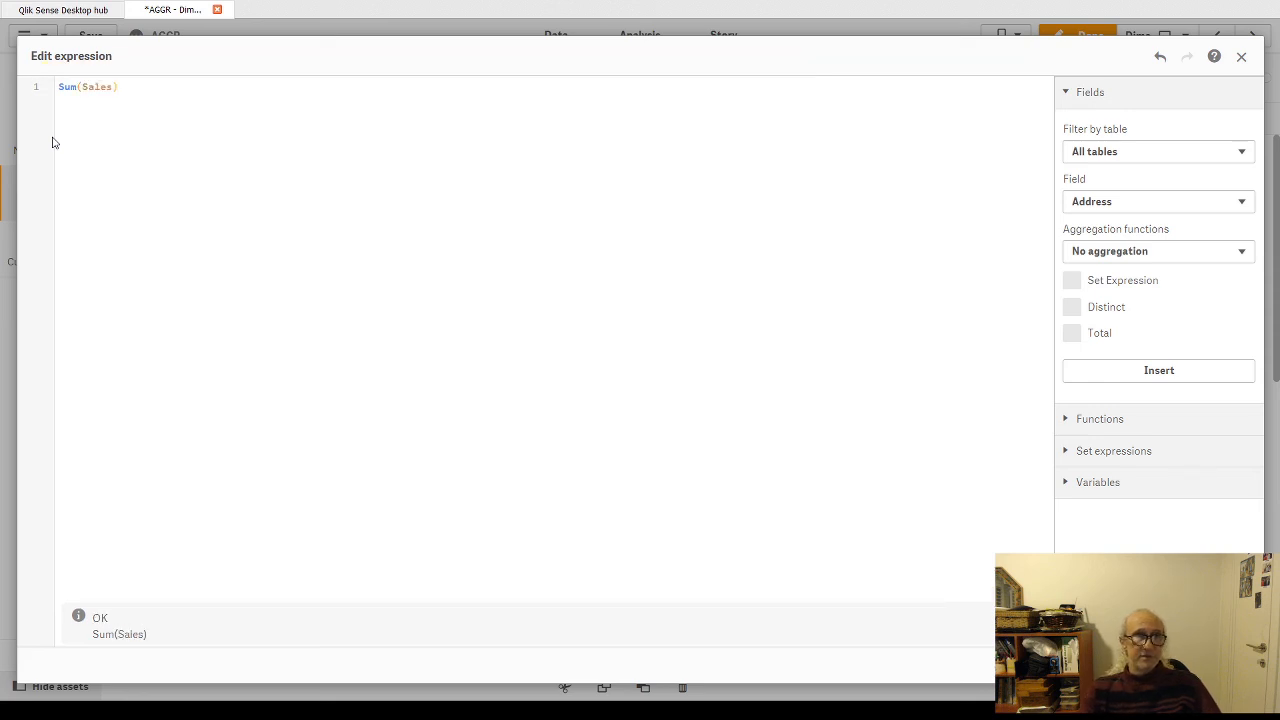
{"action": "left_click", "coordinate": [1228, 665]}
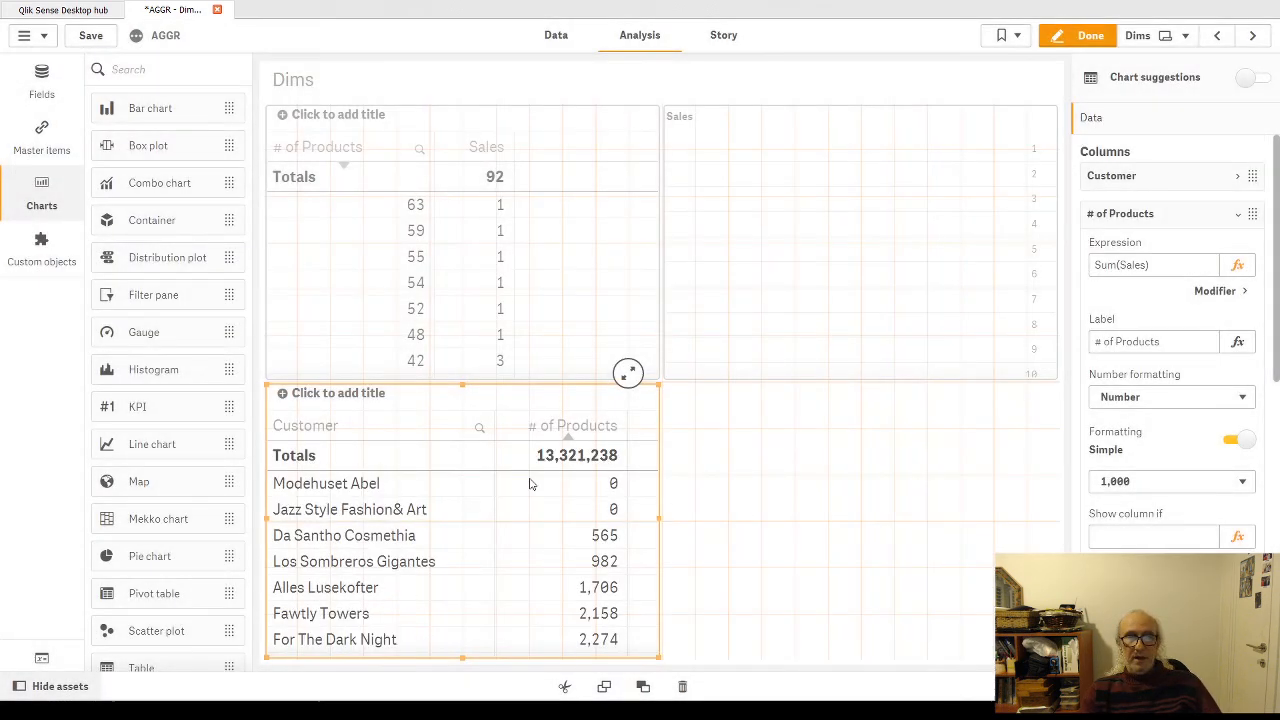
Step: Leave edit mode, sort the customer table by # of Products in descending order, and look through its rows
{"action": "left_click", "coordinate": [1060, 38]}
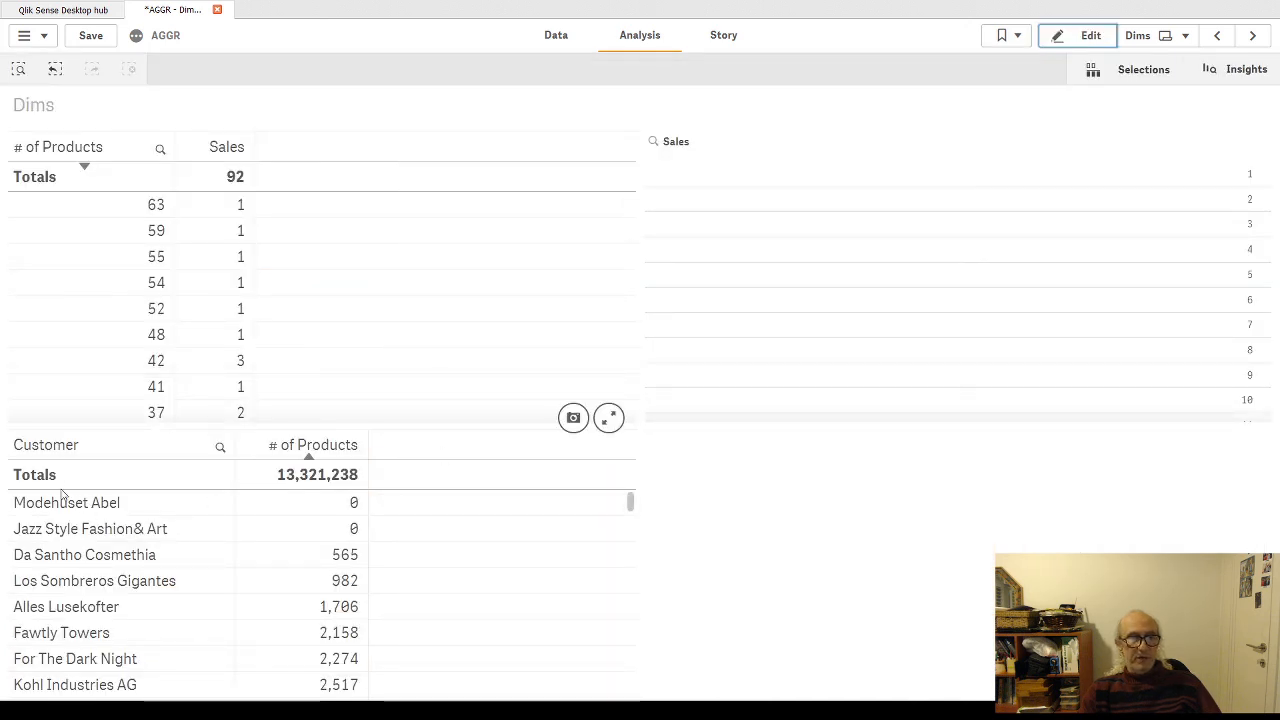
{"action": "scroll", "coordinate": [277, 571], "scroll_direction": "down", "scroll_amount": 5}
{"action": "left_click", "coordinate": [306, 457]}
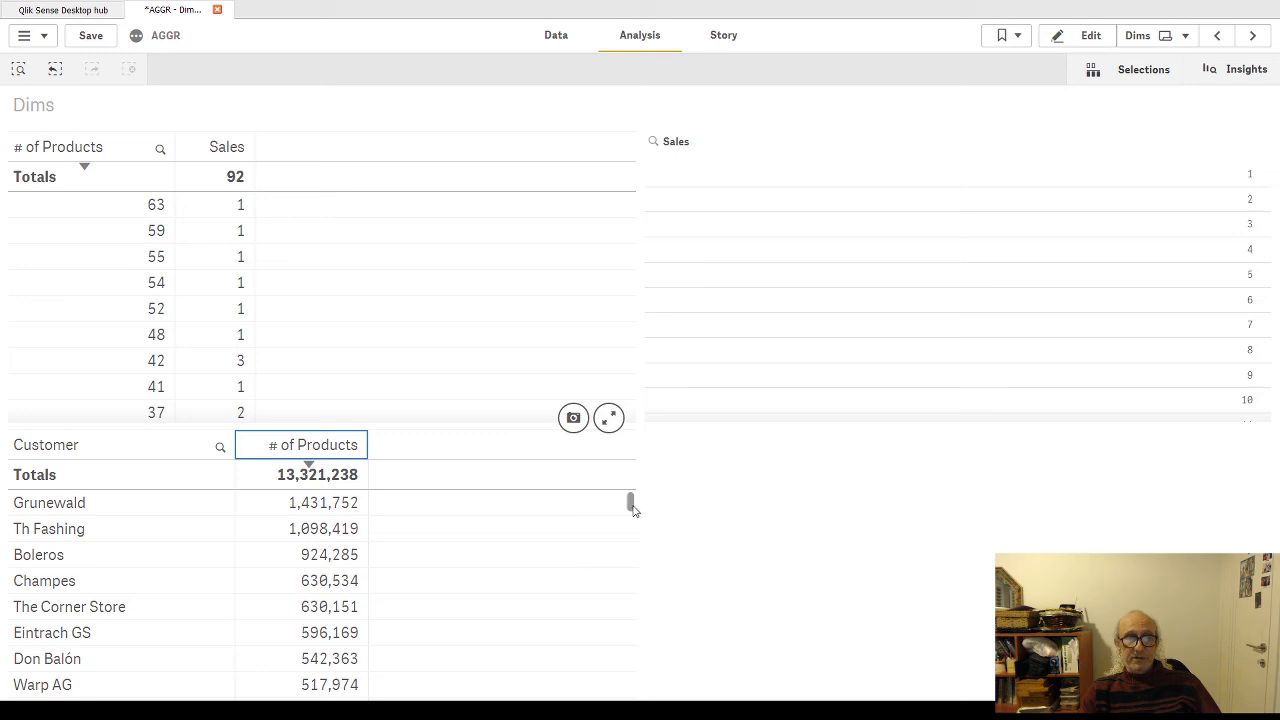
{"action": "mouse_move", "coordinate": [630, 503]}
{"action": "left_mouse_down"}
{"action": "mouse_move", "coordinate": [630, 634]}
{"action": "mouse_move", "coordinate": [632, 500]}
{"action": "left_mouse_up"}
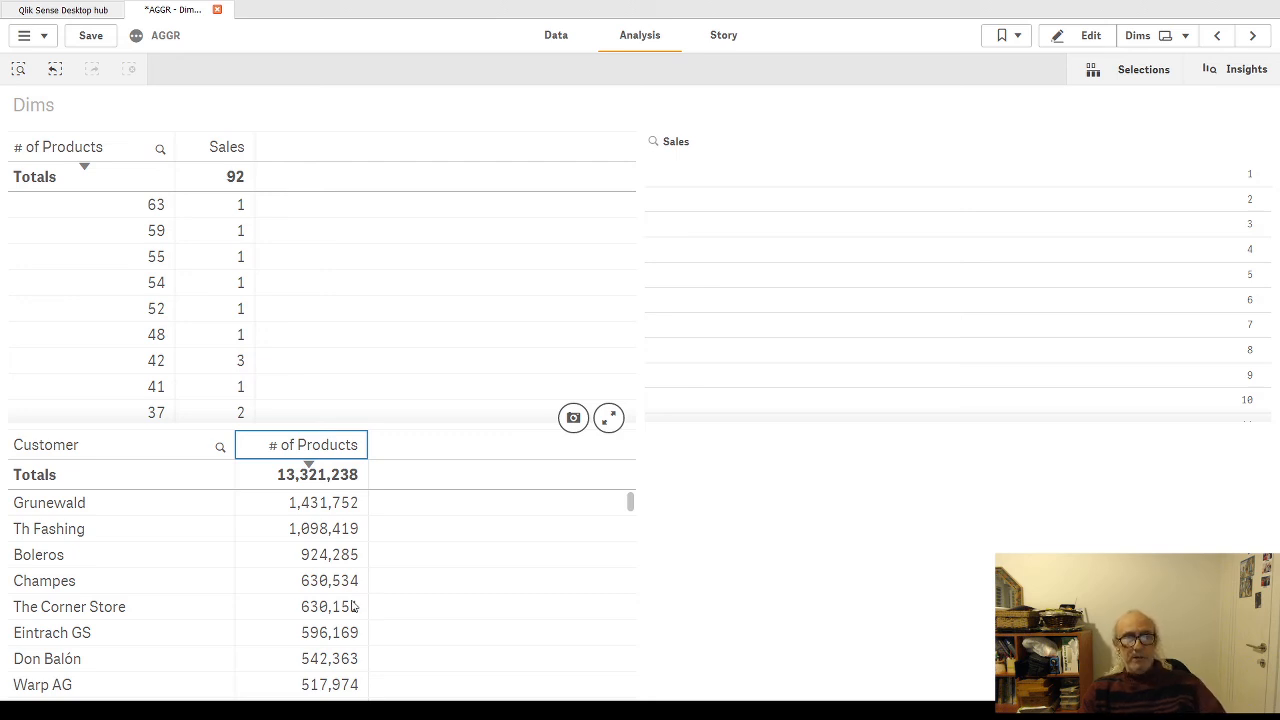
{"action": "mouse_move", "coordinate": [630, 508]}
{"action": "left_mouse_down"}
{"action": "mouse_move", "coordinate": [633, 674]}
{"action": "mouse_move", "coordinate": [641, 494]}
{"action": "left_mouse_up"}
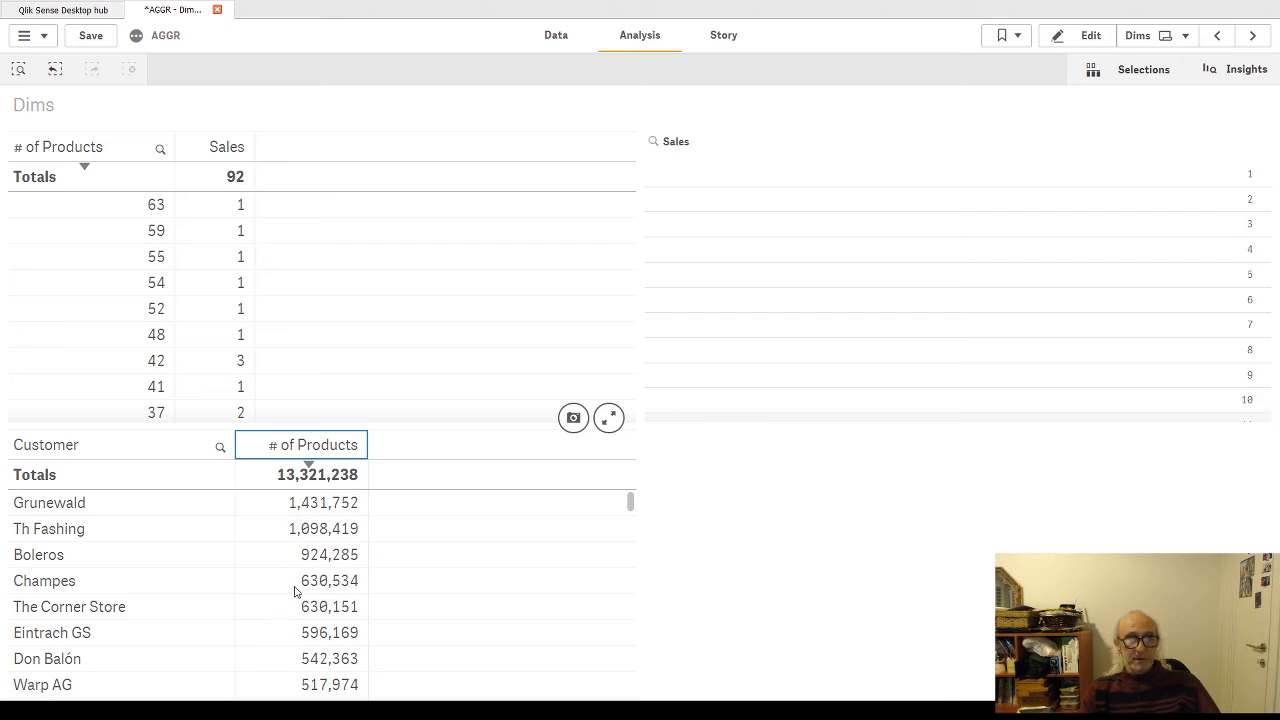
Step: Resume editing the sheet, apply the customer table's pending sort change, and select its Sum(Sales) measure expression
{"action": "left_click", "coordinate": [1091, 36]}
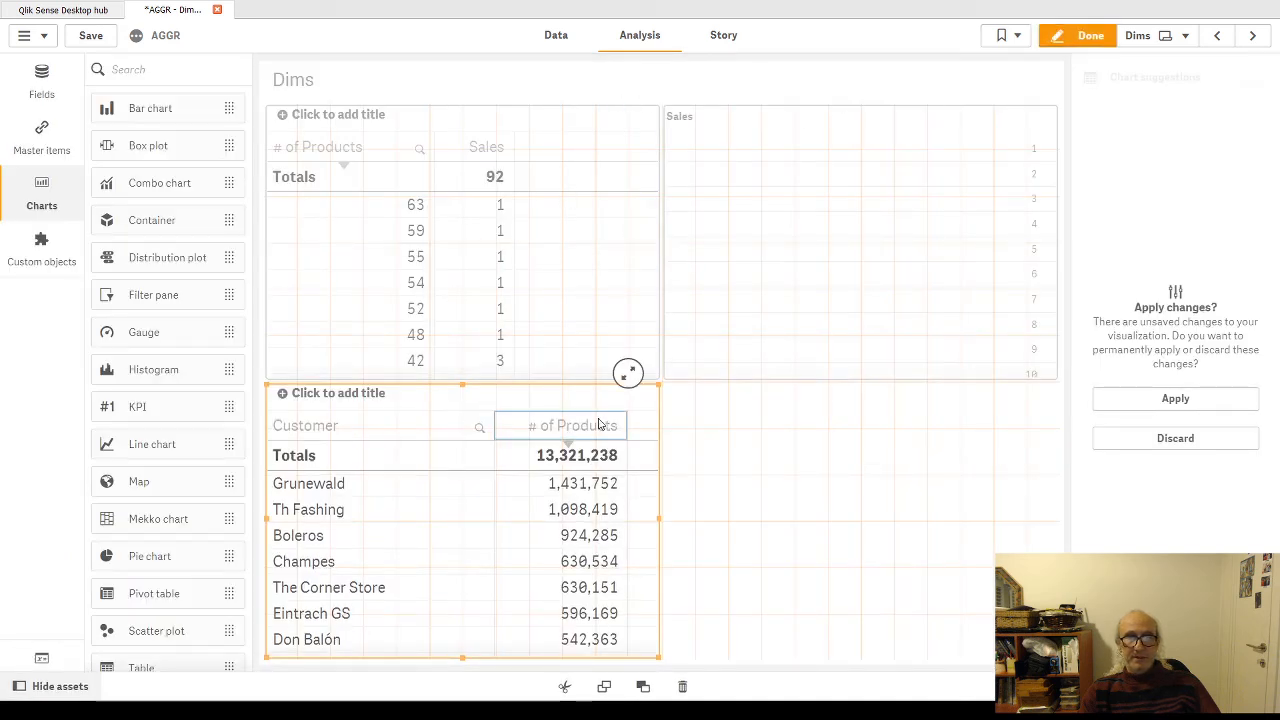
{"action": "left_click", "coordinate": [1145, 402]}
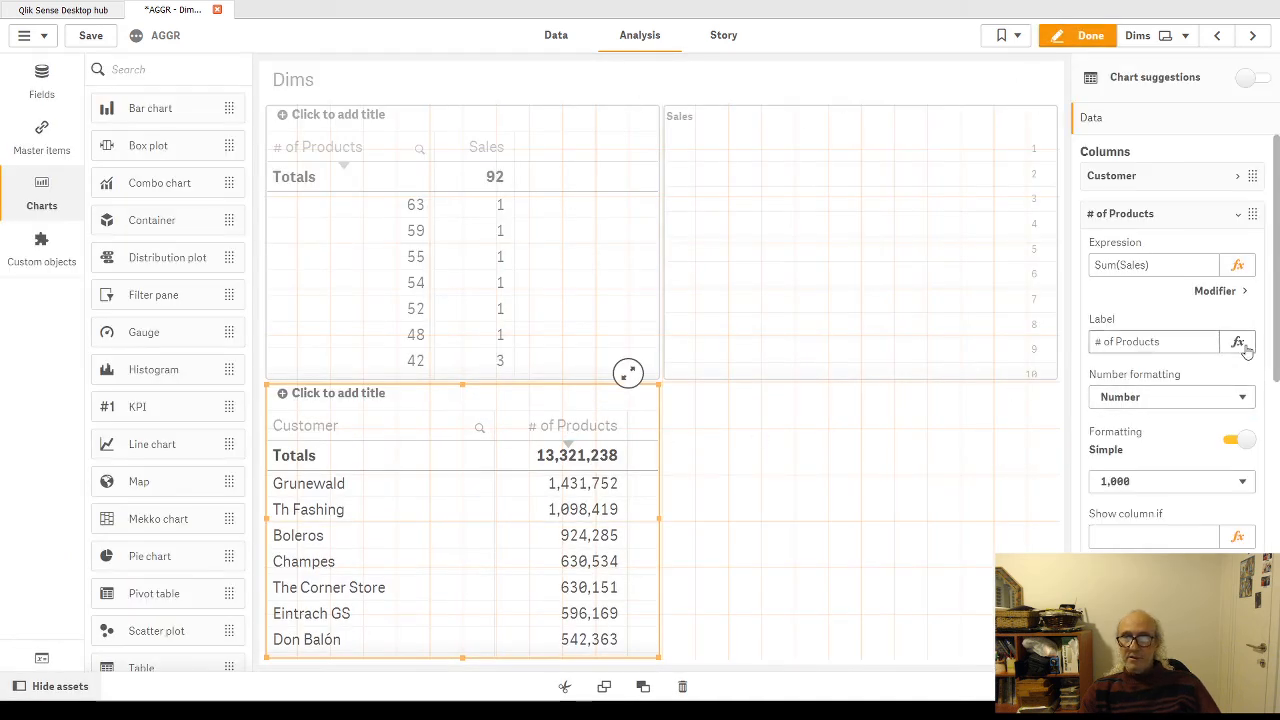
{"action": "left_click", "coordinate": [1210, 266]}
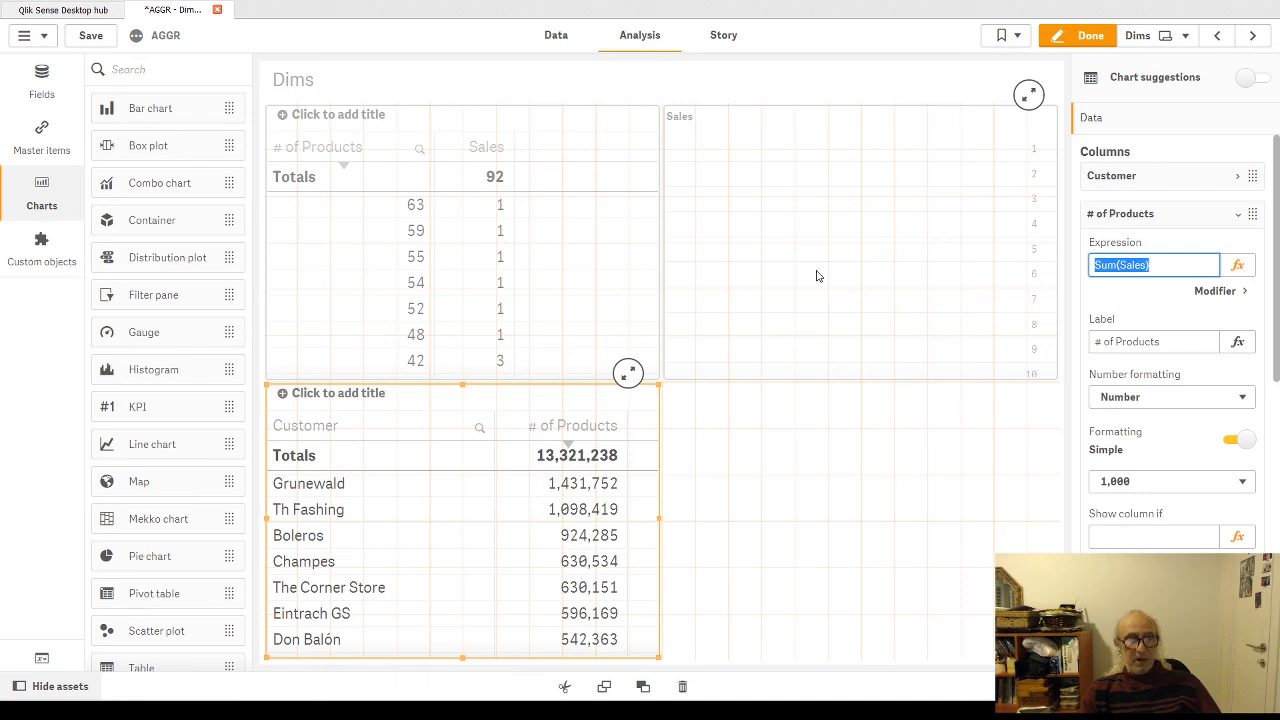
Step: Apply the upper table's pending changes and replace count(distinct Product) with Sum(Sales) inside the Aggr of its # of Products dimension
{"action": "left_click", "coordinate": [540, 148]}
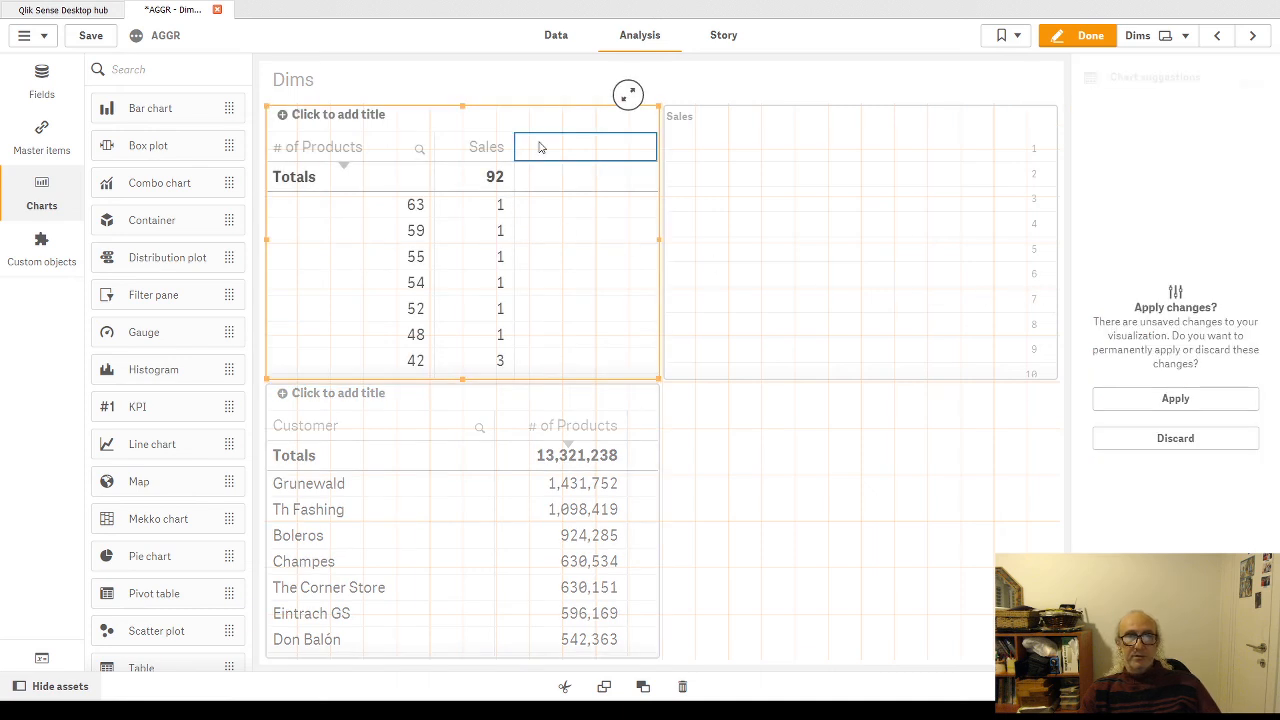
{"action": "left_click", "coordinate": [1157, 402]}
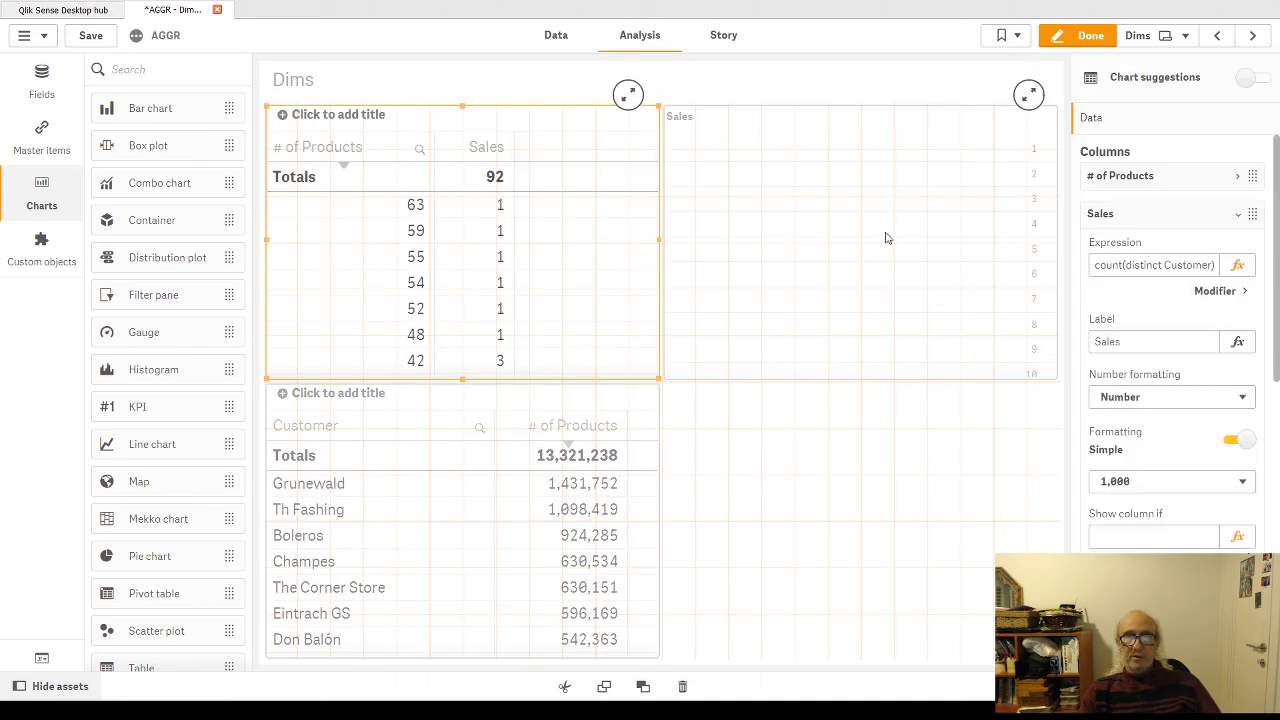
{"action": "left_click", "coordinate": [1239, 214]}
{"action": "left_click", "coordinate": [1238, 176]}
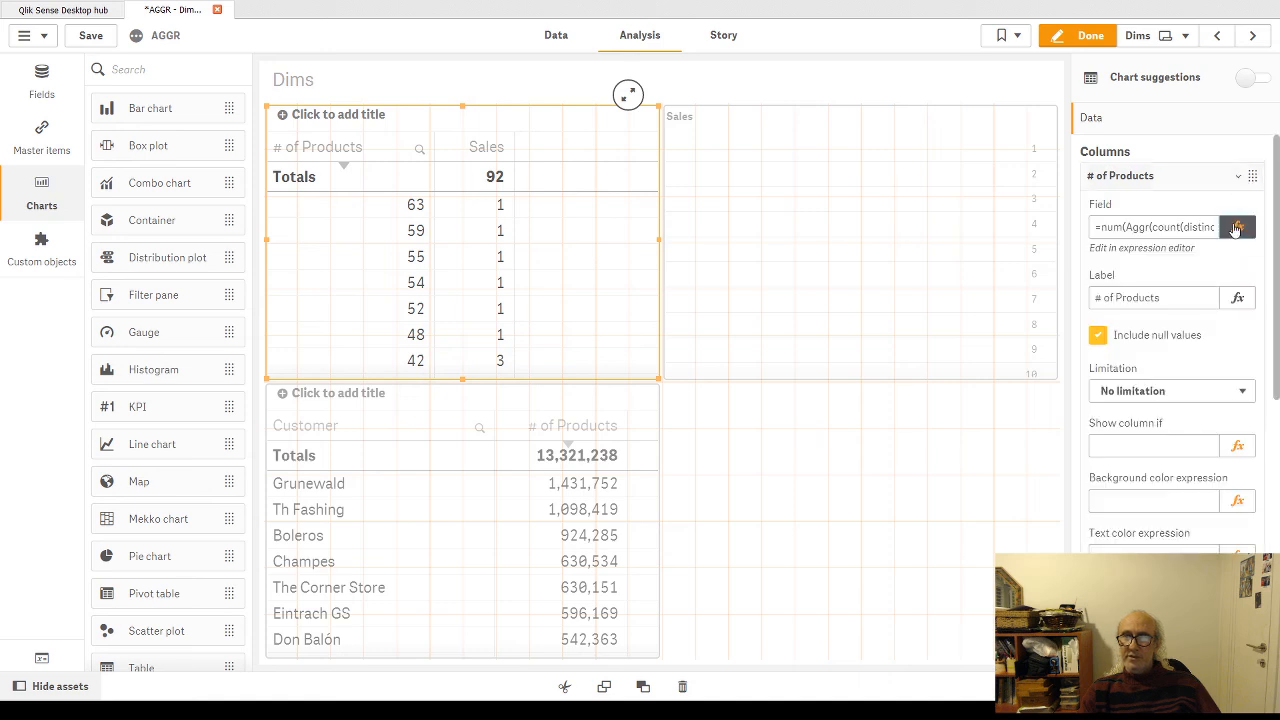
{"action": "left_click", "coordinate": [1237, 227]}
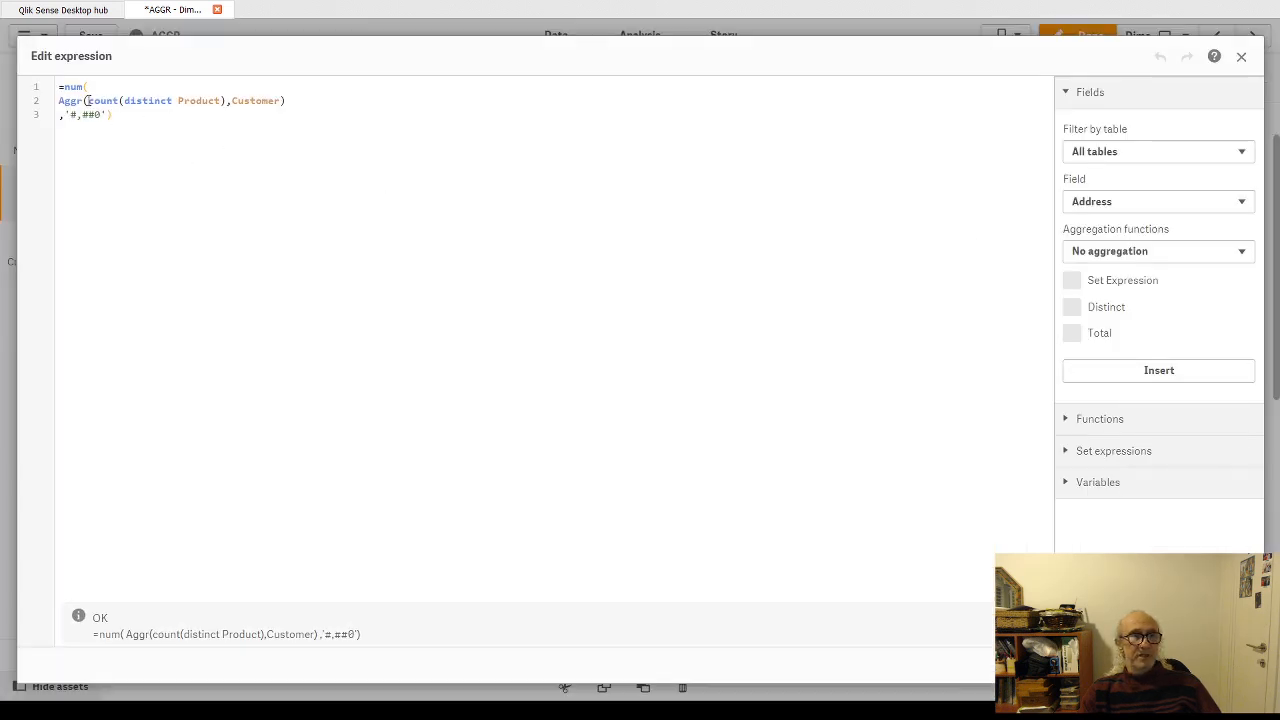
{"action": "left_click_drag", "start_coordinate": [85, 101], "coordinate": [227, 101]}
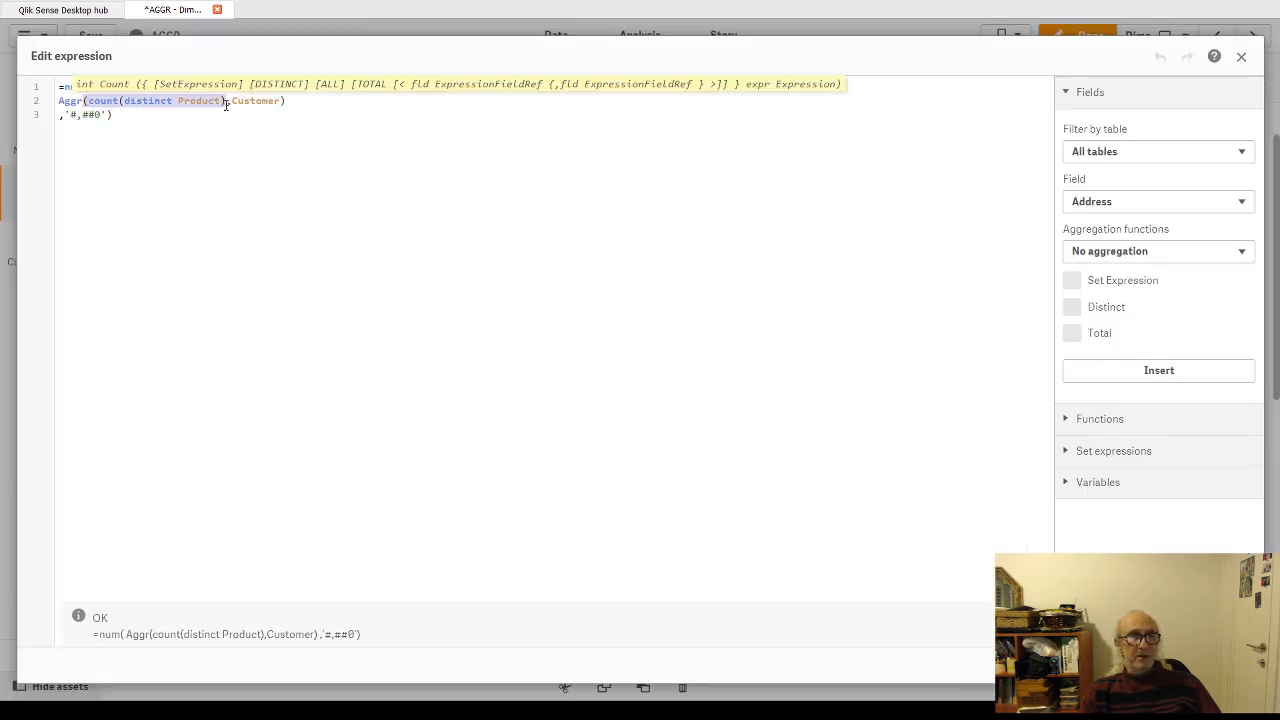
{"action": "type", "text": "Sum(Sales)"}
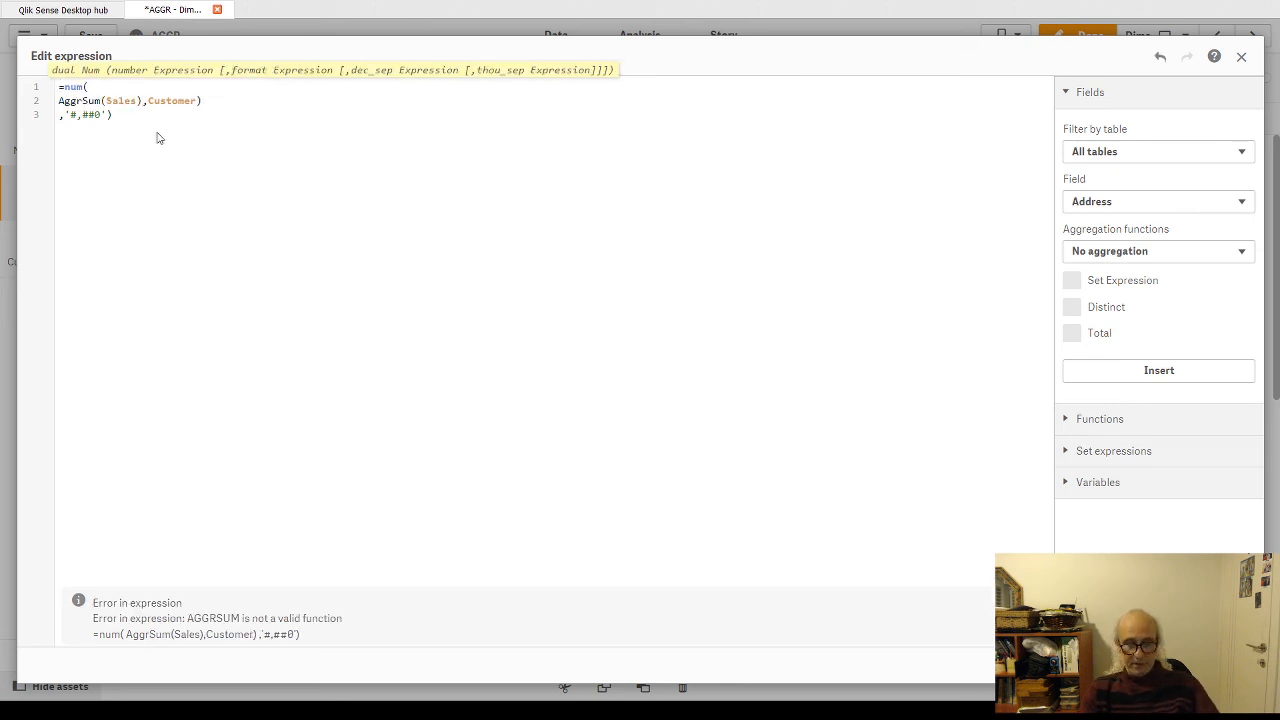
{"action": "type", "text": "("}
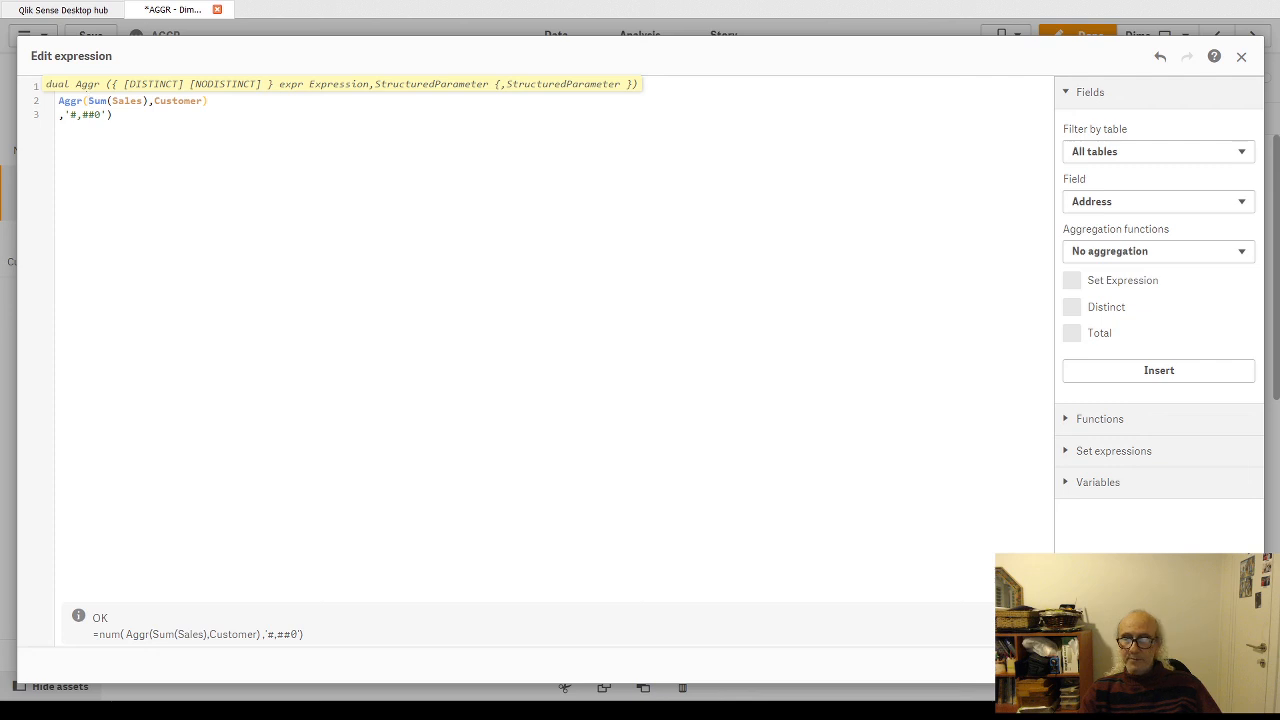
{"action": "left_click", "coordinate": [1228, 665]}
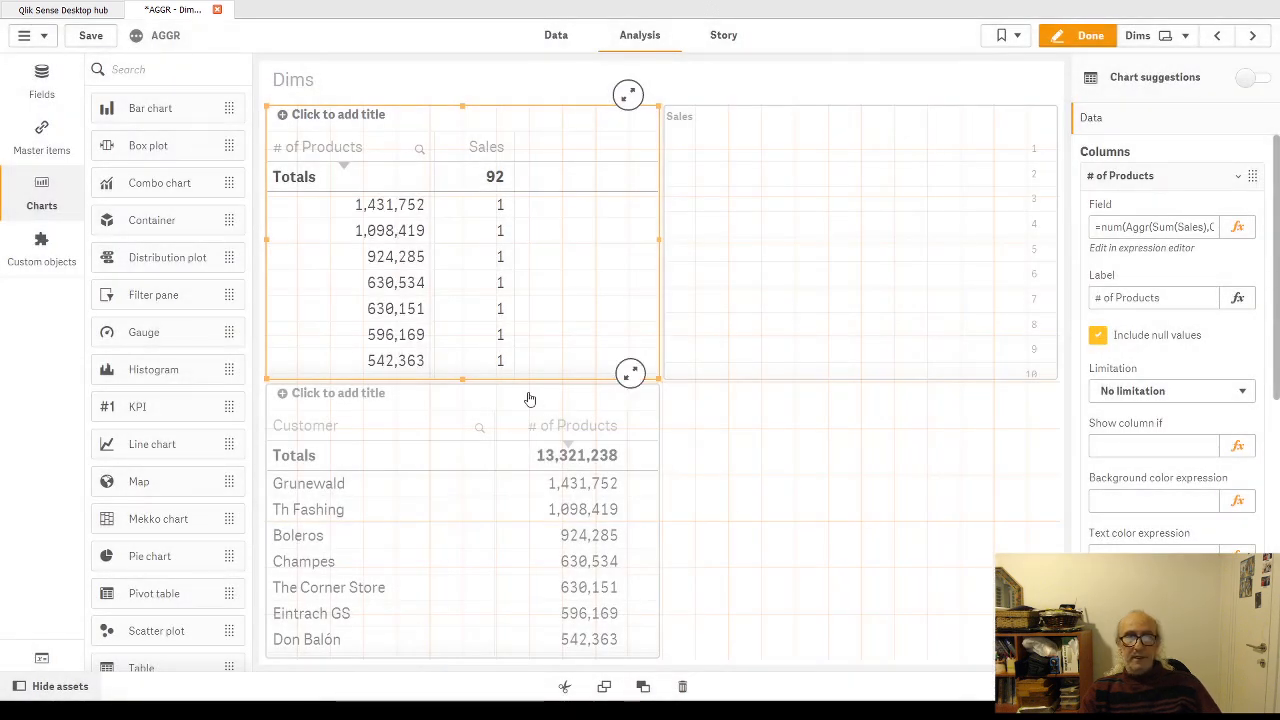
Step: Leave edit mode, sort the upper table by its Sales column in descending order, and look through its rows
{"action": "left_click", "coordinate": [1088, 38]}
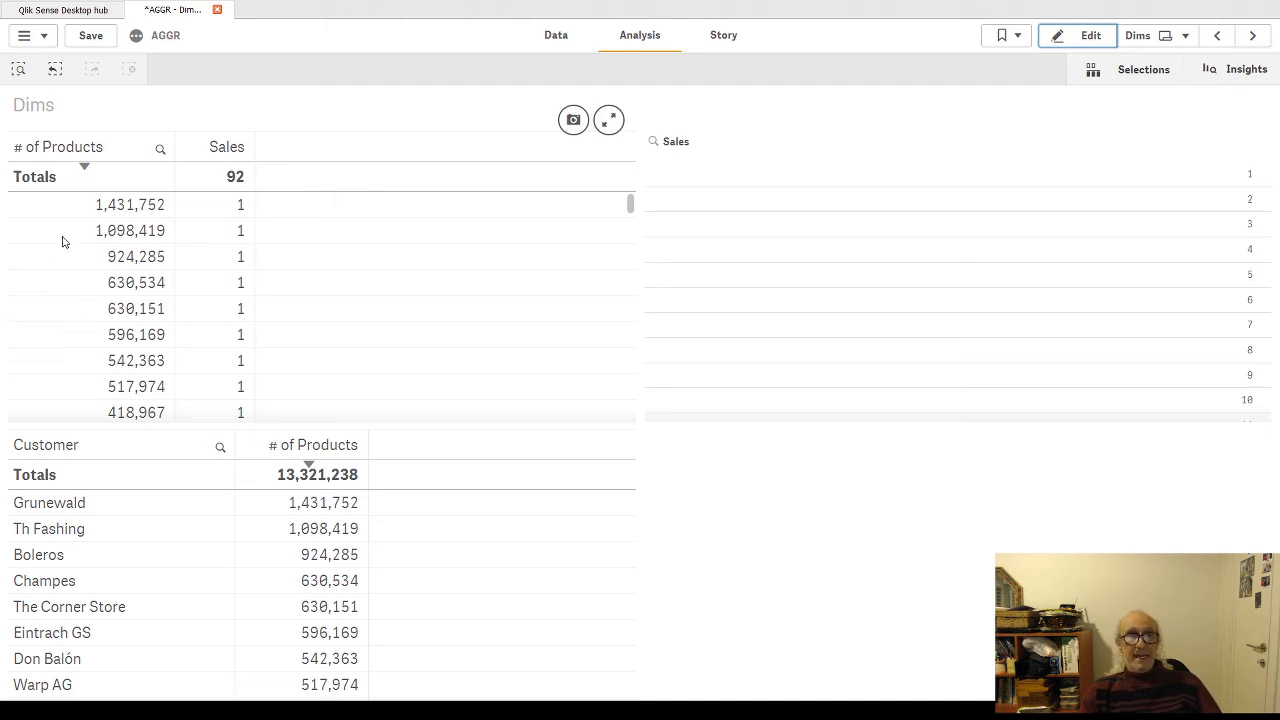
{"action": "left_click", "coordinate": [217, 158]}
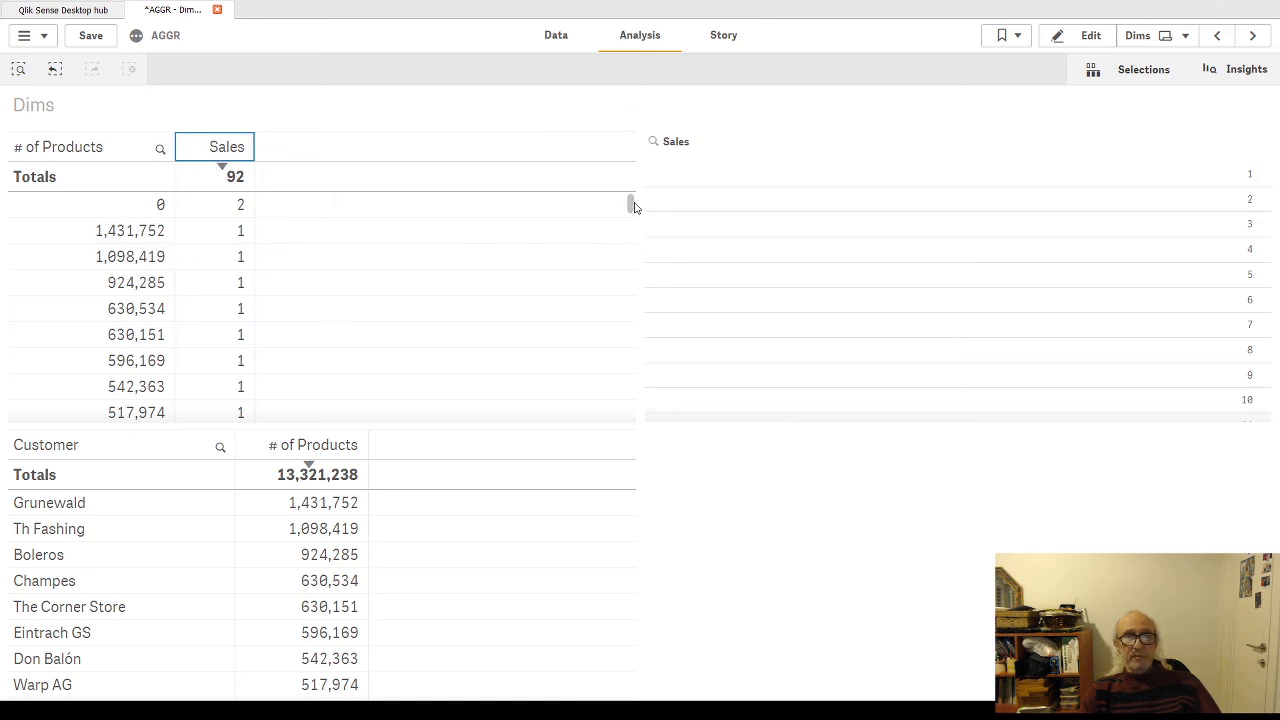
{"action": "mouse_move", "coordinate": [631, 204]}
{"action": "left_mouse_down"}
{"action": "mouse_move", "coordinate": [623, 400]}
{"action": "mouse_move", "coordinate": [643, 194]}
{"action": "left_mouse_up"}
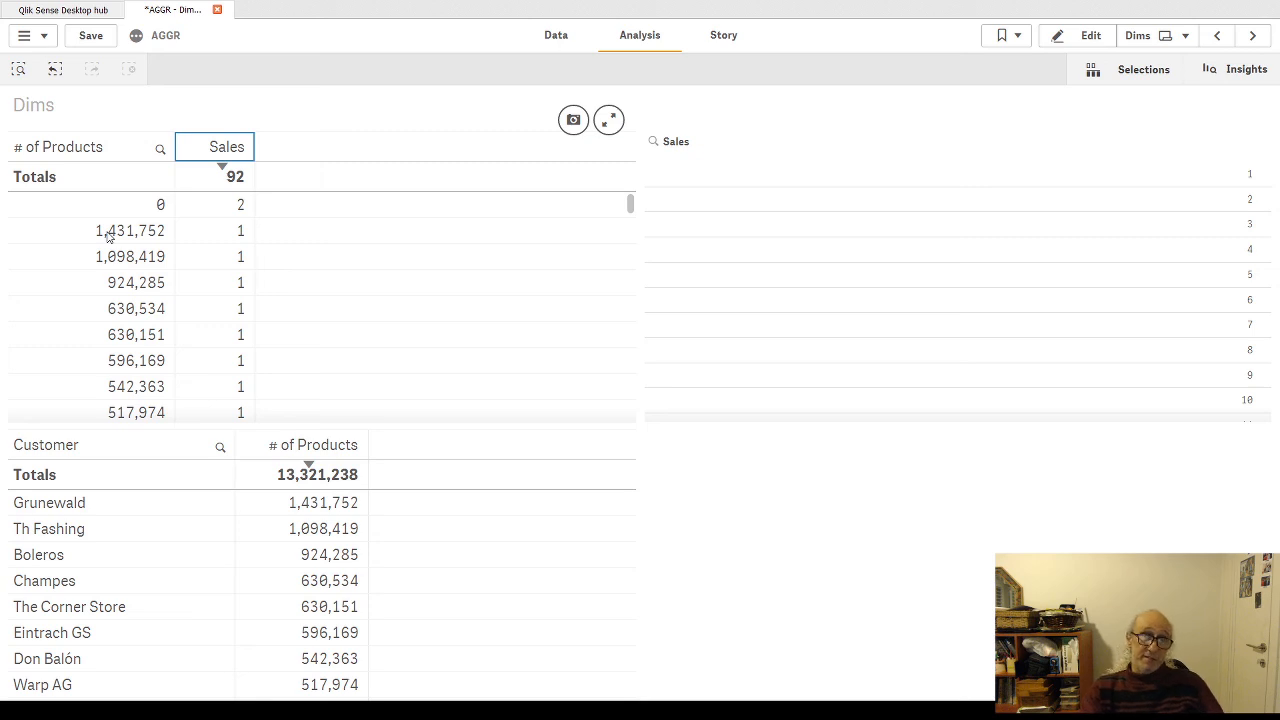
Step: Resume editing, shrink the Sales filter pane to a narrow strip, widen the upper table into the freed space, and apply its pending changes
{"action": "left_click", "coordinate": [1094, 40]}
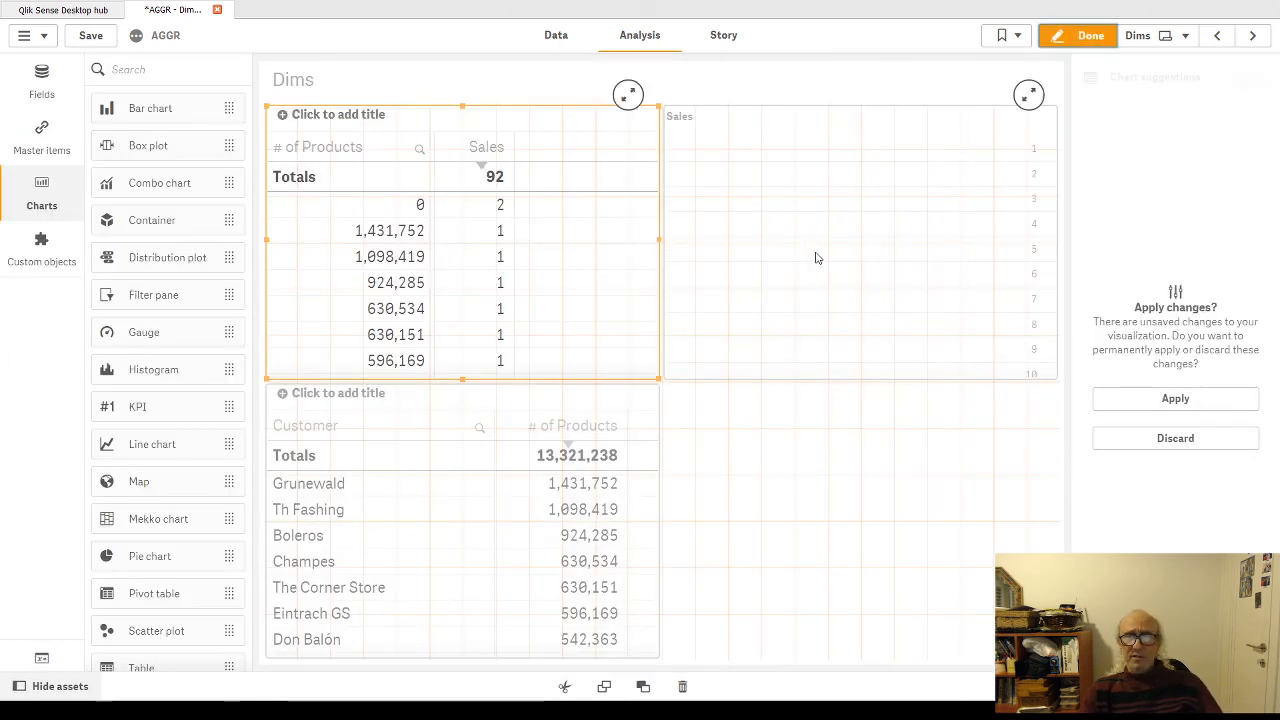
{"action": "left_click", "coordinate": [815, 258]}
{"action": "left_click_drag", "start_coordinate": [664, 242], "coordinate": [1023, 254]}
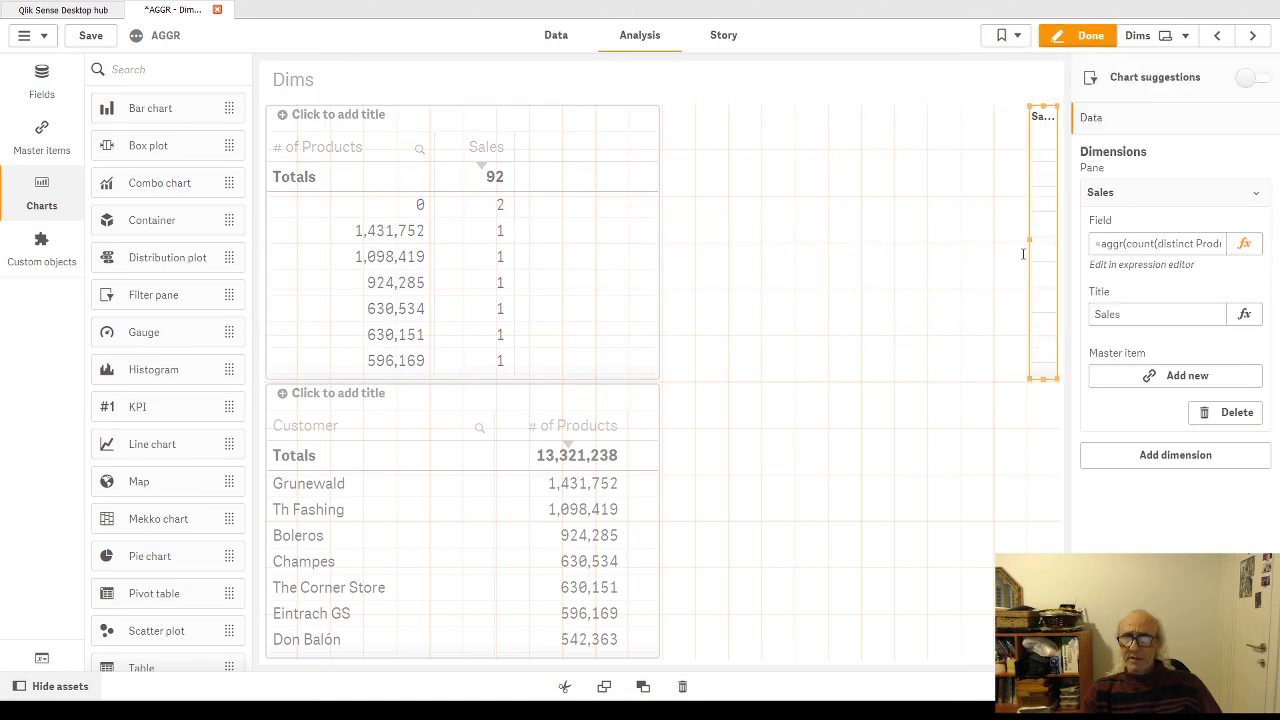
{"action": "left_click", "coordinate": [645, 278]}
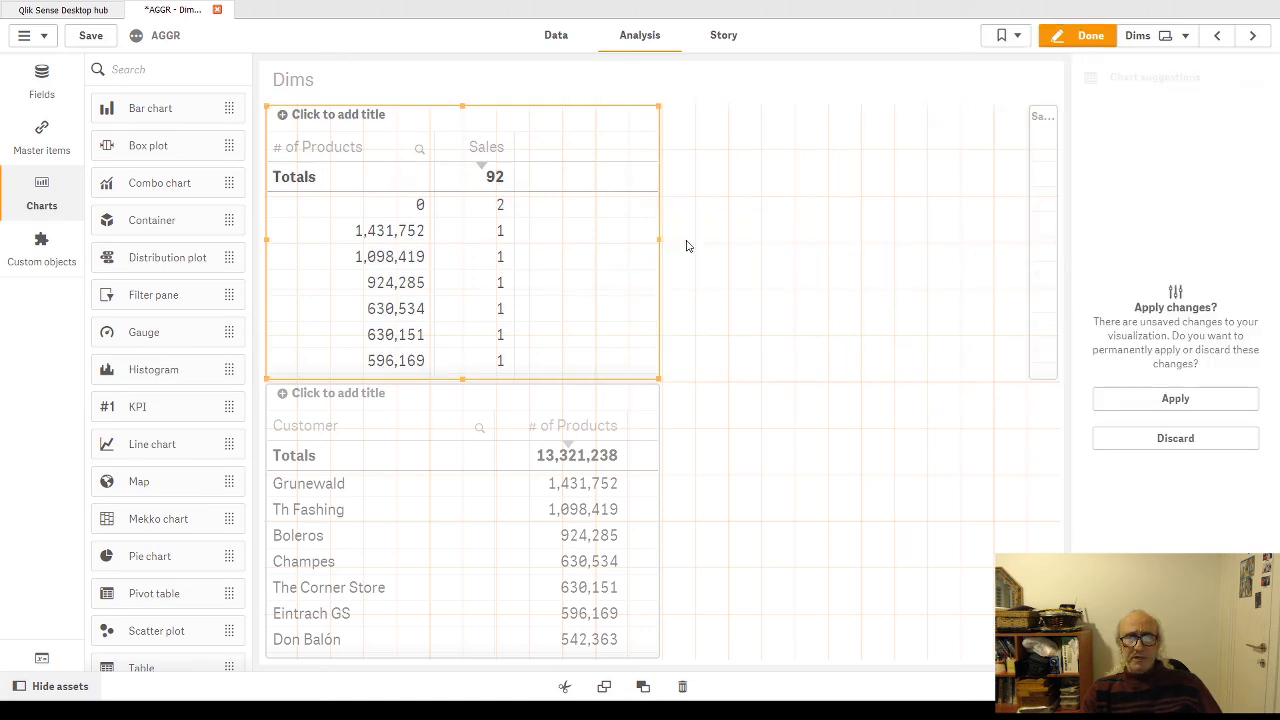
{"action": "left_click_drag", "start_coordinate": [660, 242], "coordinate": [986, 243]}
{"action": "left_click", "coordinate": [1110, 400]}
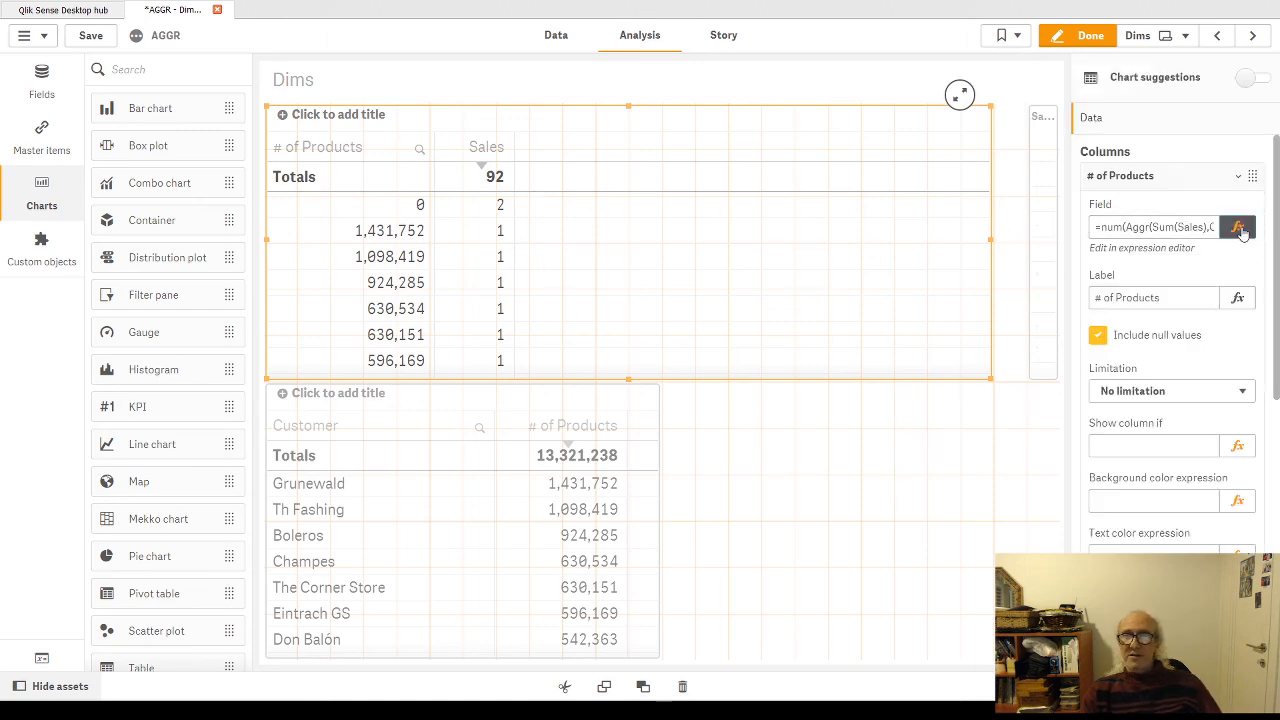
Step: Remove the num function and its '#,##0' format from the upper table's # of Products dimension, leaving =Aggr(Sum(Sales),Customer)
{"action": "left_click", "coordinate": [1238, 228]}
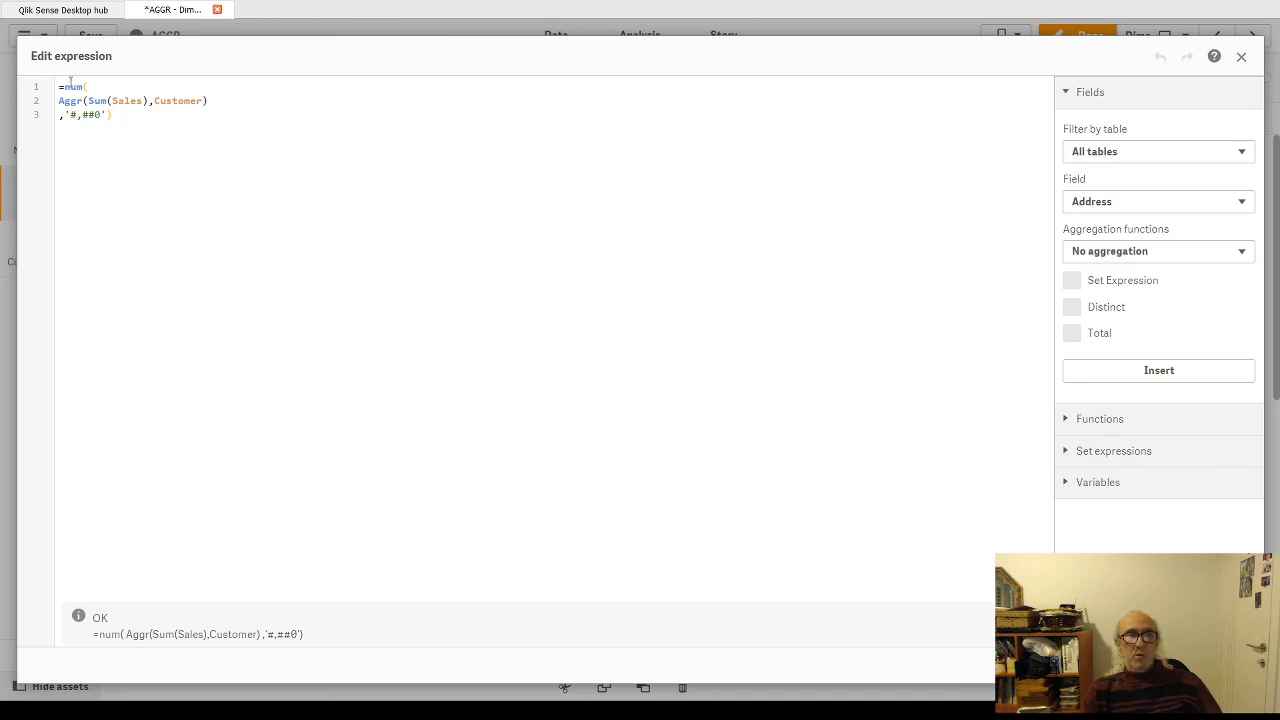
{"action": "left_click_drag", "start_coordinate": [62, 87], "coordinate": [319, 114]}
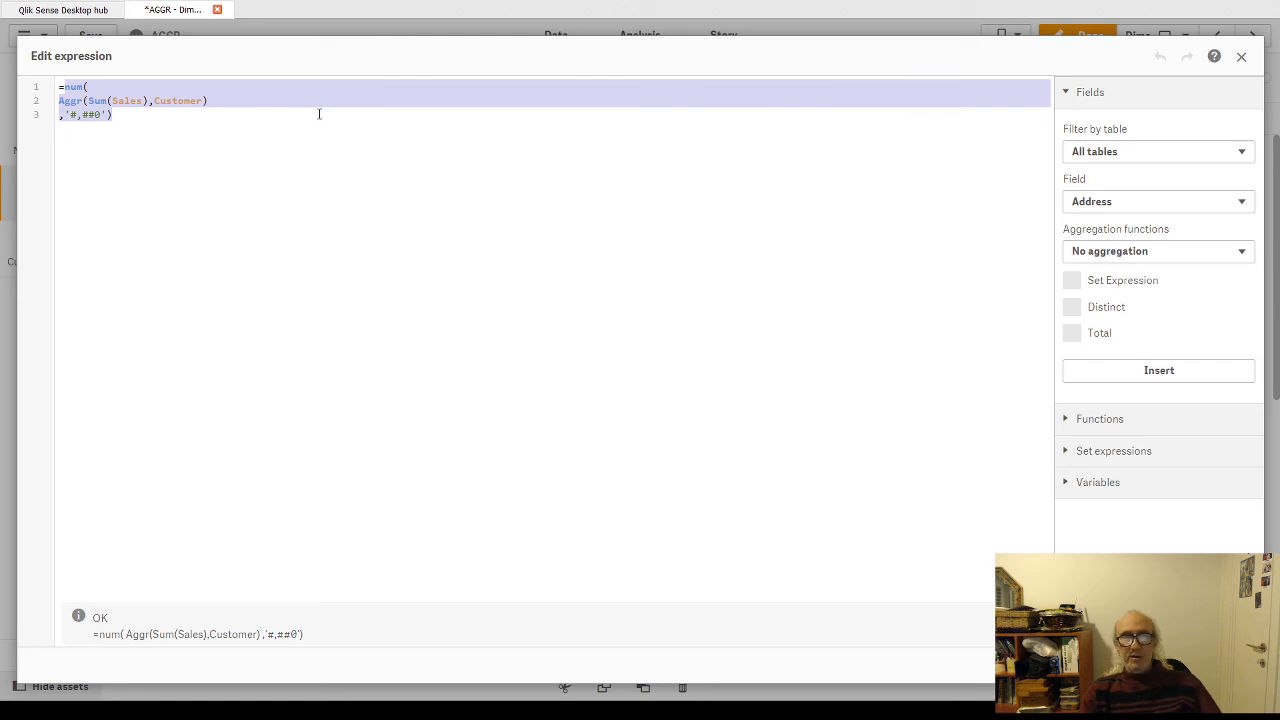
{"action": "left_click", "coordinate": [100, 87]}
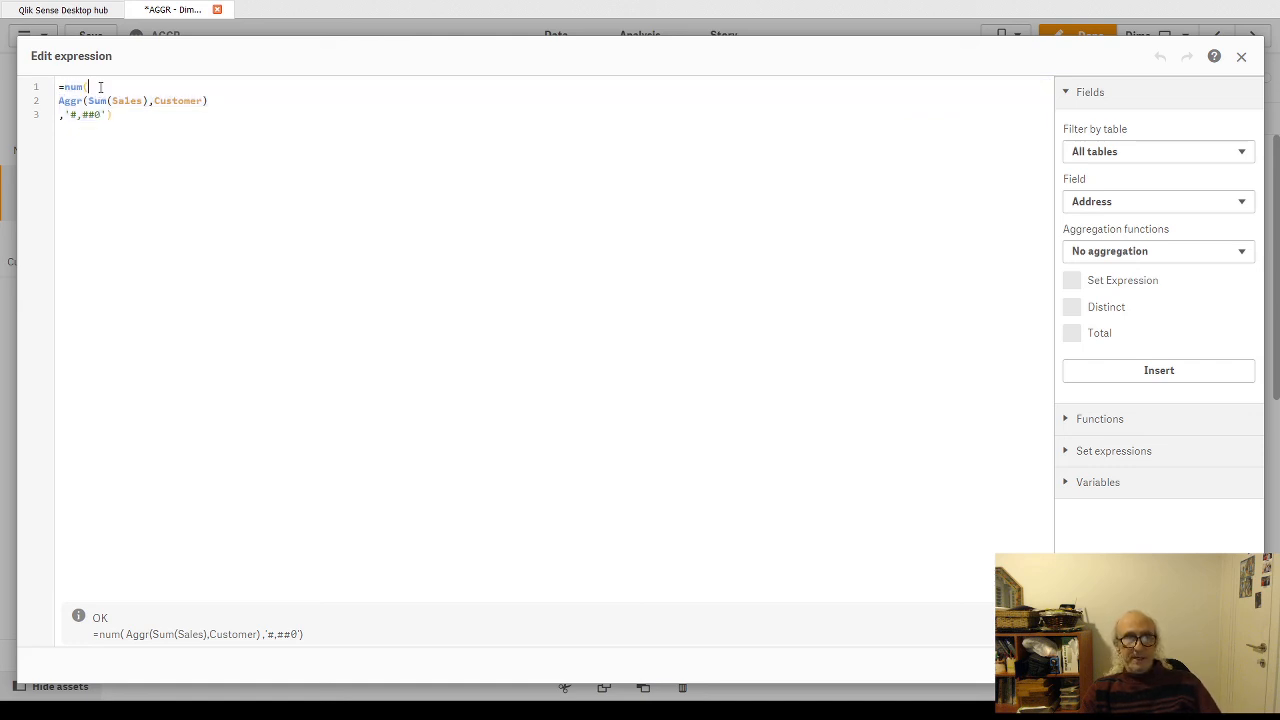
{"action": "key", "text": "BackSpace"}
{"action": "key", "text": "BackSpace"}
{"action": "key", "text": "BackSpace"}
{"action": "key", "text": "BackSpace"}
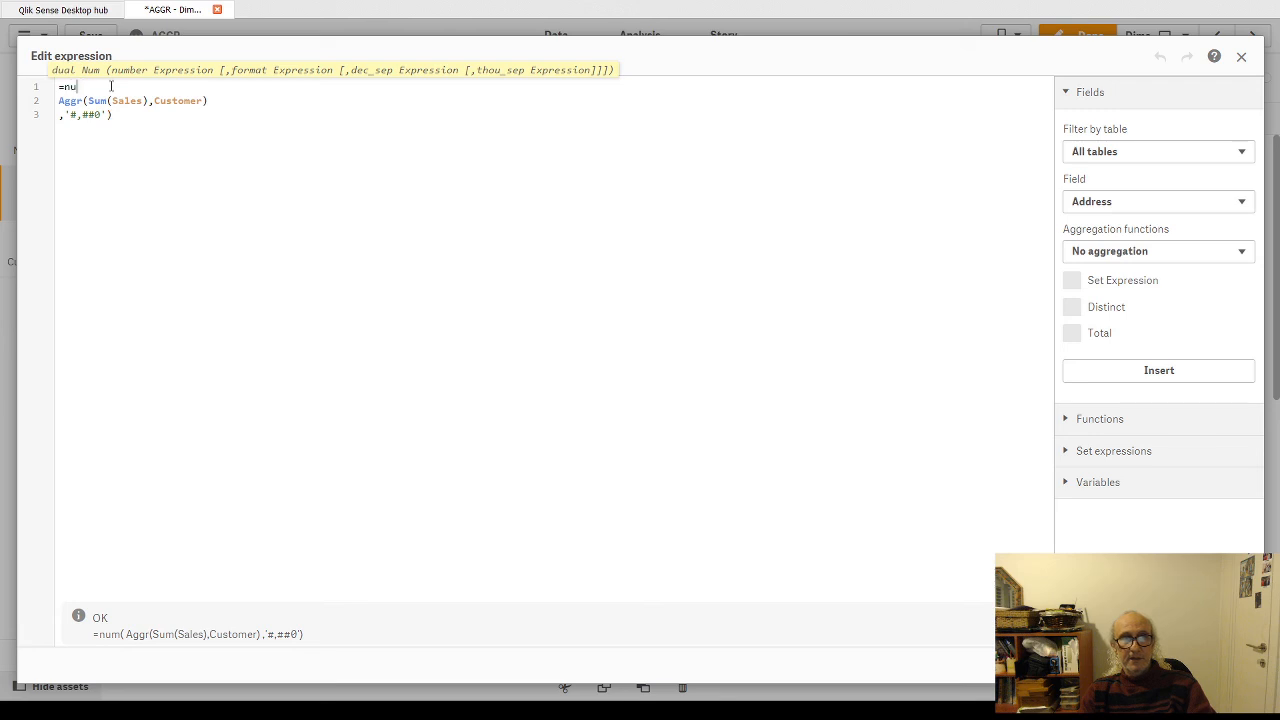
{"action": "left_click", "coordinate": [117, 115]}
{"action": "key", "text": "BackSpace"}
{"action": "key", "text": "BackSpace"}
{"action": "key", "text": "BackSpace"}
{"action": "key", "text": "BackSpace"}
{"action": "key", "text": "BackSpace"}
{"action": "key", "text": "BackSpace"}
{"action": "key", "text": "BackSpace"}
{"action": "key", "text": "BackSpace"}
{"action": "key", "text": "BackSpace"}
{"action": "key", "text": "BackSpace"}
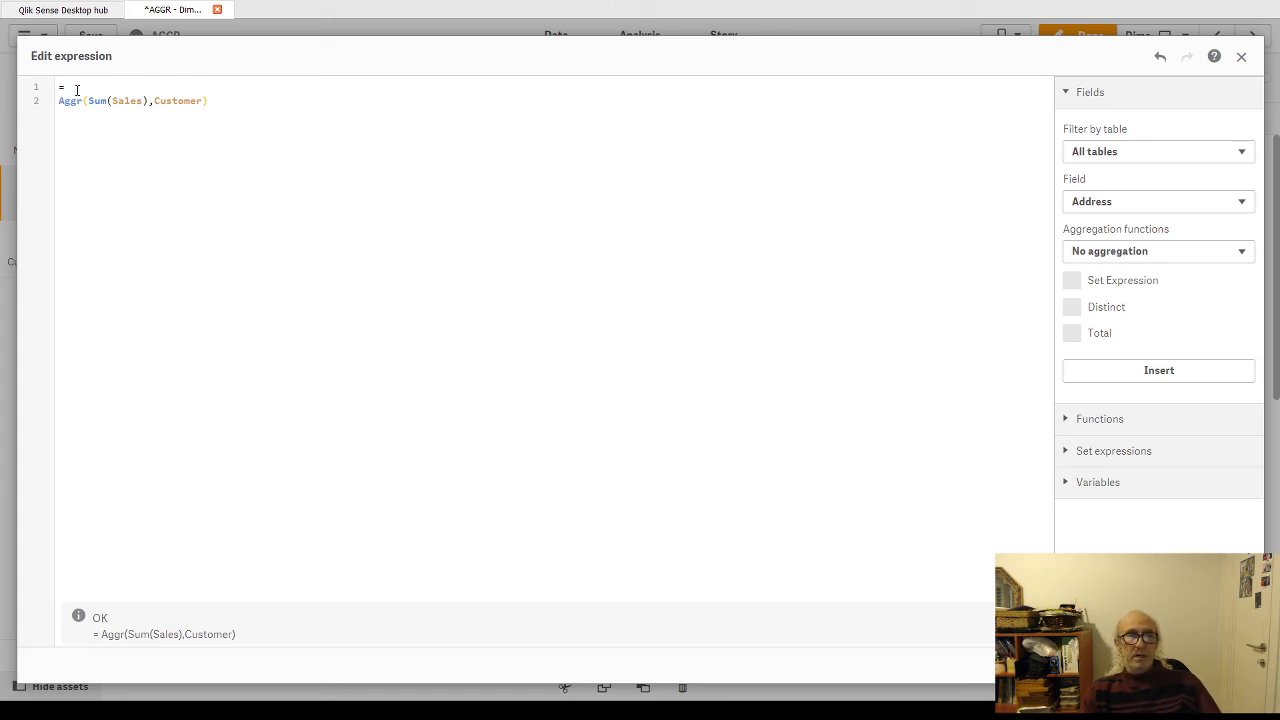
Step: Insert the opening of a Class function, Class(, on a new line before the Aggr expression
{"action": "key", "text": "Return"}
{"action": "type", "text": "C"}
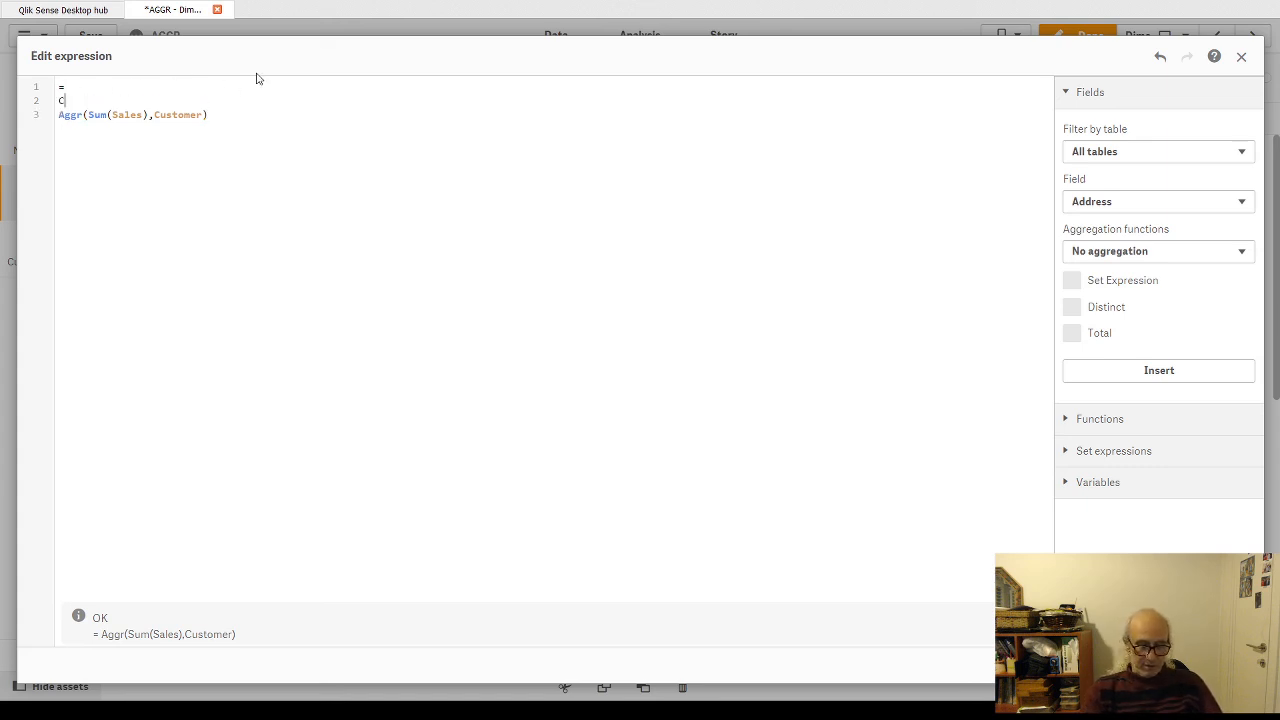
{"action": "type", "text": "l"}
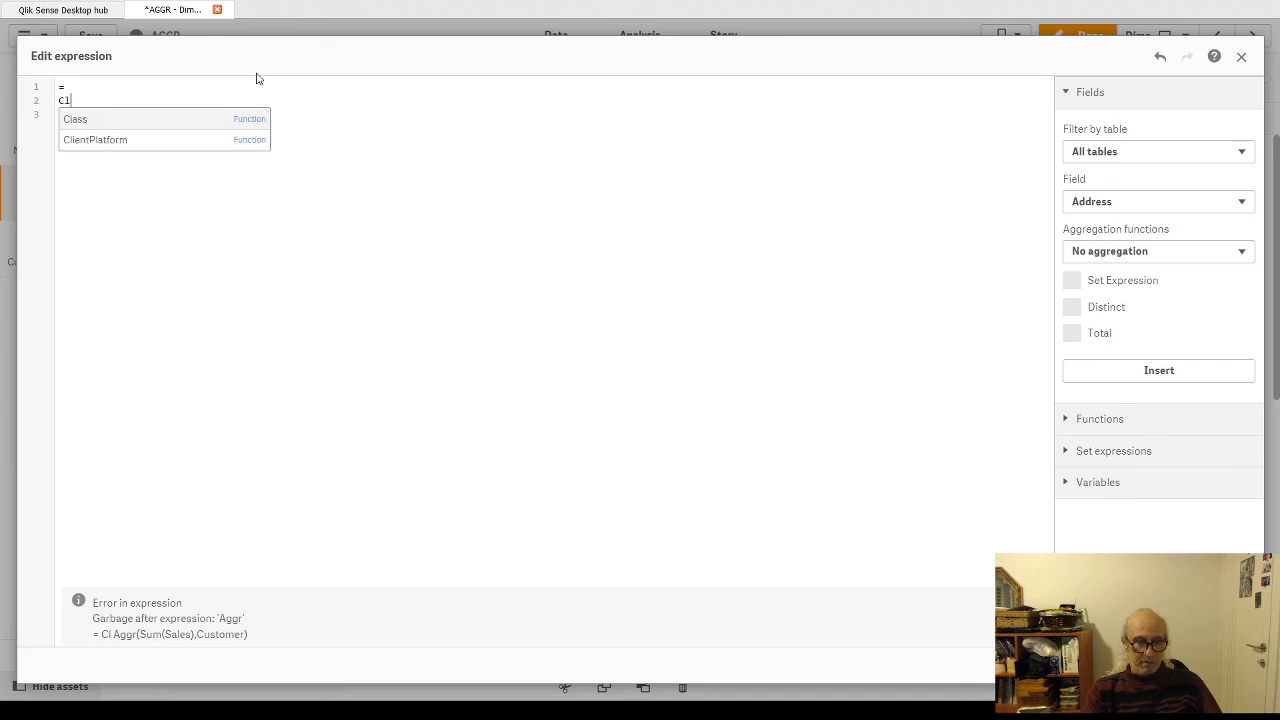
{"action": "type", "text": "sss"}
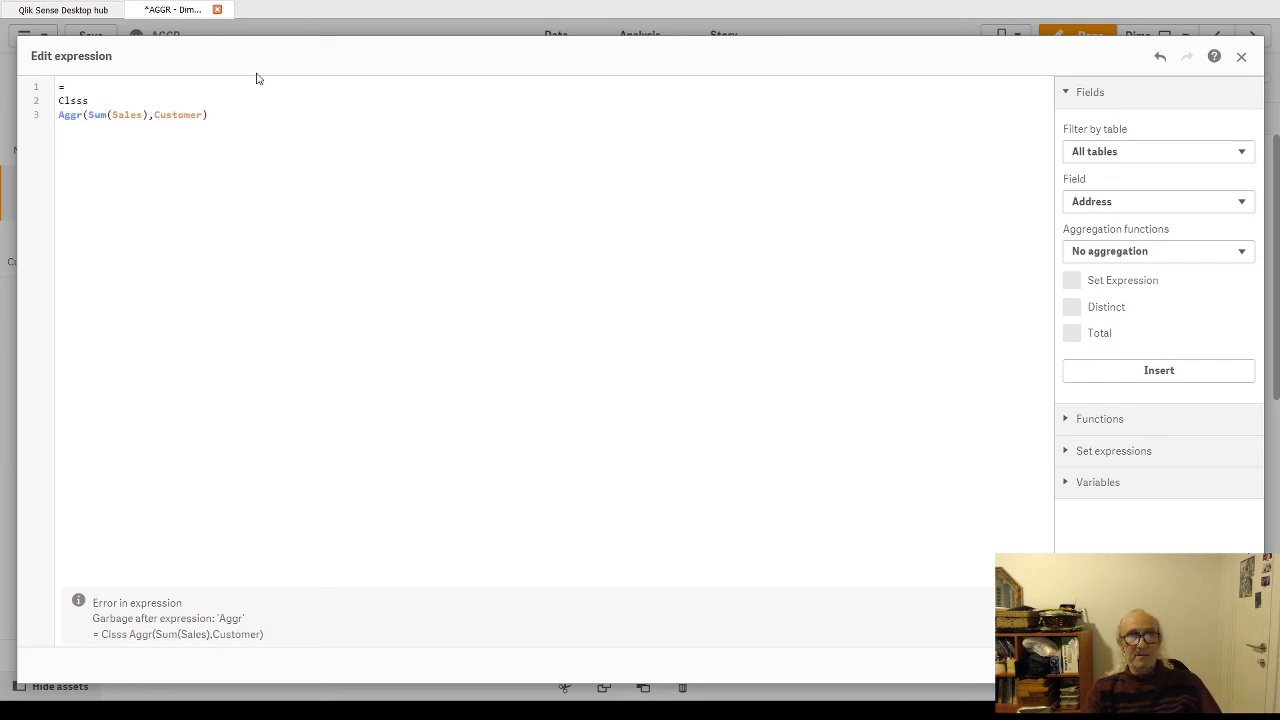
{"action": "type", "text": "("}
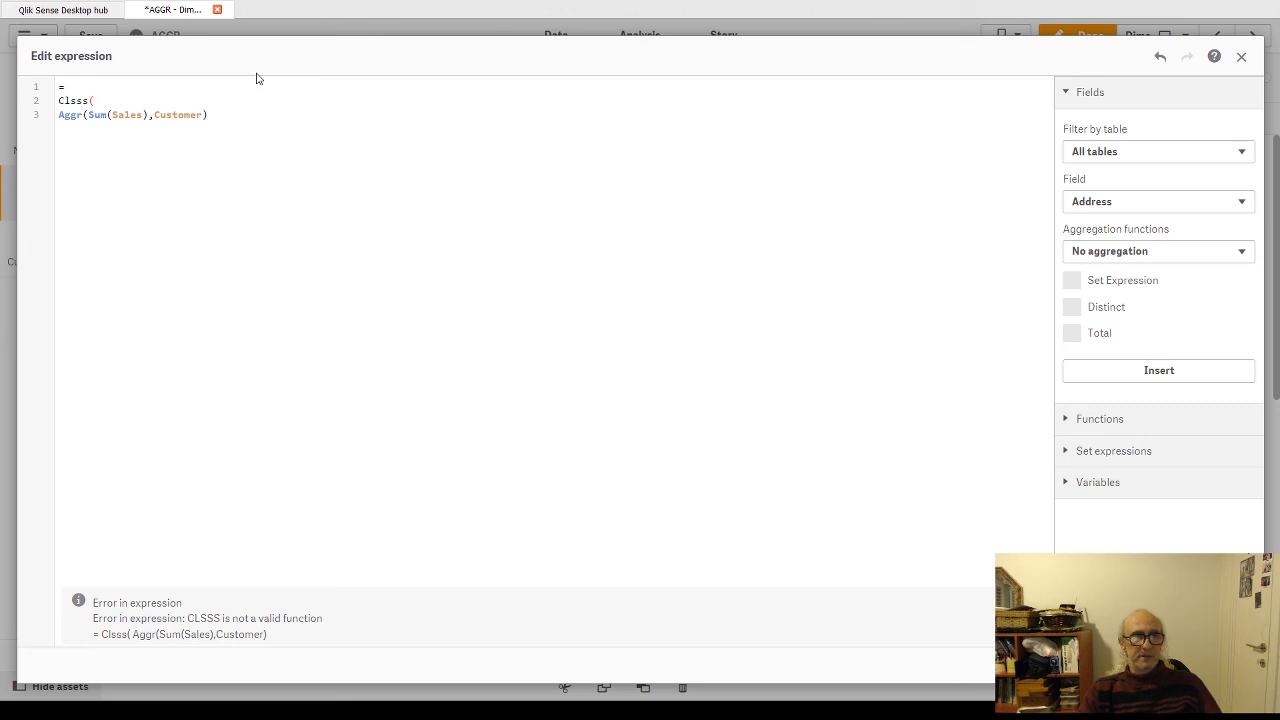
{"action": "key", "text": "Left"}
{"action": "key", "text": "Left"}
{"action": "key", "text": "BackSpace"}
{"action": "type", "text": "a"}
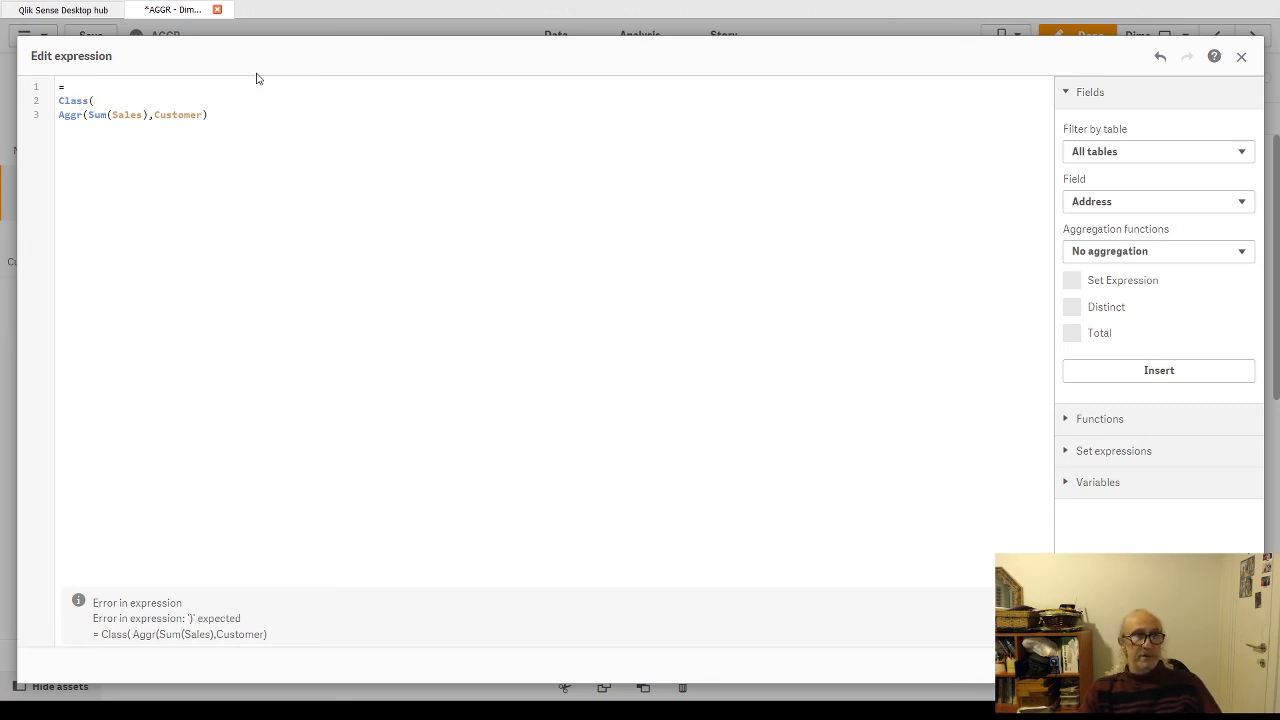
{"action": "key", "text": "End"}
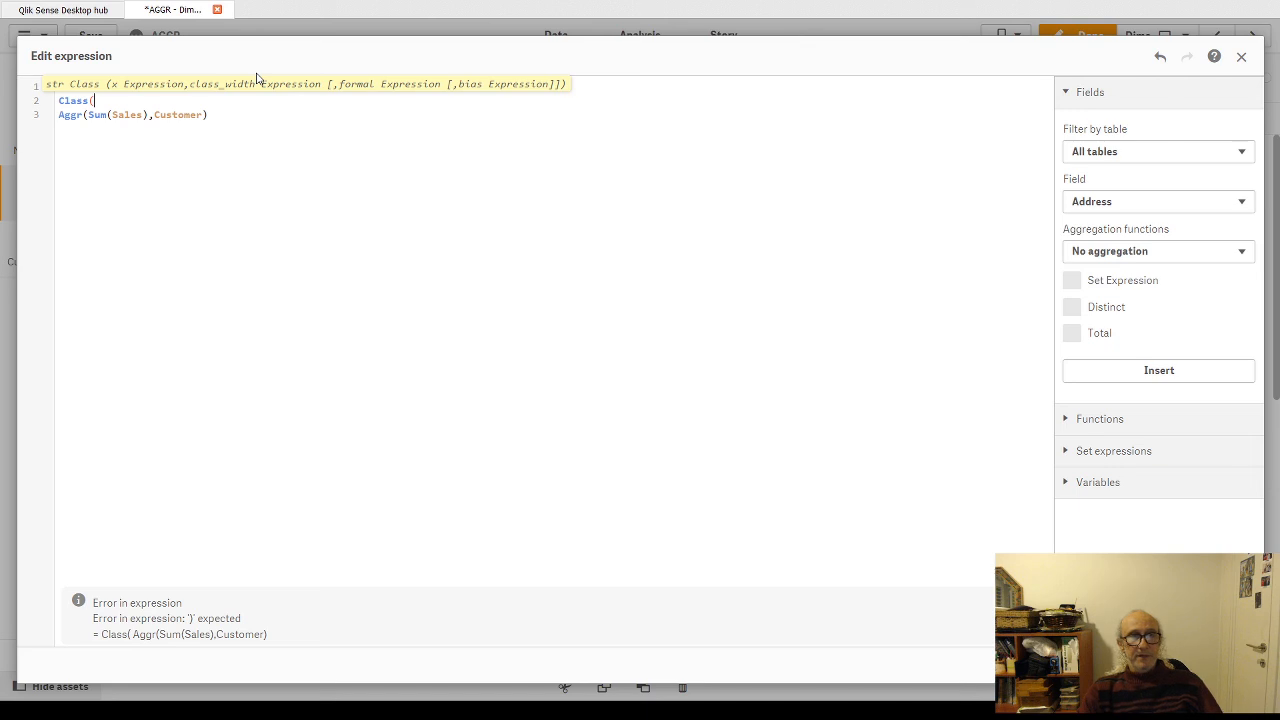
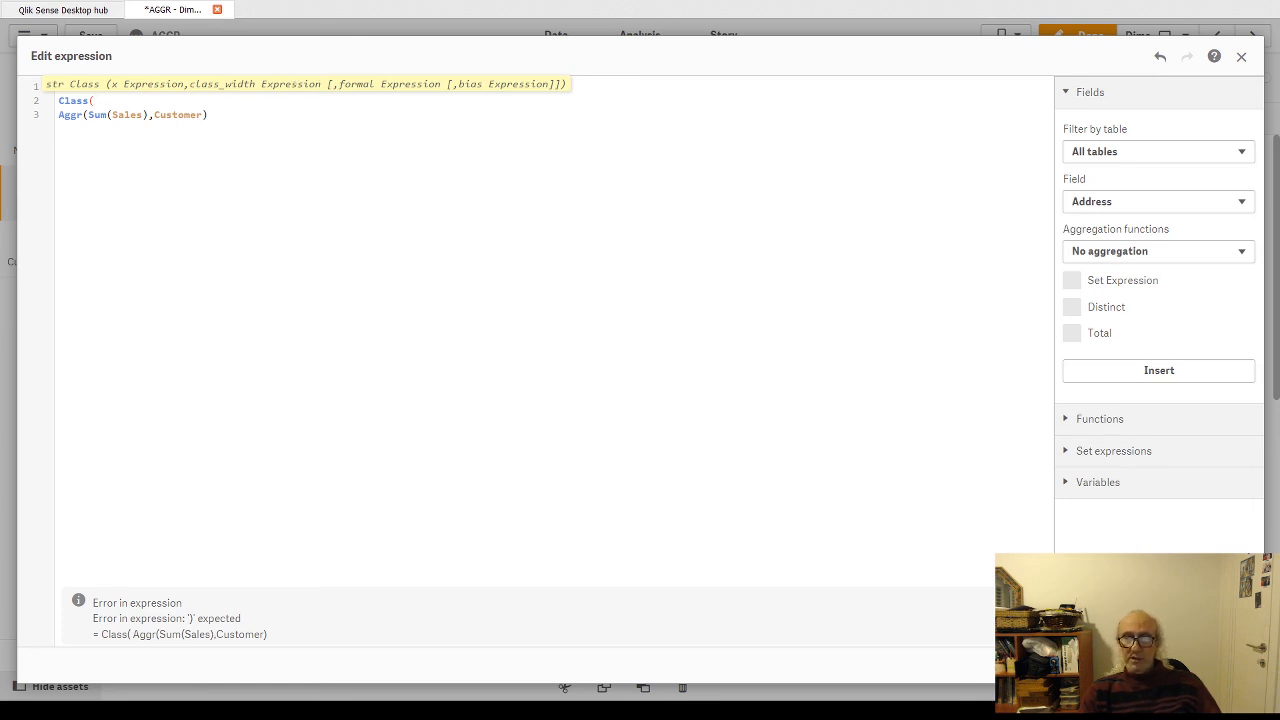
Step: Apply and undo the unfinished Class expression in the upper table's dimension, and look through the table's rows outside edit mode
{"action": "left_click", "coordinate": [1229, 665]}
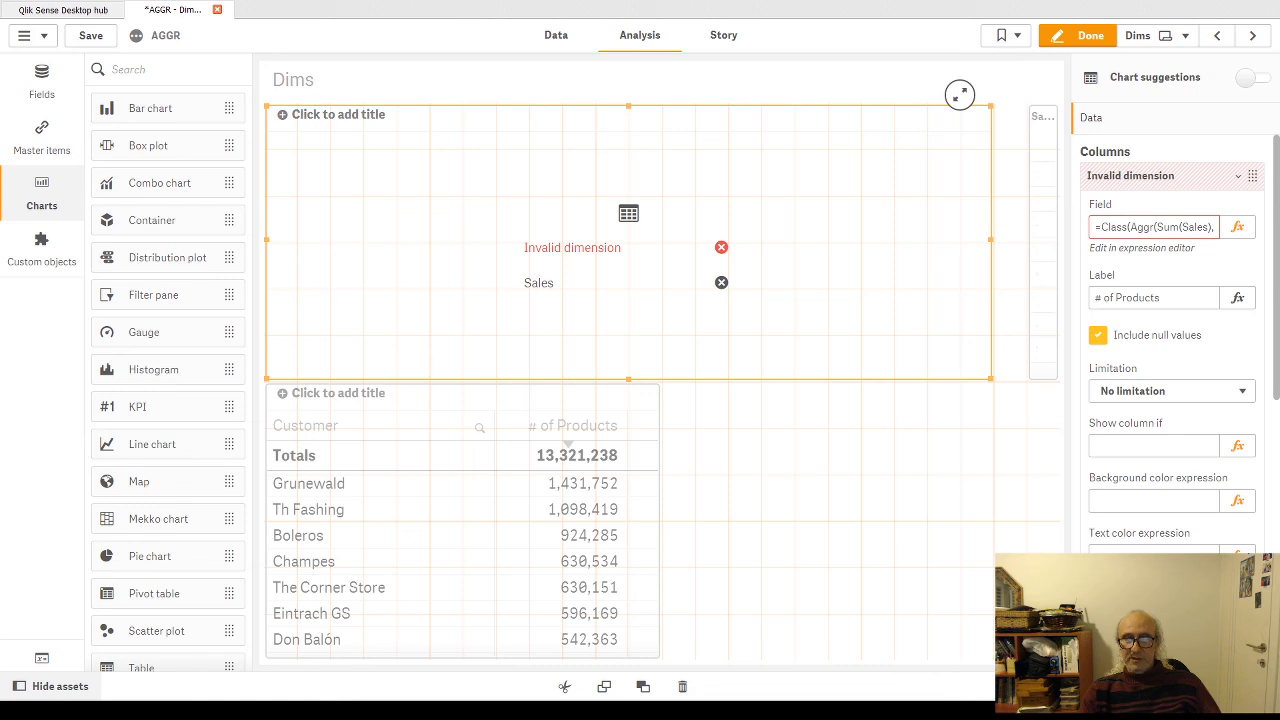
{"action": "key", "text": "ctrl+z"}
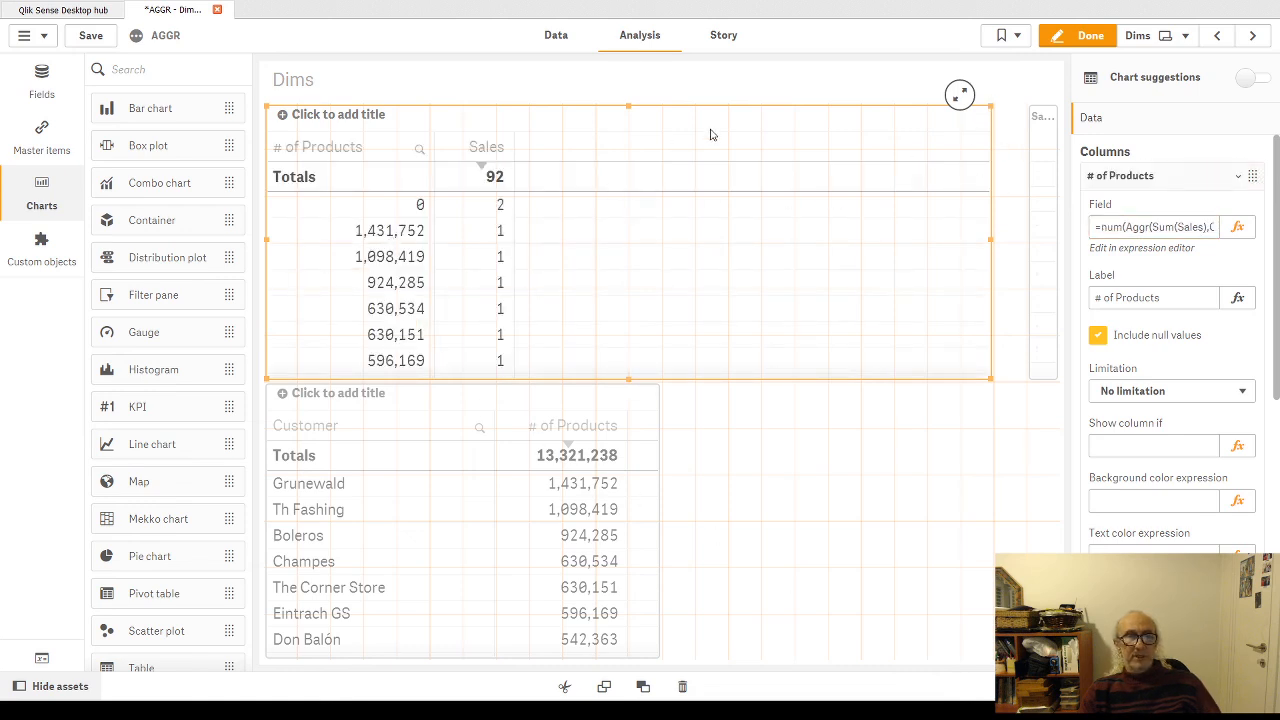
{"action": "left_click", "coordinate": [1091, 35]}
{"action": "scroll", "coordinate": [126, 283], "scroll_direction": "down", "scroll_amount": 2}
{"action": "scroll", "coordinate": [128, 287], "scroll_direction": "up", "scroll_amount": 2}
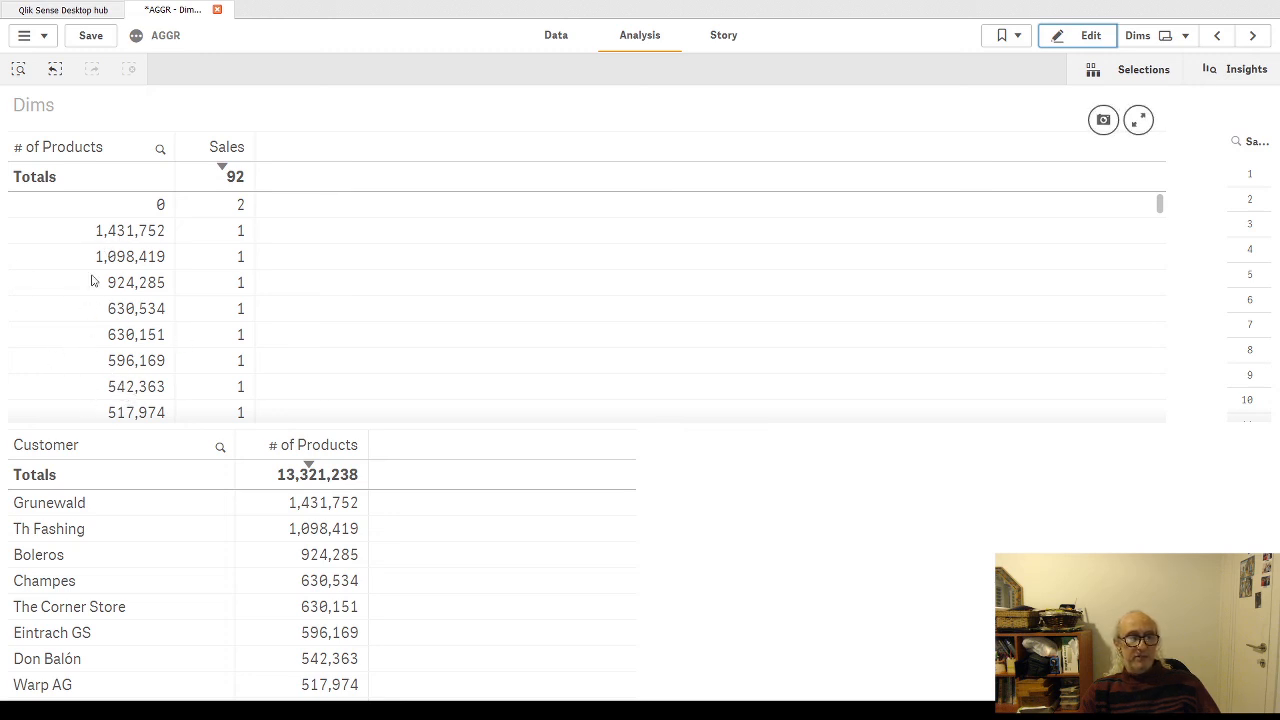
Step: Resume editing and strip the num function and its '#,##0' format from the upper table's # of Products dimension, leaving =Aggr(Sum(Sales),Customer)
{"action": "left_click", "coordinate": [1091, 36]}
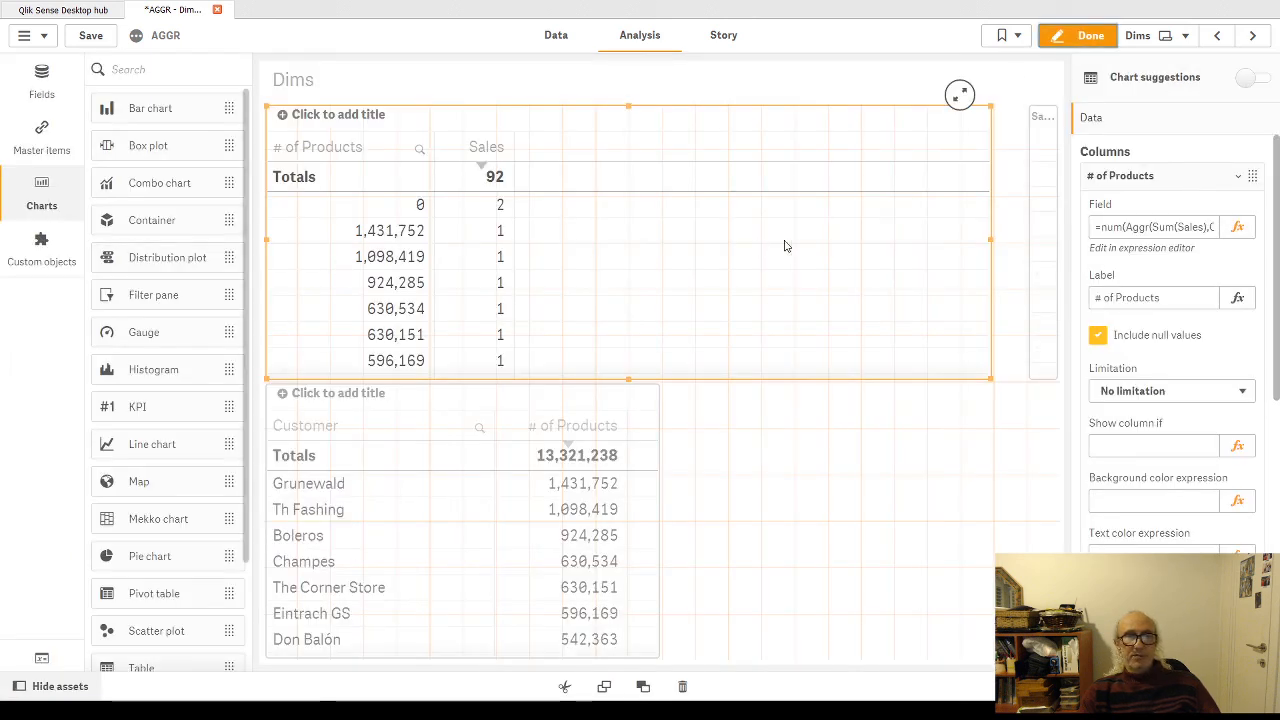
{"action": "left_click", "coordinate": [1238, 229]}
{"action": "left_click", "coordinate": [104, 86]}
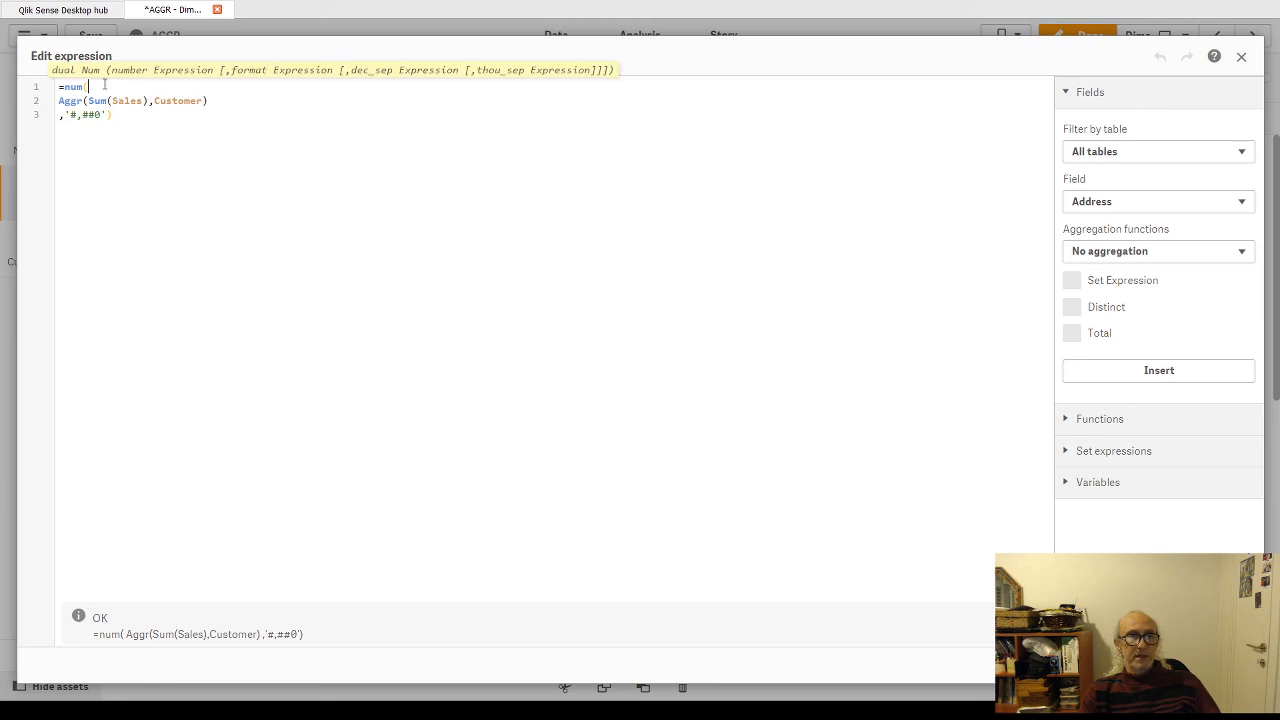
{"action": "key", "text": "BackSpace"}
{"action": "key", "text": "BackSpace"}
{"action": "key", "text": "BackSpace"}
{"action": "key", "text": "BackSpace"}
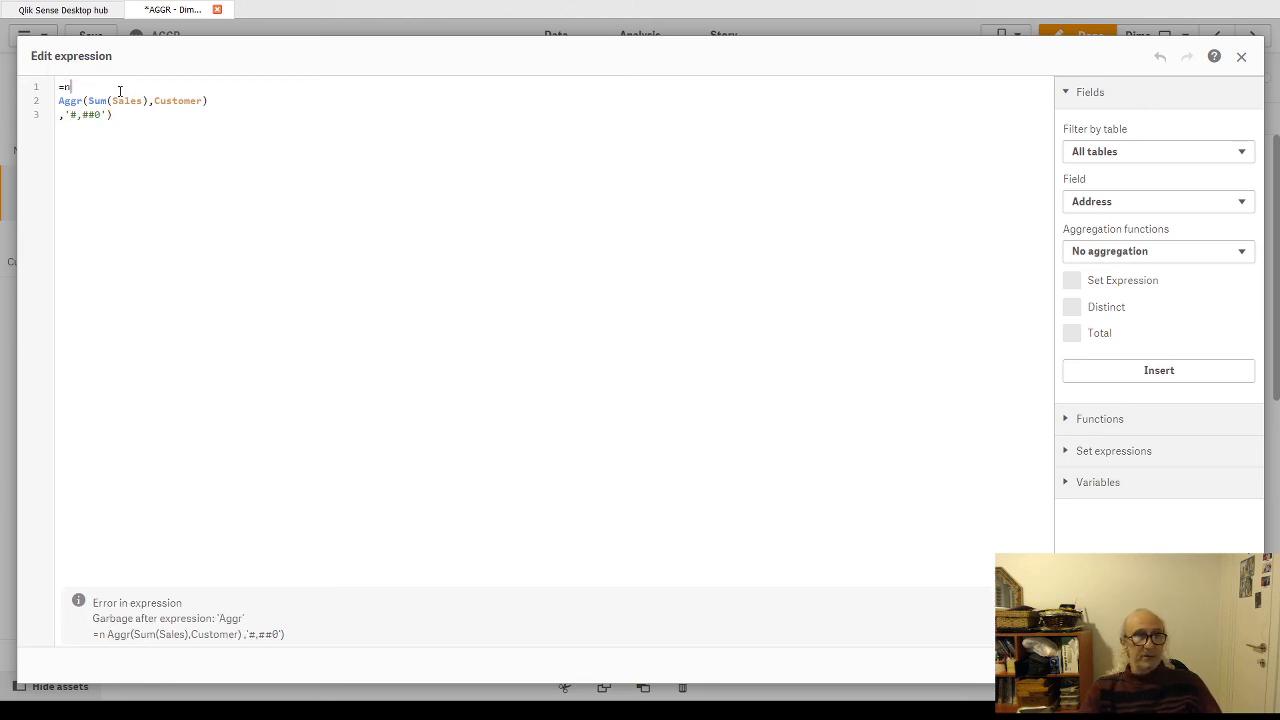
{"action": "key", "text": "End"}
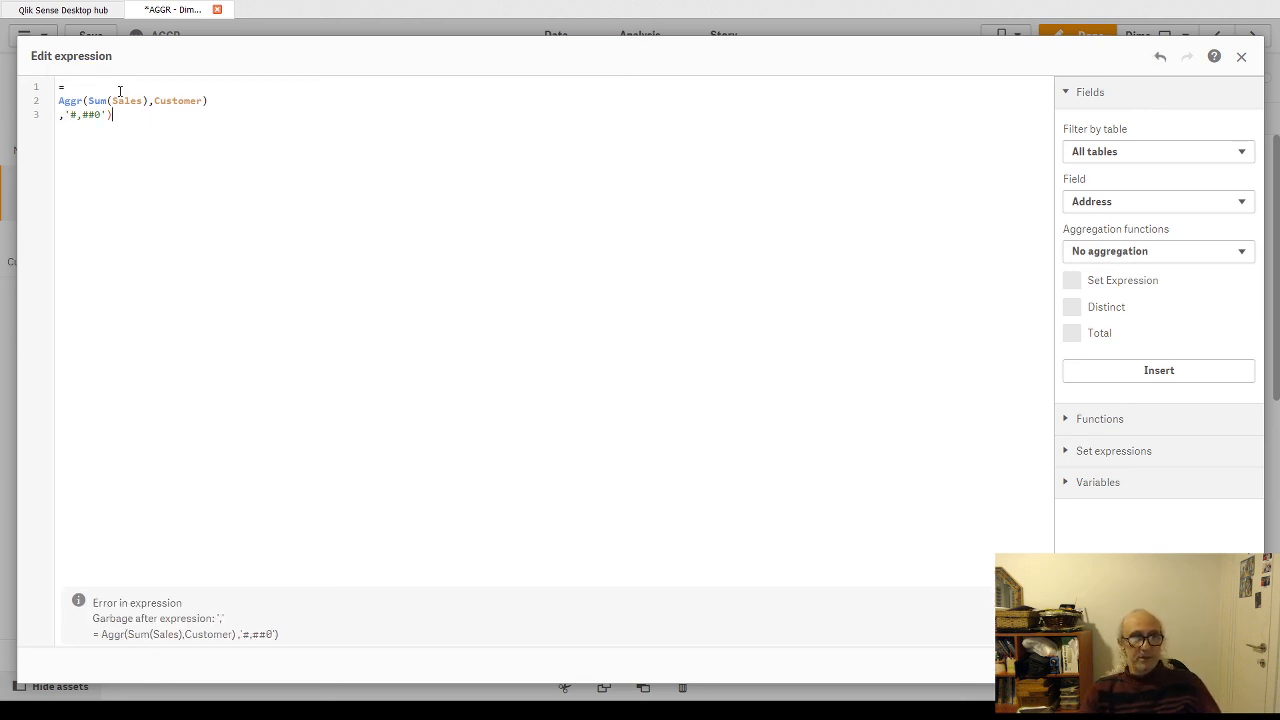
{"action": "key", "text": "BackSpace"}
{"action": "key", "text": "BackSpace"}
{"action": "key", "text": "BackSpace"}
{"action": "key", "text": "BackSpace"}
{"action": "key", "text": "BackSpace"}
{"action": "key", "text": "BackSpace"}
{"action": "key", "text": "BackSpace"}
{"action": "key", "text": "BackSpace"}
{"action": "key", "text": "BackSpace"}
{"action": "key", "text": "BackSpace"}
Step: Add the opening of a Class function, Class(, on its own line above the Aggr expression
{"action": "key", "text": "Return"}
{"action": "type", "text": "C"}
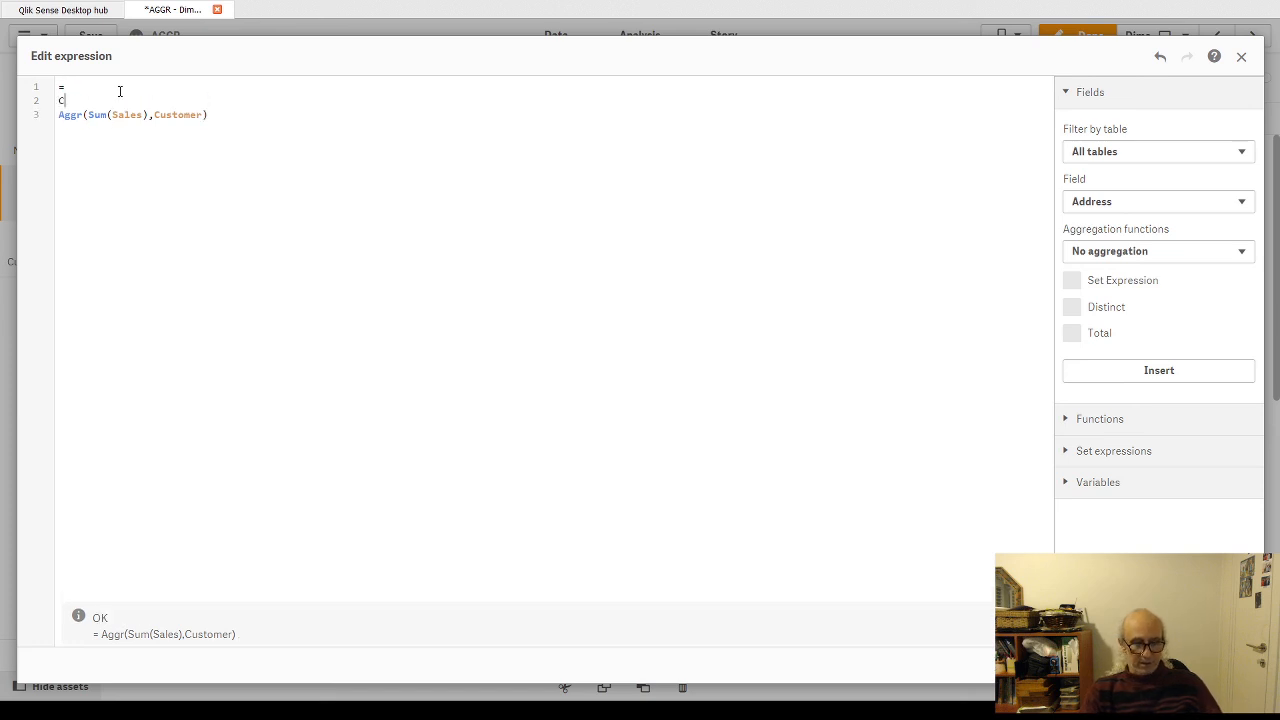
{"action": "type", "text": "lass("}
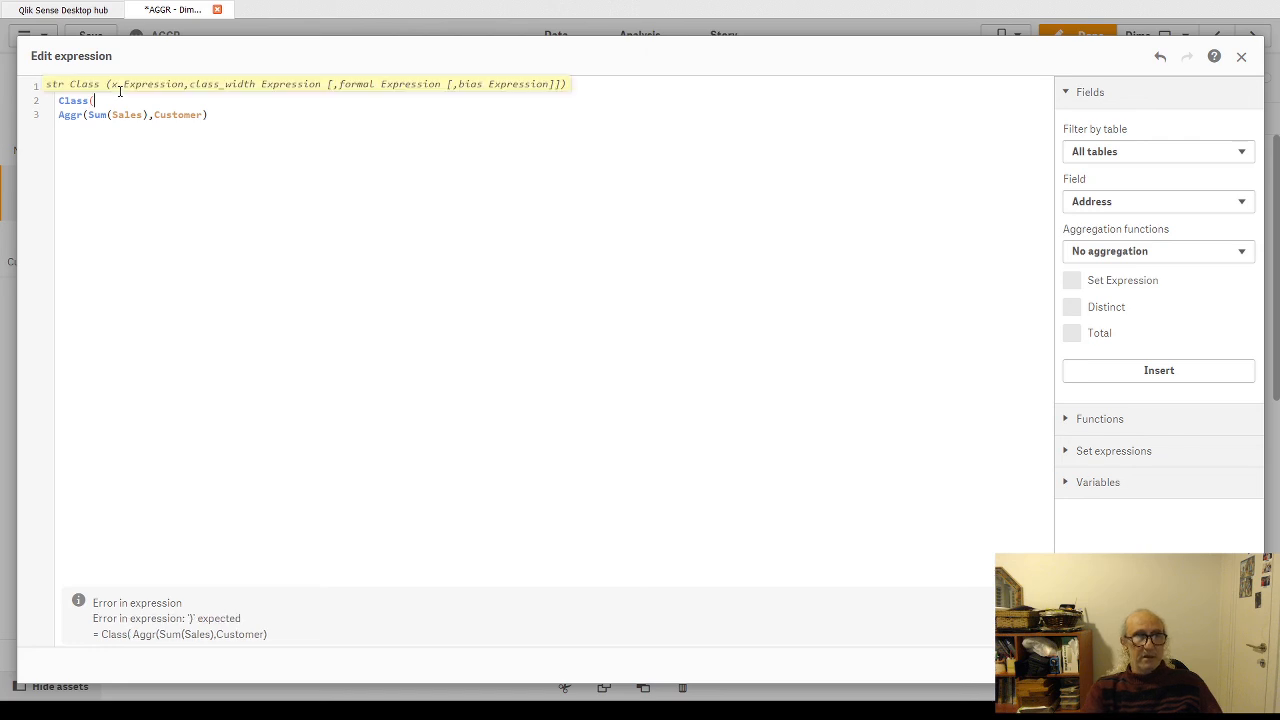
{"action": "key", "text": "Down"}
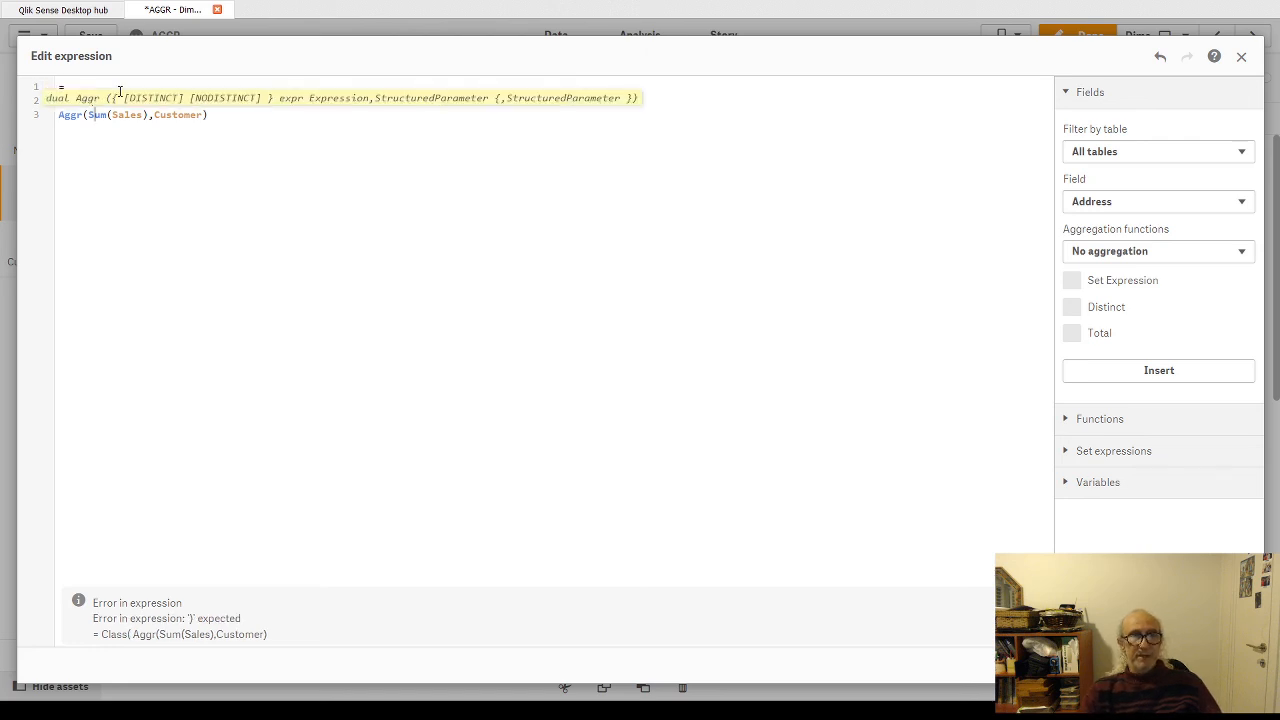
{"action": "key", "text": "Up"}
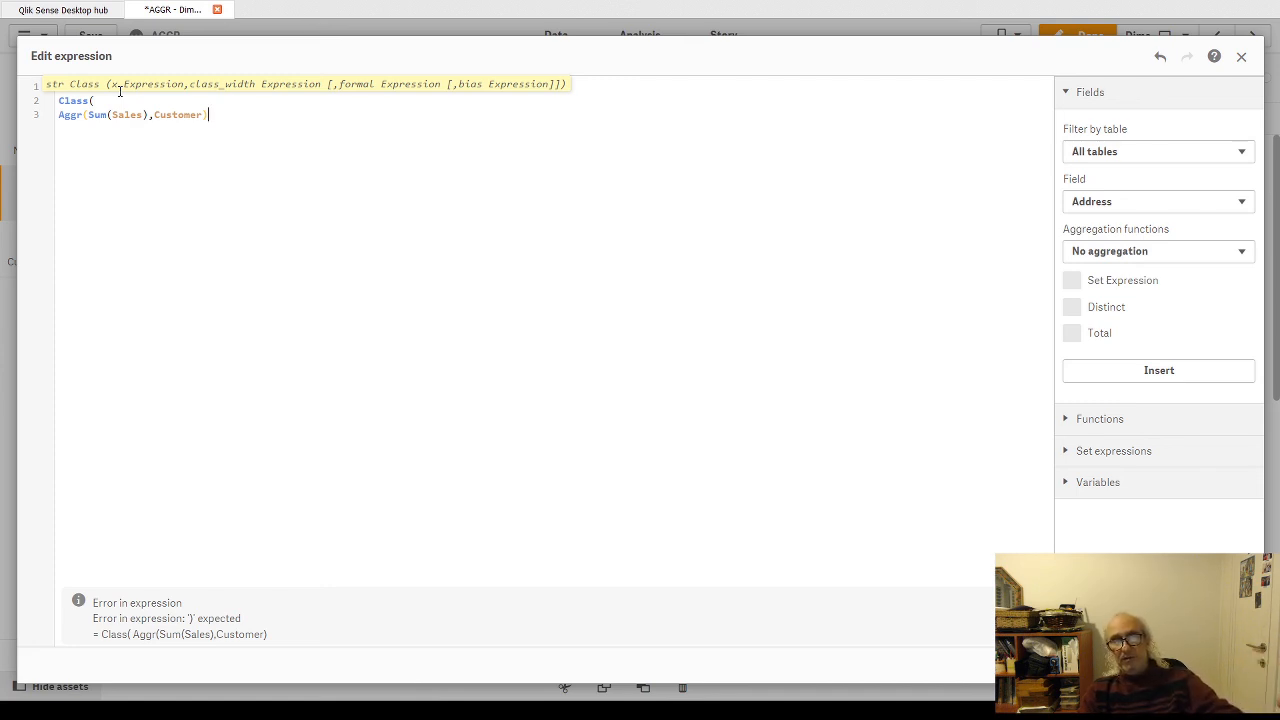
{"action": "left_click", "coordinate": [120, 91]}
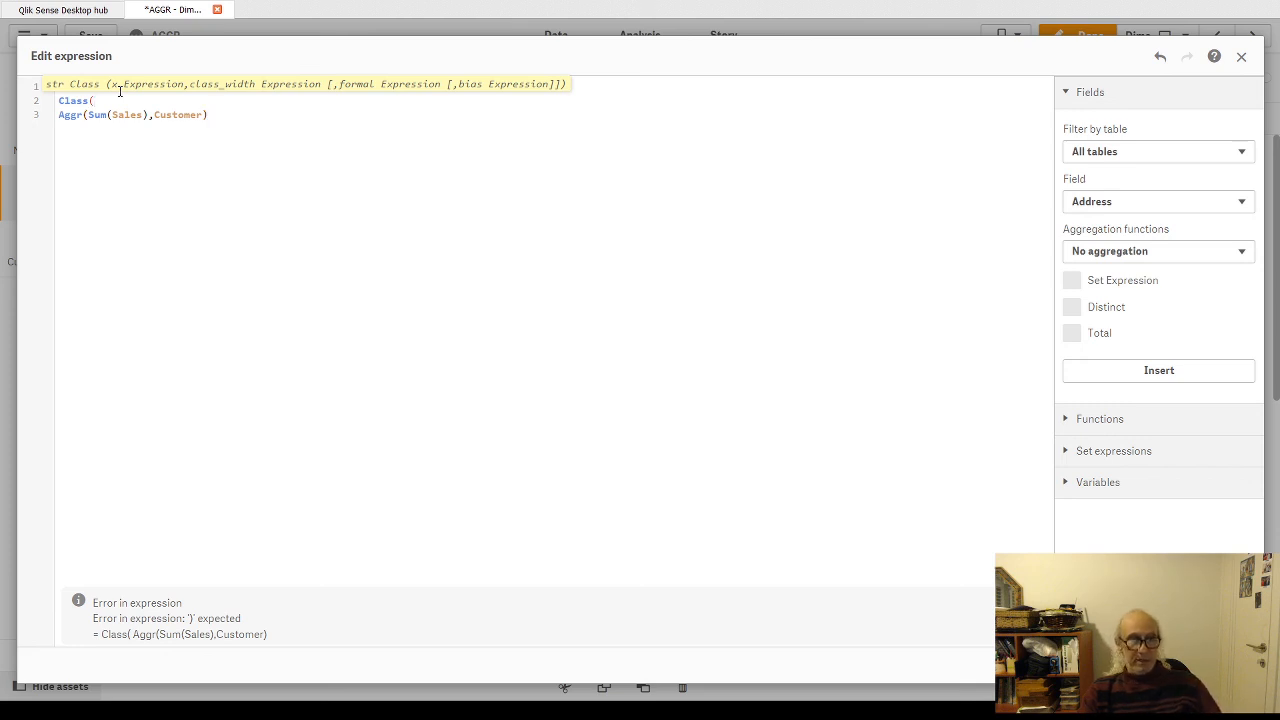
{"action": "type", "text": "Sales"}
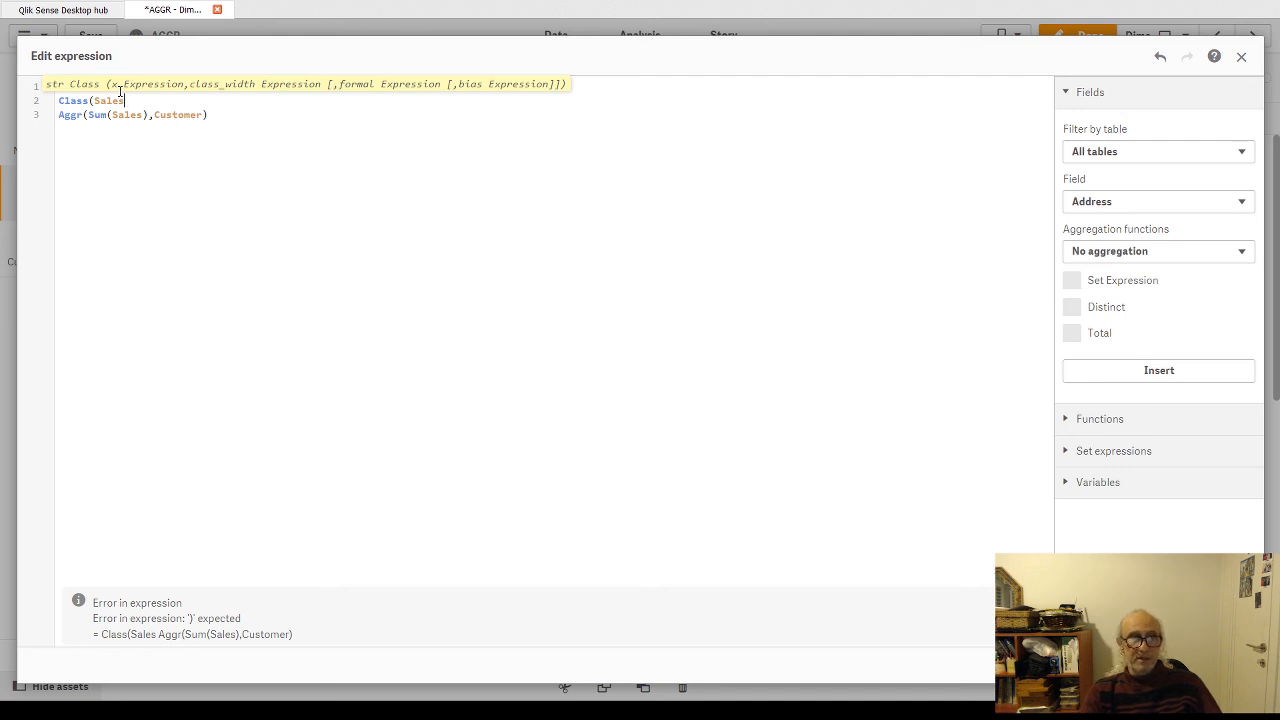
{"action": "key", "text": "BackSpace"}
{"action": "key", "text": "BackSpace"}
{"action": "key", "text": "BackSpace"}
{"action": "key", "text": "BackSpace"}
{"action": "key", "text": "BackSpace"}
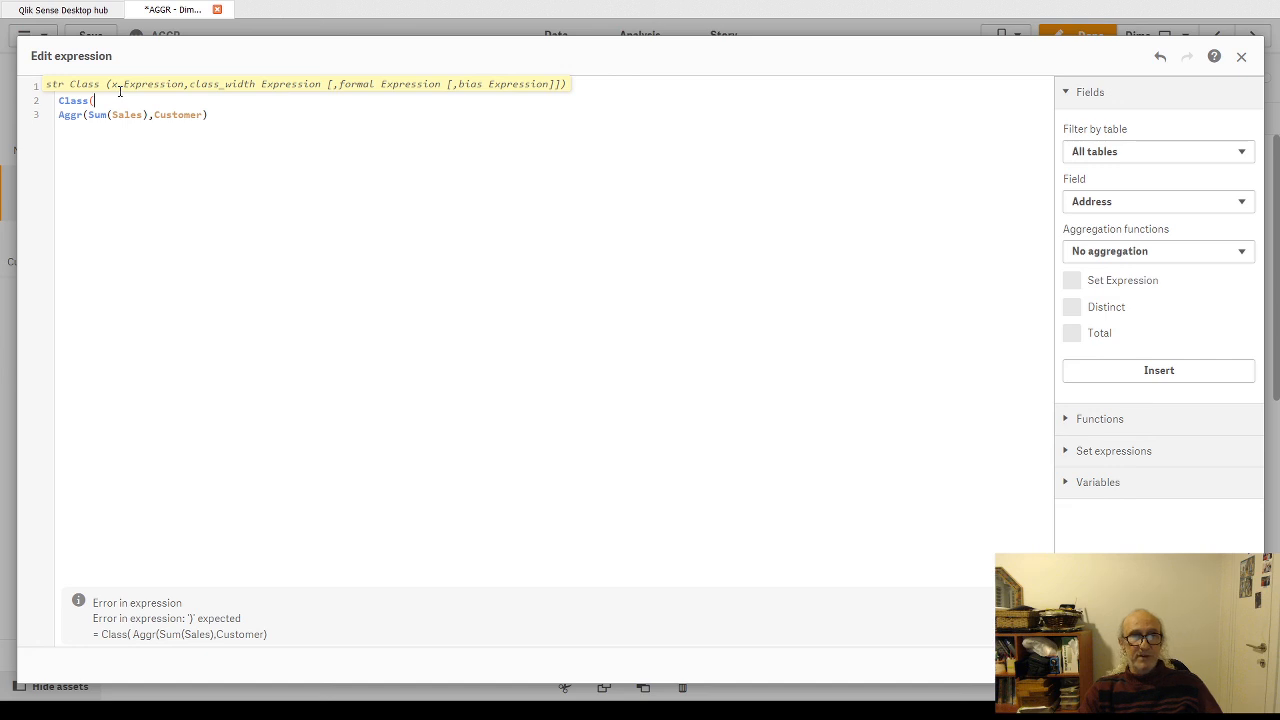
Step: Complete the Class function with a class width of 100000 on a new line after the Aggr expression, and apply the expression
{"action": "type", "text": ",20"}
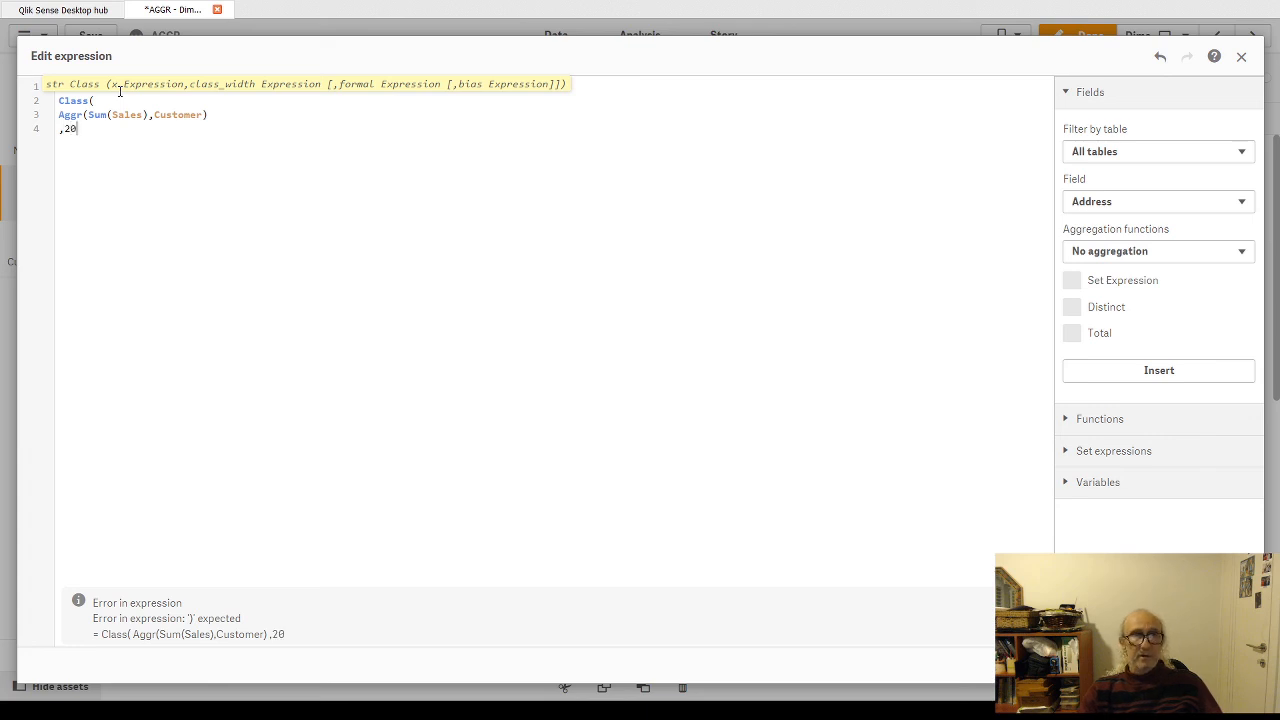
{"action": "key", "text": "BackSpace"}
{"action": "key", "text": "BackSpace"}
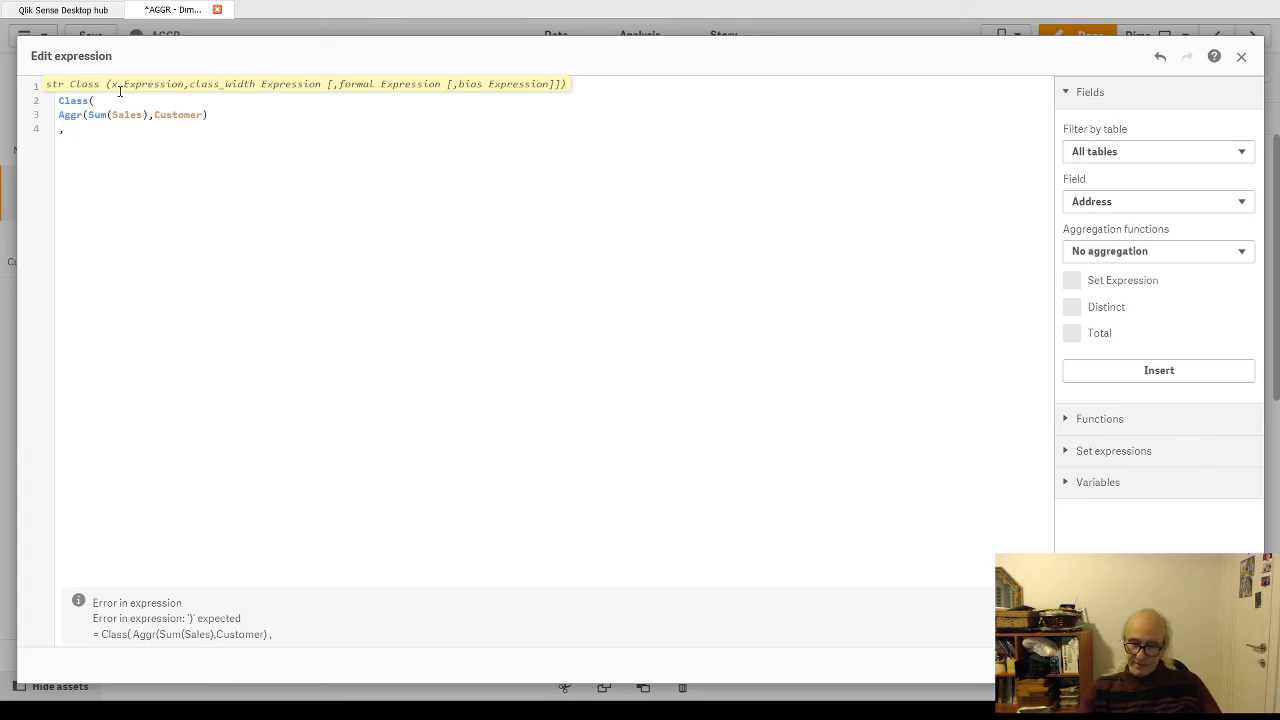
{"action": "type", "text": "15"}
{"action": "key", "text": "BackSpace"}
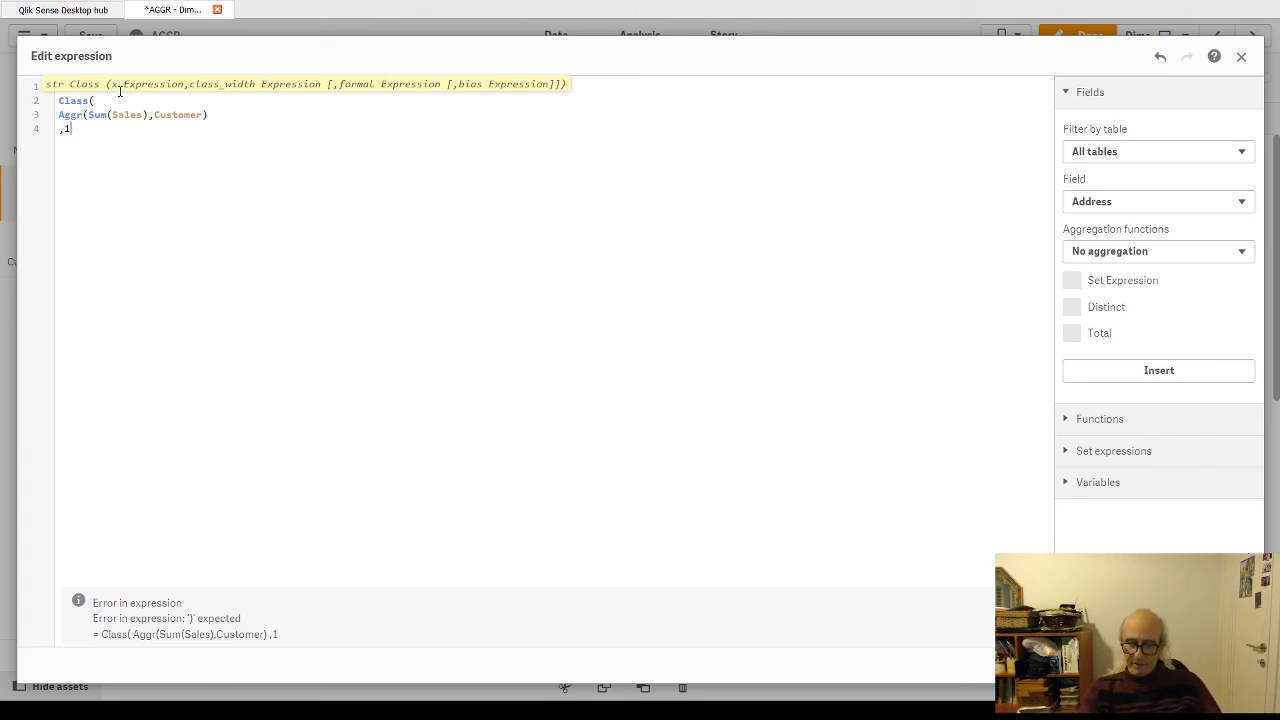
{"action": "type", "text": "00000"}
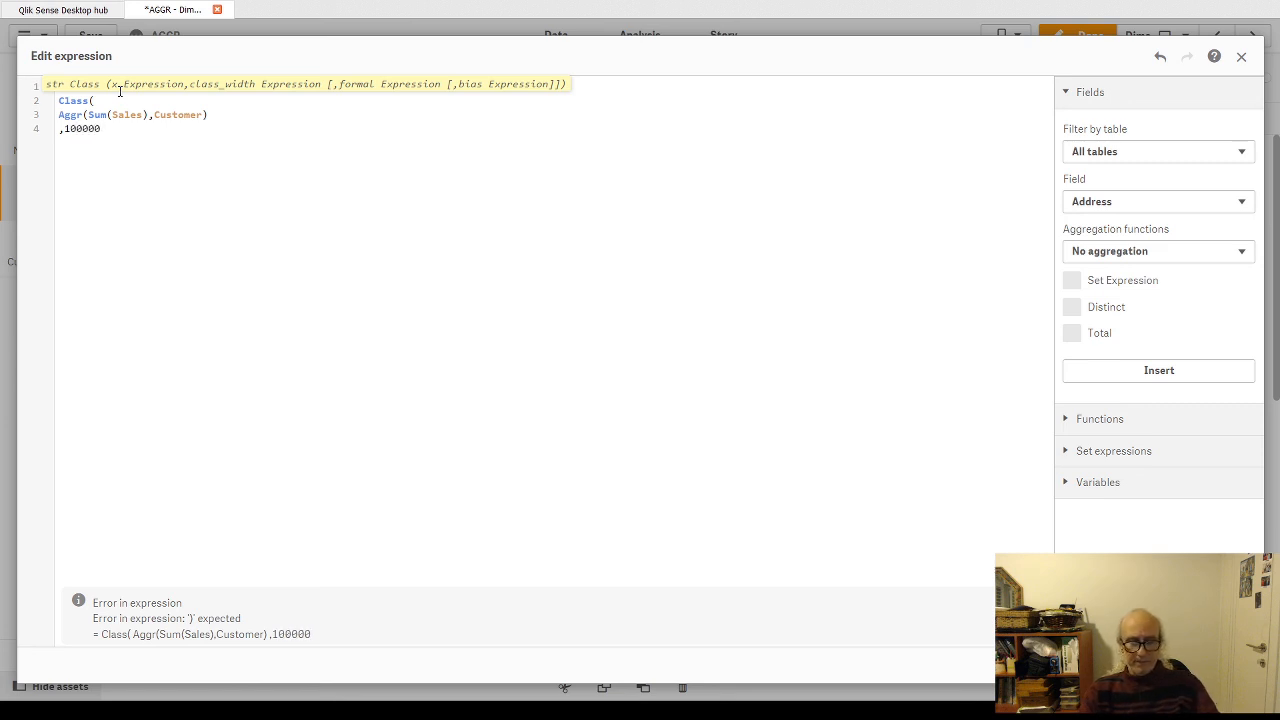
{"action": "type", "text": ")"}
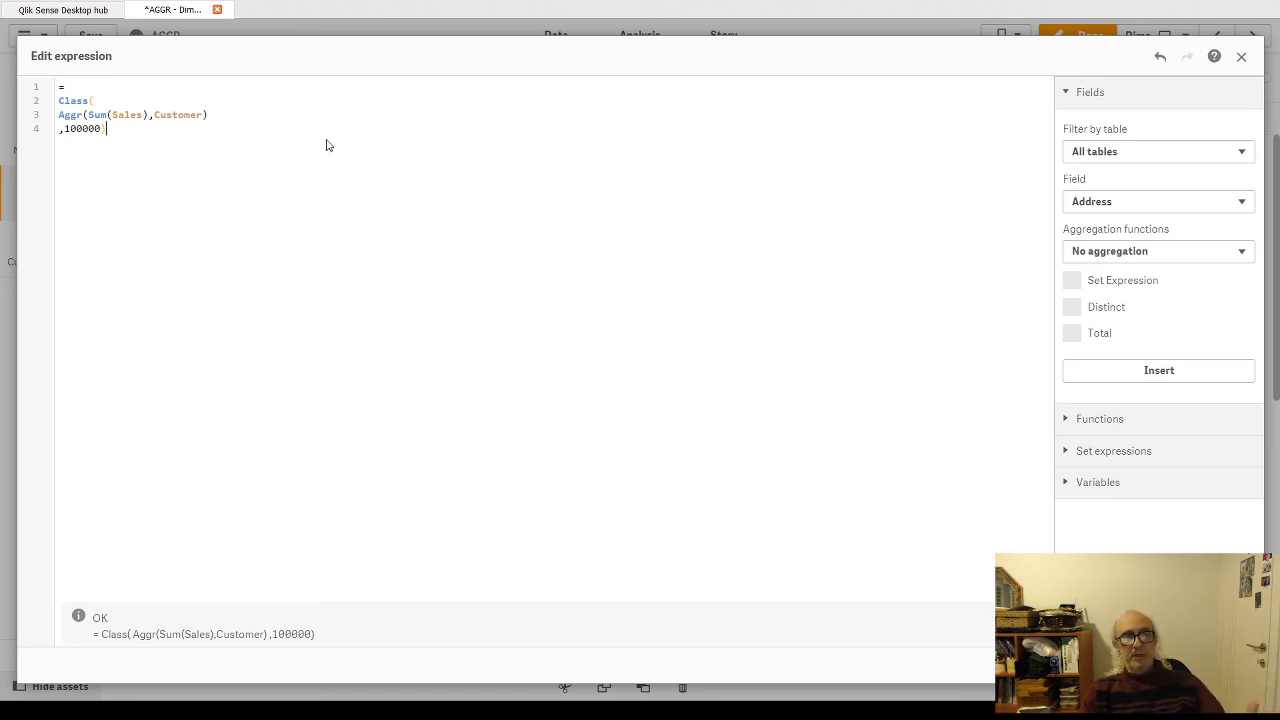
{"action": "left_click", "coordinate": [106, 128]}
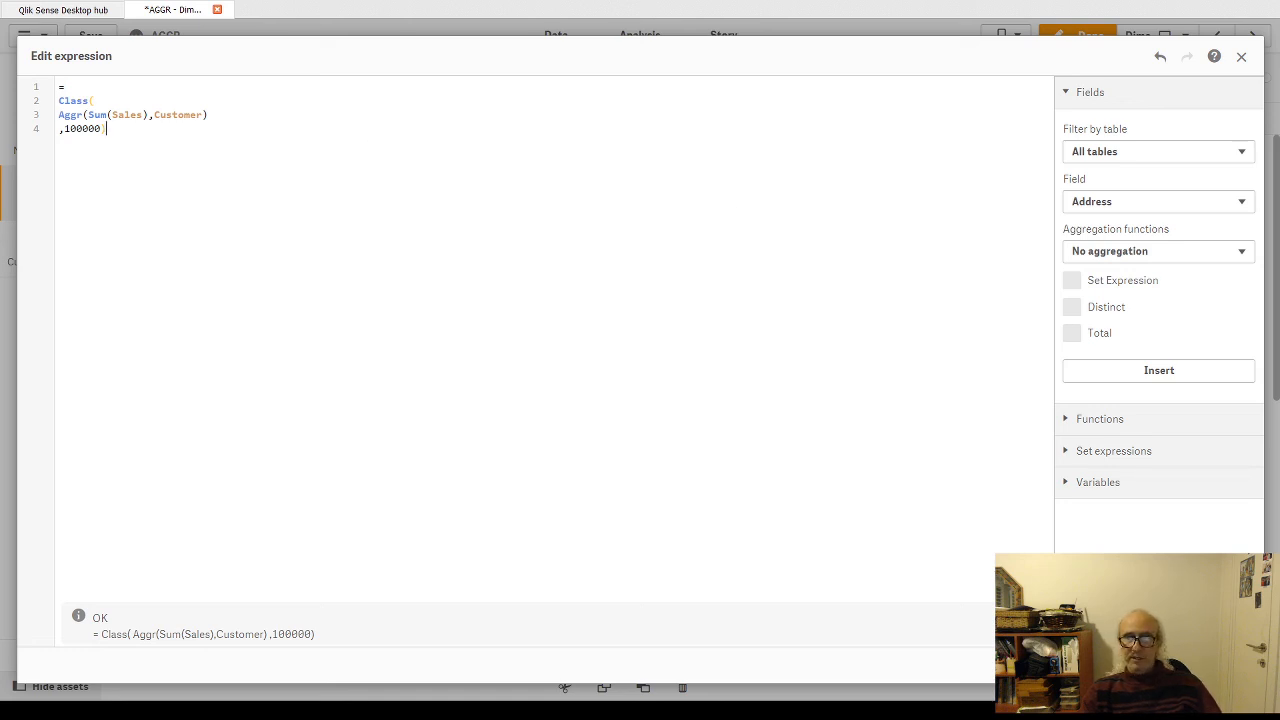
{"action": "left_click", "coordinate": [1232, 665]}
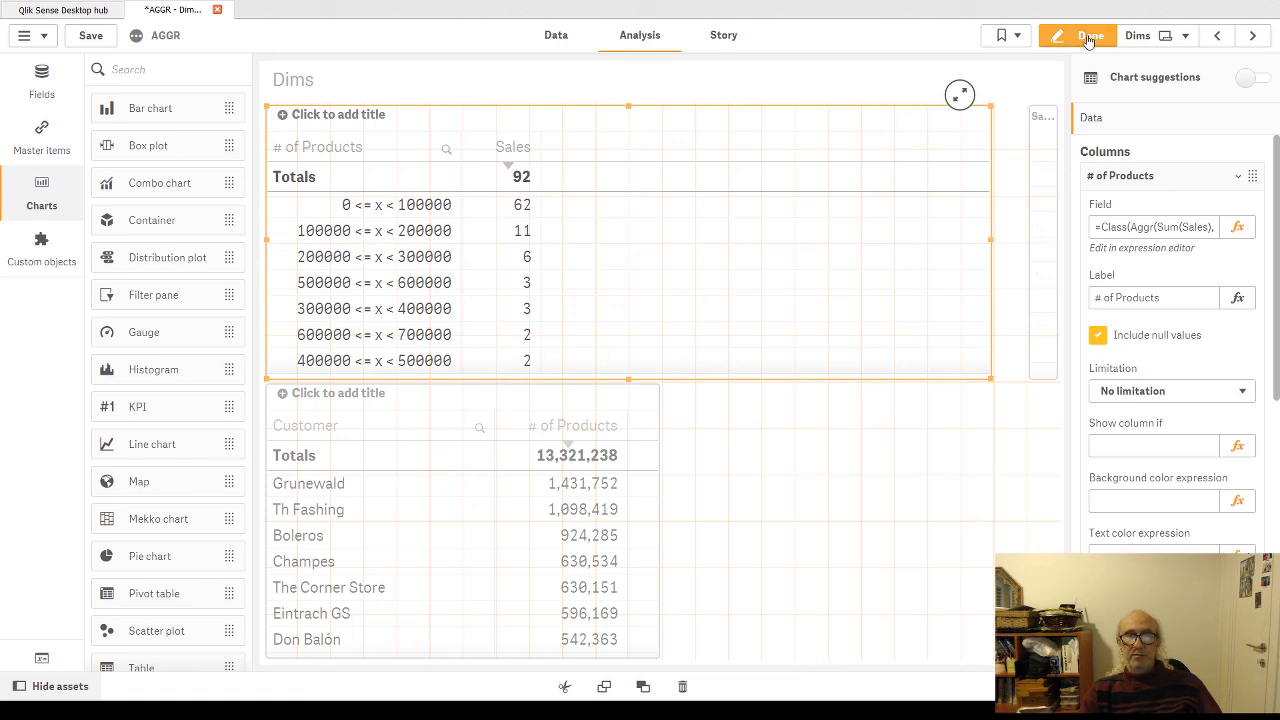
Step: Leave edit mode and sort the upper table by its # of Products class column in ascending order
{"action": "left_click", "coordinate": [1090, 37]}
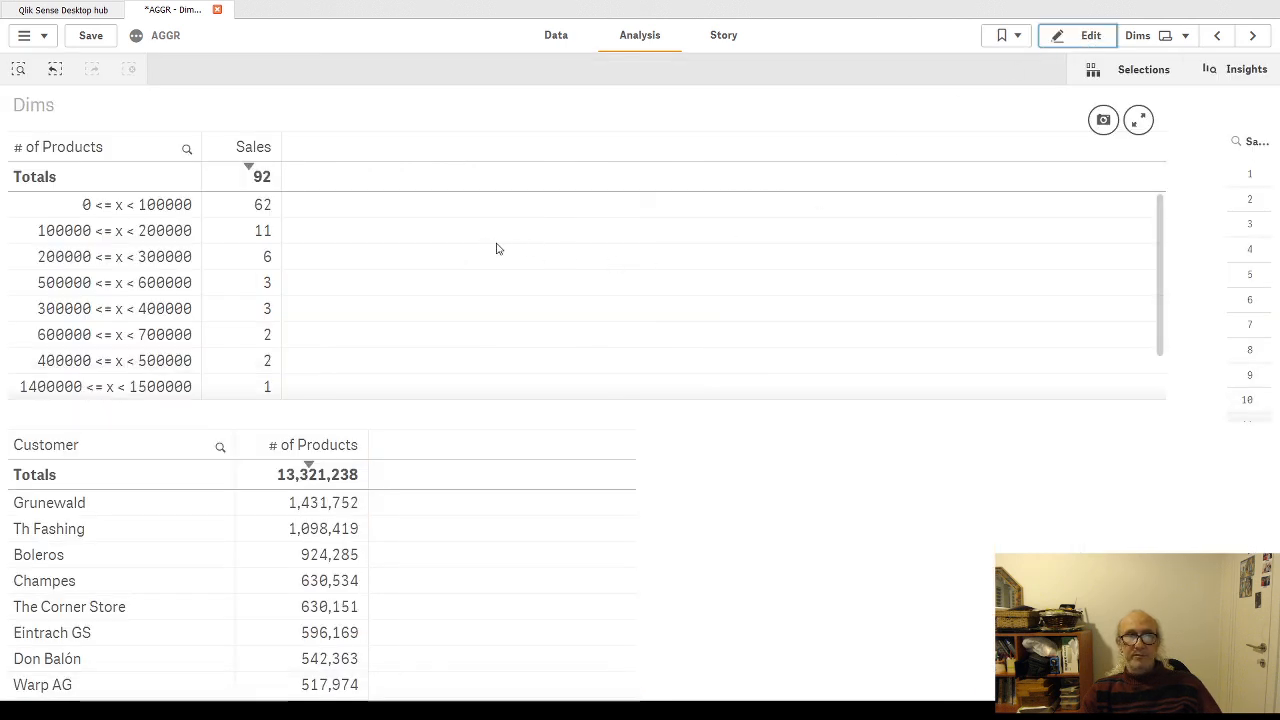
{"action": "left_click", "coordinate": [76, 158]}
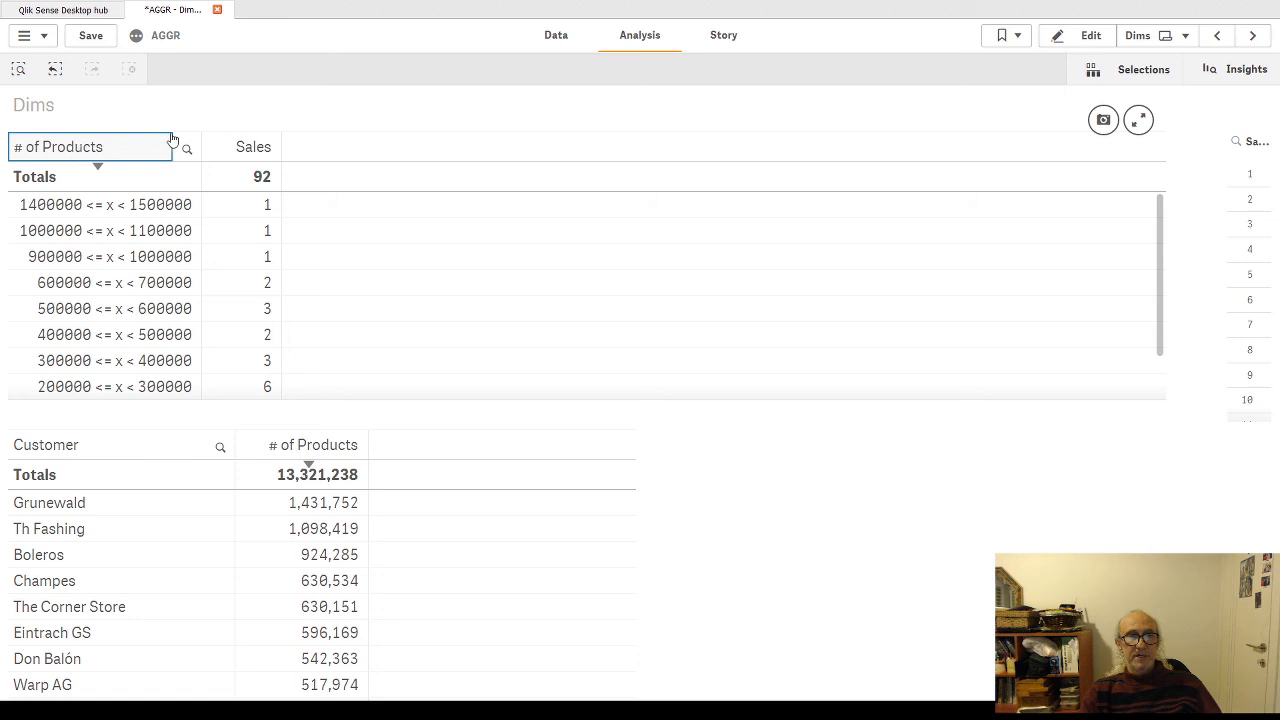
{"action": "left_click", "coordinate": [100, 158]}
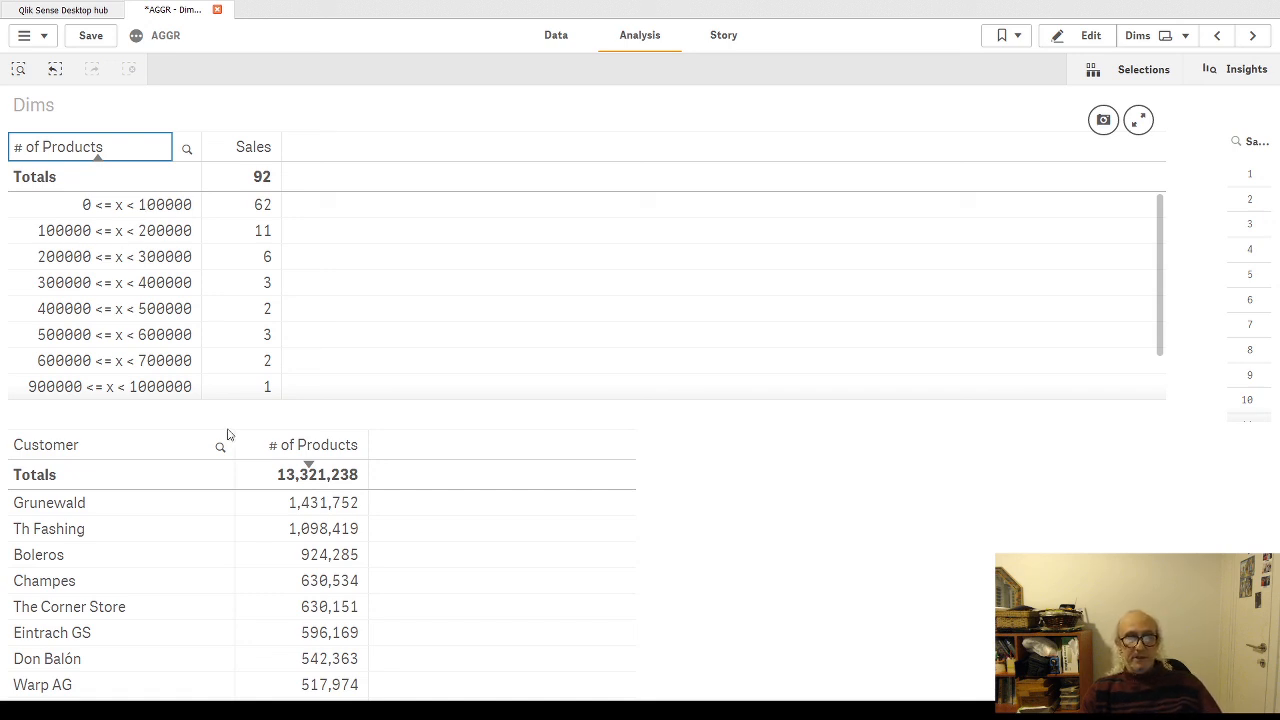
Step: Compare the customers' sales in the lower table with the class intervals and customer counts in the upper table
{"action": "scroll", "coordinate": [330, 520], "scroll_direction": "down", "scroll_amount": 1}
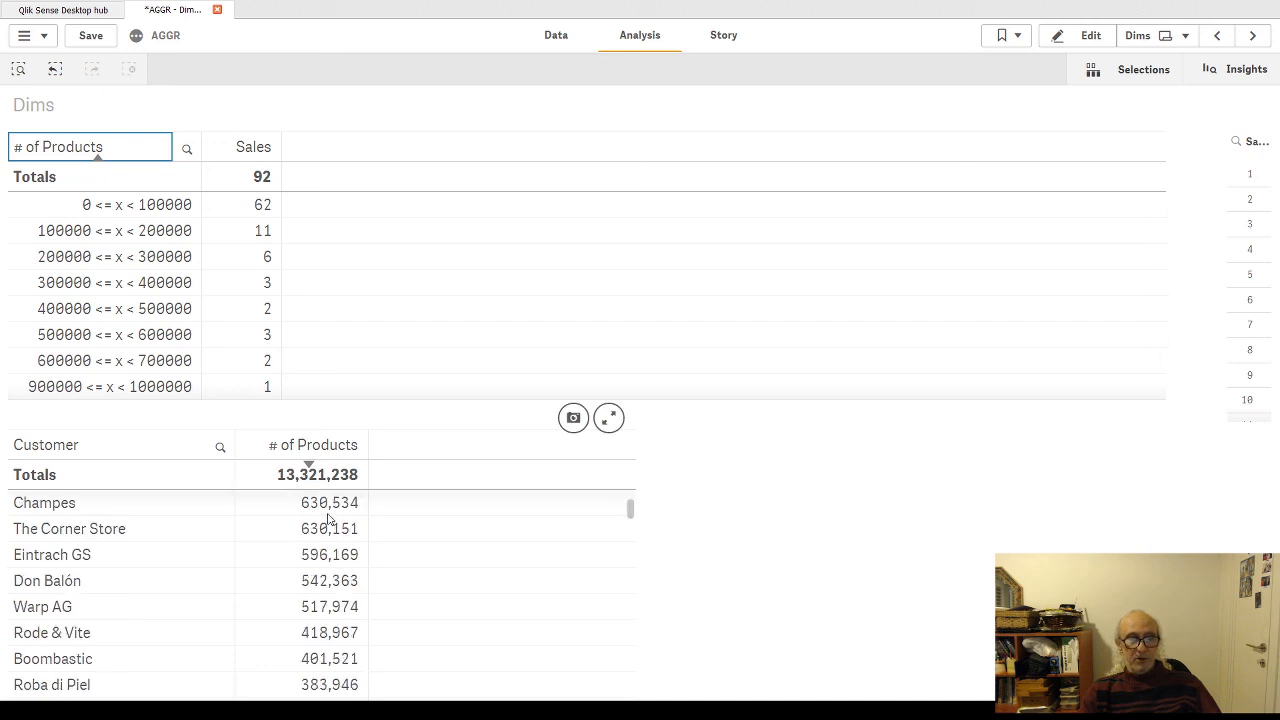
{"action": "scroll", "coordinate": [330, 520], "scroll_direction": "down", "scroll_amount": 5}
{"action": "scroll", "coordinate": [330, 554], "scroll_direction": "up", "scroll_amount": 7}
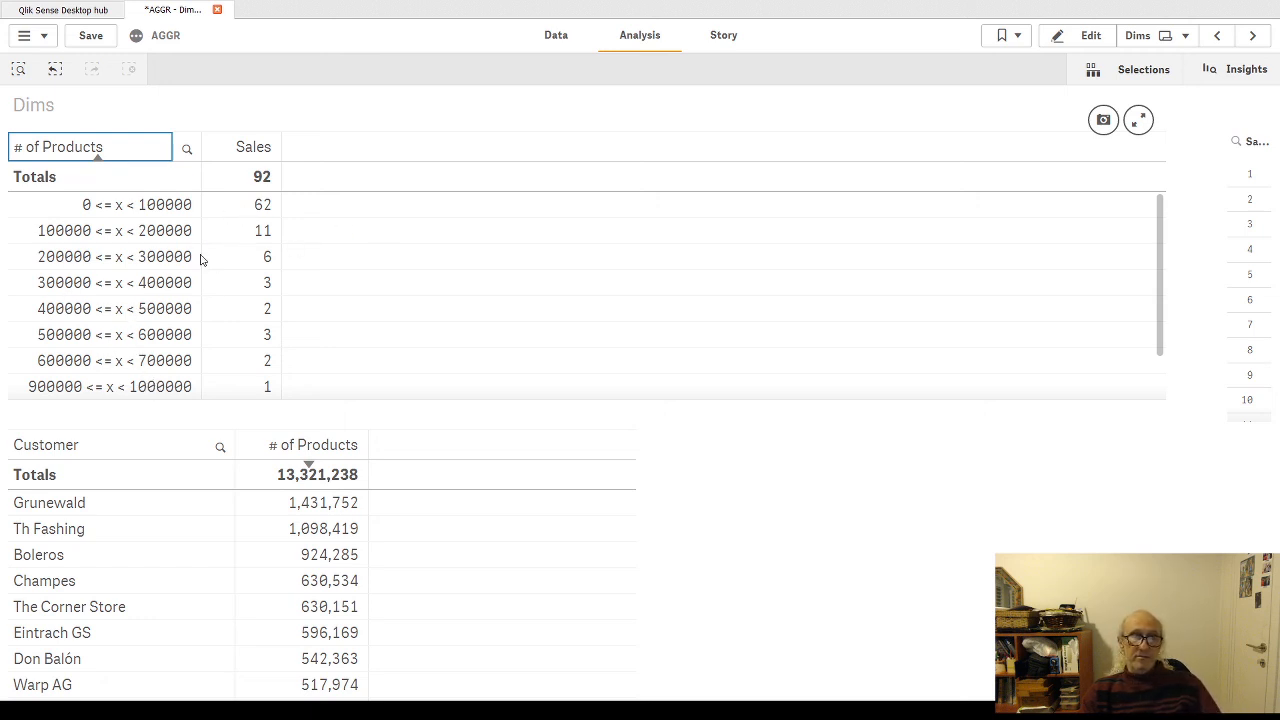
{"action": "scroll", "coordinate": [254, 262], "scroll_direction": "down", "scroll_amount": 1}
{"action": "scroll", "coordinate": [310, 270], "scroll_direction": "up", "scroll_amount": 1}
{"action": "scroll", "coordinate": [40, 265], "scroll_direction": "down", "scroll_amount": 1}
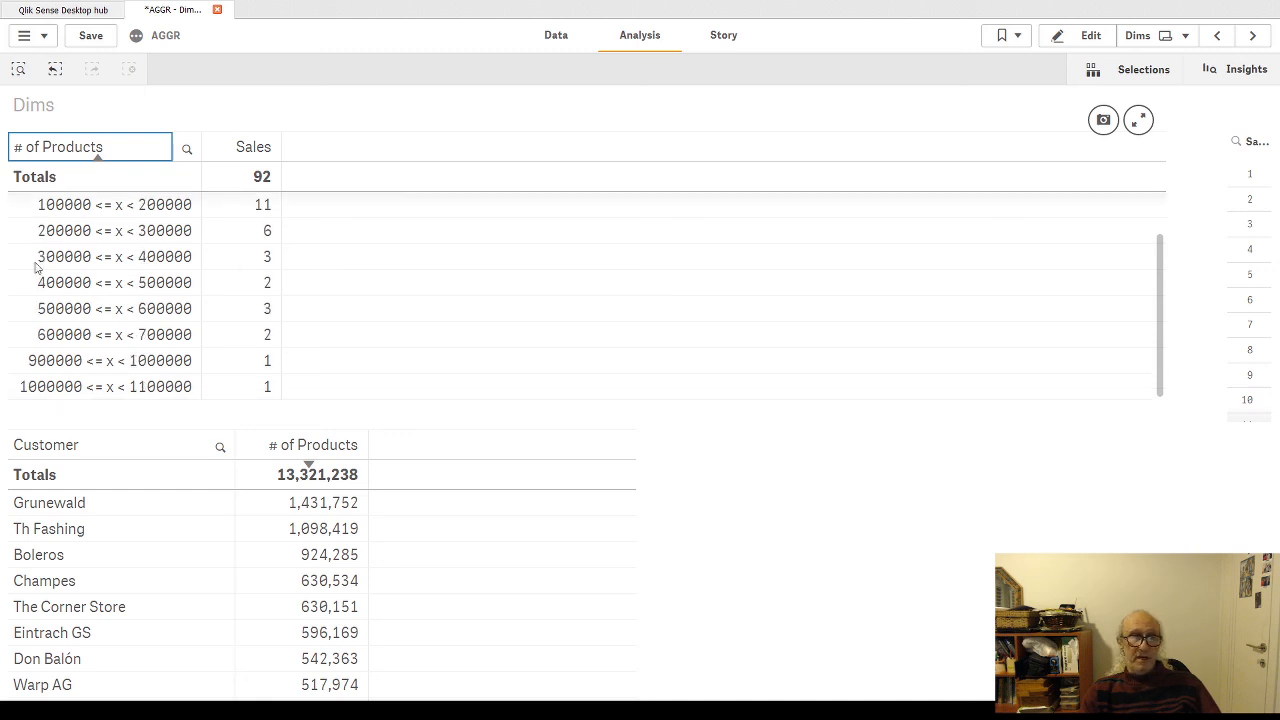
{"action": "scroll", "coordinate": [45, 265], "scroll_direction": "up", "scroll_amount": 1}
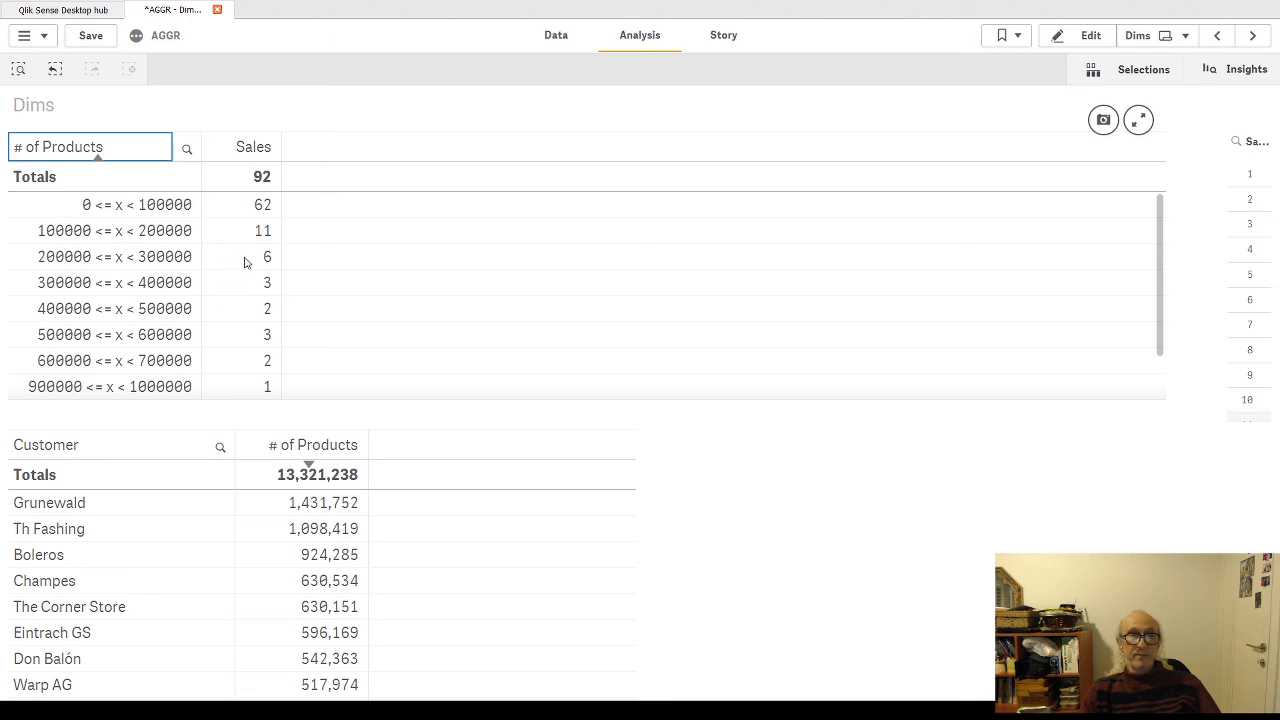
{"action": "scroll", "coordinate": [282, 341], "scroll_direction": "down", "scroll_amount": 1}
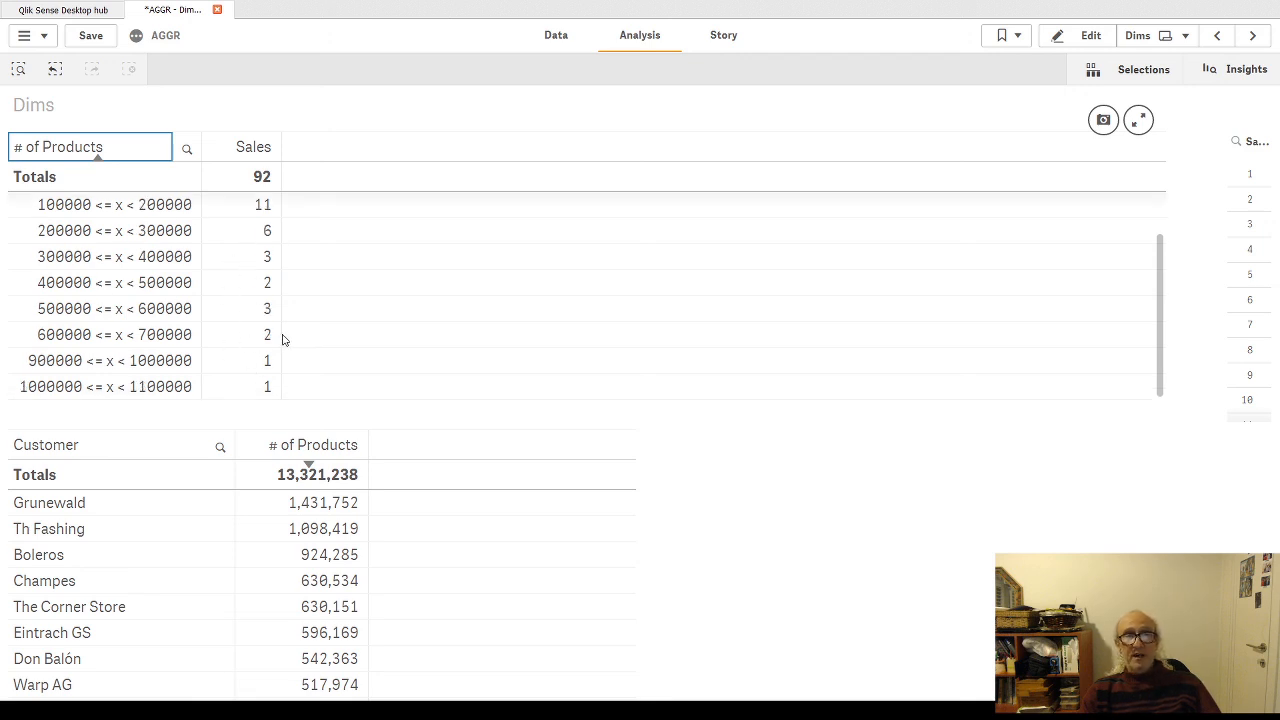
{"action": "scroll", "coordinate": [150, 272], "scroll_direction": "up", "scroll_amount": 1}
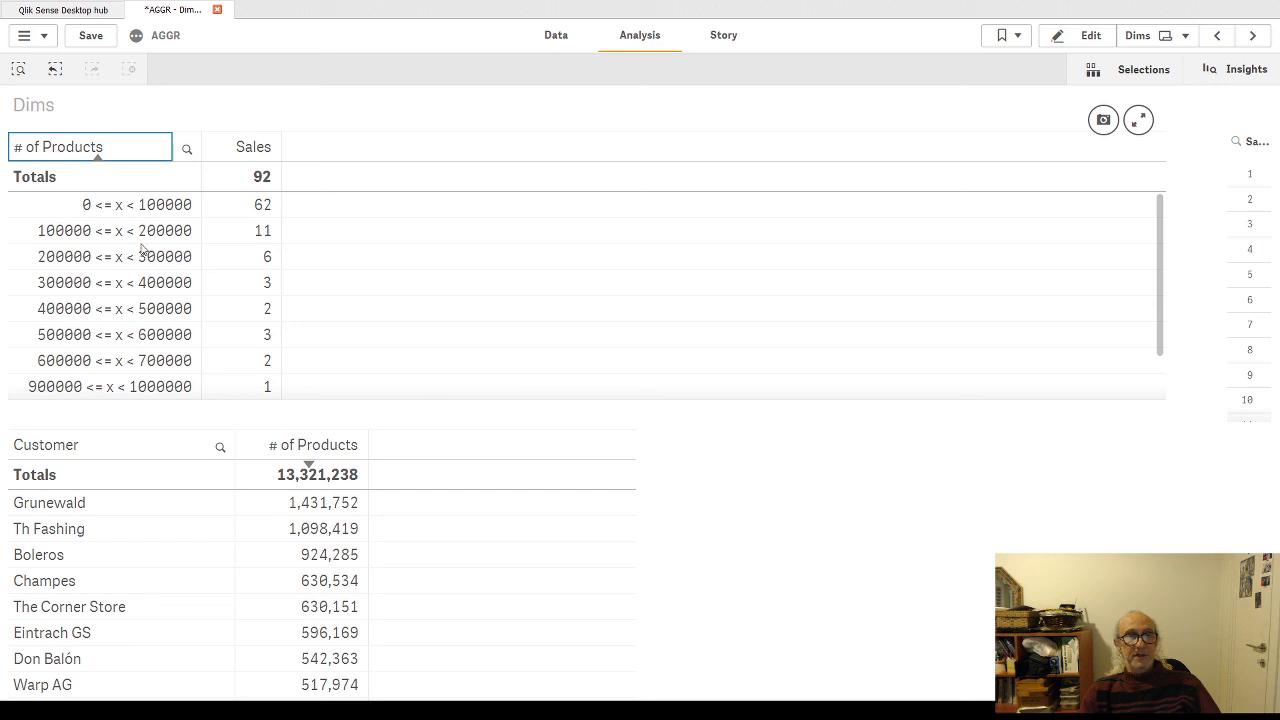
{"action": "scroll", "coordinate": [135, 250], "scroll_direction": "down", "scroll_amount": 1}
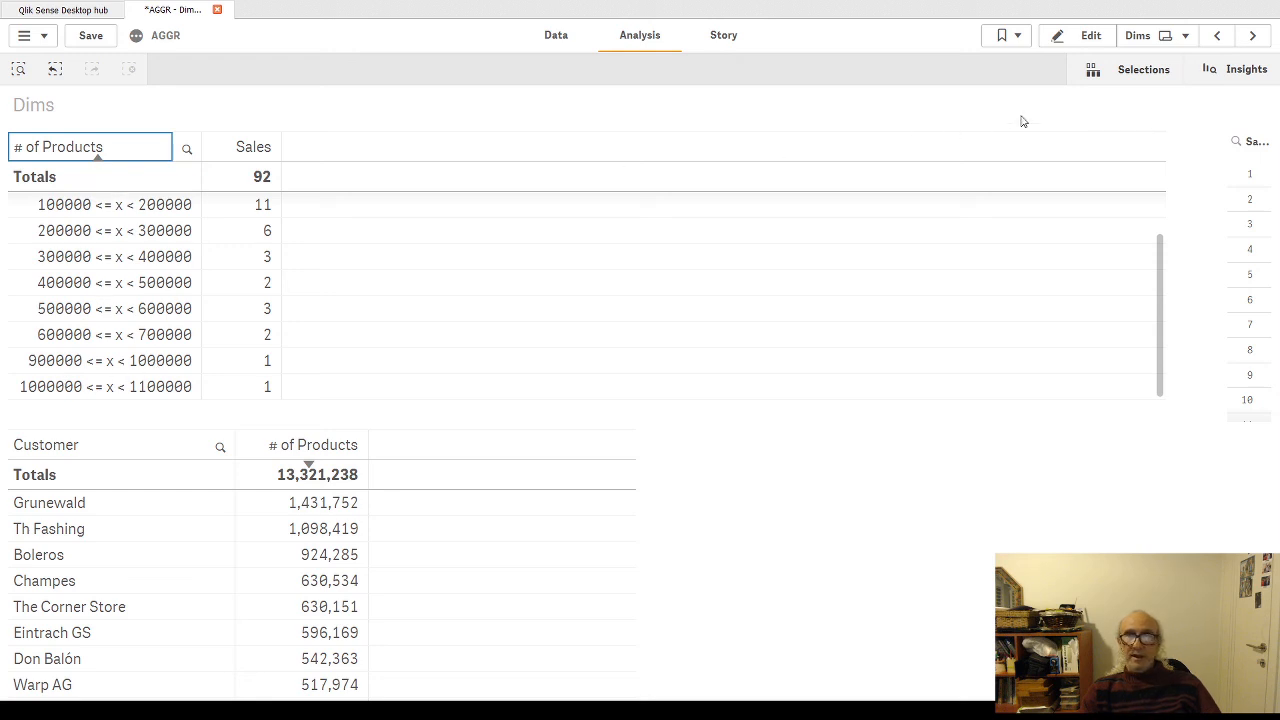
Step: Resume editing, narrow the upper table to just past its Sales column, and paste a copy of it into the freed space beside it
{"action": "left_click", "coordinate": [1086, 35]}
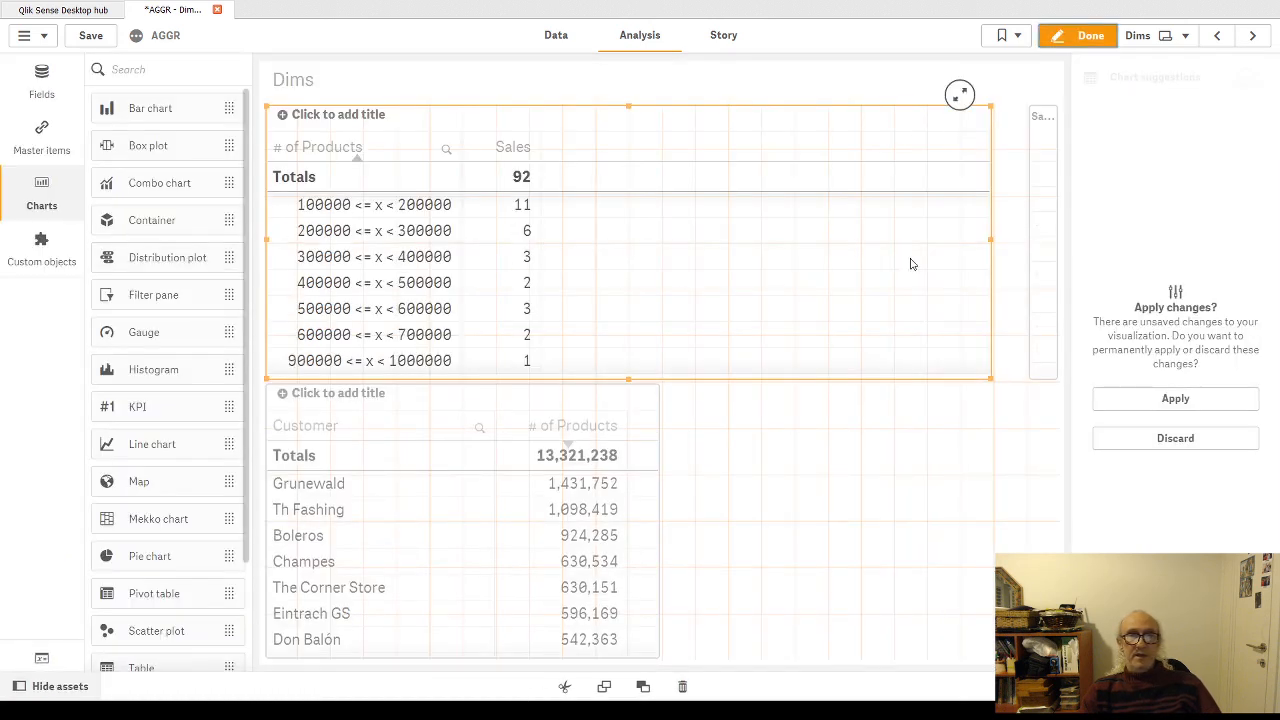
{"action": "left_click_drag", "start_coordinate": [990, 241], "coordinate": [566, 260]}
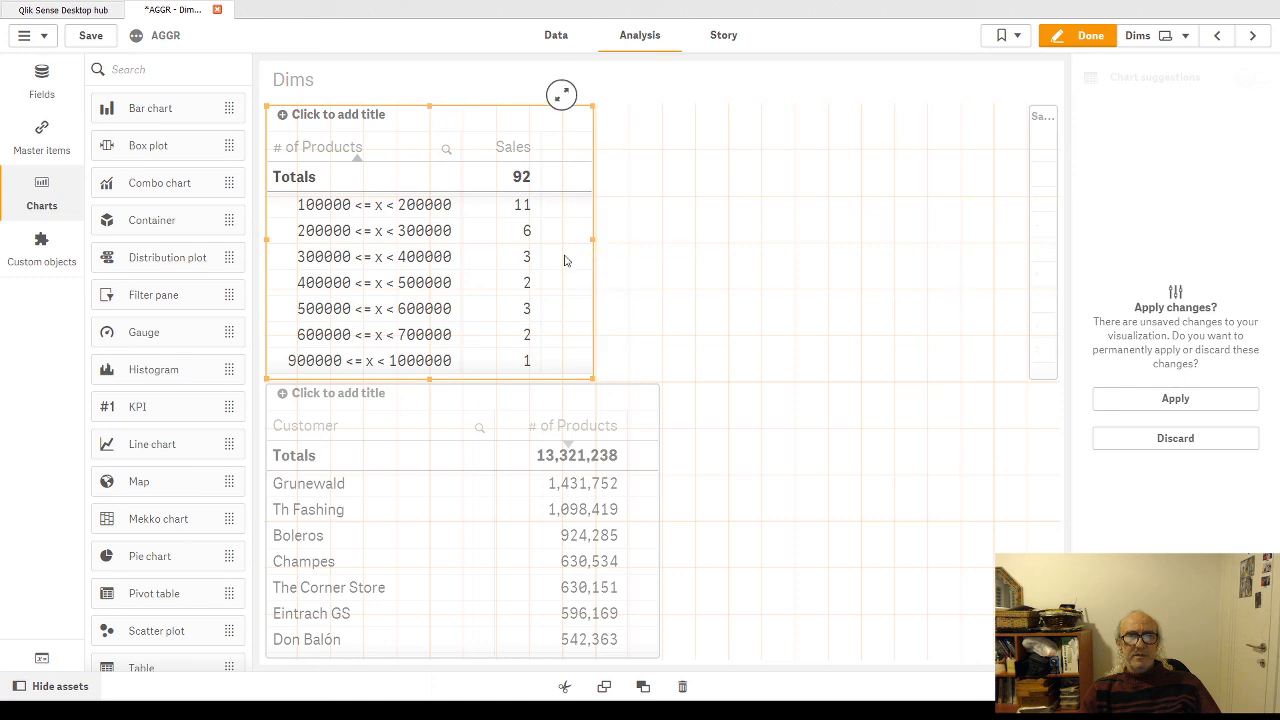
{"action": "right_click", "coordinate": [440, 237]}
{"action": "left_click", "coordinate": [482, 245]}
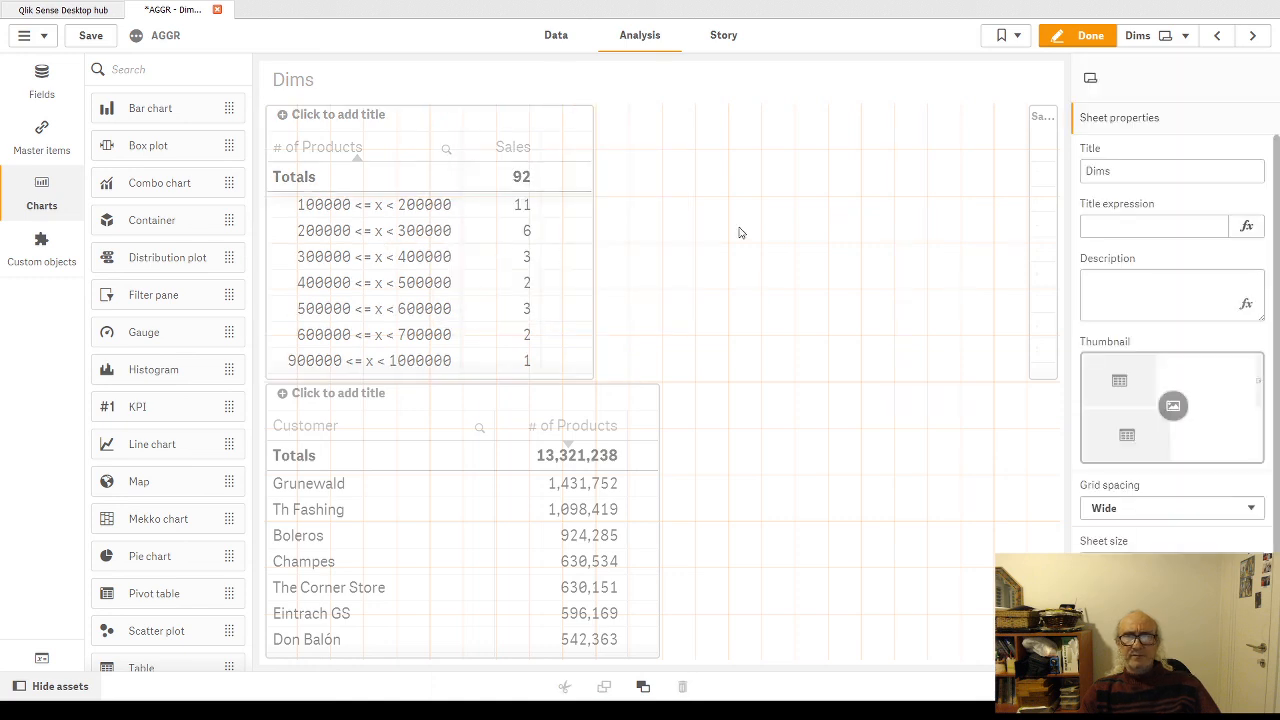
{"action": "right_click", "coordinate": [739, 228]}
{"action": "left_click", "coordinate": [795, 228]}
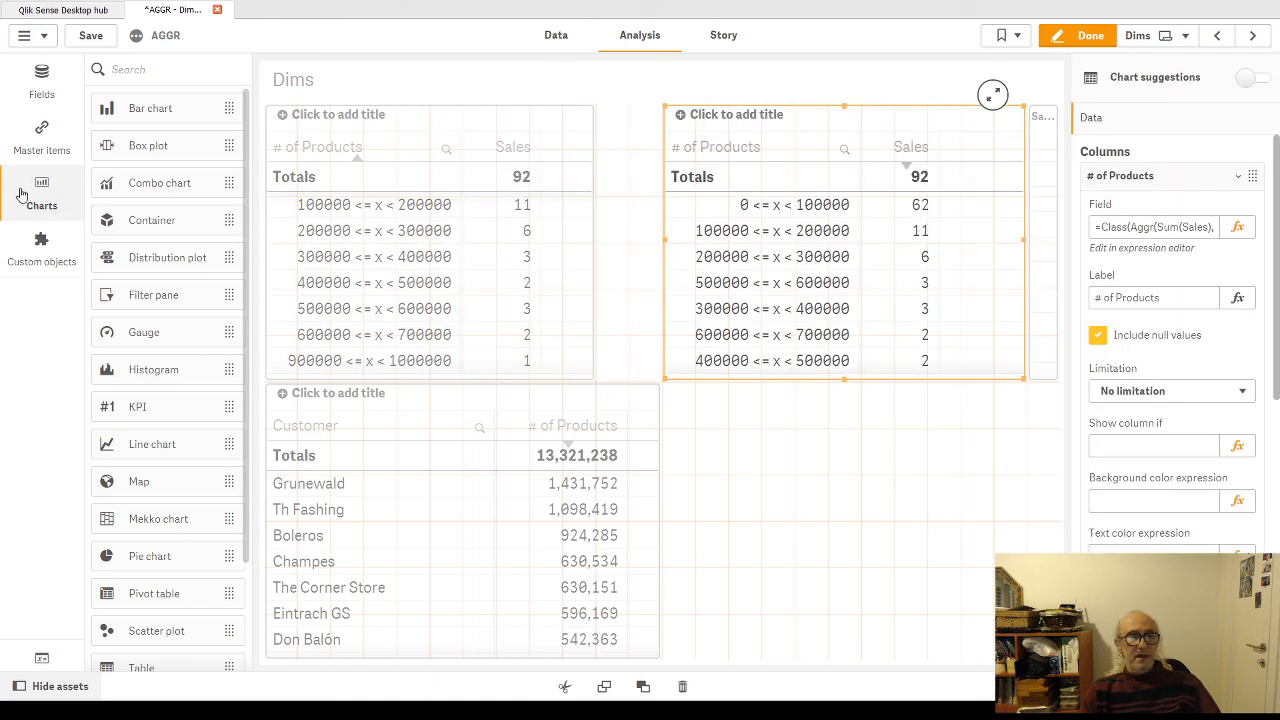
Step: Convert the copied class table beside the original into a bar chart, keeping its dimension and measure
{"action": "left_click", "coordinate": [20, 192]}
{"action": "left_click", "coordinate": [41, 196]}
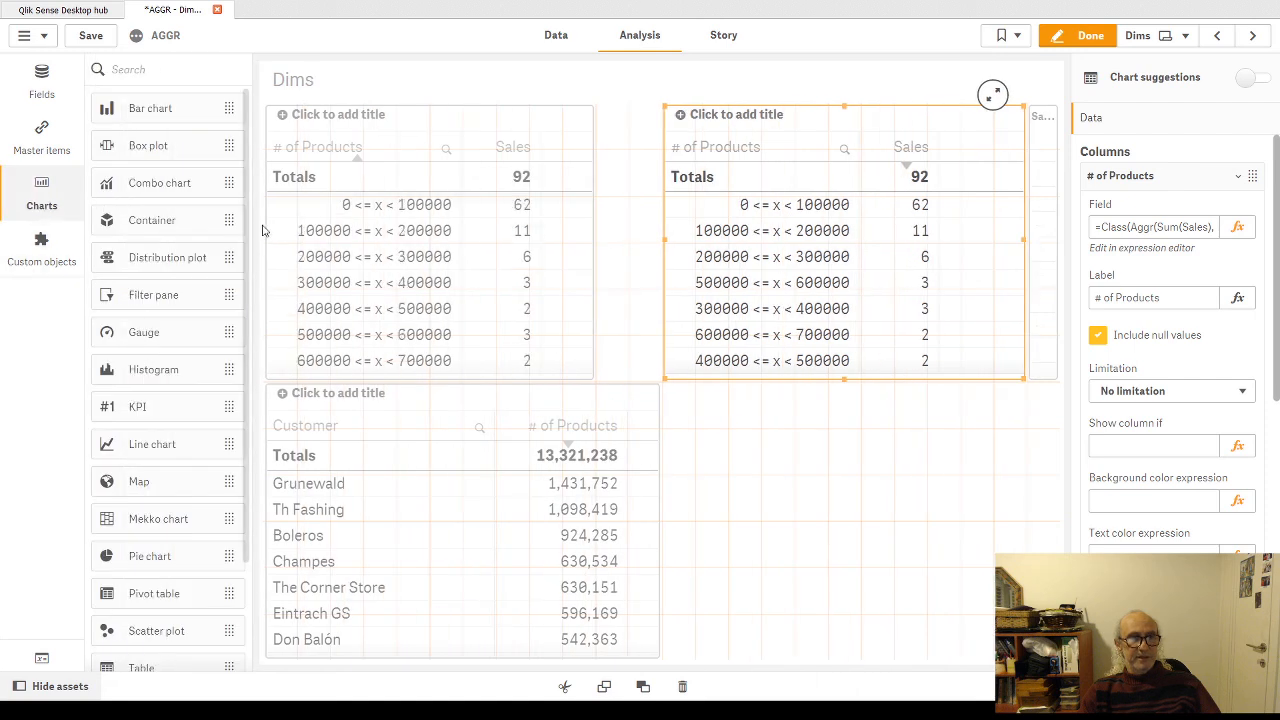
{"action": "left_click_drag", "start_coordinate": [150, 108], "coordinate": [862, 260]}
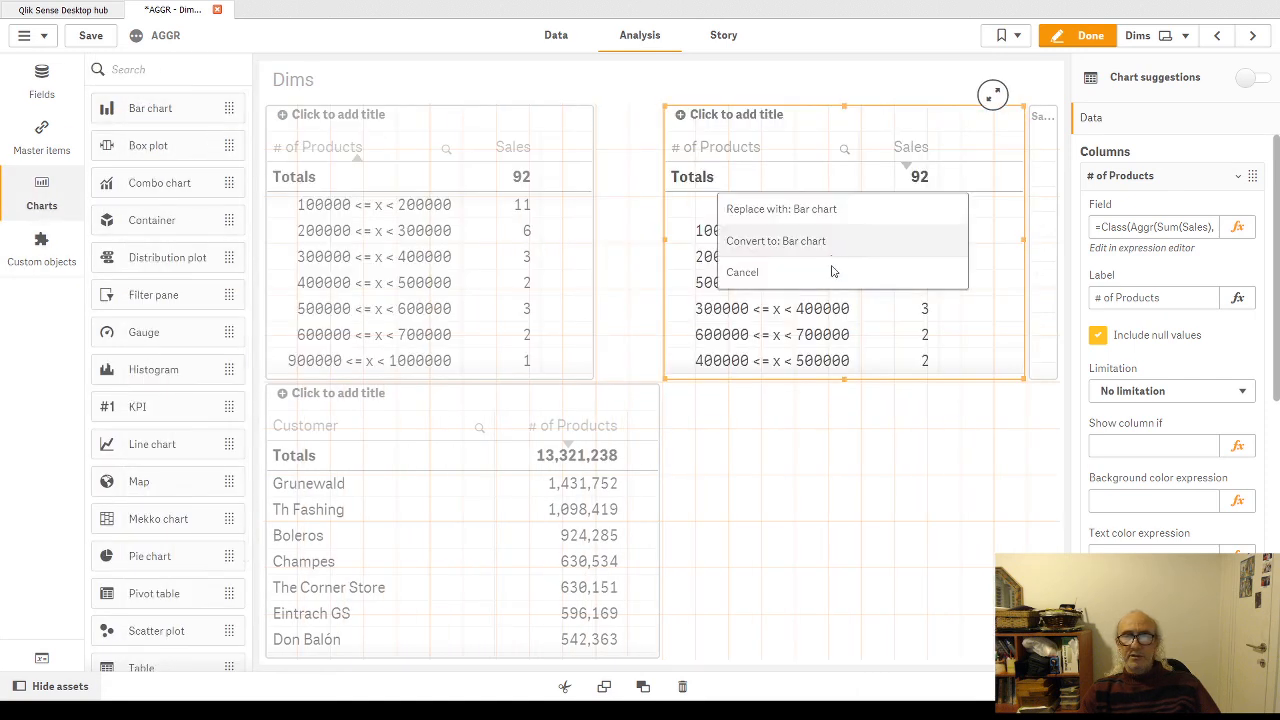
{"action": "left_click", "coordinate": [825, 242]}
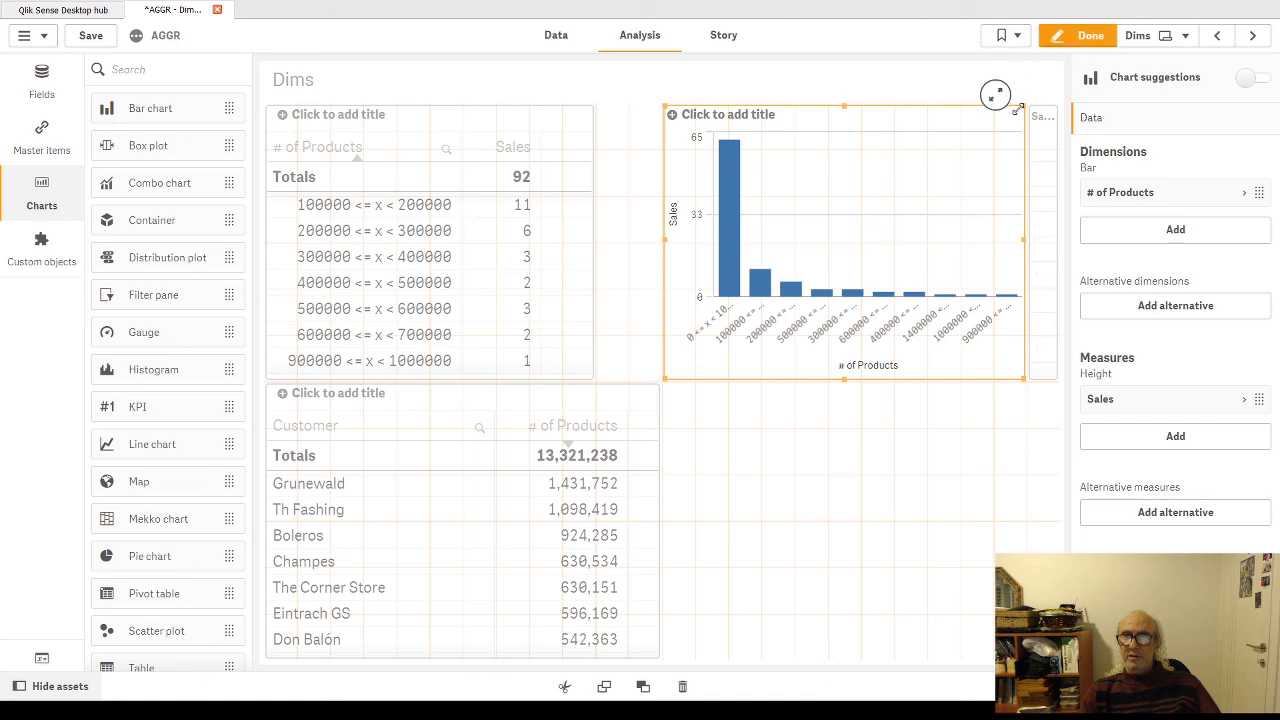
Step: Leave edit mode and enlarge the bar chart to full size to examine its class intervals and bar order
{"action": "left_click", "coordinate": [1082, 37]}
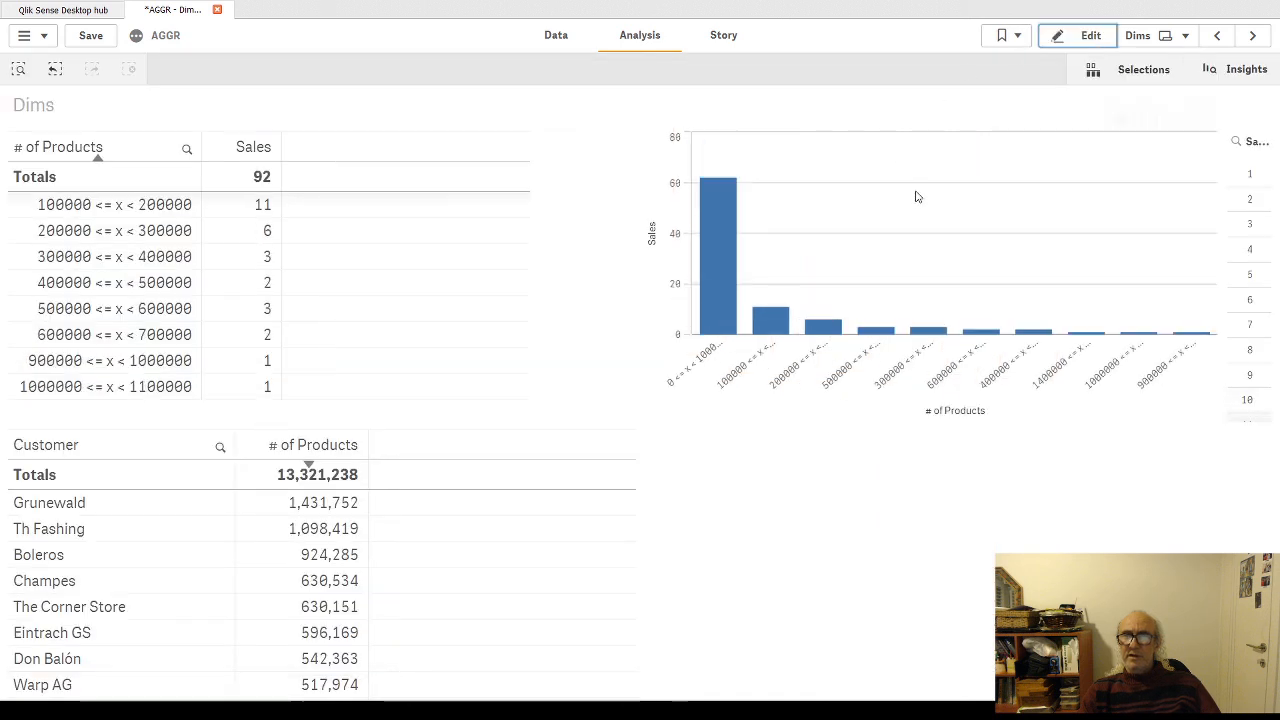
{"action": "left_click", "coordinate": [1191, 120]}
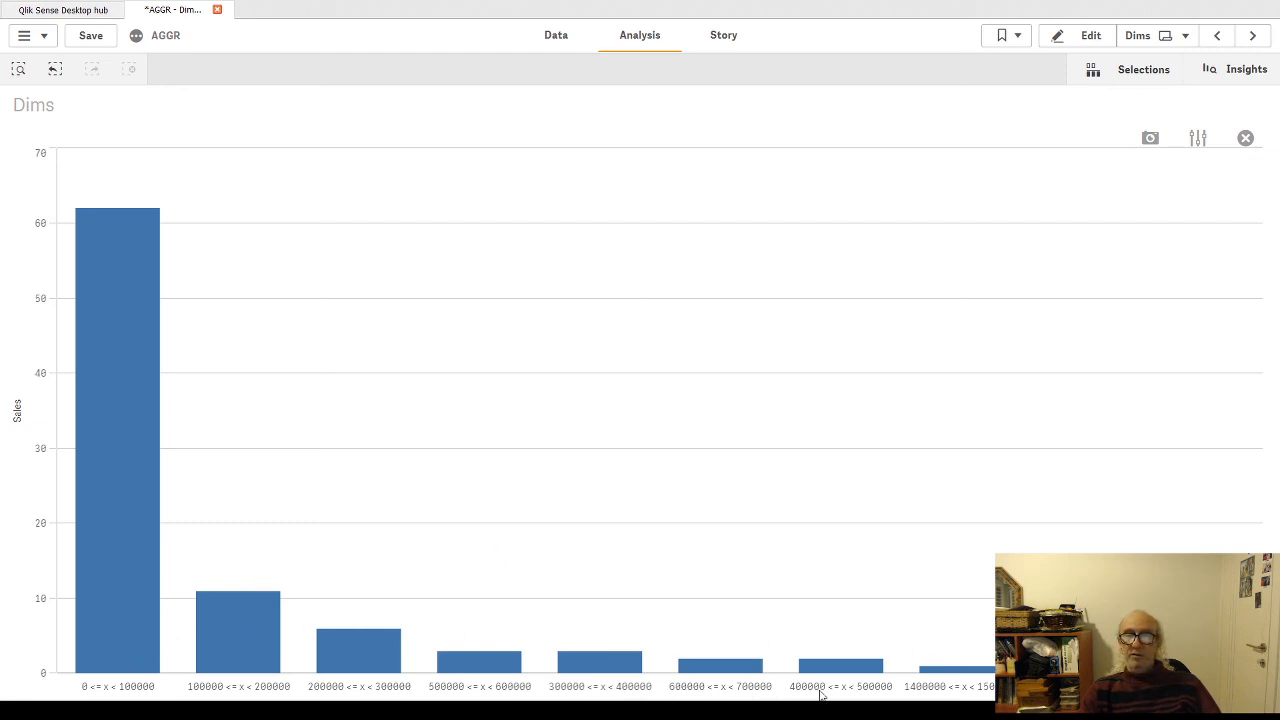
{"action": "mouse_move", "coordinate": [839, 698]}
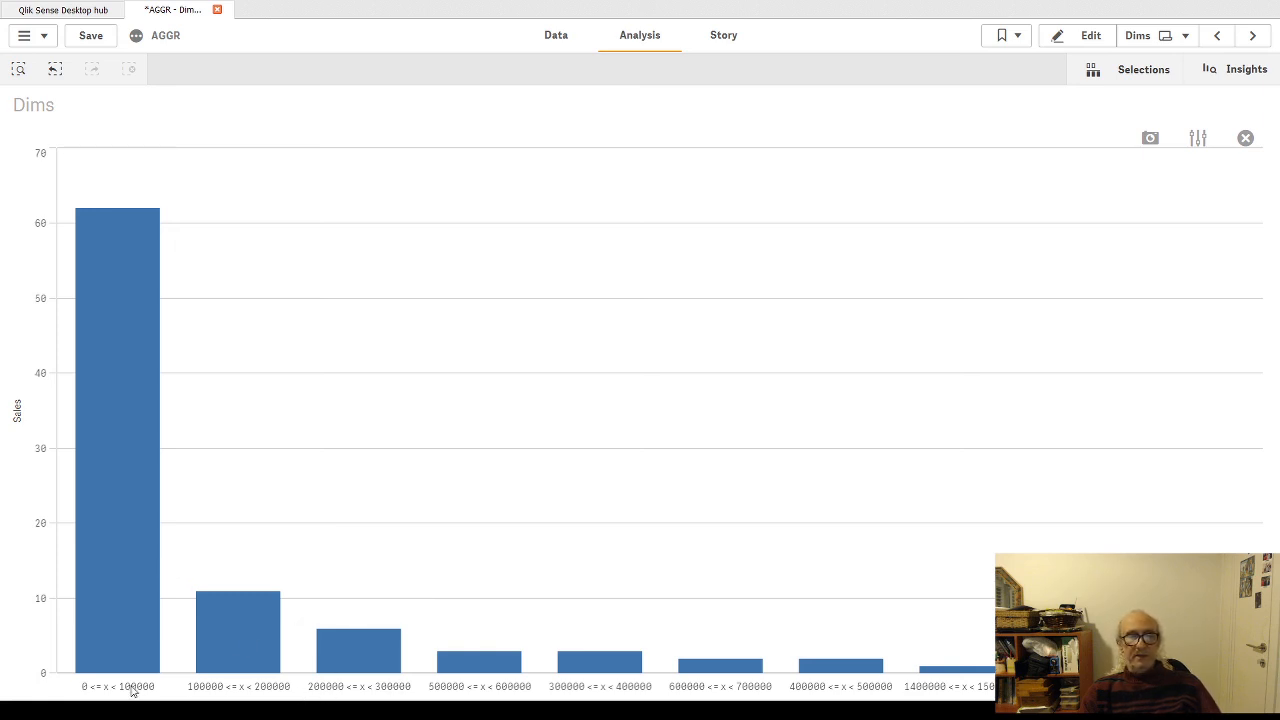
{"action": "mouse_move", "coordinate": [873, 683]}
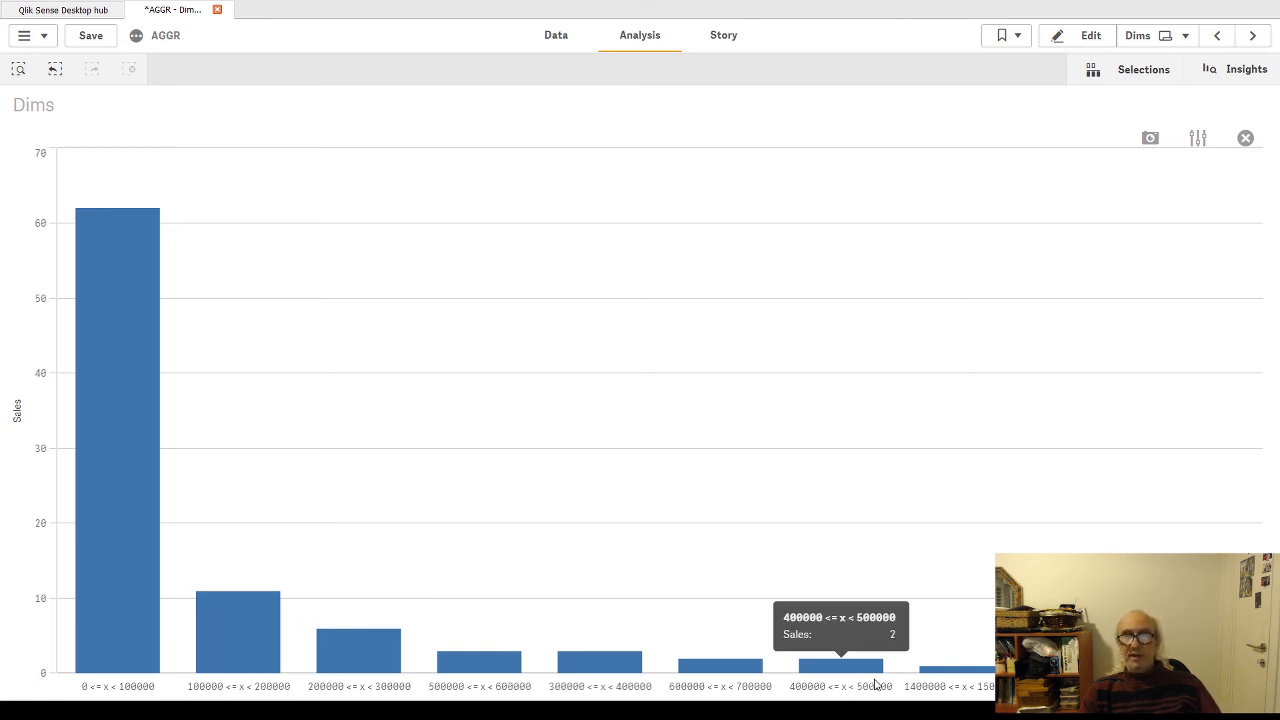
Step: Resume editing the sheet and create a variable named vBucket_Size with the definition 150000
{"action": "left_click", "coordinate": [1090, 38]}
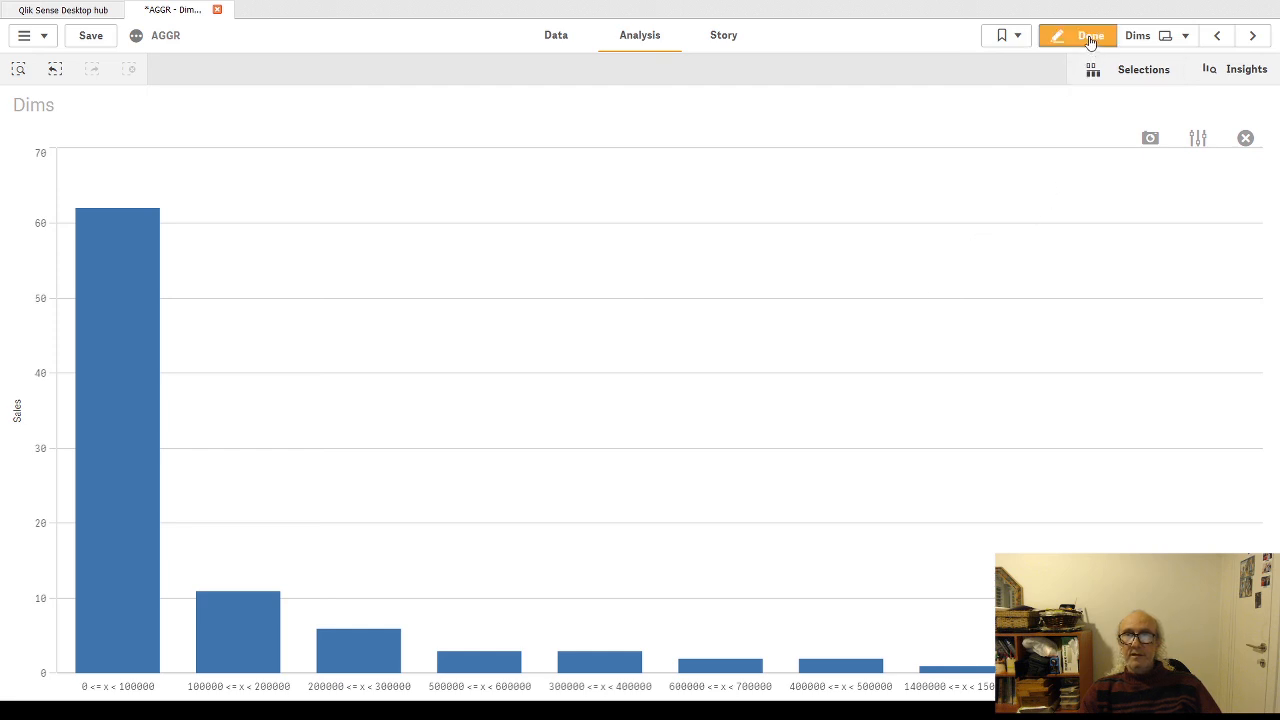
{"action": "left_click", "coordinate": [1025, 113]}
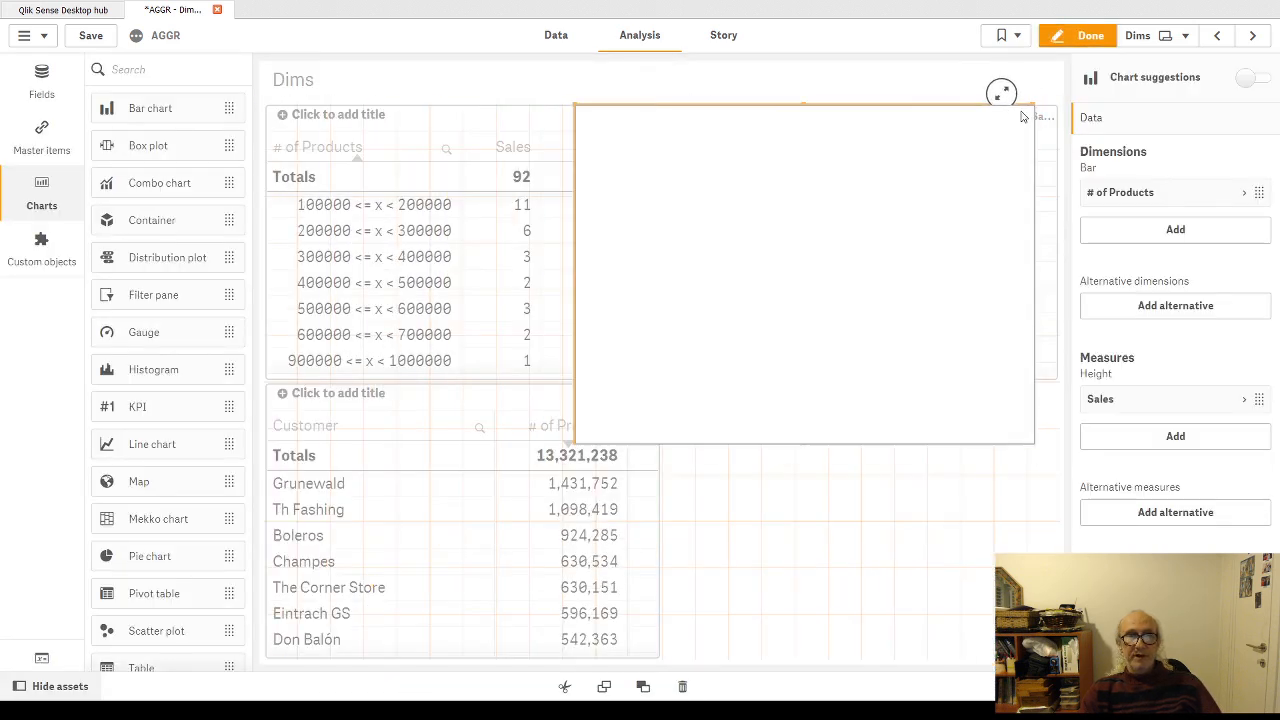
{"action": "left_click", "coordinate": [41, 657]}
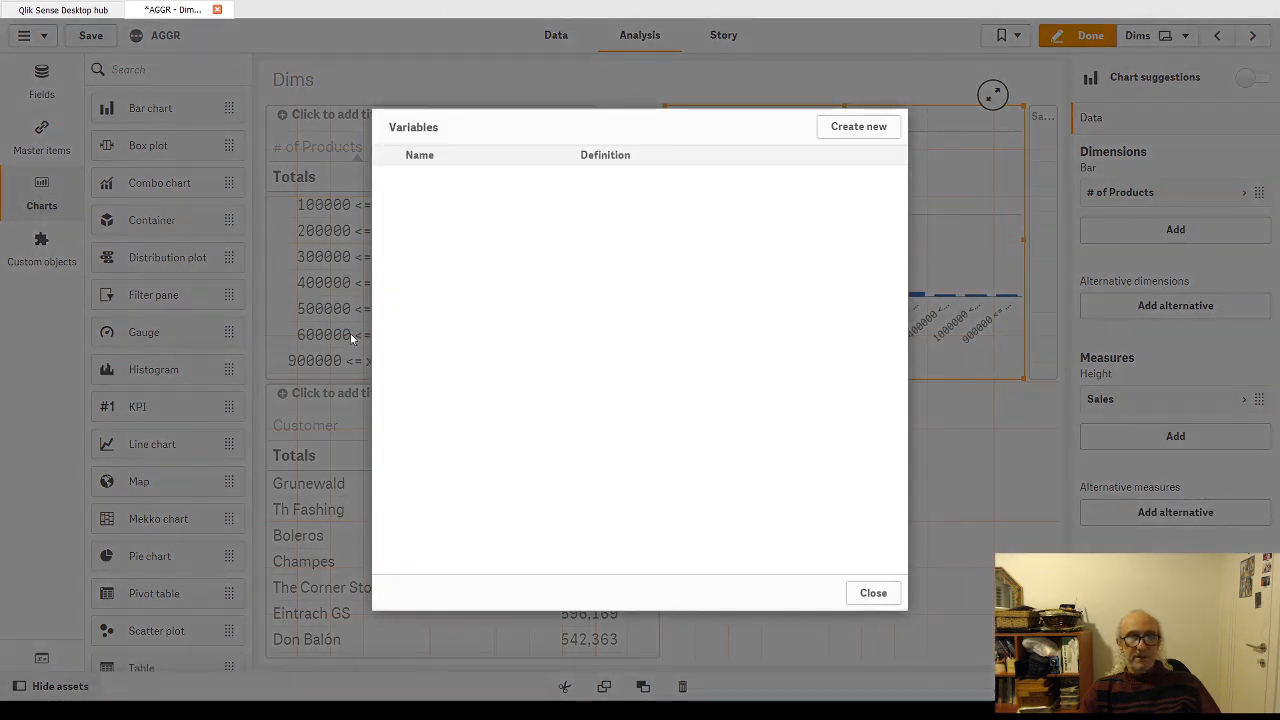
{"action": "left_click", "coordinate": [843, 129]}
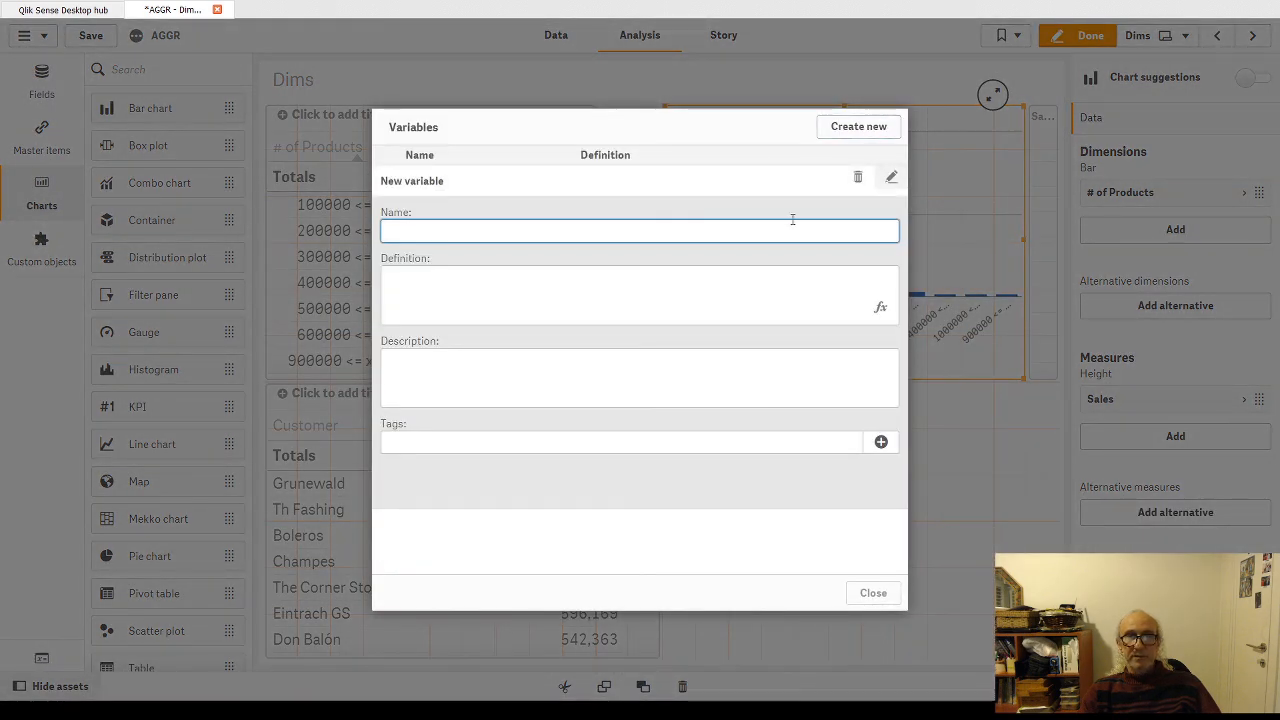
{"action": "type", "text": "V"}
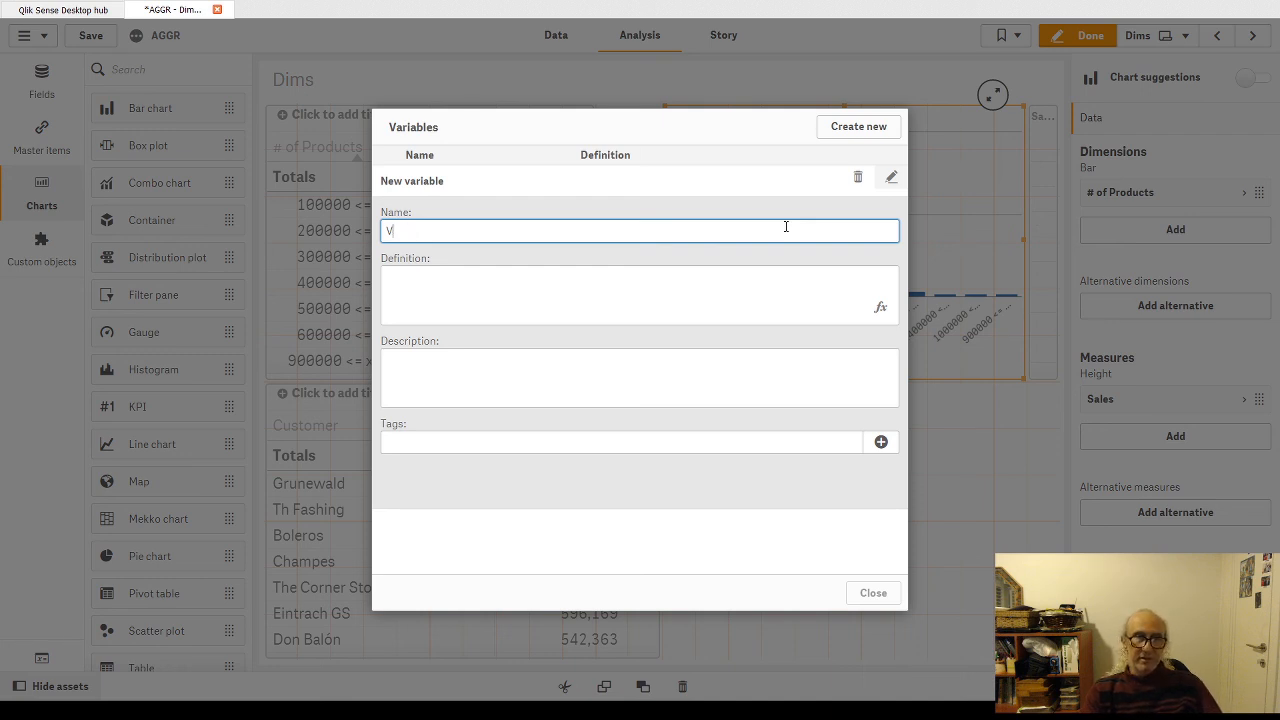
{"action": "type", "text": "vBuk"}
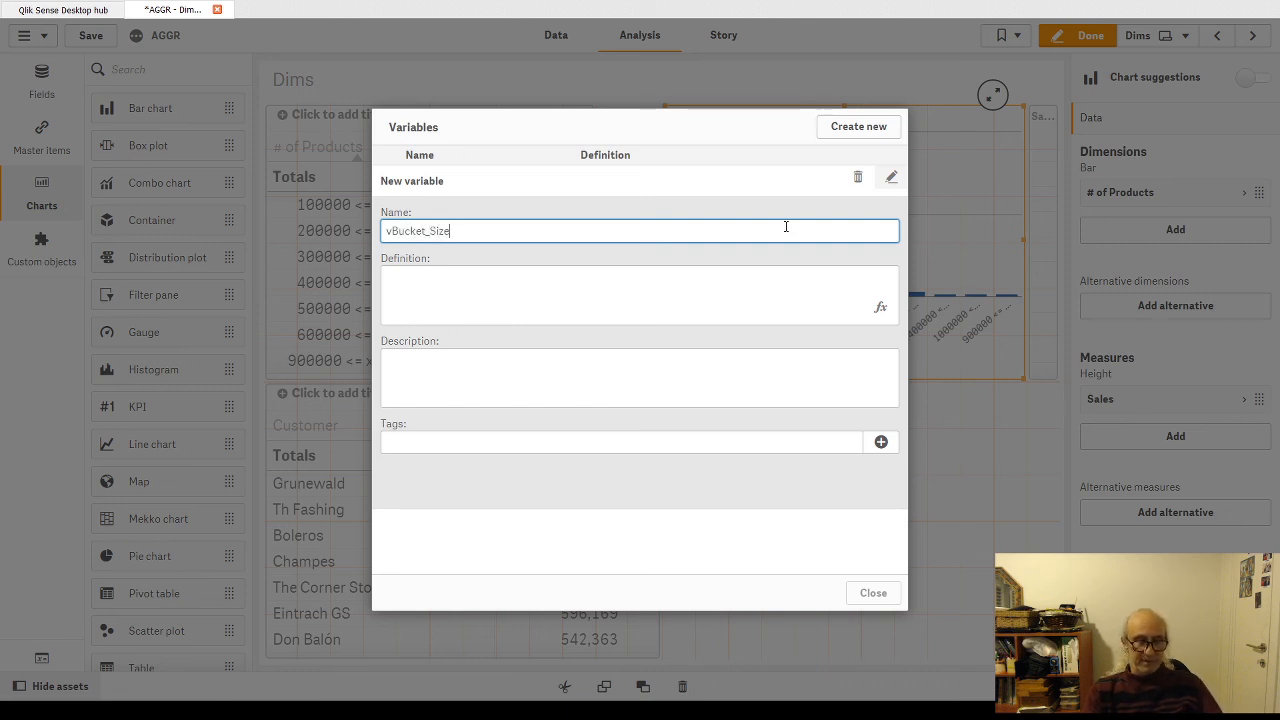
{"action": "left_click", "coordinate": [520, 280]}
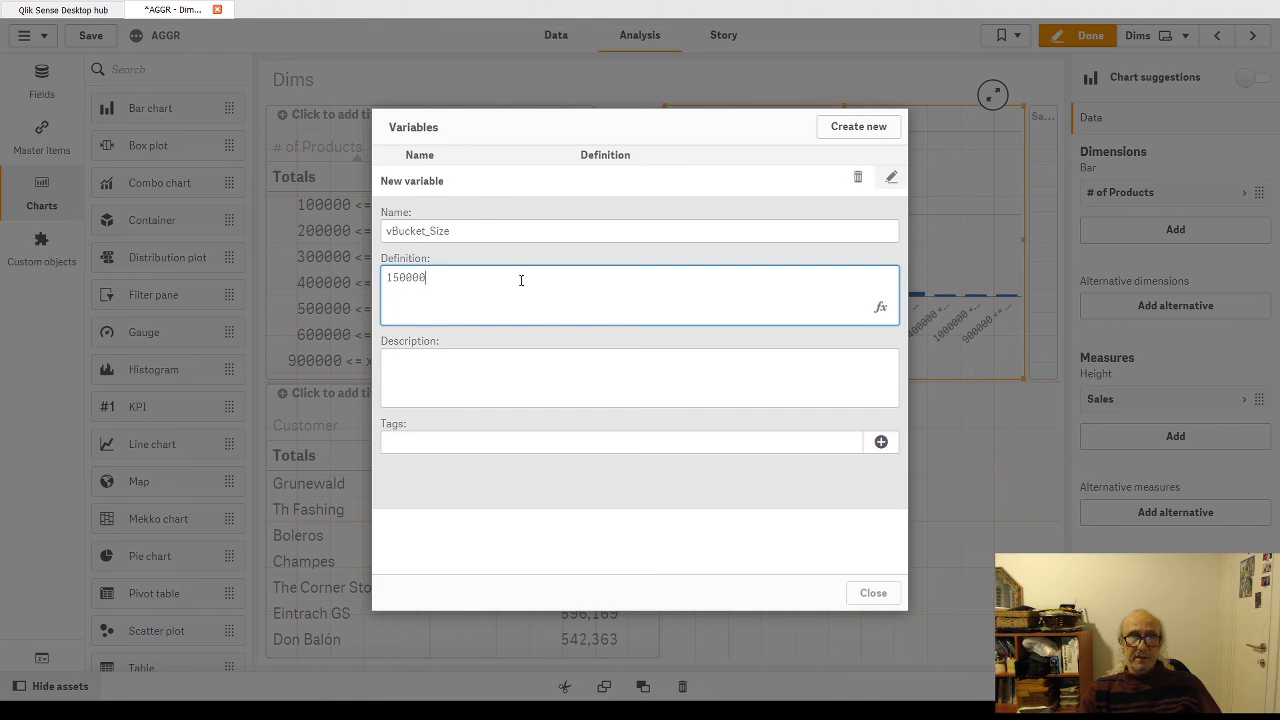
{"action": "left_click", "coordinate": [849, 126]}
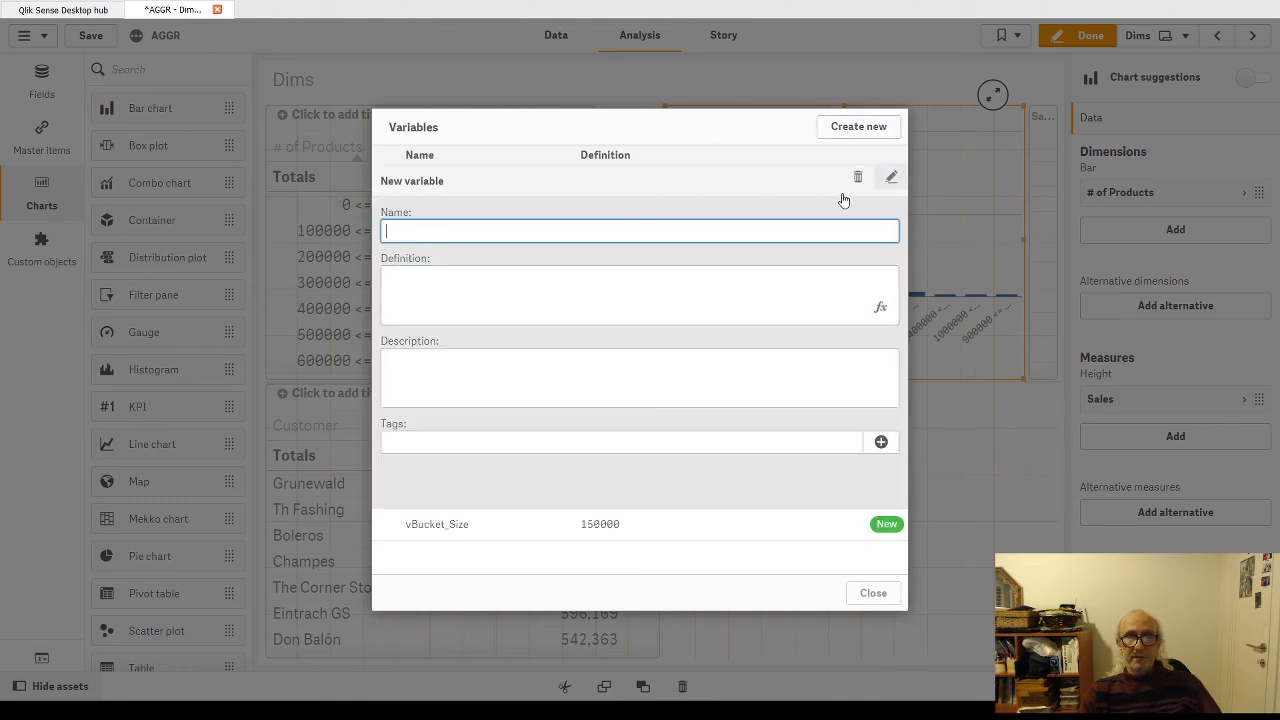
{"action": "left_click", "coordinate": [640, 526]}
{"action": "left_click", "coordinate": [871, 593]}
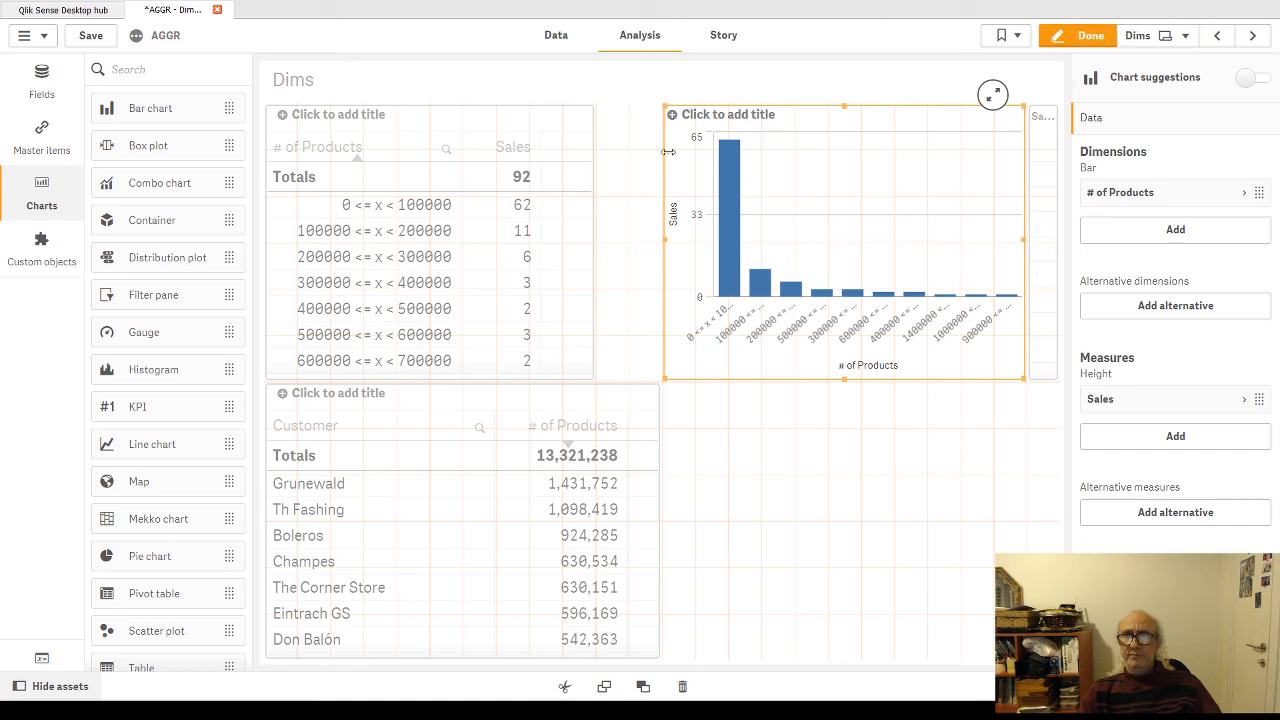
Step: Replace the 100000 class width in the upper table's Class expression with $(vBucket_Size) and apply it
{"action": "left_click", "coordinate": [540, 180]}
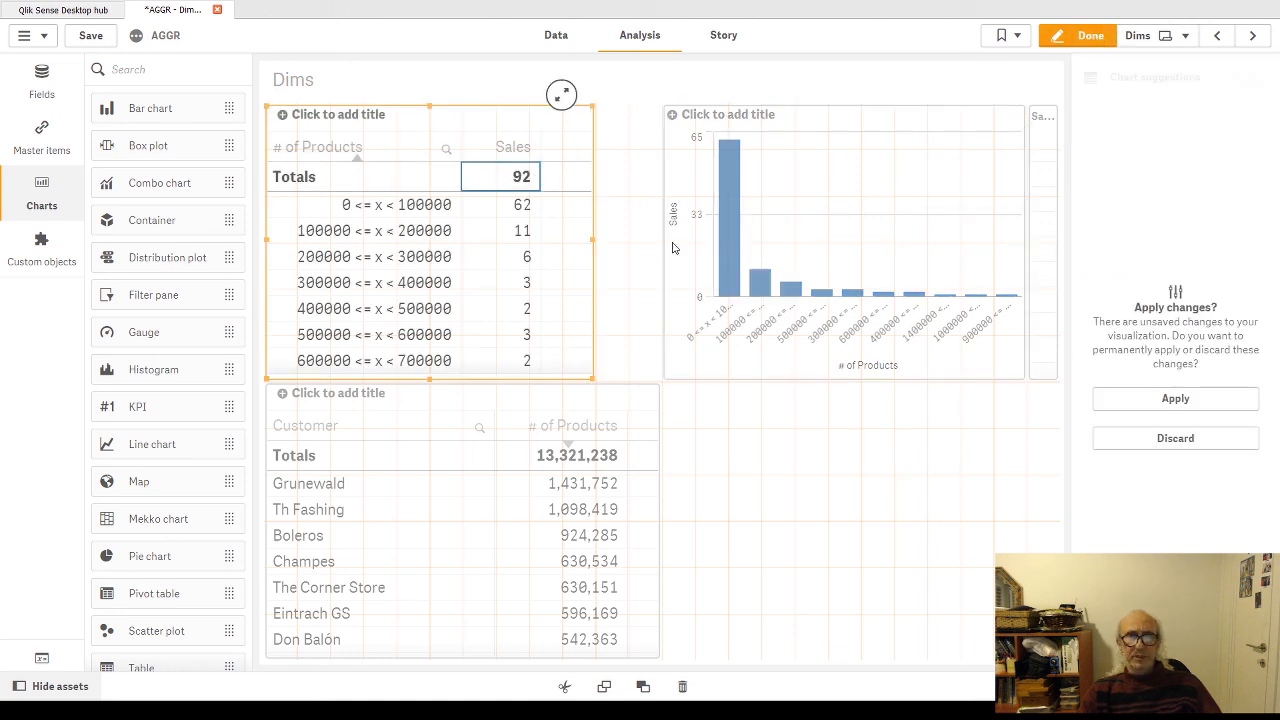
{"action": "left_click", "coordinate": [1194, 406]}
{"action": "left_click", "coordinate": [1236, 226]}
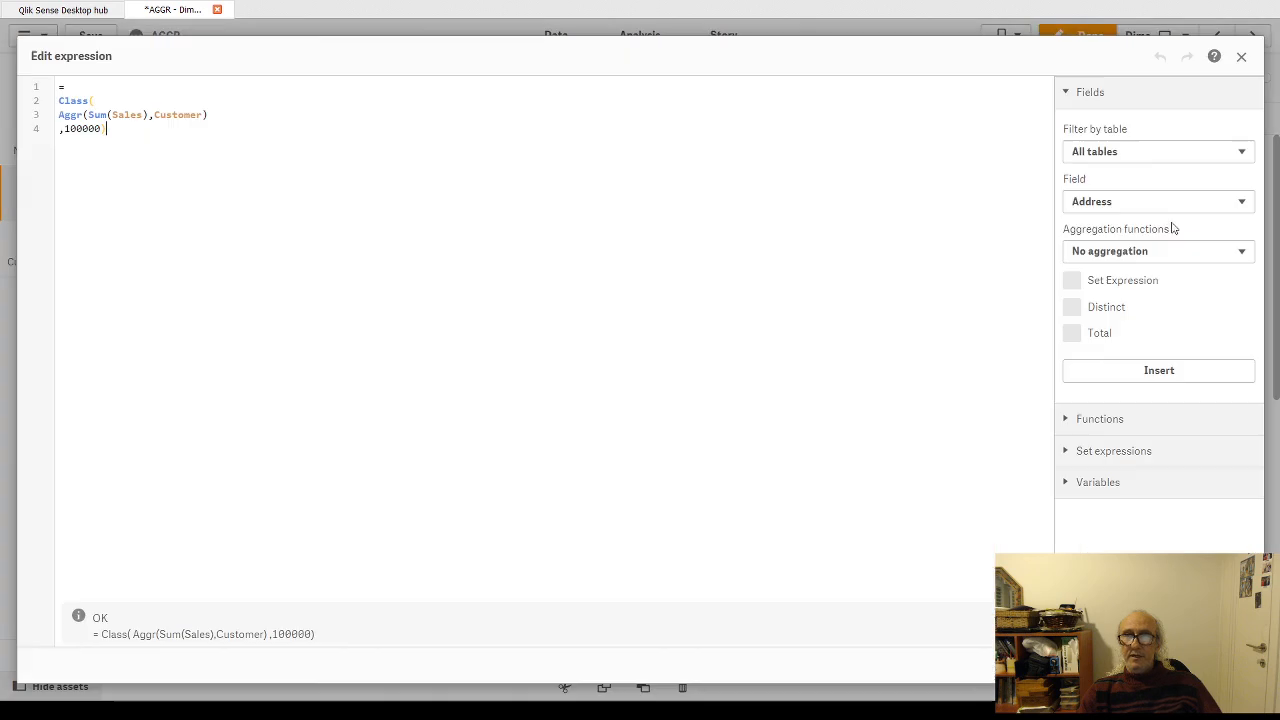
{"action": "double_click", "coordinate": [79, 128]}
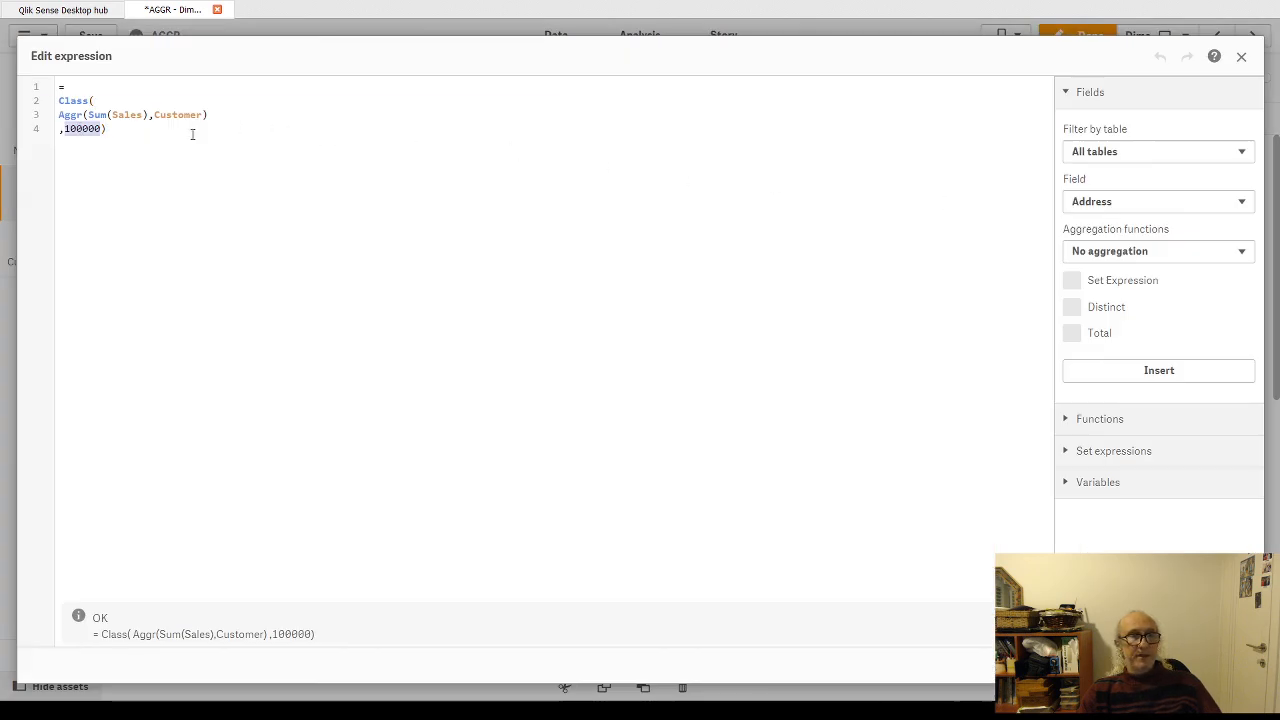
{"action": "type", "text": "$("}
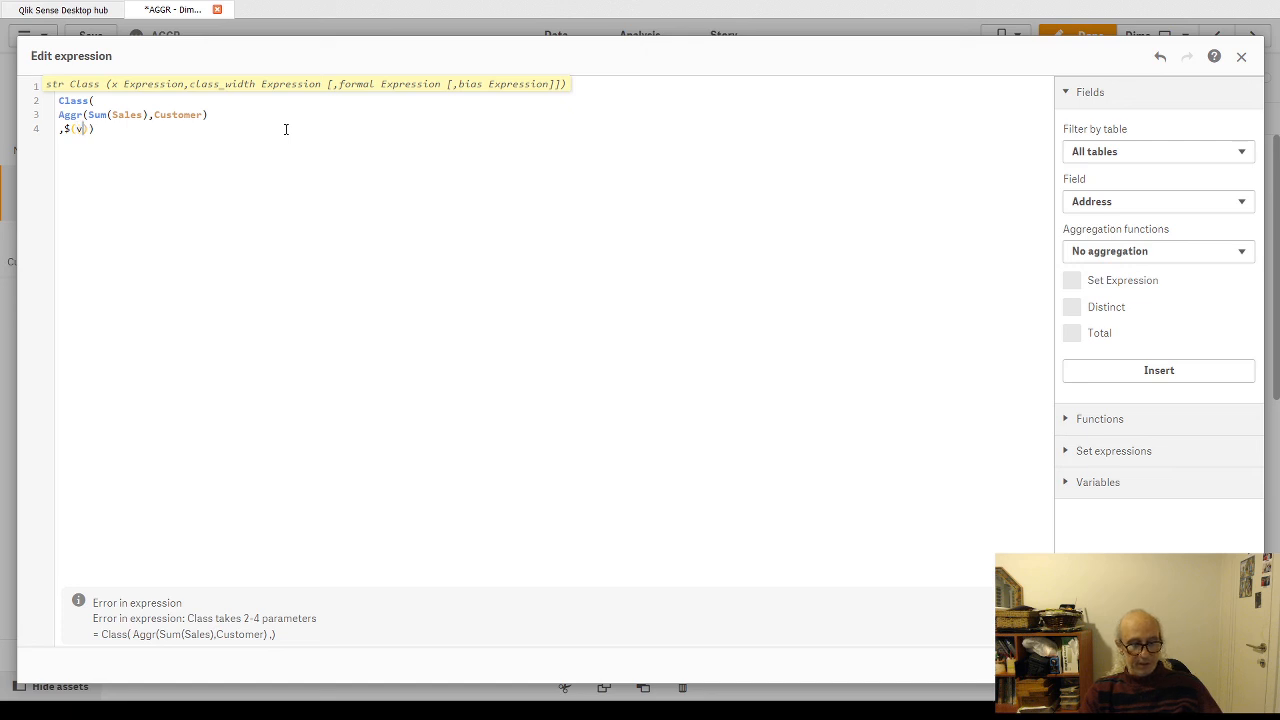
{"action": "type", "text": "vB"}
{"action": "key", "text": "Return"}
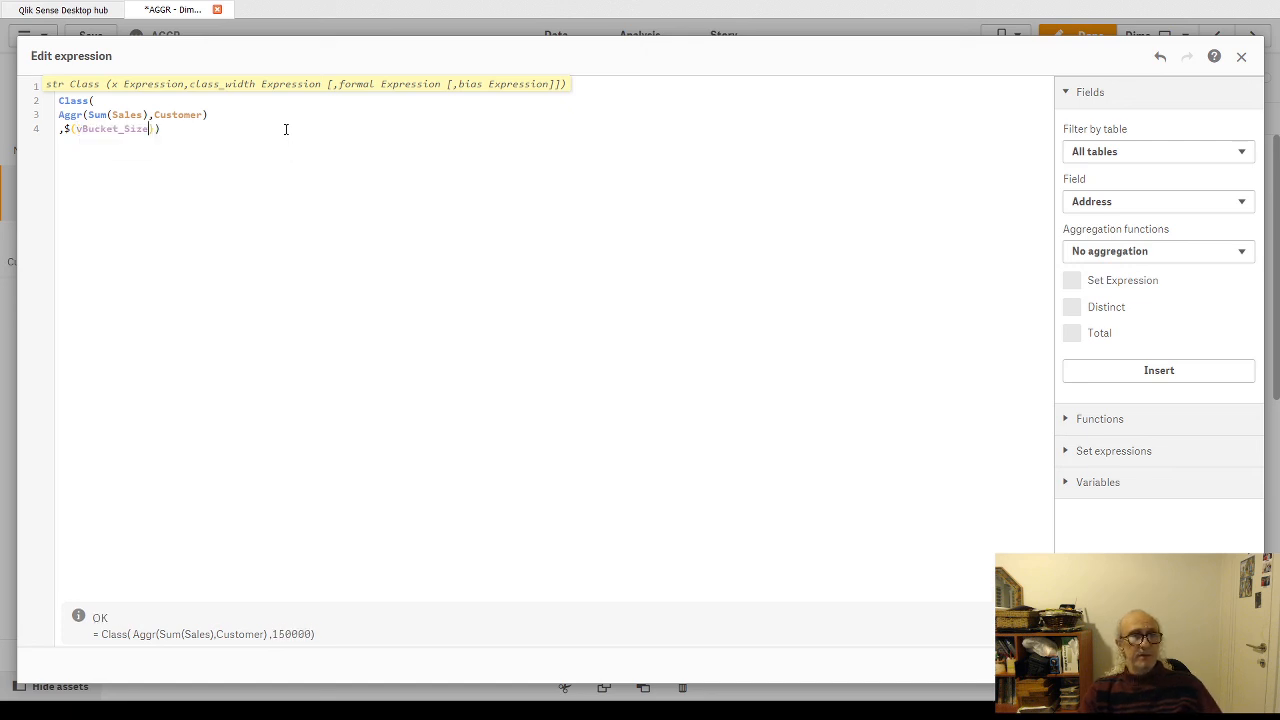
{"action": "left_click", "coordinate": [1230, 665]}
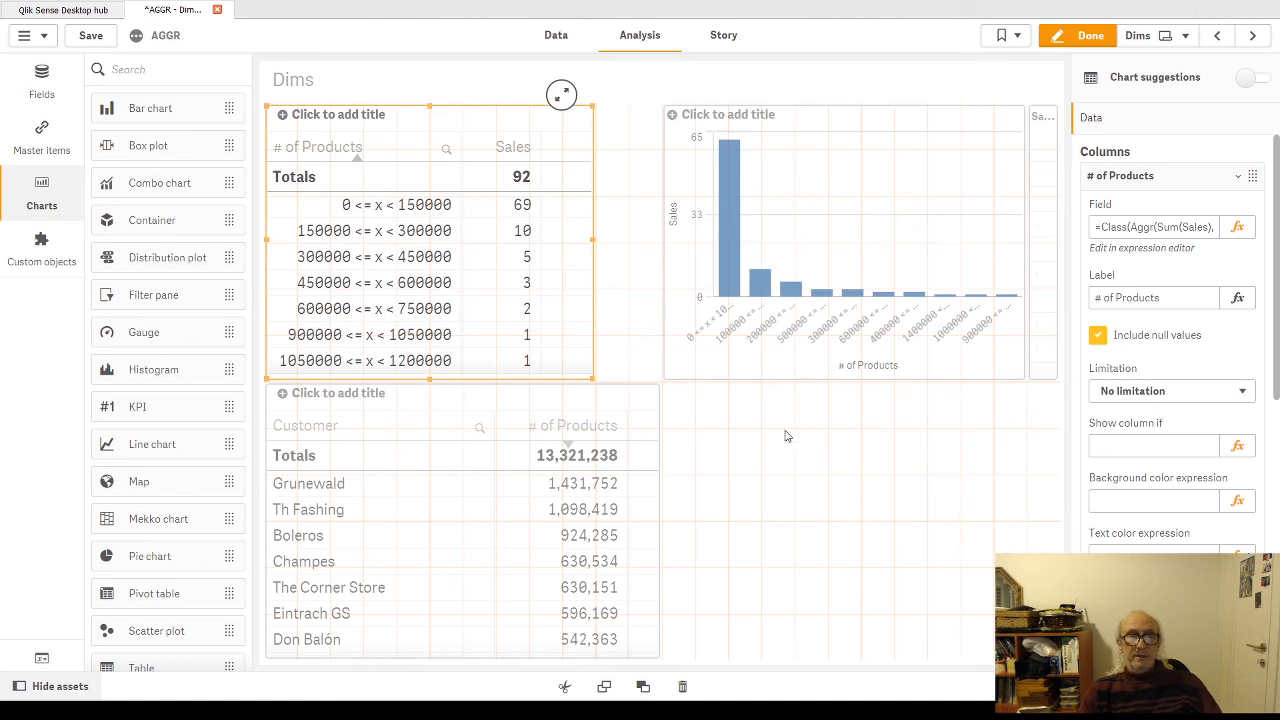
Step: Add a Variable input object from the Qlik Dashboard bundle to the empty area below the bar chart
{"action": "left_click", "coordinate": [41, 250]}
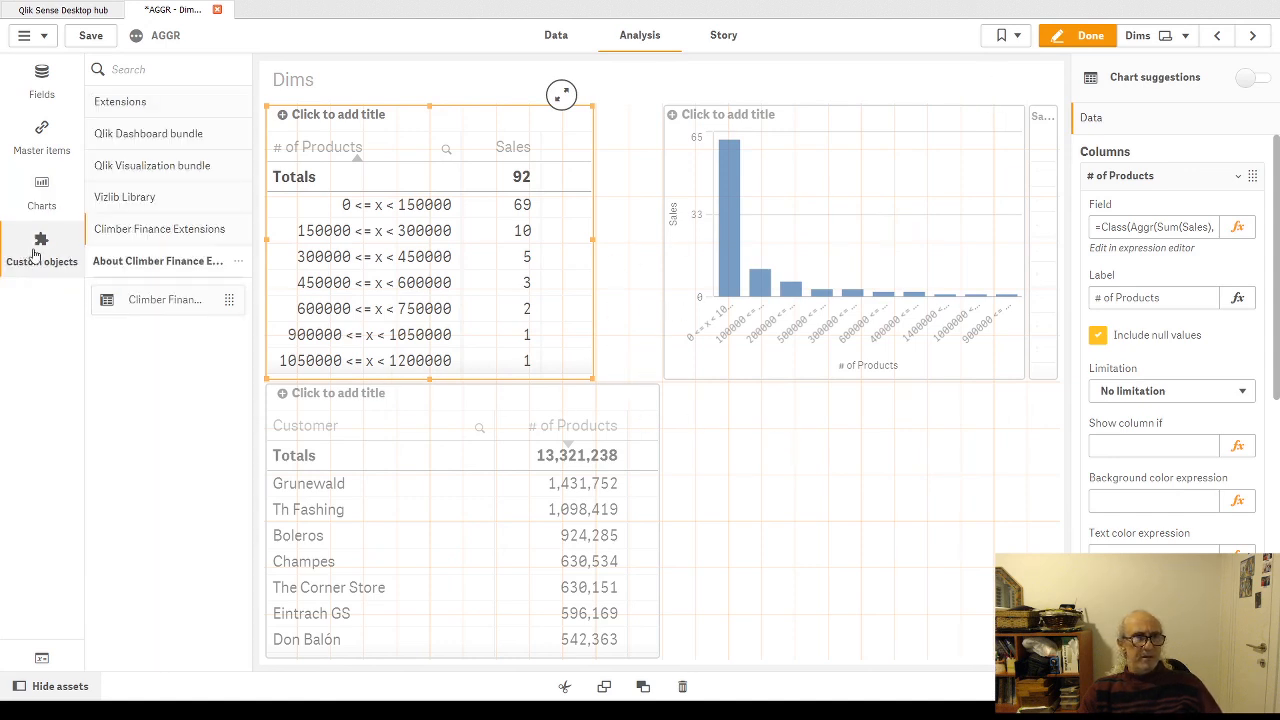
{"action": "left_click", "coordinate": [163, 168]}
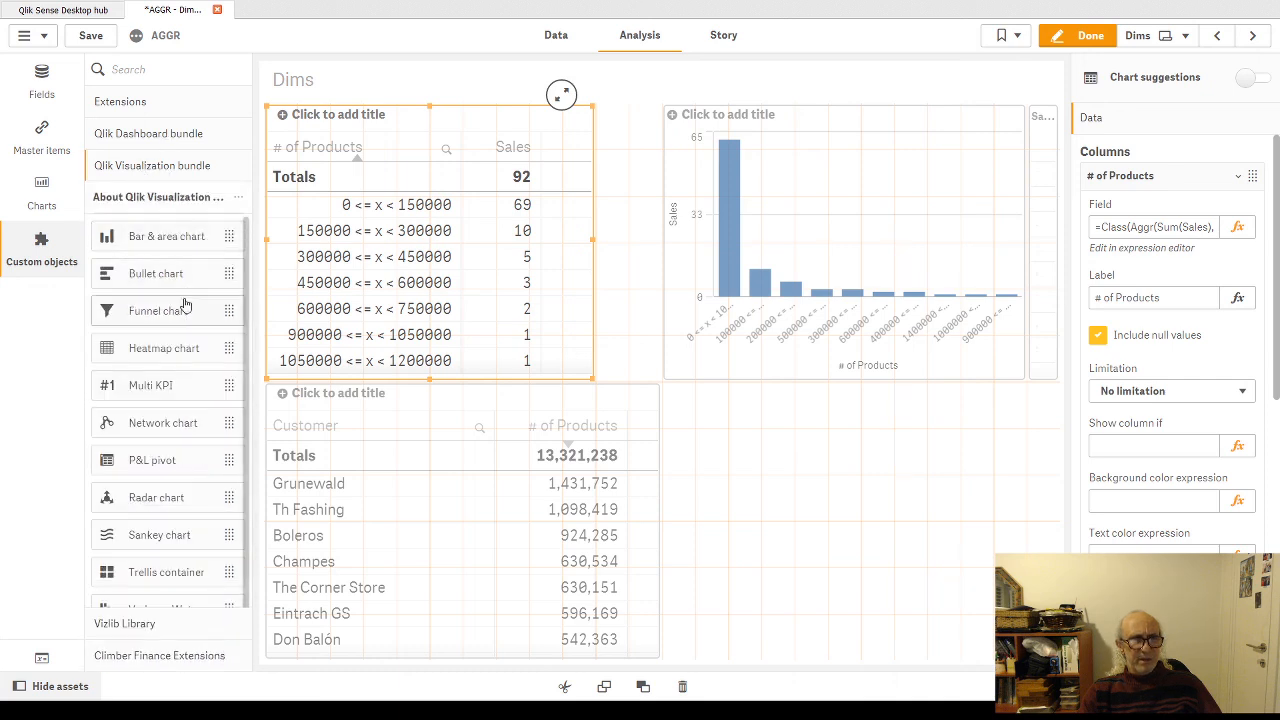
{"action": "scroll", "coordinate": [180, 428], "scroll_direction": "down", "scroll_amount": 2}
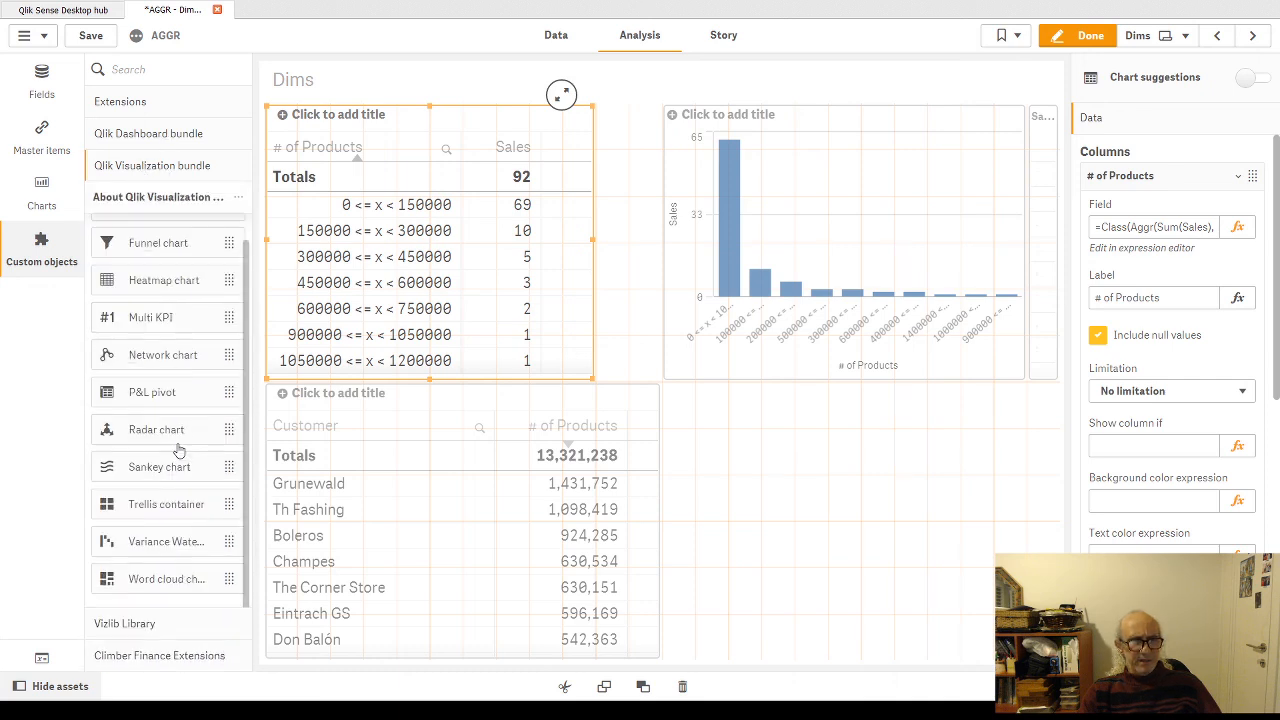
{"action": "left_click", "coordinate": [183, 135]}
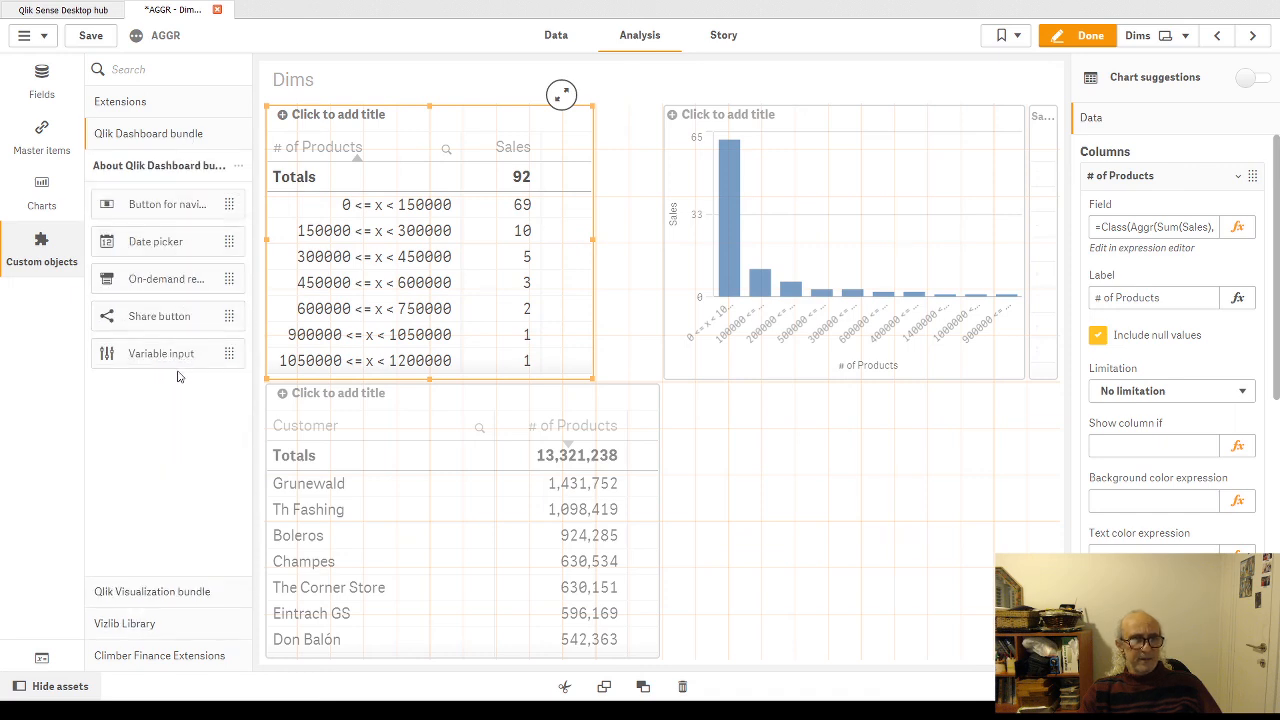
{"action": "left_click_drag", "start_coordinate": [152, 355], "coordinate": [856, 522]}
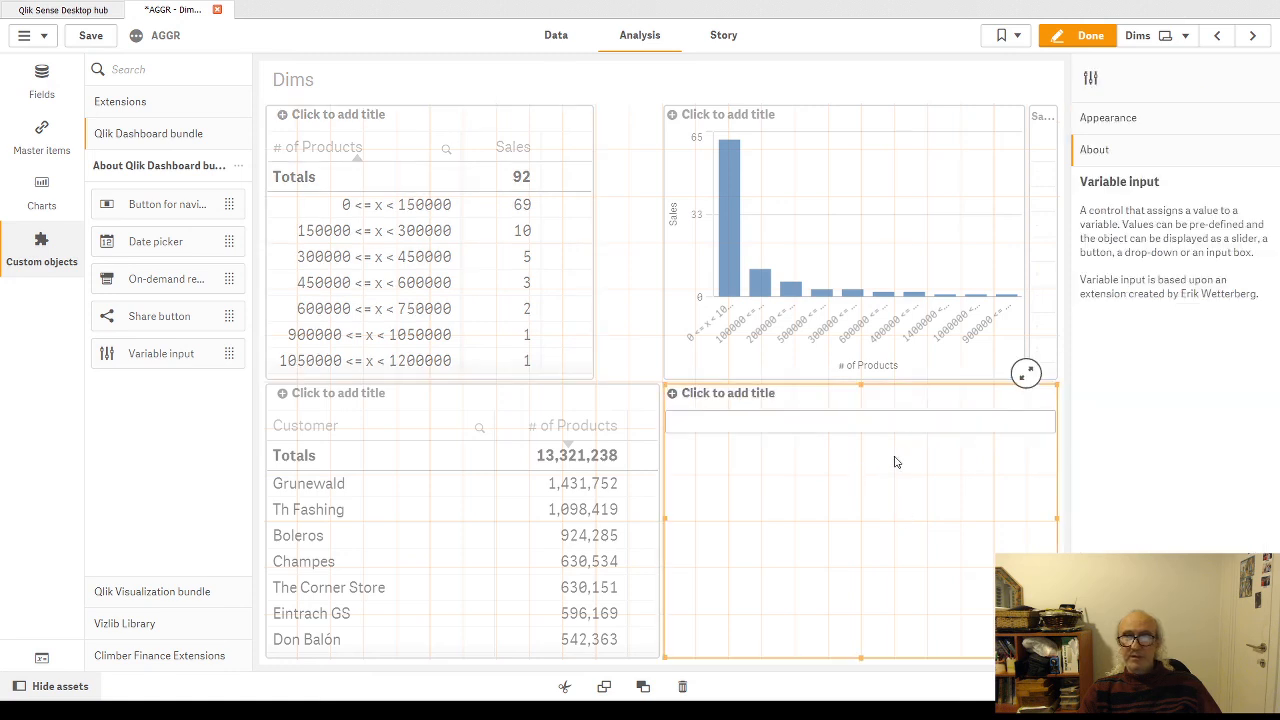
Step: Link the new variable input object to the vBucket_Size variable
{"action": "left_click", "coordinate": [1130, 119]}
{"action": "left_click", "coordinate": [1083, 182]}
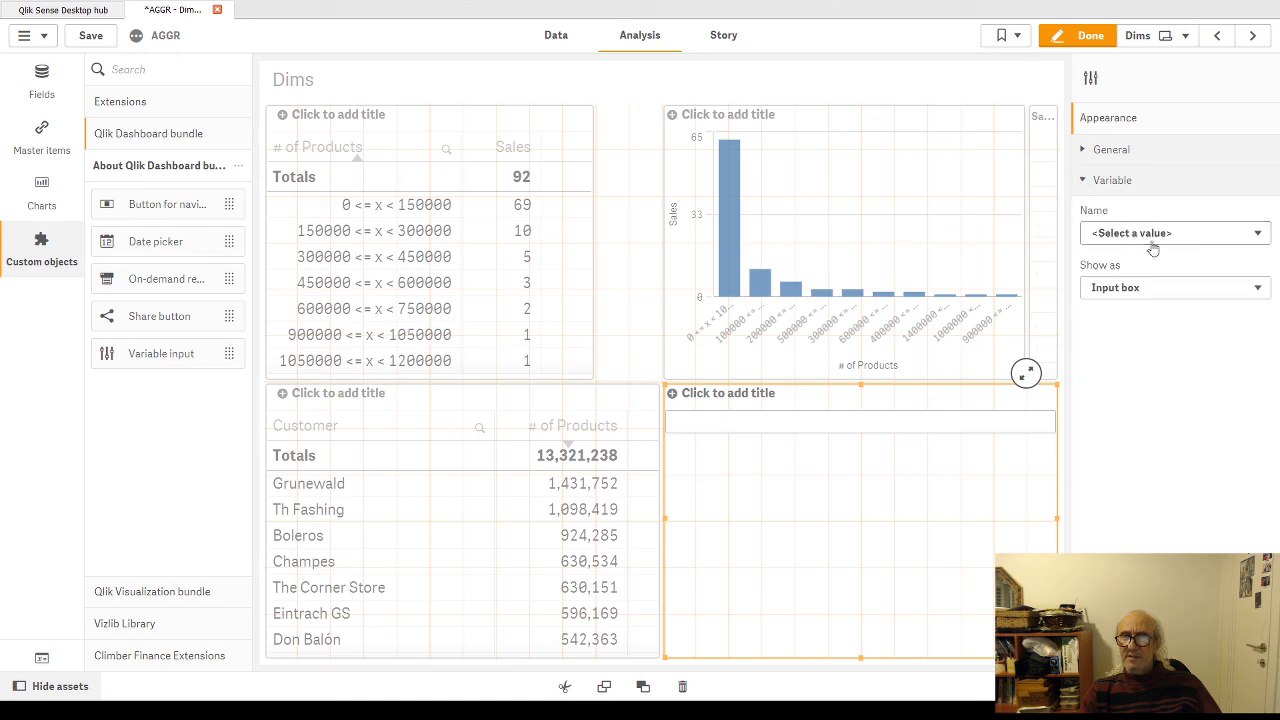
{"action": "left_click", "coordinate": [1203, 236]}
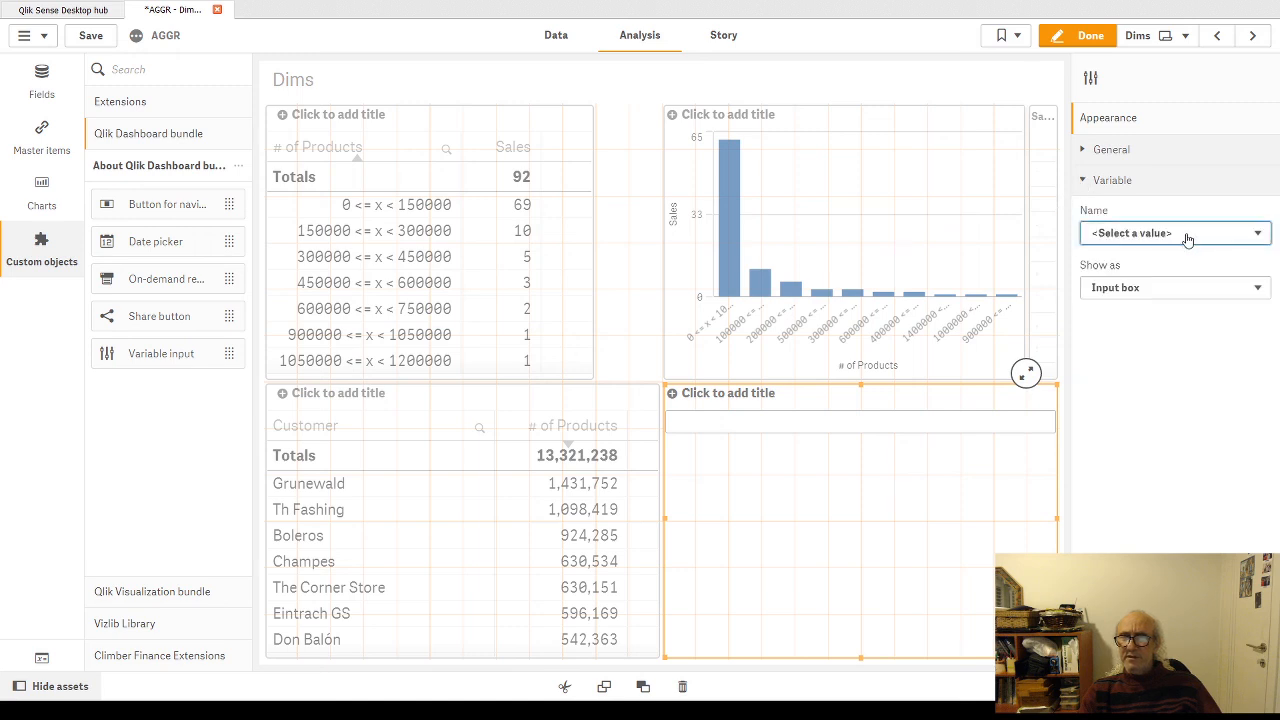
{"action": "left_click", "coordinate": [1155, 270]}
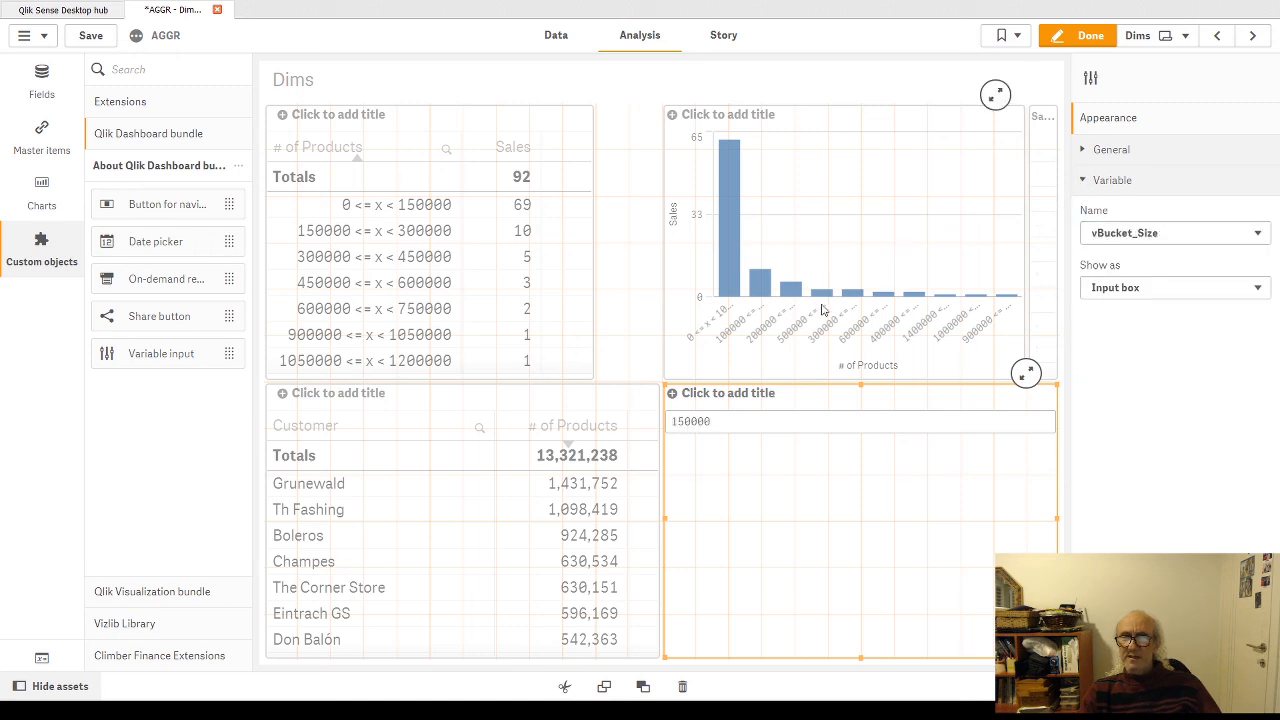
Step: Leave edit mode and set the bucket size to 200000 in the variable input box
{"action": "left_click", "coordinate": [1090, 35]}
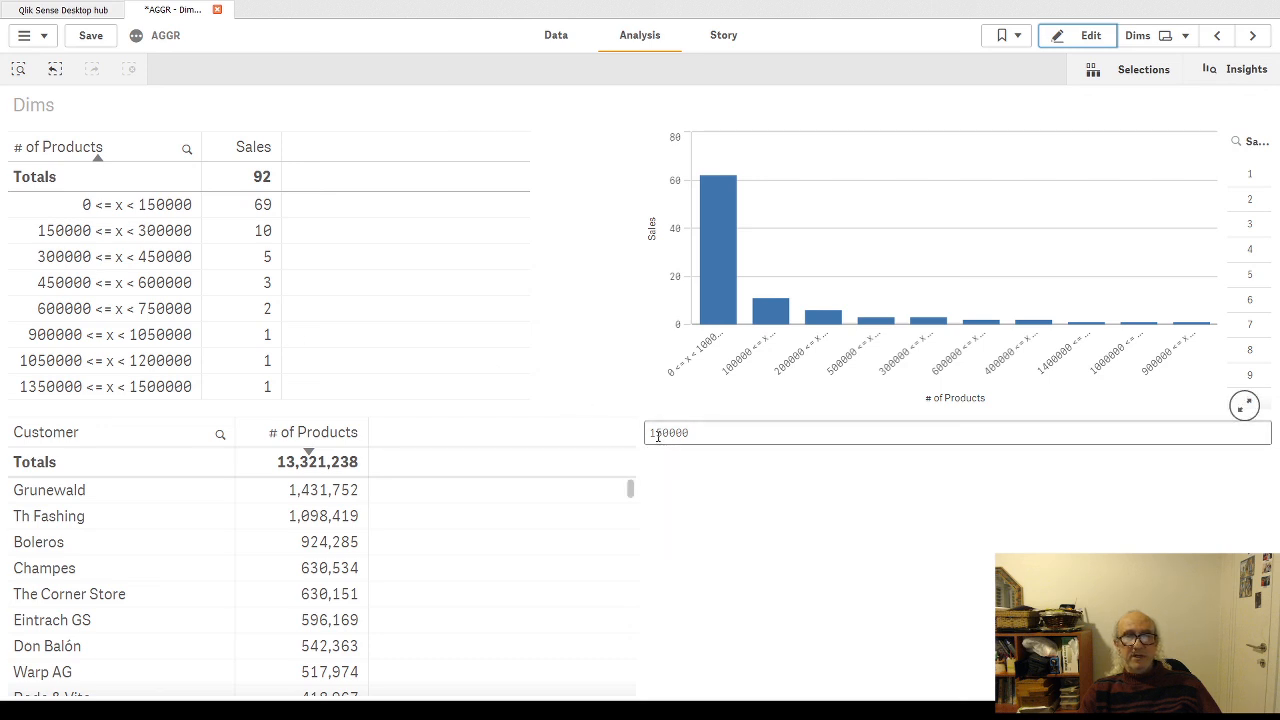
{"action": "left_click_drag", "start_coordinate": [649, 432], "coordinate": [662, 433]}
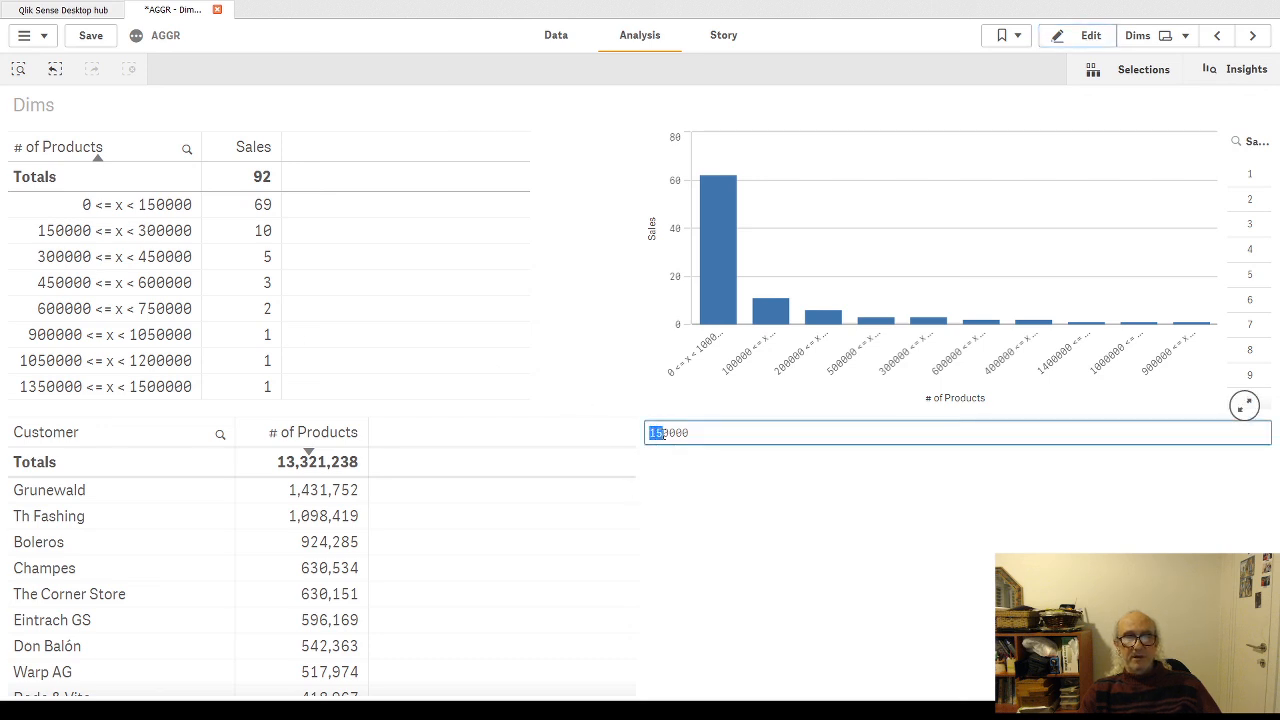
{"action": "type", "text": "20"}
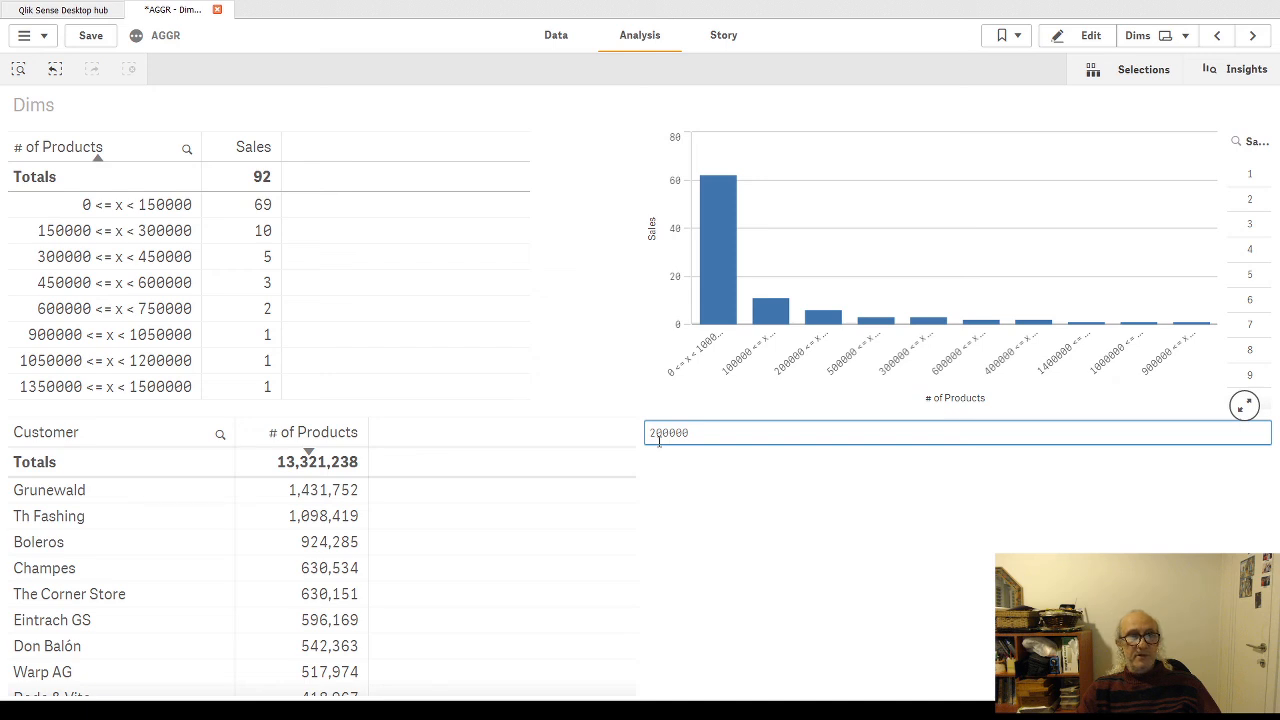
{"action": "key", "text": "Return"}
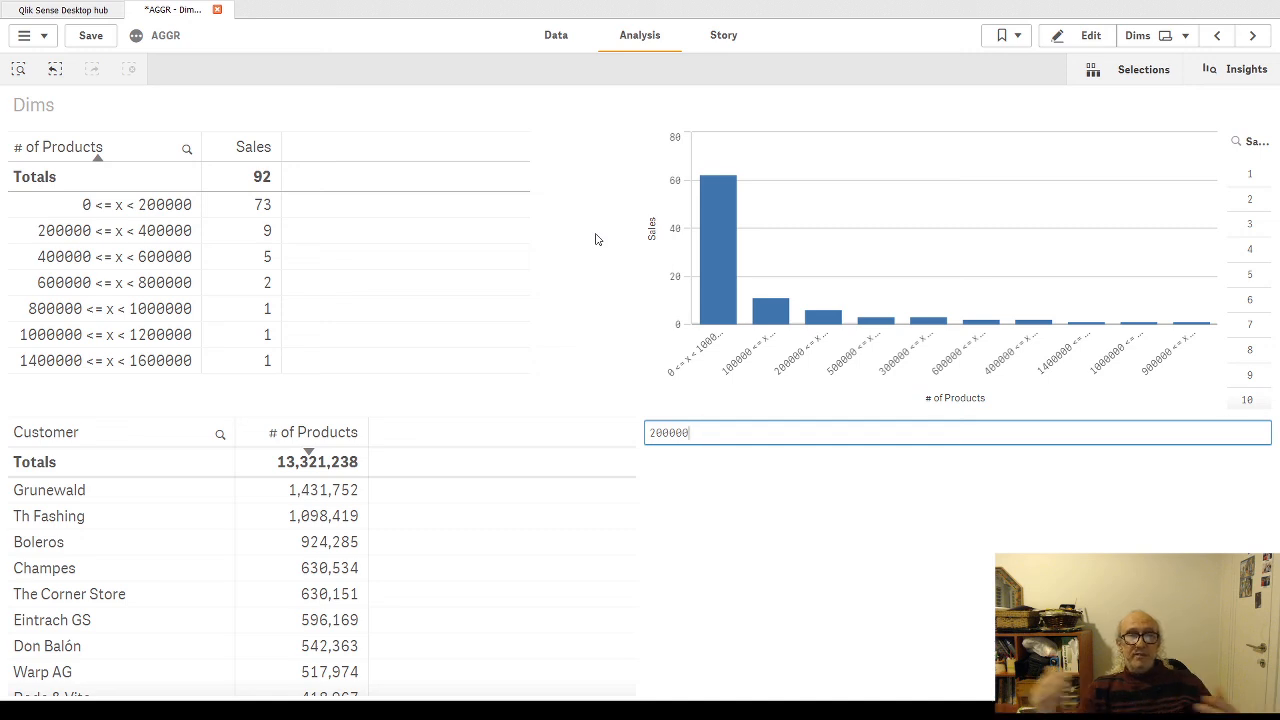
{"action": "key", "text": "Return"}
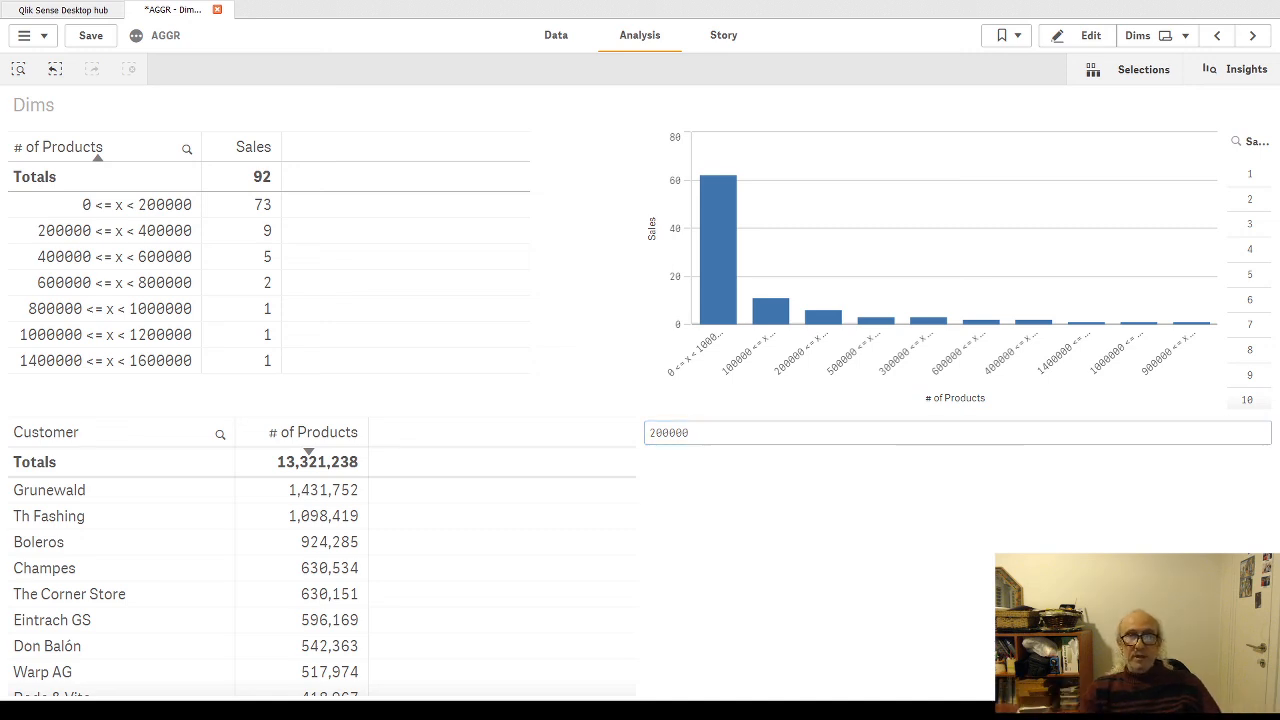